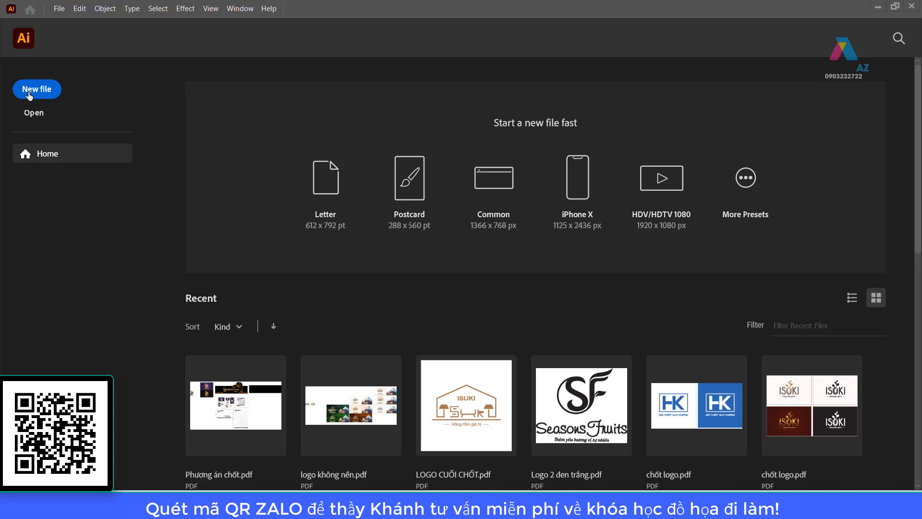
Start a new document from the A4 print preset and set its units to centimeters
left_click(57, 10)
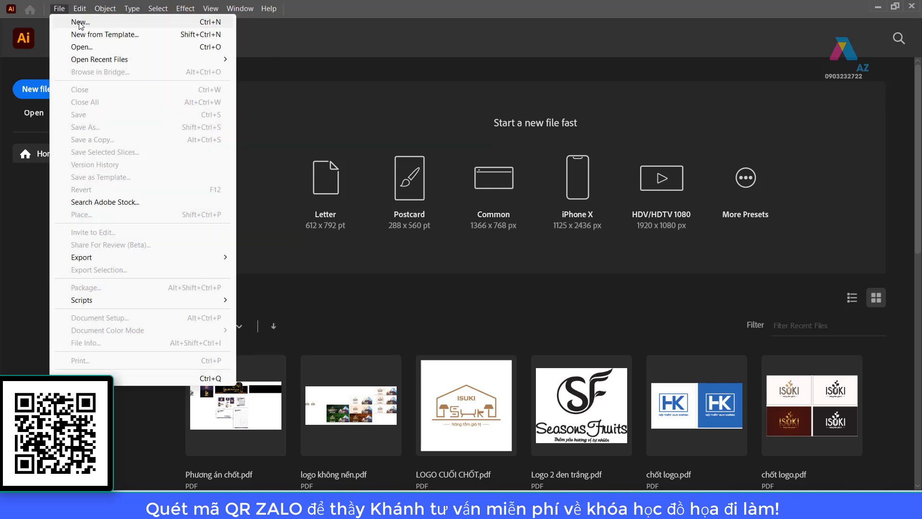
left_click(80, 22)
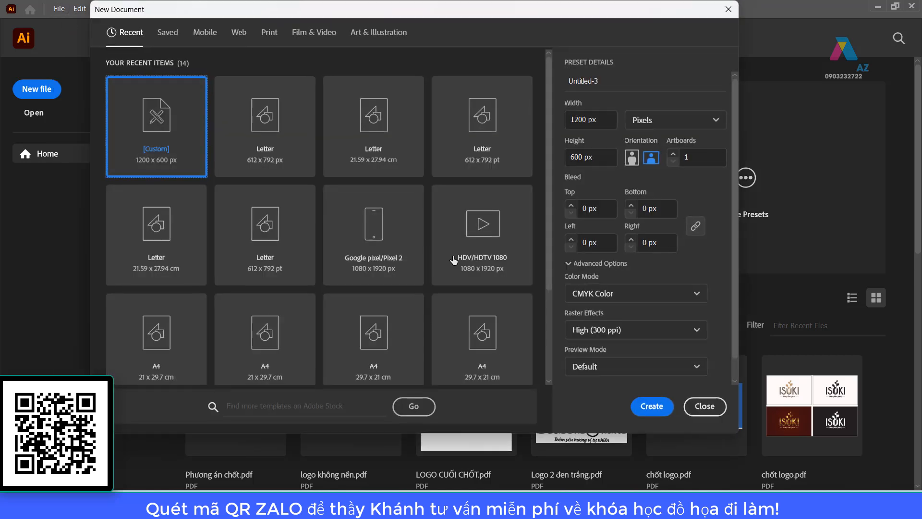
left_click_drag(459, 18, 505, 41)
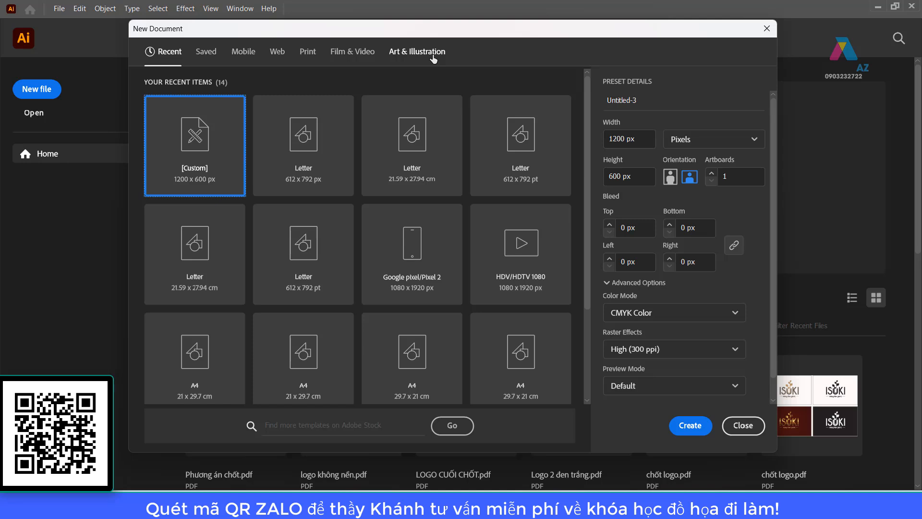
left_click(305, 56)
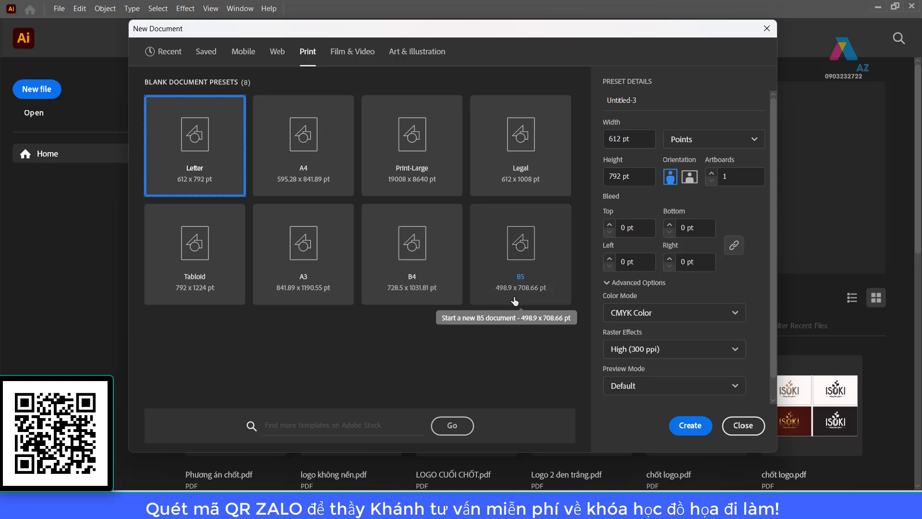
left_click(331, 162)
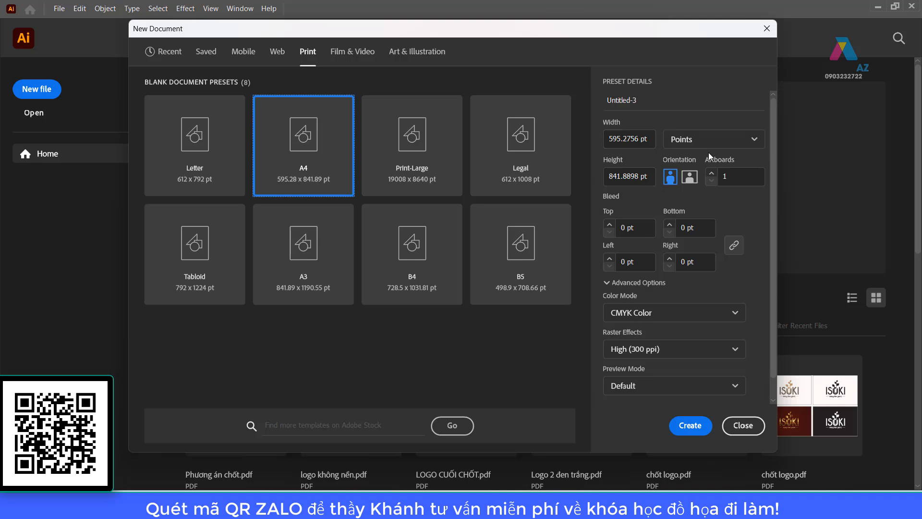
left_click(730, 140)
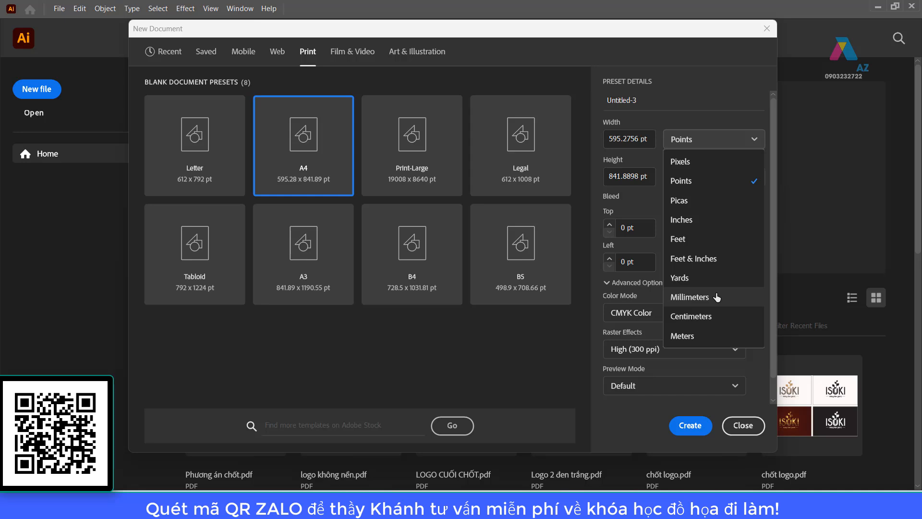
left_click(712, 319)
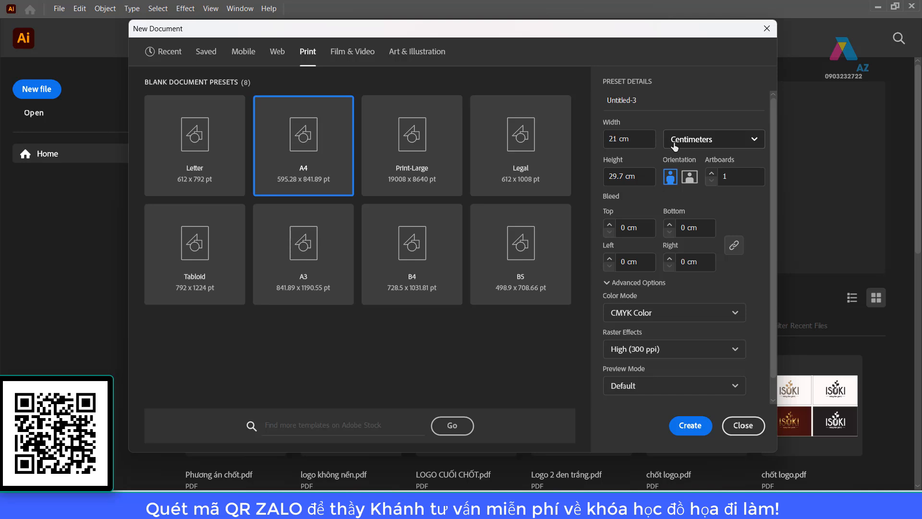
Try the landscape orientation for the A4 page, then return it to portrait
left_click_drag(638, 176, 587, 174)
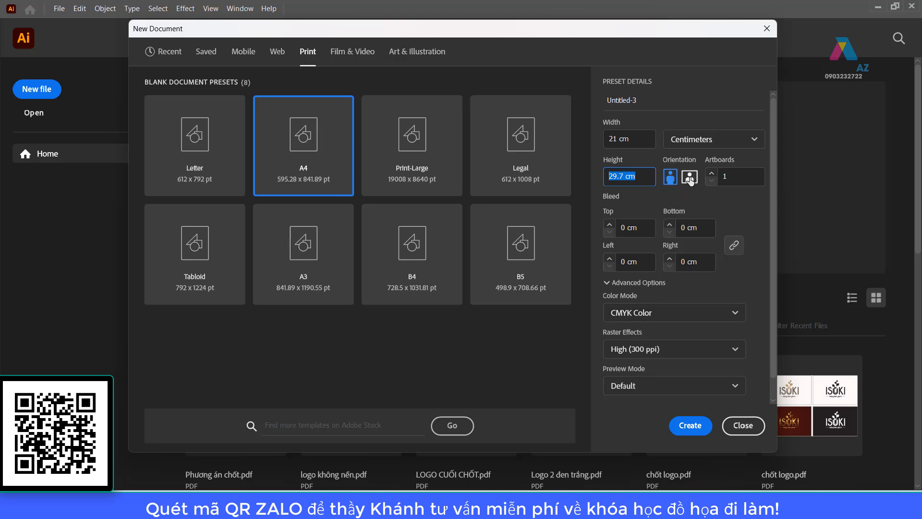
left_click(672, 182)
left_click(692, 179)
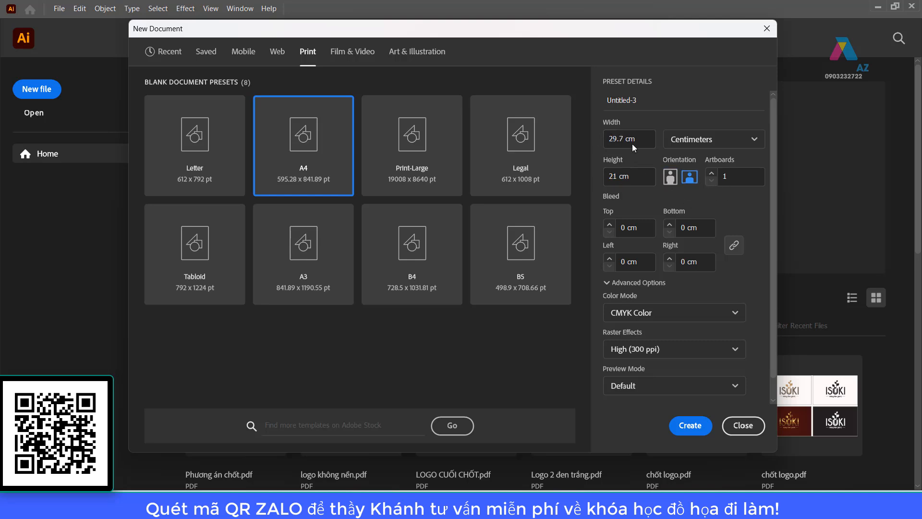
left_click(671, 180)
left_click(689, 180)
left_click(670, 177)
Examine the name, width, height and unit settings of the new document
left_click(650, 99)
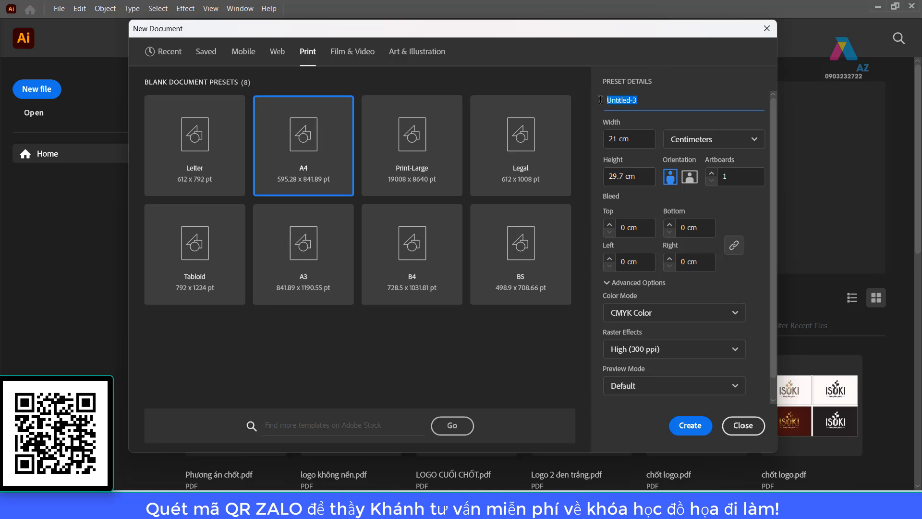
left_click(637, 142)
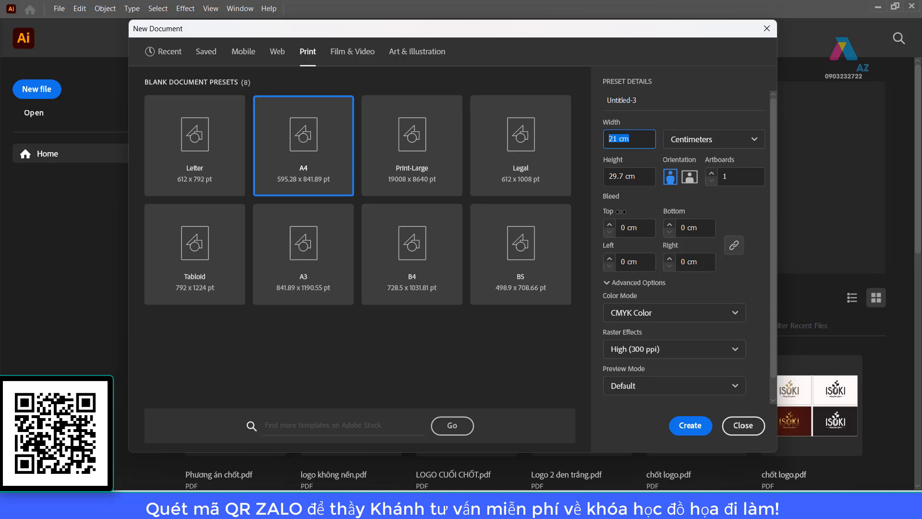
left_click(725, 142)
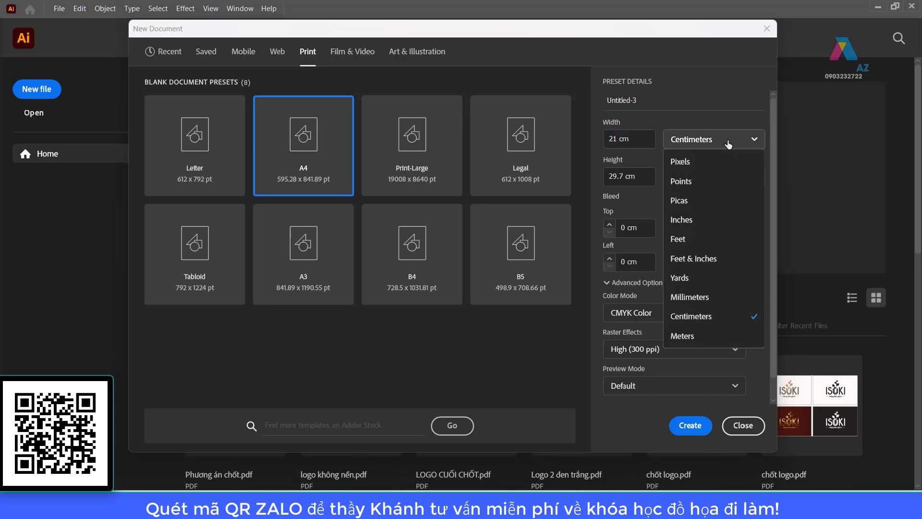
left_click(713, 139)
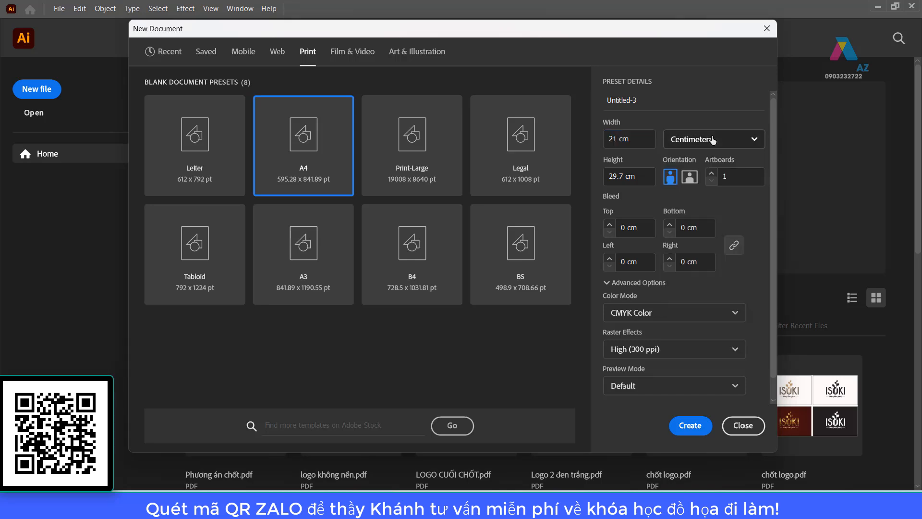
left_click(713, 140)
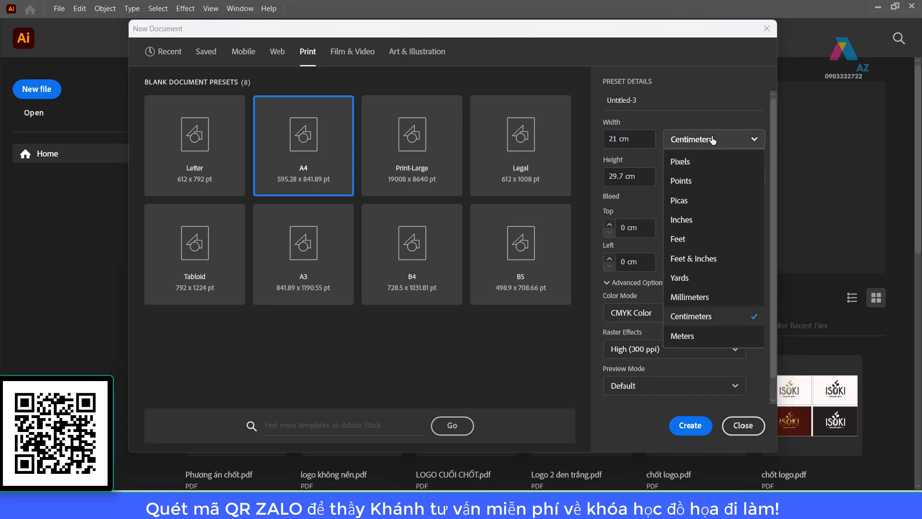
left_click(705, 318)
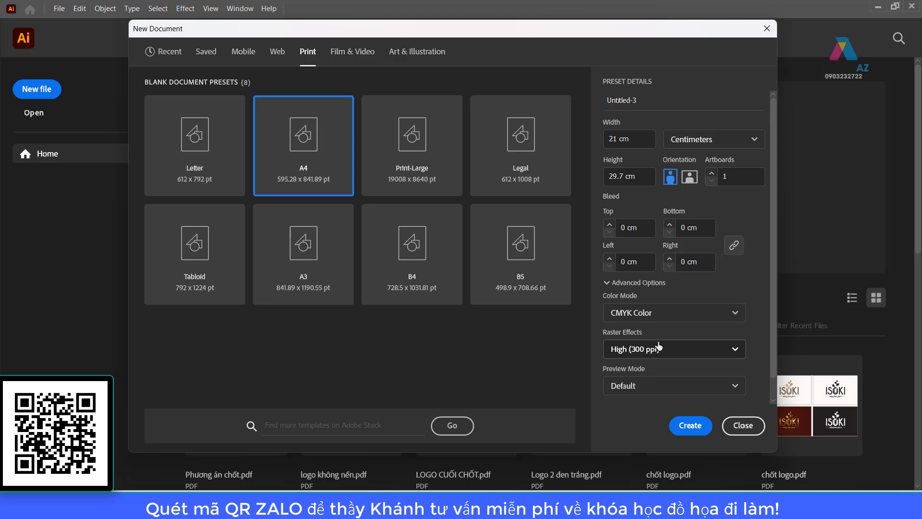
left_click(652, 98)
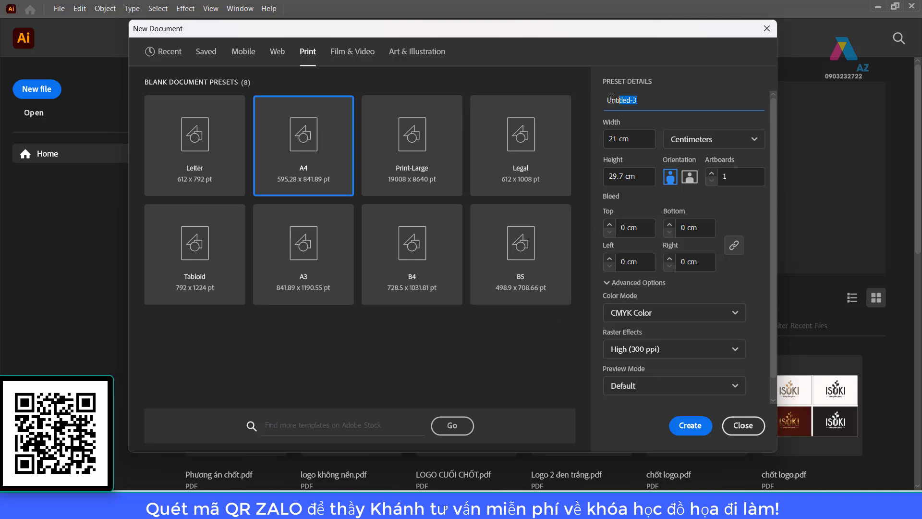
left_click(646, 138)
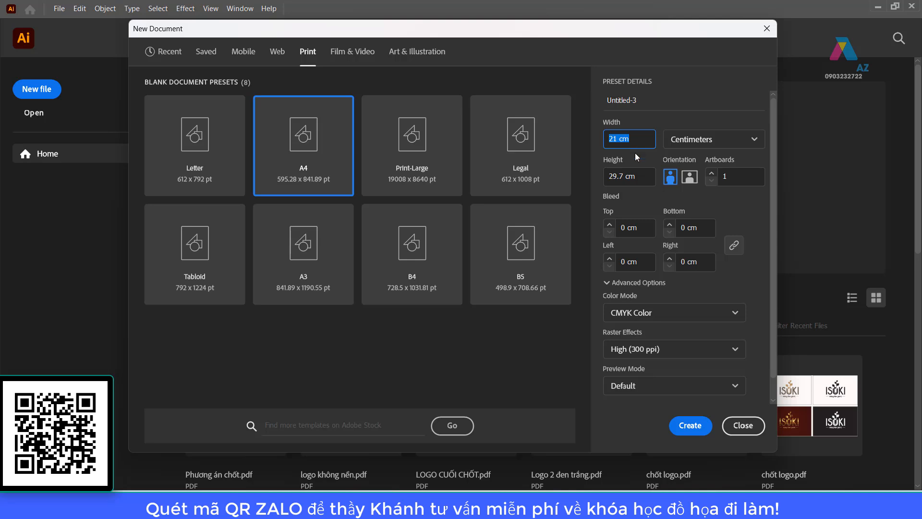
left_click(641, 181)
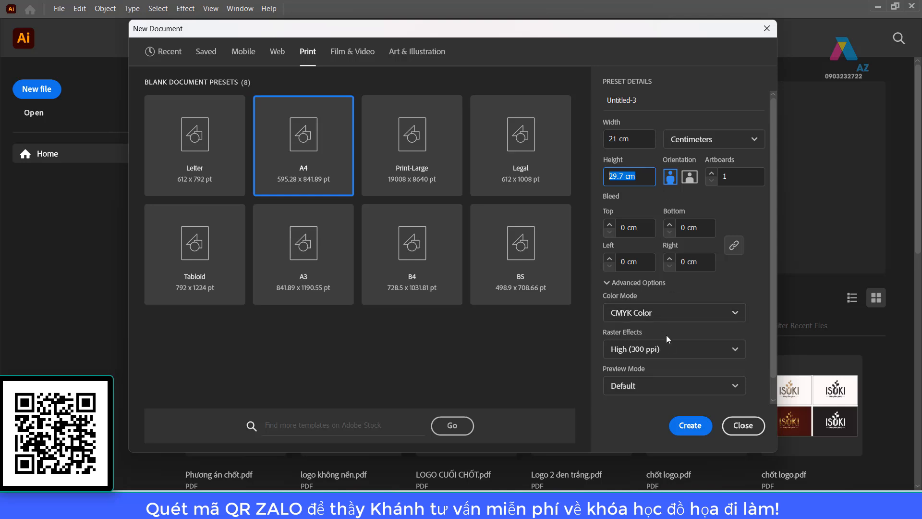
Keep the raster effects at High (300 ppi) and create the document
left_click(670, 355)
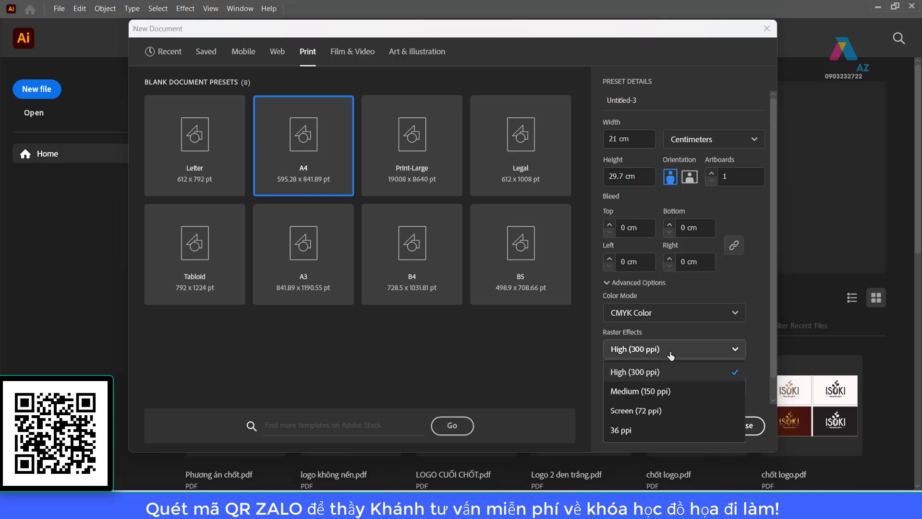
left_click(763, 294)
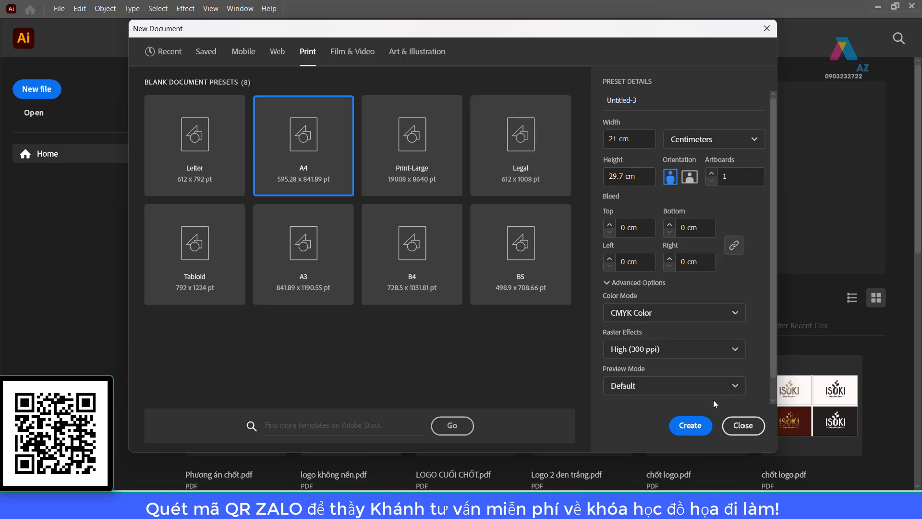
left_click(689, 425)
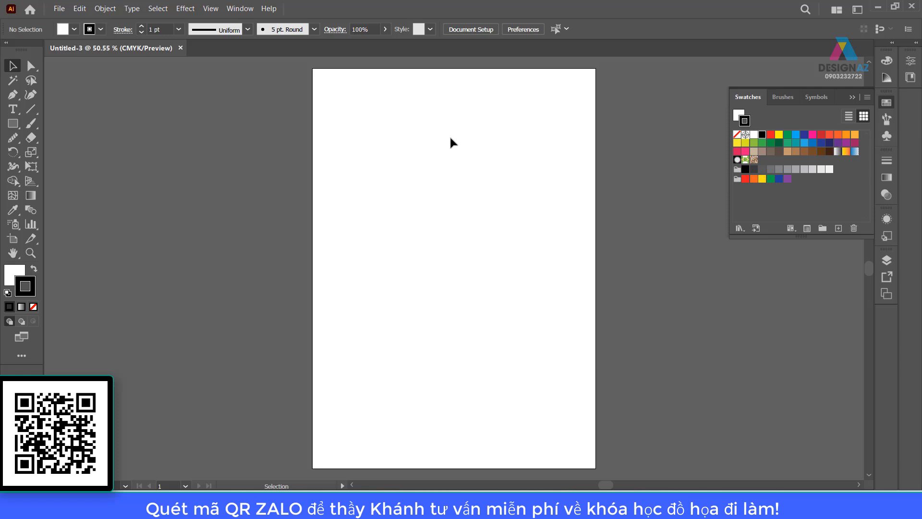
Apply the Essentials Classic workspace to the interface
left_click(243, 10)
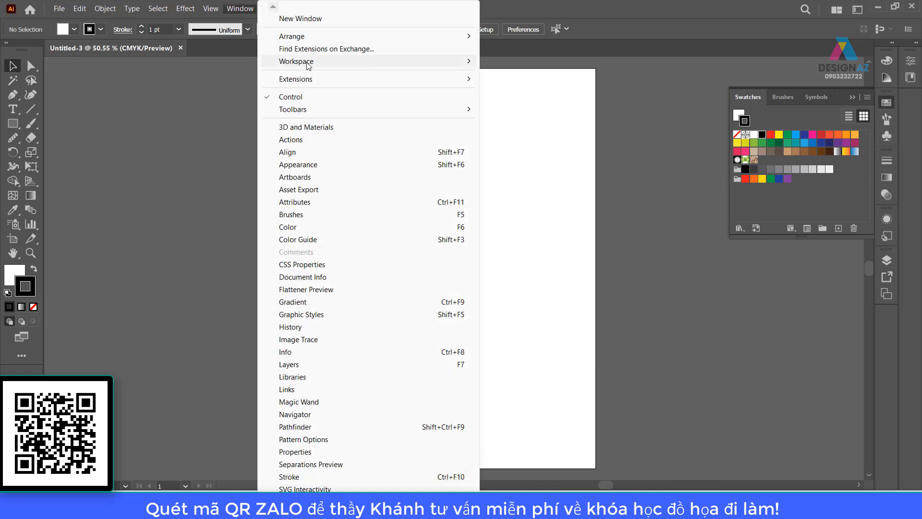
mouse_move(307, 64)
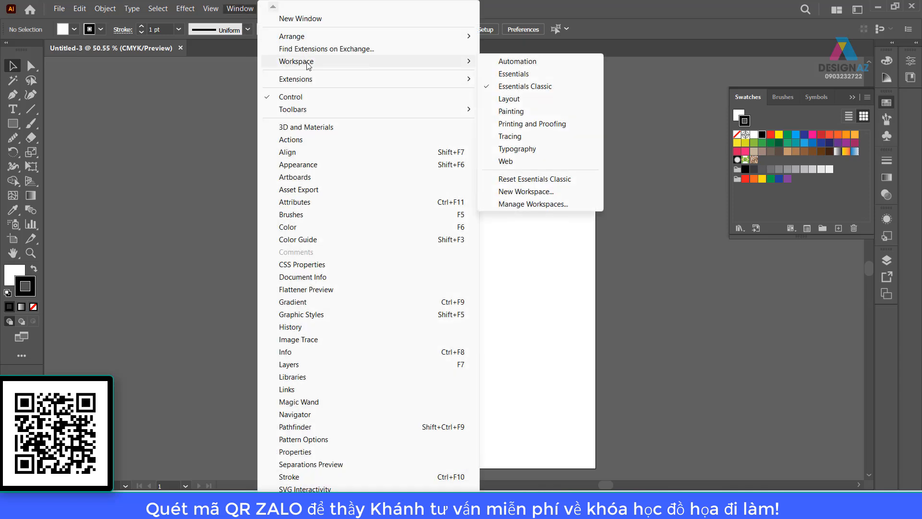
left_click(548, 87)
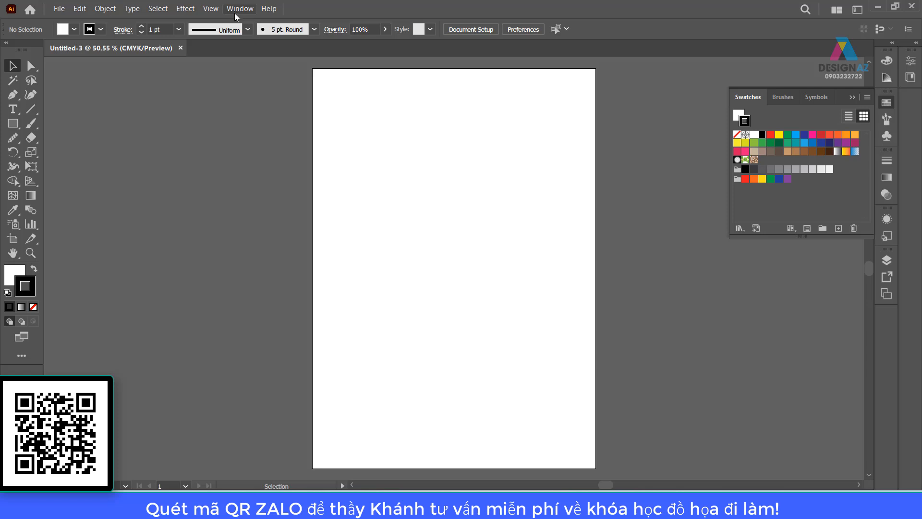
Detach the Swatches and Brushes panels from their group and close both
left_click_drag(766, 98, 297, 122)
left_click(431, 115)
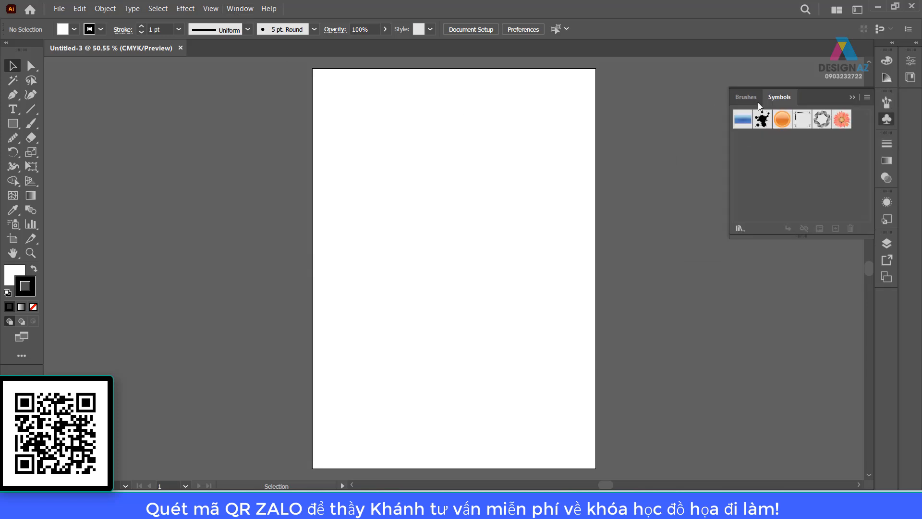
left_click_drag(748, 96, 387, 119)
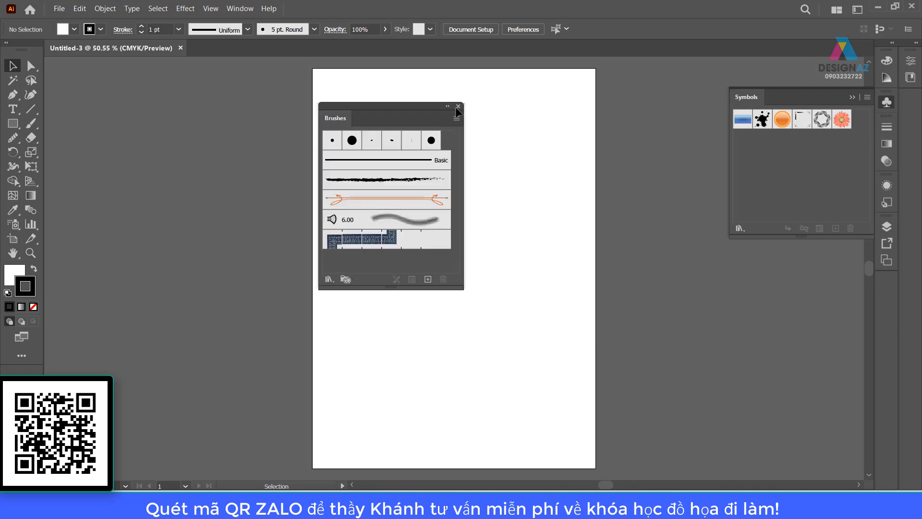
left_click(462, 111)
Try to restore the closed panels by choosing the Essentials Classic workspace again
left_click(239, 9)
mouse_move(336, 61)
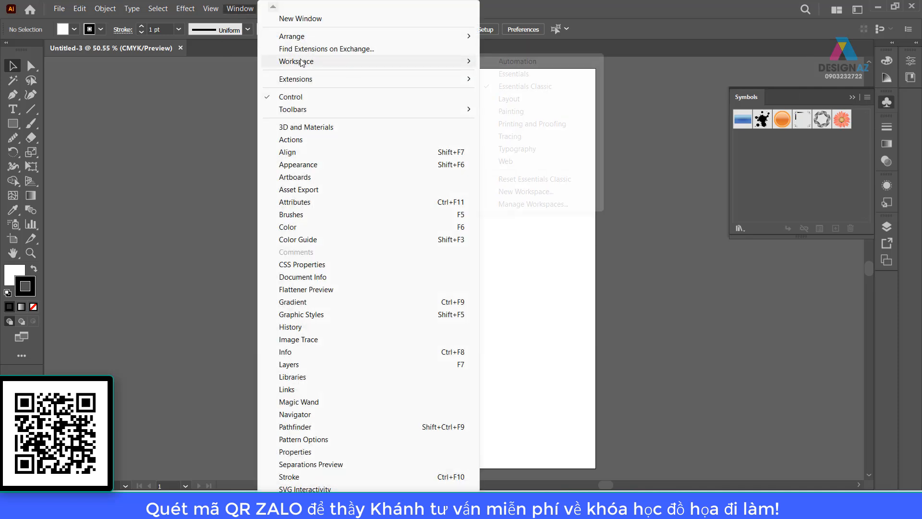
left_click(562, 94)
left_click(887, 102)
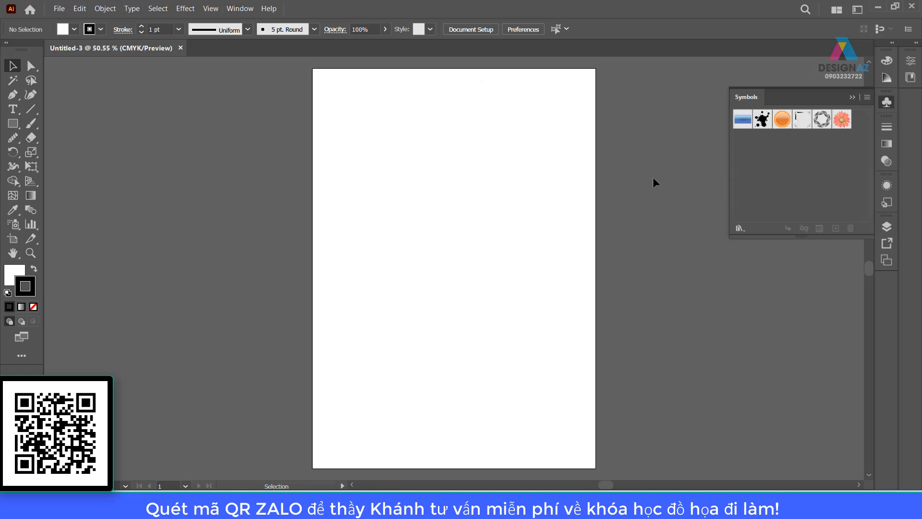
Reset the Essentials Classic workspace to its default panel layout
left_click(239, 9)
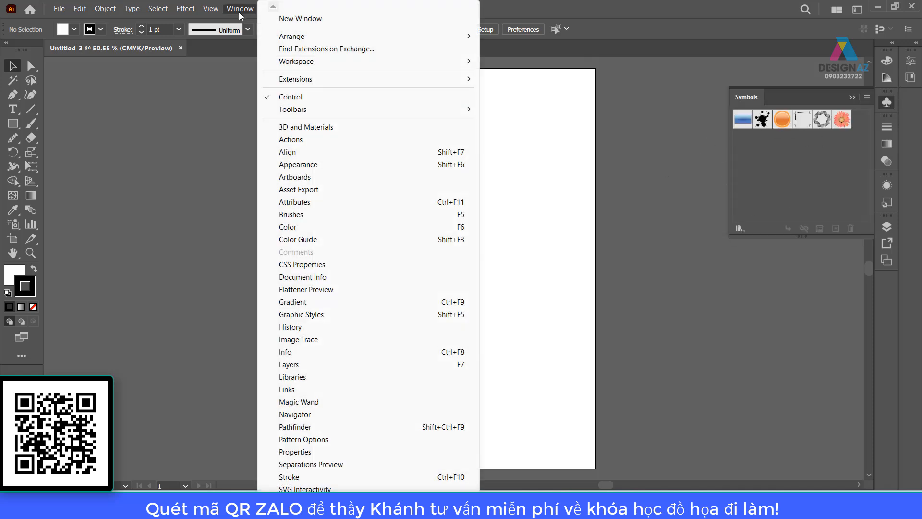
mouse_move(324, 63)
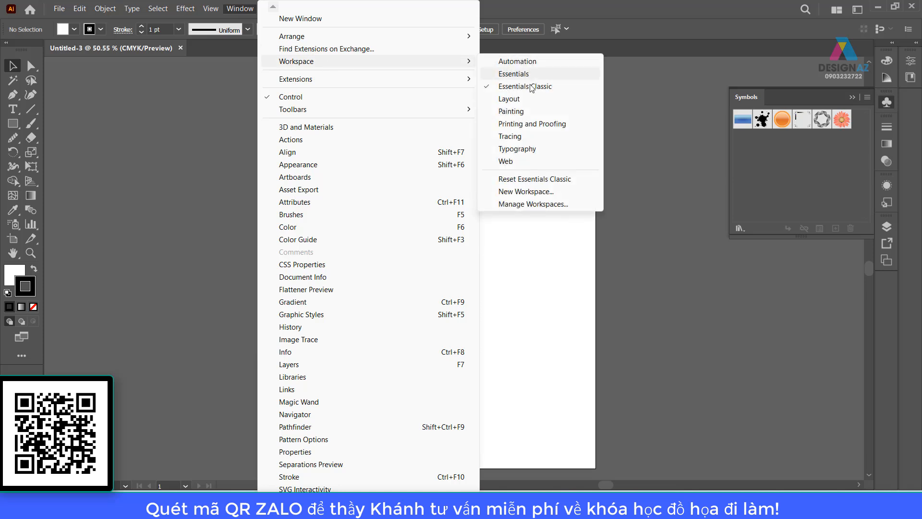
left_click(546, 183)
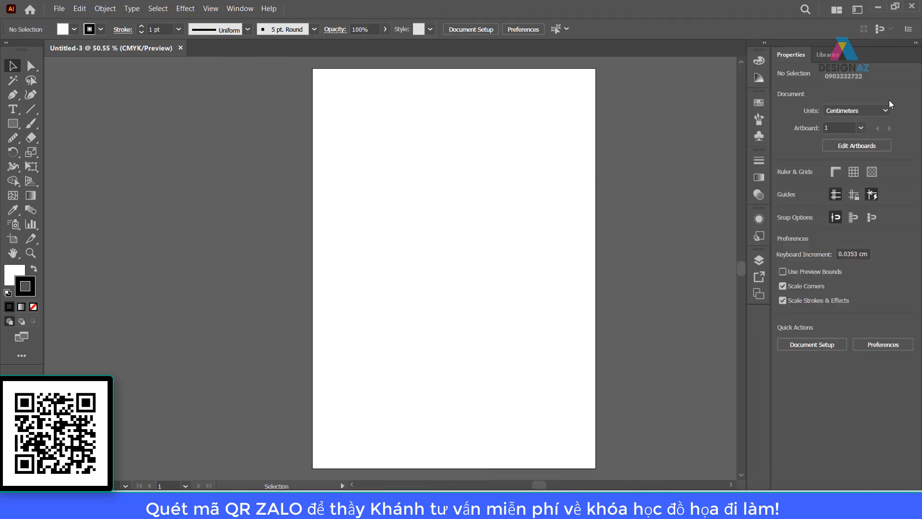
Expand the Swatches panel, then collapse the Properties dock and the Swatches panel to icons
left_click(754, 100)
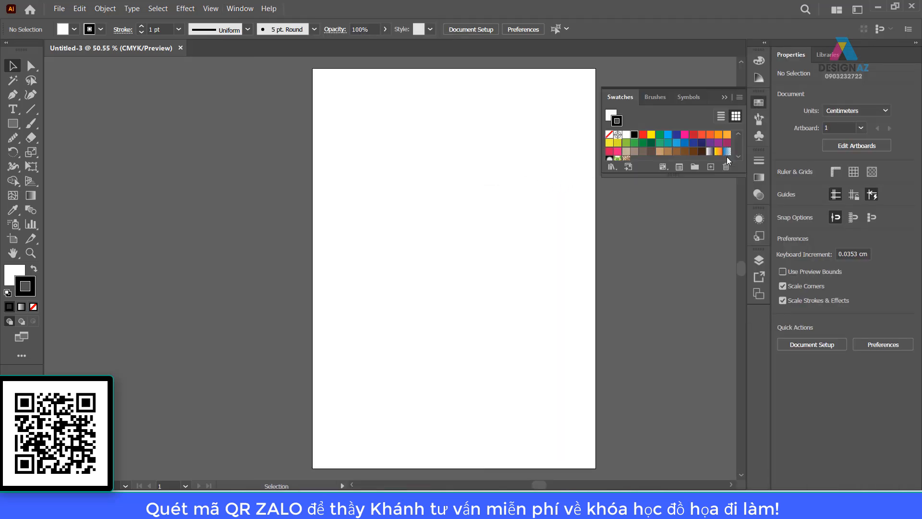
left_click(915, 42)
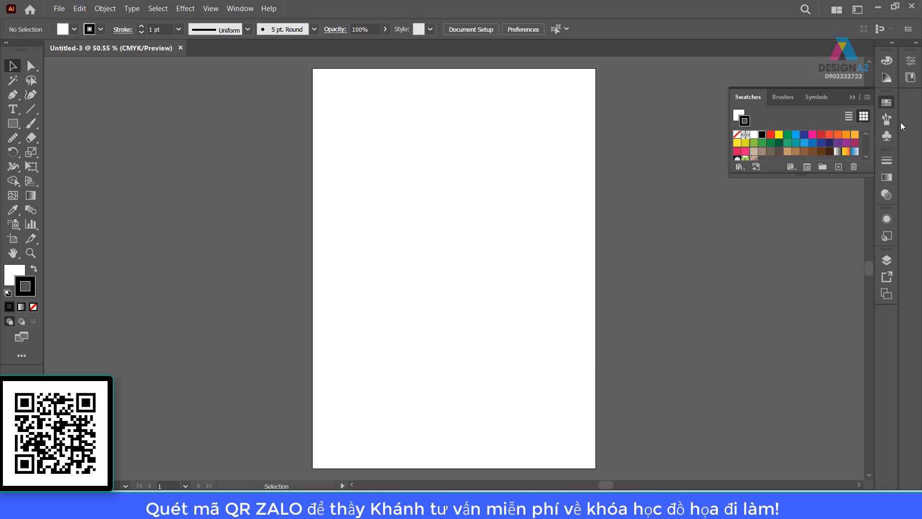
left_click(853, 97)
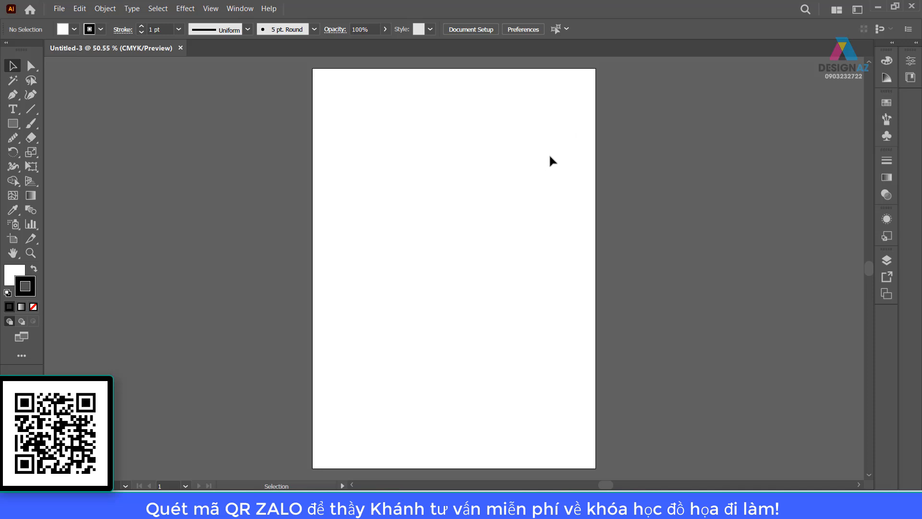
Activate the Direct Selection tool and zoom the document to 150%
key("a")
key("ctrl+1")
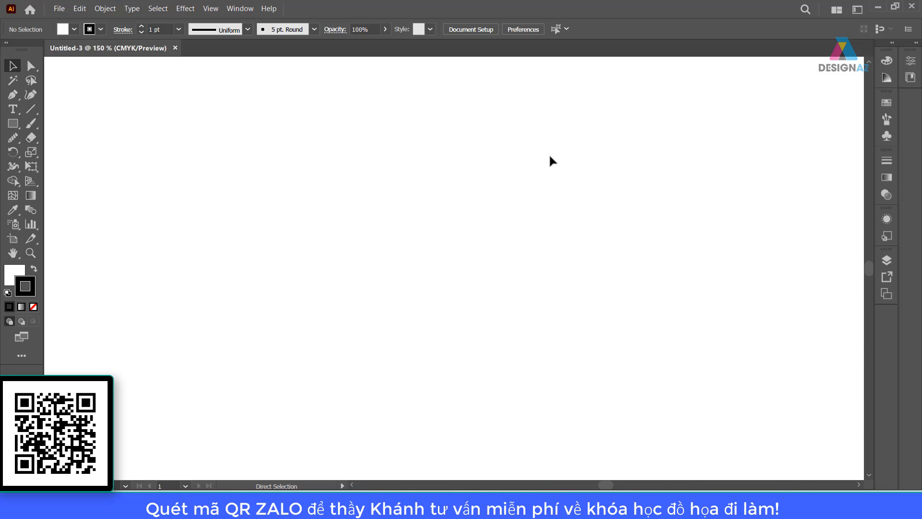
Practise zooming the page out to 12.5% and back in, and fit the artboard to the window
key("ctrl+minus")
key("ctrl+minus")
key("ctrl+minus")
key("ctrl+minus")
key("ctrl+minus")
key("ctrl+minus")
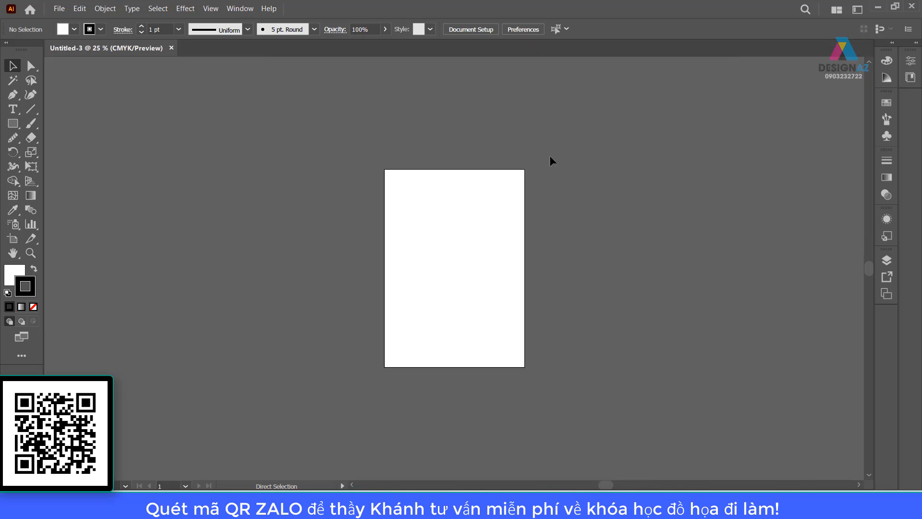
key("ctrl+plus")
key("ctrl+plus")
key("ctrl+plus")
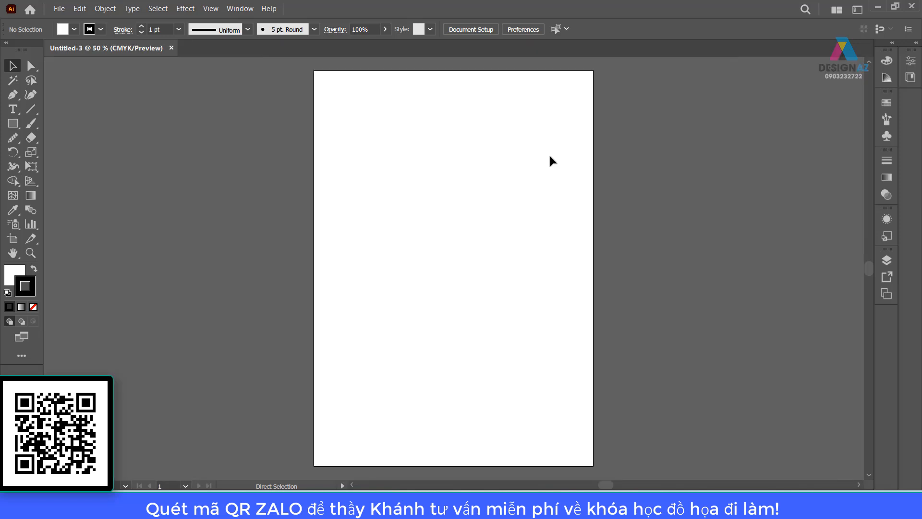
key("ctrl+minus")
key("ctrl+minus")
key("ctrl+minus")
key("ctrl+minus")
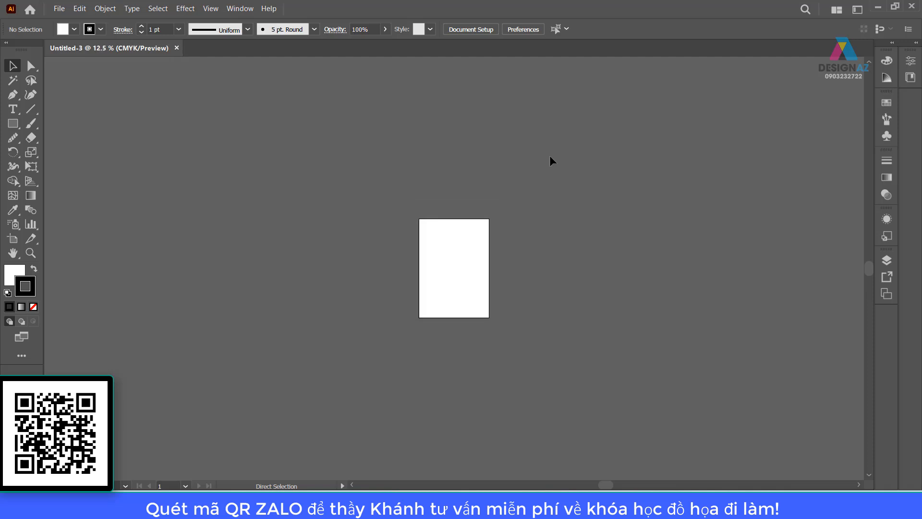
key("ctrl+plus")
key("ctrl+plus")
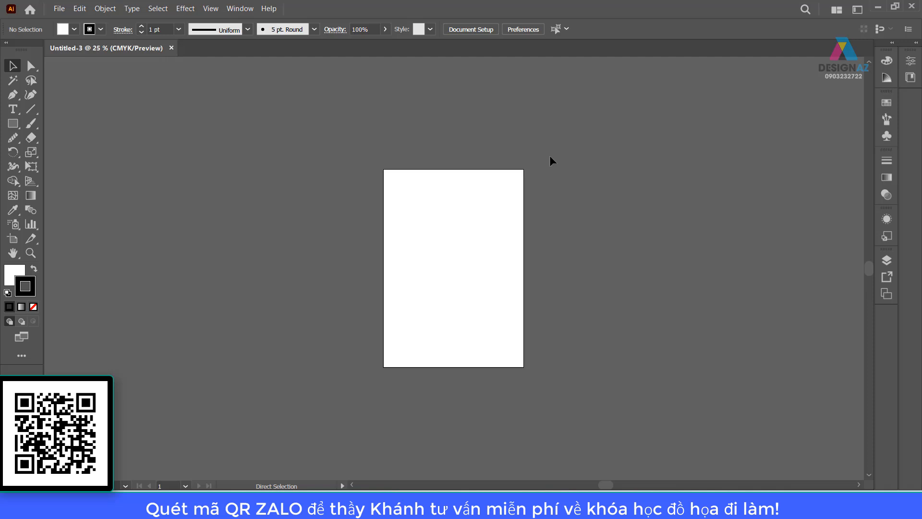
key("ctrl+0")
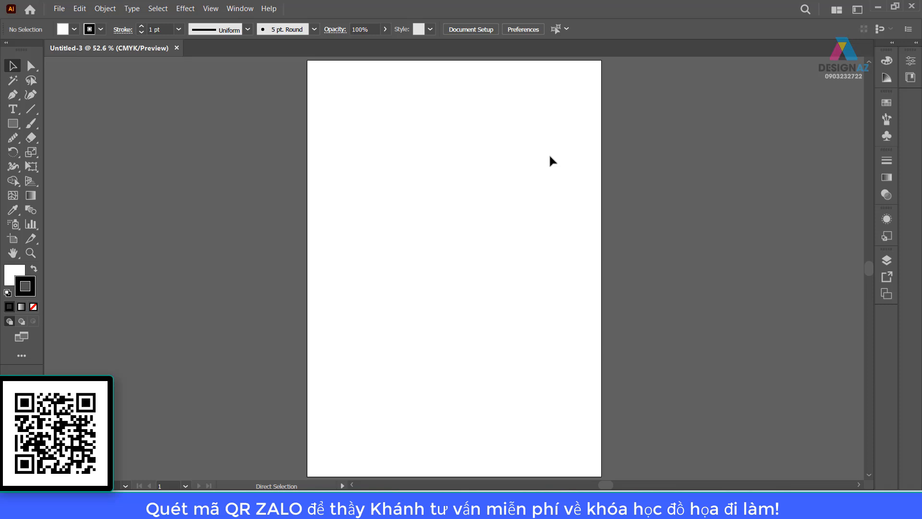
Practise zooming and panning around the artboard, fit it to the window again and shift the view sideways
key("ctrl+plus")
key("ctrl+plus")
key("ctrl+plus")
key("ctrl+minus")
key("ctrl+minus")
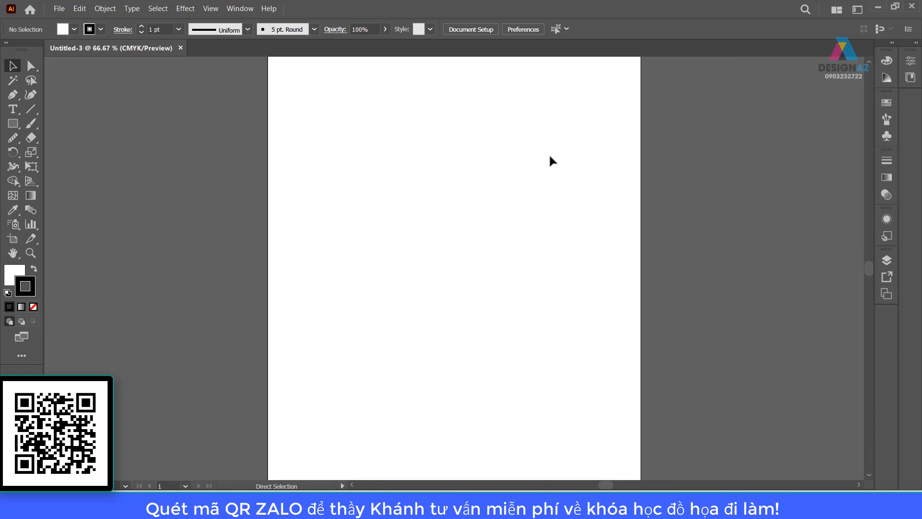
key("ctrl+minus")
key("ctrl+minus")
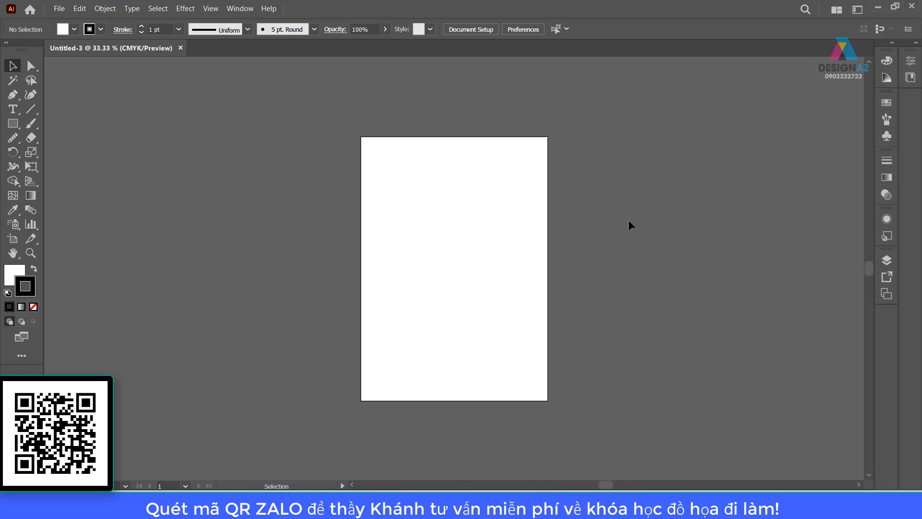
key("space")
left_click_drag(548, 270, 632, 257)
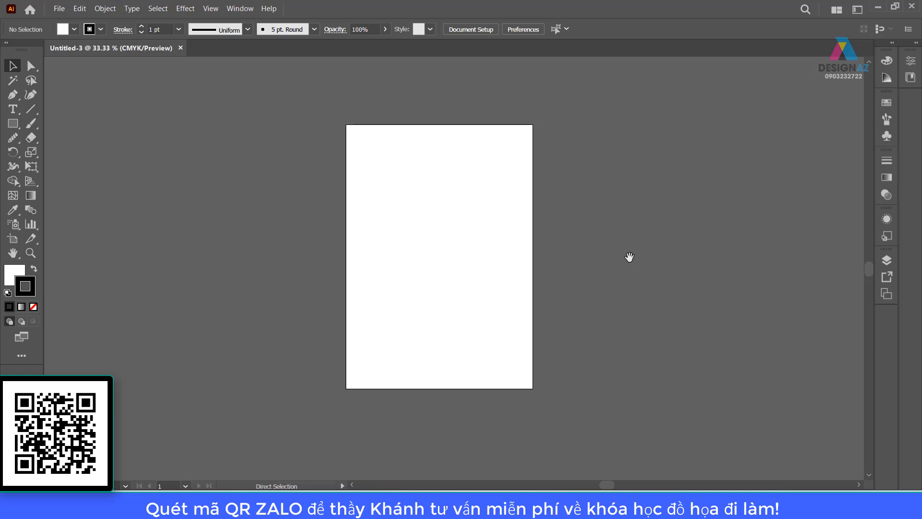
key("ctrl+plus")
key("ctrl+minus")
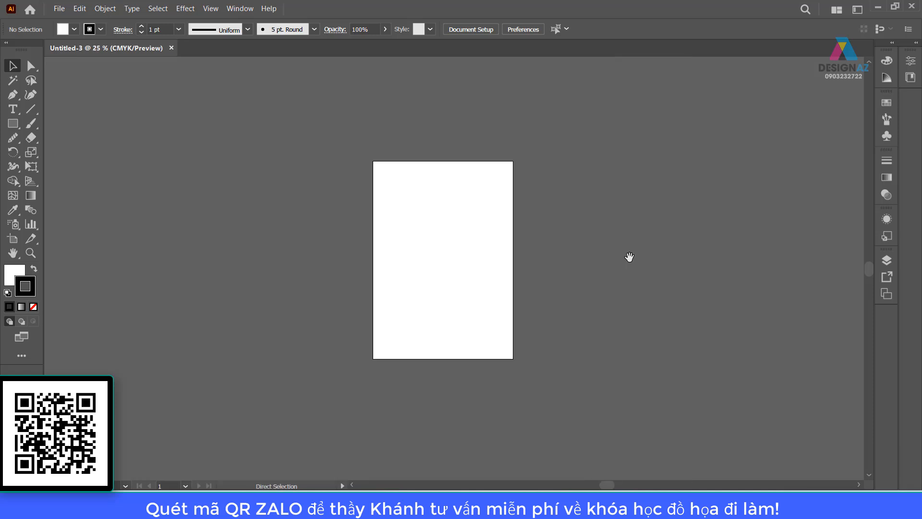
key("ctrl+0")
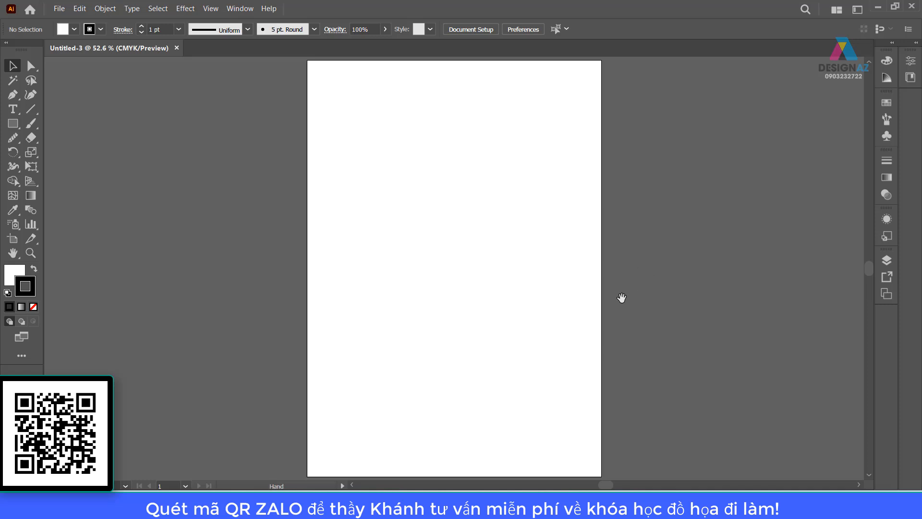
left_click_drag(621, 299, 483, 296)
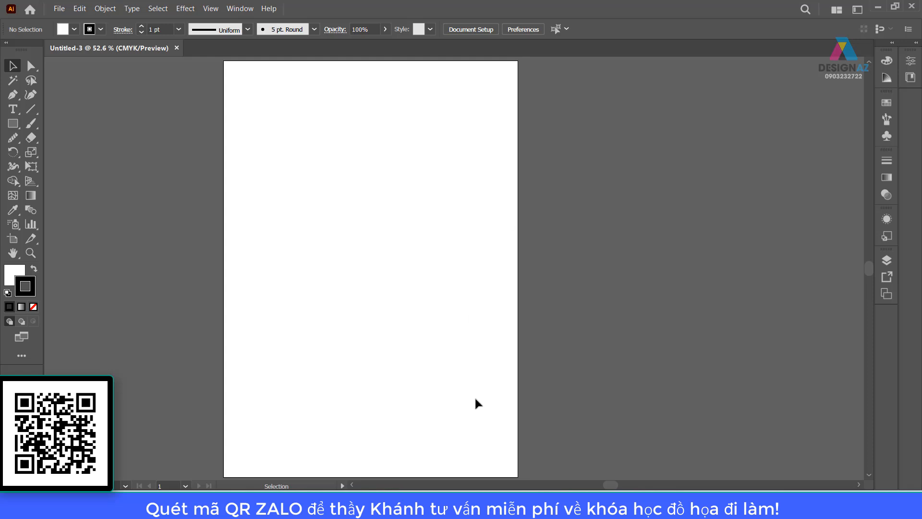
Draw a wide rectangle across the upper part of the artboard and move it slightly with the Selection tool
left_click(14, 124)
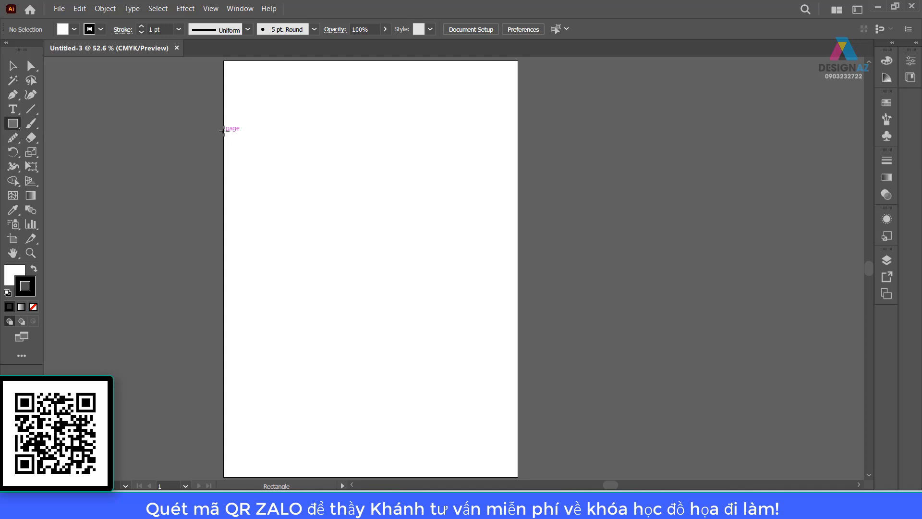
left_click_drag(270, 132, 467, 219)
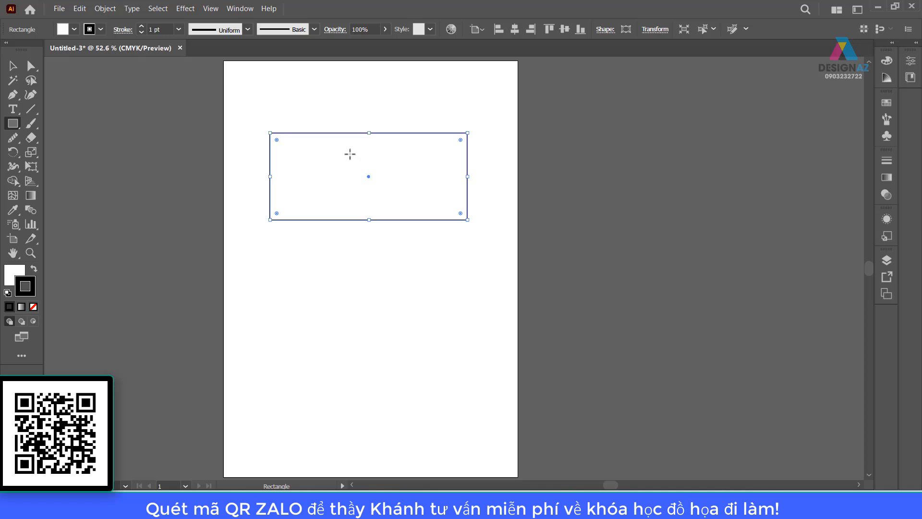
left_click(8, 63)
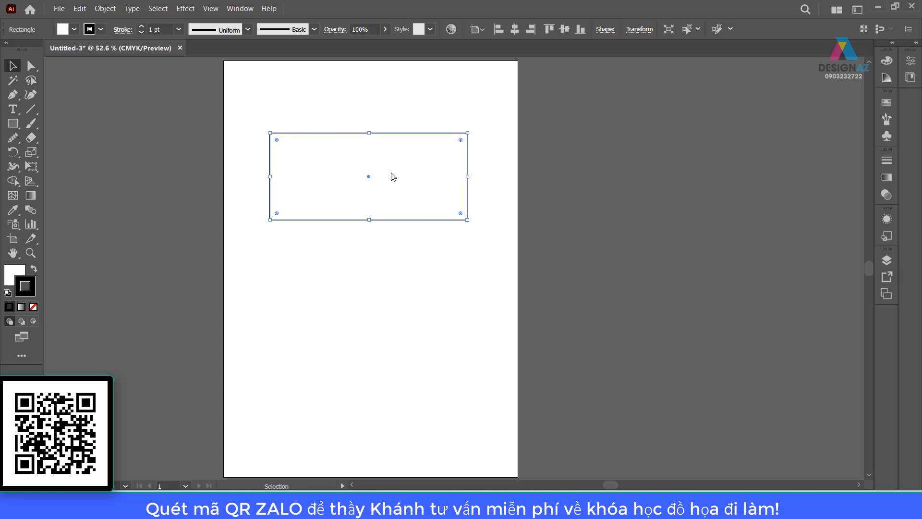
left_click_drag(393, 177, 406, 212)
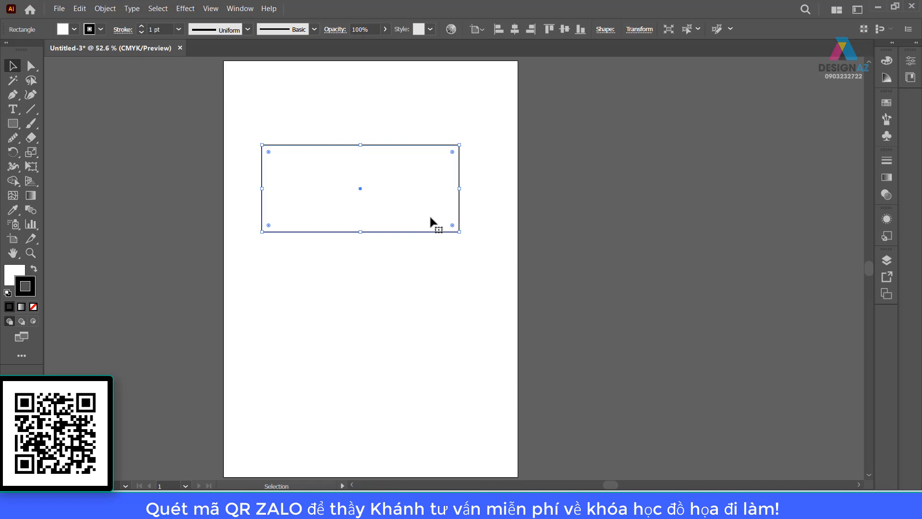
left_click_drag(373, 178, 414, 200)
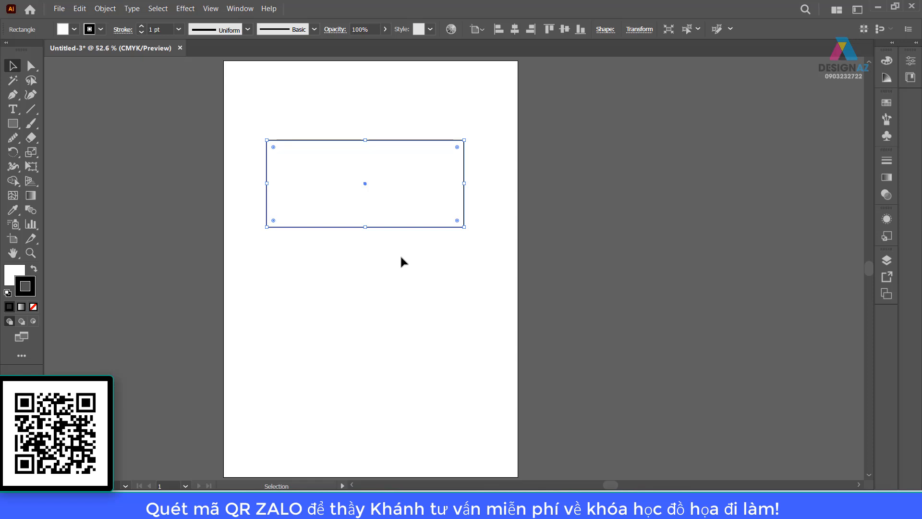
left_click(605, 283)
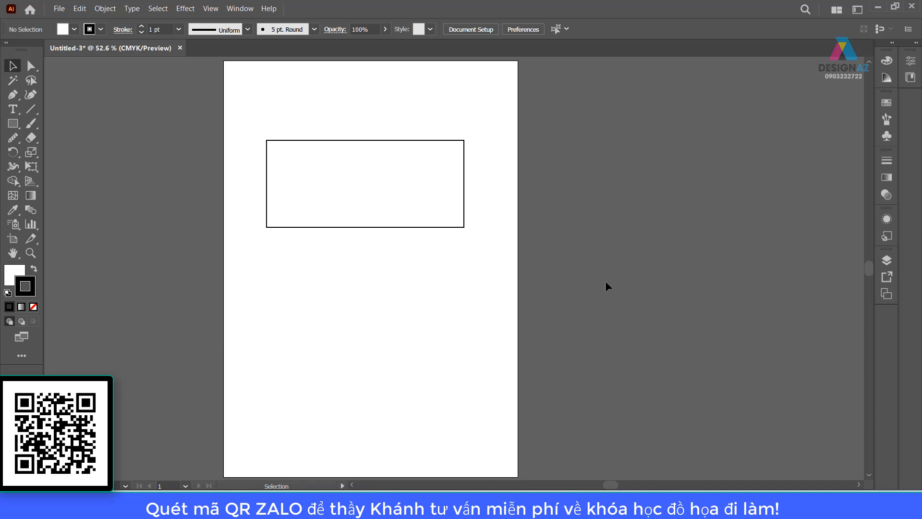
Zoom in to 150% on the rectangle and select it by its outline, its fill and a selection marquee
key("ctrl+plus")
key("ctrl+plus")
key("ctrl+plus")
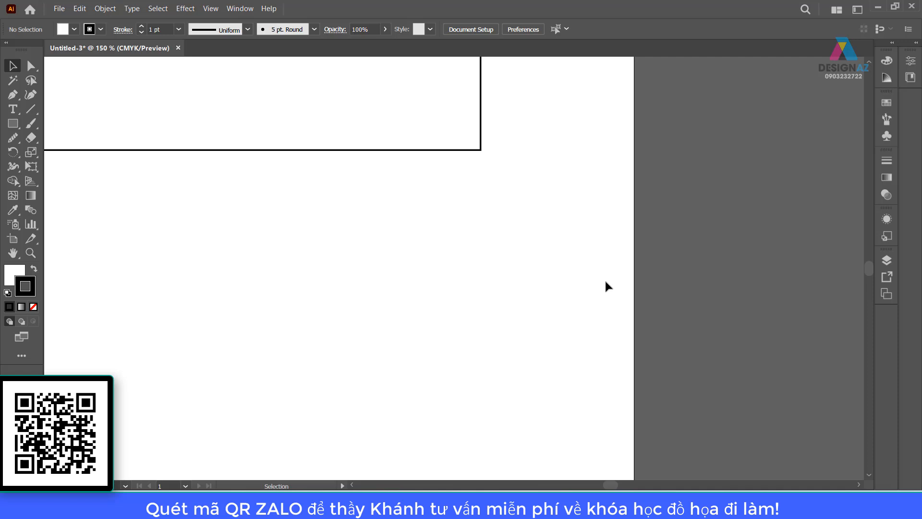
key("space")
left_click_drag(294, 175, 528, 415)
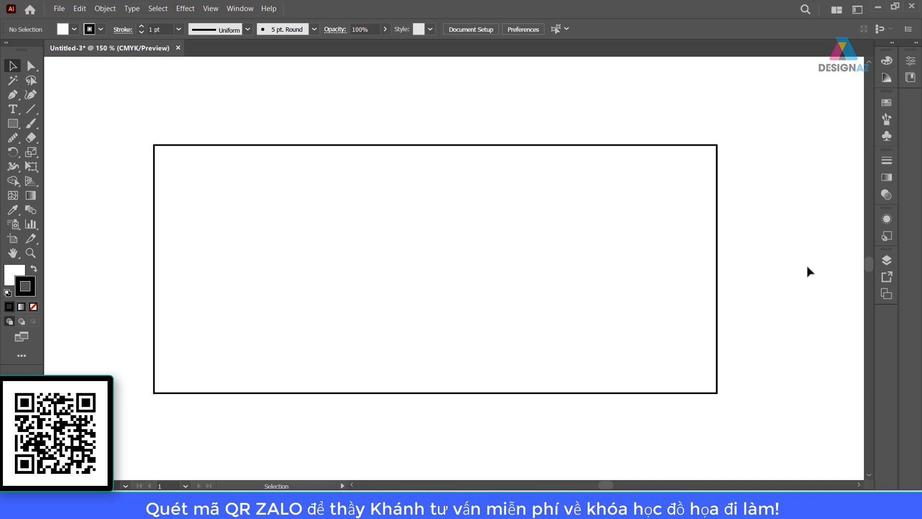
left_click(718, 291)
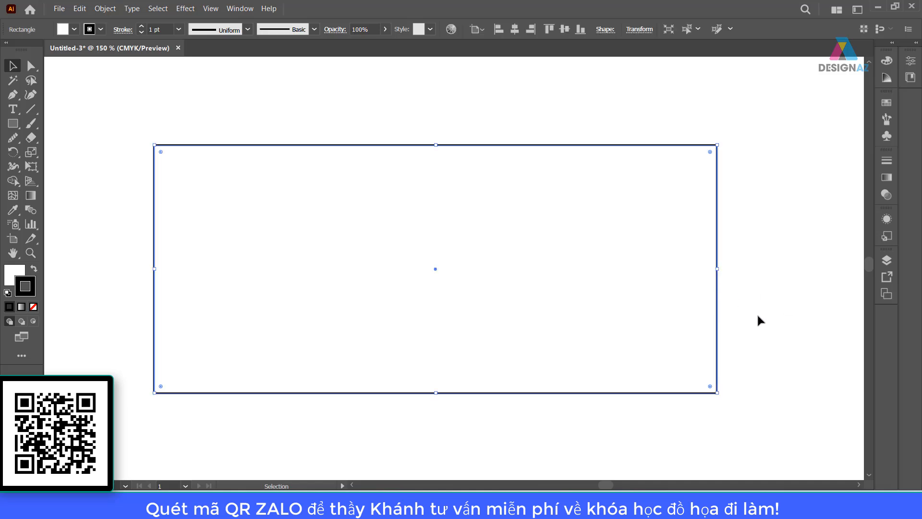
left_click(734, 284)
left_click(671, 329)
left_click_drag(778, 261, 573, 346)
Resize the rectangle by its side handles, shifting the top and bottom edges up, the right edge inward and the left edge outward
left_click_drag(436, 145, 448, 128)
mouse_move(434, 389)
left_mouse_down()
mouse_move(436, 265)
mouse_move(417, 370)
mouse_move(434, 372)
left_mouse_up()
left_click_drag(716, 250, 688, 255)
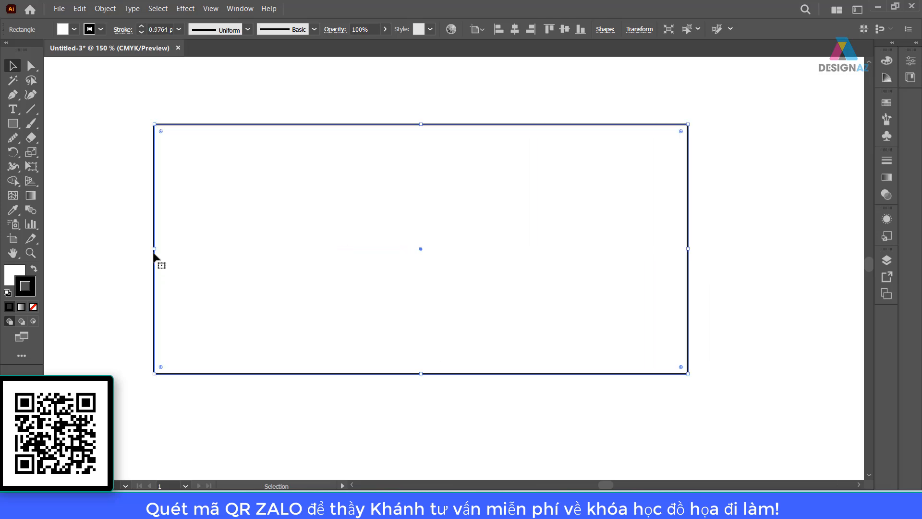
left_click_drag(154, 250, 117, 249)
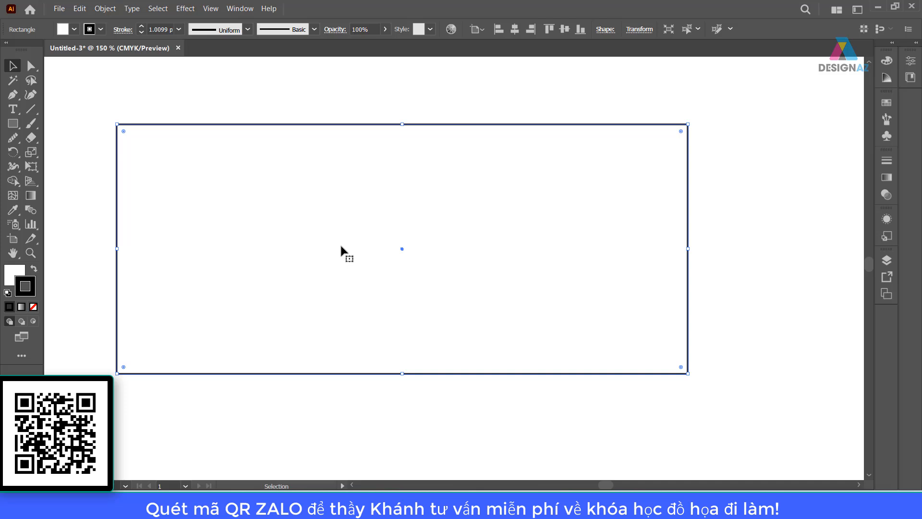
Scale the rectangle proportionally up and back down from its upper corner, repositioning it in between
left_click(488, 84)
left_click(495, 157)
left_click_drag(689, 124, 725, 103)
left_click_drag(499, 211, 491, 233)
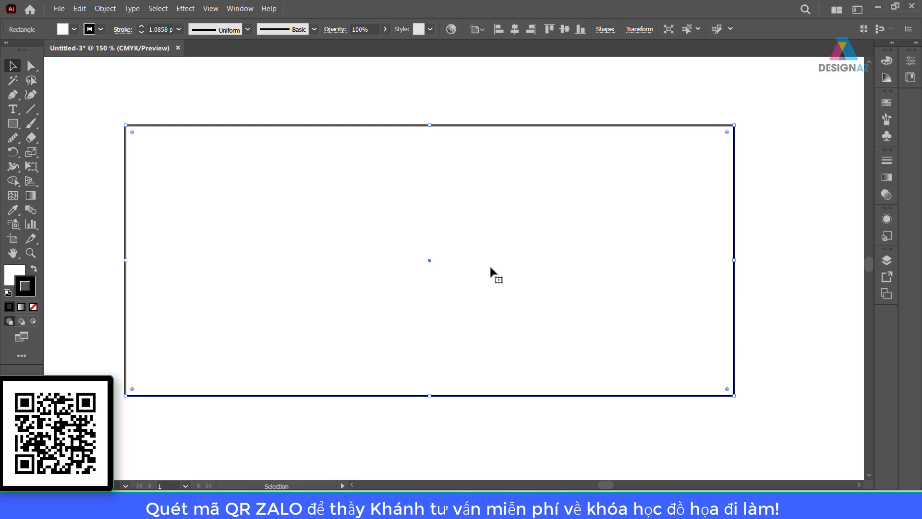
left_click_drag(734, 125, 709, 144)
left_click(776, 195)
left_click(679, 199)
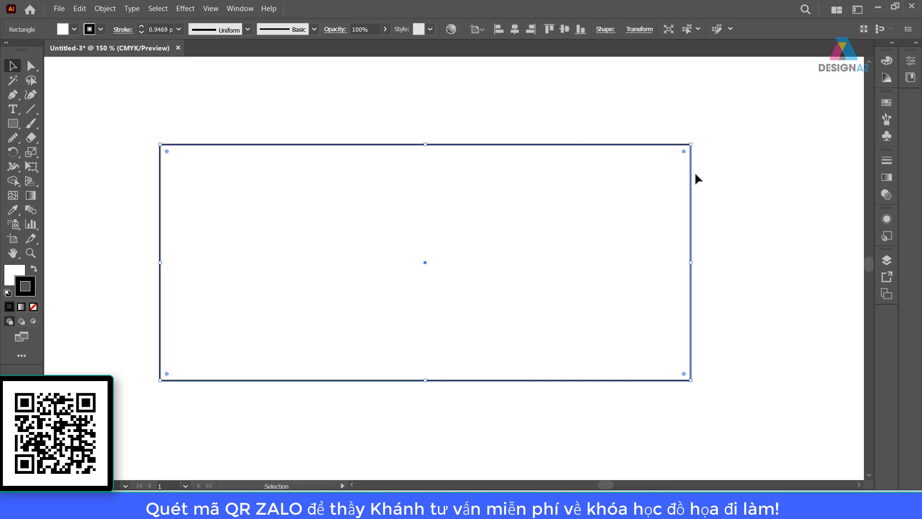
Practise selecting and deselecting the rectangle through its fill and with selection marquees across its edges
left_click(816, 171)
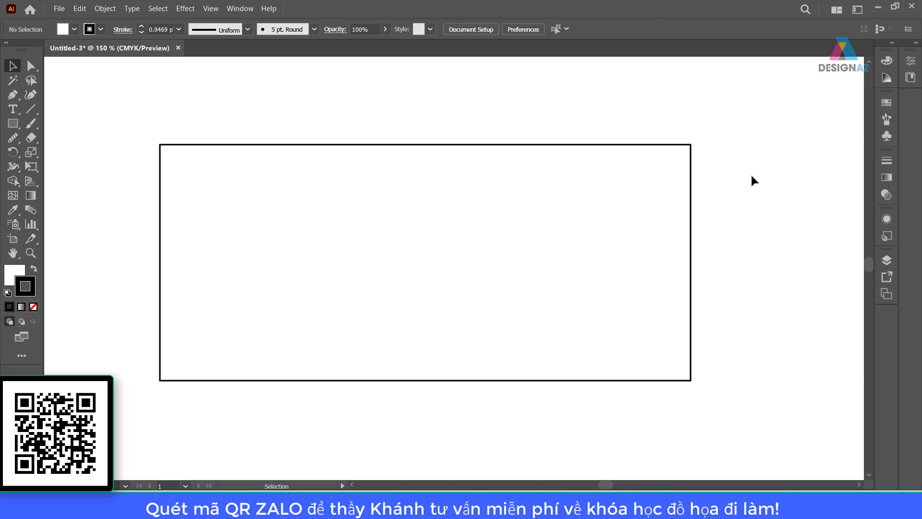
left_click(627, 250)
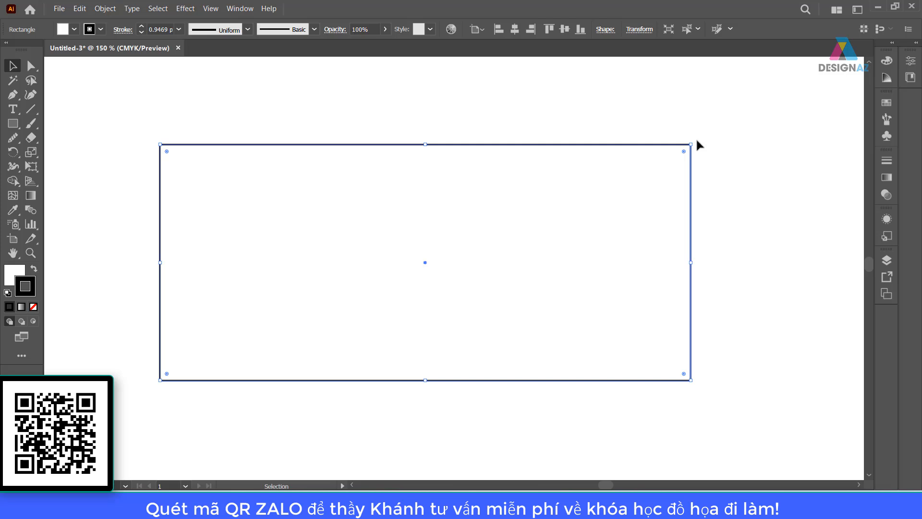
left_click_drag(694, 141, 351, 298)
left_click(735, 283)
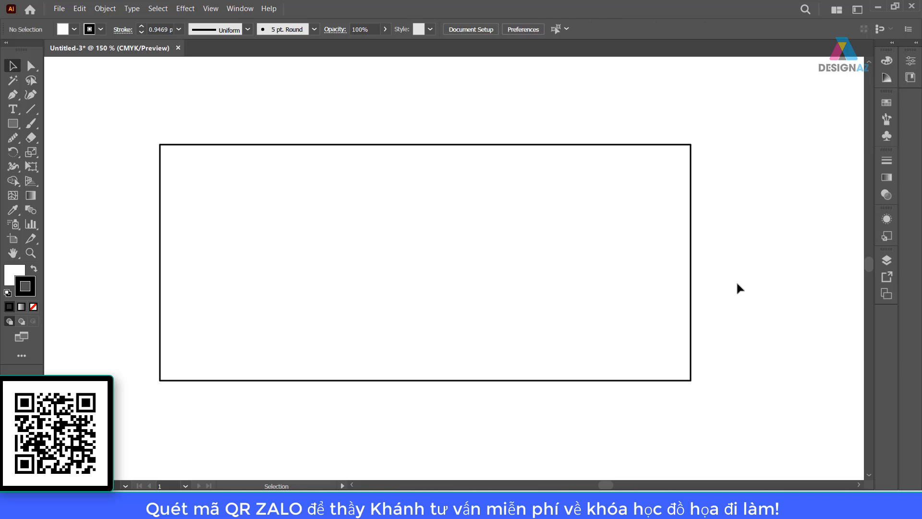
left_click(561, 312)
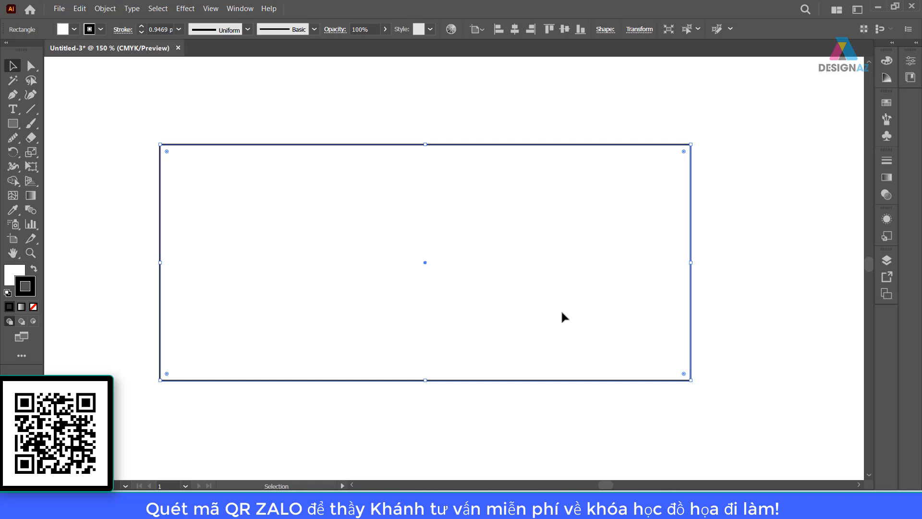
left_click(785, 241)
left_click_drag(471, 105, 562, 246)
left_click(762, 197)
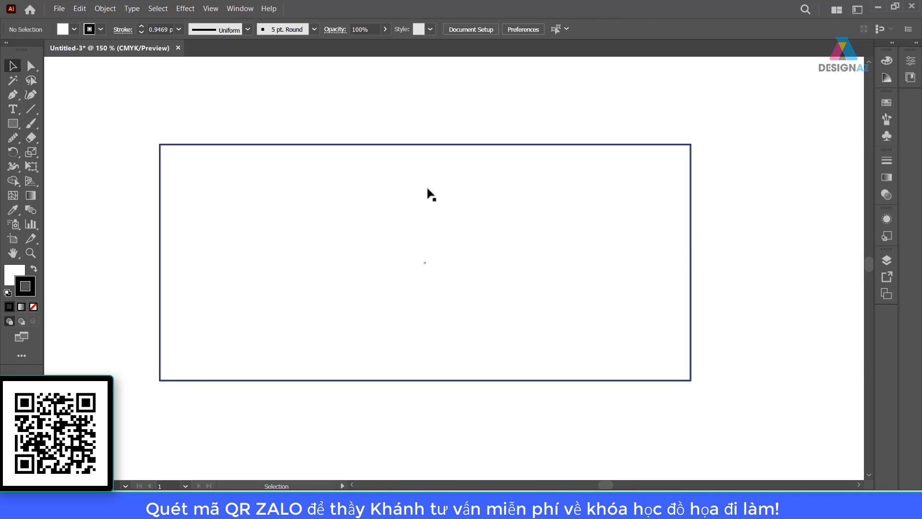
left_click_drag(322, 111, 443, 235)
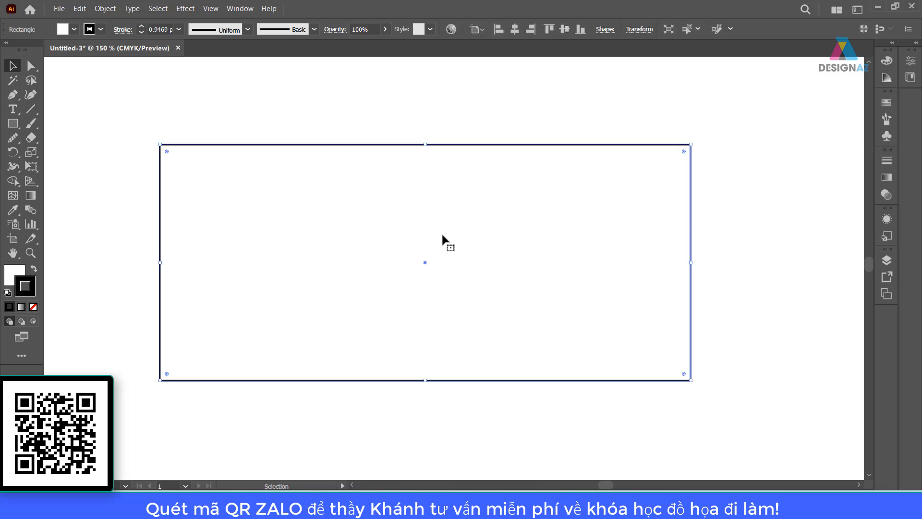
left_click(399, 107)
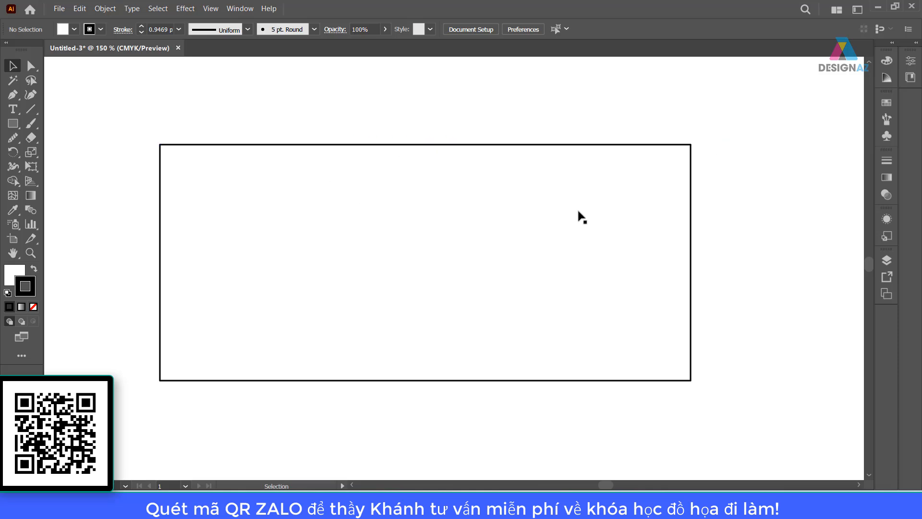
Set the rectangle's fill to bright yellow, EEFF08, after trying dark blue and olive
left_click(19, 274)
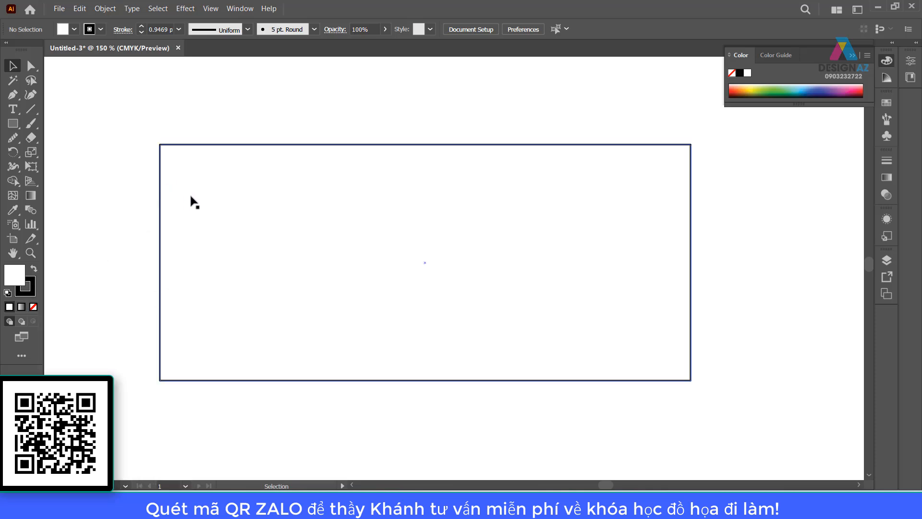
left_click(311, 234)
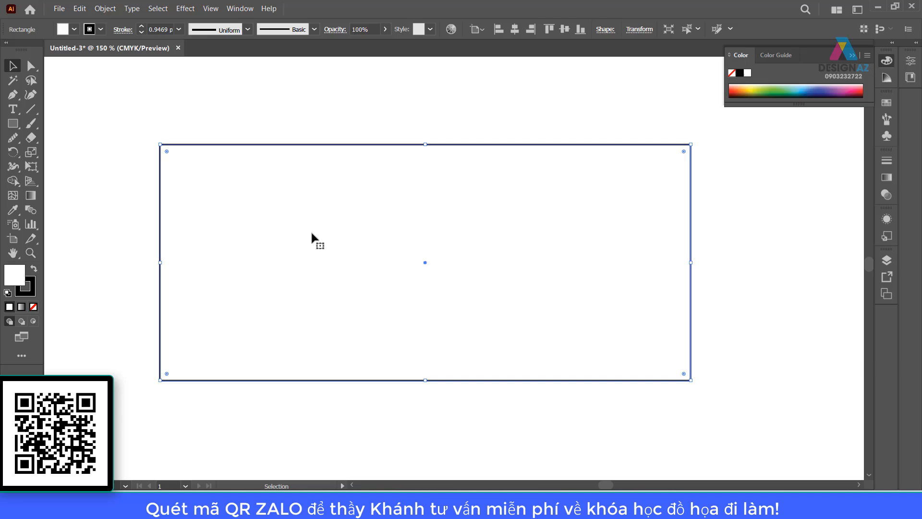
double_click(14, 274)
left_click(670, 104)
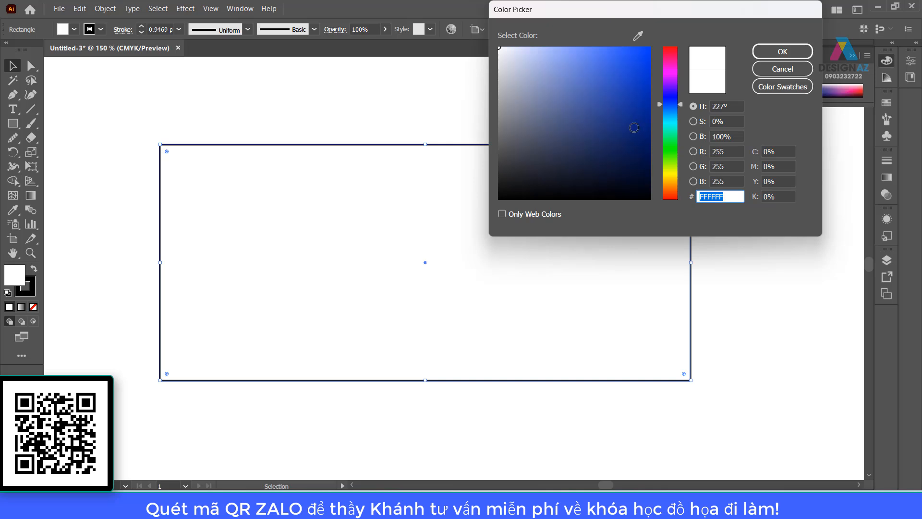
left_click_drag(634, 125, 651, 125)
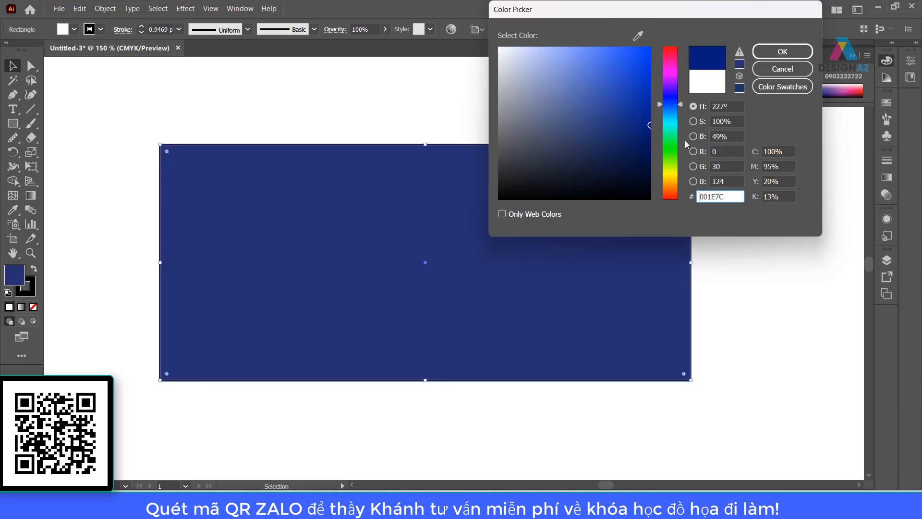
left_click(675, 178)
left_click_drag(675, 180, 675, 172)
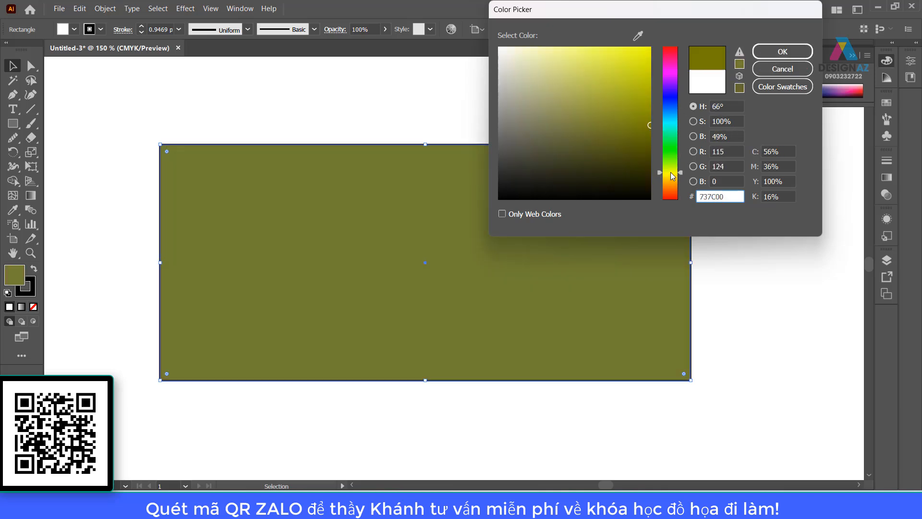
left_click_drag(629, 58, 672, 25)
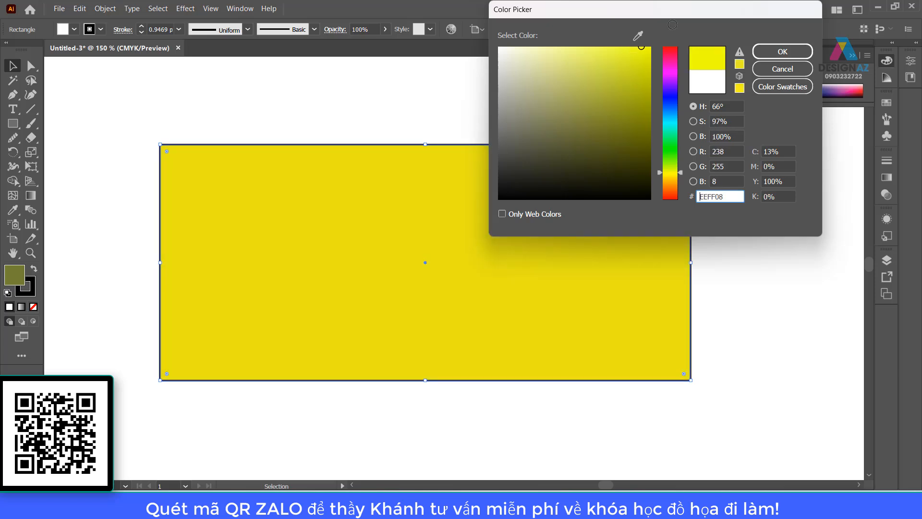
left_click(781, 51)
Set the rectangle's stroke to a medium blue and deselect the rectangle
left_click(360, 93)
left_click(308, 223)
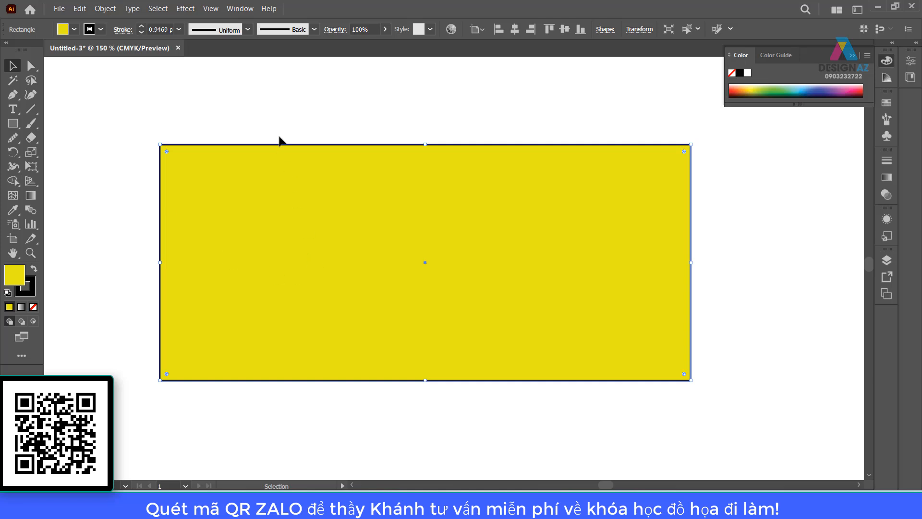
left_click(30, 294)
double_click(30, 293)
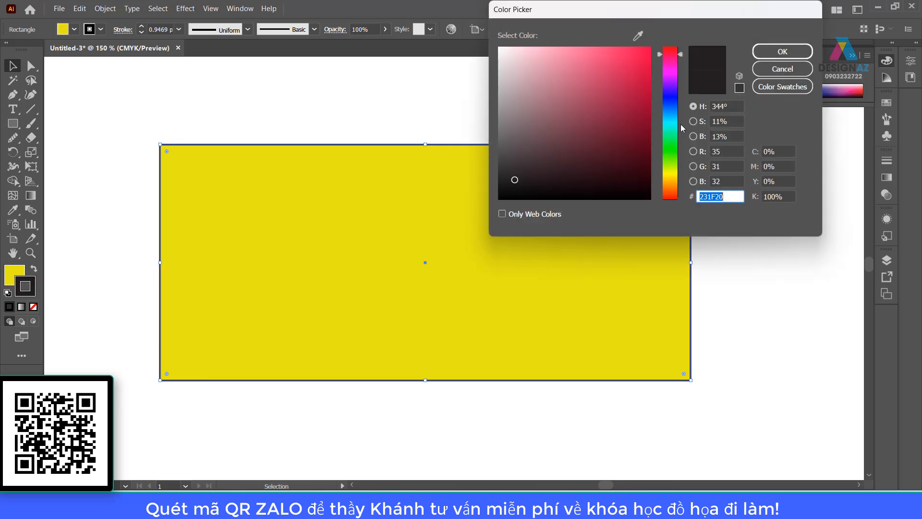
left_click(670, 110)
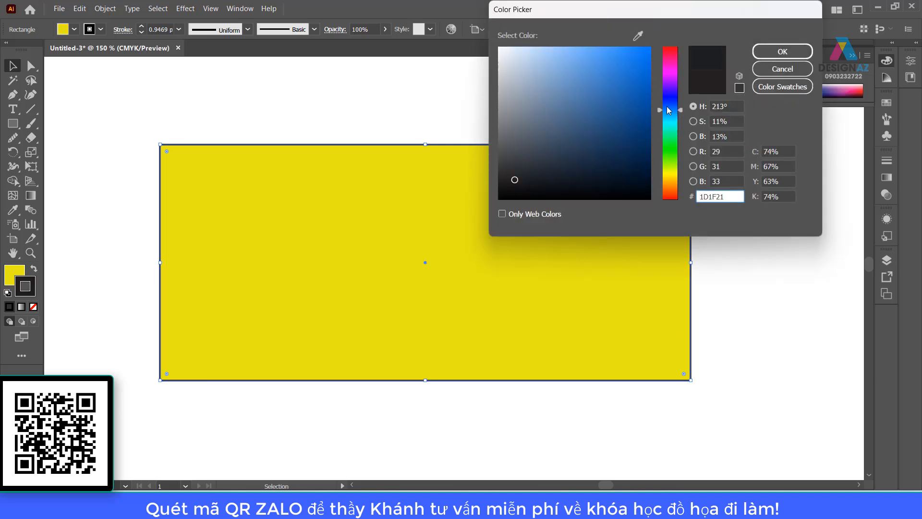
left_click(647, 77)
left_click(778, 52)
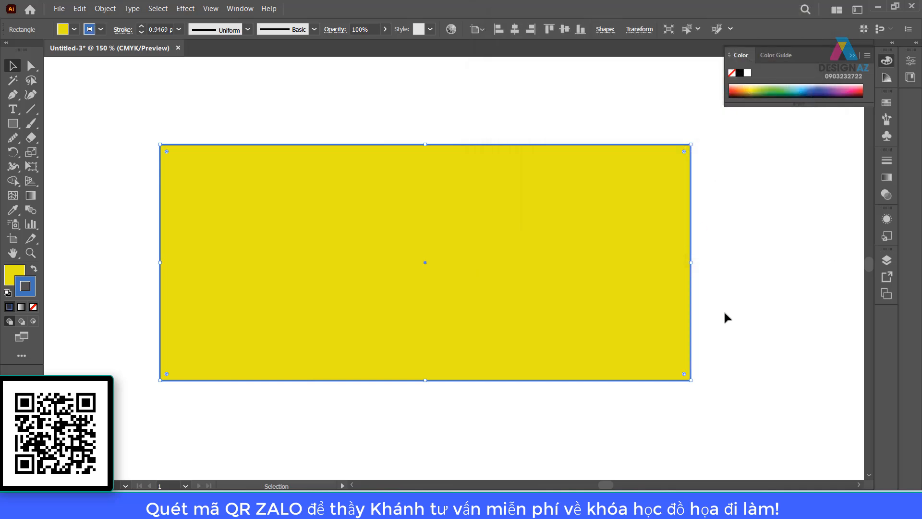
left_click(749, 323)
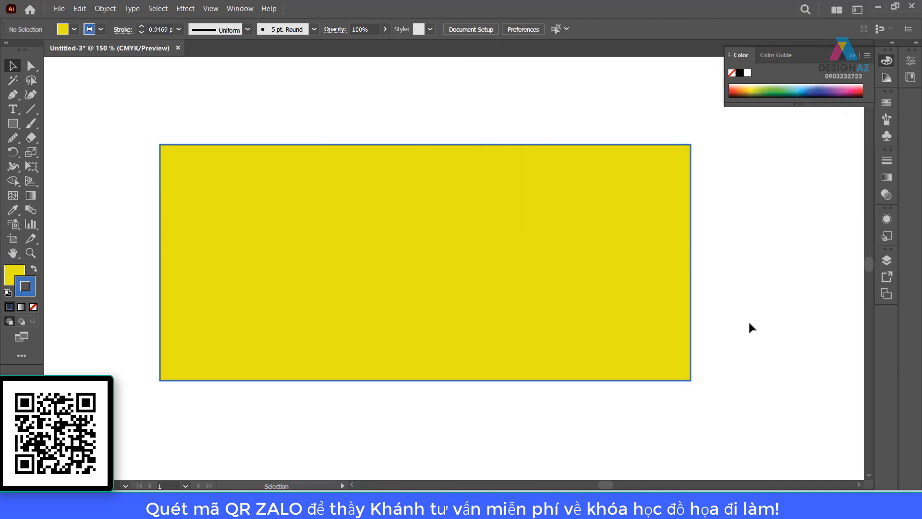
Practise switching between fill and stroke as the active colour while selecting and deselecting the rectangle
left_click(442, 306)
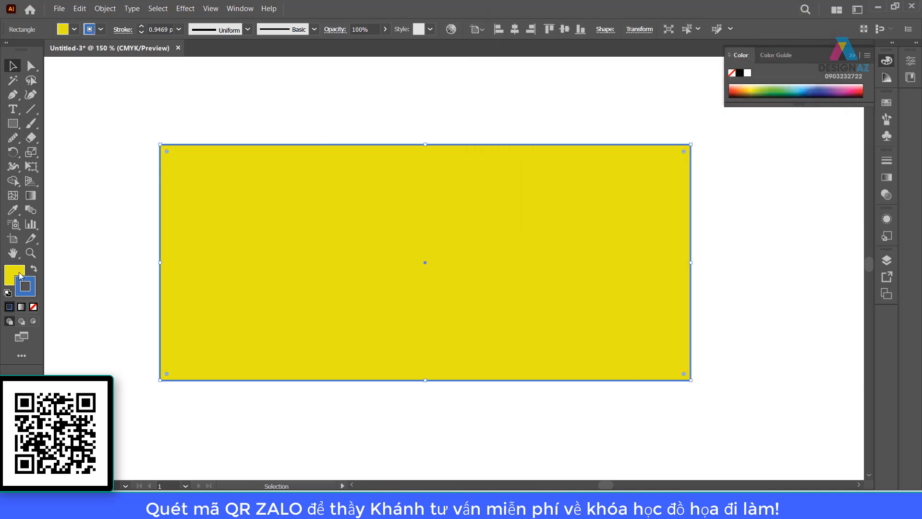
left_click(123, 254)
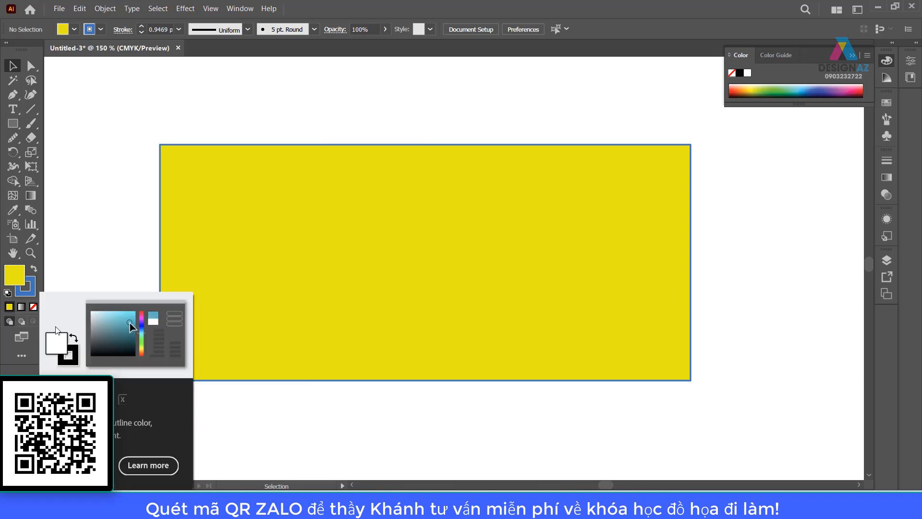
left_click(33, 294)
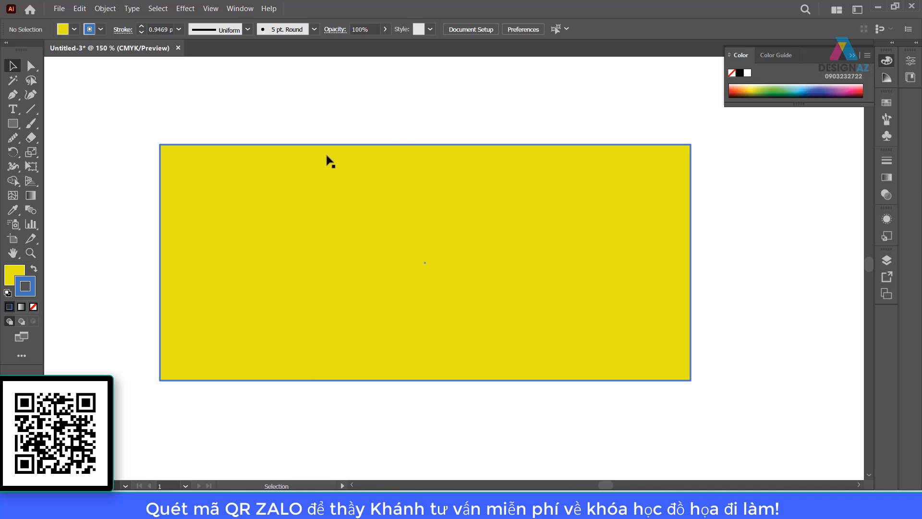
left_click(291, 182)
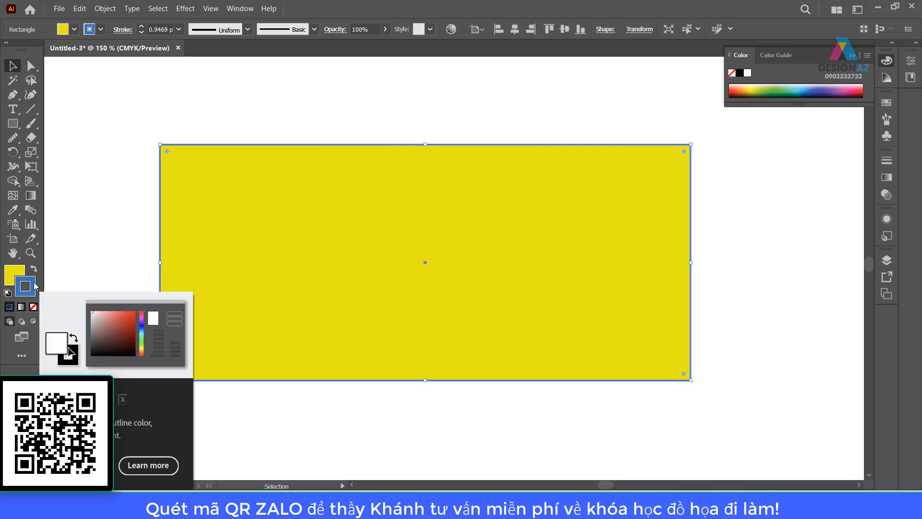
left_click(131, 241)
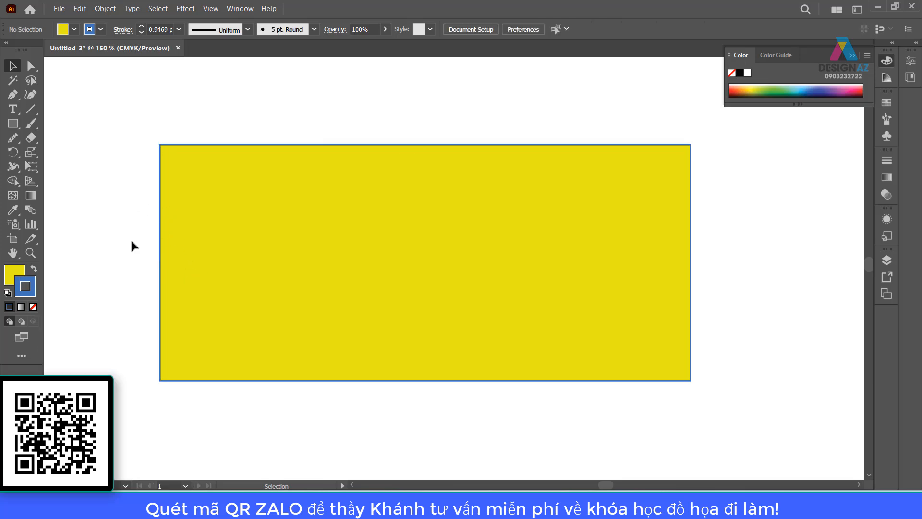
Swap the rectangle's fill and stroke colours back and forth, ending with a blue fill and yellow stroke
left_click(214, 255)
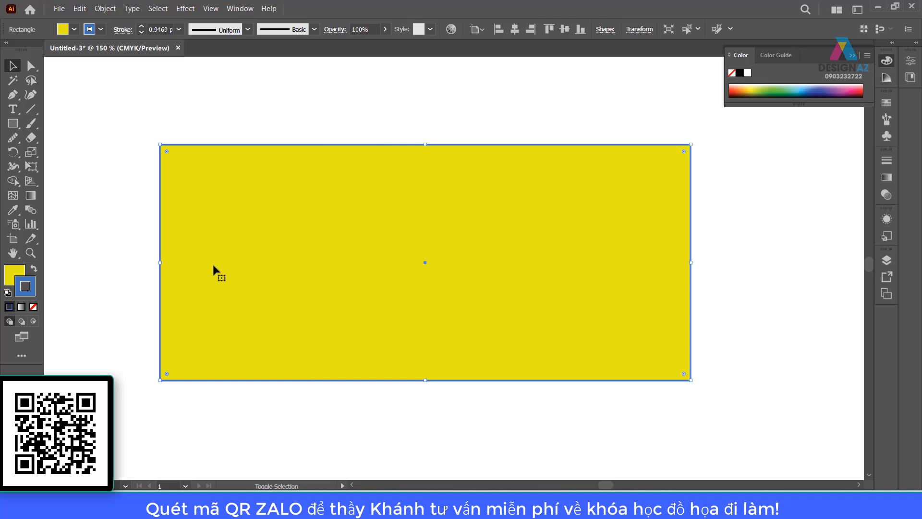
key("shift+x")
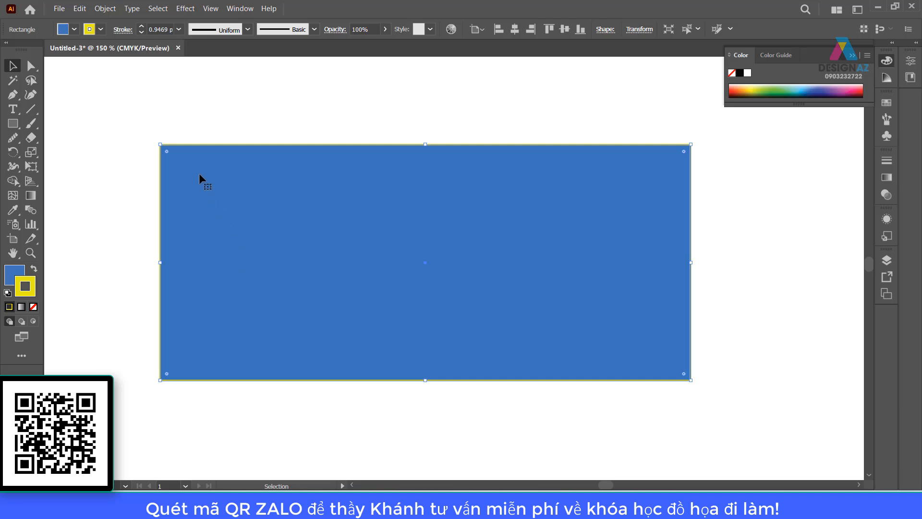
key("shift+x")
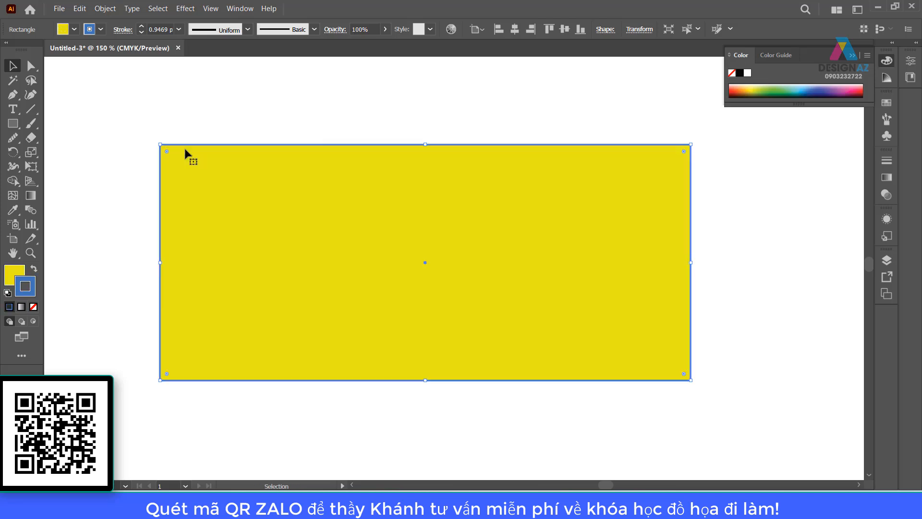
key("shift+x")
key("shift+x")
key("shift+x")
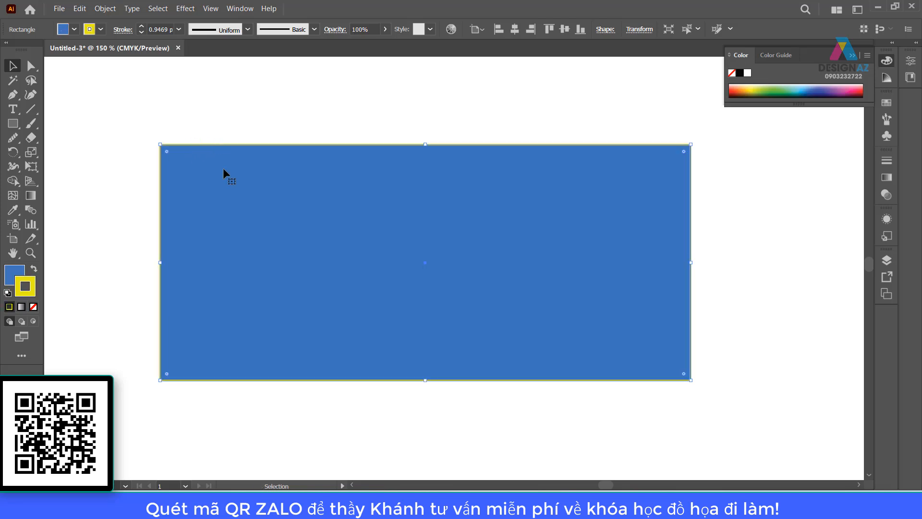
left_click(266, 111)
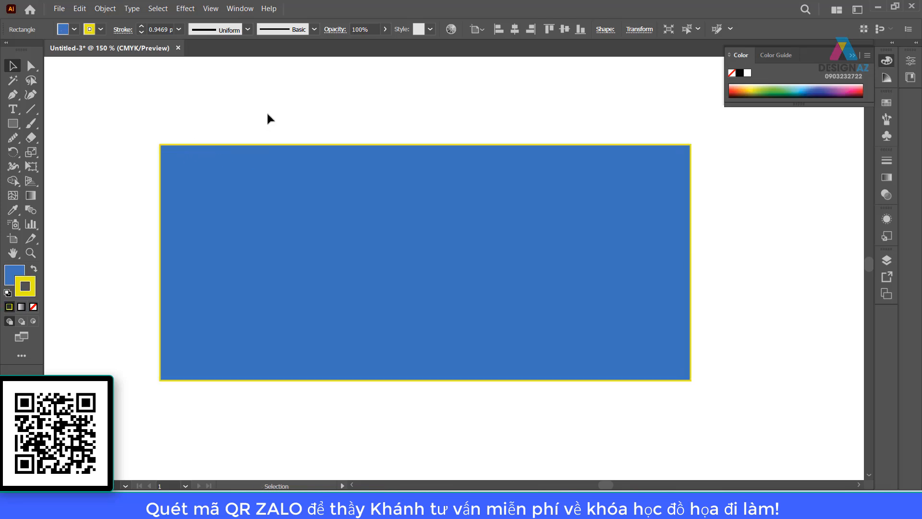
Try several fill colours from the CMYK spectrum on the rectangle, including green and purple, ending with dark blue
left_click(261, 220)
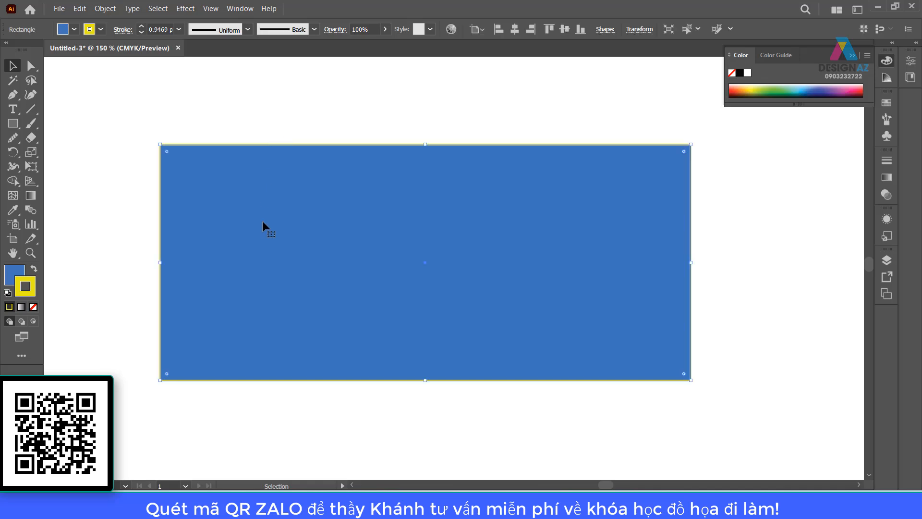
left_click(21, 273)
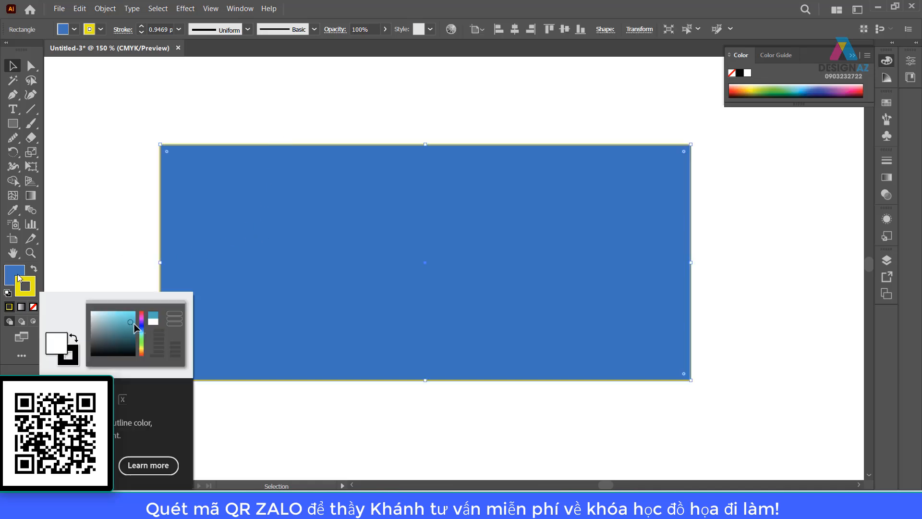
left_click(249, 109)
left_click(323, 234)
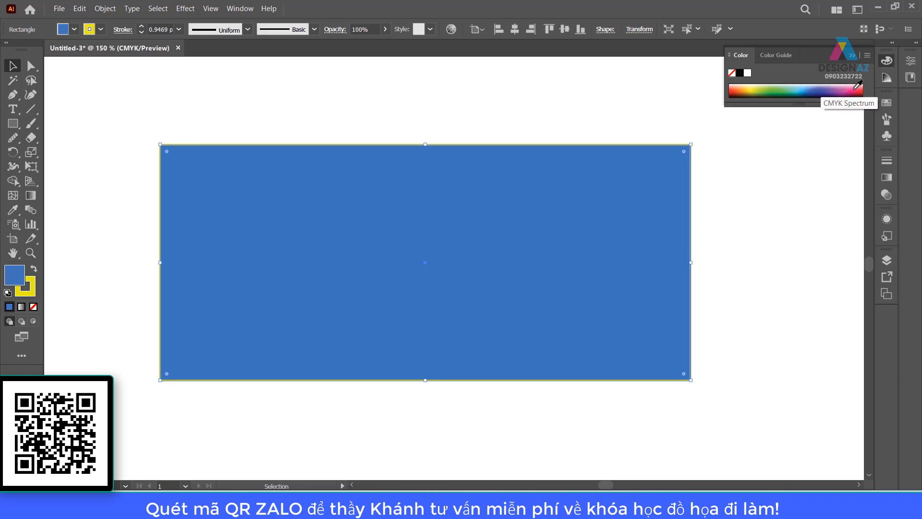
left_click(768, 90)
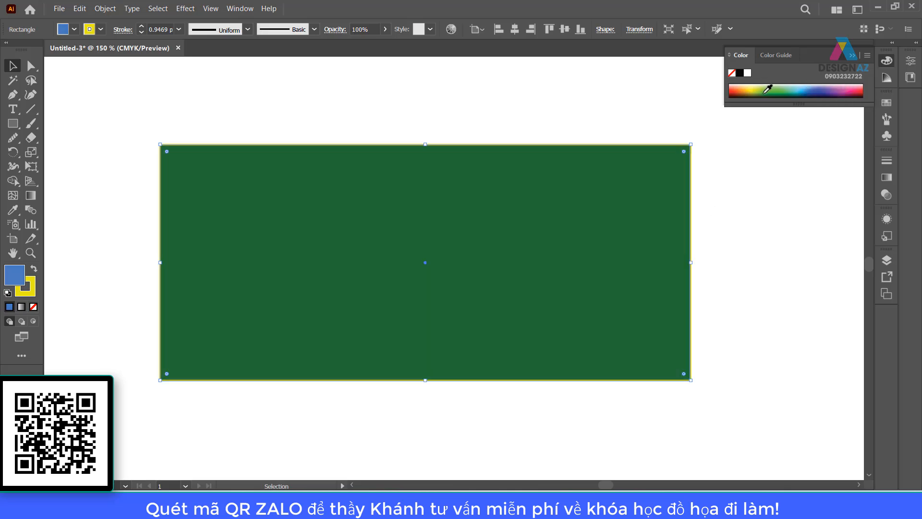
left_click(742, 87)
left_click(805, 87)
left_click(835, 86)
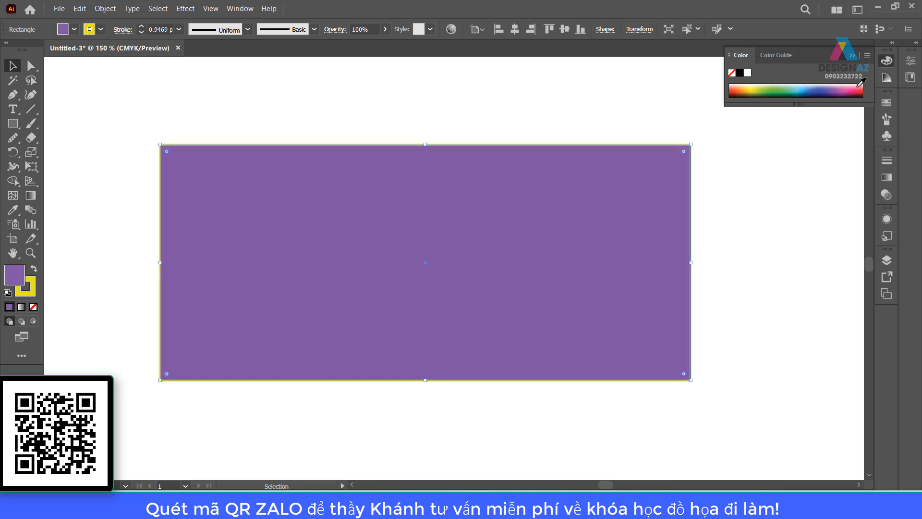
left_click(856, 87)
left_click(823, 90)
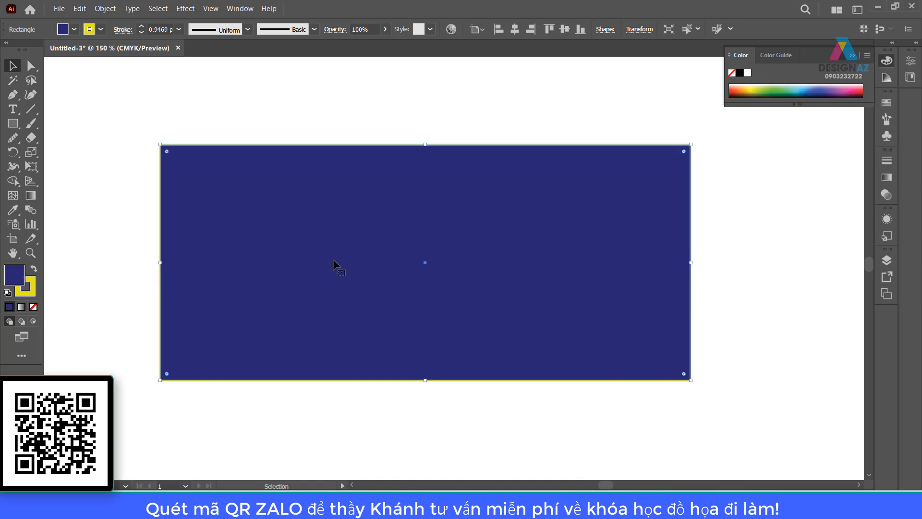
Try stroke colours from the CMYK spectrum on the rectangle, including light blue, ending with magenta
left_click(29, 295)
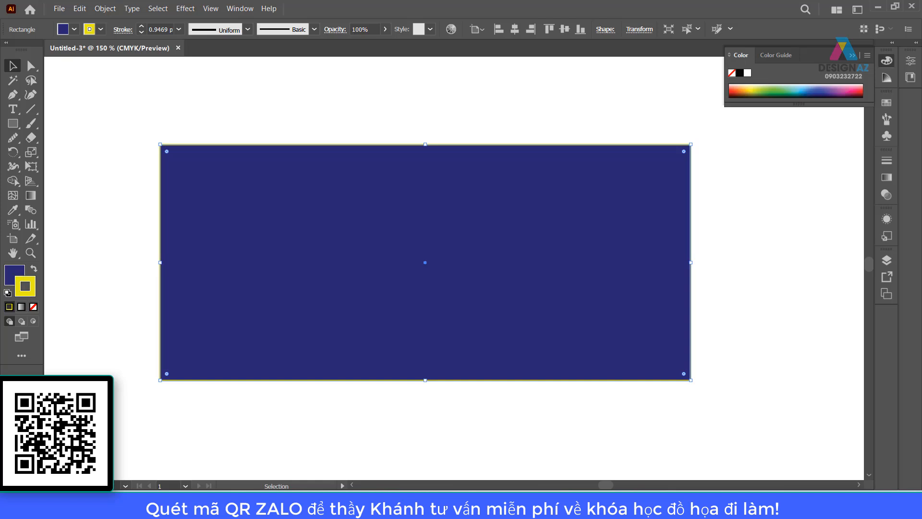
left_click(819, 86)
left_click(783, 89)
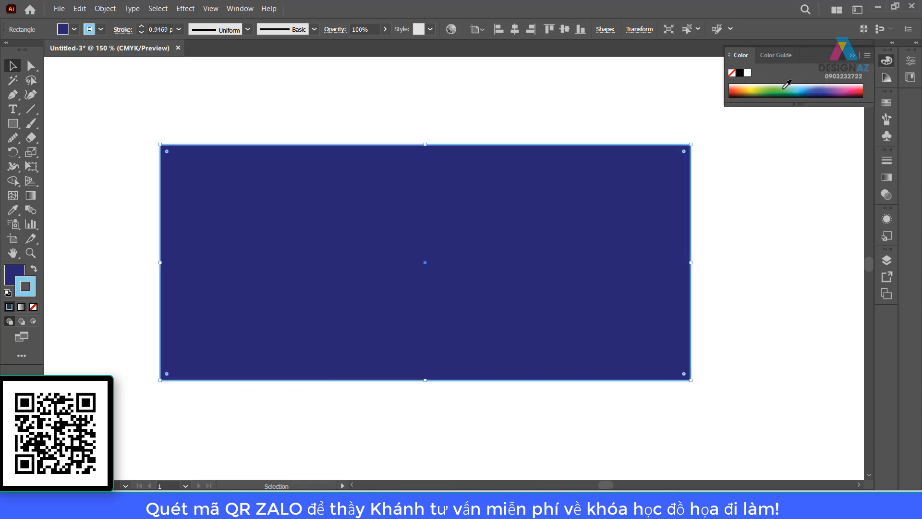
left_click(860, 91)
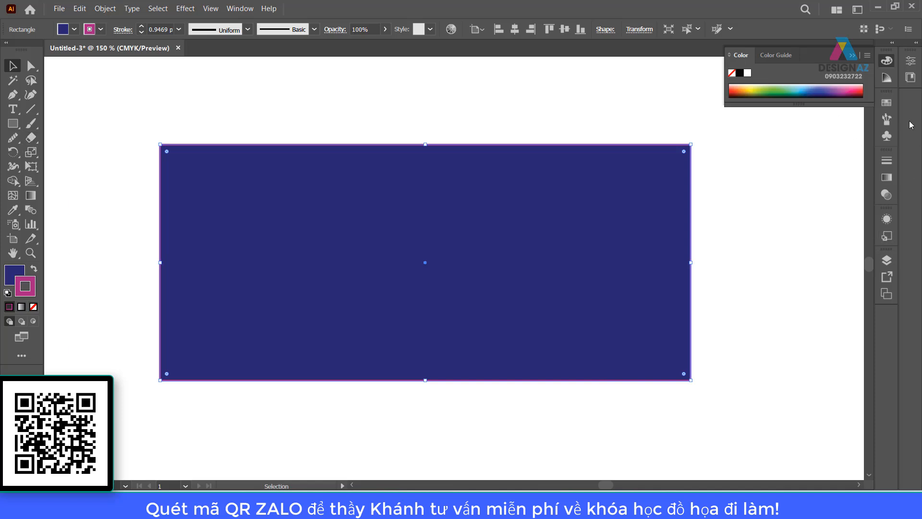
Apply preset colour swatches to the rectangle's stroke, ending with light green
left_click(886, 102)
left_click(810, 144)
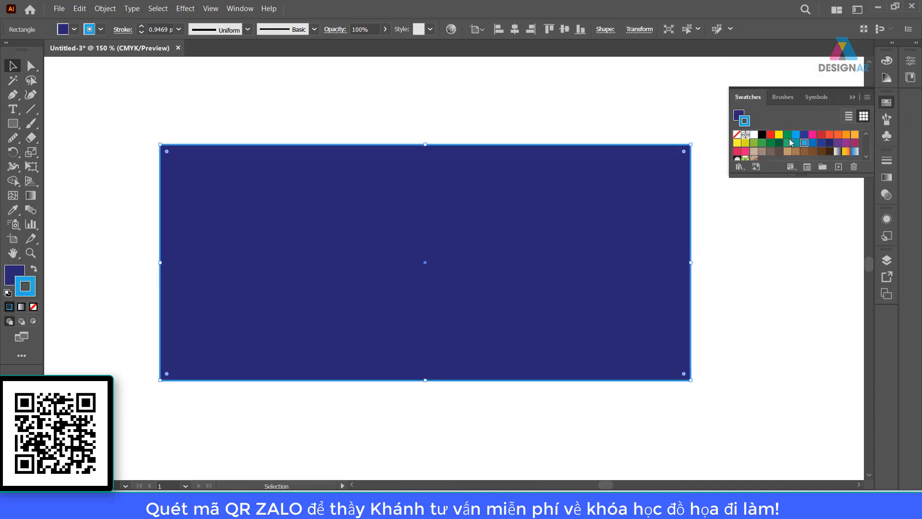
left_click(754, 143)
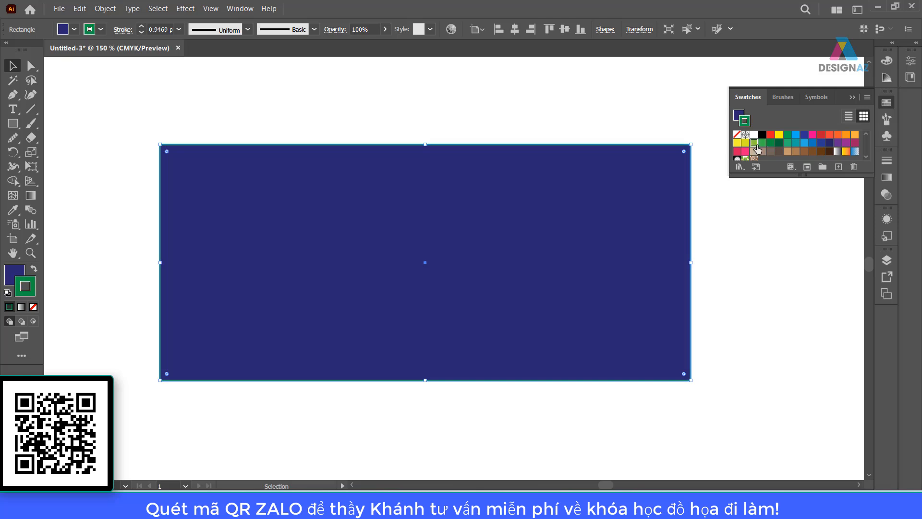
Fill the rectangle with a red preset swatch and enlarge the swatch display to show all colour groups
left_click(14, 275)
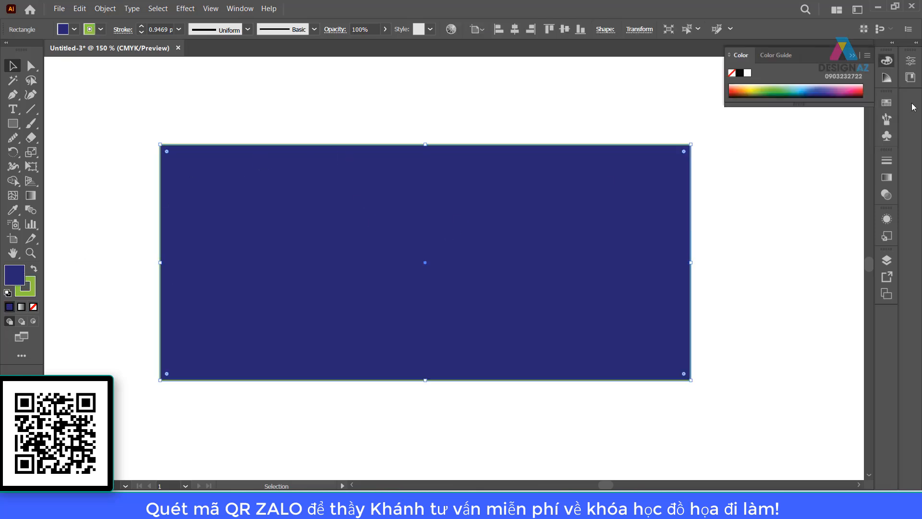
left_click(886, 102)
left_click(821, 134)
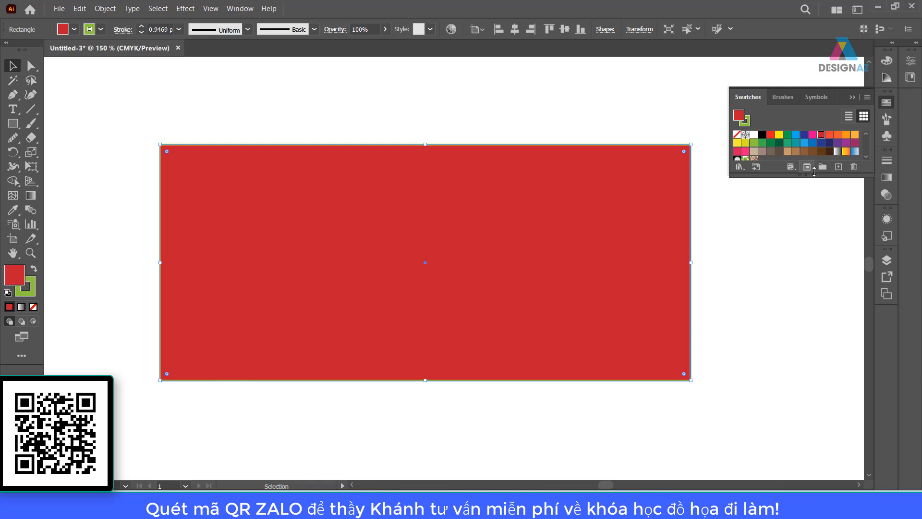
left_click_drag(814, 177, 814, 295)
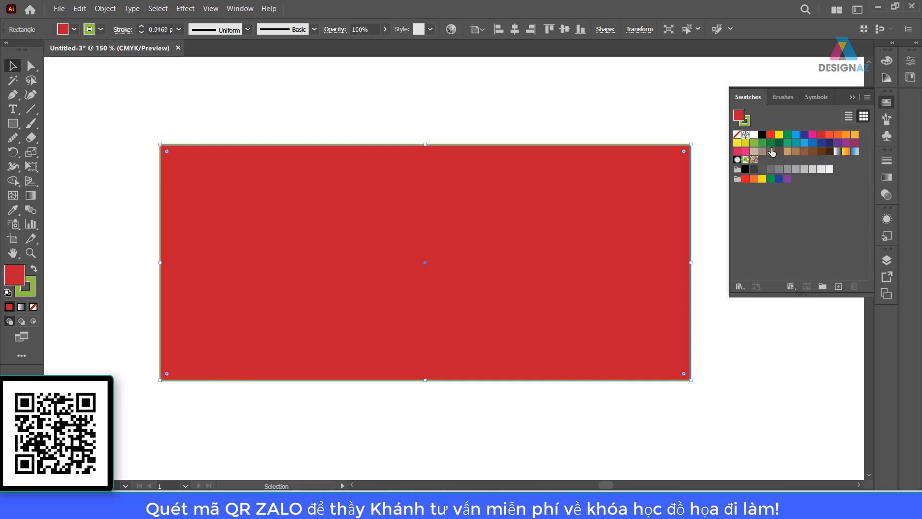
Try several preset swatches as the rectangle's fill, including dark blue and teal, ending with orange
left_click(753, 143)
left_click(795, 143)
left_click(829, 143)
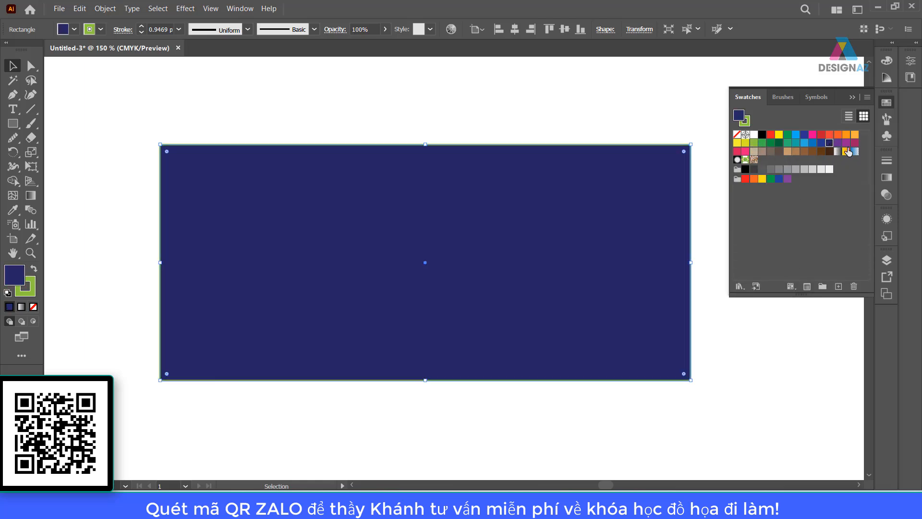
left_click(845, 152)
left_click(796, 143)
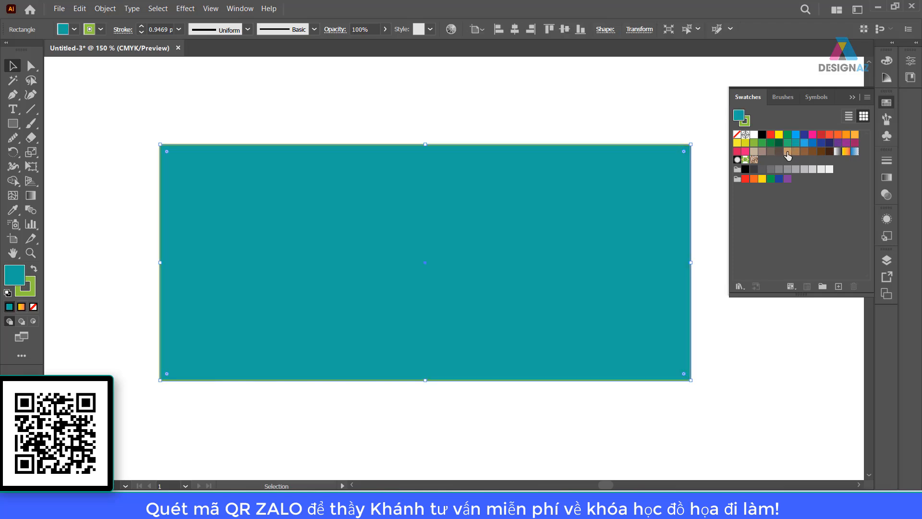
left_click(787, 152)
left_click(847, 136)
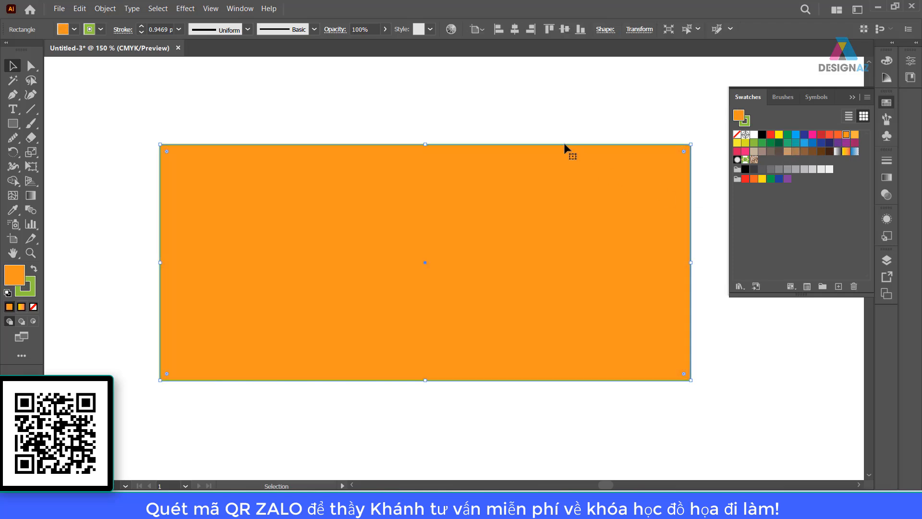
left_click(509, 125)
left_click(513, 180)
Set the rectangle's fill to dark green #003808 with the Color Picker, deselect it and collapse the swatches
double_click(14, 277)
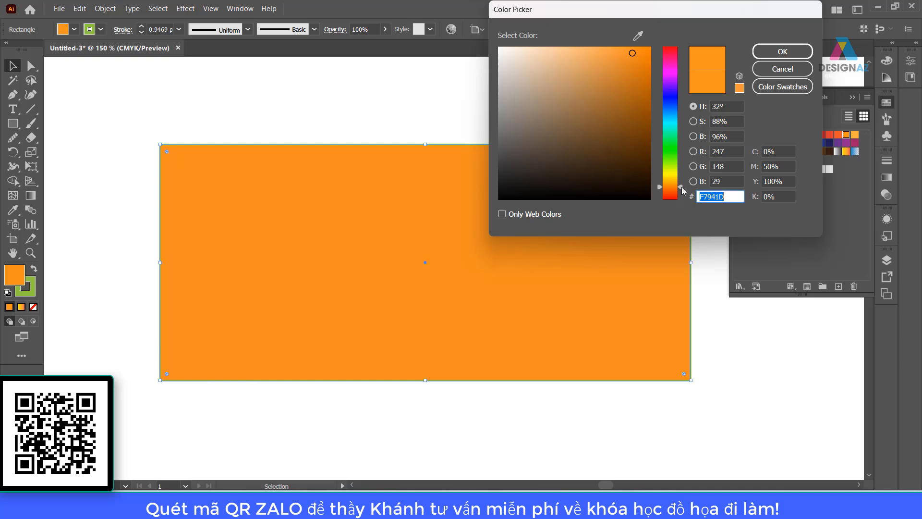
left_click_drag(681, 186, 682, 103)
mouse_move(603, 114)
left_mouse_down()
mouse_move(638, 123)
mouse_move(646, 60)
mouse_move(638, 103)
mouse_move(663, 119)
mouse_move(635, 178)
mouse_move(669, 181)
left_mouse_up()
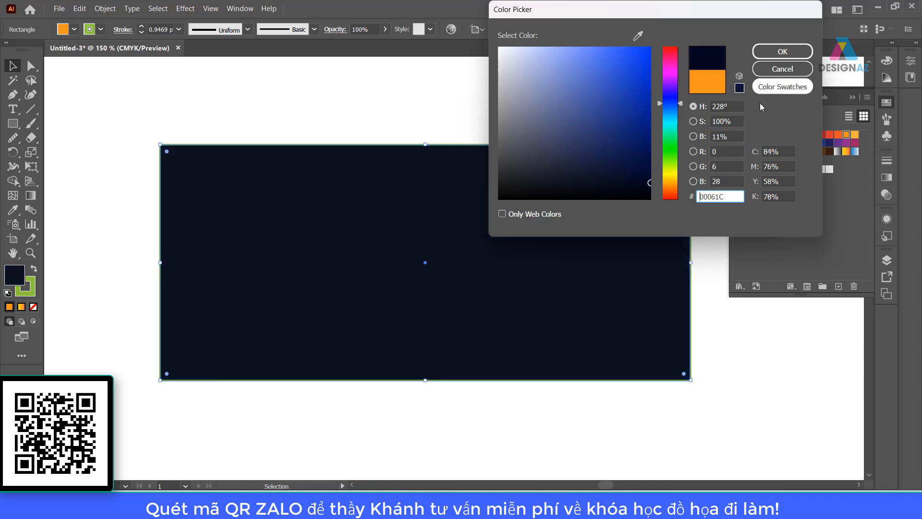
left_click(668, 146)
left_click(640, 143)
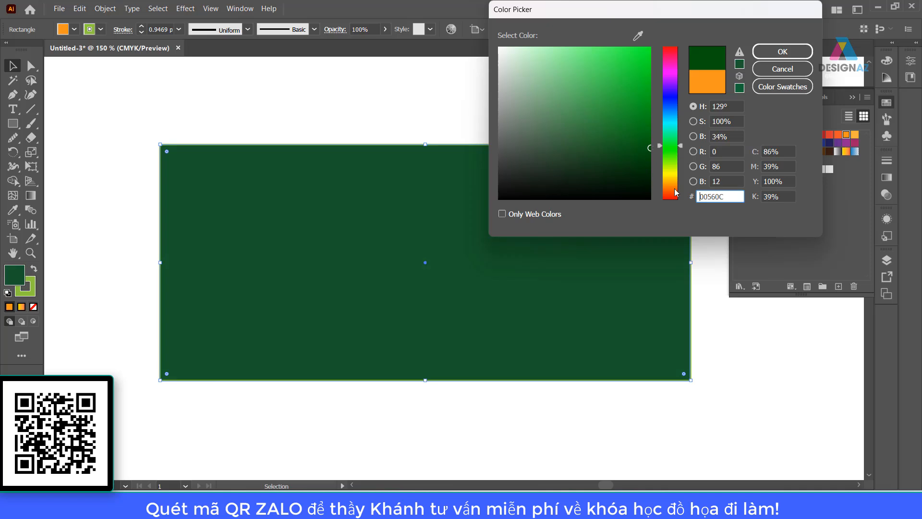
left_click(650, 166)
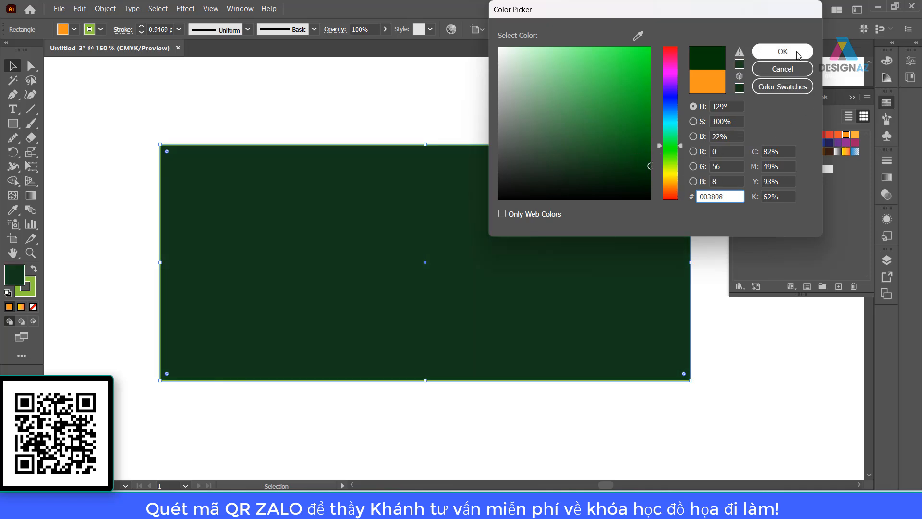
left_click(778, 51)
left_click(465, 123)
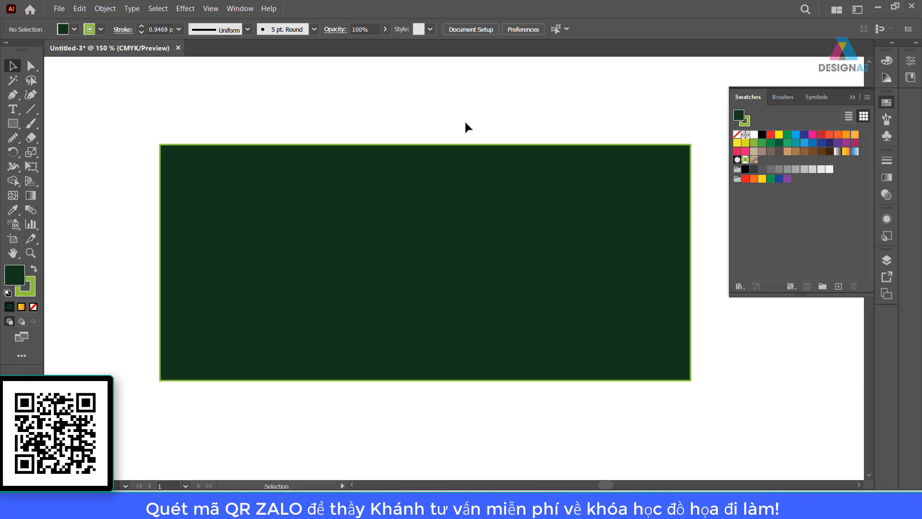
left_click(849, 96)
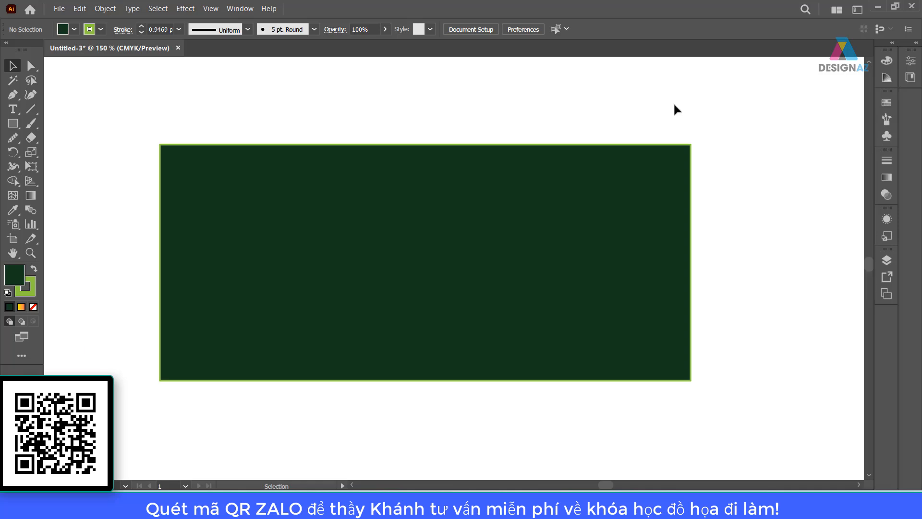
Move a duplicate of the dark green rectangle away from the original and delete that duplicate
left_click(547, 195)
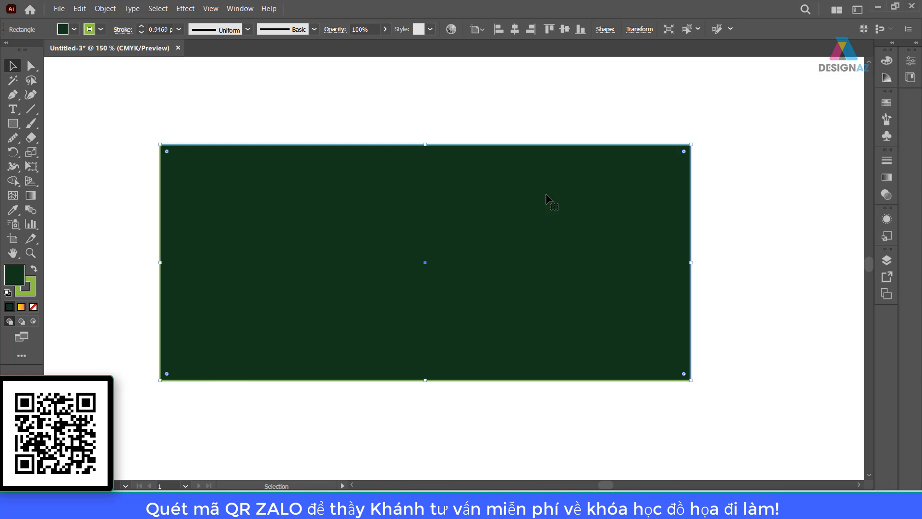
key("a")
key("v")
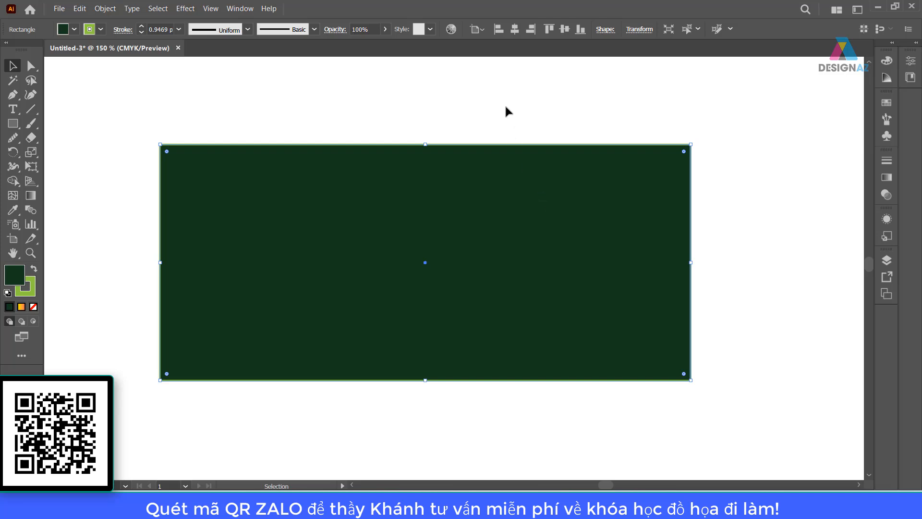
left_click_drag(451, 219, 576, 234)
key("Delete")
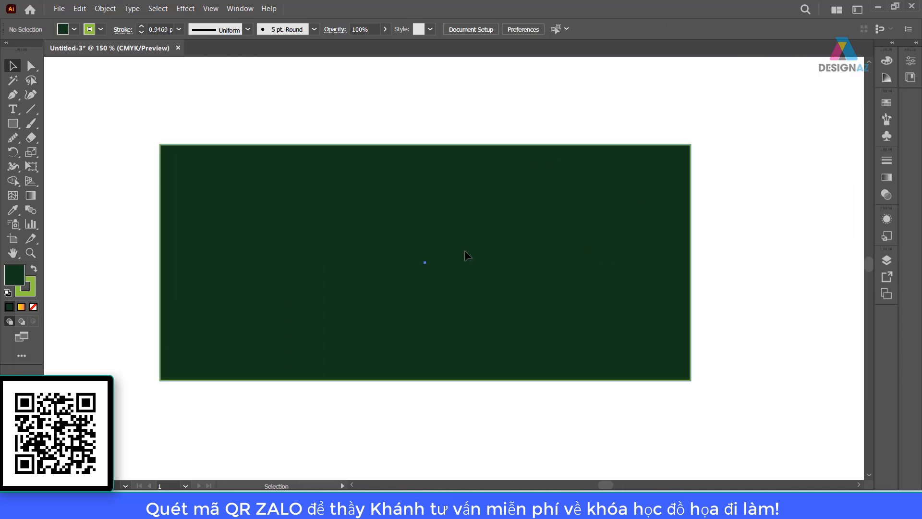
left_click(465, 250)
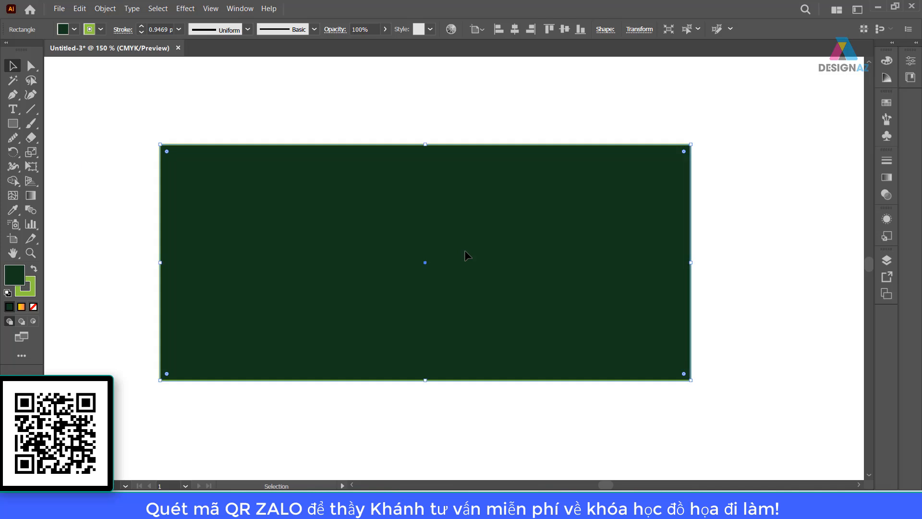
left_click(420, 115)
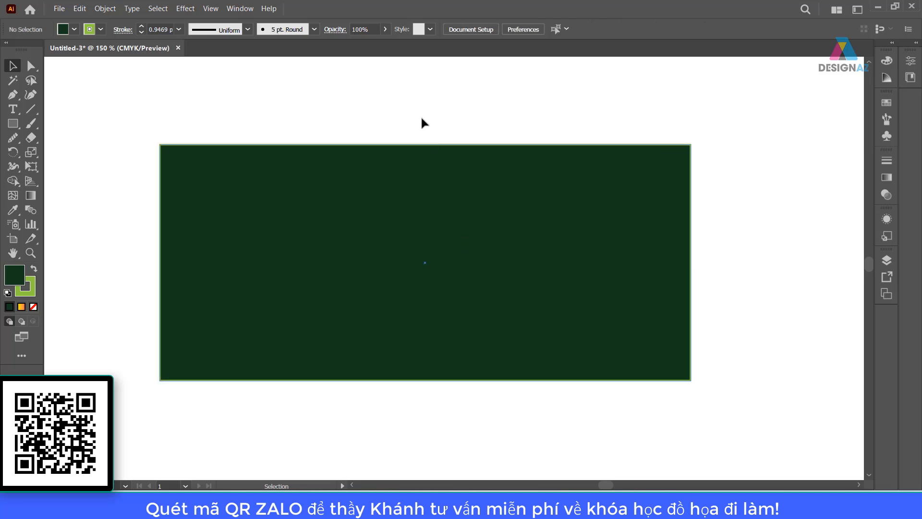
Paste a copy of the dark green rectangle in front of the original and fill the copy with the orange swatch
left_click(414, 201)
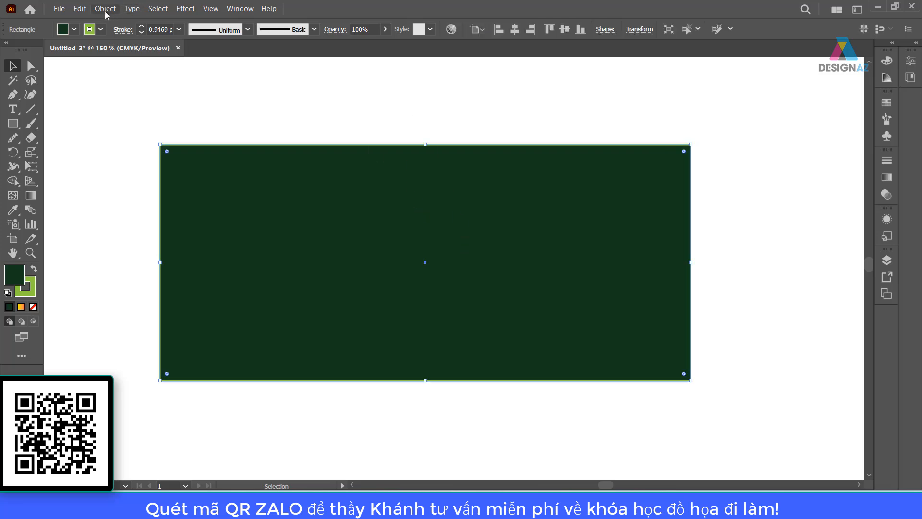
left_click(80, 9)
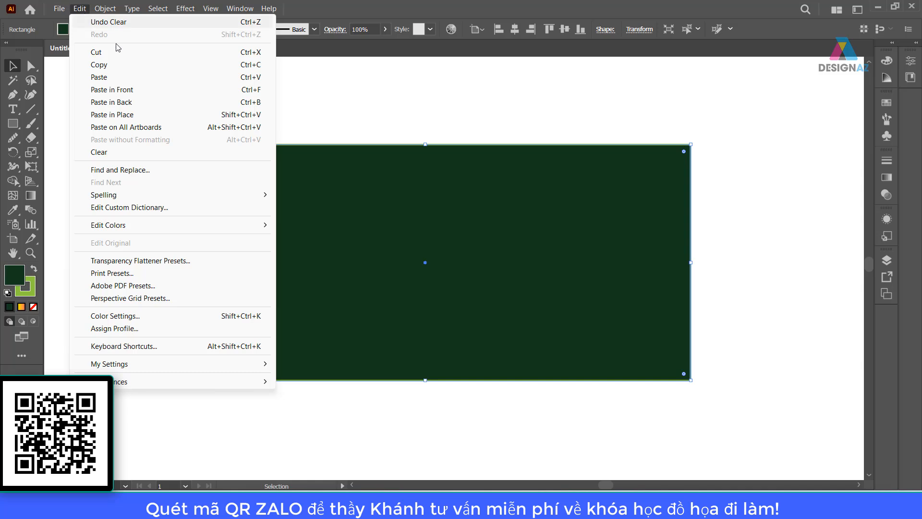
left_click(129, 66)
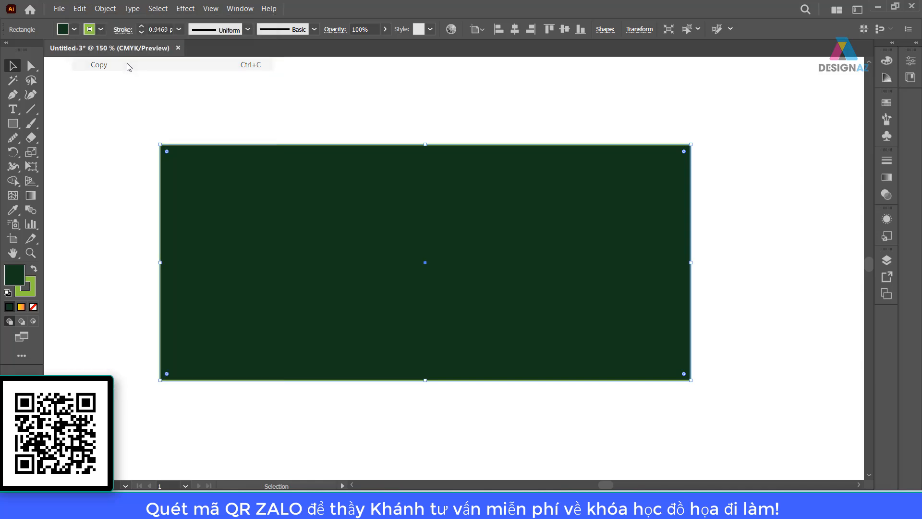
left_click(80, 9)
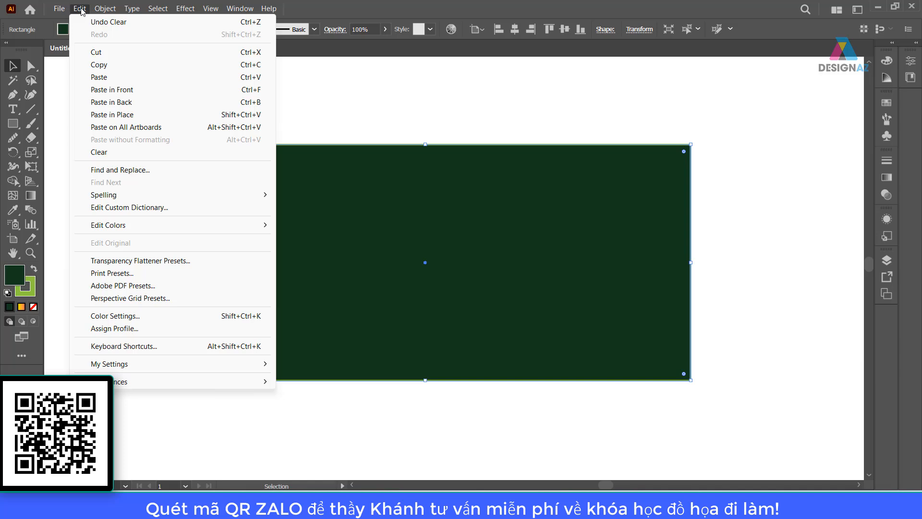
left_click(105, 89)
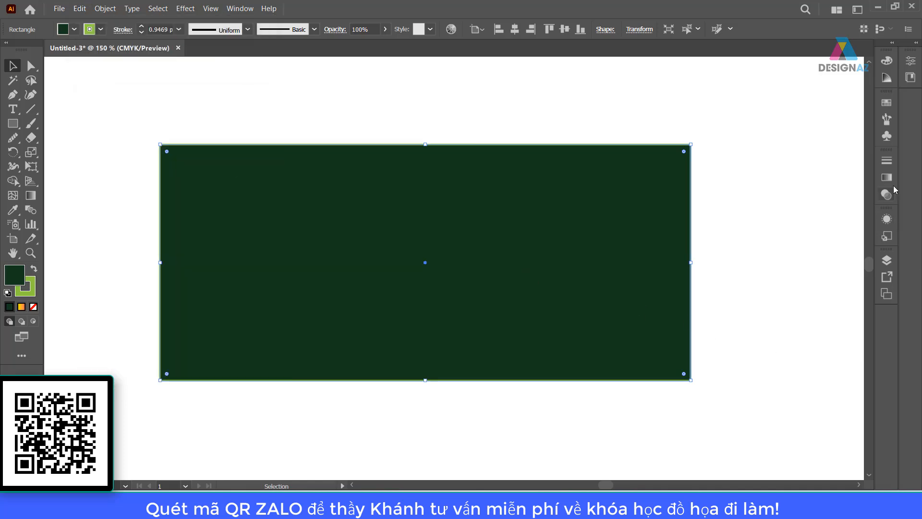
left_click(889, 106)
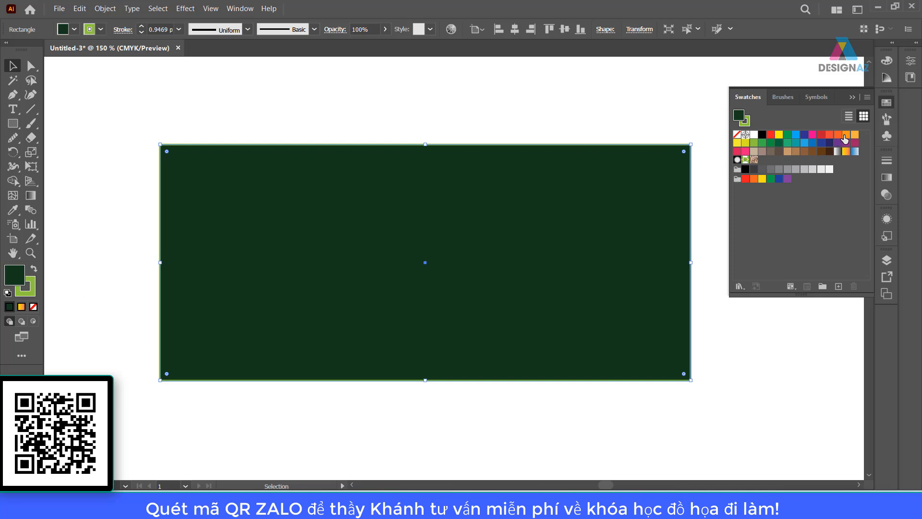
left_click(846, 134)
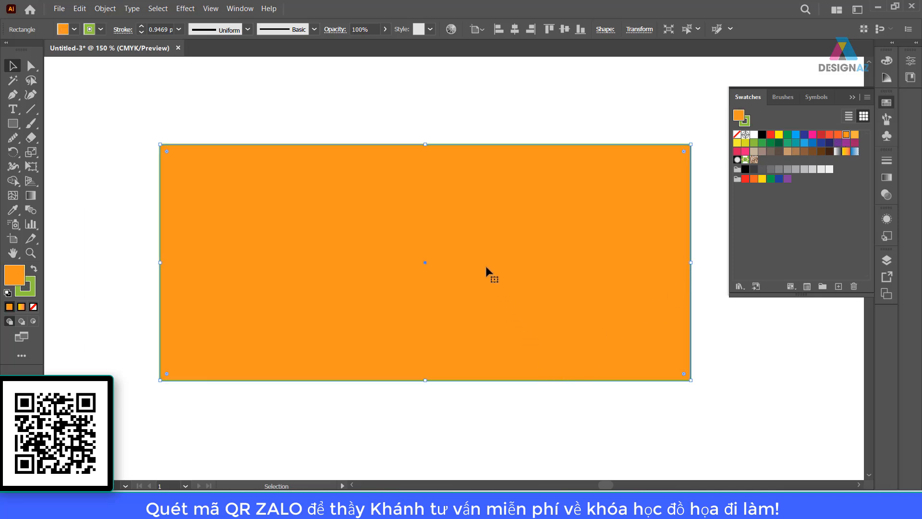
Move the orange copy down partly off the dark green original and delete the copy
left_click_drag(424, 187, 408, 279)
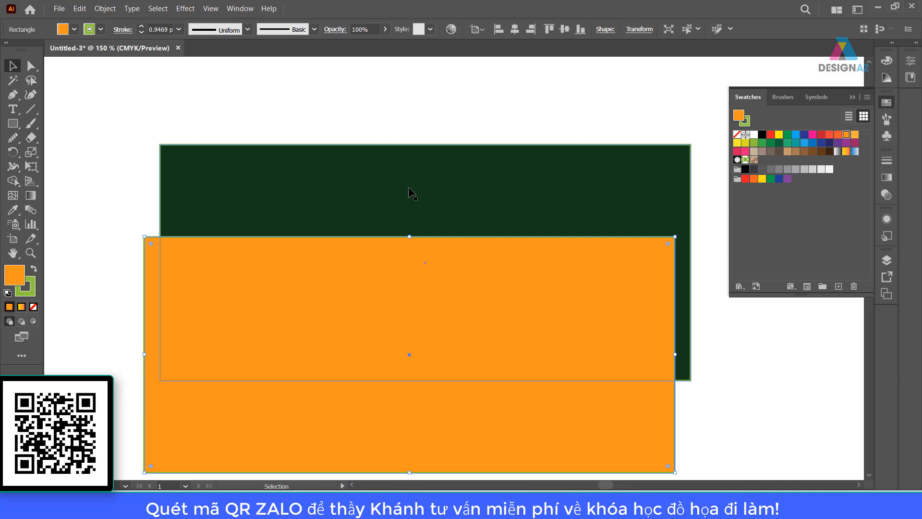
key("Delete")
left_click(410, 243)
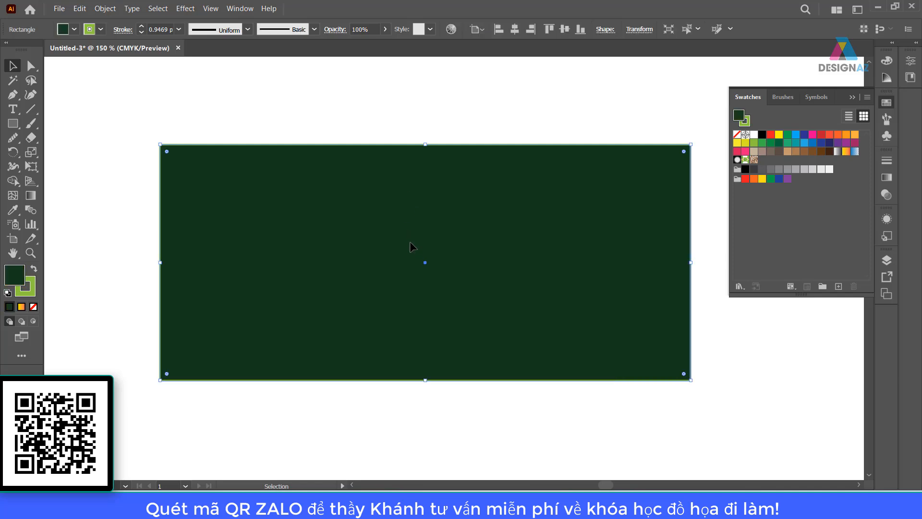
Compare a regular Paste with Paste in Back using the copied dark green rectangle, and delete the offset copy
left_click(80, 8)
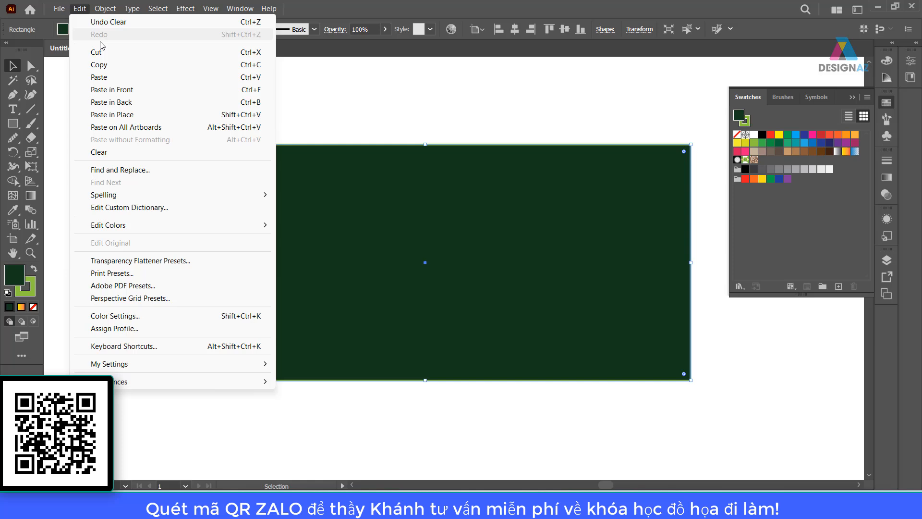
left_click(116, 77)
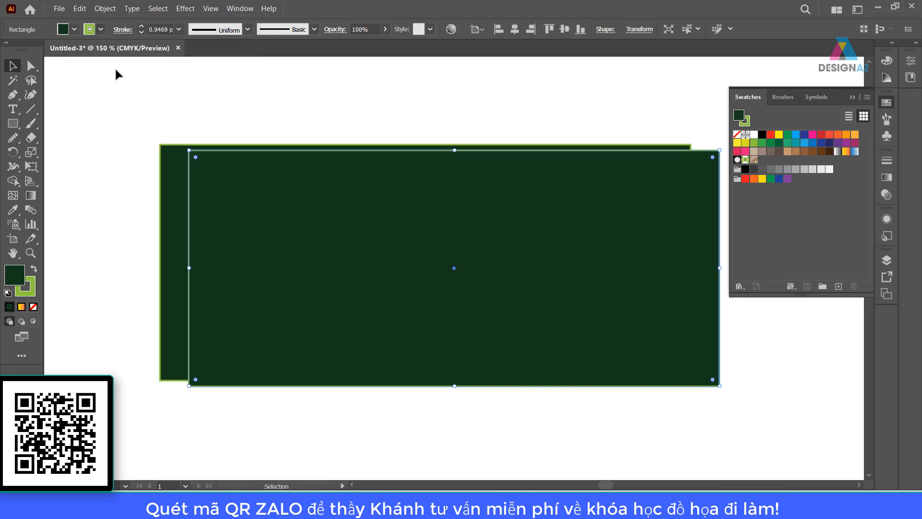
left_click(82, 12)
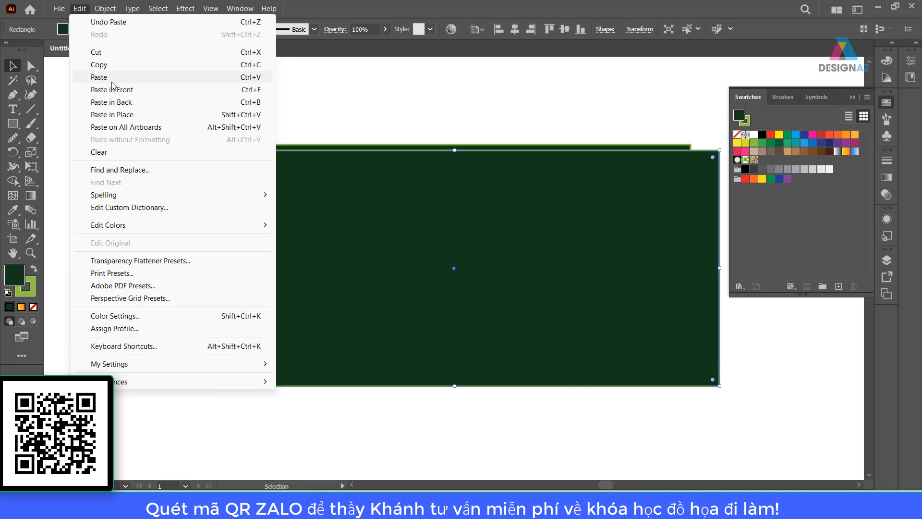
left_click(116, 101)
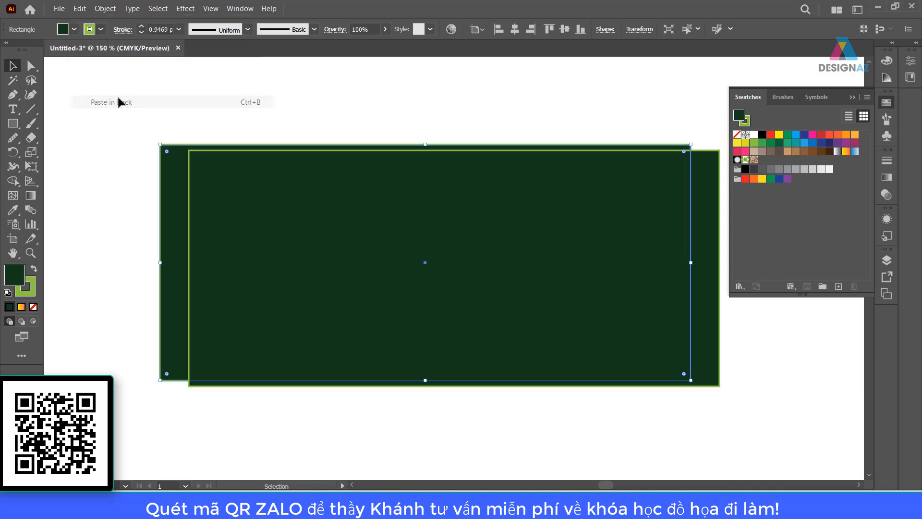
left_click(191, 110)
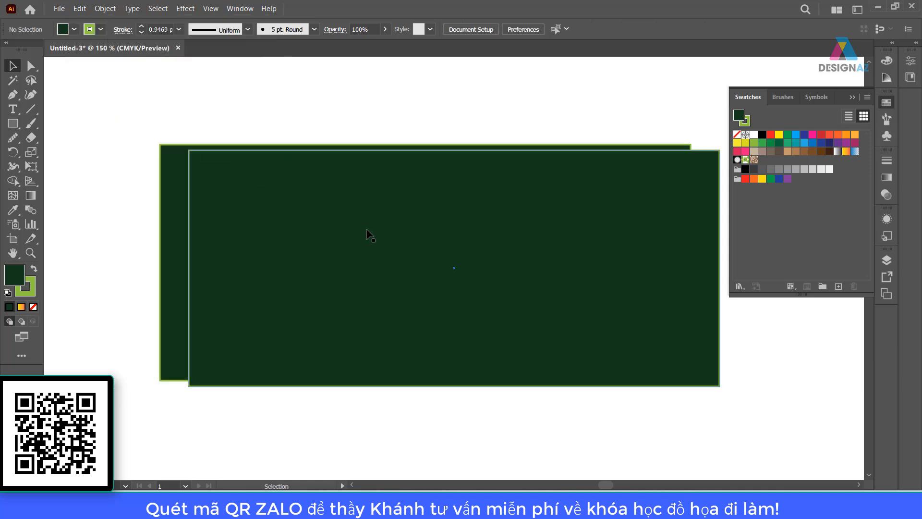
left_click(381, 260)
key("Delete")
Copy the remaining dark green rectangle and paste the copy directly behind it
left_click(344, 223)
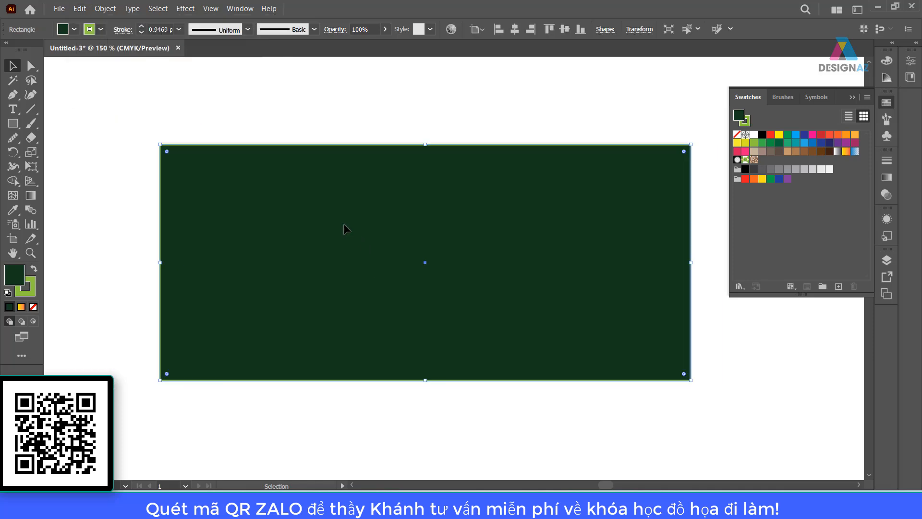
left_click(80, 8)
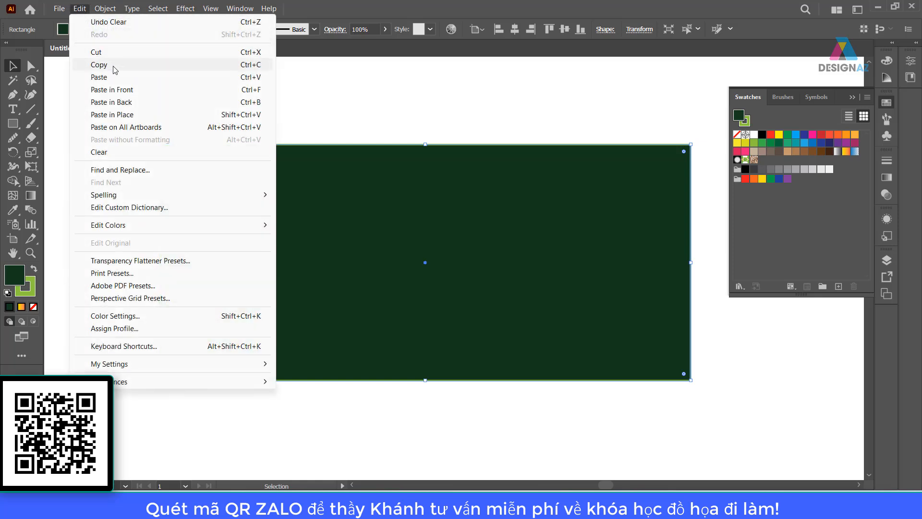
left_click(96, 66)
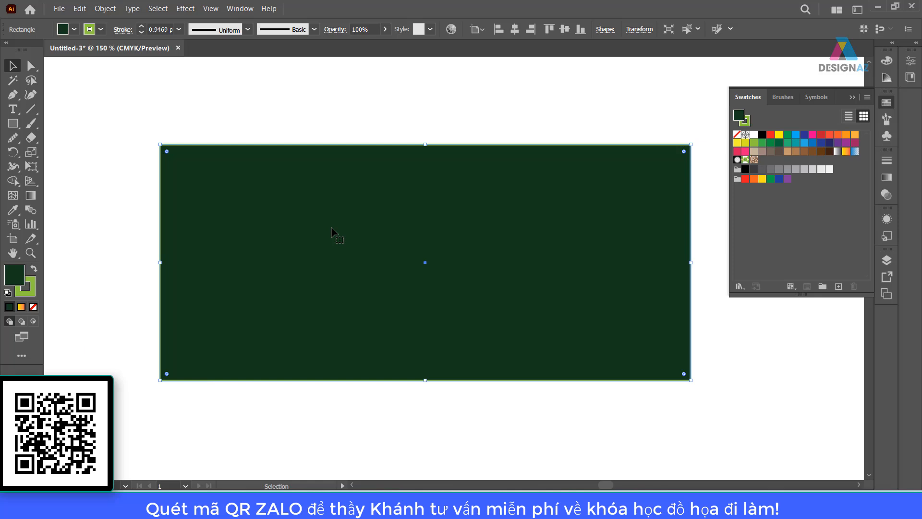
left_click(80, 9)
left_click(115, 101)
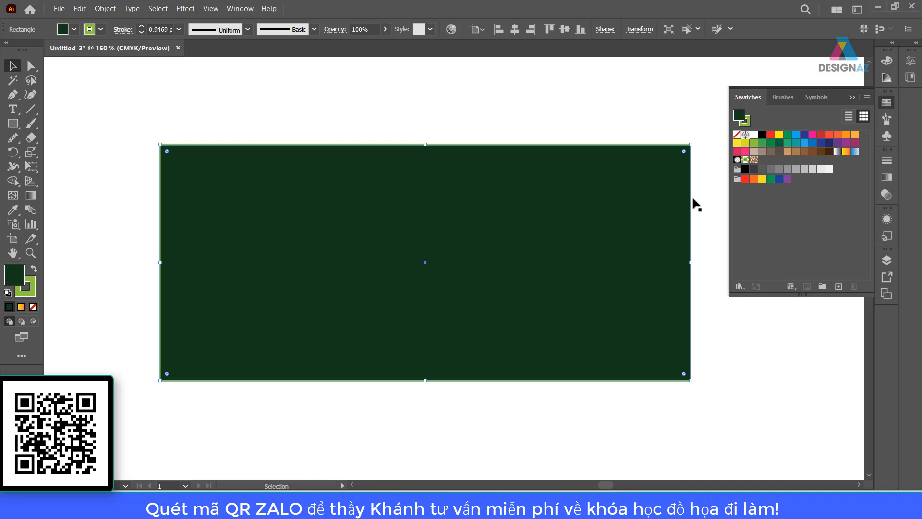
Fill the back copy with the orange swatch and move the front dark green rectangle down partly off it
left_click(845, 136)
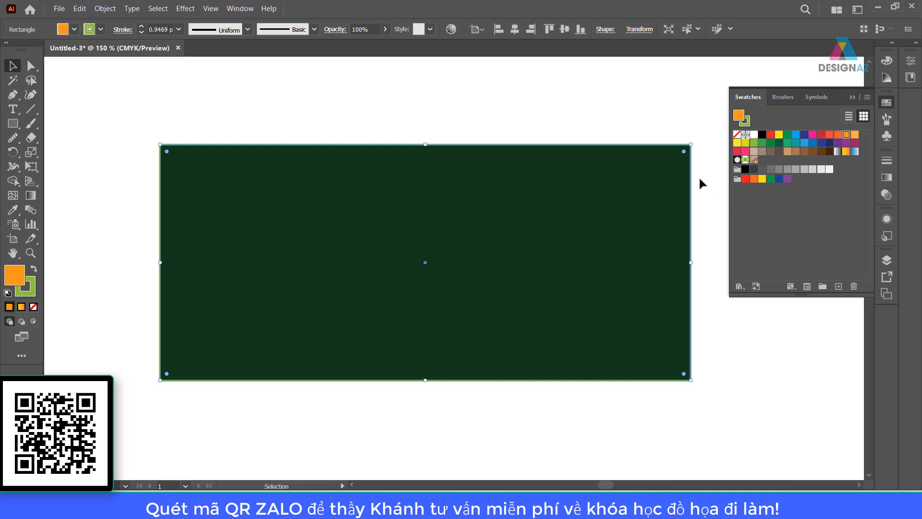
left_click(460, 112)
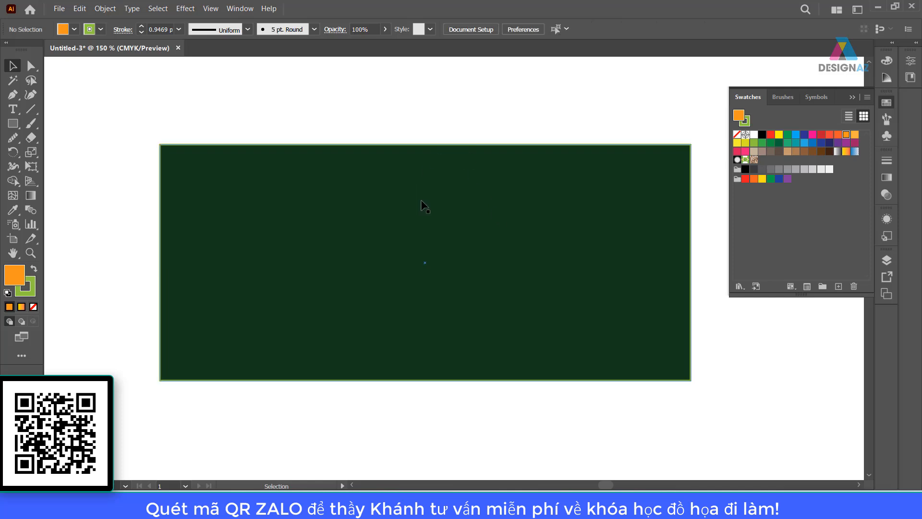
left_click_drag(422, 200, 409, 289)
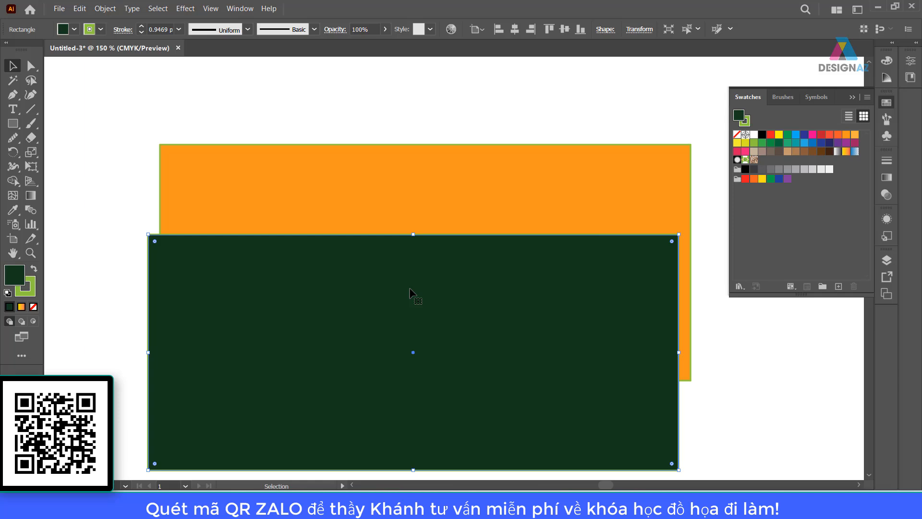
Delete the front dark green rectangle and select the orange rectangle behind it
key("Delete")
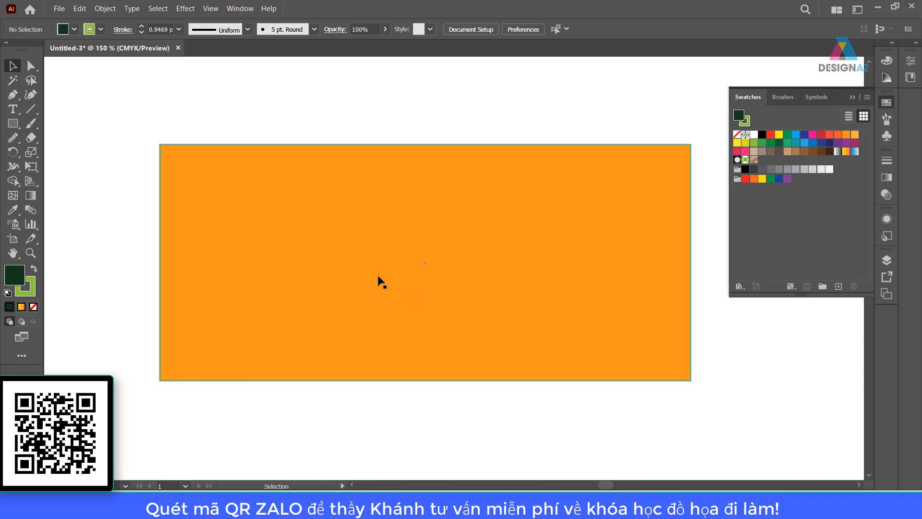
left_click(357, 264)
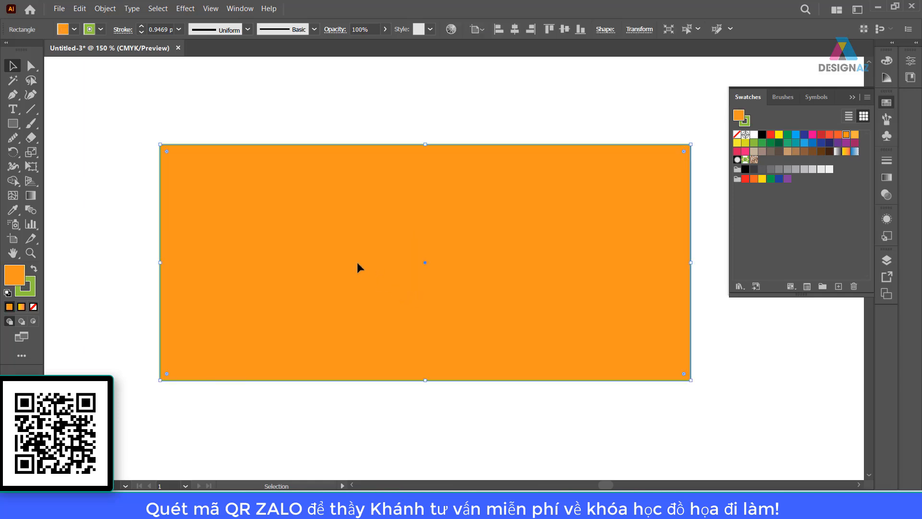
Paste a copy with regular Paste, move it partly below the orange original, and delete the copy
left_click(361, 91)
key("ctrl+v")
left_click_drag(389, 221, 416, 321)
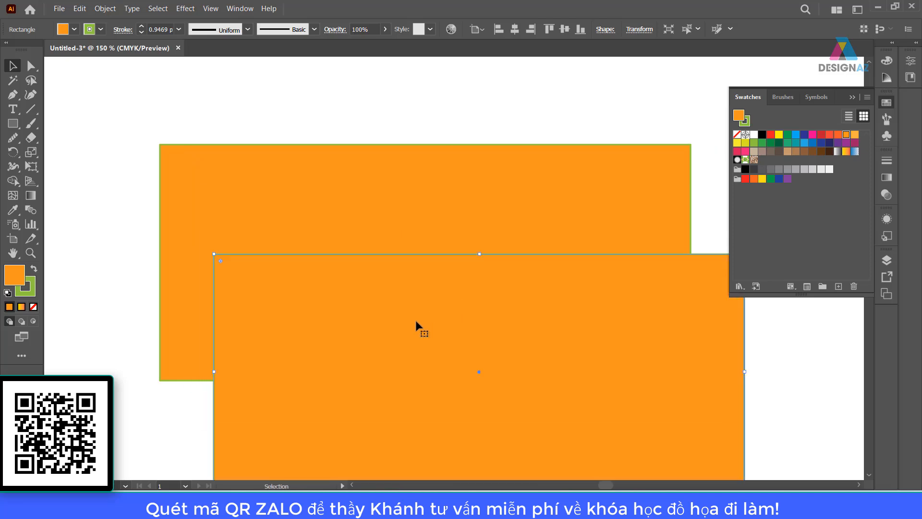
key("Delete")
Duplicate the orange rectangle directly with the Selection tool, placing copies below, rightward, above and leftward in turn, and delete each copy
left_click(416, 320)
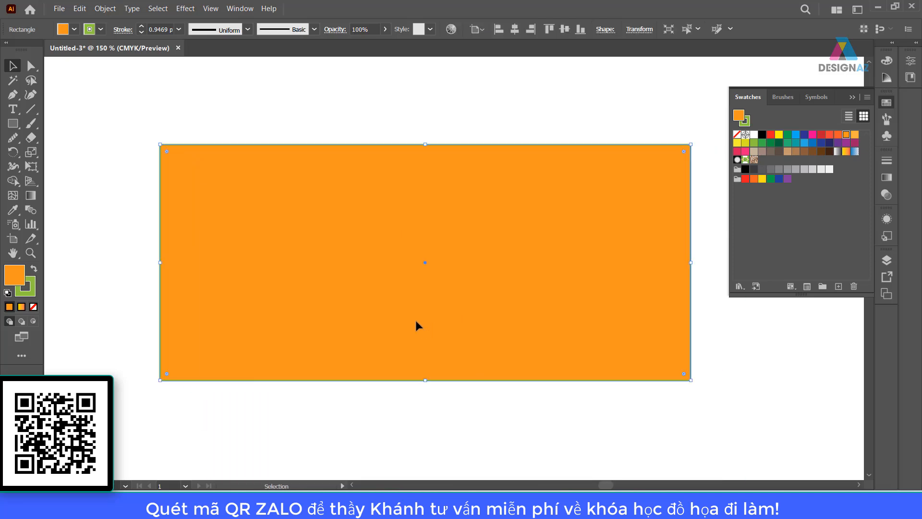
left_click_drag(427, 183, 436, 318, "alt")
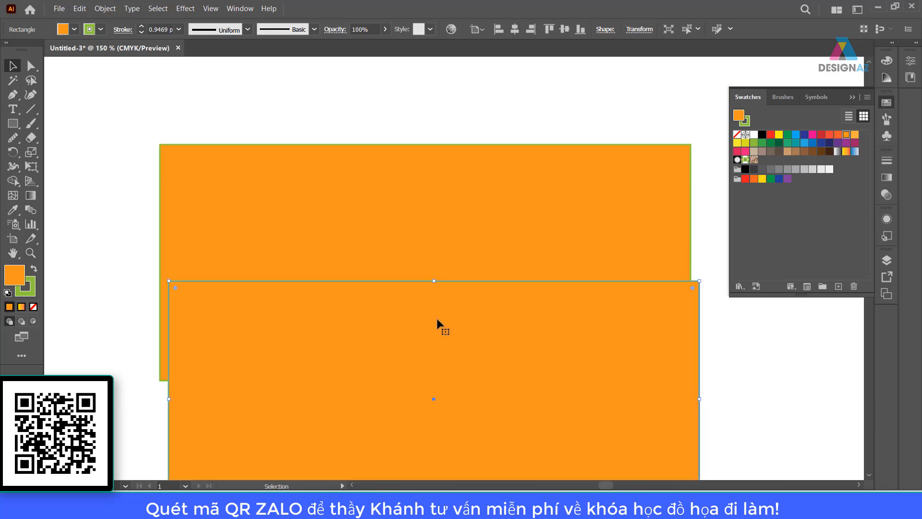
key("Delete")
left_click(400, 251)
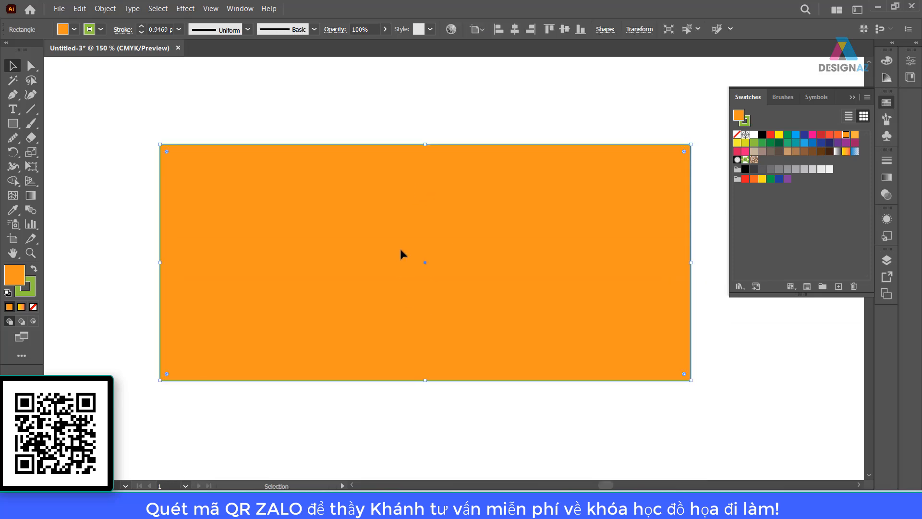
left_click_drag(374, 293, 524, 298, "alt")
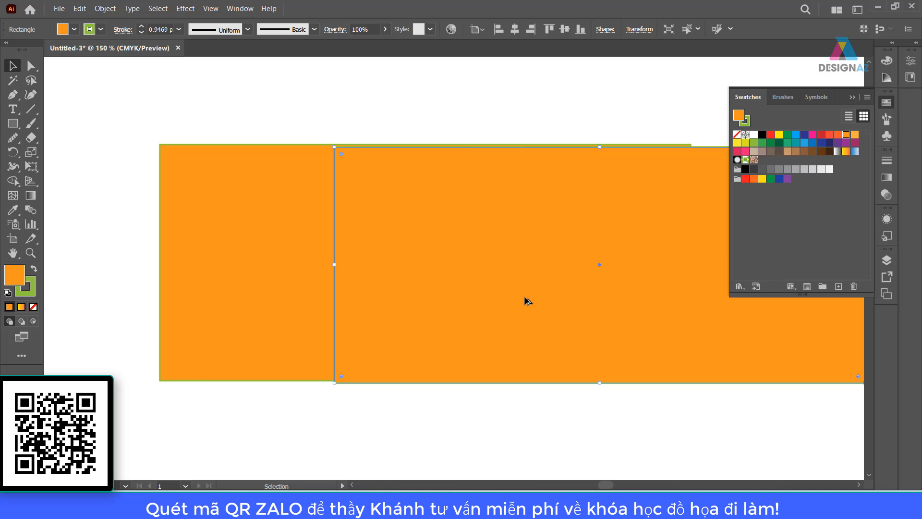
key("Delete")
left_click(485, 330)
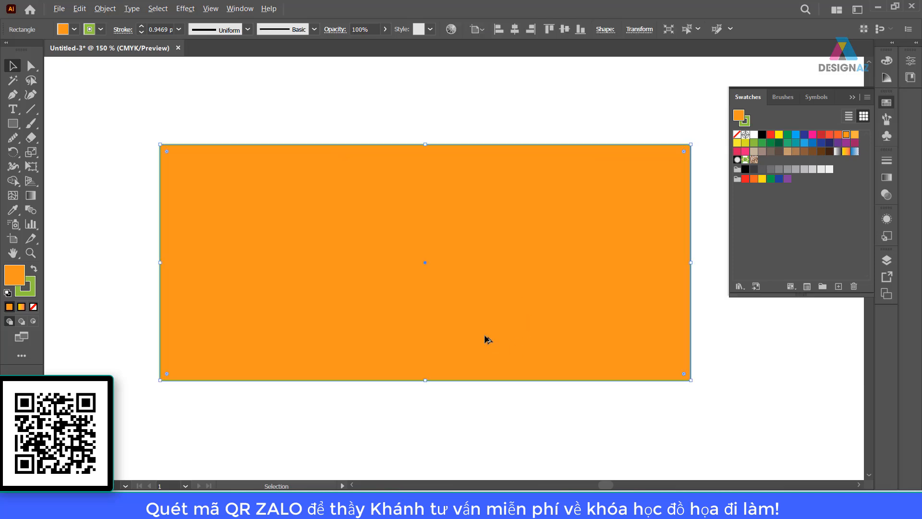
left_click_drag(485, 336, 478, 251, "alt")
key("Delete")
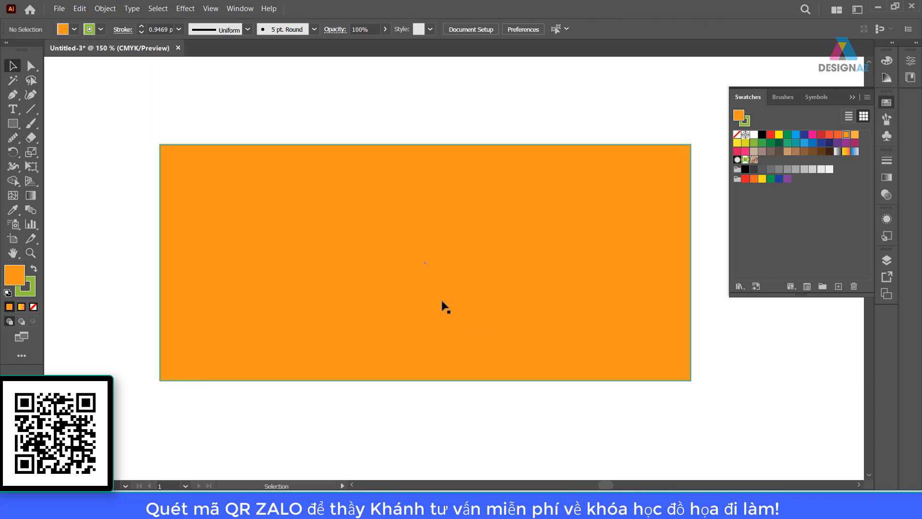
left_click(442, 301)
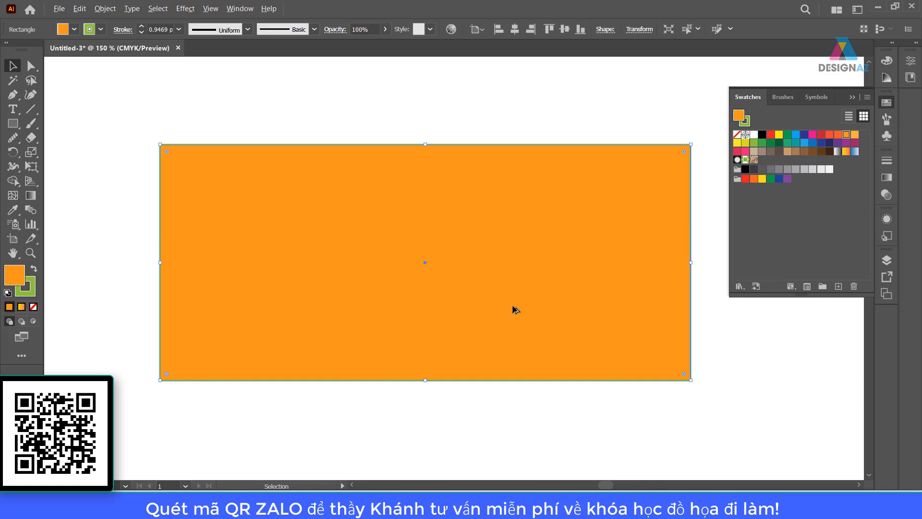
left_click_drag(512, 308, 315, 312, "alt")
key("Delete")
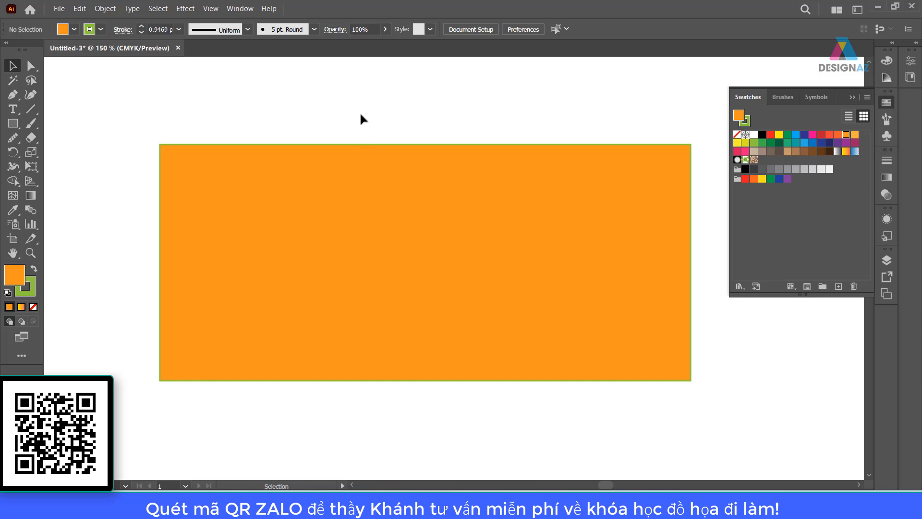
Delete the orange rectangle and draw a new, slightly narrower one in its place with the Rectangle tool
left_click(362, 171)
key("Delete")
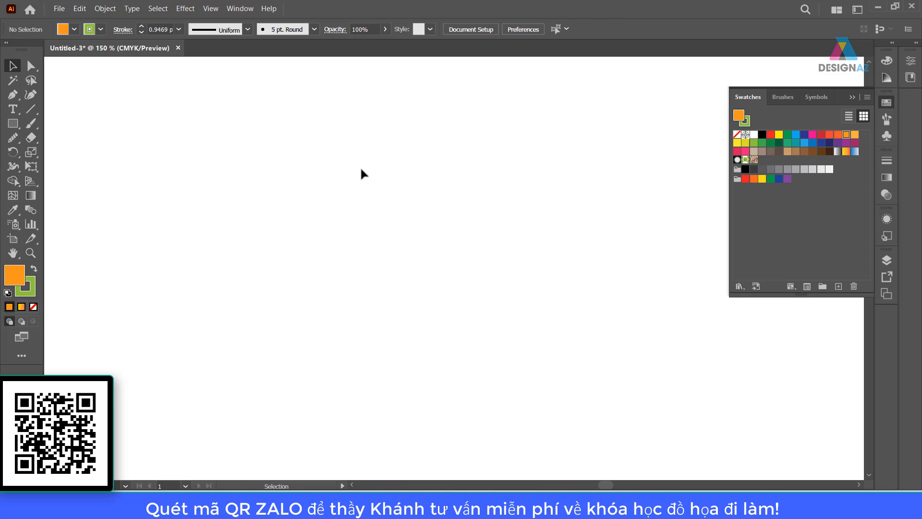
left_click(13, 123)
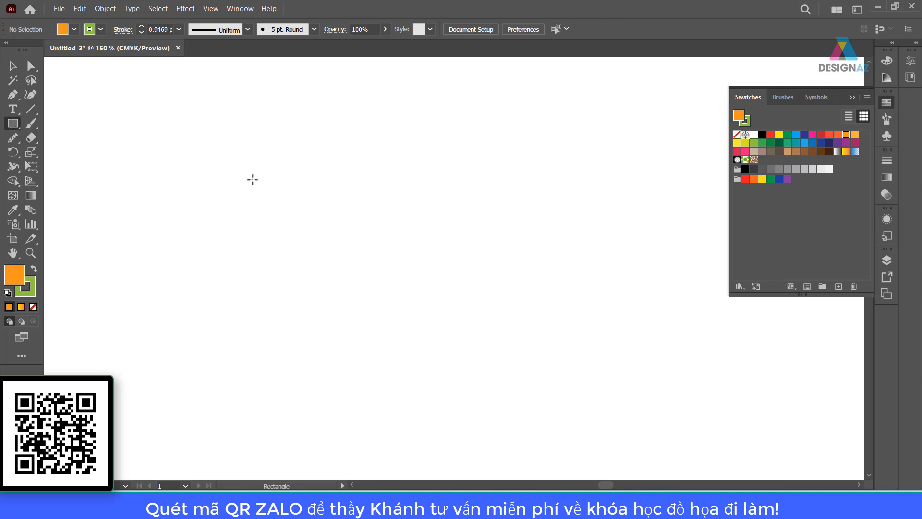
left_click_drag(169, 147, 640, 379)
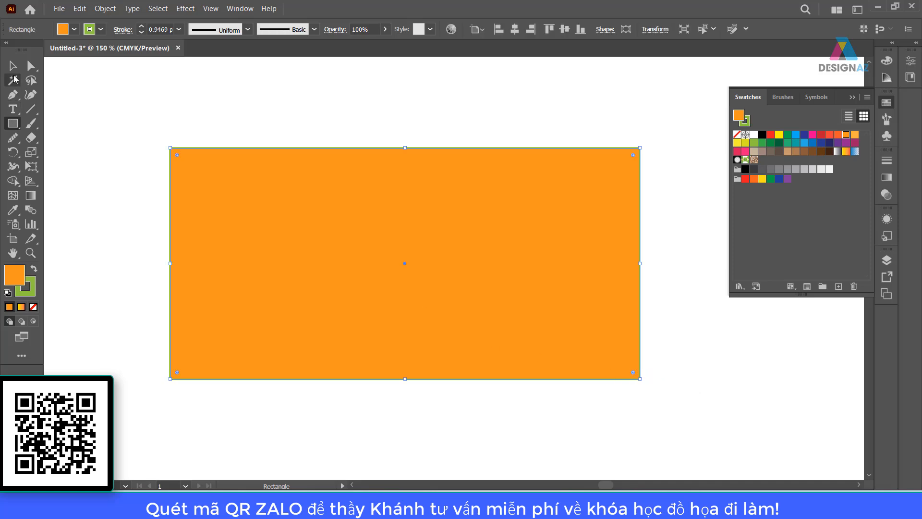
left_click(13, 66)
left_click(58, 81)
left_click(302, 188)
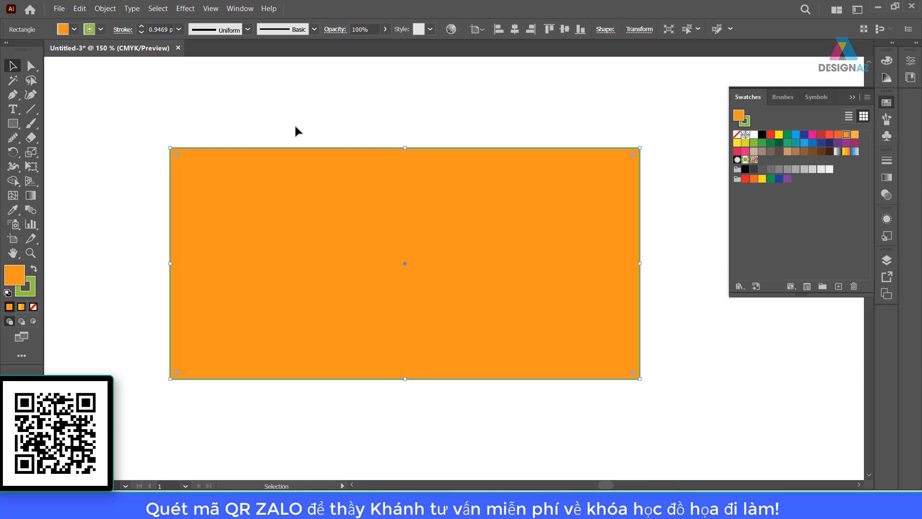
Try removing the new rectangle's orange fill and undo the change
left_click(324, 118)
left_click(494, 295)
left_click(33, 307)
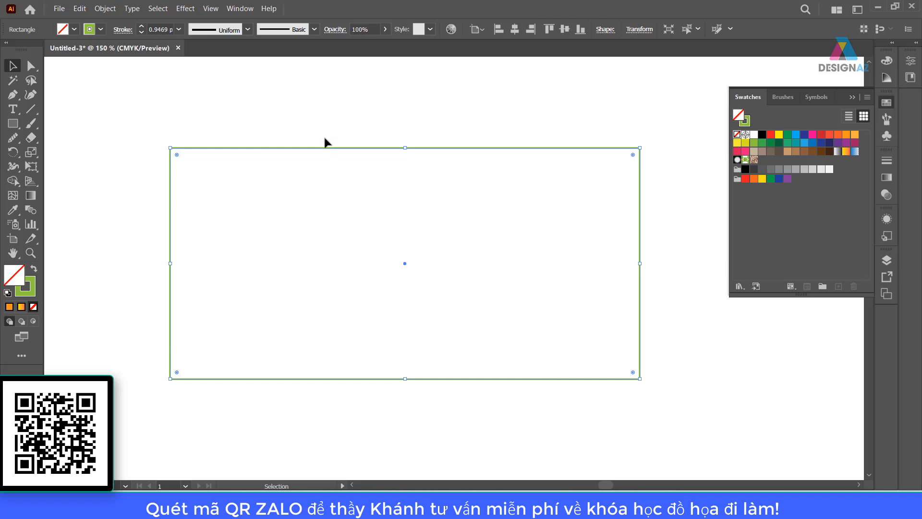
key("ctrl+z")
left_click(181, 114)
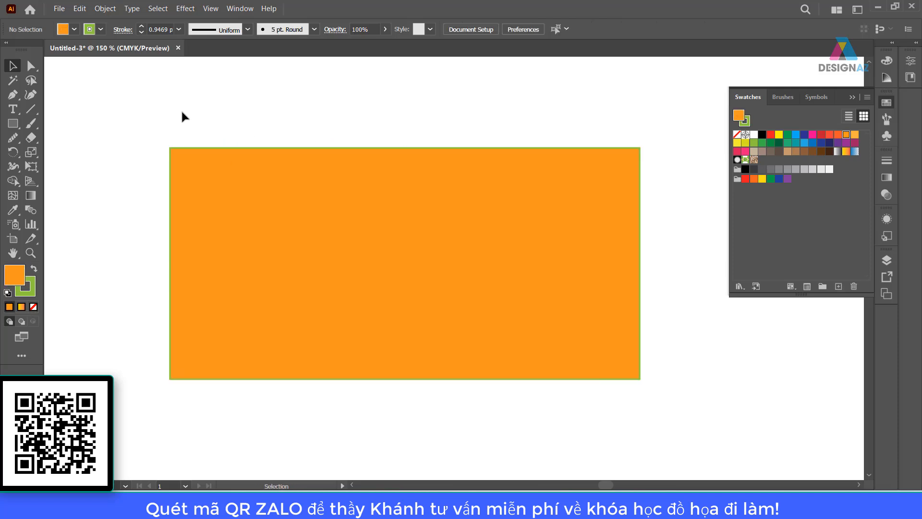
Remove the green stroke from the orange rectangle and make the fill the active colour attribute
left_click(343, 308)
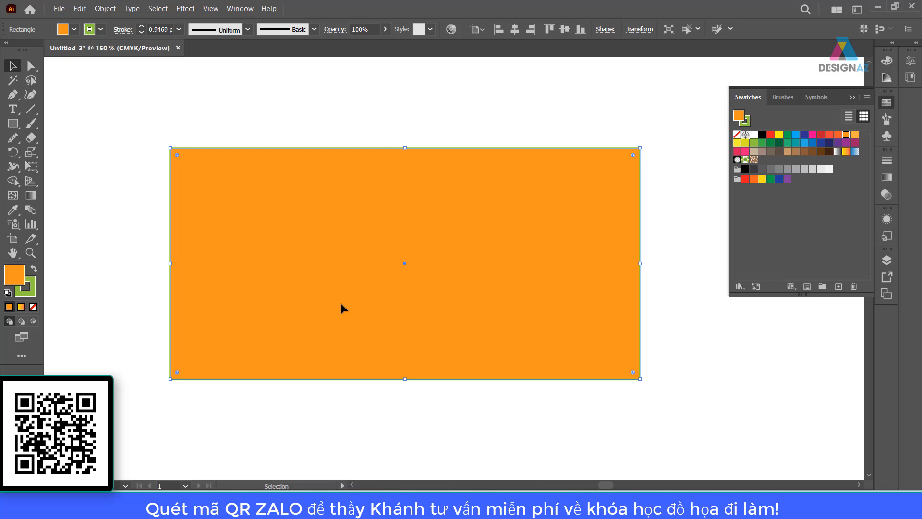
left_click(31, 293)
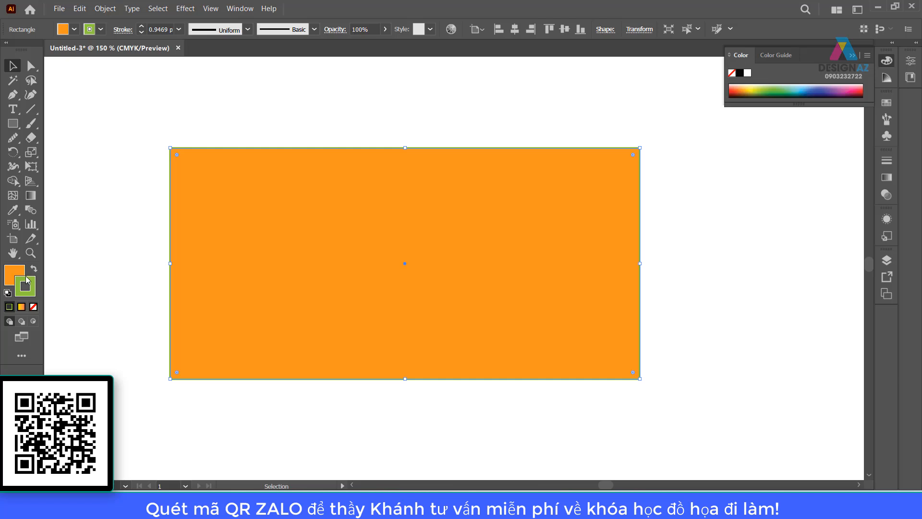
left_click(34, 307)
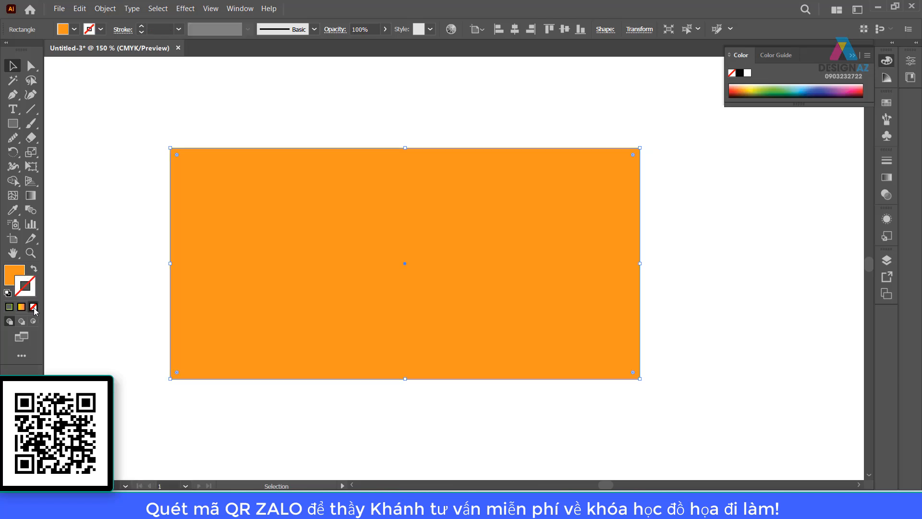
left_click(17, 272)
left_click(704, 237)
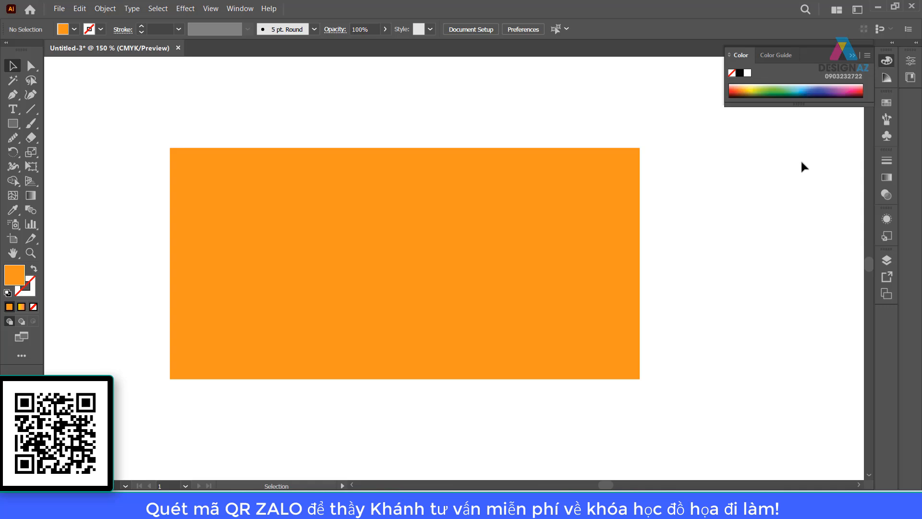
left_click(852, 56)
left_click(445, 264)
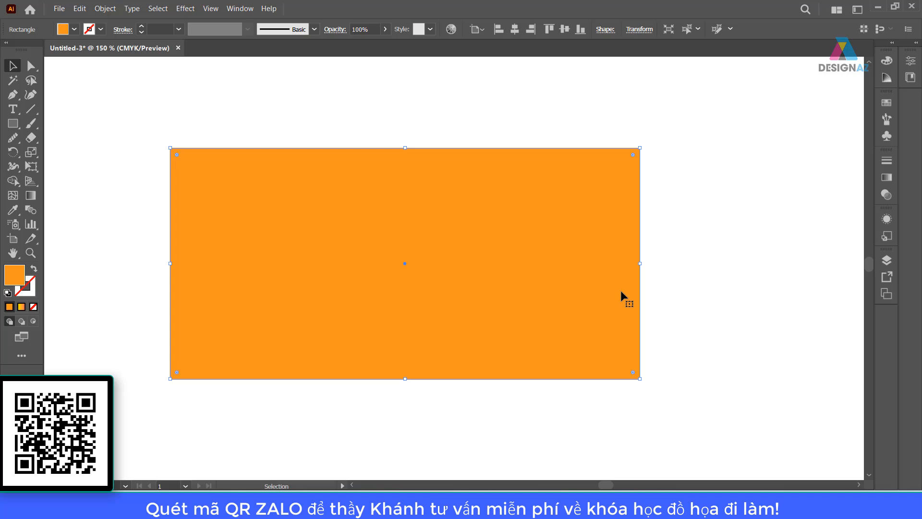
left_click(716, 278)
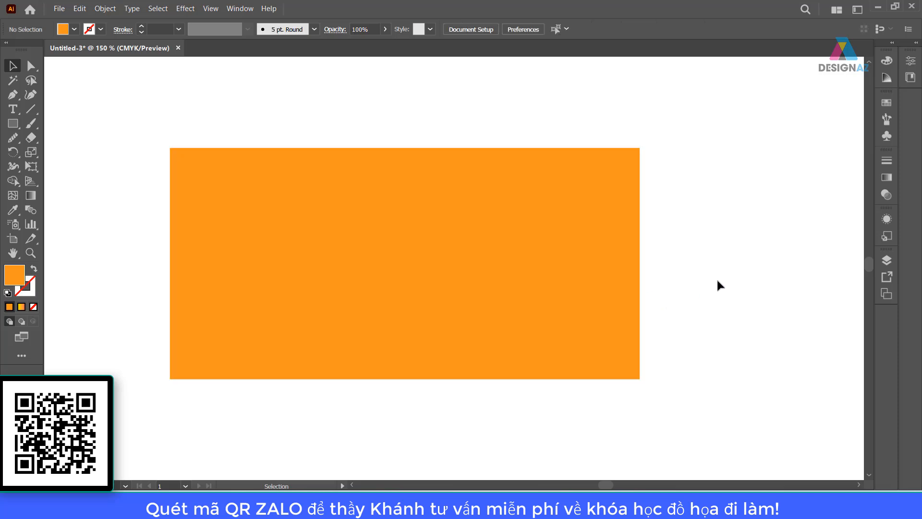
left_click(398, 206)
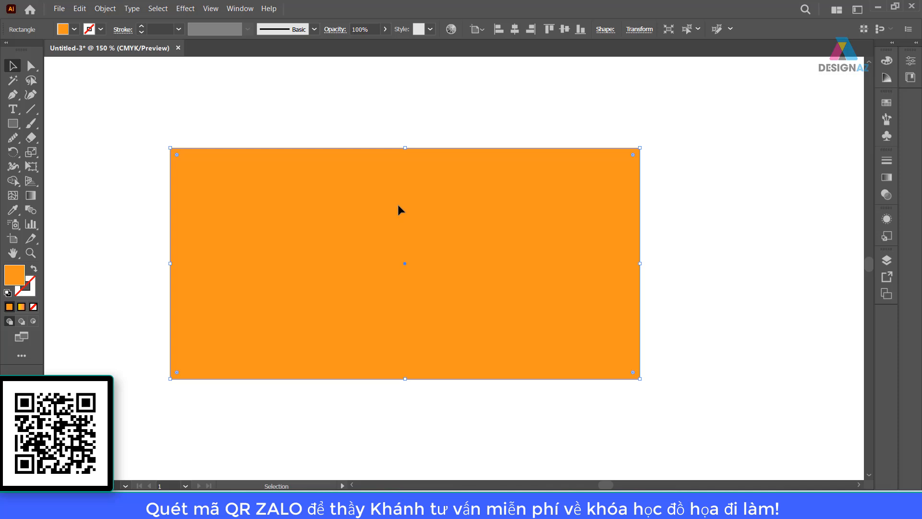
left_click(698, 263)
Set the rectangle's fill to dark brown #824100 with the Color Picker
left_click(484, 270)
double_click(16, 275)
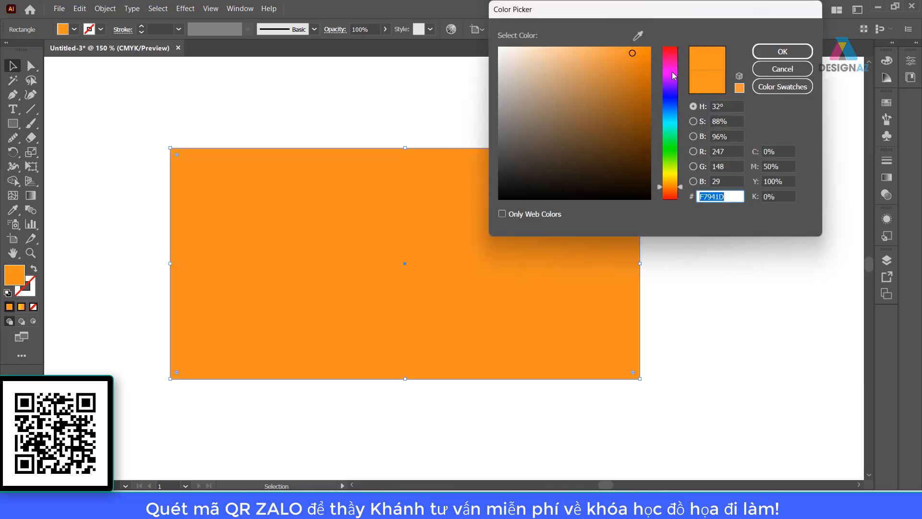
left_click(670, 184)
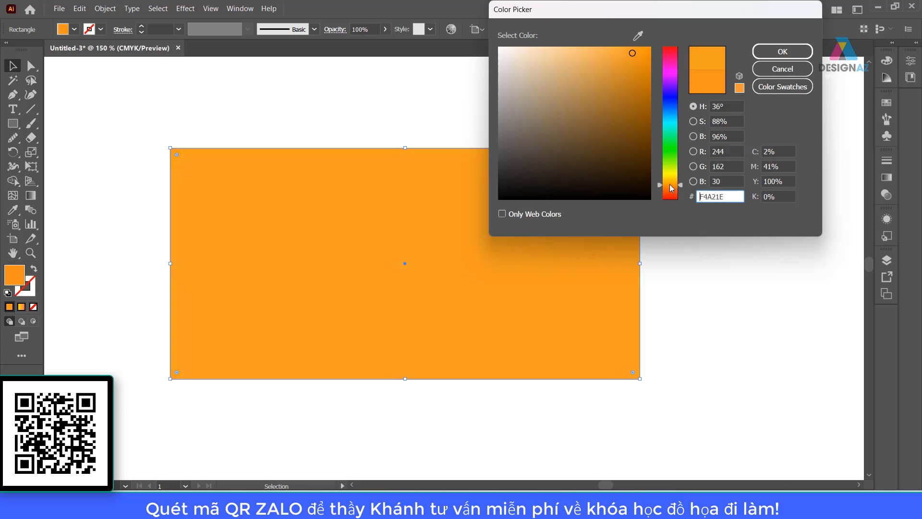
left_click_drag(640, 122, 669, 120)
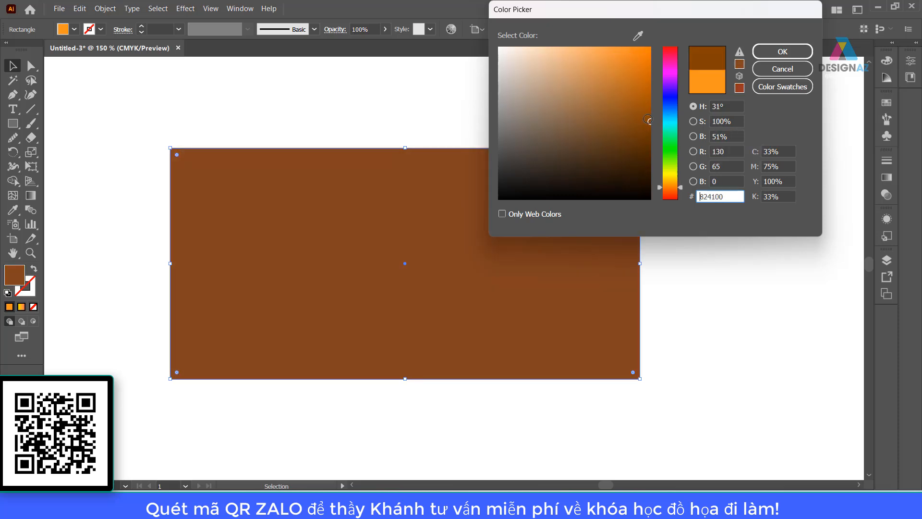
left_click(782, 52)
left_click(729, 210)
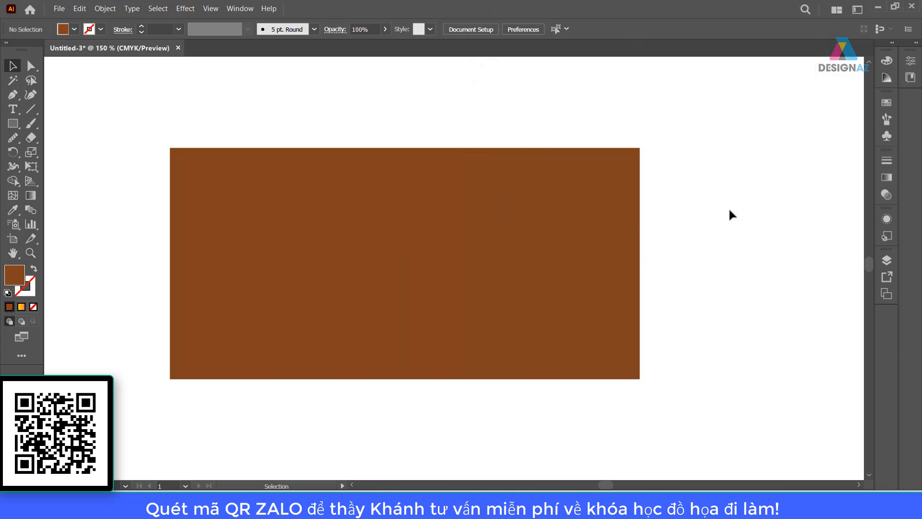
Fill the dark brown rectangle with the light tan swatch and leave the rectangle selected
left_click(512, 216)
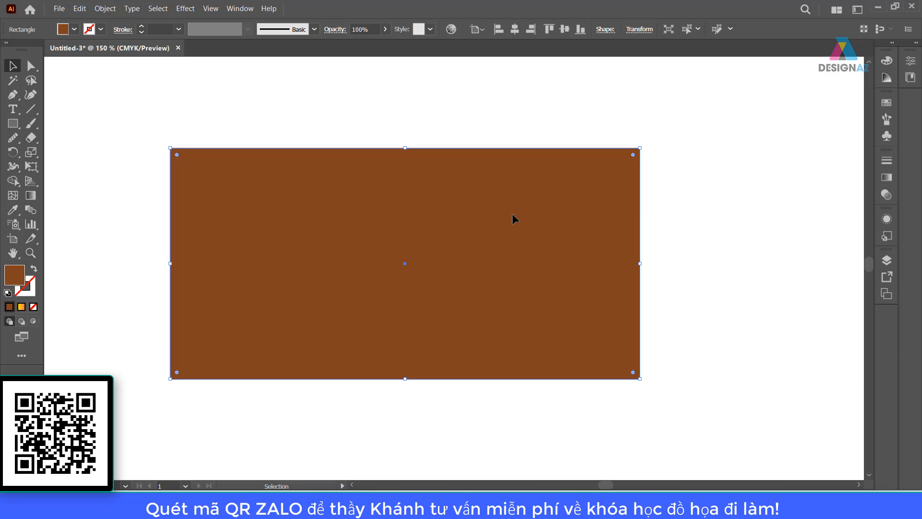
left_click(719, 212)
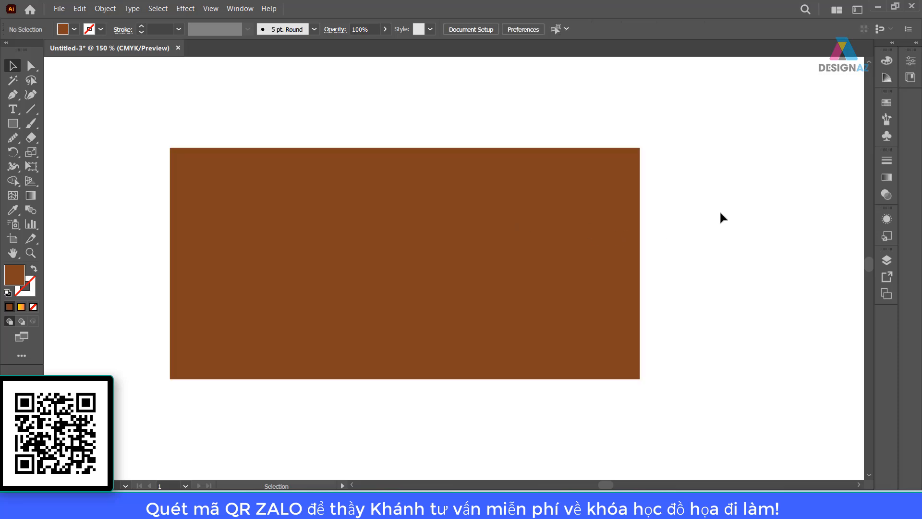
left_click(504, 282)
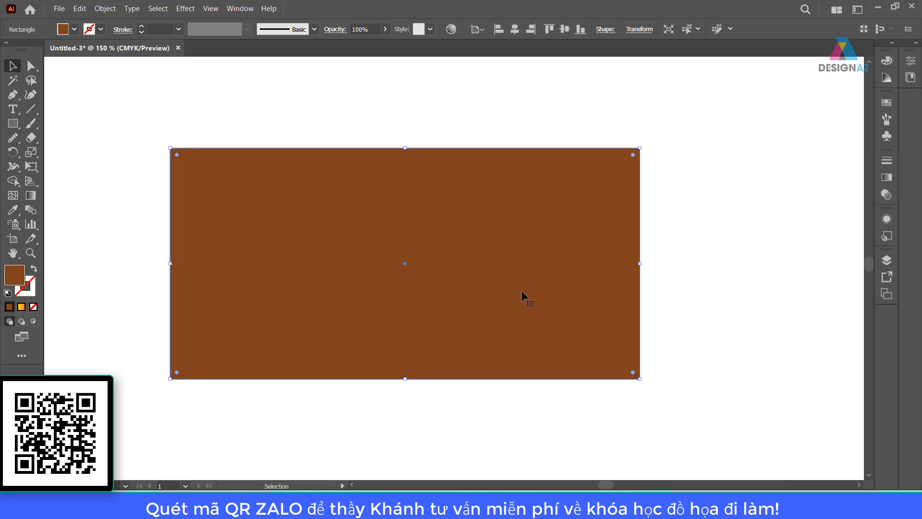
left_click(886, 102)
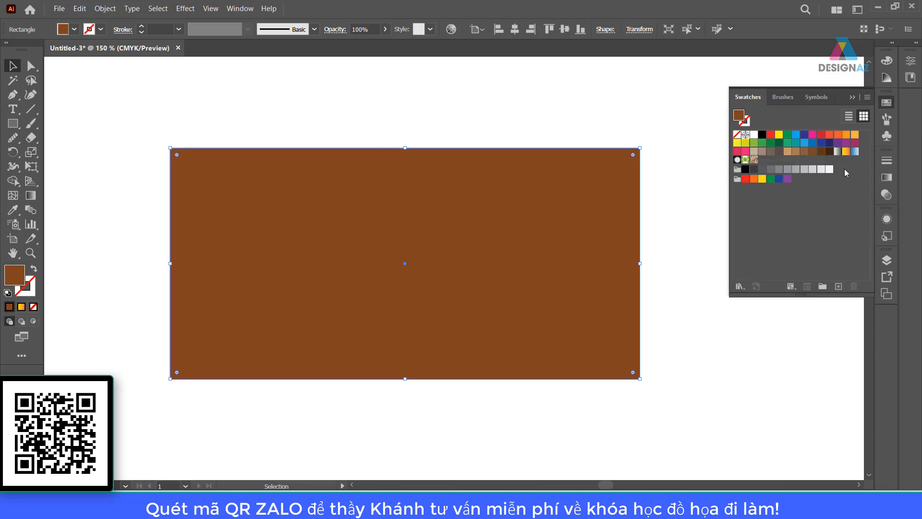
left_click(787, 151)
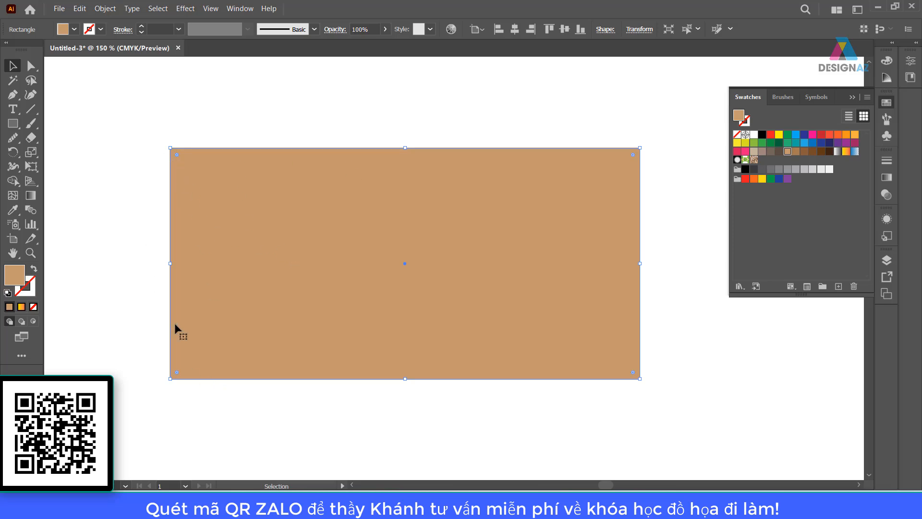
left_click(284, 403)
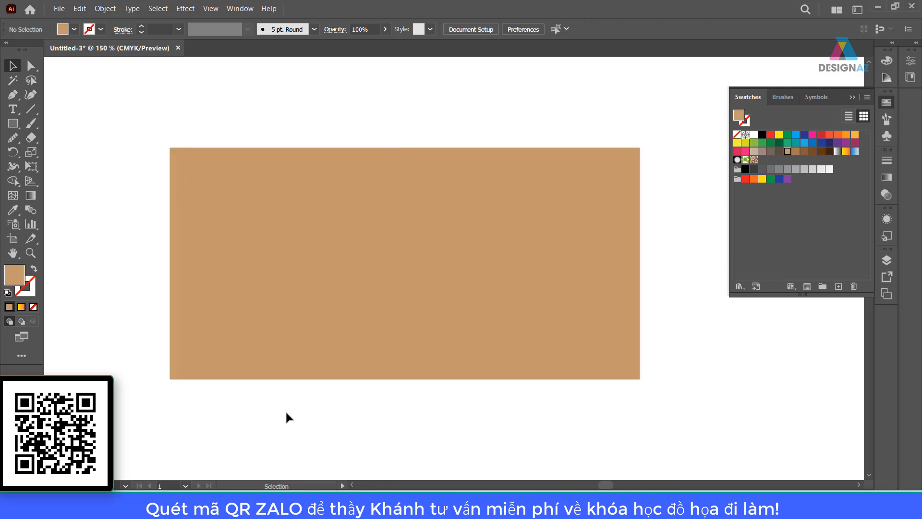
left_click(286, 297)
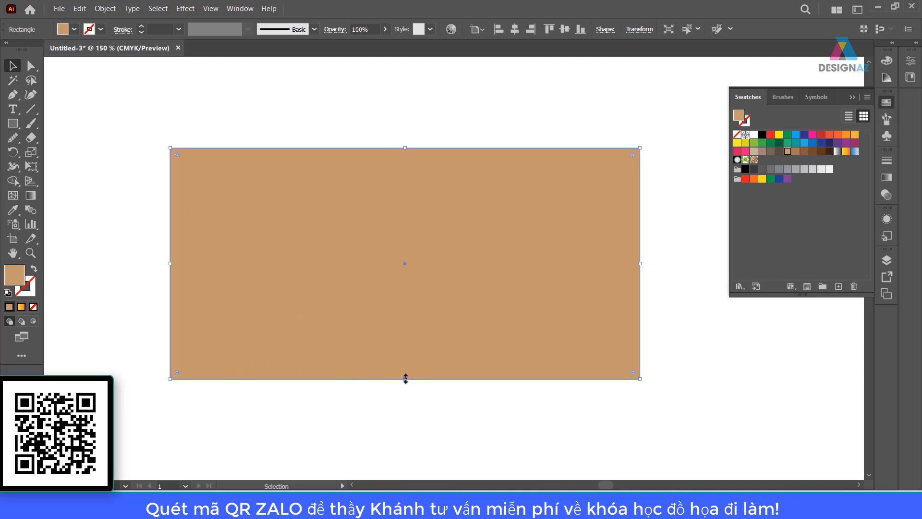
Shorten the light tan rectangle from its lower edge until it covers about the top quarter of the brown rectangle, and deselect it
left_click_drag(406, 377, 419, 208)
left_click(658, 405)
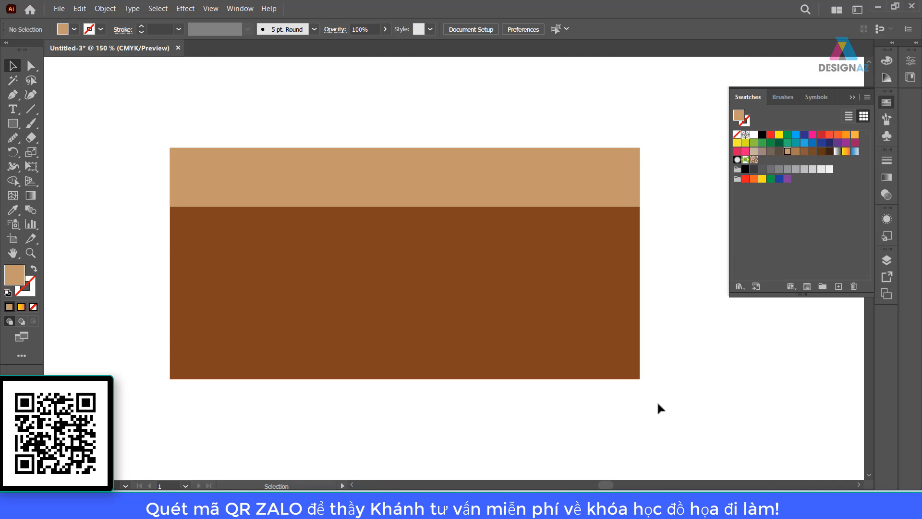
left_click(504, 303)
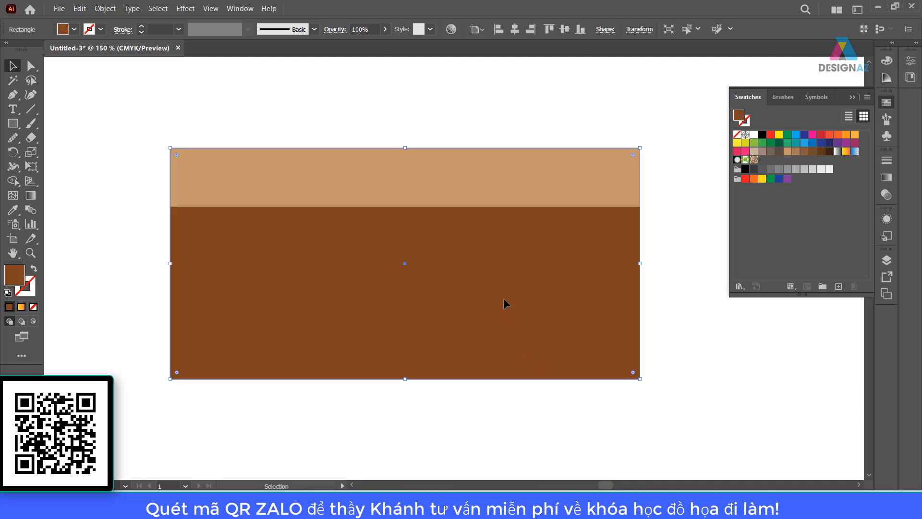
left_click(542, 126)
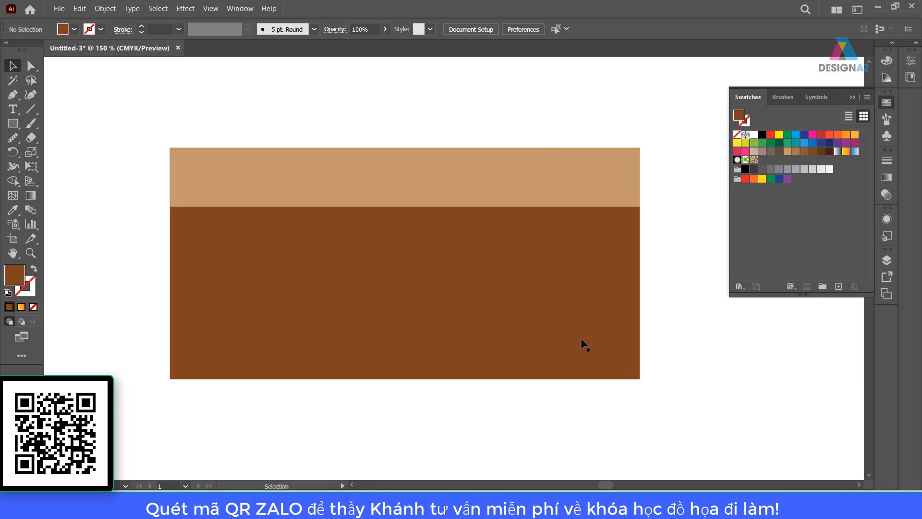
left_click(510, 259)
left_click(509, 176)
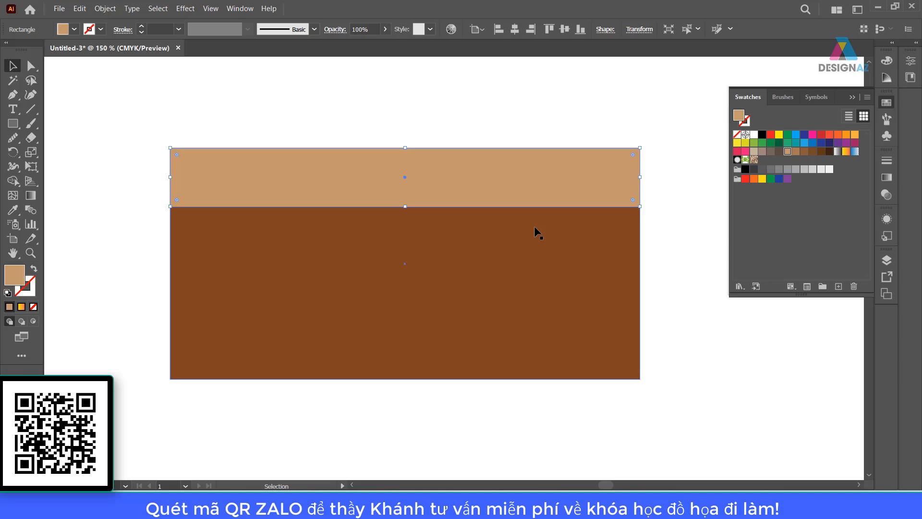
left_click(442, 84)
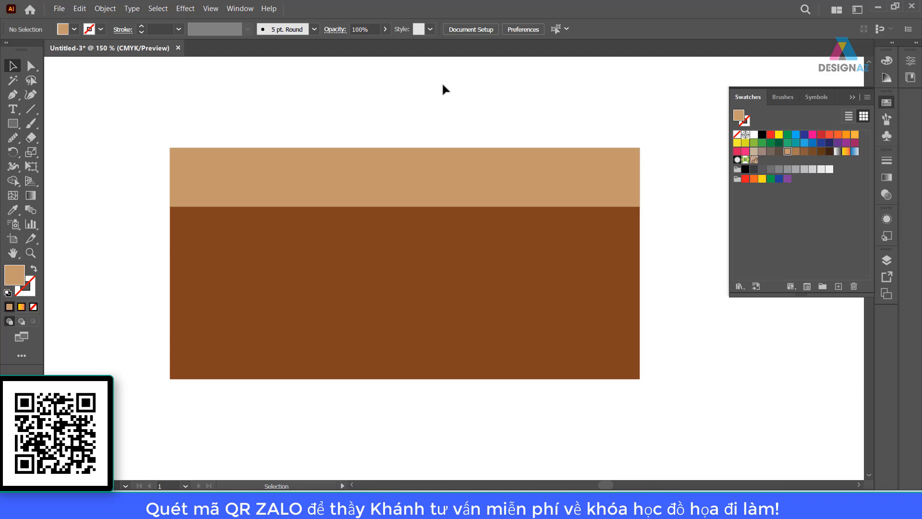
Place a slightly taller copy of the light tan strip directly behind it and fill the copy with the medium tan-brown swatch
left_click(437, 180)
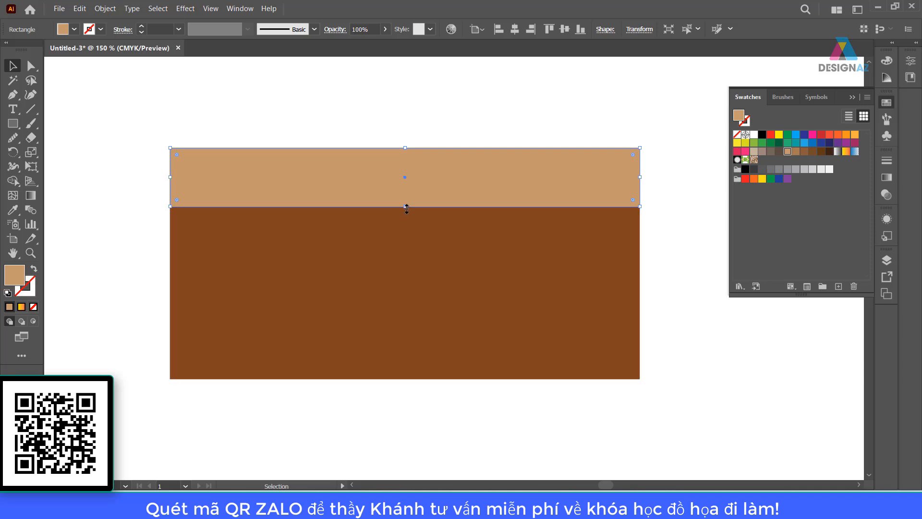
left_click_drag(406, 209, 406, 220)
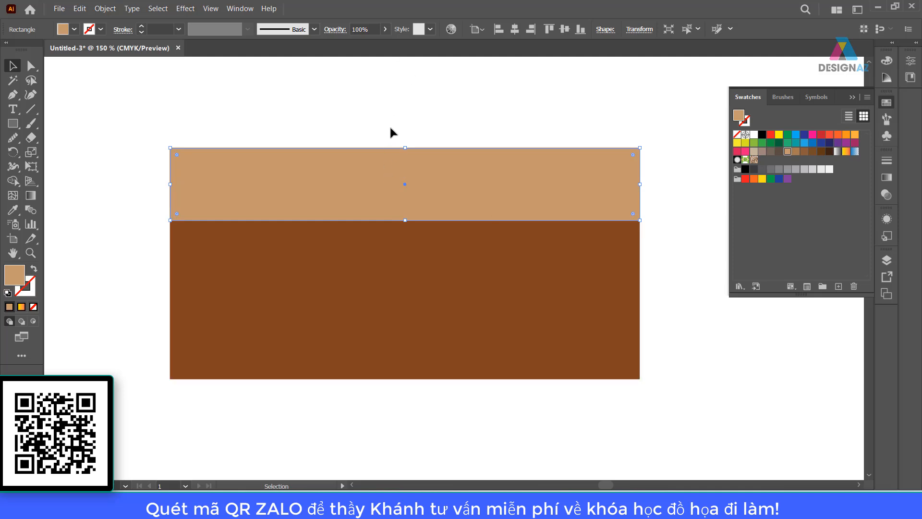
left_click(805, 152)
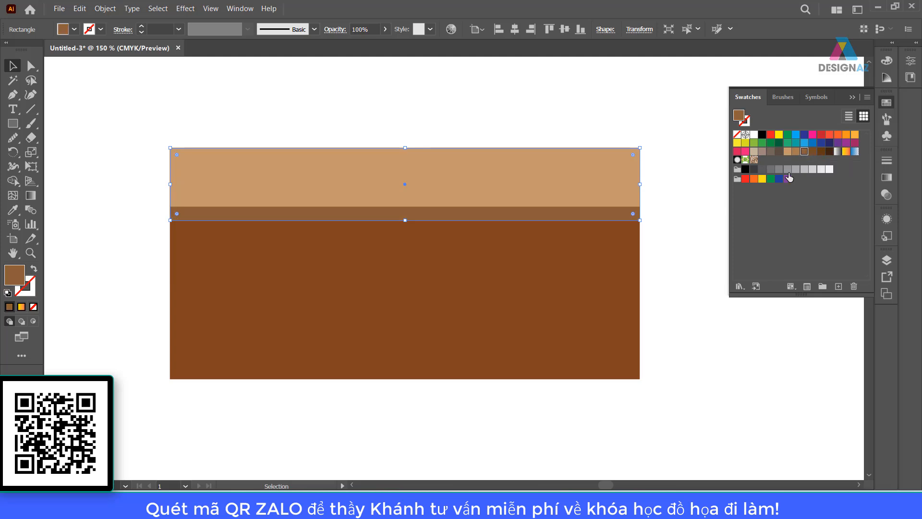
left_click(795, 152)
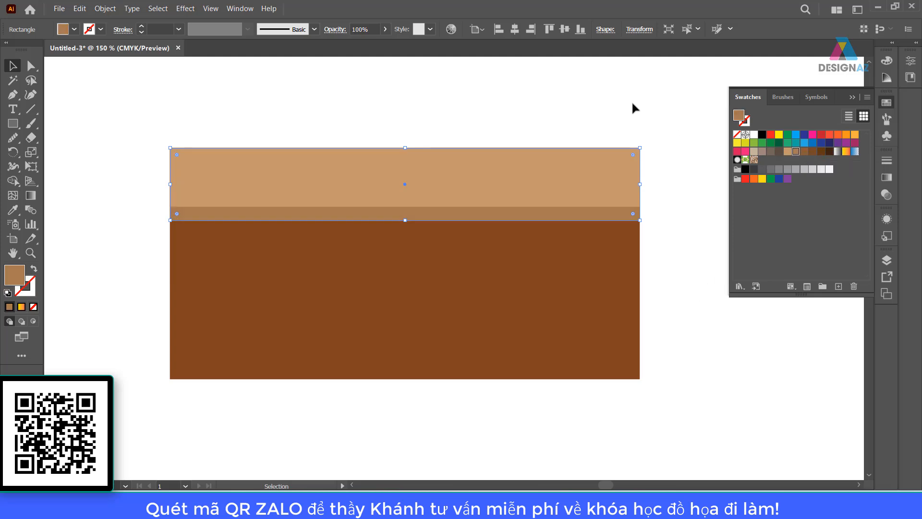
left_click(630, 100)
Select the dark brown, medium brown and light tan rectangles in turn to examine how the three shapes overlap
left_click(598, 248)
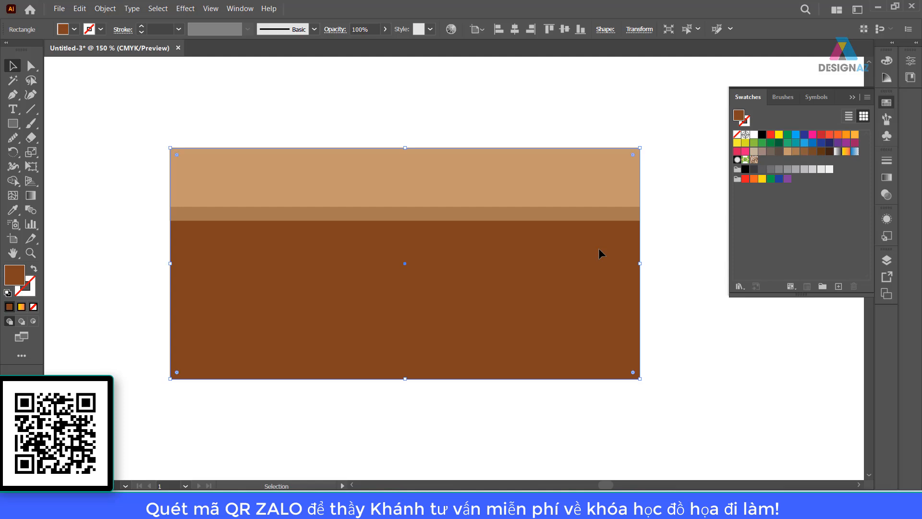
left_click(588, 212)
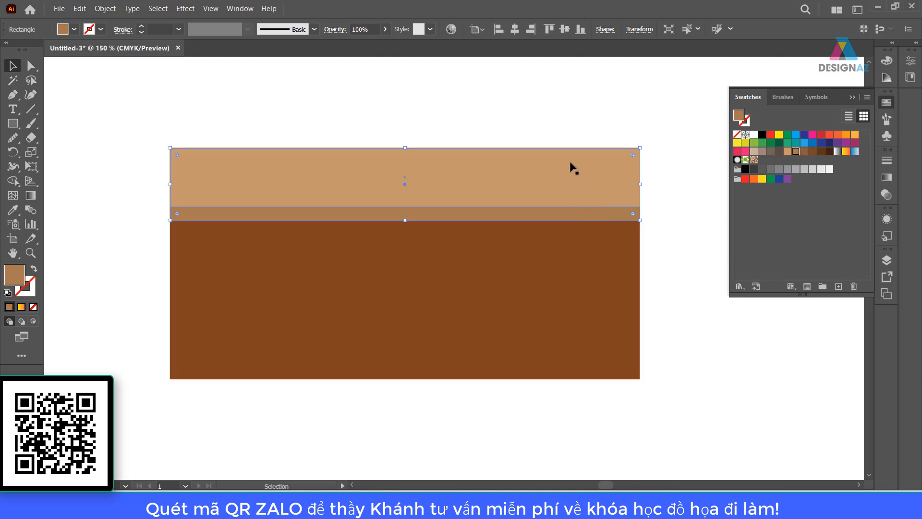
left_click(555, 112)
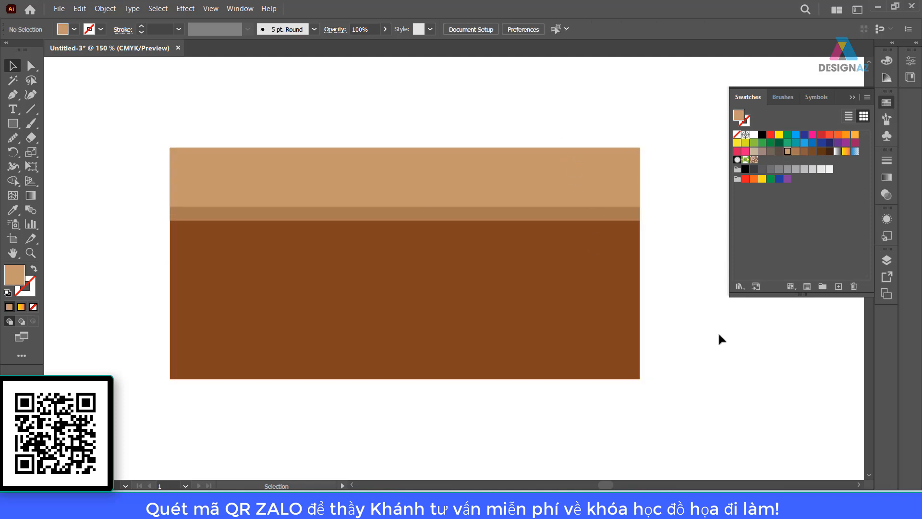
left_click(614, 286)
left_click(626, 213)
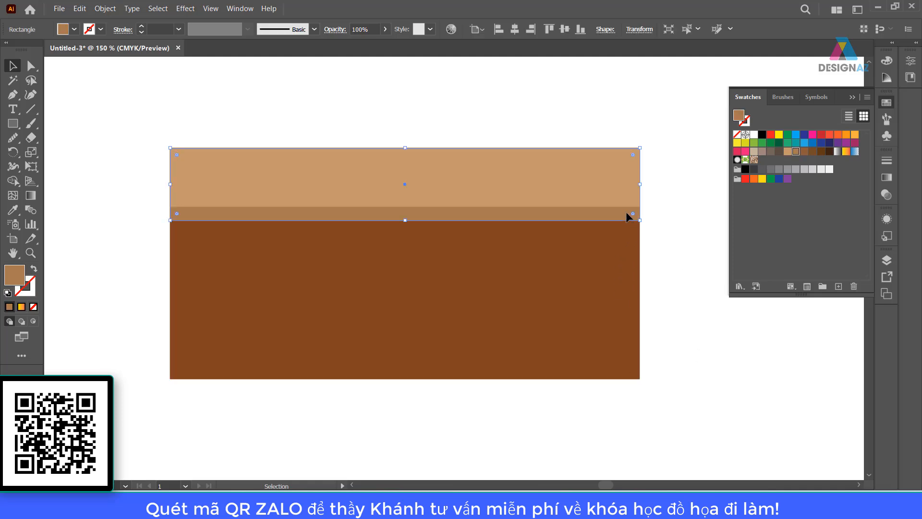
left_click(673, 272)
left_click(567, 281)
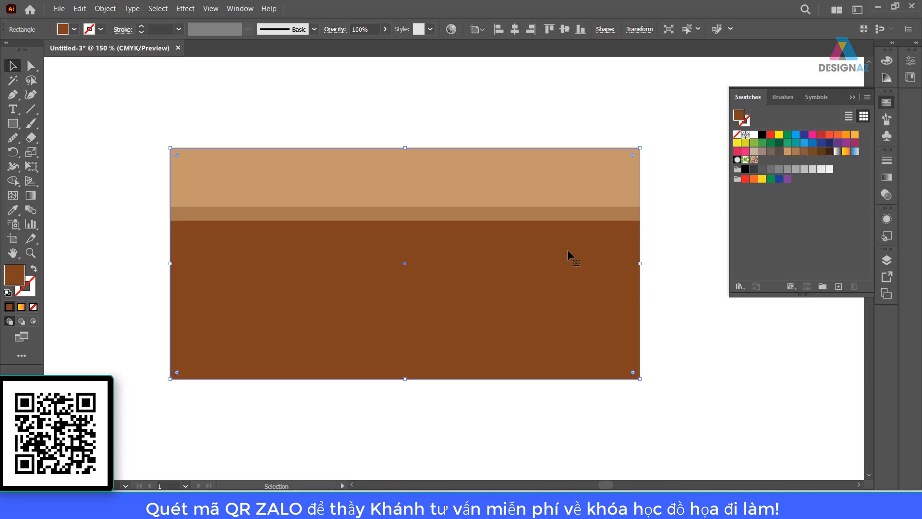
left_click(568, 188)
left_click(565, 214)
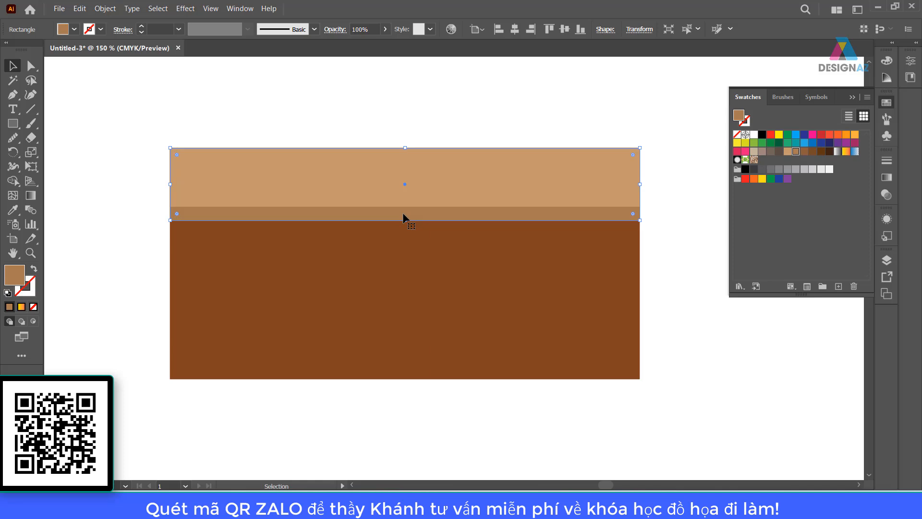
Move the medium brown strip slightly down and delete it
left_click(464, 109)
left_click(473, 220)
left_click(473, 97)
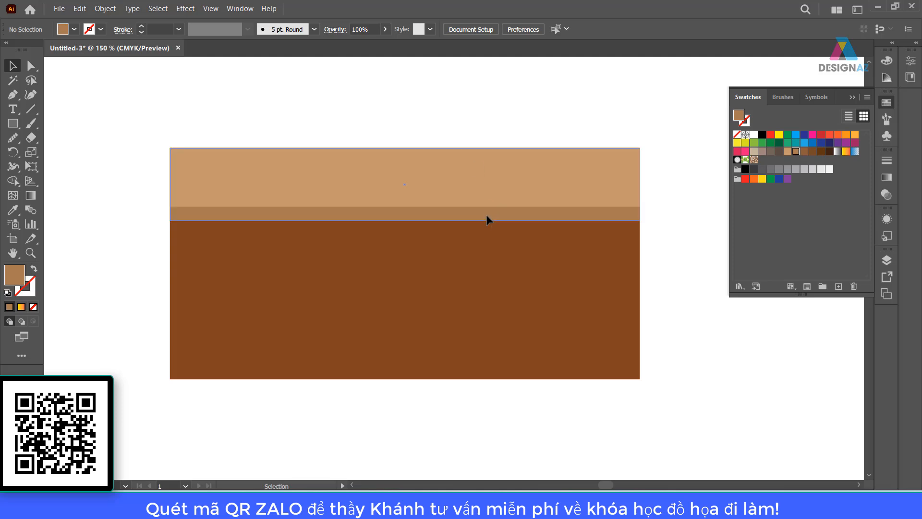
left_click_drag(486, 214, 486, 229)
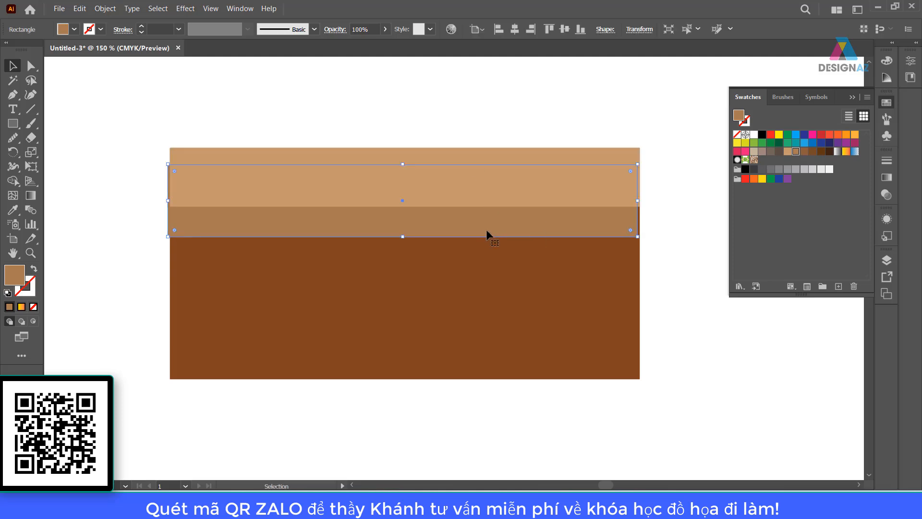
key("Delete")
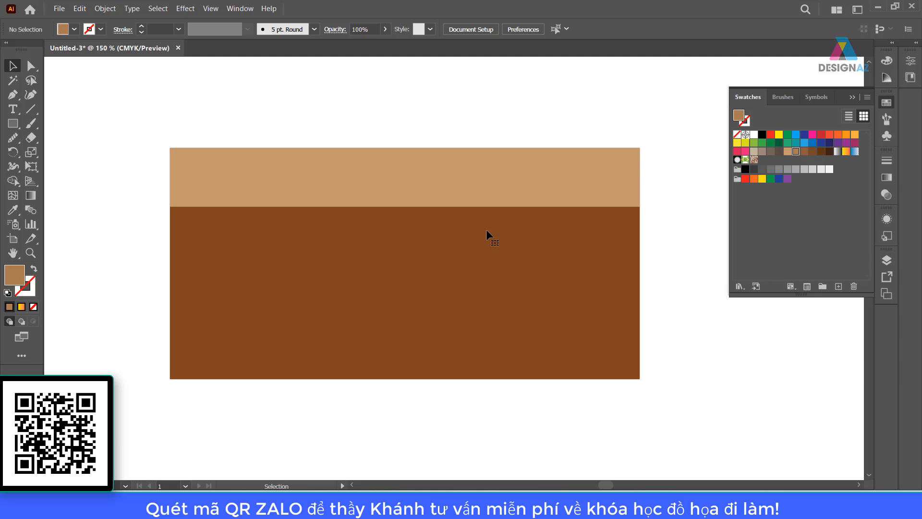
Paste a copy of the light tan strip directly behind it and extend the copy's lower edge slightly downward
left_click(466, 171)
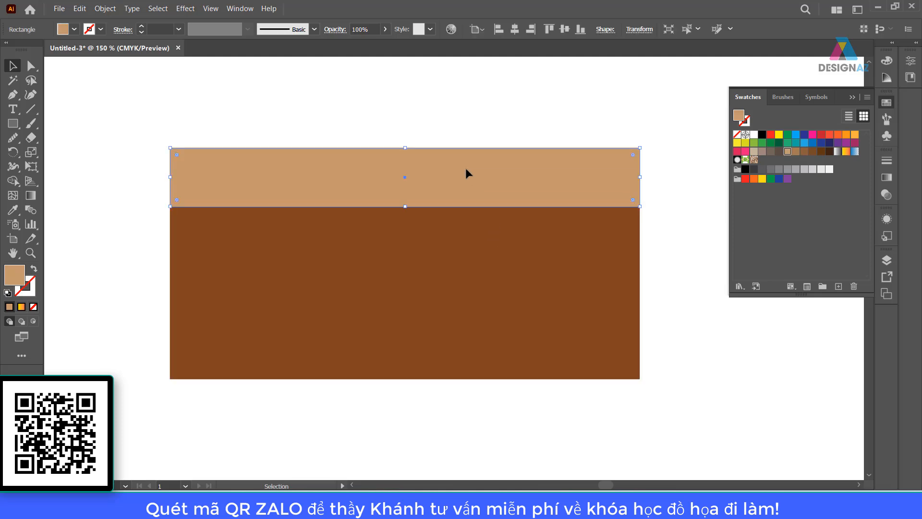
key("a")
key("v")
left_click_drag(404, 206, 404, 219)
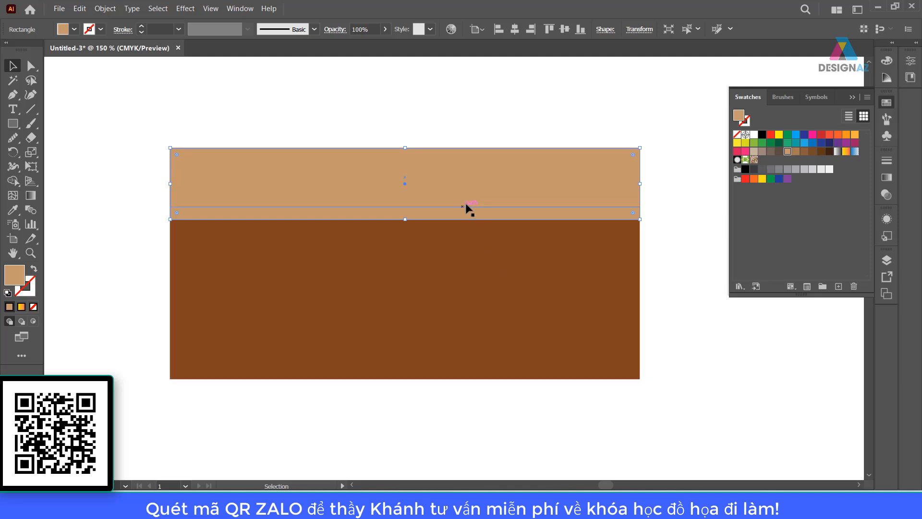
Set the extended tan copy's opacity to 50% and deselect it
left_click(376, 27)
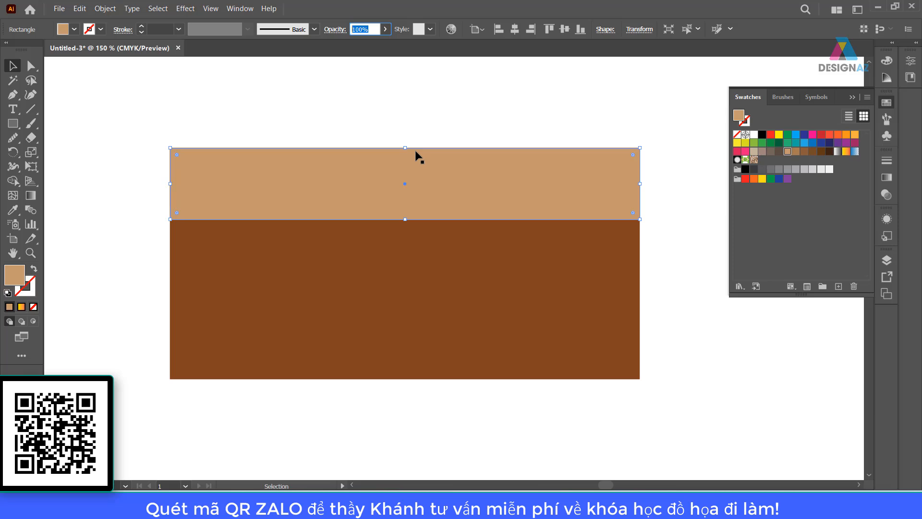
type("50")
key("Return")
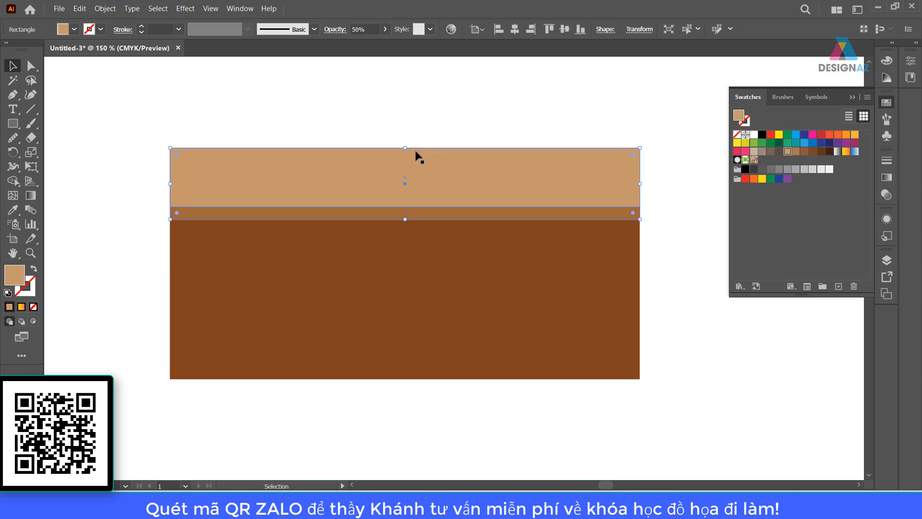
left_click(459, 77)
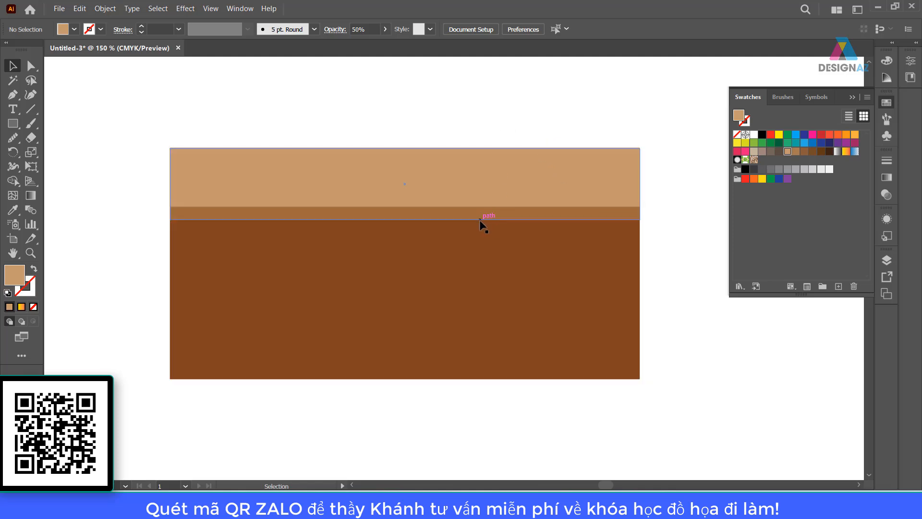
Paste a copy of the 50% opacity strip behind it and extend the copy's lower edge a little further down
left_click(474, 219)
key("a")
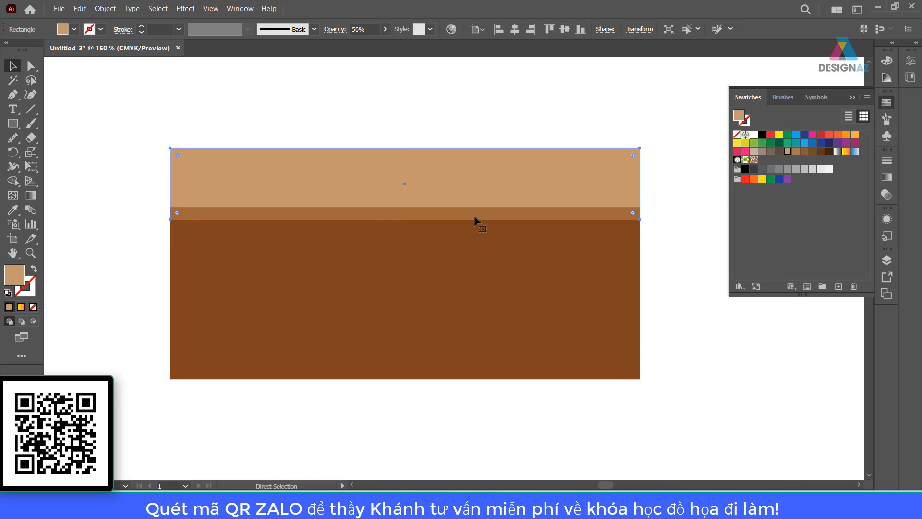
key("v")
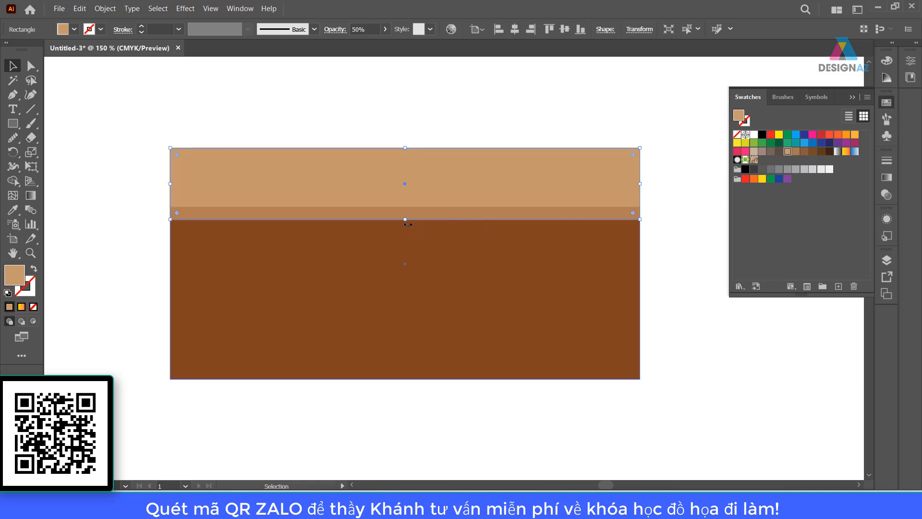
left_click_drag(405, 219, 401, 232)
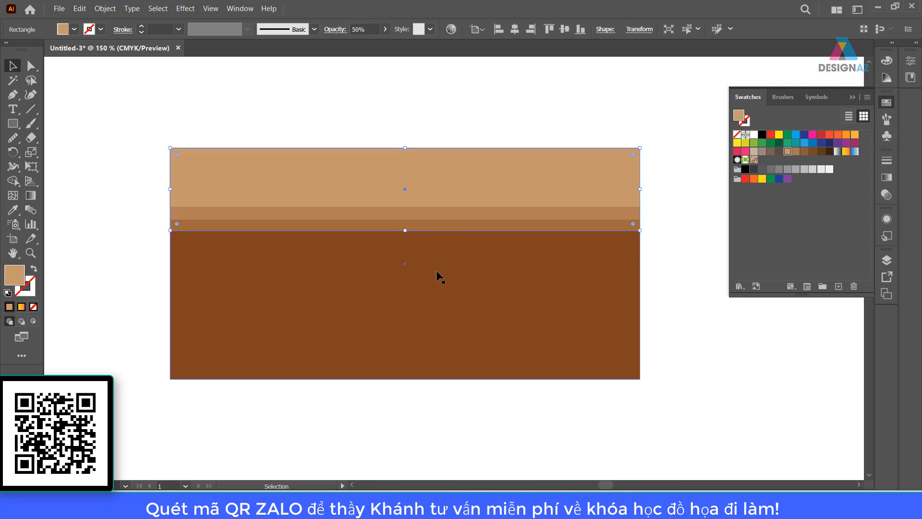
Set the lowest tan strip's opacity to 30% and deselect it
left_click(375, 27)
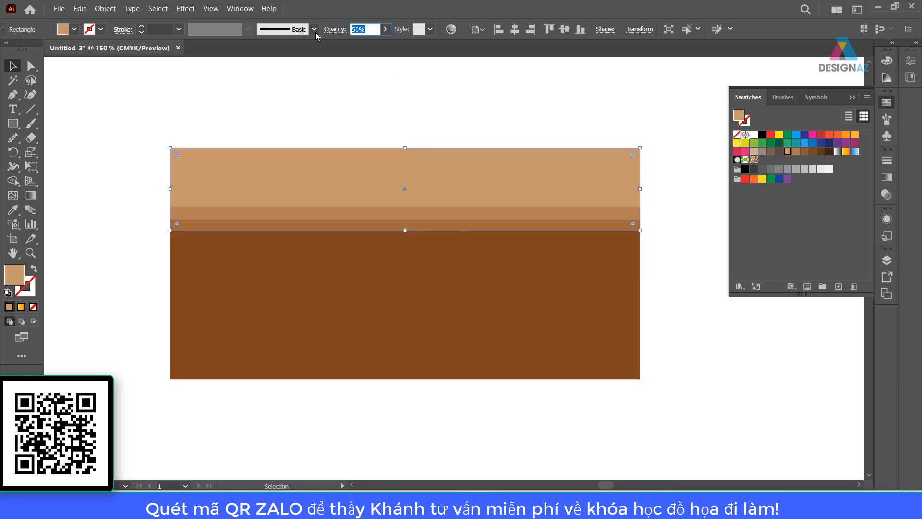
type("30")
key("Return")
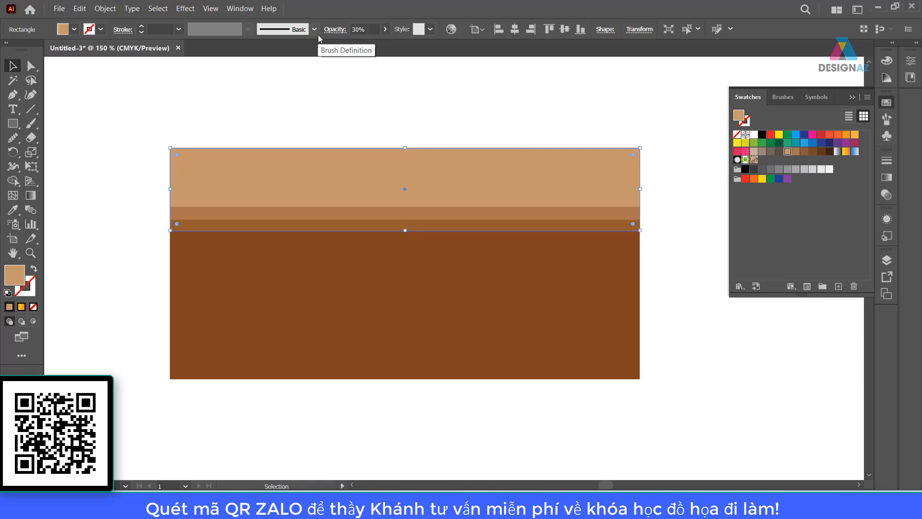
left_click(448, 98)
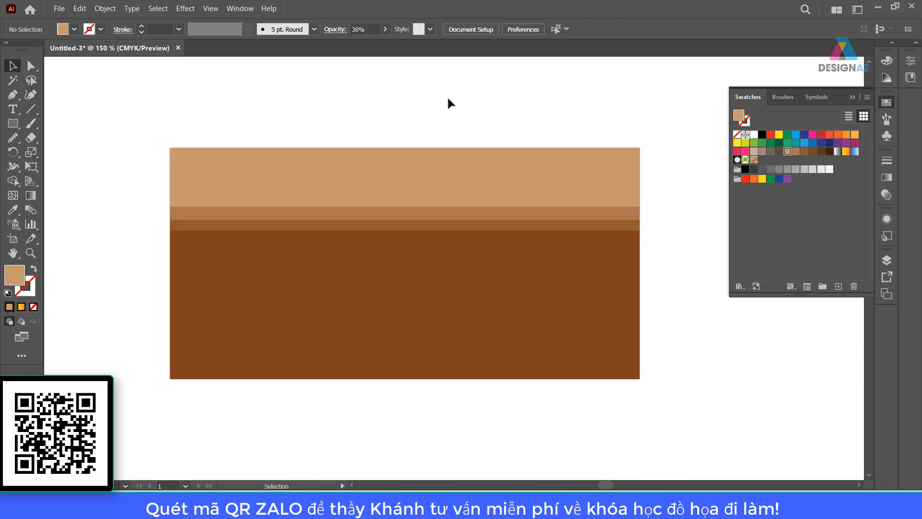
Extend the lower edge of the 30% opacity strip slightly so its visible band is about as tall as the one above it
left_click(505, 269)
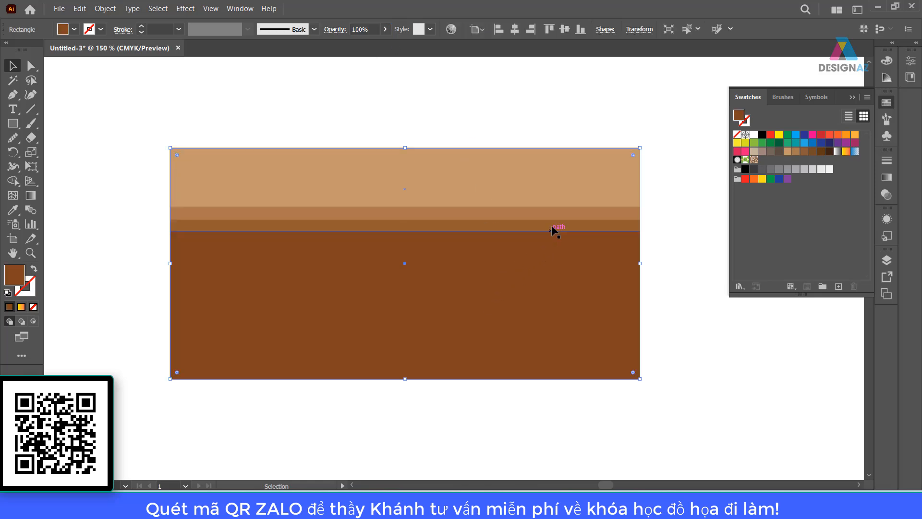
left_click(554, 214)
left_click(552, 187)
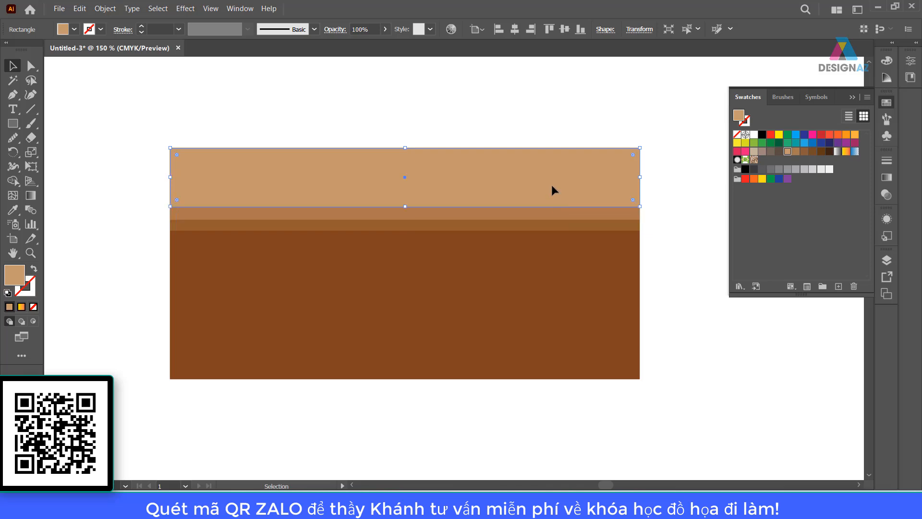
left_click(560, 227)
left_click_drag(405, 230, 405, 233)
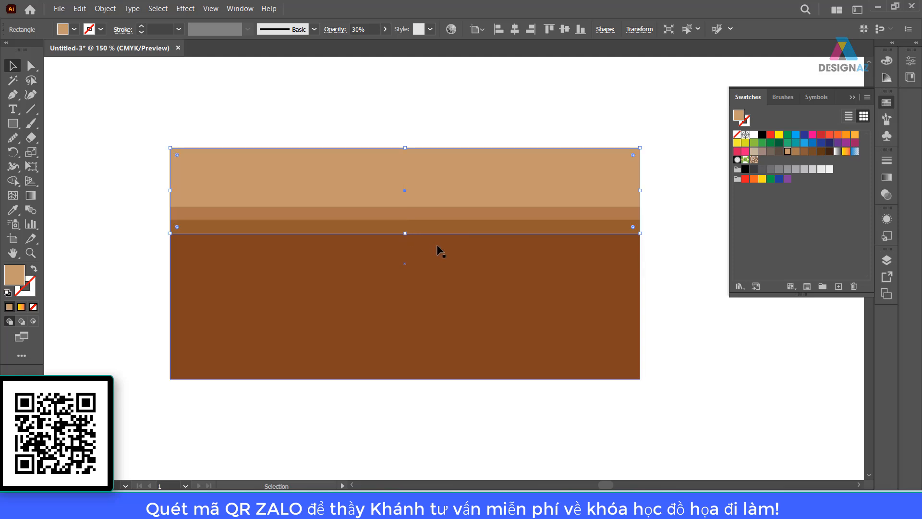
left_click(521, 120)
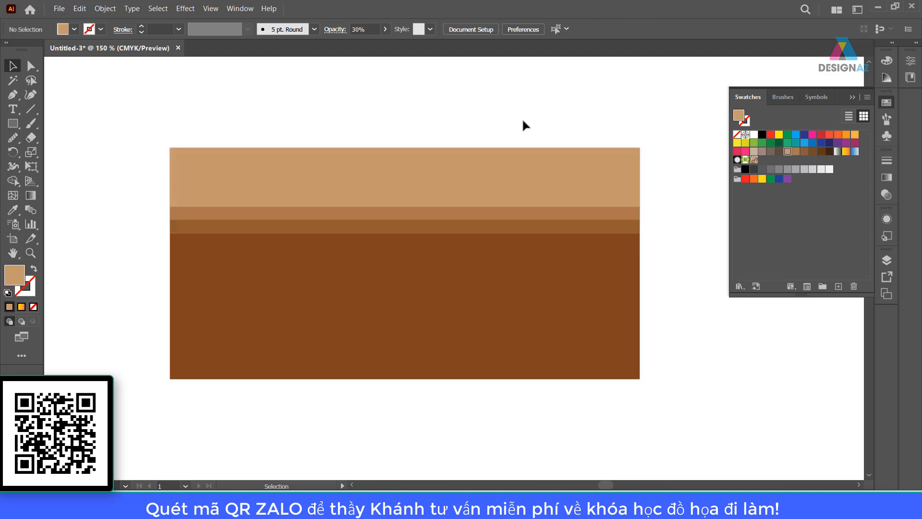
left_click(513, 213)
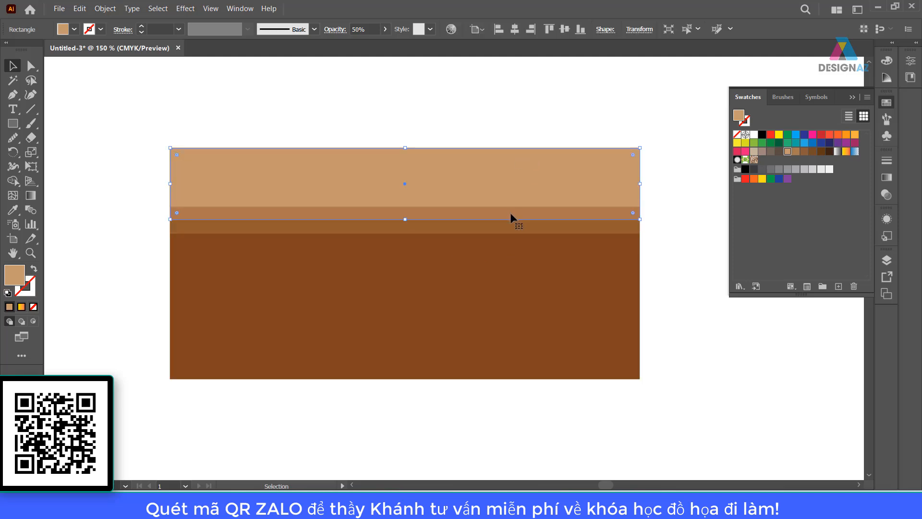
left_click(660, 312)
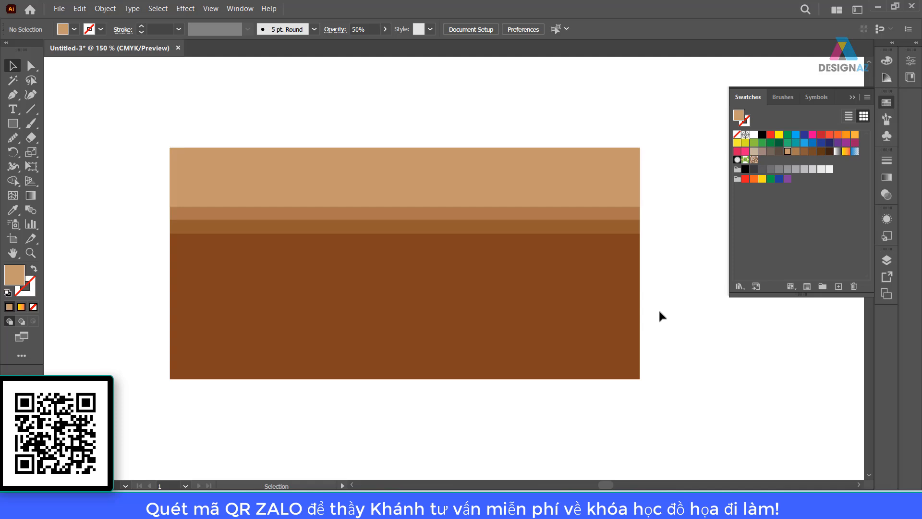
Hide the artboard boundary so the banded rectangle sits on a plain white canvas
key("ctrl+minus")
key("ctrl+minus")
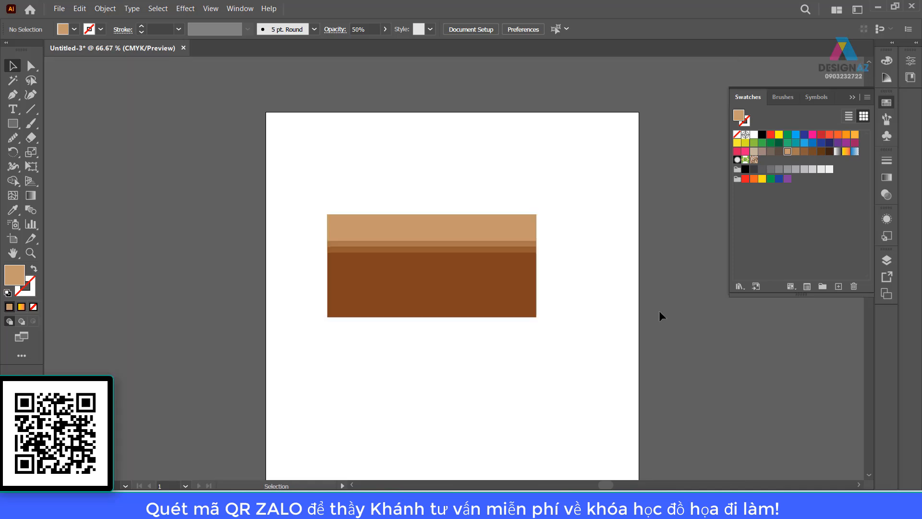
left_click_drag(604, 359, 458, 361)
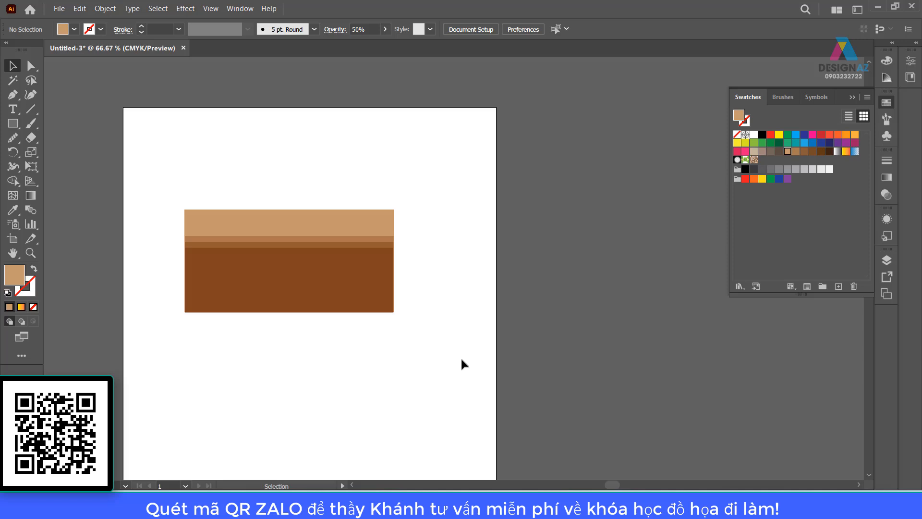
key("ctrl+shift+h")
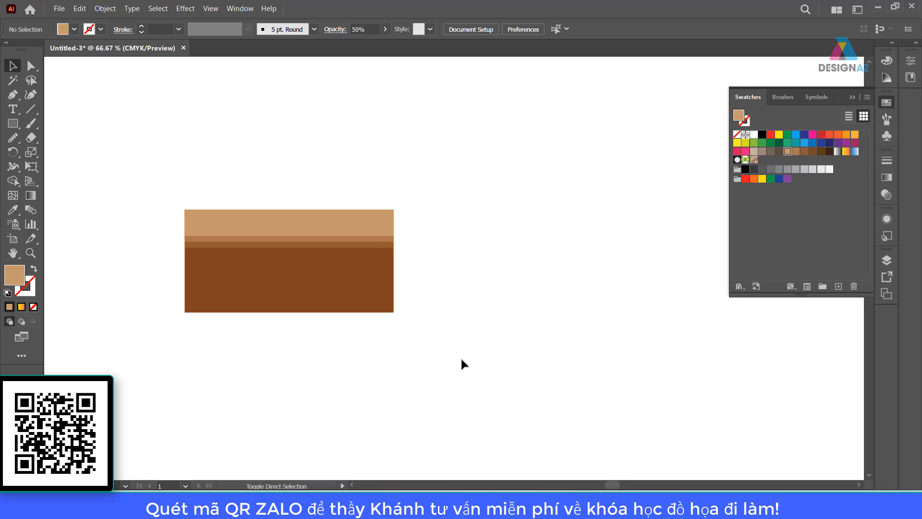
key("ctrl+shift+h")
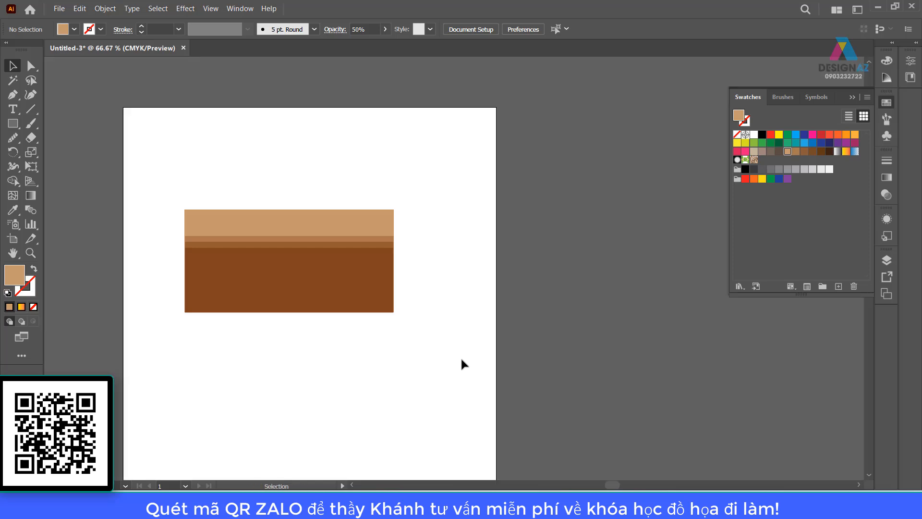
key("ctrl")
key("ctrl+shift+h")
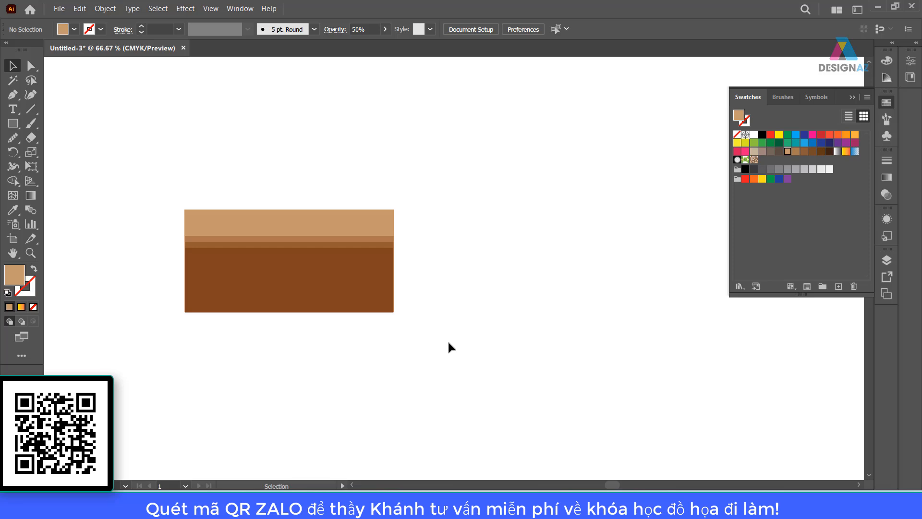
Try selecting all the stacked rectangles with full and partial selection marquees, and selecting only the brown base
left_click_drag(168, 175, 466, 350)
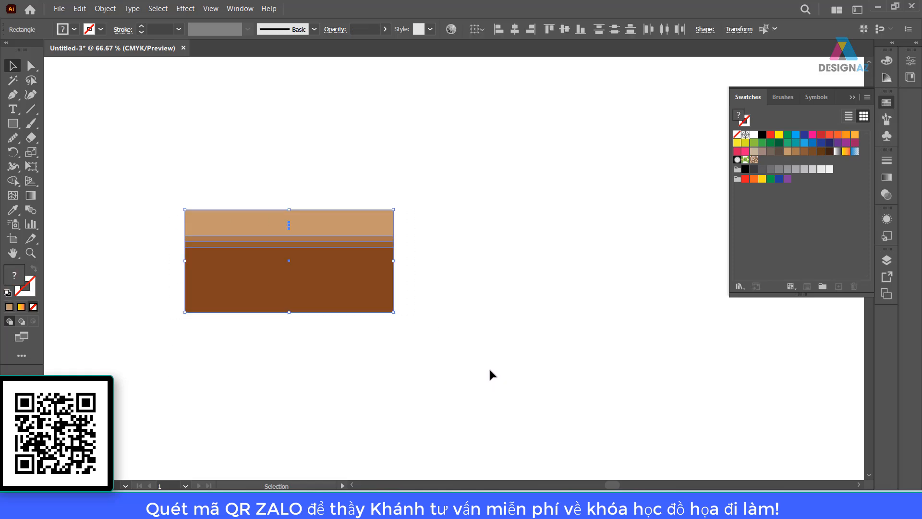
left_click(157, 226)
left_click_drag(131, 186, 459, 361)
left_click(315, 252)
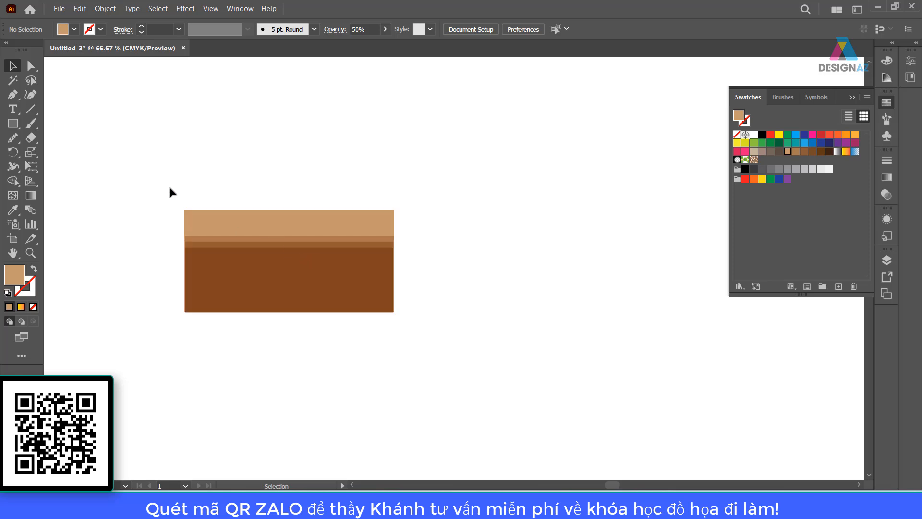
left_click_drag(168, 185, 477, 358)
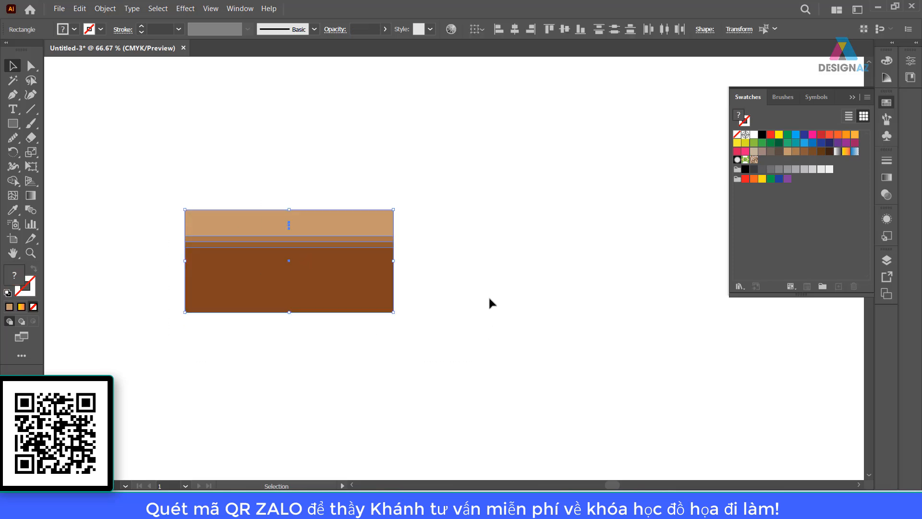
left_click(422, 286)
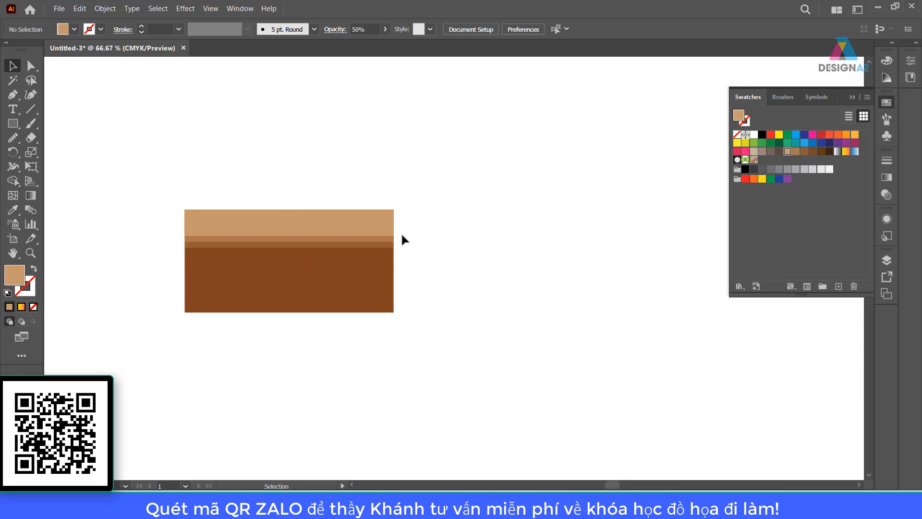
left_click_drag(389, 256, 401, 335)
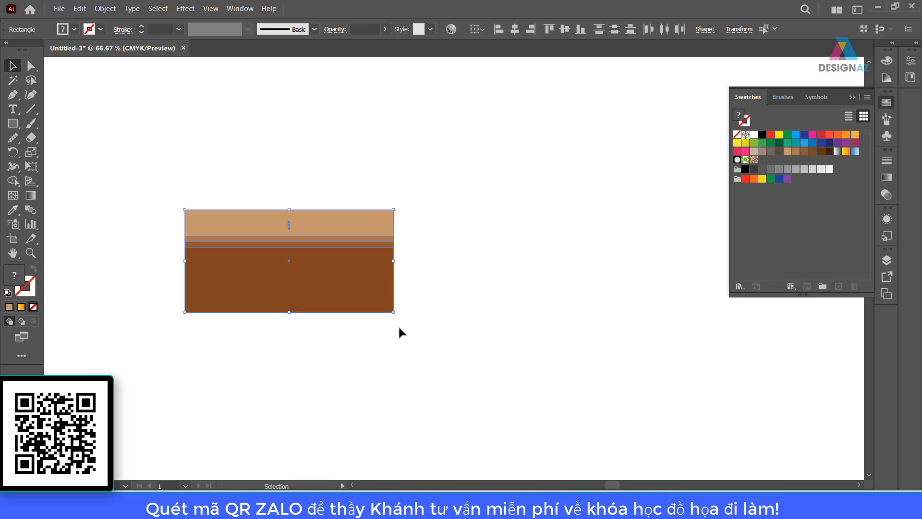
left_click(437, 287)
left_click(373, 309)
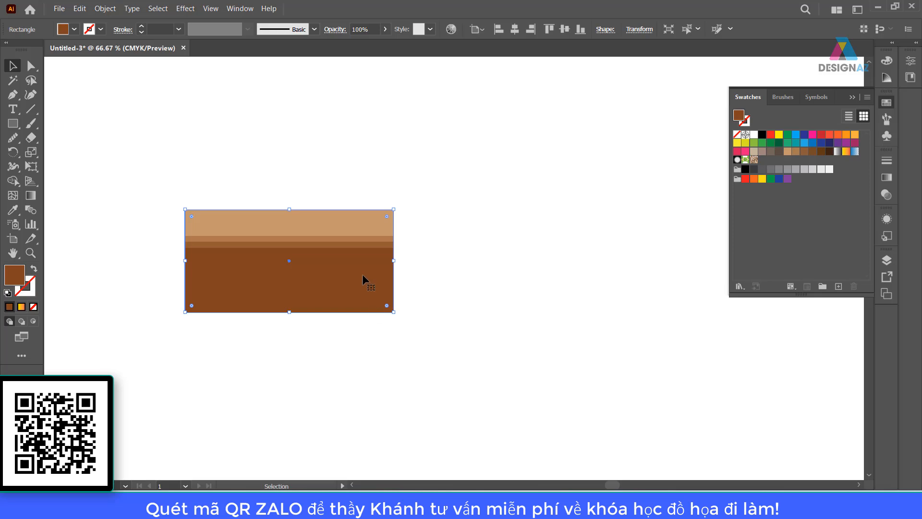
left_click_drag(415, 233, 365, 300)
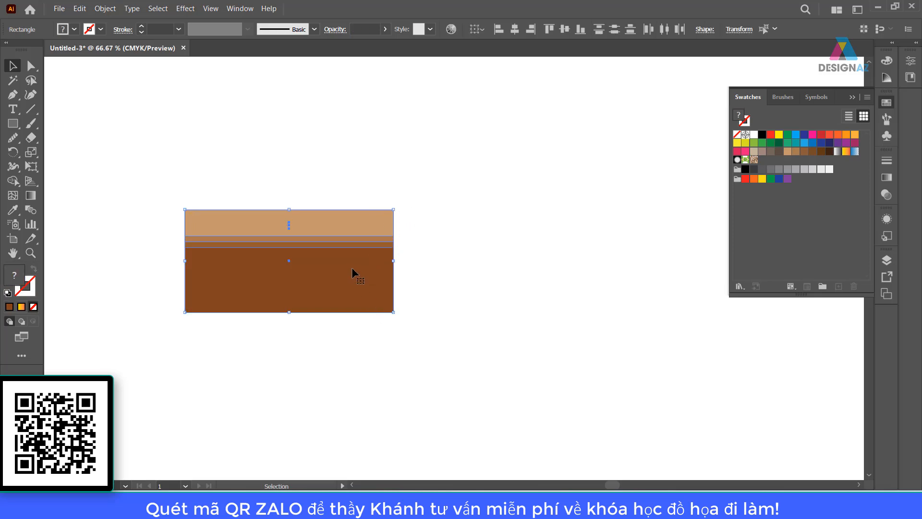
Select all the stacked rectangles, duplicate the whole design beside the original with a small gap, and deselect it
left_click_drag(498, 168, 194, 373)
key("alt")
key("alt")
left_click_drag(283, 271, 500, 269)
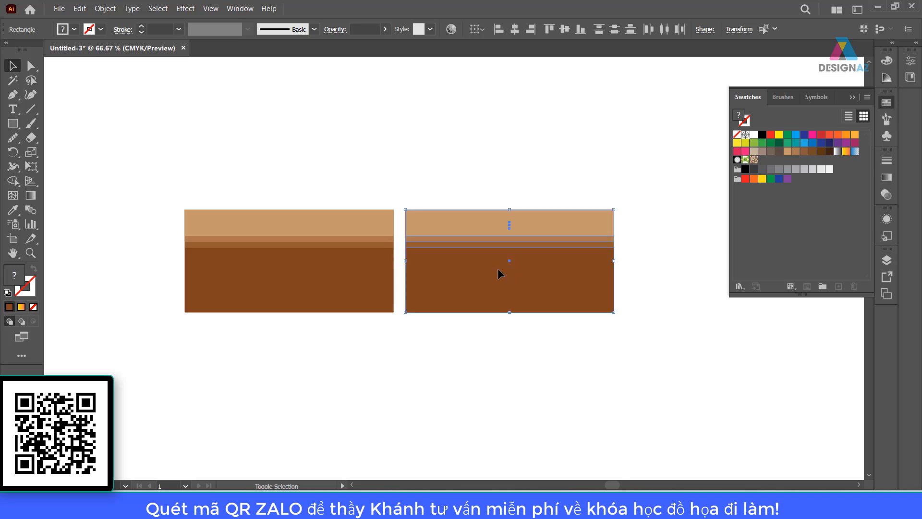
left_click(555, 163)
Shorten the 50% opacity strip in the duplicated design from its right end to about three quarters of the design's width
key("z")
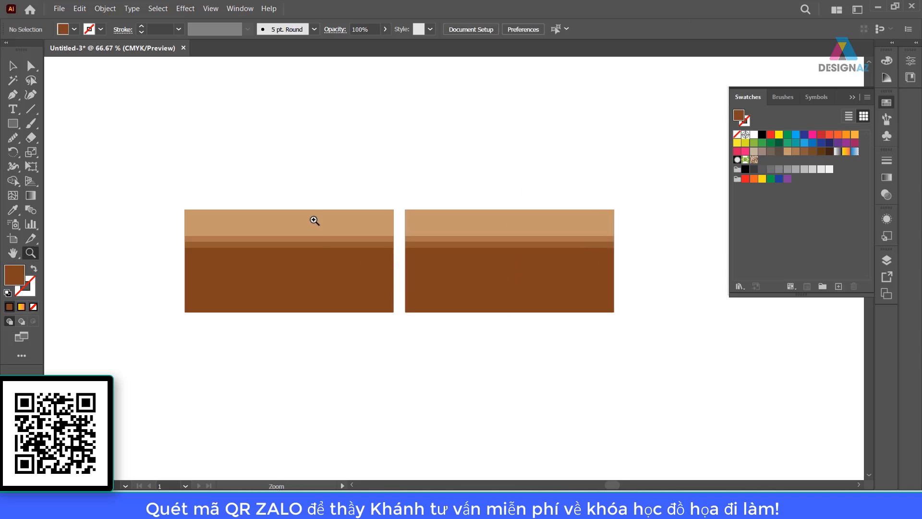
left_click_drag(296, 191, 424, 249)
left_click_drag(633, 301, 586, 265)
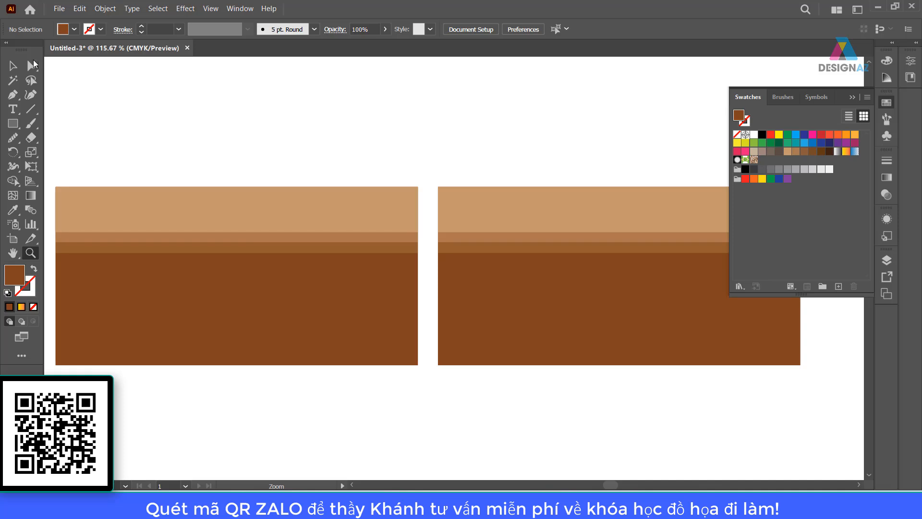
key("v")
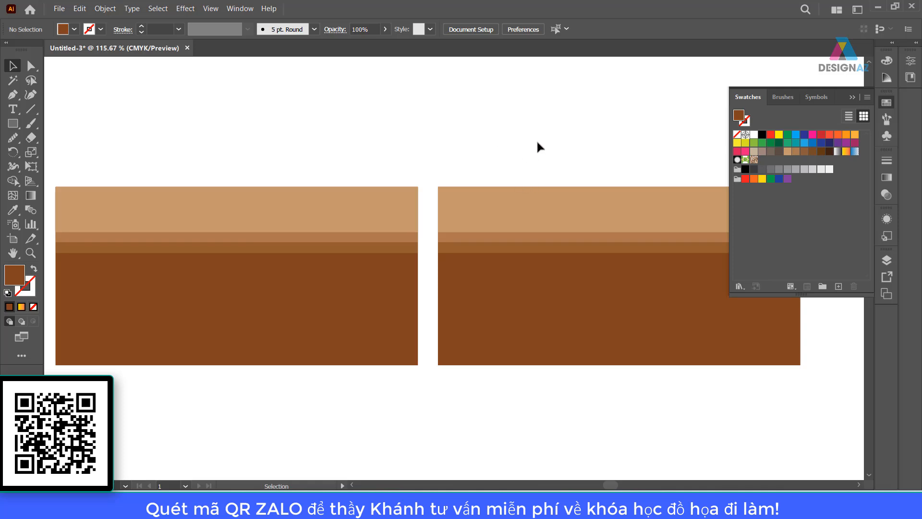
key("space")
left_click_drag(635, 162, 394, 161)
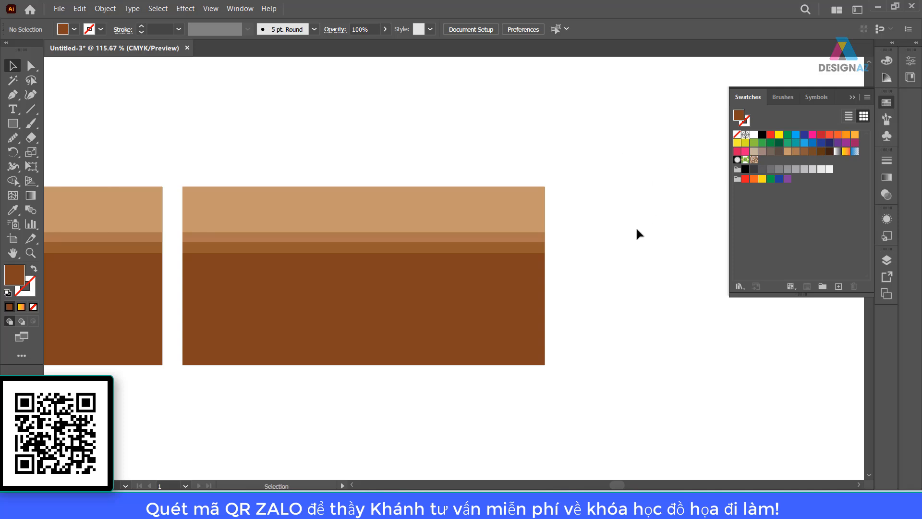
left_click(531, 237)
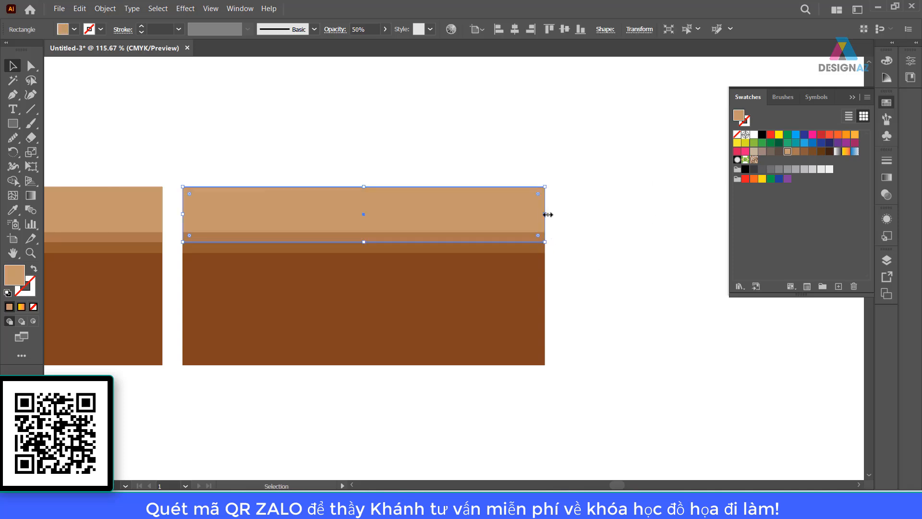
left_click_drag(545, 213, 462, 212)
left_click(643, 272)
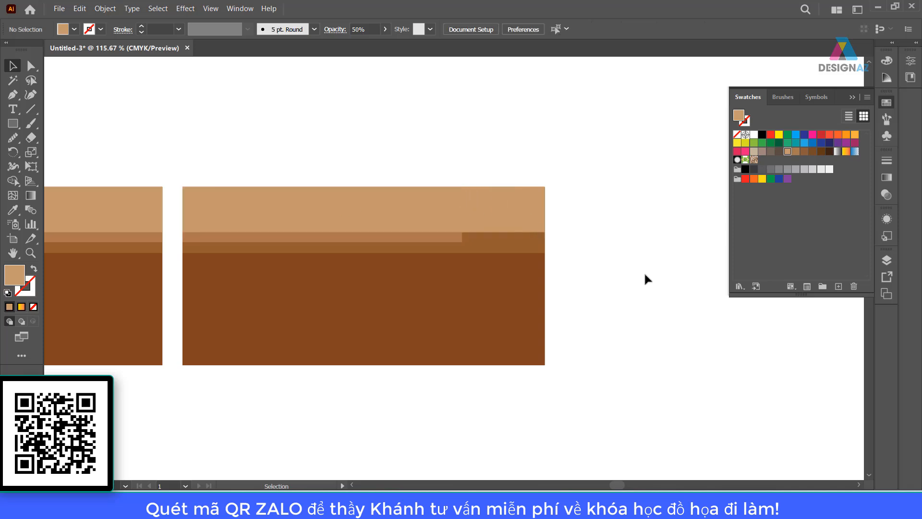
Shorten the 30% opacity strip in the duplicated design from its right end to about three fifths of the design's width
left_click(521, 249)
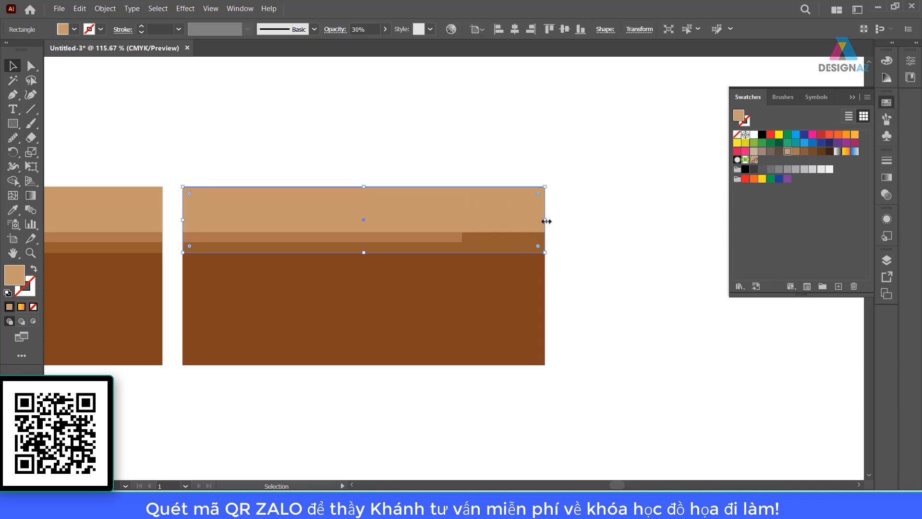
left_click_drag(545, 220, 406, 219)
left_click(607, 291)
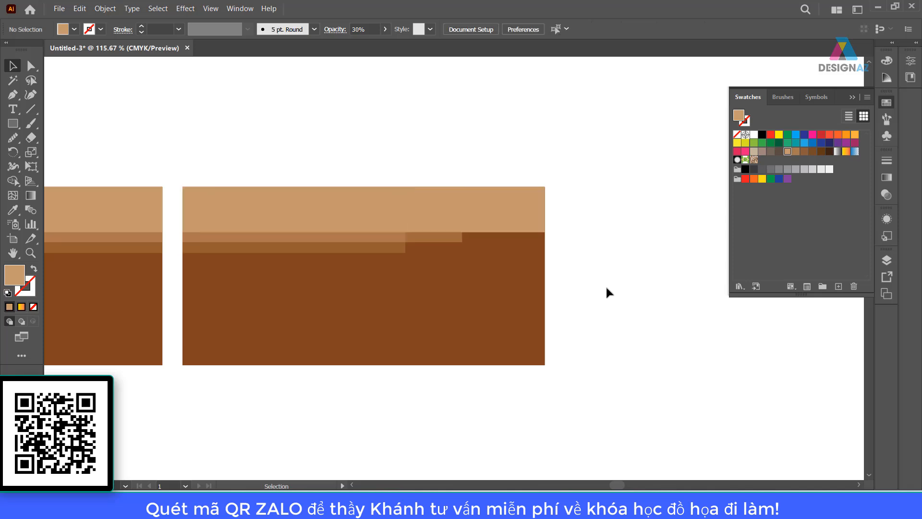
Collapse the swatches and duplicate the original full-width banded design directly below itself with a small gap
left_click_drag(370, 347, 657, 265)
left_click(852, 96)
left_click_drag(667, 218, 661, 229)
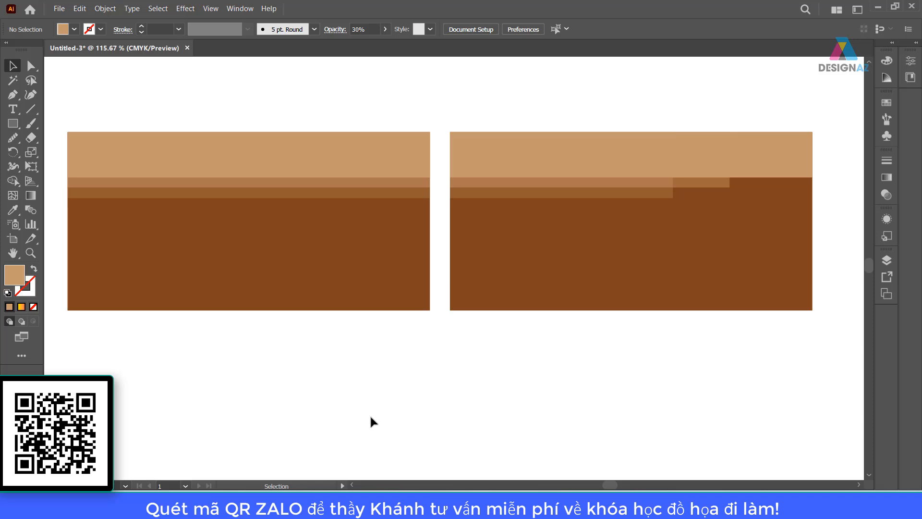
left_click_drag(219, 85, 339, 279)
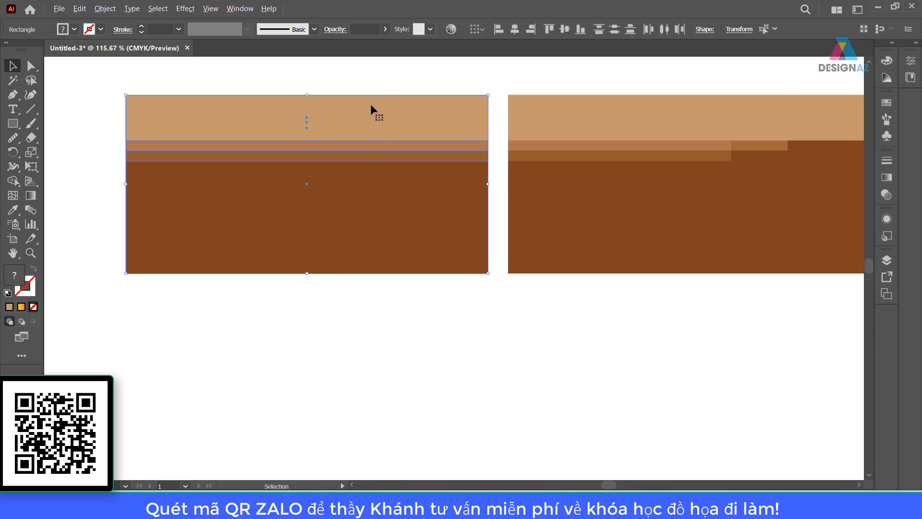
left_click_drag(371, 104, 372, 297)
left_click_drag(547, 350, 558, 325)
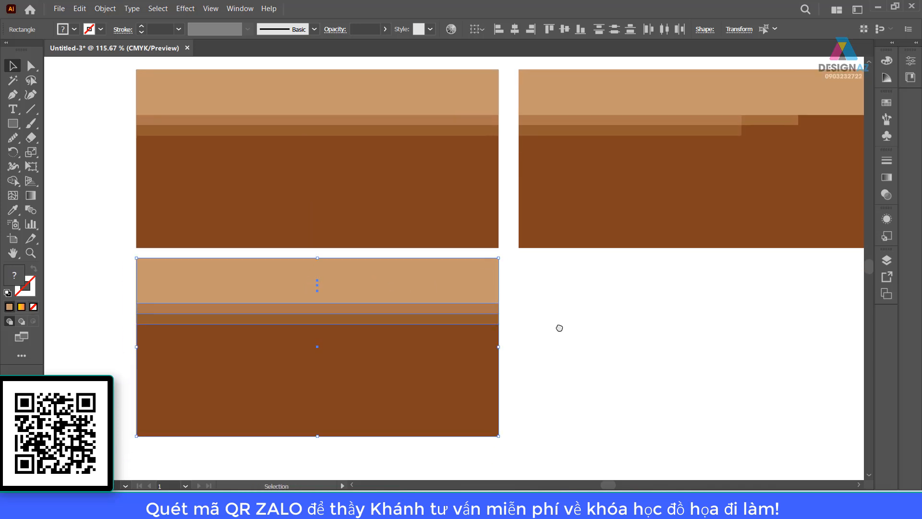
Reduce the lower copy's 50% opacity strip to a line about 0.06 cm high, ending at about 70% of the design's width
key("ctrl+equal")
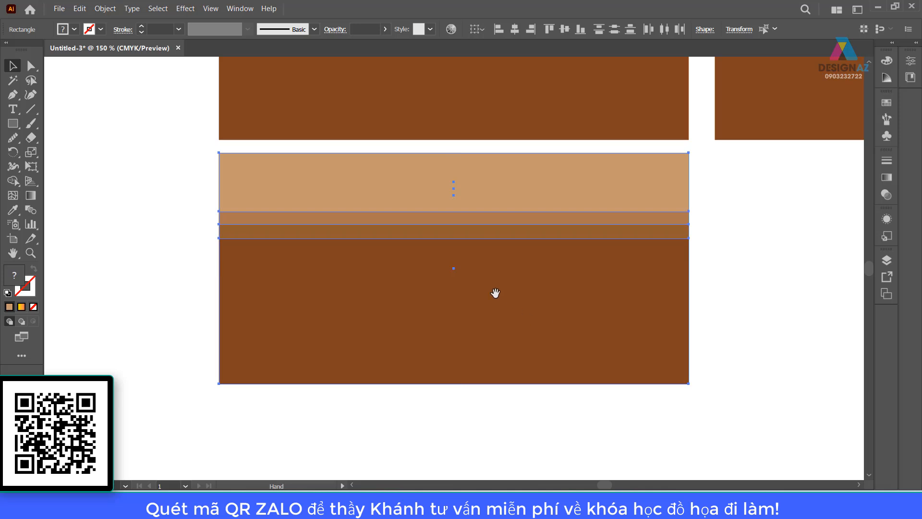
left_click_drag(494, 292, 406, 372)
key("ctrl+equal")
mouse_move(350, 354)
left_mouse_down()
mouse_move(477, 348)
mouse_move(318, 344)
mouse_move(318, 353)
mouse_move(335, 351)
left_mouse_up()
left_click(757, 303)
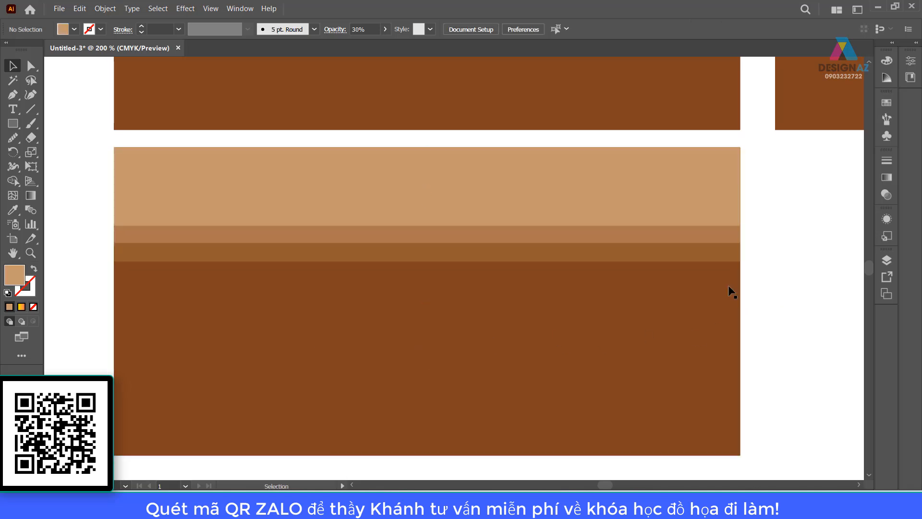
left_click(604, 239)
left_click_drag(427, 148, 427, 239)
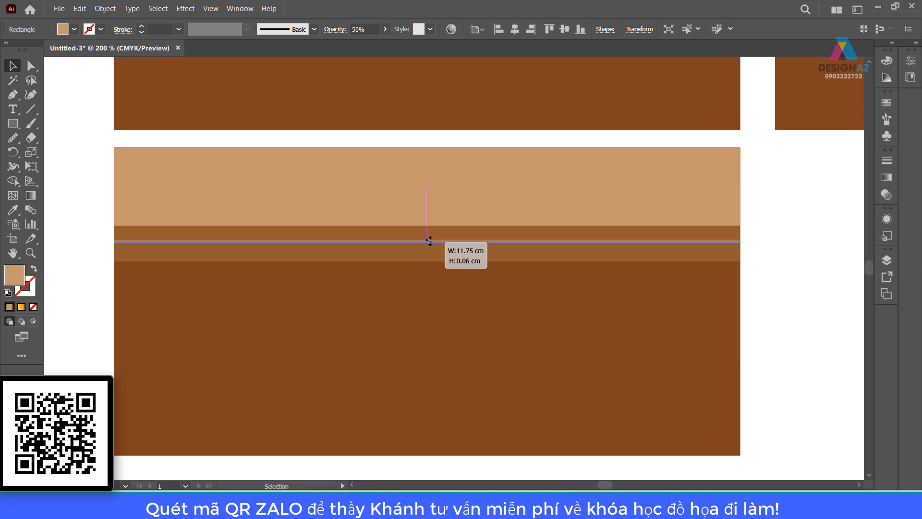
left_click_drag(739, 240, 562, 240)
left_click(768, 254)
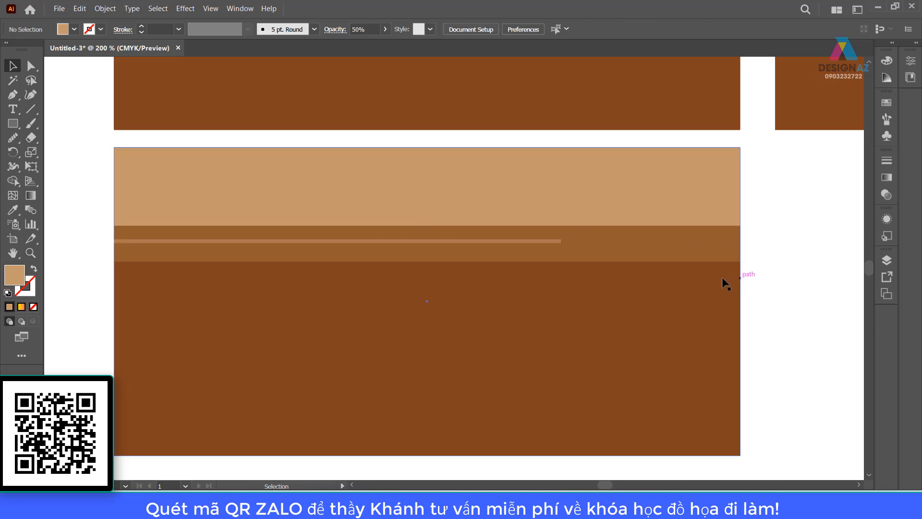
Reduce the lower copy's 30% opacity strip to a similarly thin line ending at about half the design's width
left_click(618, 248)
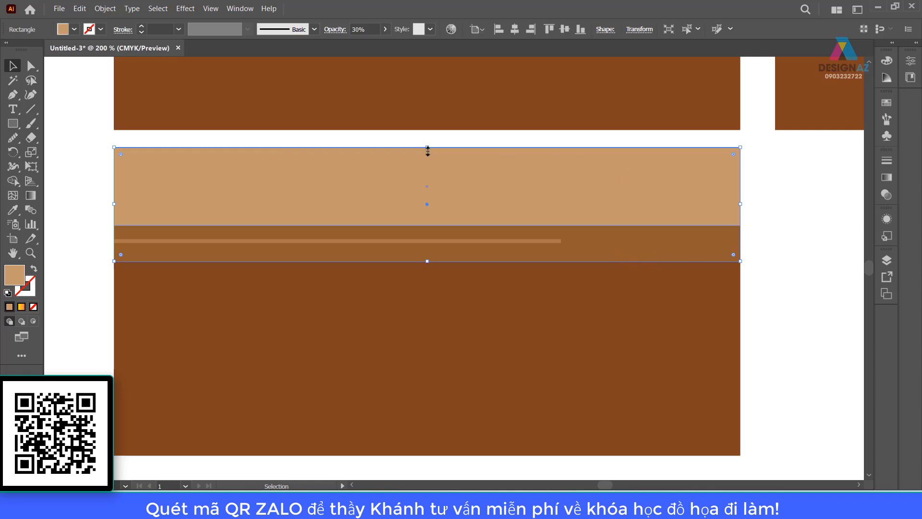
left_click_drag(427, 148, 416, 258)
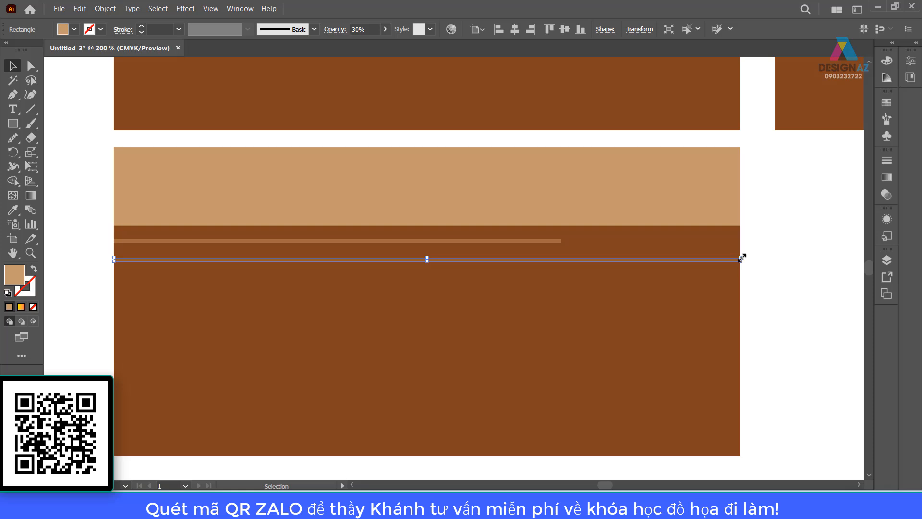
left_click_drag(740, 259, 432, 258)
left_click(788, 264)
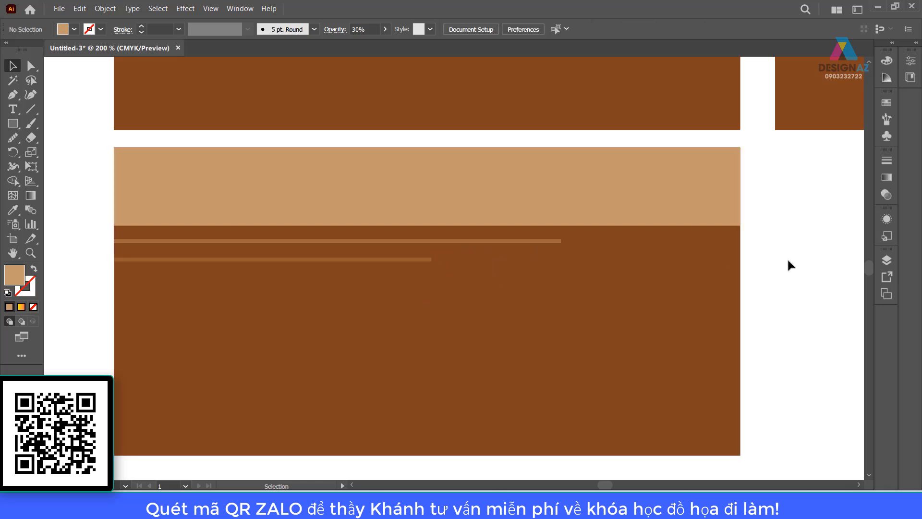
Recolour the base rectangle of the shortened-strip design beside the original dark navy
key("a")
key("ctrl+minus")
key("ctrl+minus")
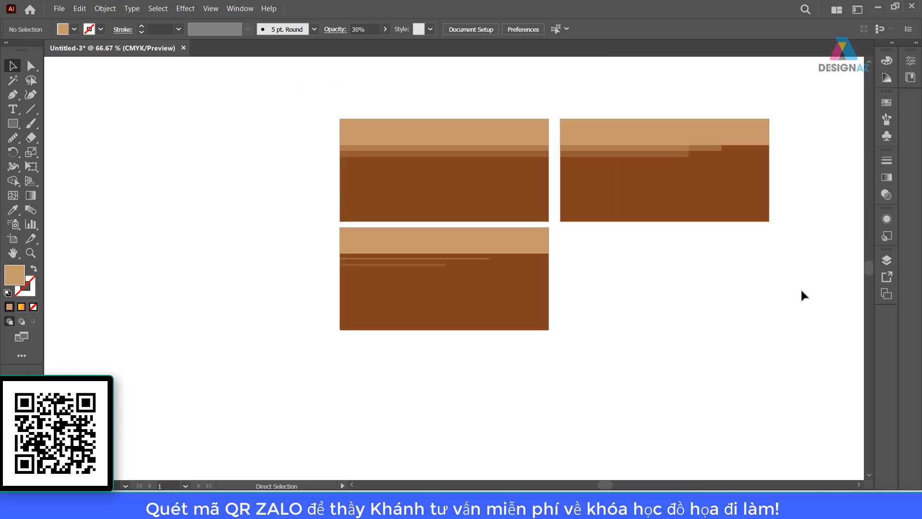
key("z")
left_click_drag(383, 223, 447, 253)
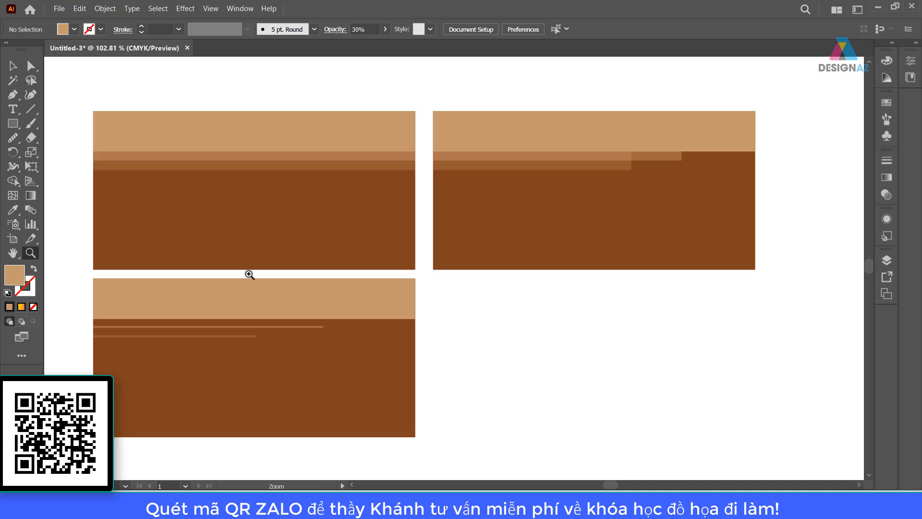
left_click(13, 65)
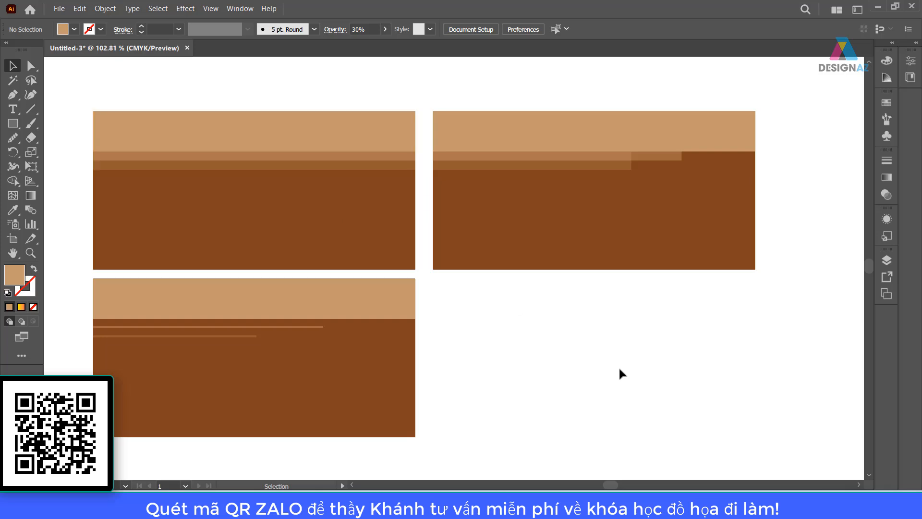
left_click(627, 241)
left_click(886, 102)
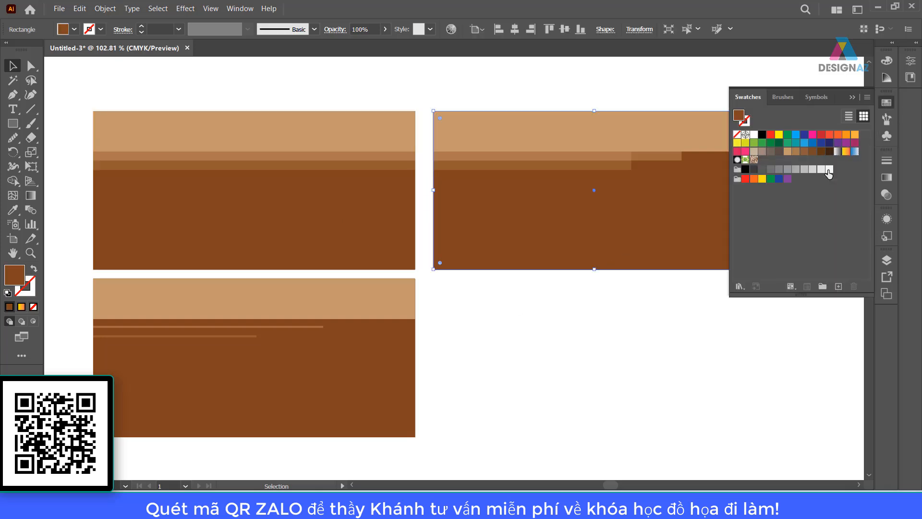
left_click(829, 143)
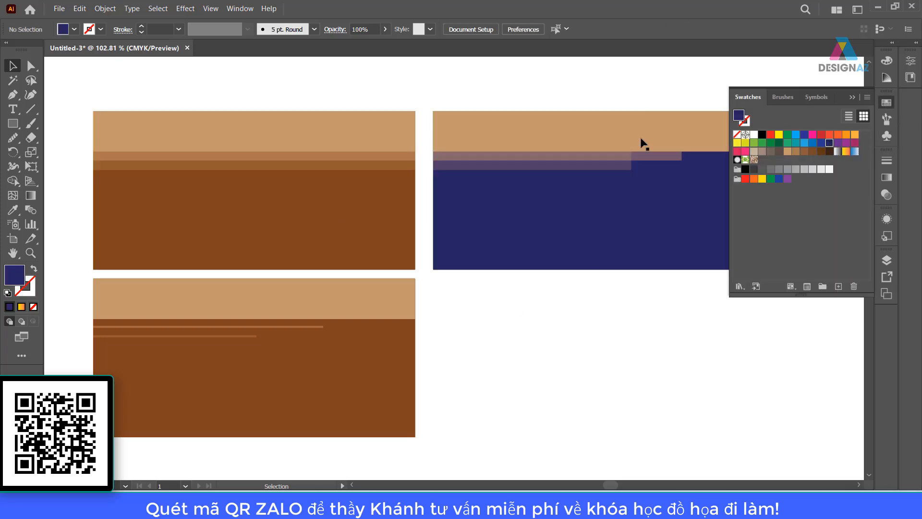
Recolour the 30% opacity strip of the navy design light blue
left_click(619, 164)
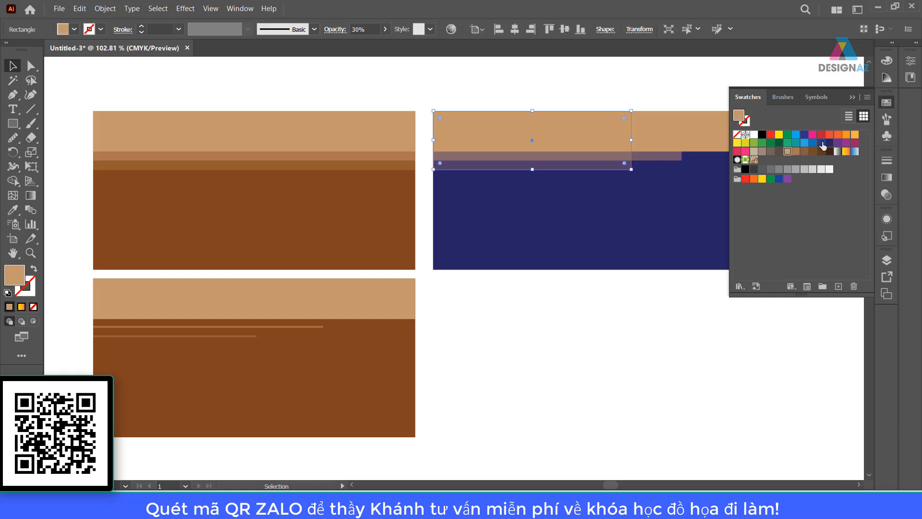
left_click(821, 143)
key("ctrl+shift+a")
left_click(625, 165)
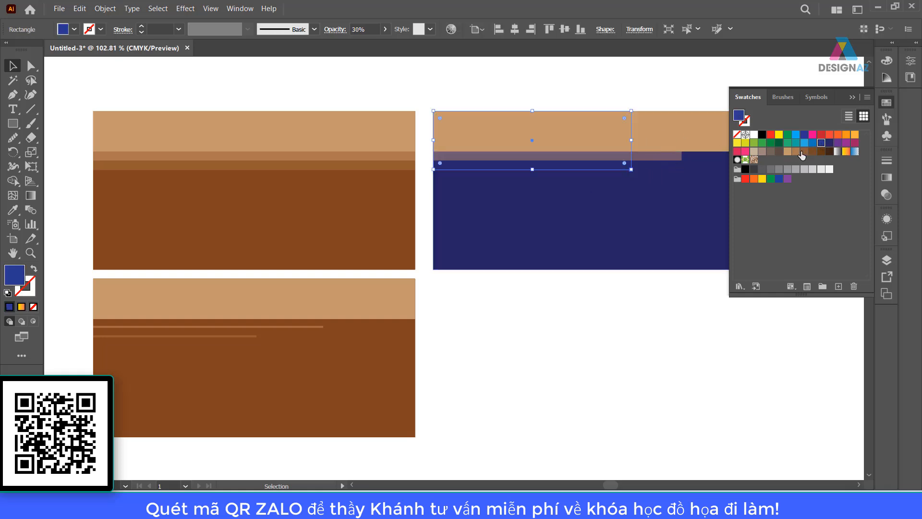
left_click(804, 142)
Recolour the 50% opacity strip and the solid top band of the navy design the same light blue
left_click(664, 155)
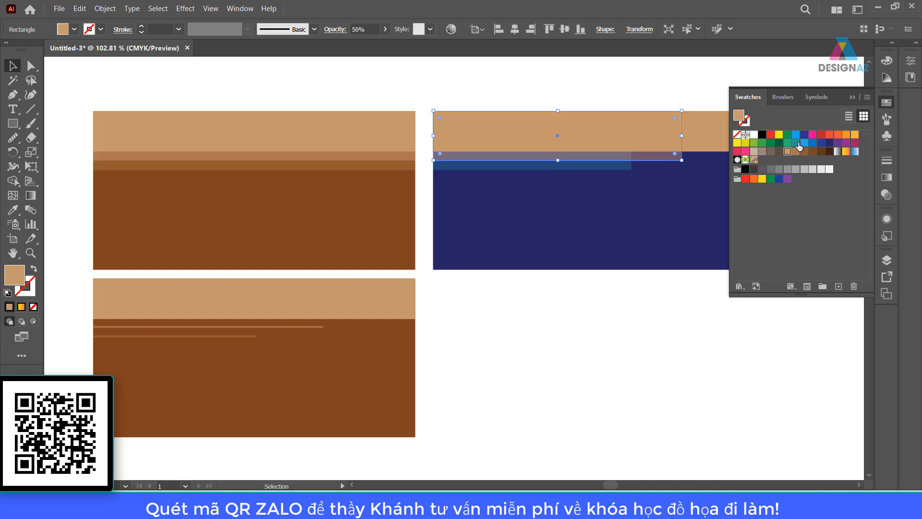
left_click(804, 142)
left_click(700, 132)
left_click(804, 143)
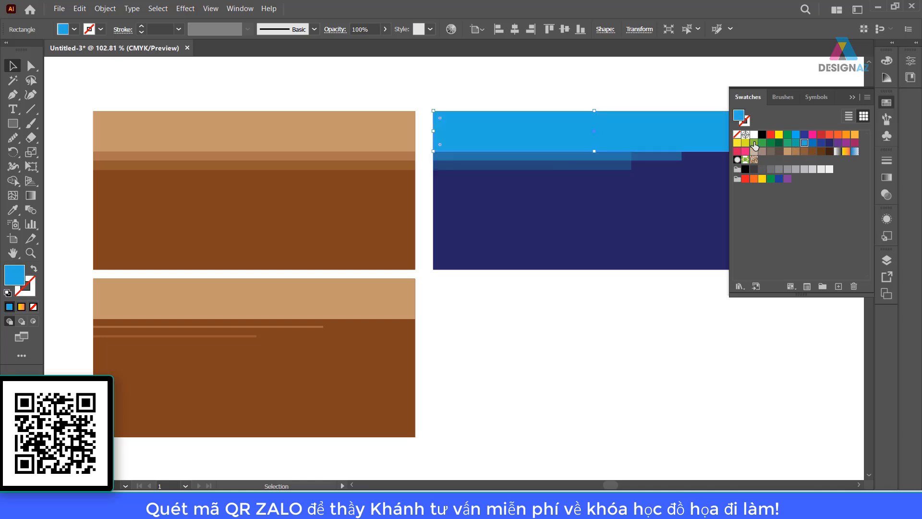
key("ctrl+shift+a")
Recolour the base rectangle of the thin-line design below the original purple
key("space")
left_click_drag(629, 239, 589, 225)
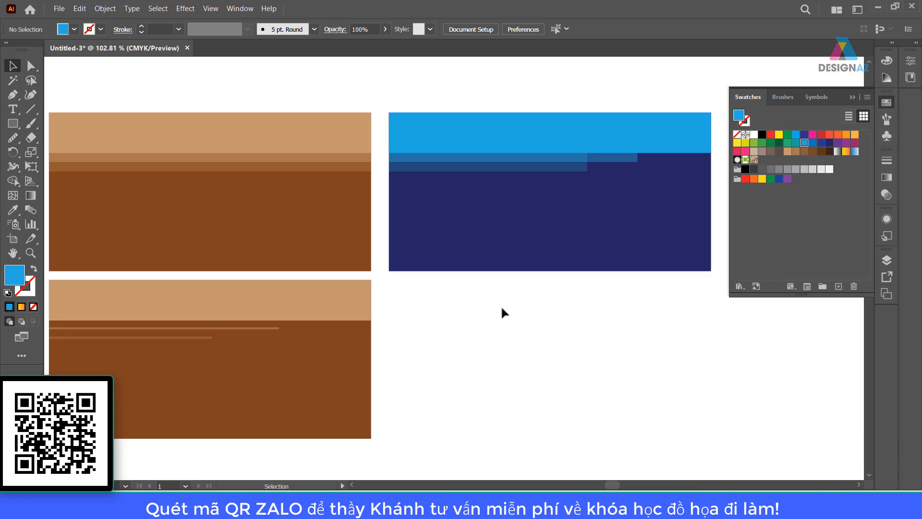
left_click(345, 384)
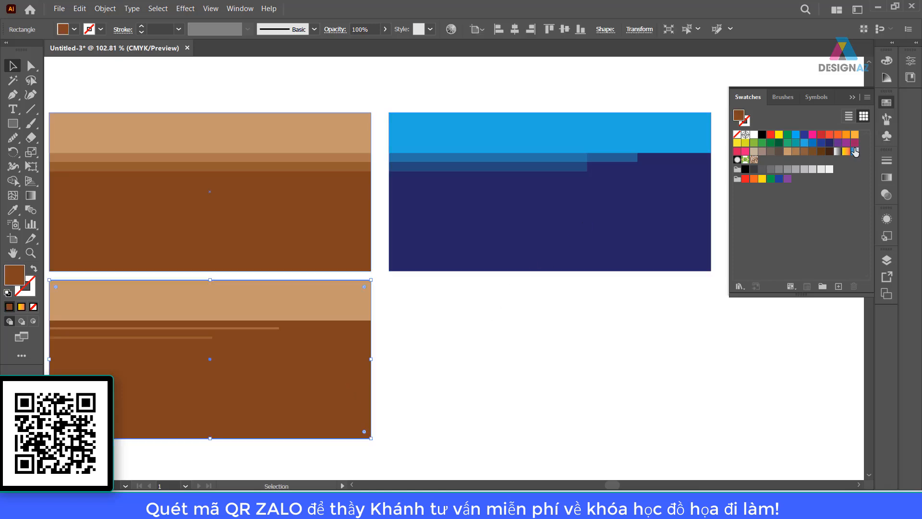
left_click(838, 145)
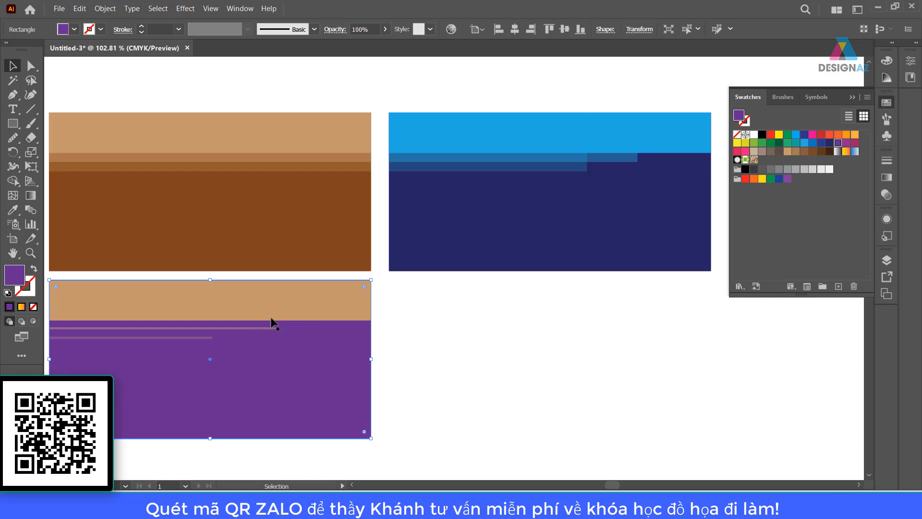
Set the purple design's top band to a custom light orange, FFBF80
left_click(324, 304)
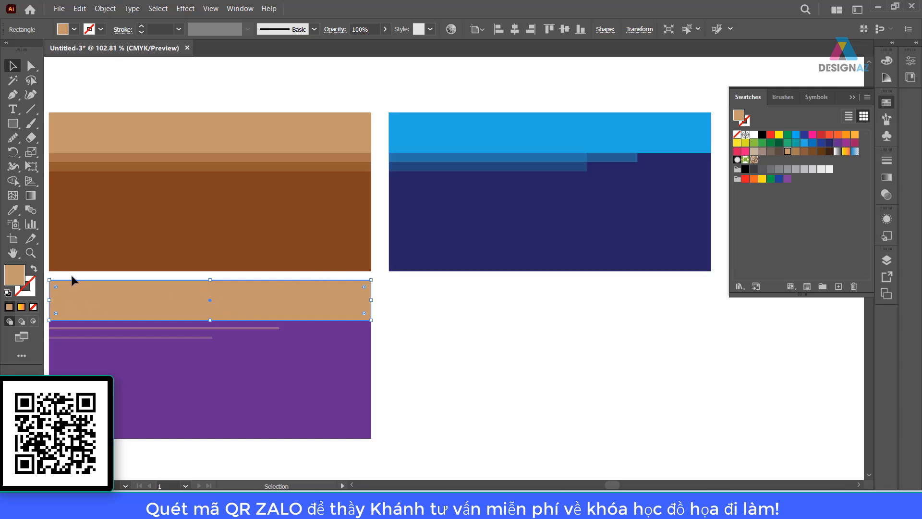
double_click(13, 279)
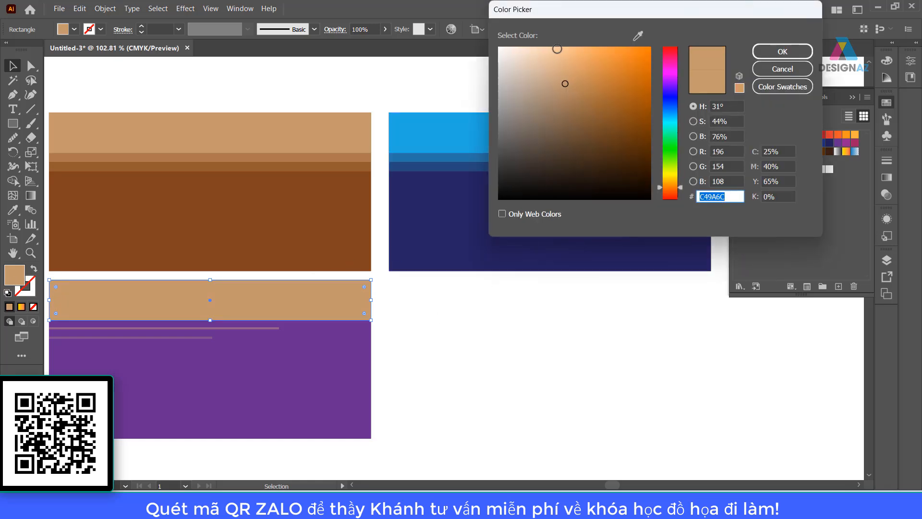
left_click(570, 51)
left_click(783, 52)
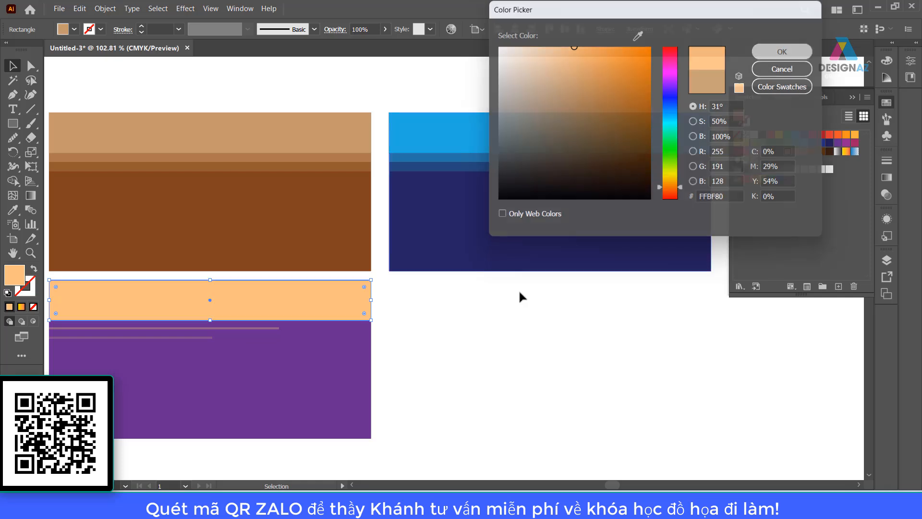
left_click(444, 374)
Copy the hex code FCBE80 from the fill colour of the purple design's top band
scroll(442, 367, "left", 3)
scroll(442, 367, "down", 1)
left_click(359, 300)
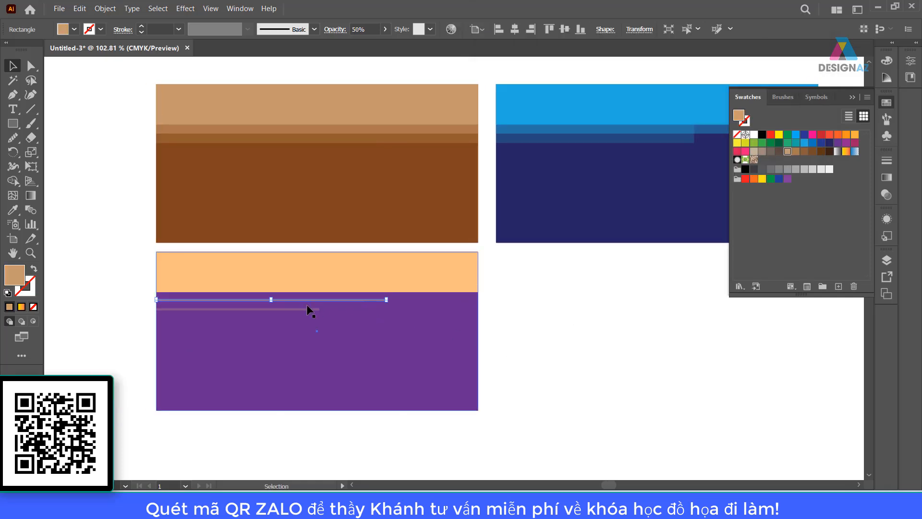
left_click(403, 282)
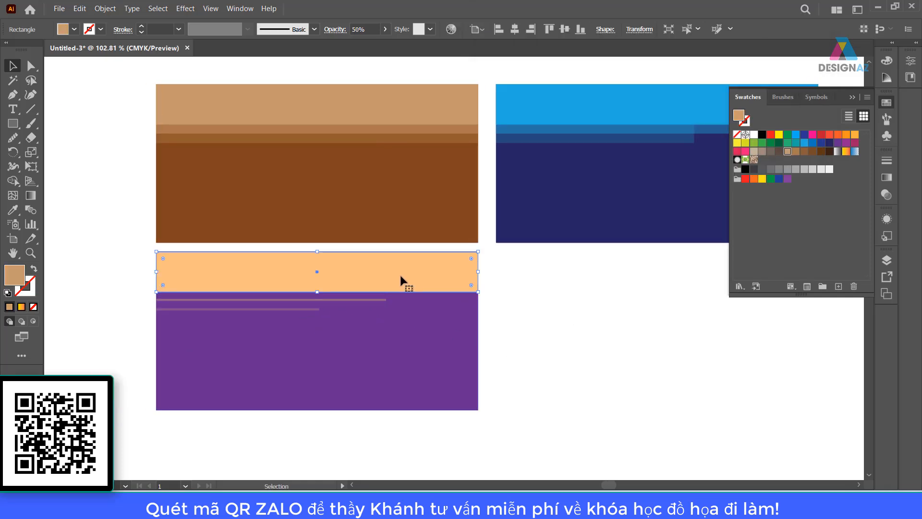
left_click(681, 308)
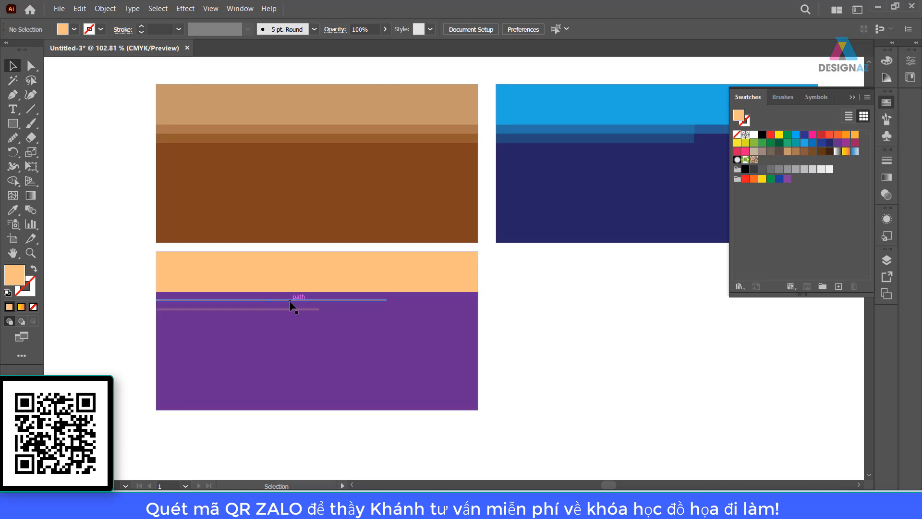
left_click(416, 270)
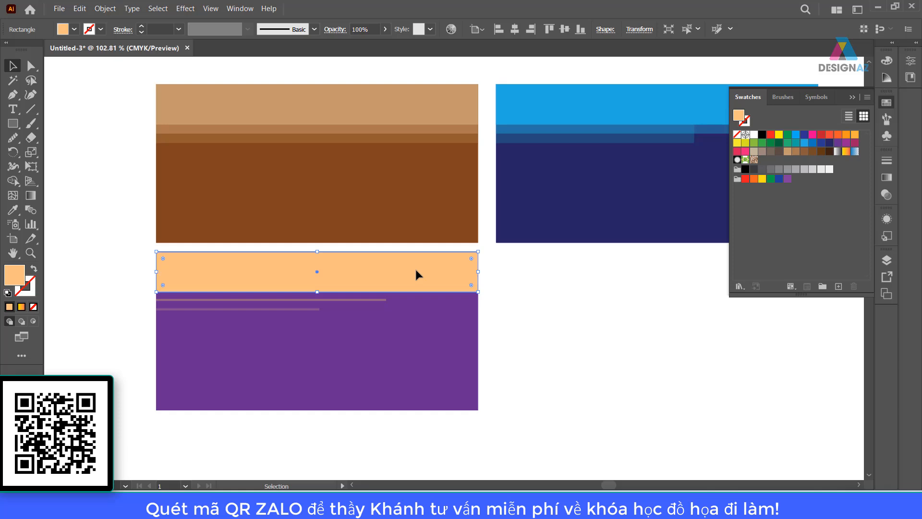
double_click(14, 274)
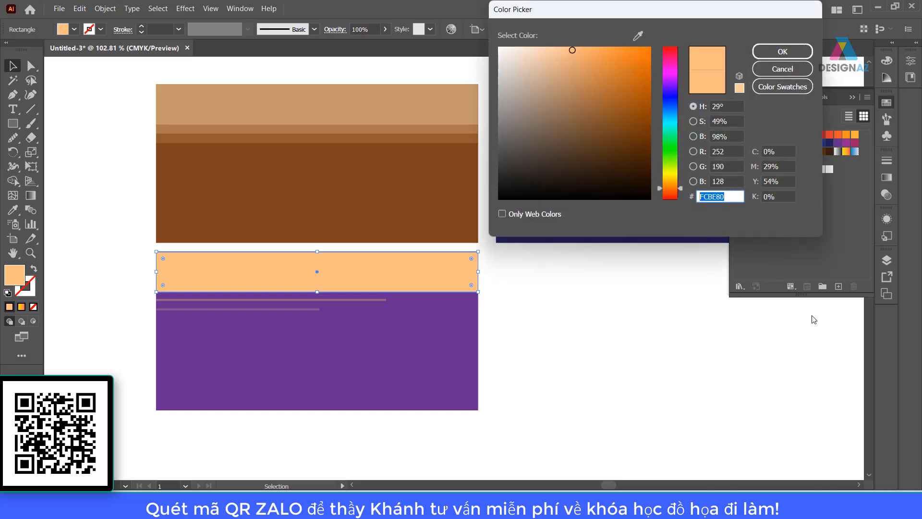
left_click(782, 51)
left_click(590, 365)
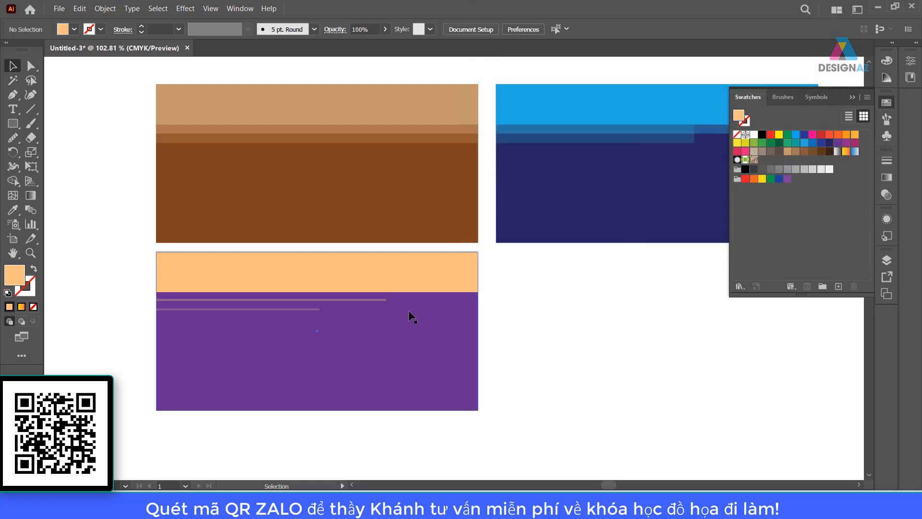
Set the fill of the purple design's 50% opacity line to FCBE80
left_click(371, 299)
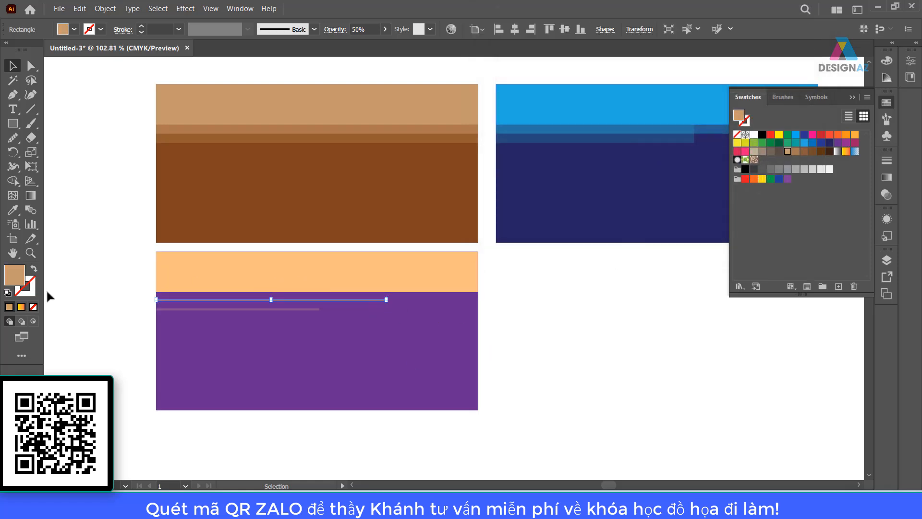
double_click(14, 273)
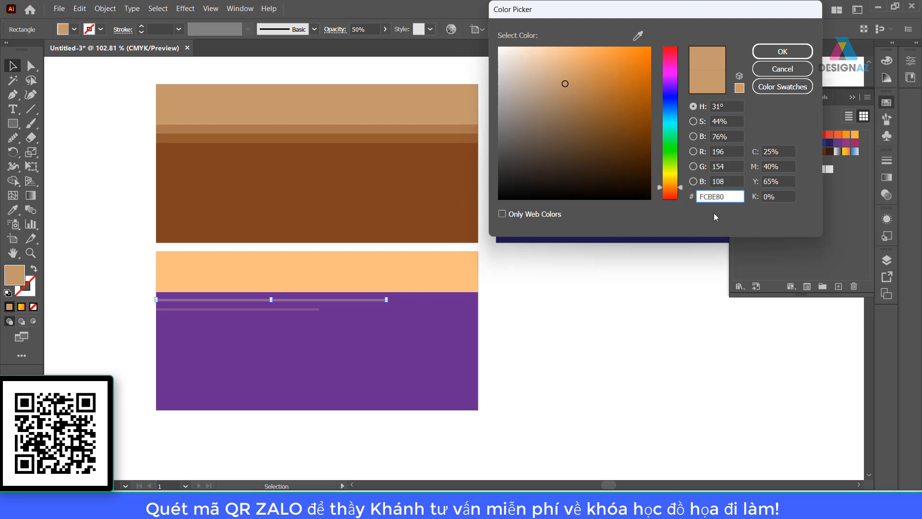
left_click(792, 57)
left_click(545, 393)
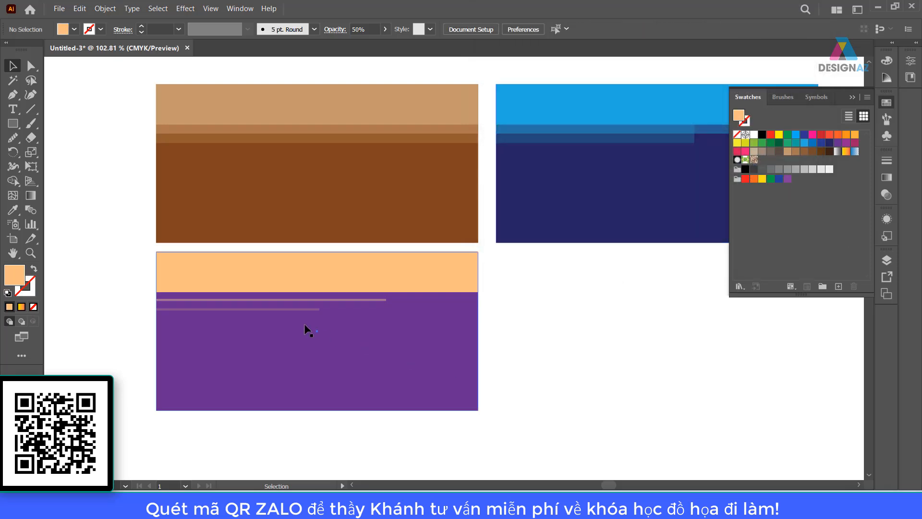
Set the fill of the purple design's 30% opacity line to FCBE80
left_click(279, 310)
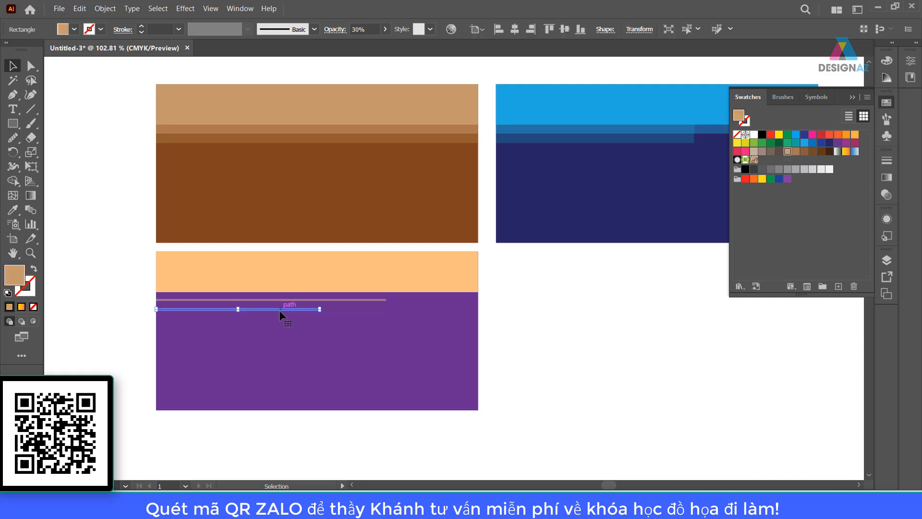
double_click(14, 274)
type("FCBE80")
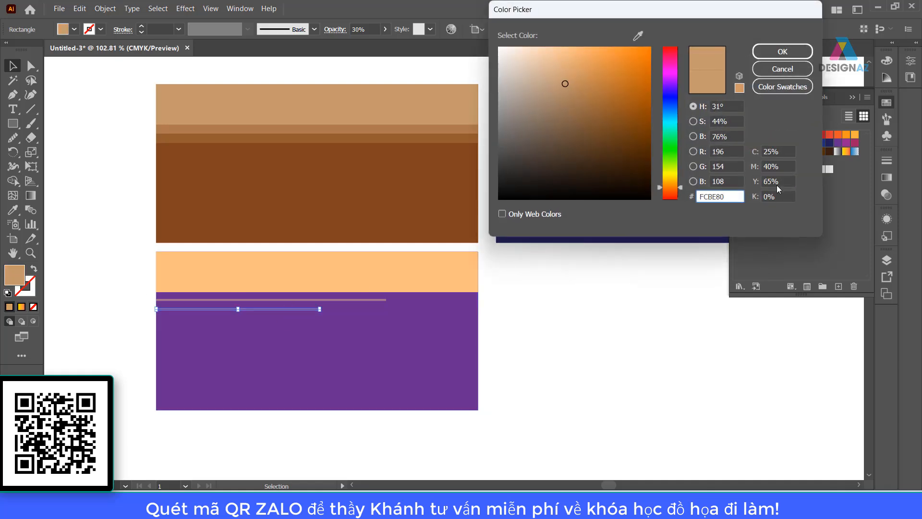
left_click(797, 55)
left_click(561, 379)
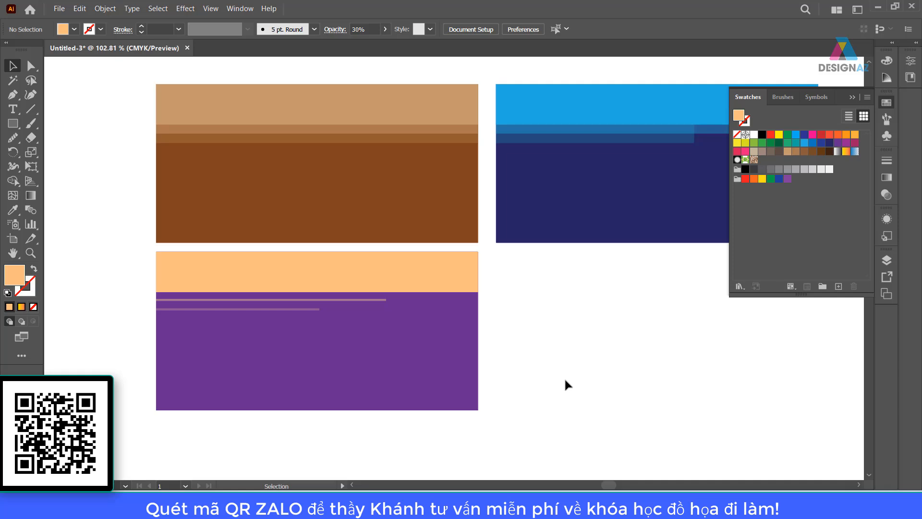
Draw a light orange rectangle about half the blue design's width in the empty area below that design
left_click_drag(595, 357, 522, 363)
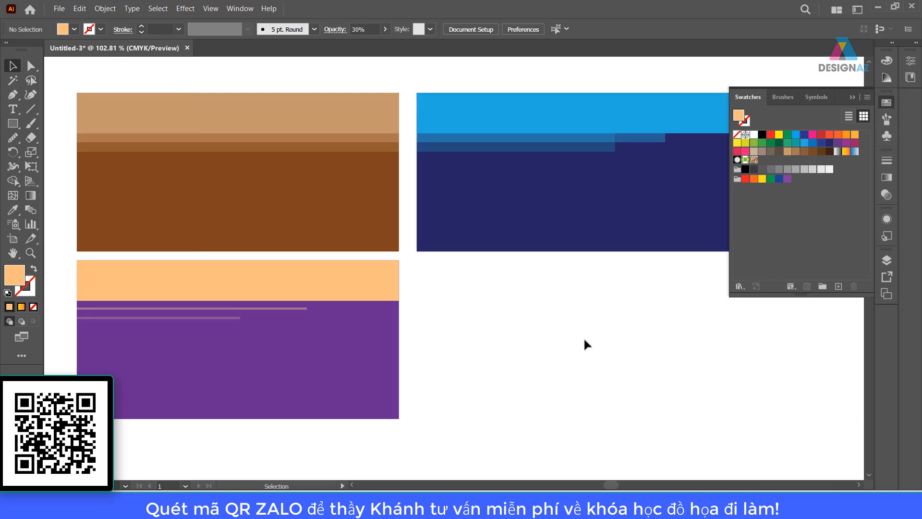
left_click(13, 124)
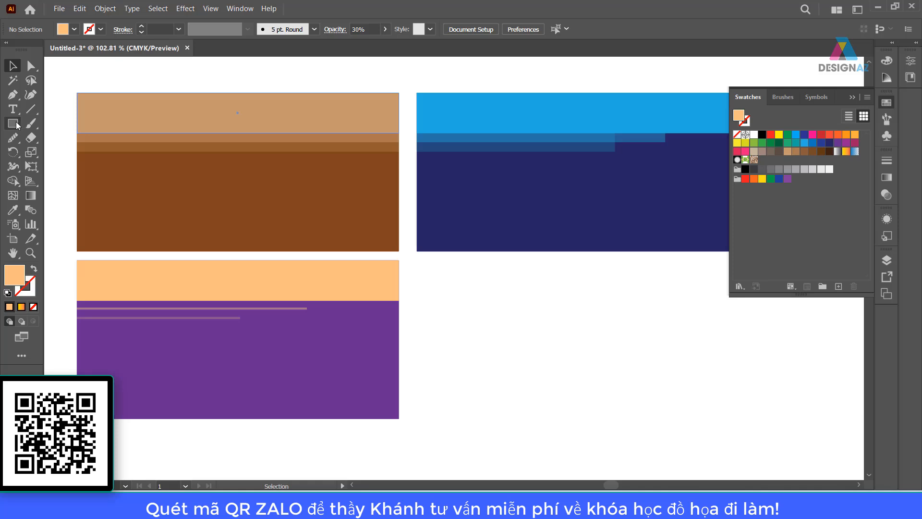
left_click_drag(473, 277, 642, 384)
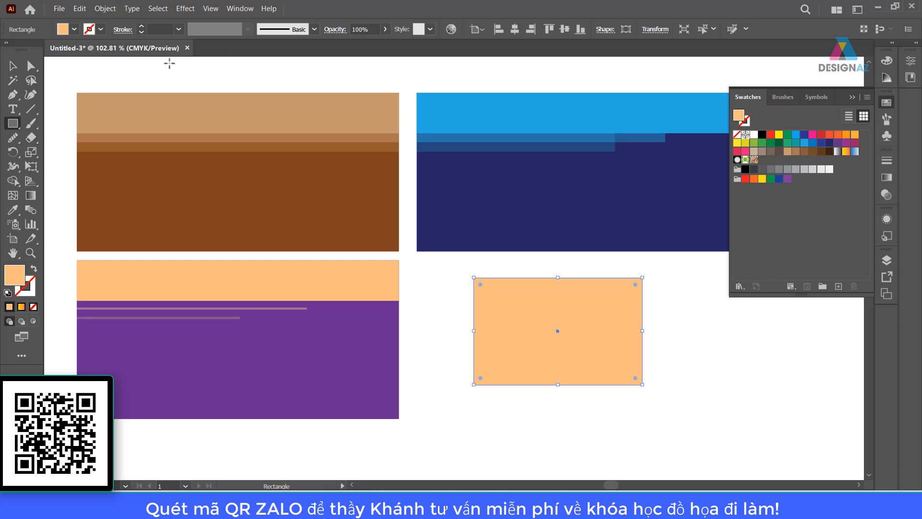
Try moving only the new rectangle's top-right corner anchor outward and slightly down with Direct Selection, and undo it
left_click(35, 67)
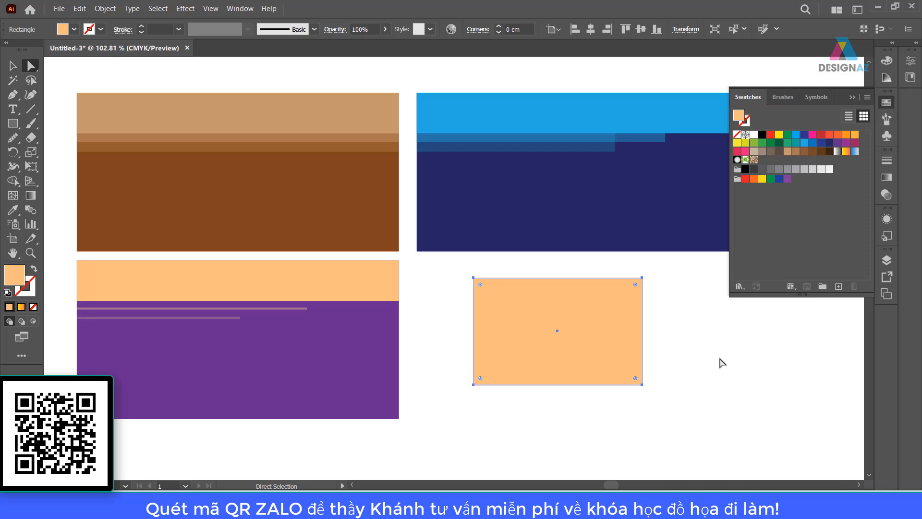
left_click_drag(641, 277, 703, 298)
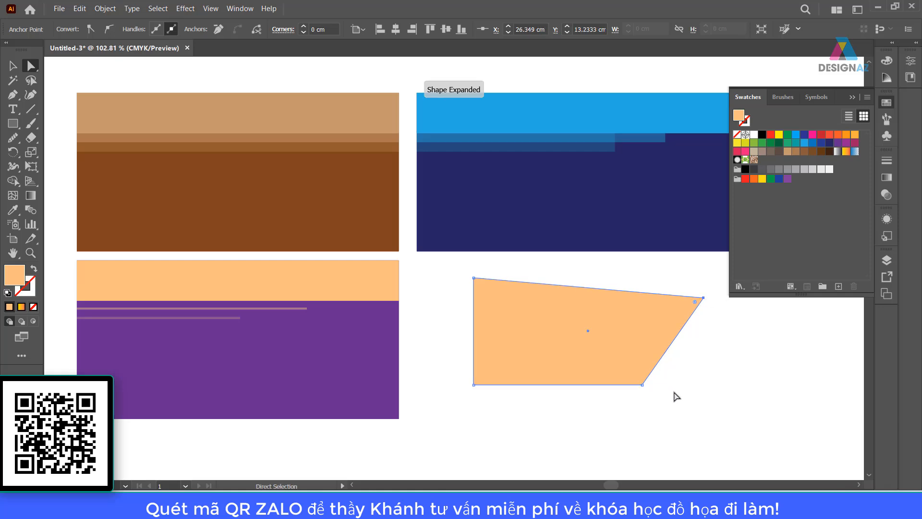
key("ctrl+z")
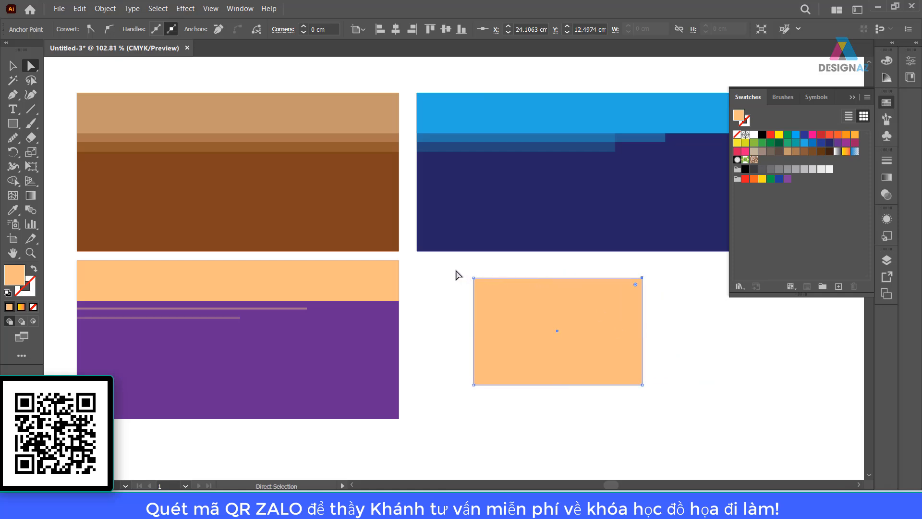
Try shifting both upper corner anchors of the new rectangle sideways to the right together, and undo it
left_click_drag(455, 270, 704, 300)
left_click_drag(642, 278, 692, 280)
key("ctrl+z")
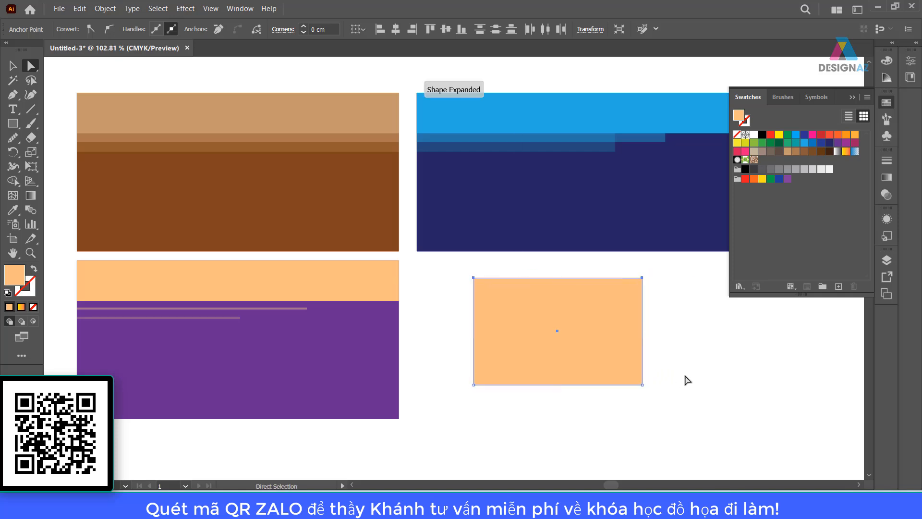
Select the light orange rectangle's two upper corner anchors and its lower-right anchor together with Direct Selection
left_click(647, 322)
left_click_drag(459, 267, 507, 299)
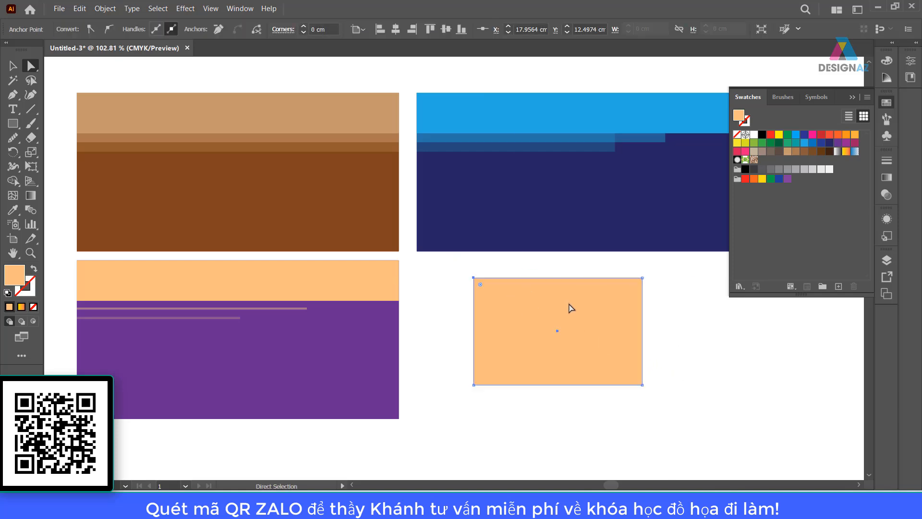
left_click_drag(632, 270, 656, 293)
left_click_drag(702, 358, 761, 376)
key("ctrl+z")
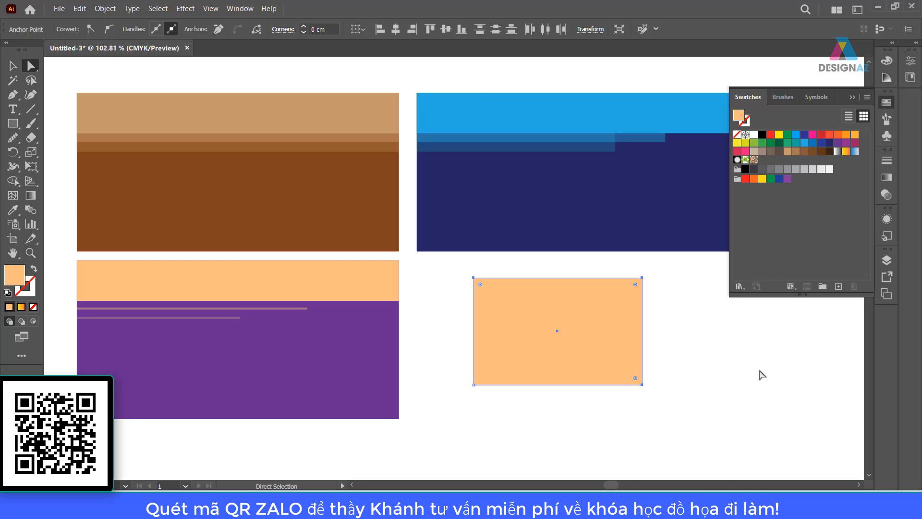
Select the whole rectangle and round all four corners together to a radius of about 1.33 cm
left_click(15, 67)
left_click(594, 338)
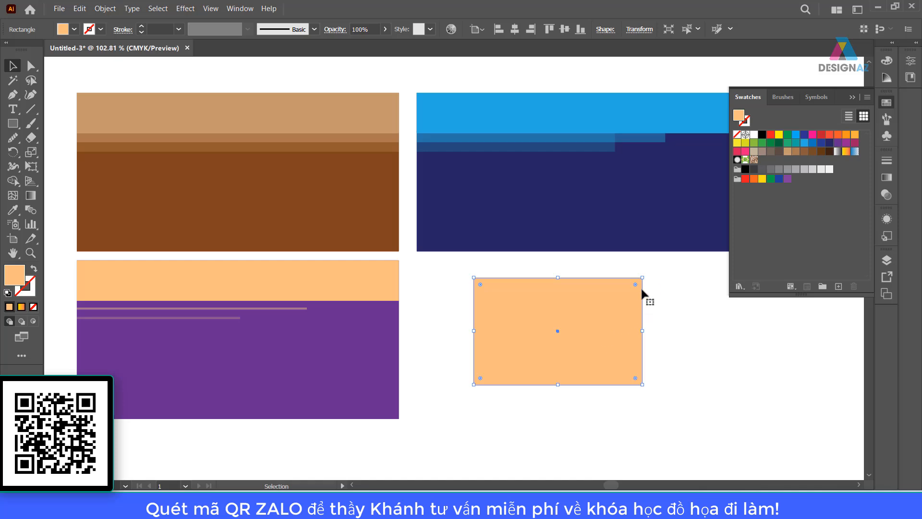
left_click(694, 328)
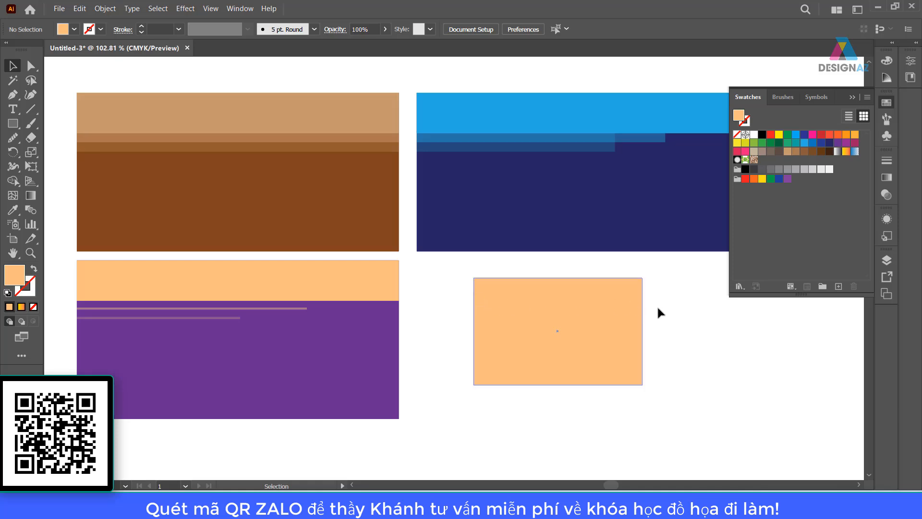
left_click(581, 330)
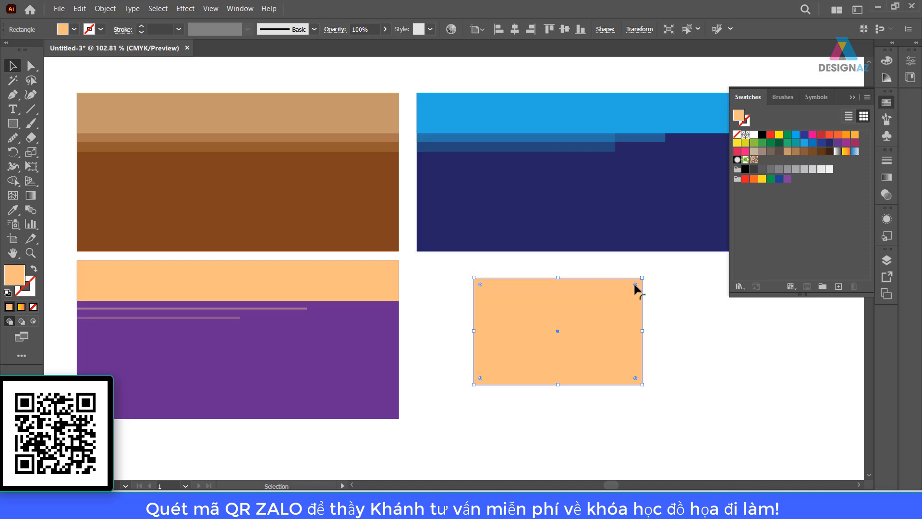
left_click_drag(636, 285, 611, 302)
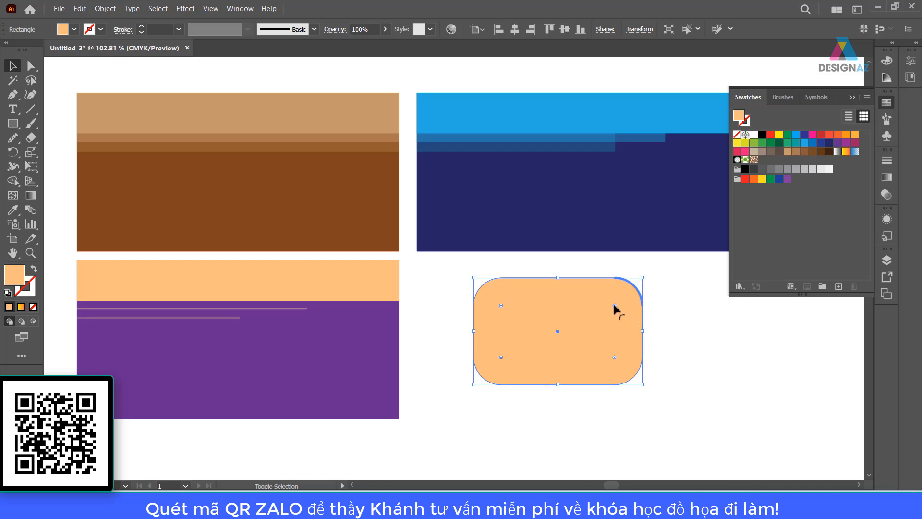
mouse_move(618, 303)
left_mouse_down()
mouse_move(646, 288)
mouse_move(603, 310)
left_mouse_up()
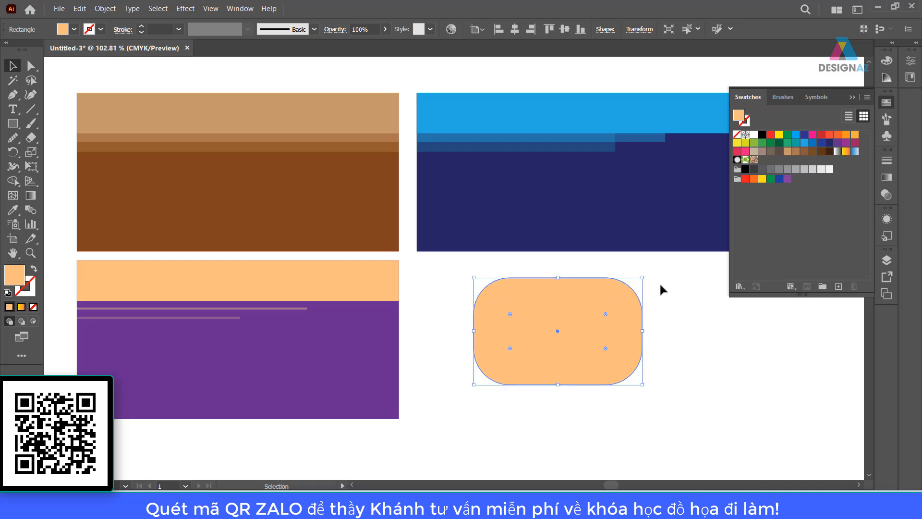
Square off the rectangle's upper-right corner with Direct Selection, then try the same on the lower-left corner and undo that
left_click(31, 65)
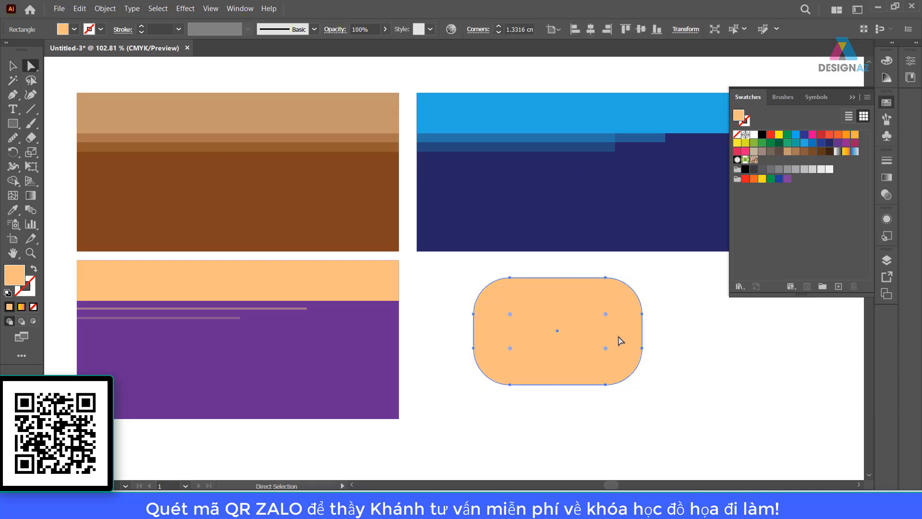
mouse_move(608, 317)
left_mouse_down()
mouse_move(642, 287)
mouse_move(607, 323)
mouse_move(631, 303)
mouse_move(601, 315)
mouse_move(609, 330)
mouse_move(601, 313)
mouse_move(630, 297)
mouse_move(604, 312)
left_mouse_up()
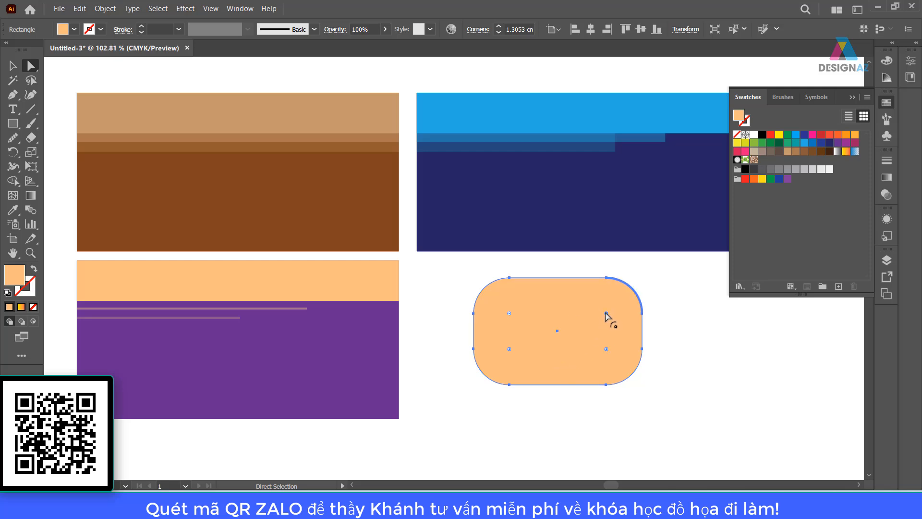
left_click_drag(608, 314, 658, 269)
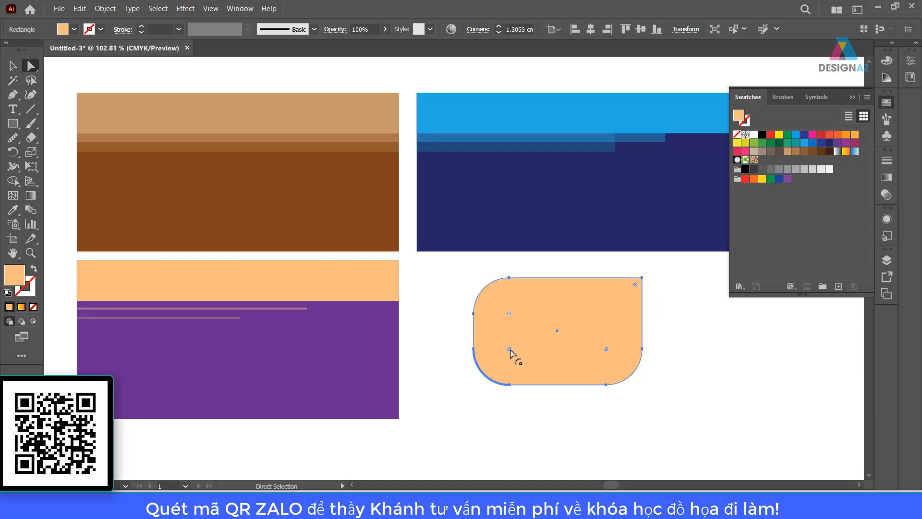
left_click_drag(509, 349, 463, 410)
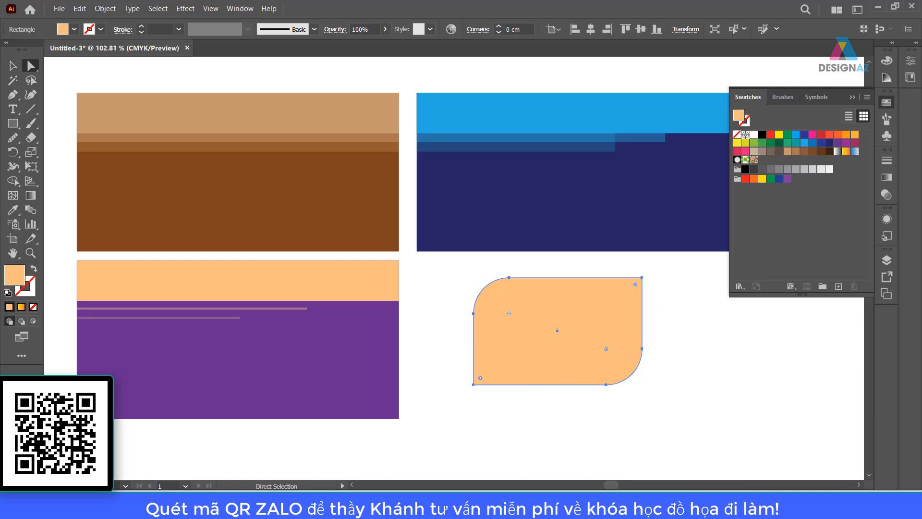
key("ctrl+z")
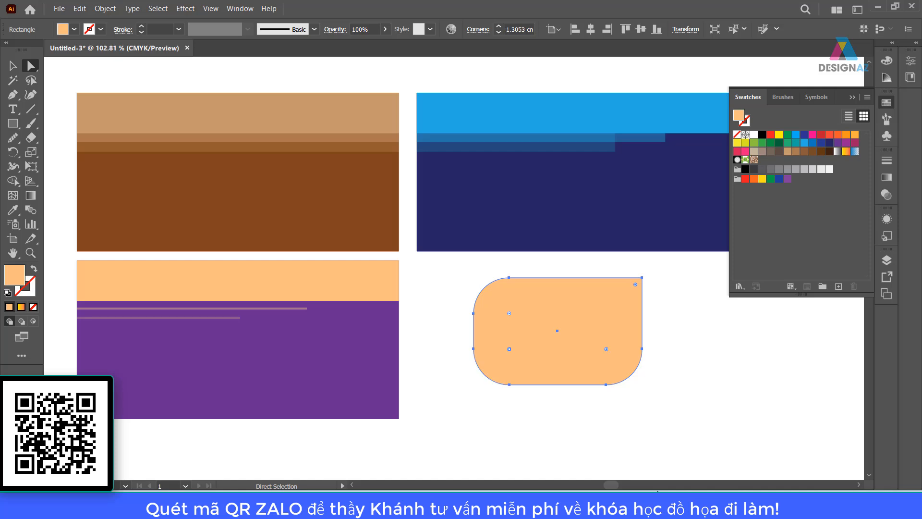
Delete the rounded rectangle and draw a new light orange rectangle about 7.38 by 4.52 cm in the same area
key("v")
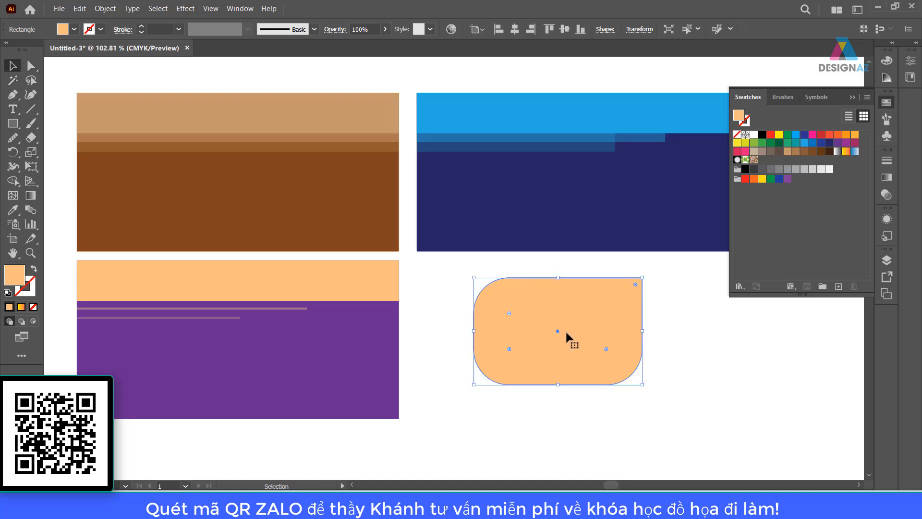
key("Delete")
left_click(32, 66)
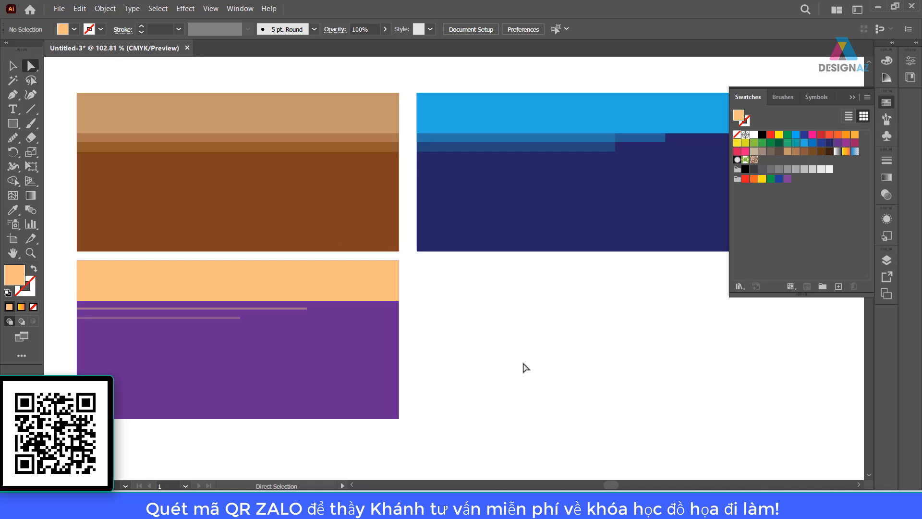
left_click(13, 124)
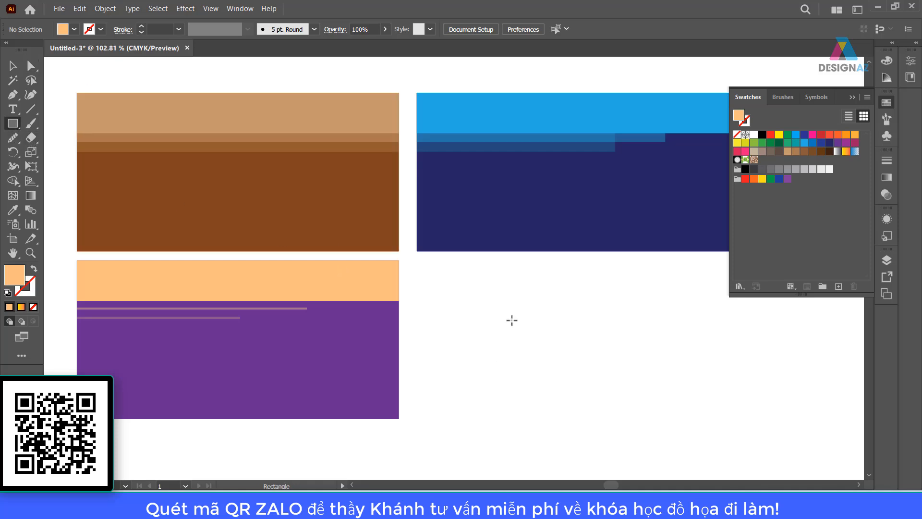
left_click_drag(445, 286, 648, 409)
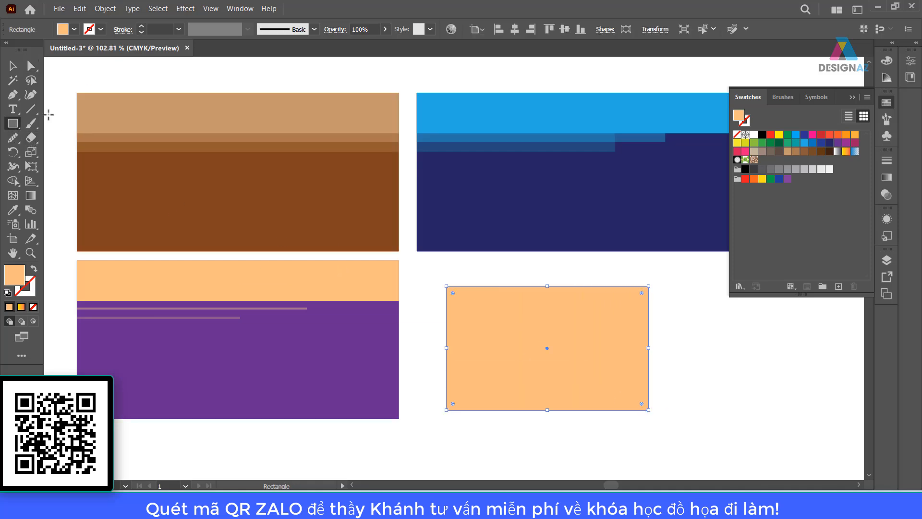
Round all four corners of the new rectangle to a radius of about 1.18 cm
left_click(32, 65)
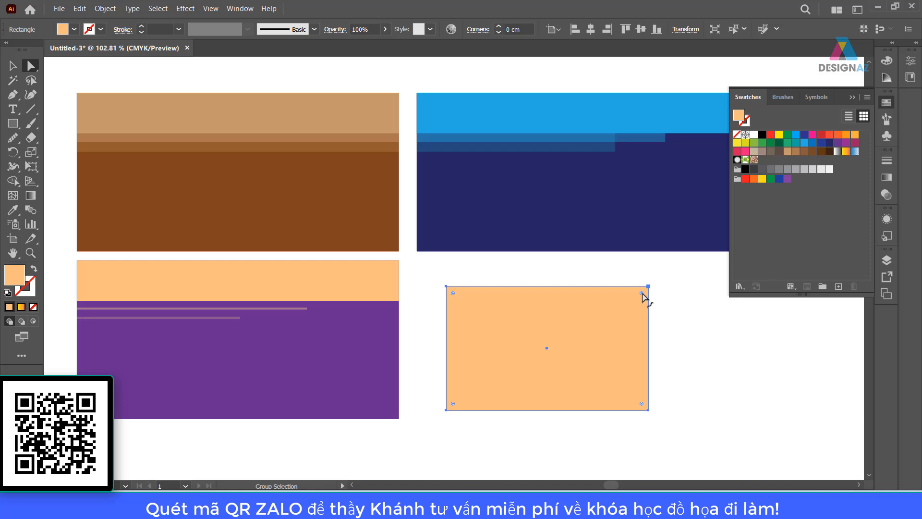
key("a")
left_click_drag(641, 294, 611, 321)
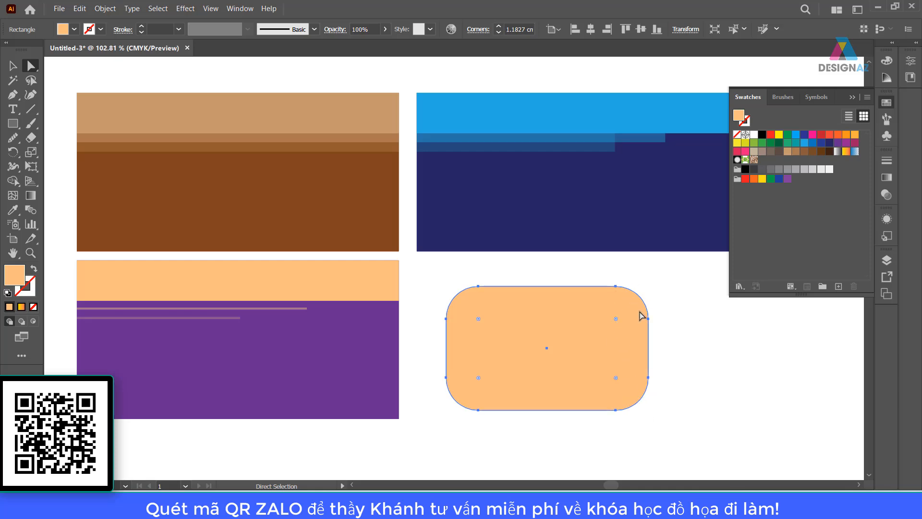
Cycle the rectangle's corner style through inverted round and chamfer, and back to round
left_click(616, 319, "alt")
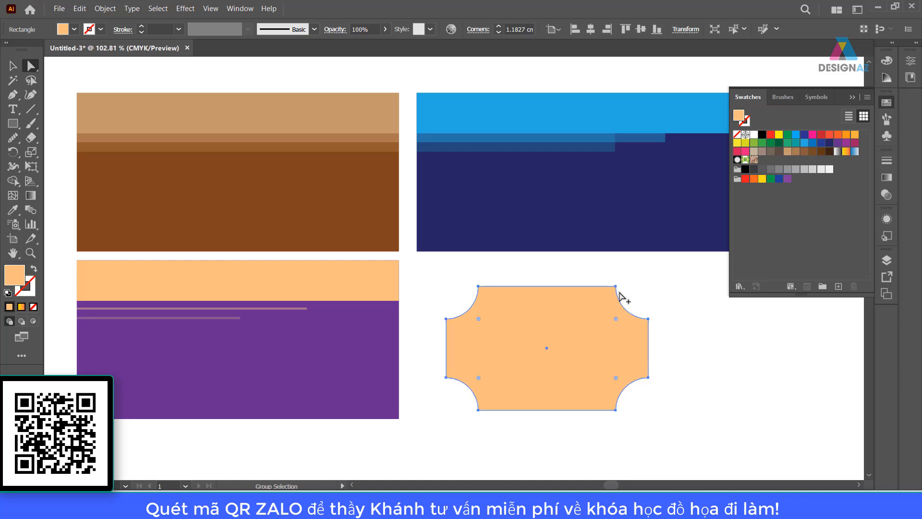
left_click(616, 319, "alt")
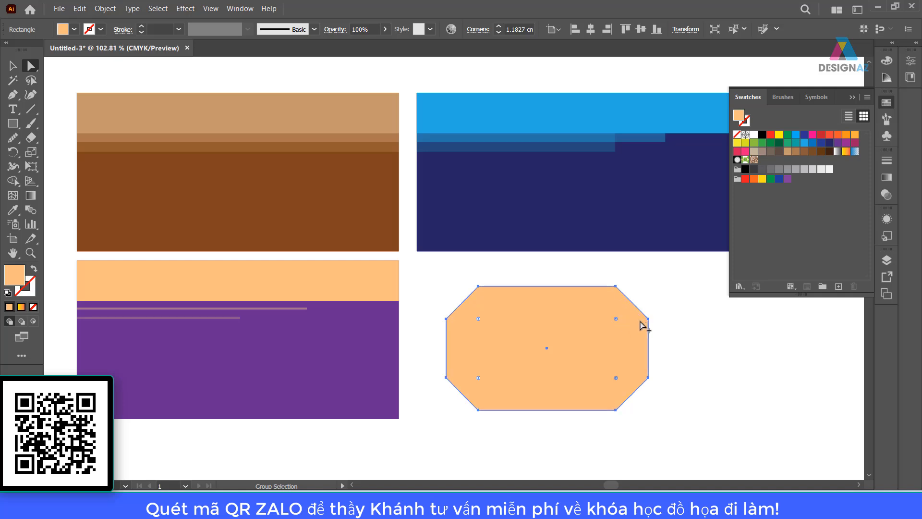
left_click(617, 320, "alt")
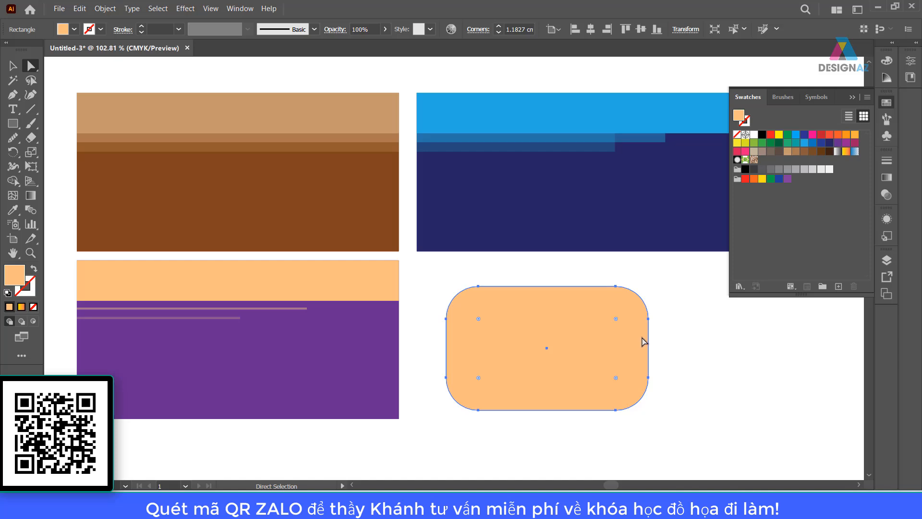
Square off the rectangle's upper-right and lower-left corners individually, keeping the other two corners rounded
mouse_move(675, 272)
left_mouse_down()
mouse_move(603, 331)
mouse_move(620, 334)
mouse_move(628, 312)
mouse_move(681, 284)
left_mouse_up()
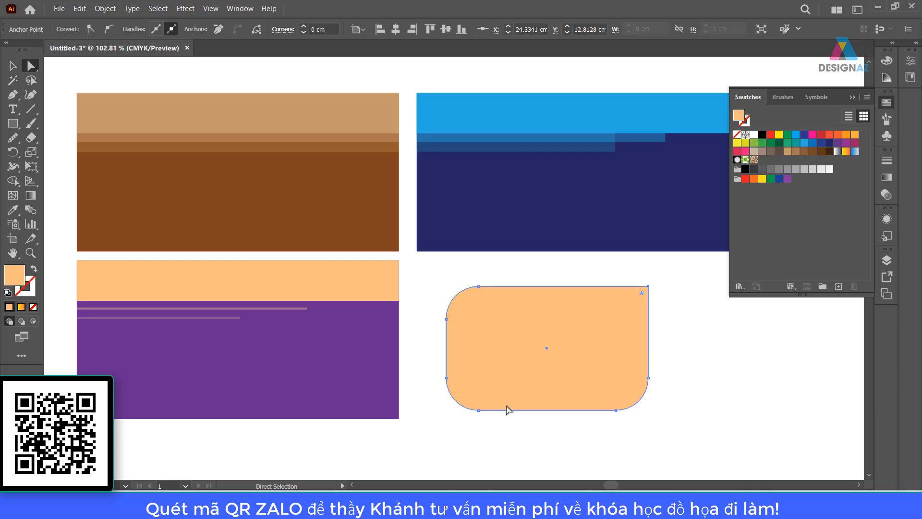
left_click_drag(474, 427, 506, 432)
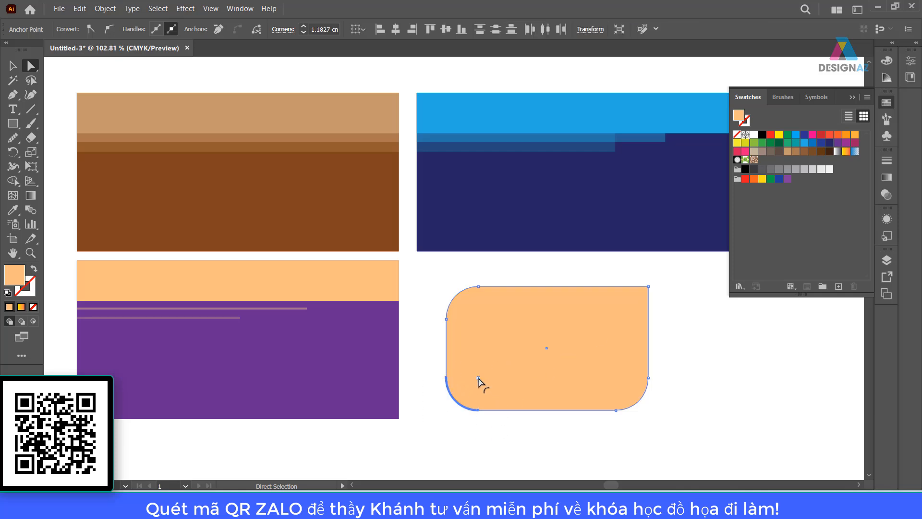
left_click_drag(478, 381, 423, 442)
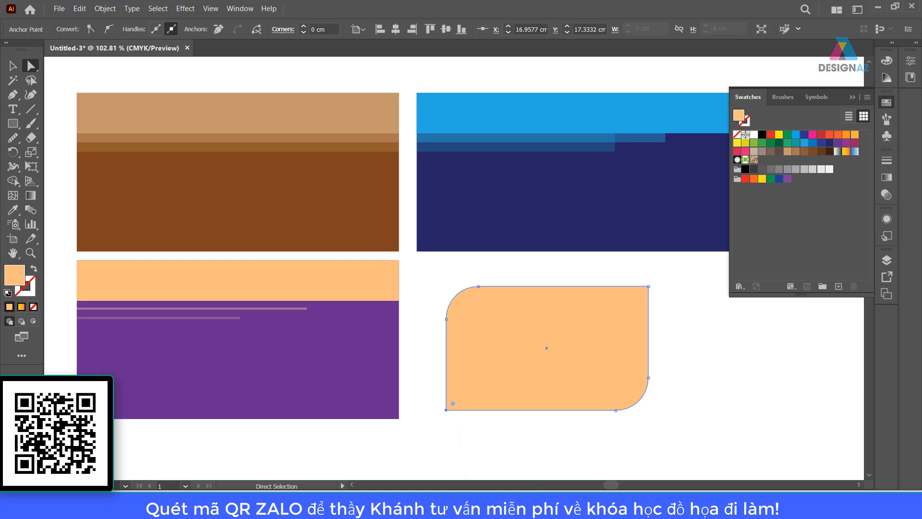
key("v")
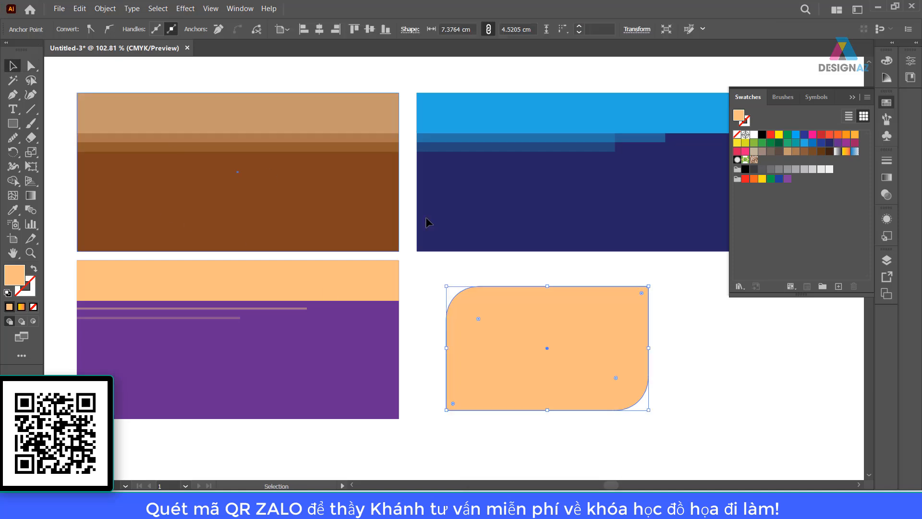
Draw a tall rectangle to the right of the rounded shape and move its upper-right anchor horizontally outward to about X 33.66 cm
scroll(555, 305, "right", 10)
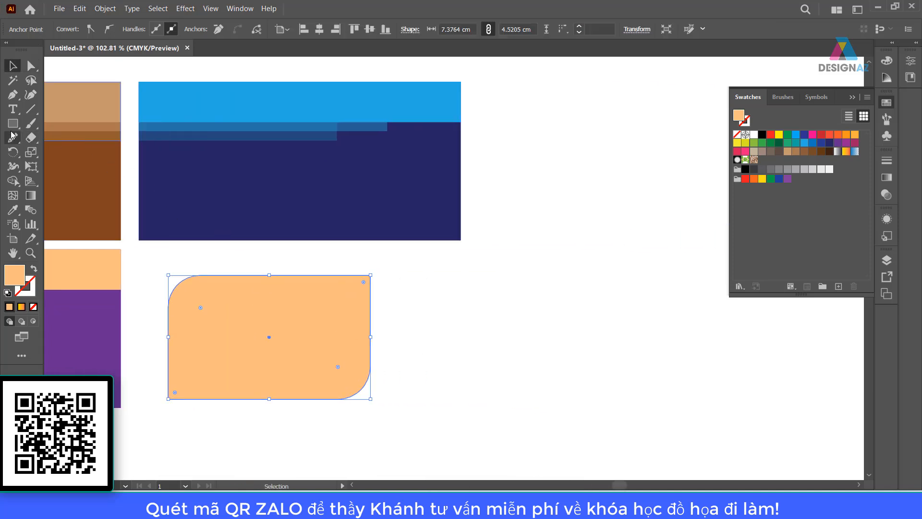
left_click(13, 123)
left_click_drag(468, 270, 569, 399)
left_click(31, 65)
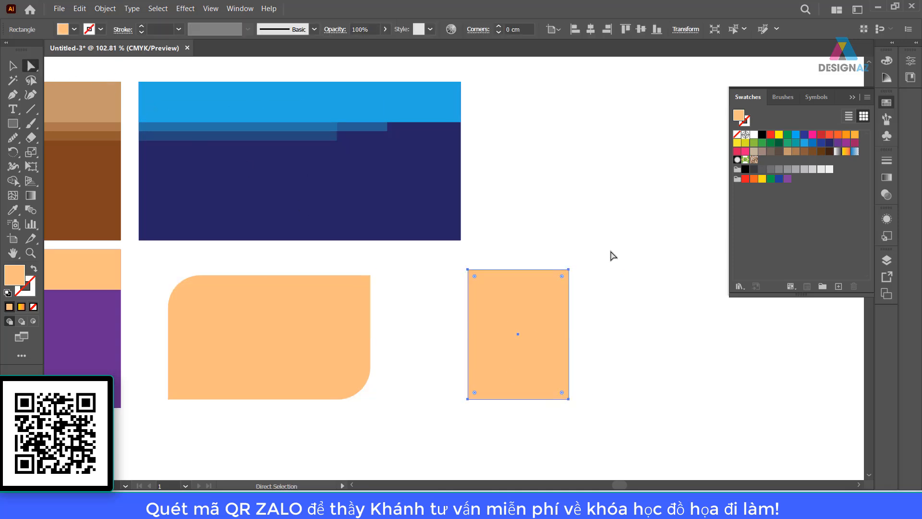
left_click_drag(568, 247, 609, 300)
left_click_drag(568, 270, 627, 271)
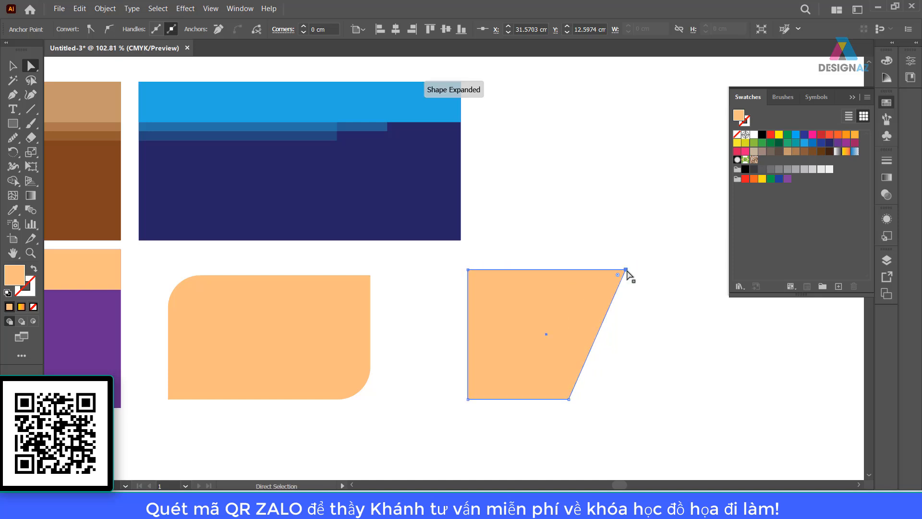
Draw another rectangle right of the slanted shape and shift its two upper anchors right, making a parallelogram about 9.16 by 4.59 cm
left_click_drag(662, 348, 483, 309)
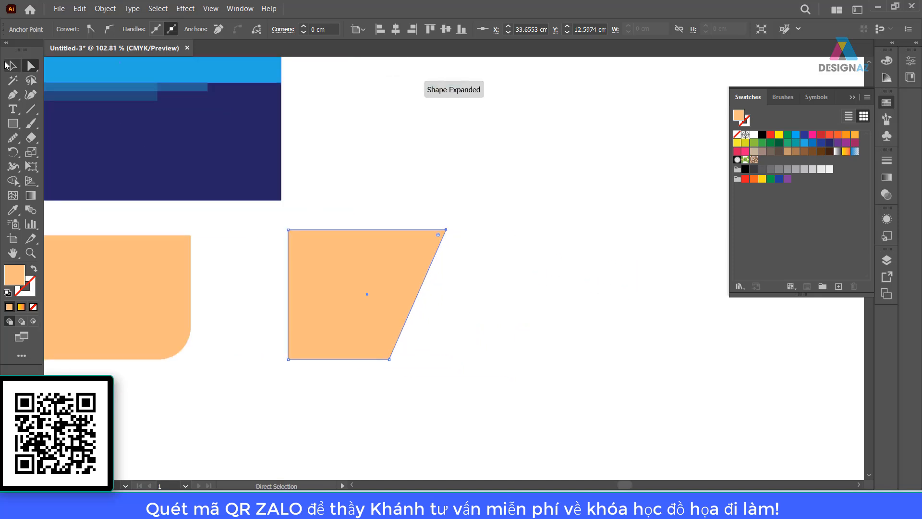
left_click(13, 123)
mouse_move(501, 228)
left_mouse_down()
mouse_move(701, 360)
mouse_move(656, 361)
left_mouse_up()
left_click_drag(678, 337, 566, 330)
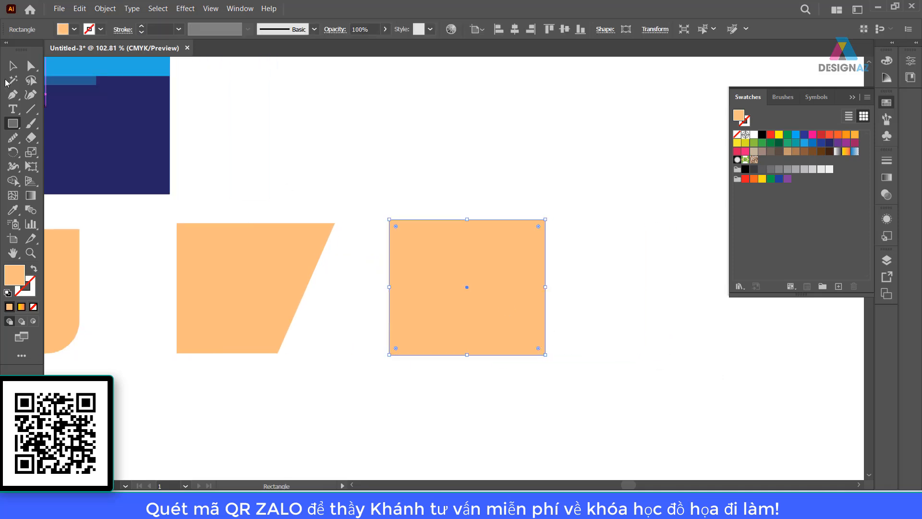
key("a")
left_click_drag(377, 198, 639, 230)
left_click_drag(541, 256, 827, 155)
left_click_drag(401, 264, 435, 248)
Draw a rectangle below the rounded shape and shift its two upper anchors to the right to form a parallelogram
left_click(11, 123)
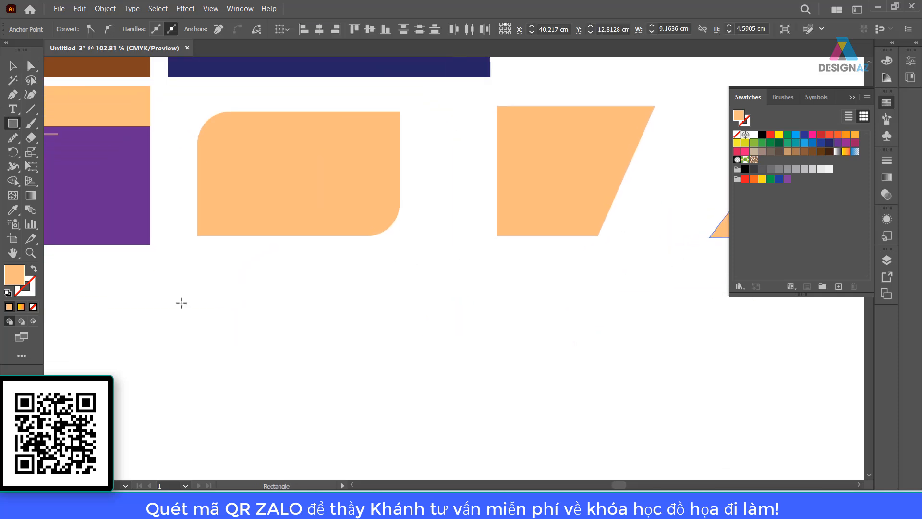
mouse_move(201, 299)
left_mouse_down()
mouse_move(320, 432)
mouse_move(361, 430)
left_mouse_up()
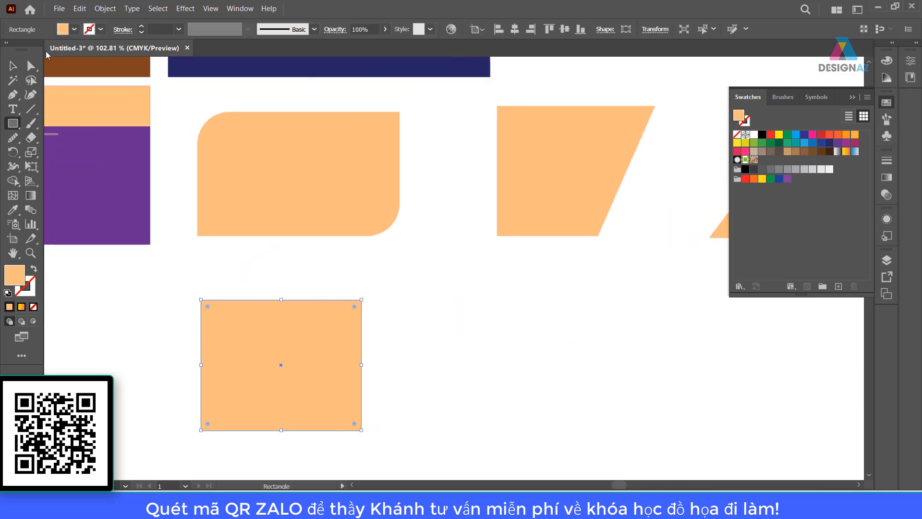
left_click(30, 65)
left_click_drag(178, 284, 410, 347)
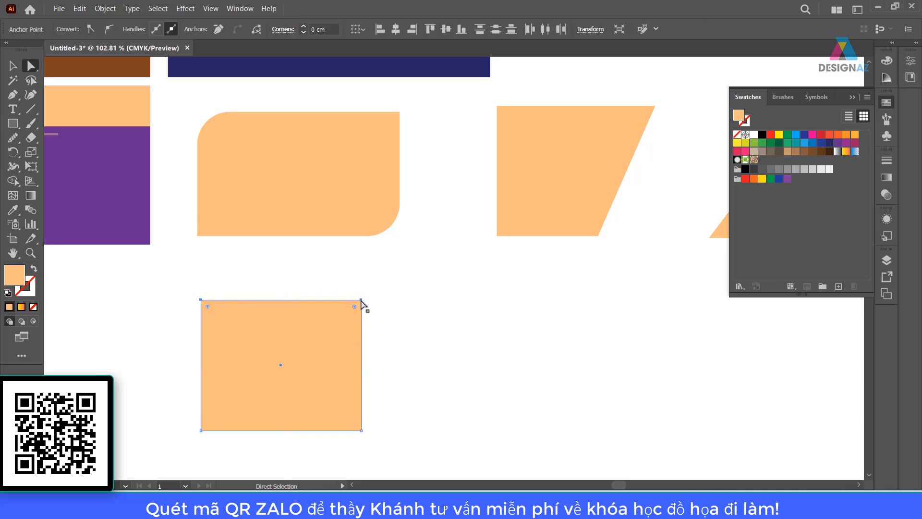
left_click_drag(362, 301, 438, 297)
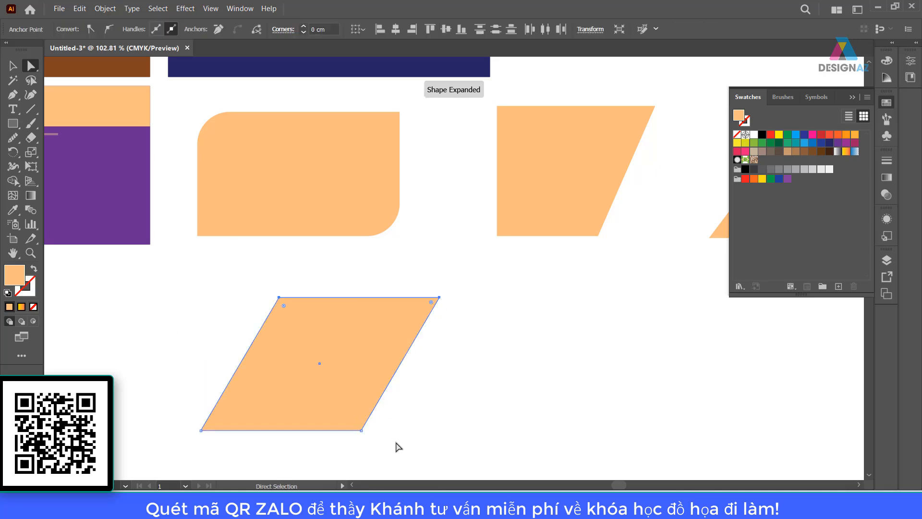
Round only the lower-right corner of the new parallelogram to a radius of about 1.48 cm
left_click_drag(369, 430, 342, 391)
key("ctrl+z")
left_click_drag(395, 423, 338, 390)
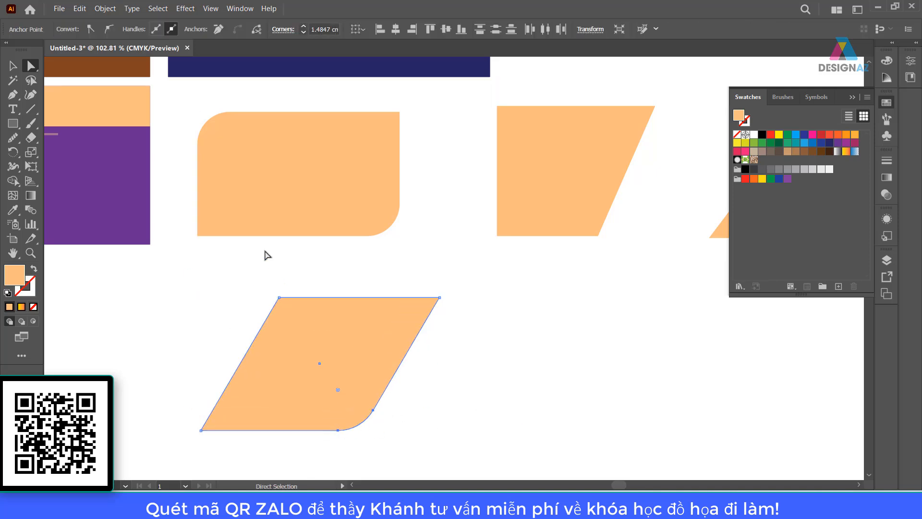
Round the parallelogram's upper-left corner to a radius of about 1.62 cm
left_click_drag(254, 264, 336, 349)
left_click_drag(283, 309, 308, 344)
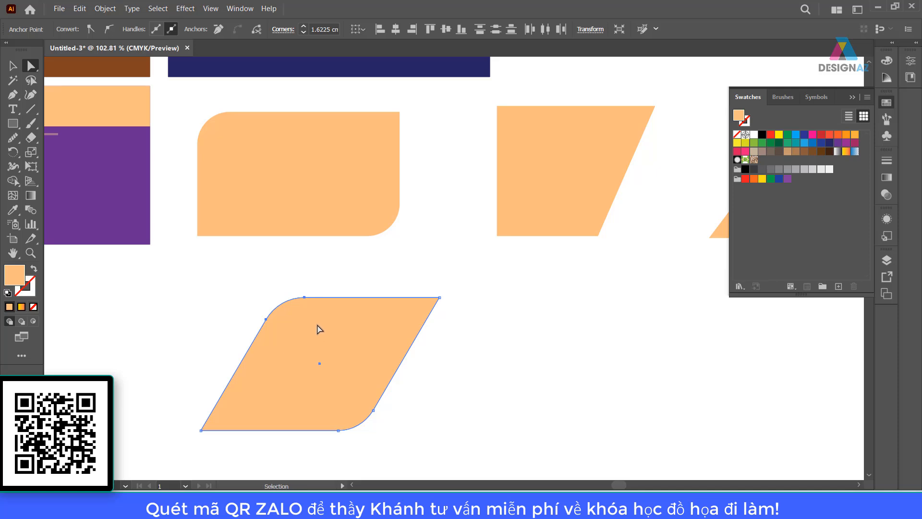
Draw two overlapping squares in the empty area right of the blue design and fill the front one with dark blue
key("ctrl+minus")
key("ctrl+minus")
key("ctrl+minus")
key("ctrl+minus")
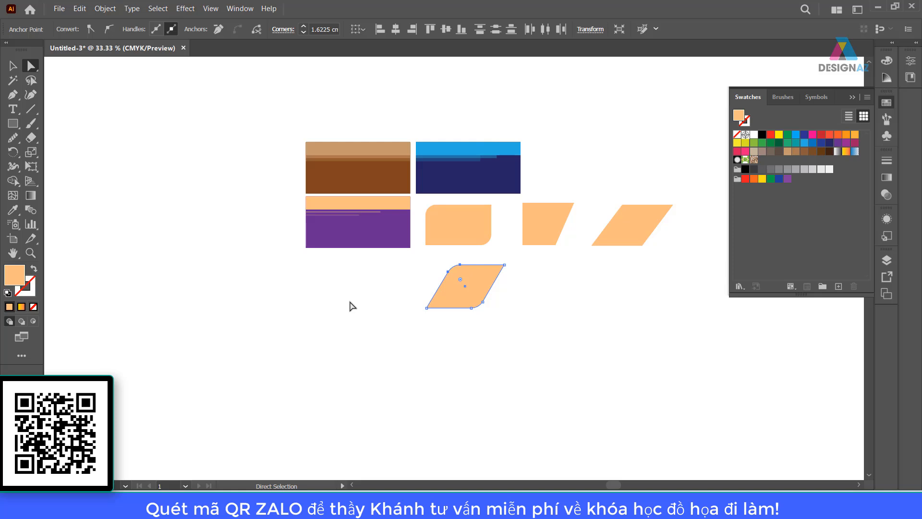
key("ctrl+equal")
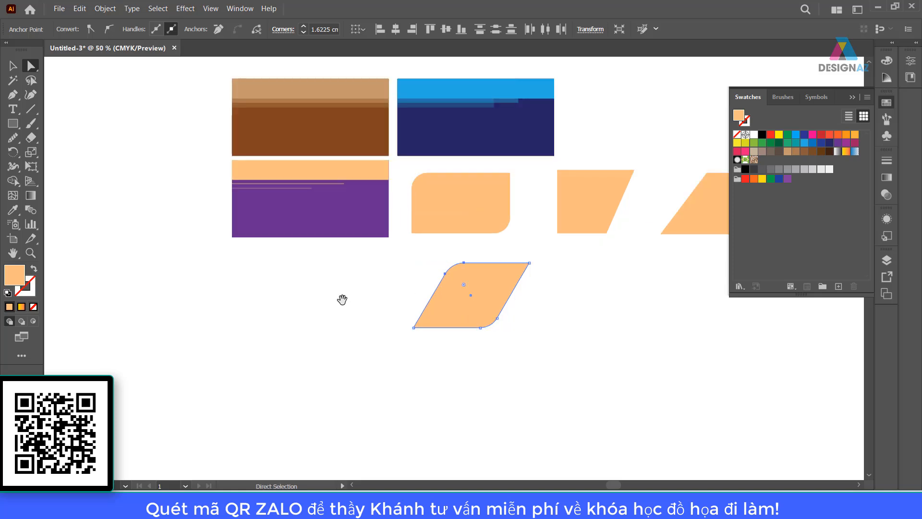
left_click_drag(424, 221, 319, 292)
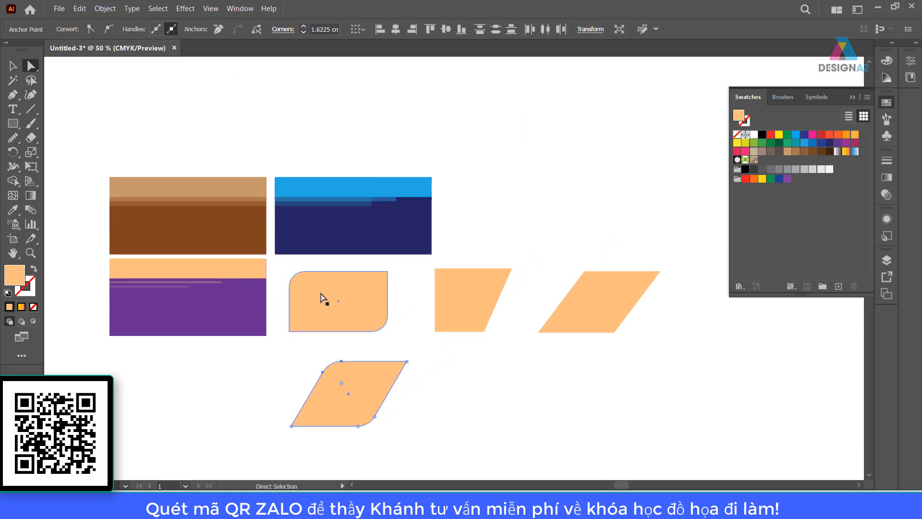
key("z")
left_click_drag(436, 135, 611, 229)
left_click_drag(650, 319, 433, 247)
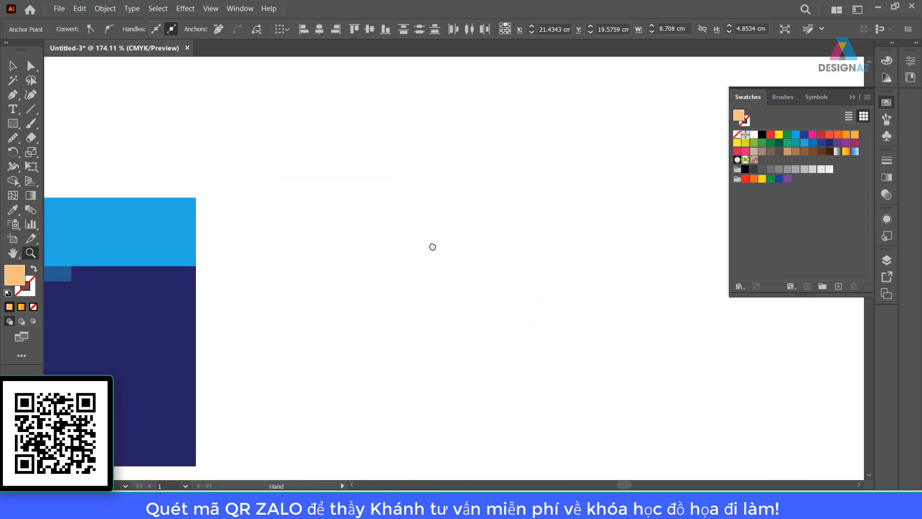
left_click(19, 127)
left_click_drag(333, 178, 544, 310)
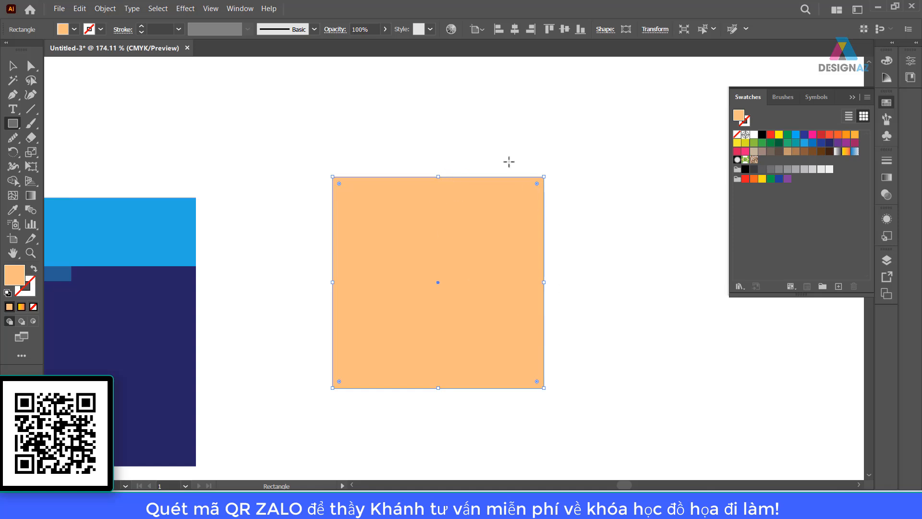
left_click_drag(462, 105, 655, 297)
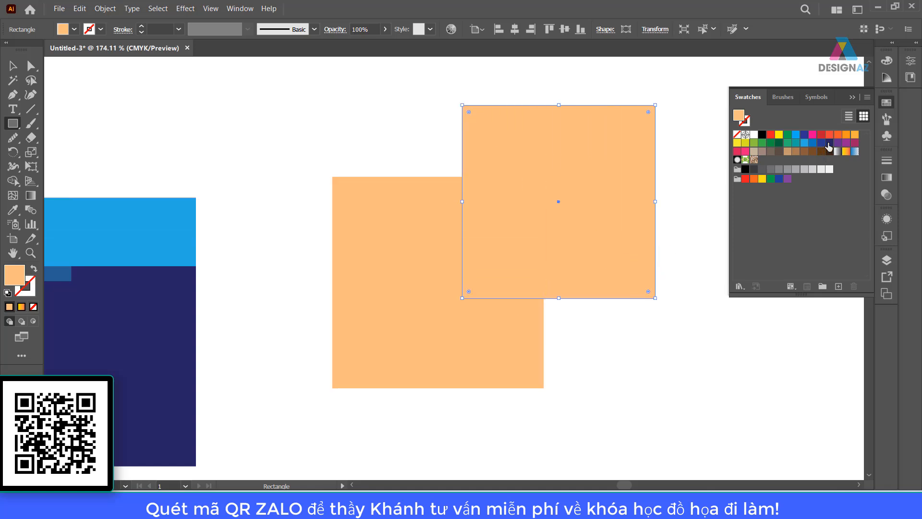
left_click(821, 143)
Draw a smaller square overlapping the upper-left parts of both squares and fill it with light green
left_click_drag(383, 122, 494, 202)
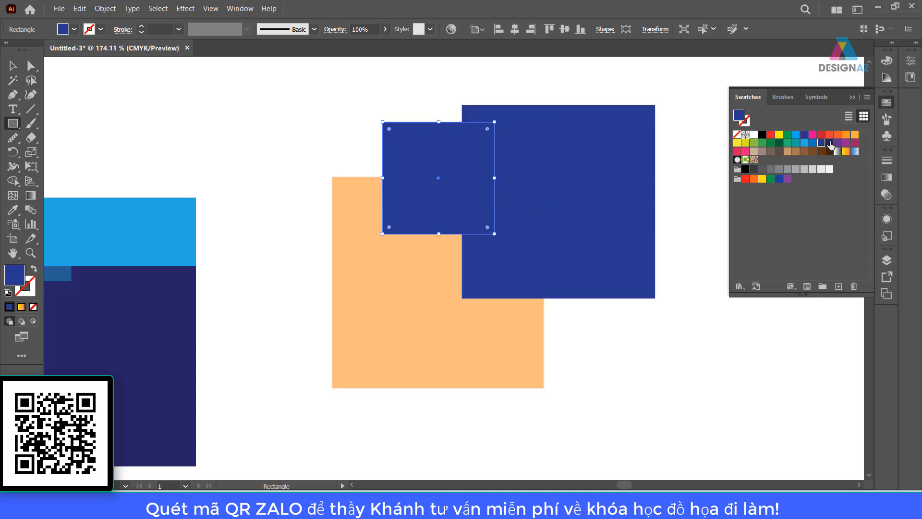
left_click(762, 142)
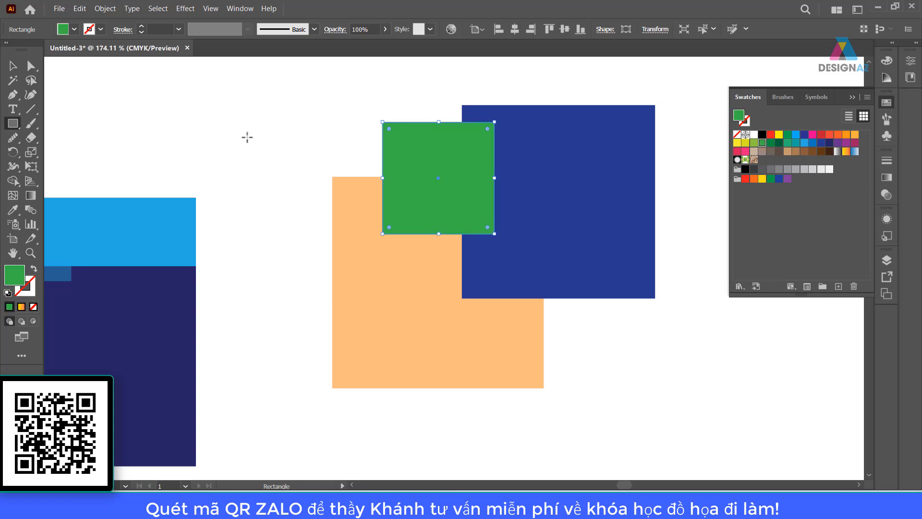
left_click(753, 142)
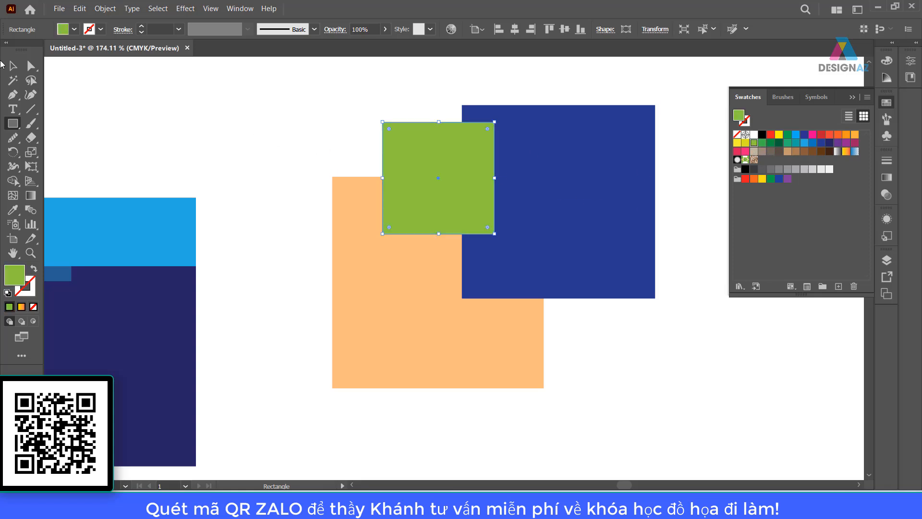
Shift the large peach square slightly to the right and fill it with orange
left_click(15, 68)
left_click_drag(428, 315, 430, 342)
left_click(838, 136)
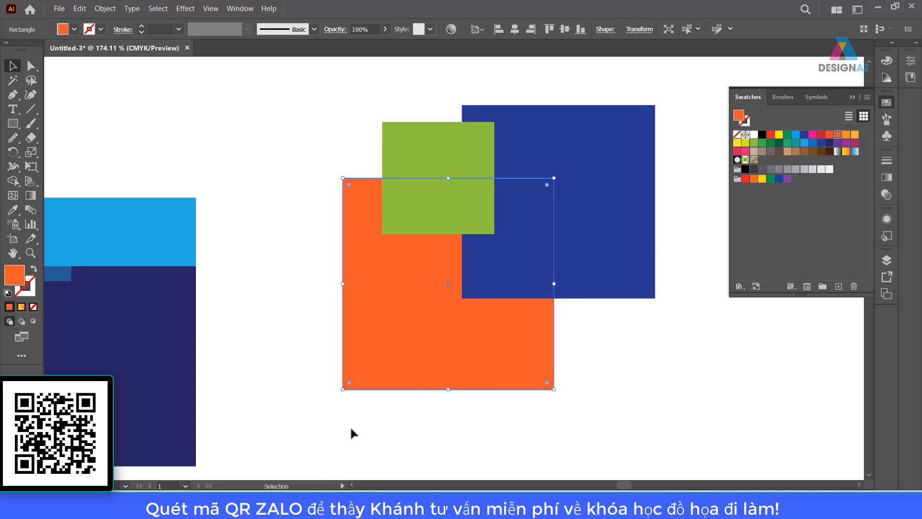
Delete the three banded designs and all the peach practice shapes, keeping only the three overlapping squares
key("ctrl+minus")
key("ctrl+minus")
key("ctrl+minus")
key("ctrl+minus")
key("ctrl+minus")
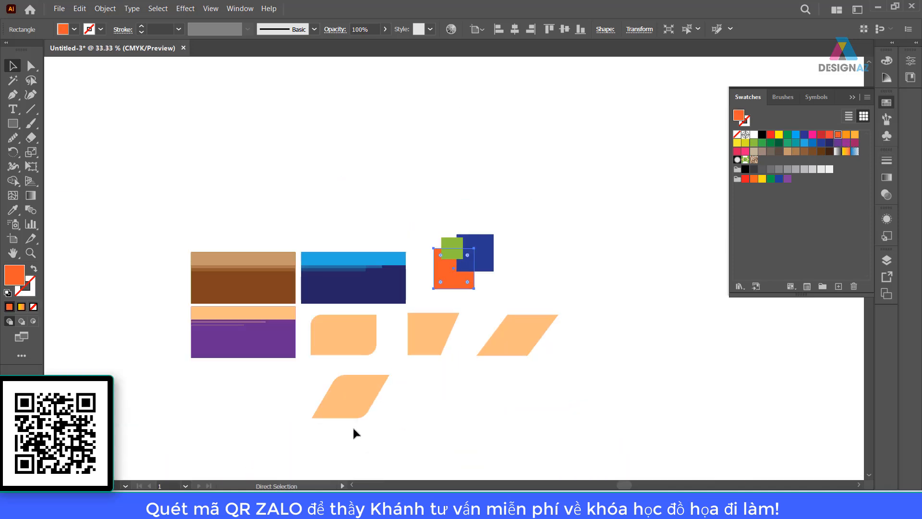
left_click_drag(163, 243, 365, 426)
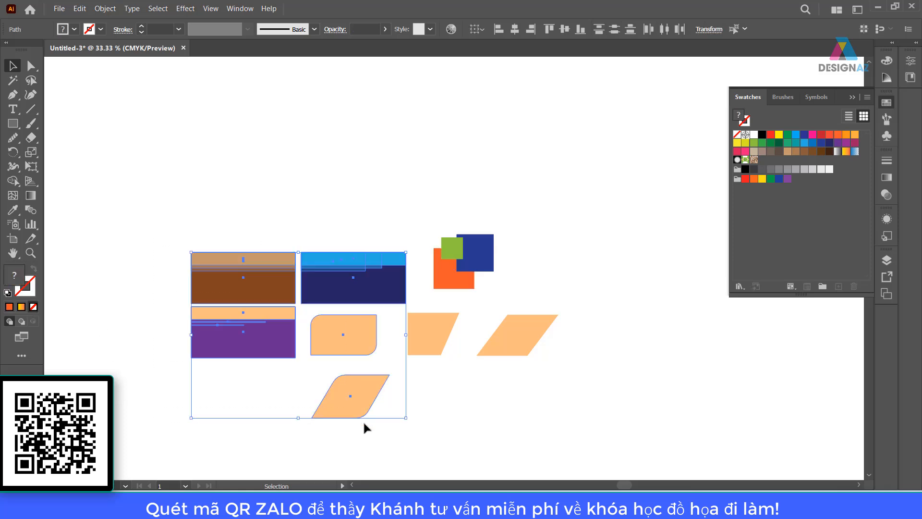
key("Delete")
left_click_drag(311, 400, 615, 320)
key("Delete")
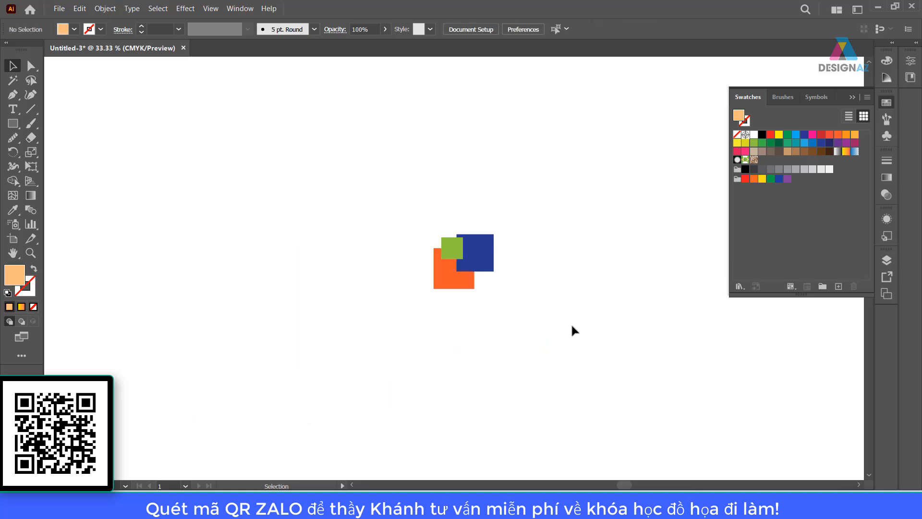
Select the small green square lying on top of the orange and blue squares
key("z")
left_click_drag(434, 215, 636, 346)
left_click_drag(595, 381, 447, 246)
key("v")
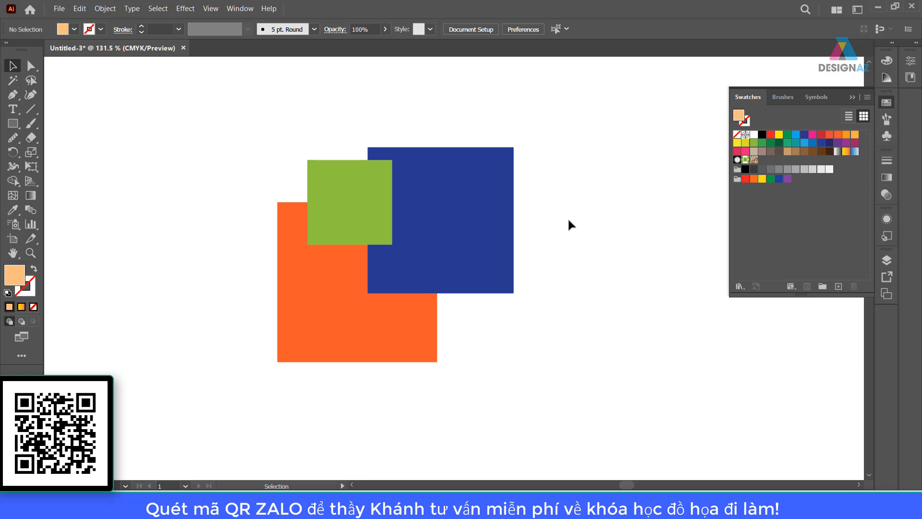
left_click(378, 196)
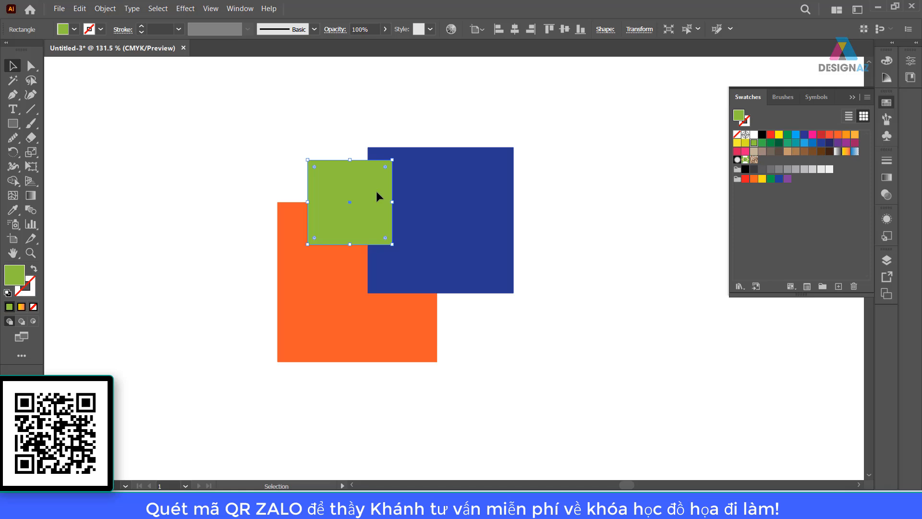
key("a")
key("ctrl+1")
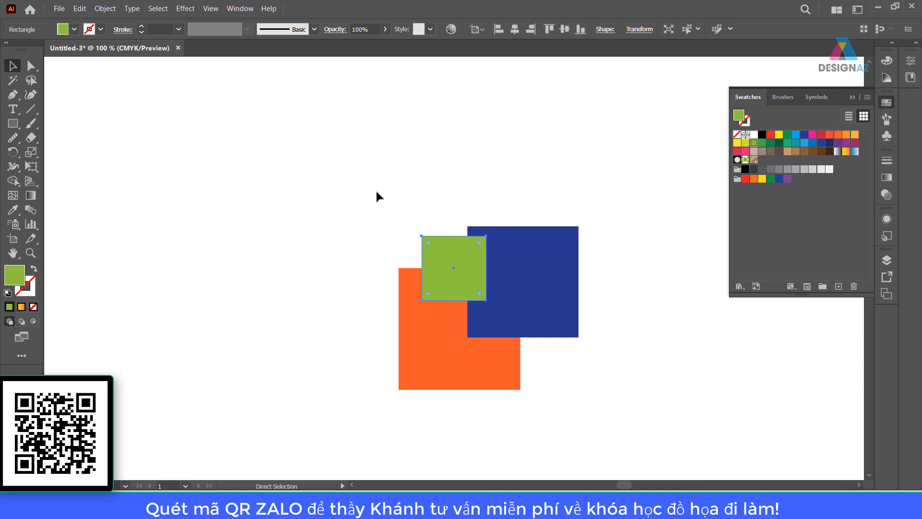
key("v")
scroll(617, 383, "up", 1)
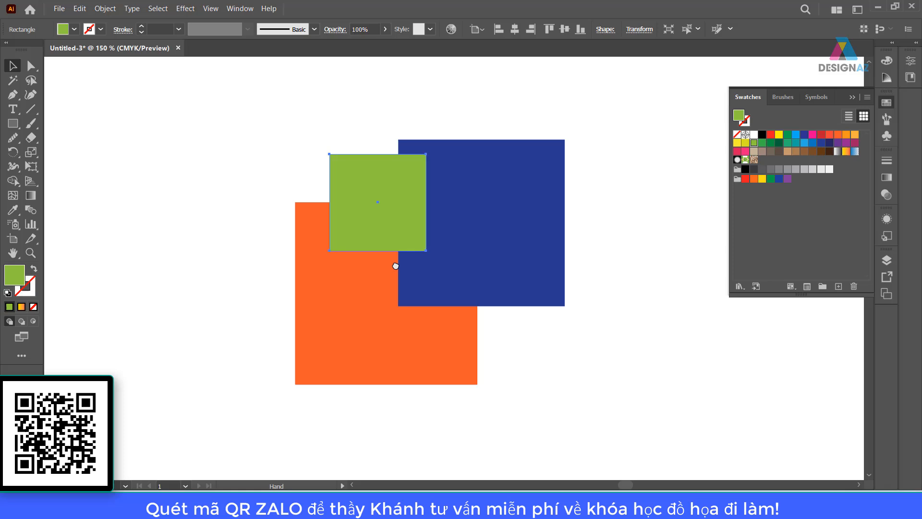
left_click(615, 378)
left_click(354, 206)
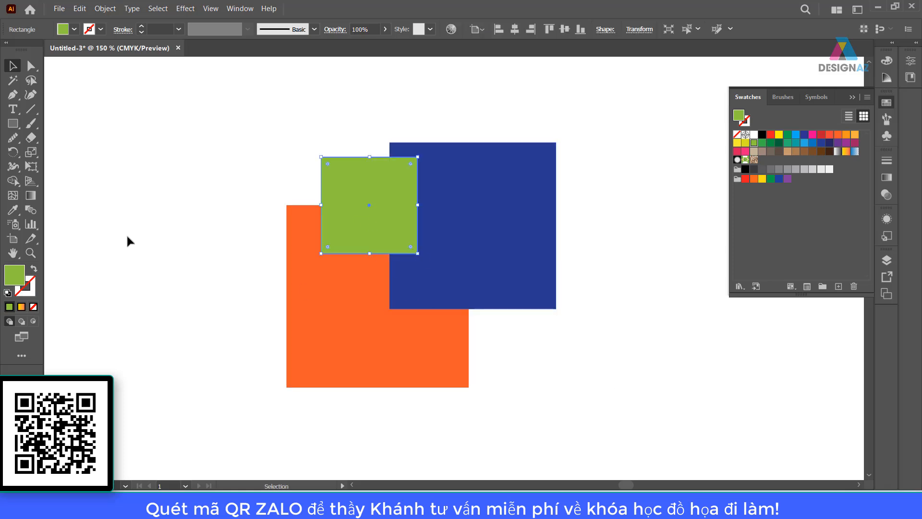
Try painting bracket-shaped strokes on either side of the squares with the Paintbrush, undoing each one
left_click(30, 123)
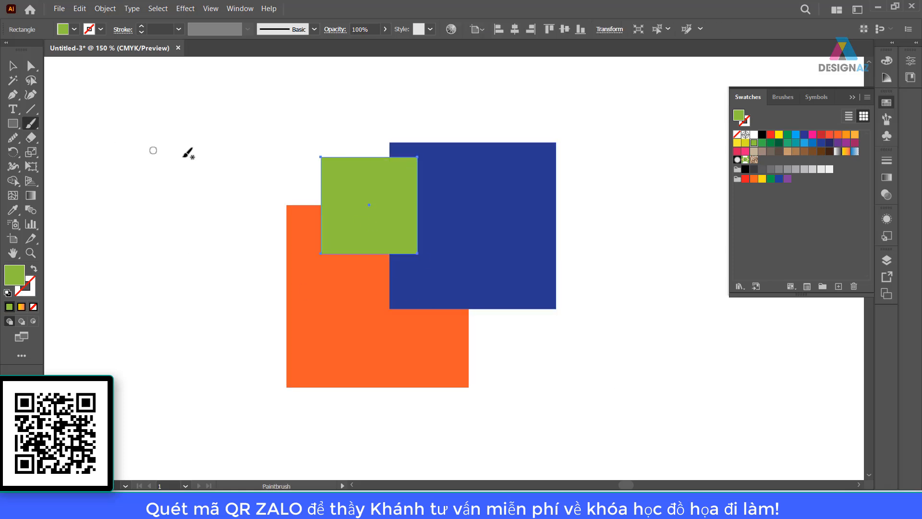
mouse_move(185, 156)
left_mouse_down()
mouse_move(127, 149)
mouse_move(128, 300)
mouse_move(192, 314)
left_mouse_up()
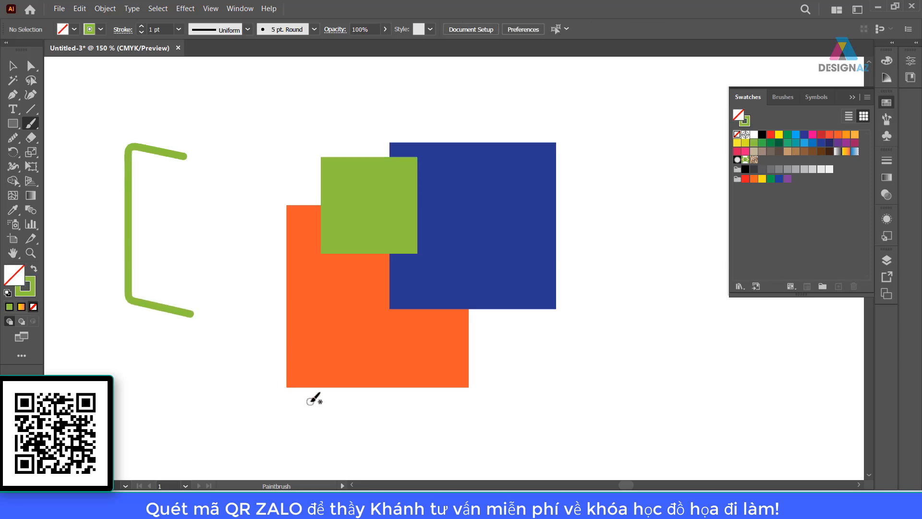
key("ctrl+z")
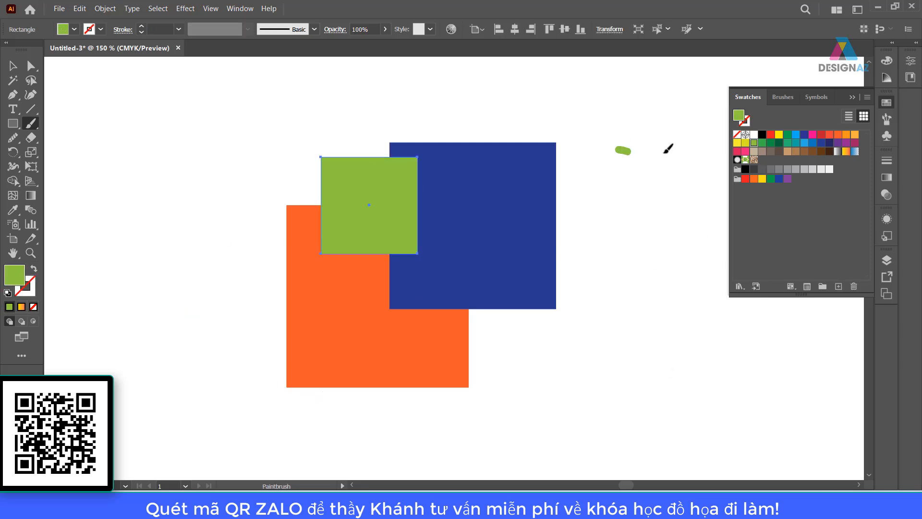
mouse_move(664, 152)
left_mouse_down()
mouse_move(679, 346)
mouse_move(634, 349)
left_mouse_up()
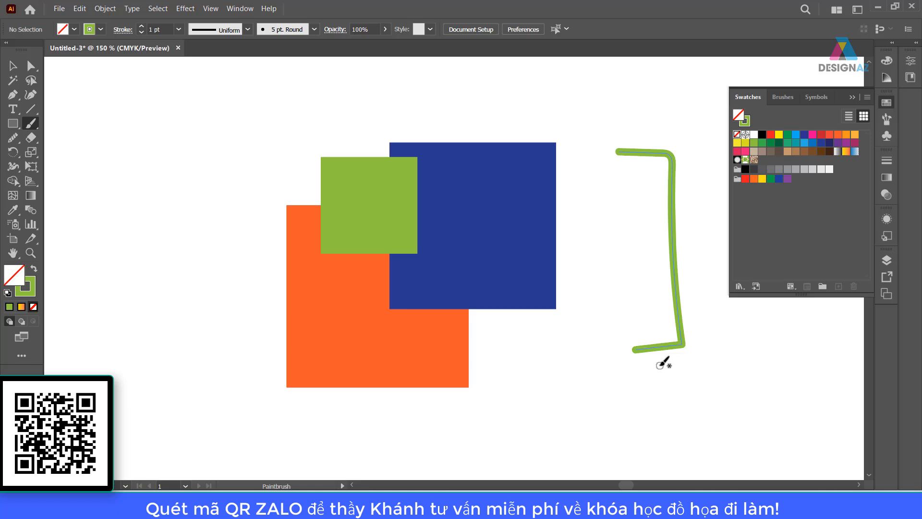
key("ctrl+z")
Send the green square backward one level at a time, behind the blue square and behind the orange one
left_click(13, 66)
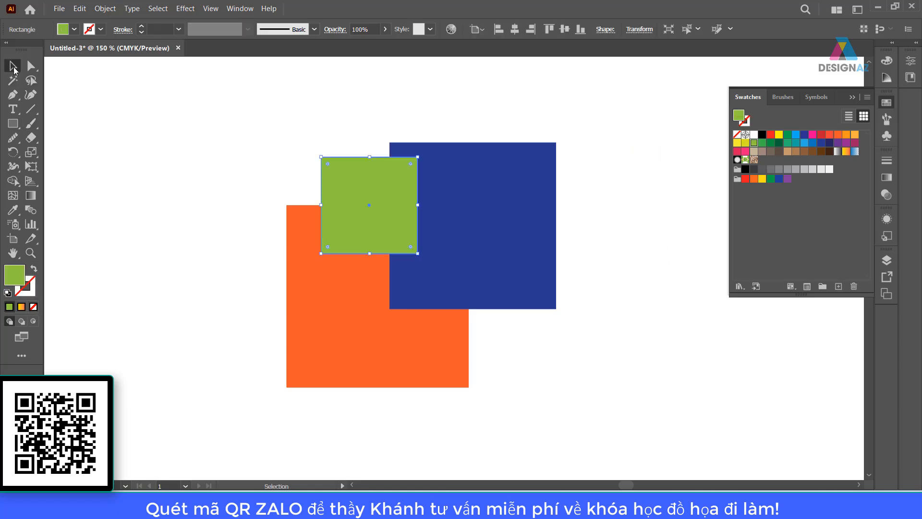
left_click(120, 189)
left_click(370, 201)
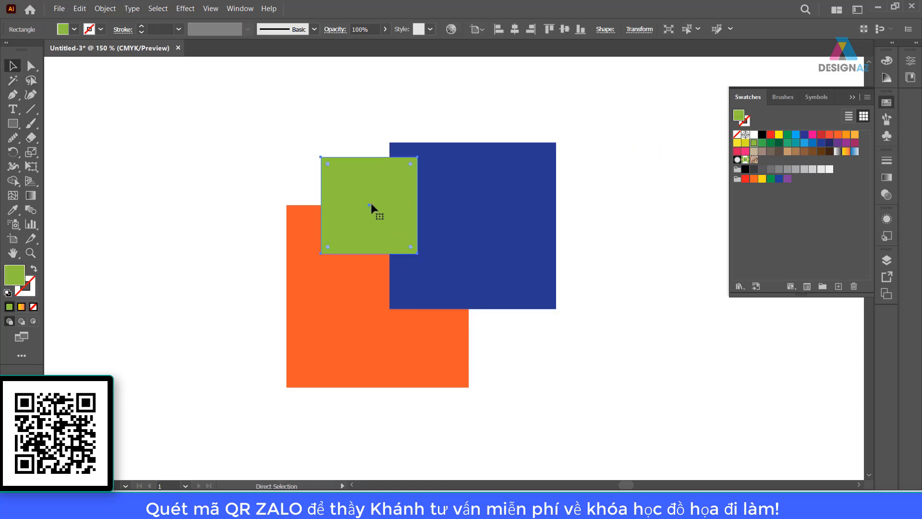
key("ctrl+bracketleft")
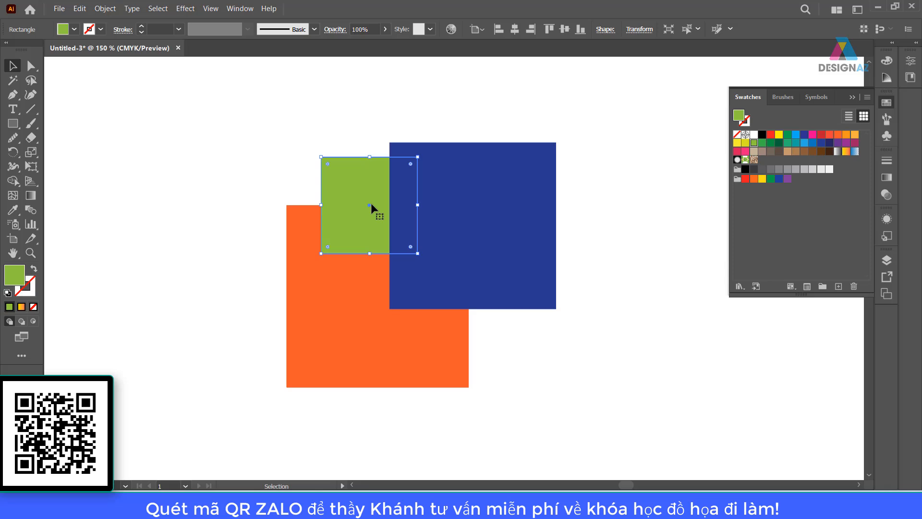
key("ctrl")
key("ctrl+bracketleft")
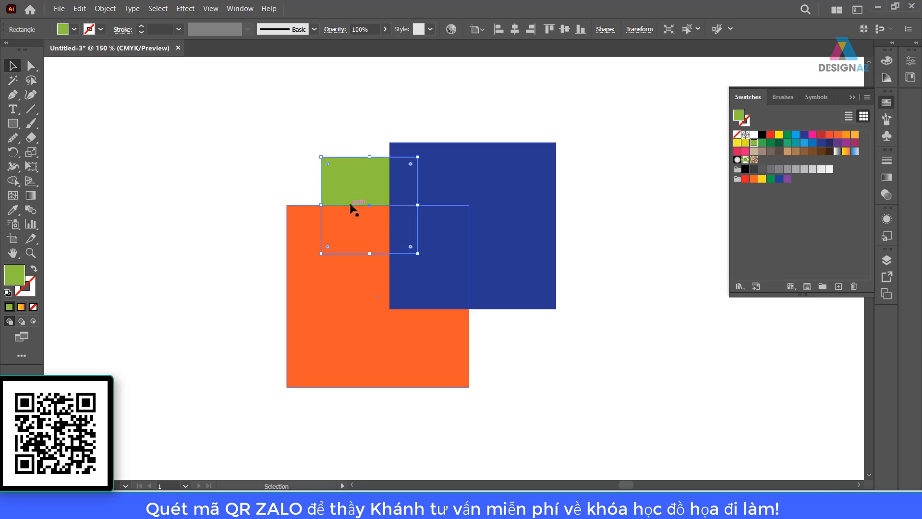
key("ctrl")
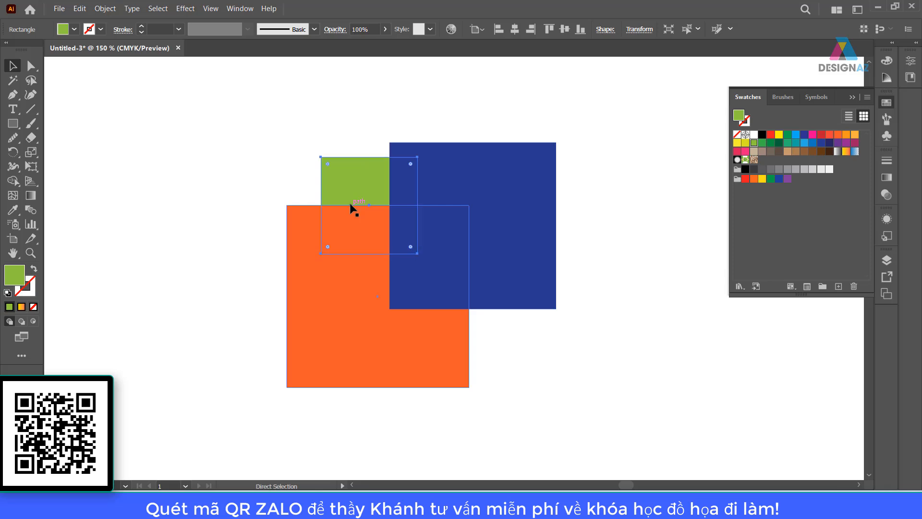
Bring the green square forward two levels above the others, repeat the two-level send backward and bring forward once, and deselect it
key("ctrl+bracketright")
key("ctrl+bracketright")
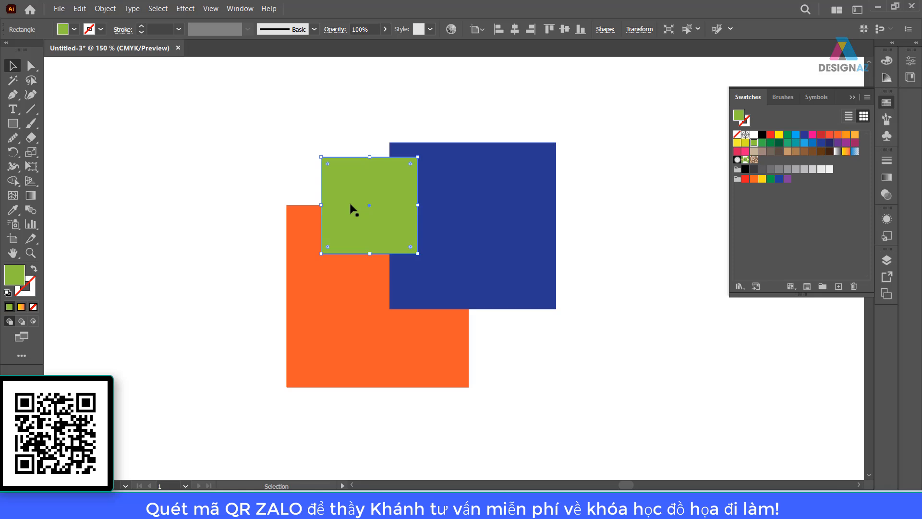
key("ctrl+bracketleft")
key("ctrl+bracketleft")
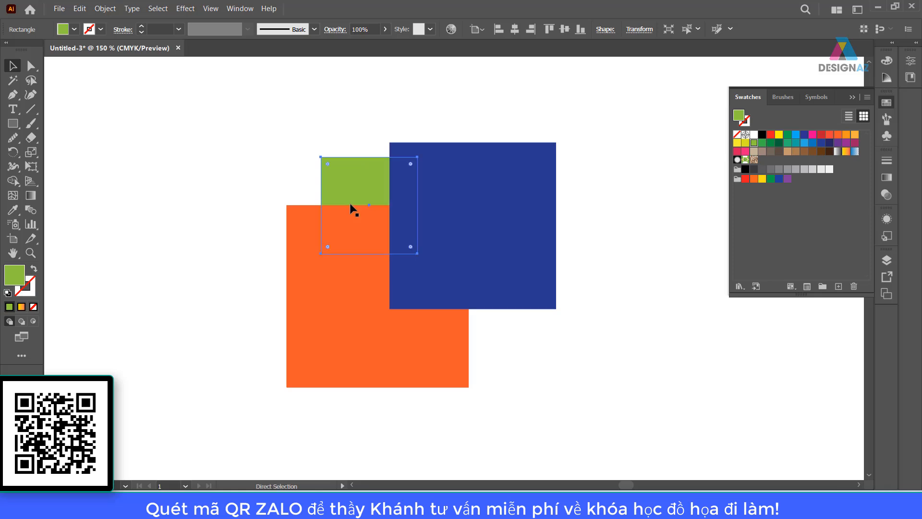
key("ctrl+bracketright")
key("ctrl+bracketright")
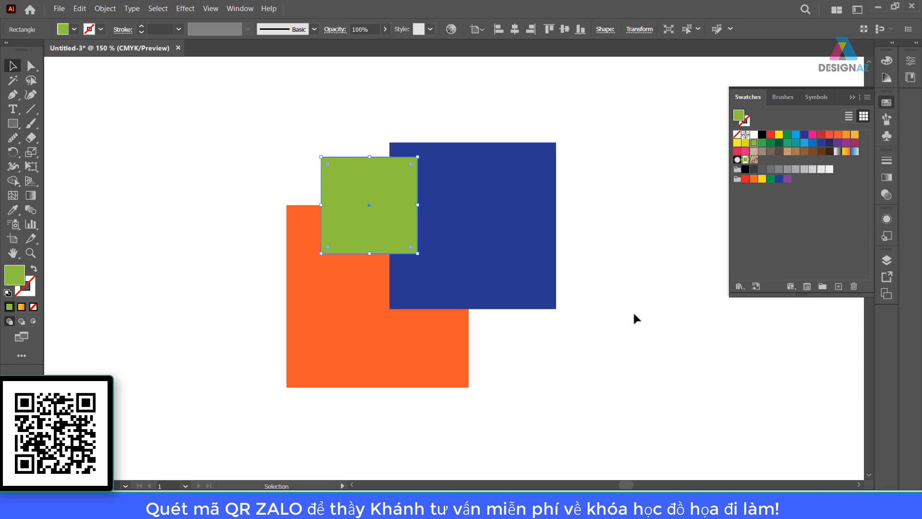
left_click(636, 318)
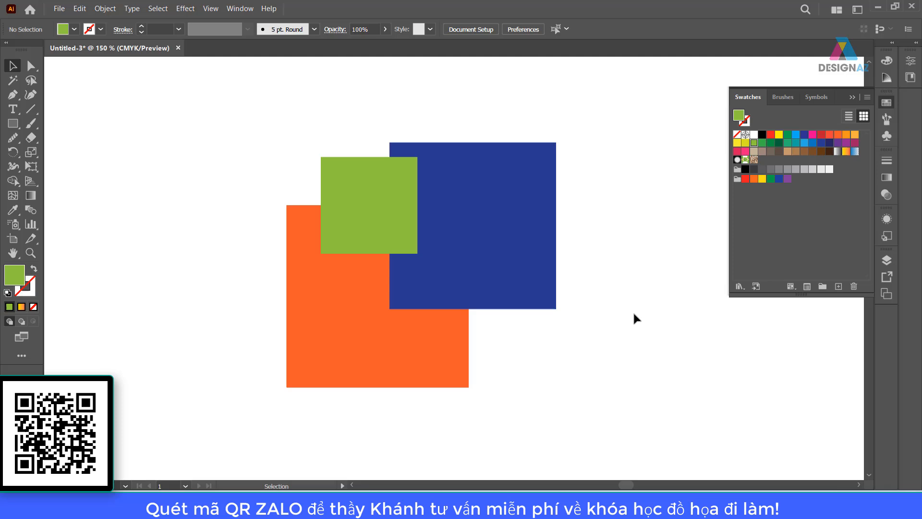
Send the green square straight to the back of the stack, behind both other squares, in a single operation
left_click(384, 240)
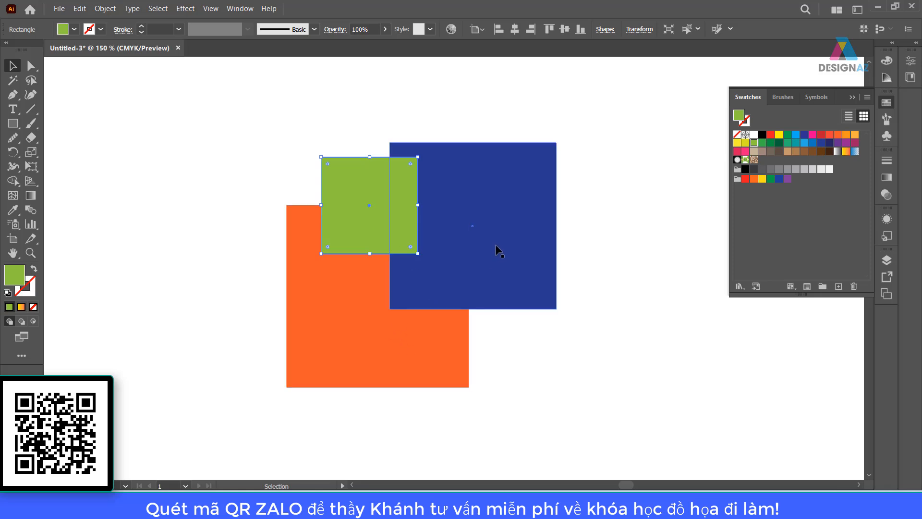
key("ctrl")
key("ctrl+shift+bracketleft")
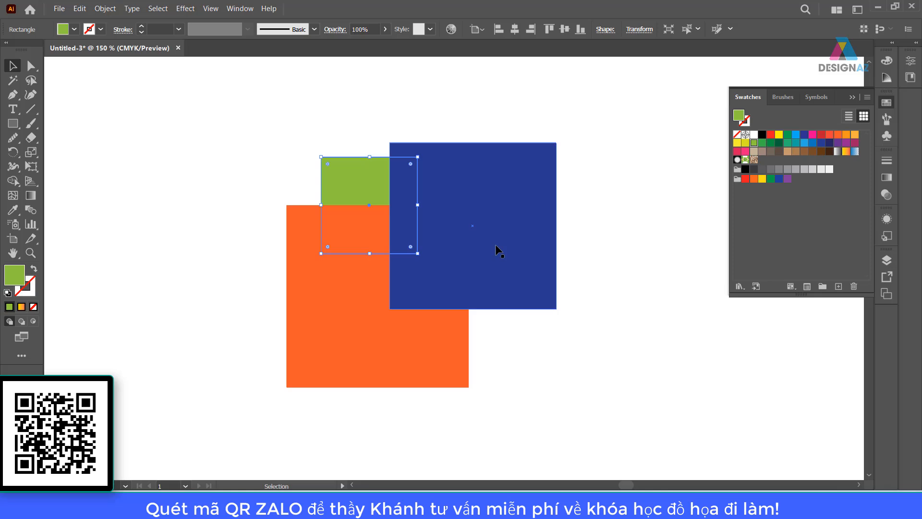
key("ctrl")
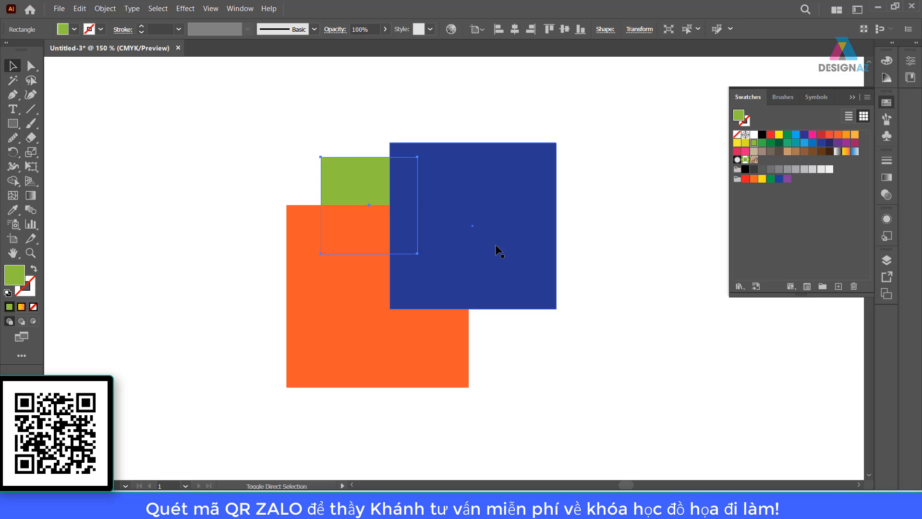
Bring the green square straight to the front in a single operation and select all three squares
key("ctrl+shift+bracketright")
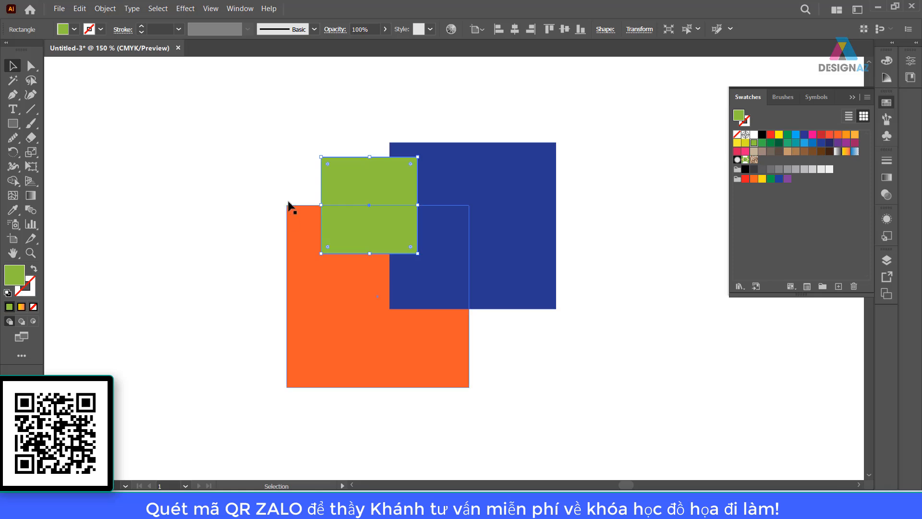
left_click(273, 134)
left_click_drag(344, 214, 589, 390)
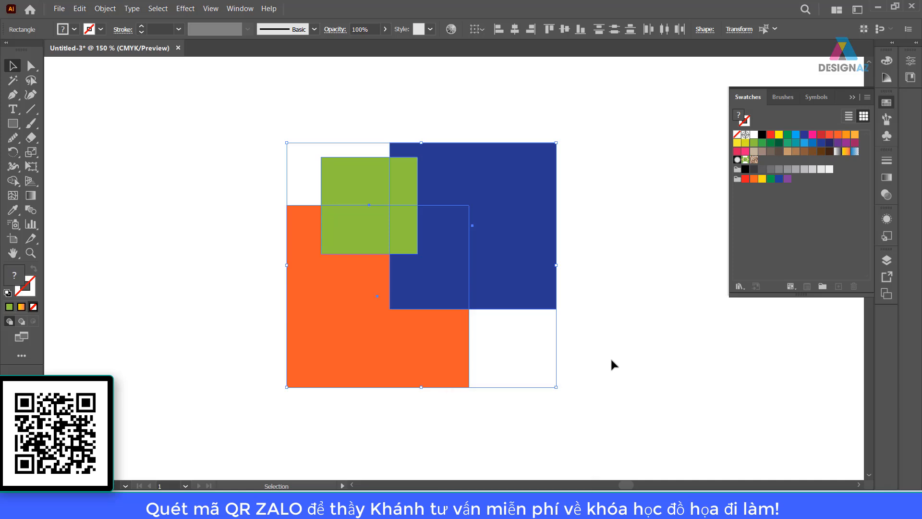
Switch to File Explorer and open the folder "Bài 3 Thiết kế poster áo vests nam" inside "Tư liệu học đồ họa\Học photoshop mới cập nhật" on drive D
key("super+e")
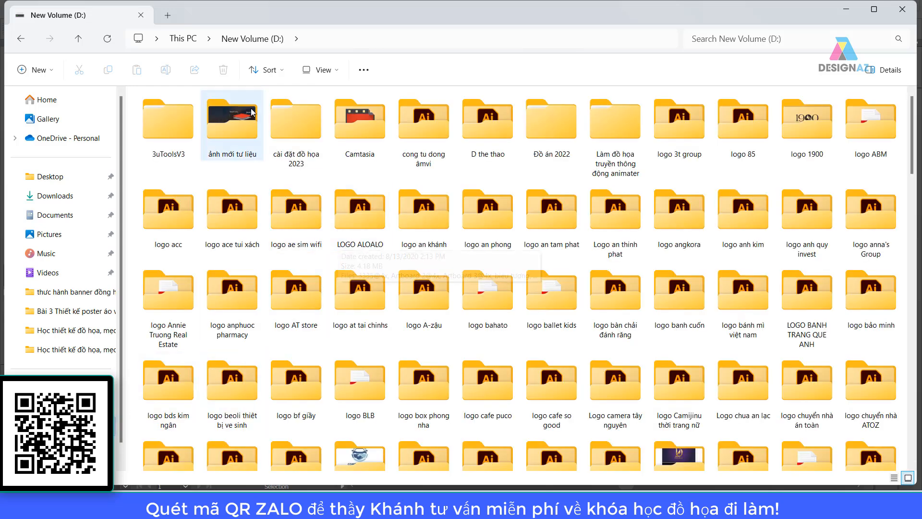
scroll(398, 240, "down", 15)
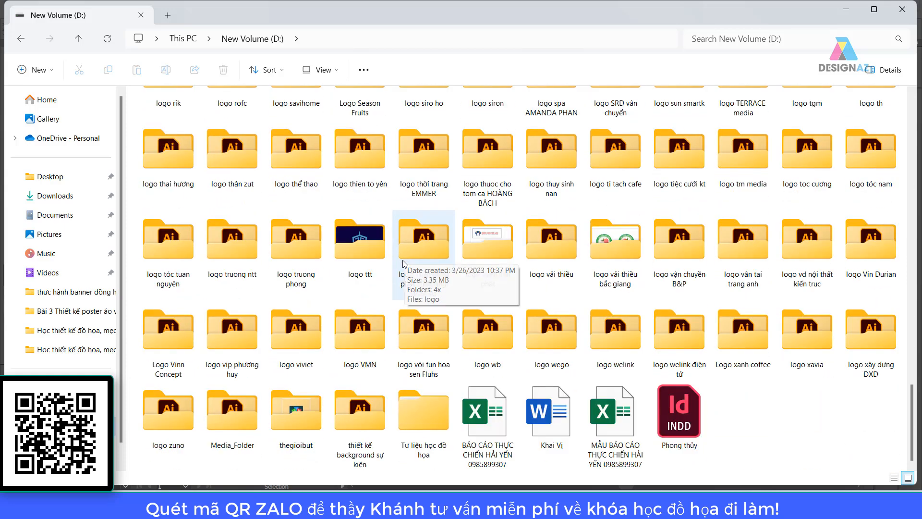
double_click(421, 416)
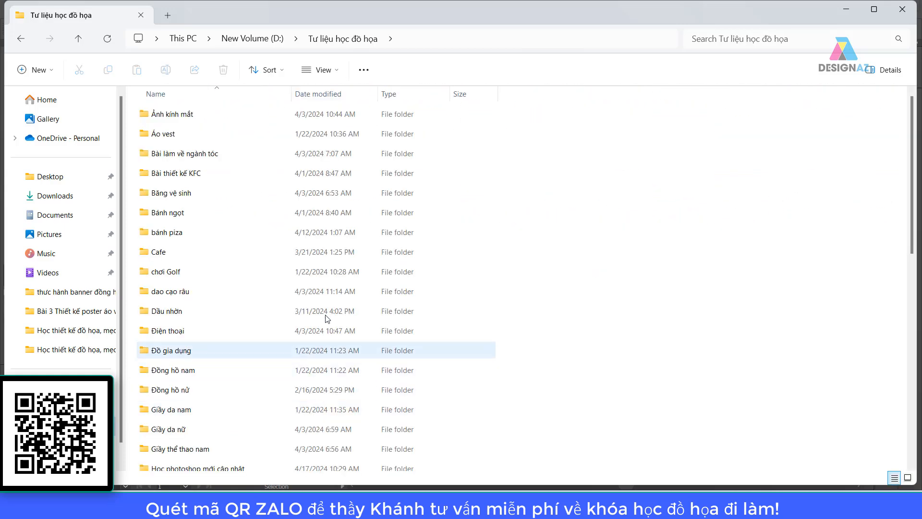
scroll(278, 245, "down", 2)
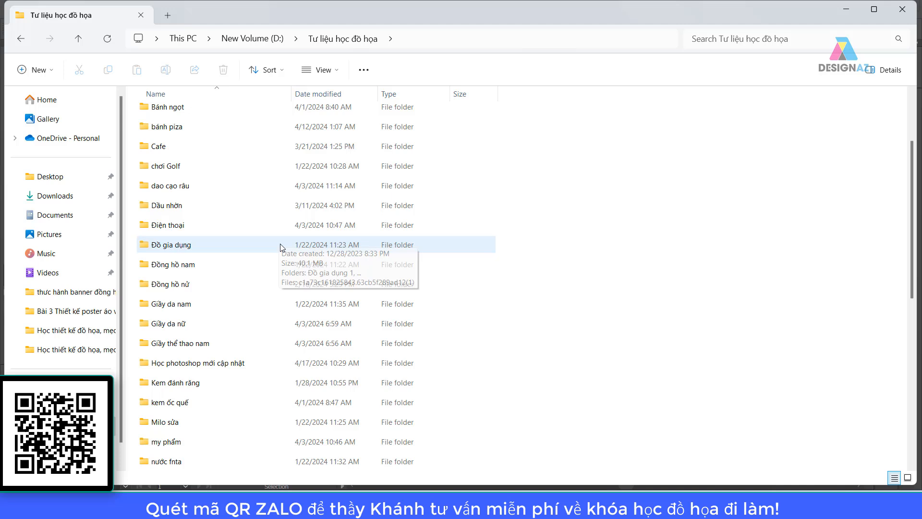
double_click(206, 361)
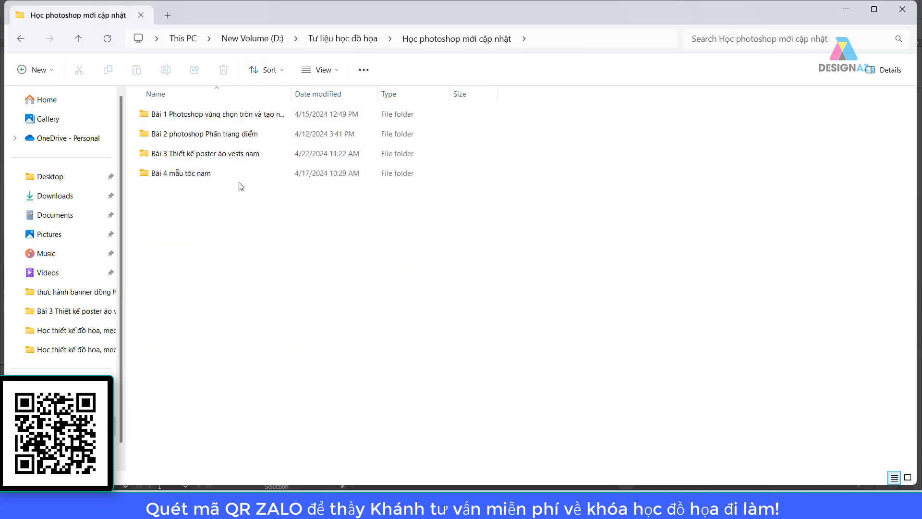
double_click(231, 154)
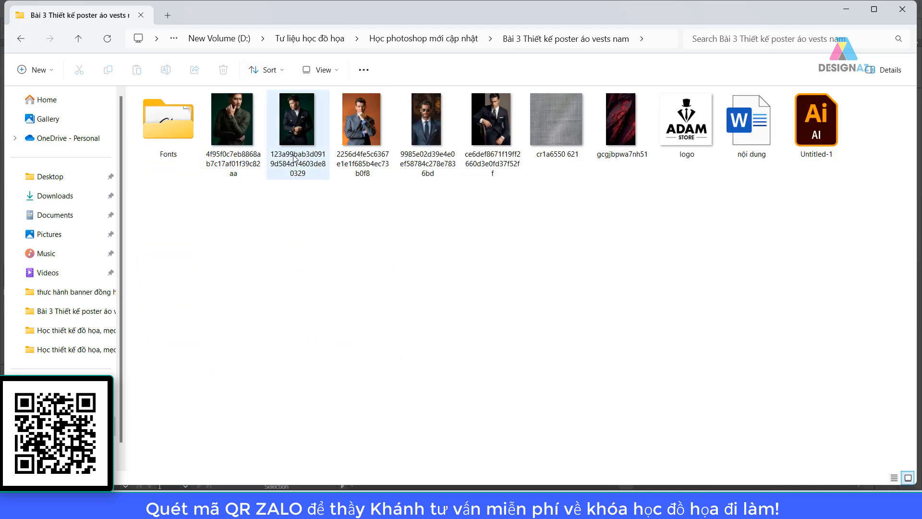
Look through the five suit photos and view the background images "cr1a6550 621" and "gcgjbpwa7nh51" at full size
left_click(232, 125)
left_click(297, 125)
left_click(367, 137)
left_click(427, 137)
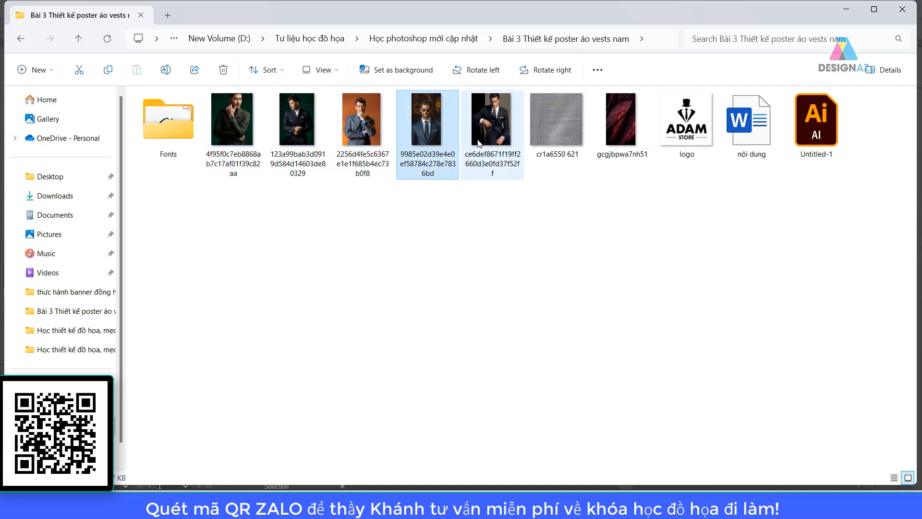
left_click(493, 141)
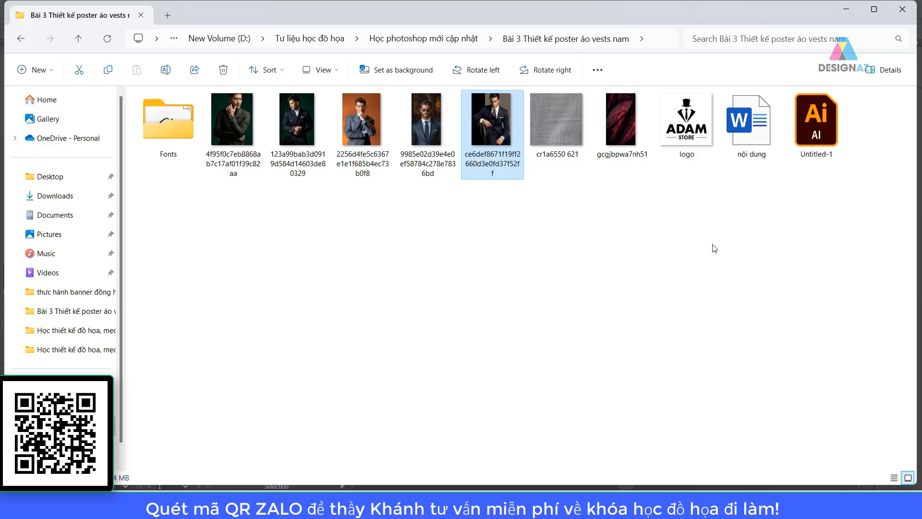
double_click(560, 138)
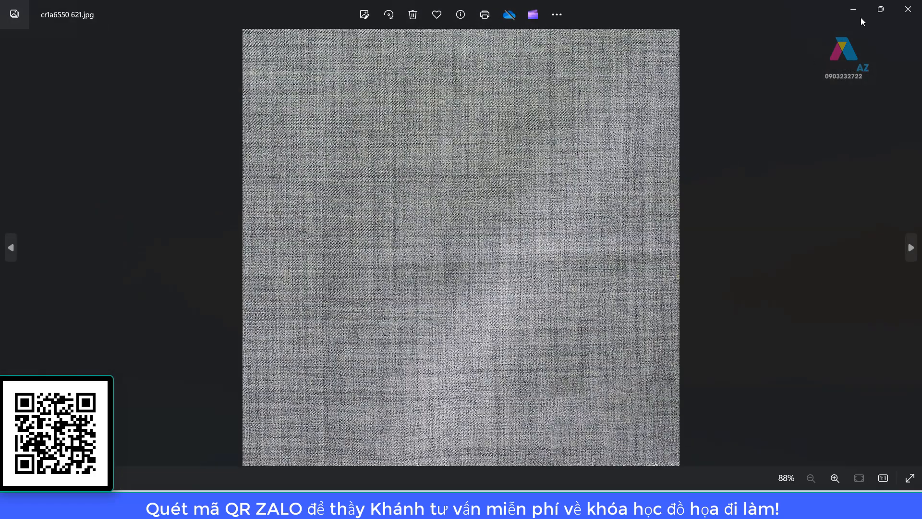
left_click(907, 9)
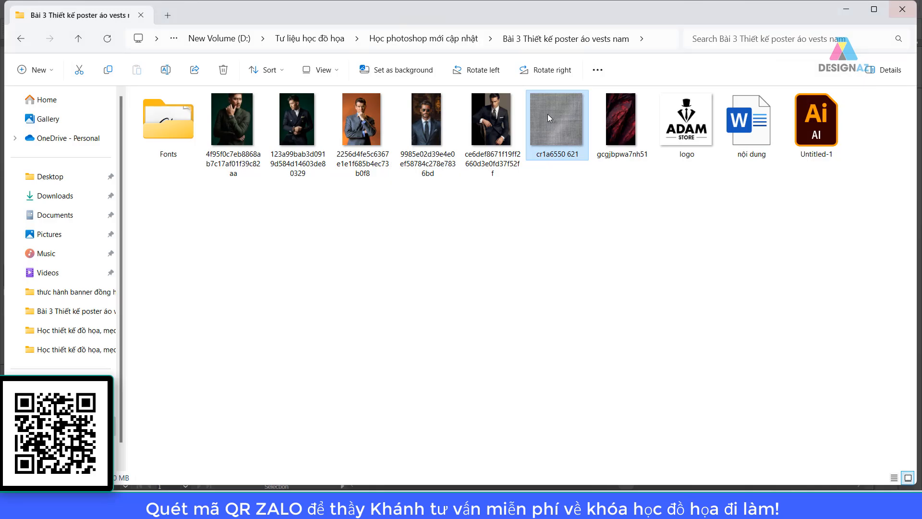
double_click(620, 133)
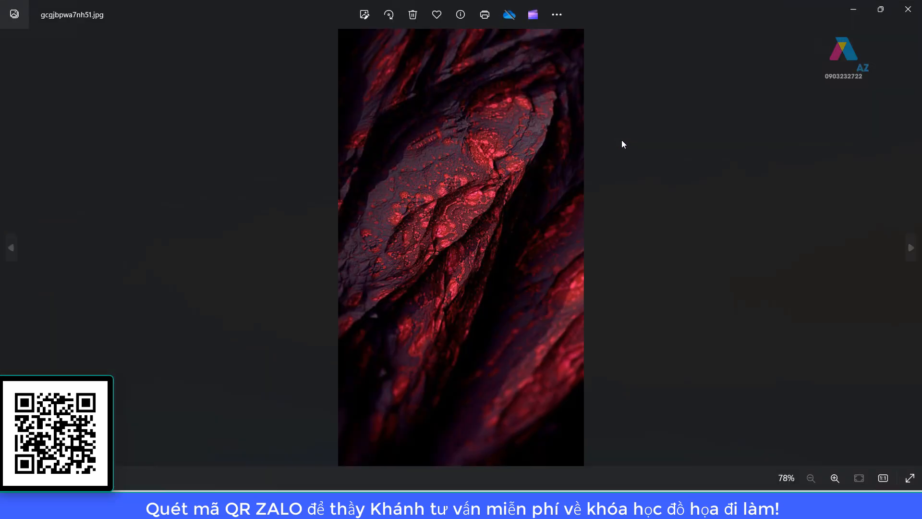
left_click(907, 9)
left_click(720, 319)
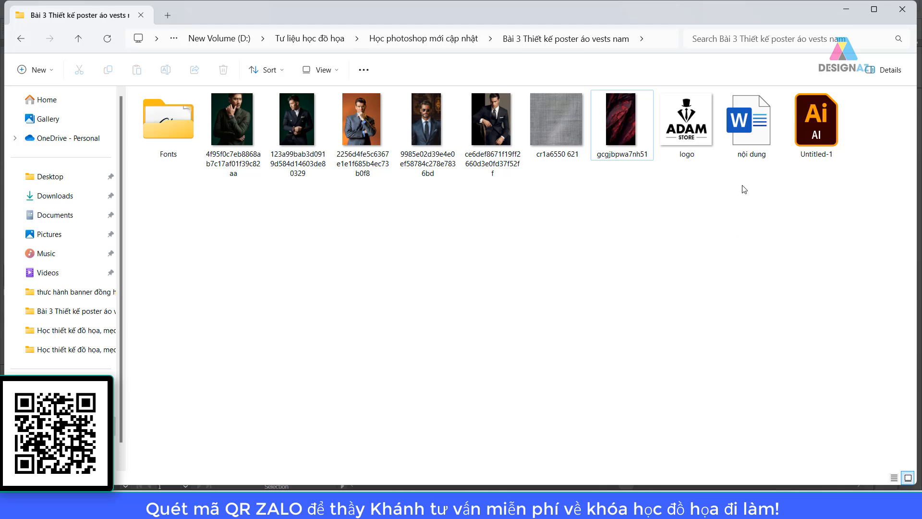
Examine the poster text in the Word document "nội dung" and the font files in the lesson's Fonts folder
left_click(745, 123)
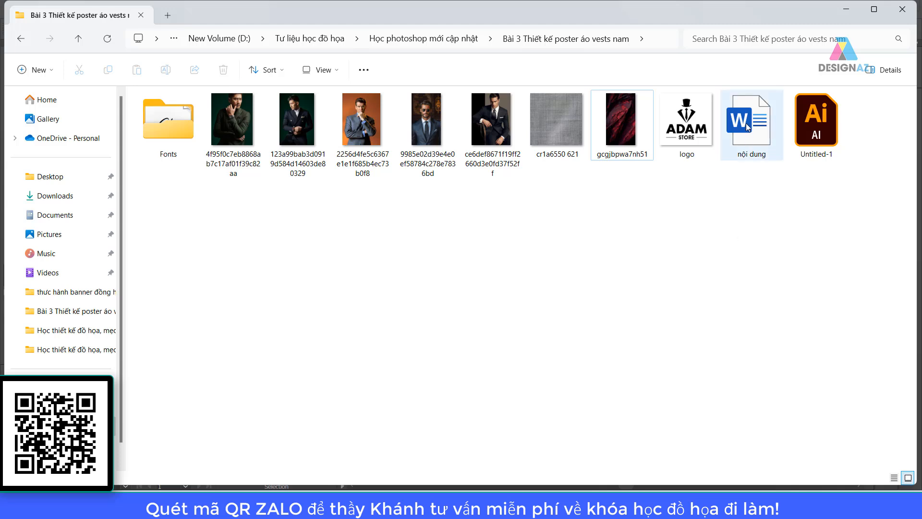
double_click(765, 140)
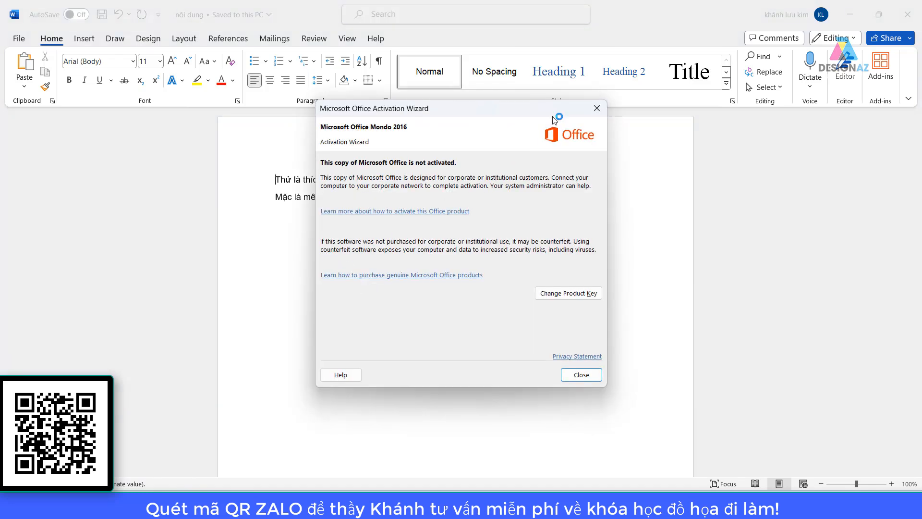
left_click(596, 109)
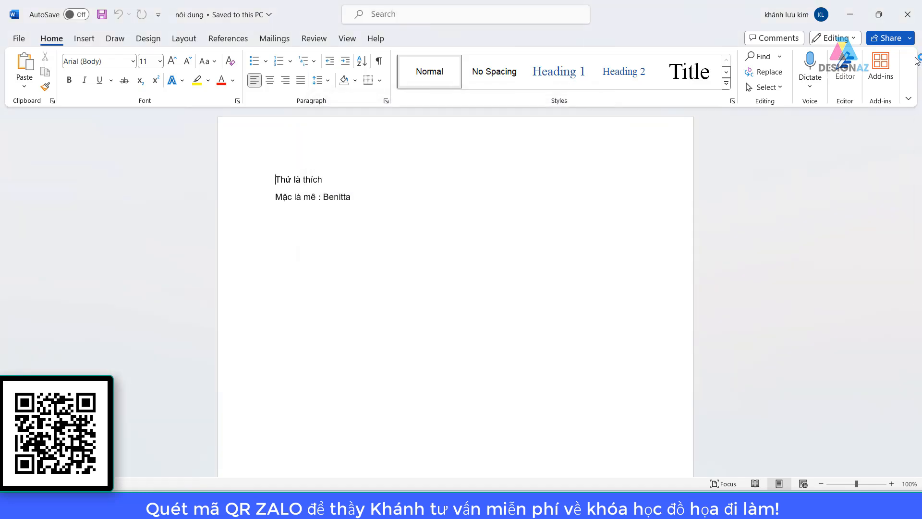
left_click(849, 14)
double_click(175, 122)
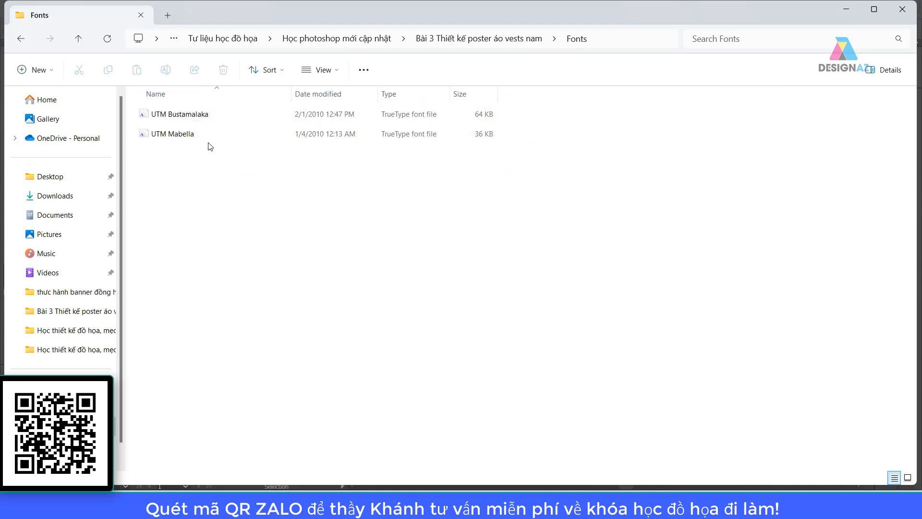
left_click(22, 40)
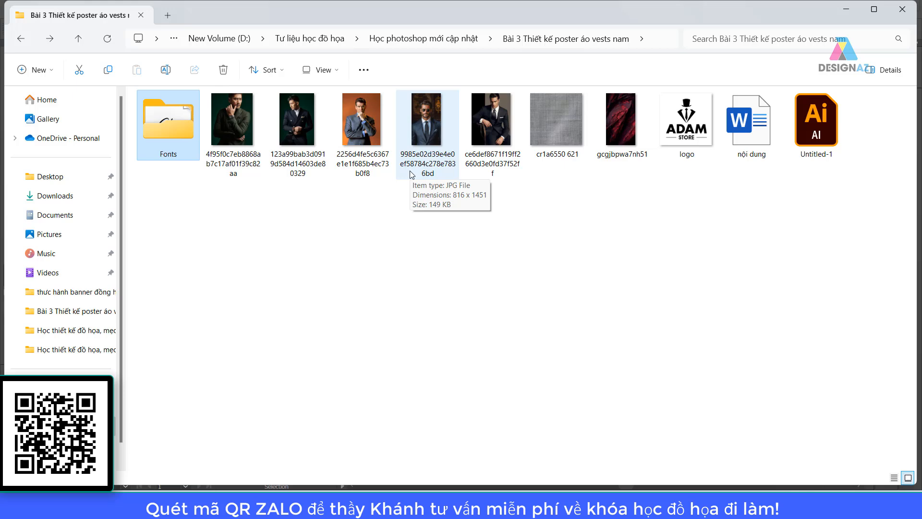
Display the lesson folder's full path, return to Illustrator and deselect the three squares
left_click(651, 39)
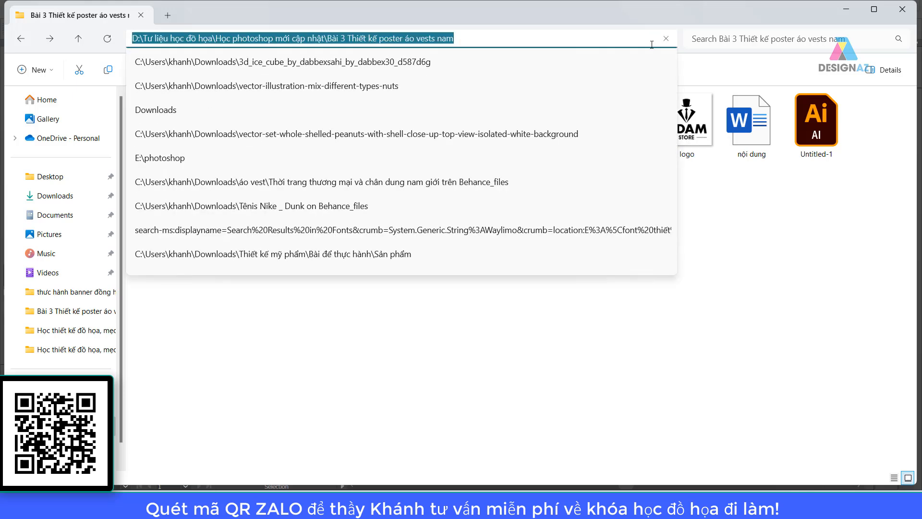
left_click(581, 386)
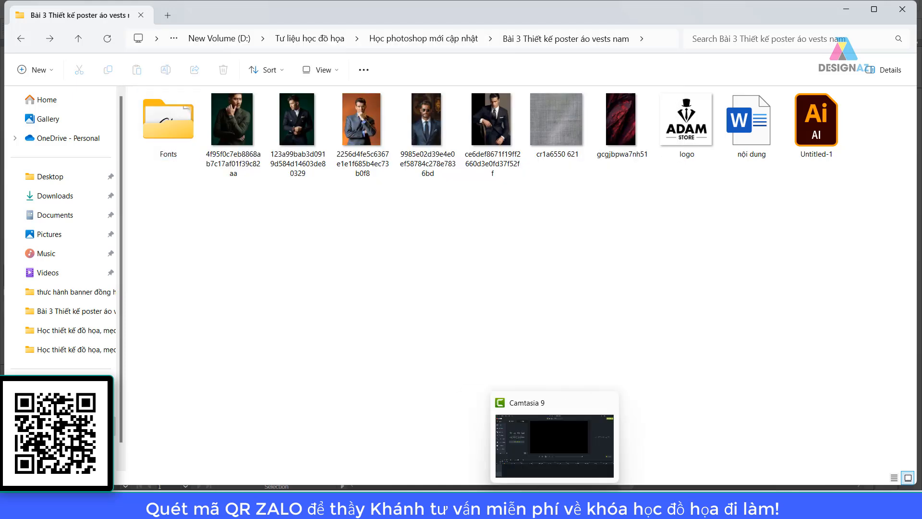
left_click(528, 506)
left_click(639, 287)
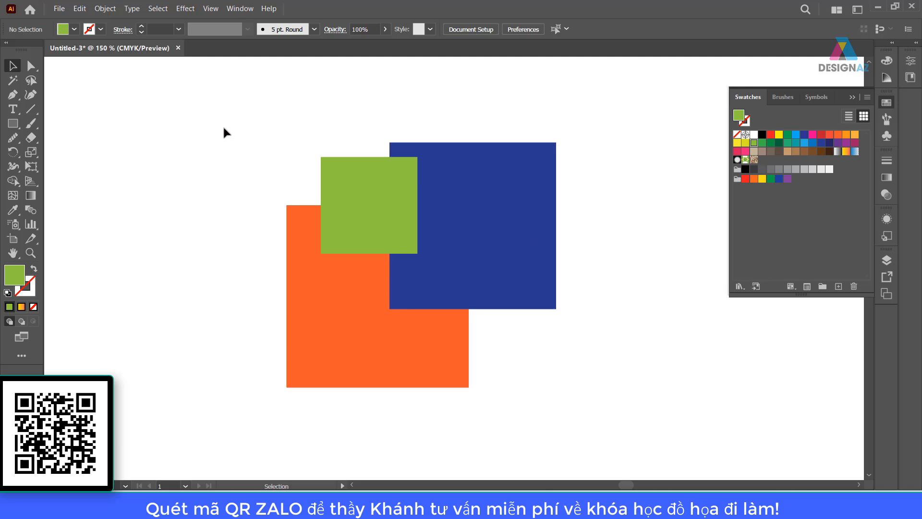
Delete the three overlapping squares so the A4 artboard is empty
left_click_drag(222, 127, 601, 402)
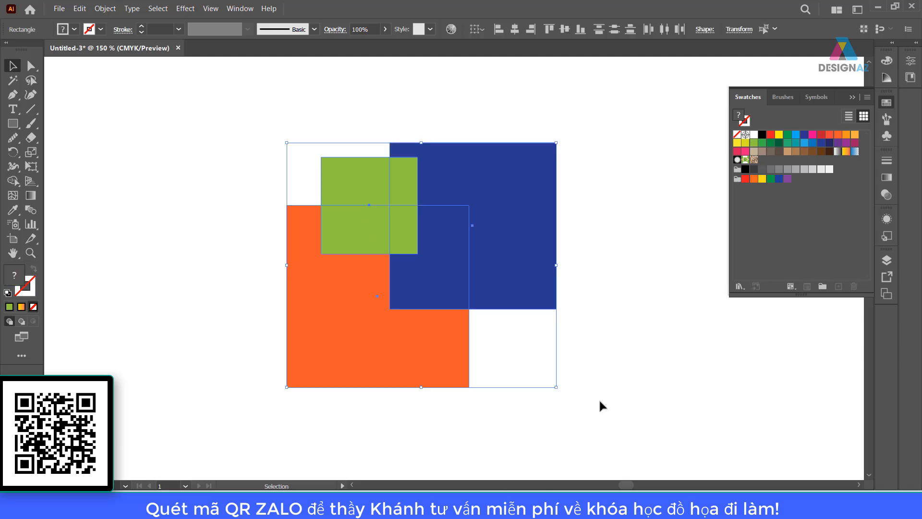
key("Delete")
key("ctrl+minus")
key("ctrl+minus")
key("ctrl+minus")
key("ctrl+minus")
key("ctrl+minus")
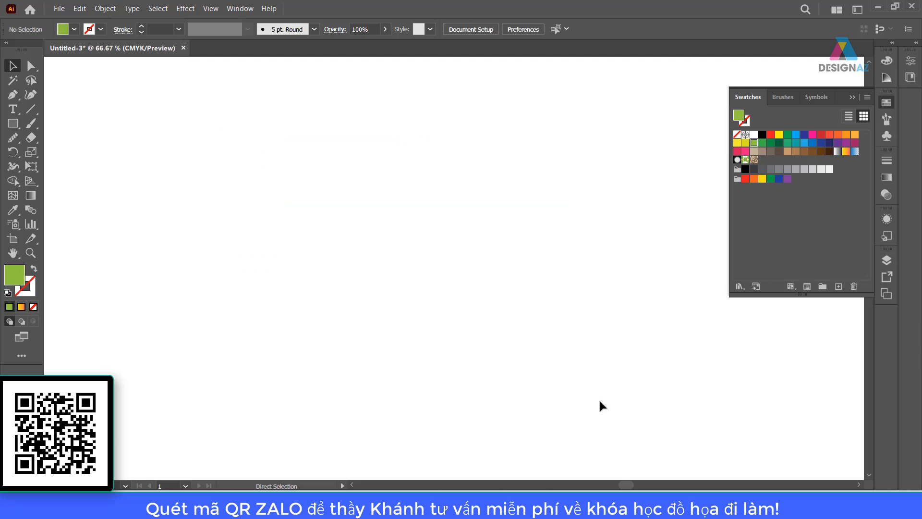
key("ctrl+minus")
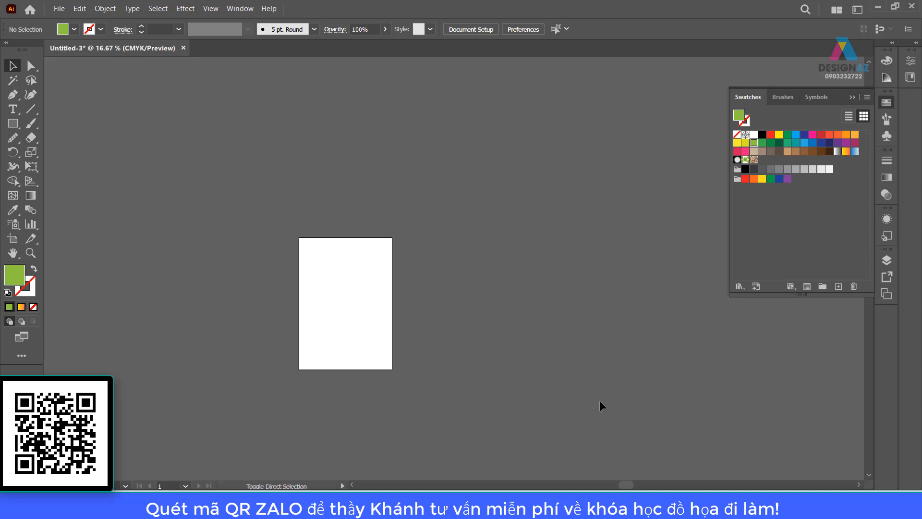
key("ctrl+0")
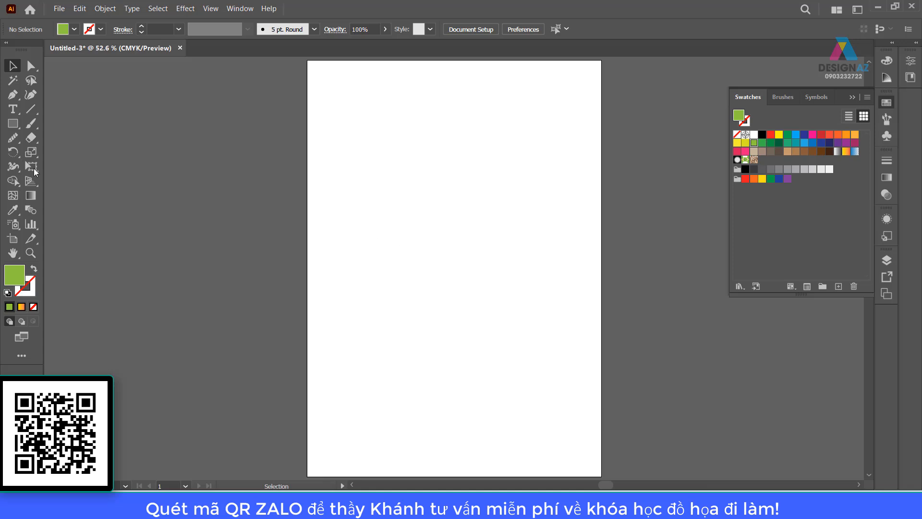
Draw a wide green rectangle across the upper part of the artboard and stretch its lower edge slightly downward
left_click(14, 125)
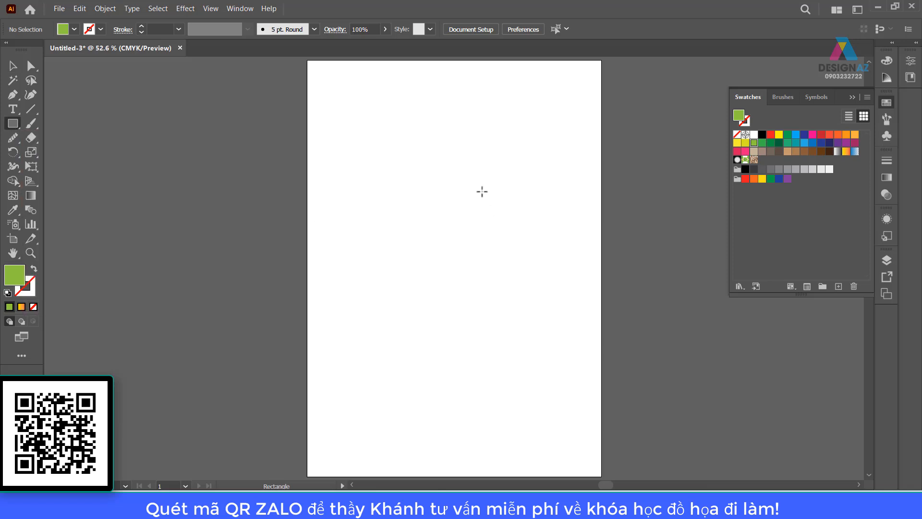
left_click_drag(337, 104, 574, 196)
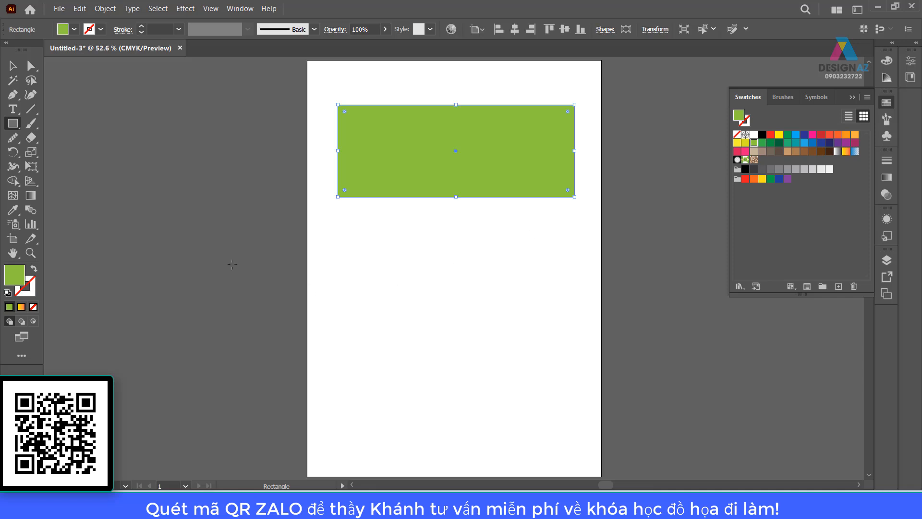
key("v")
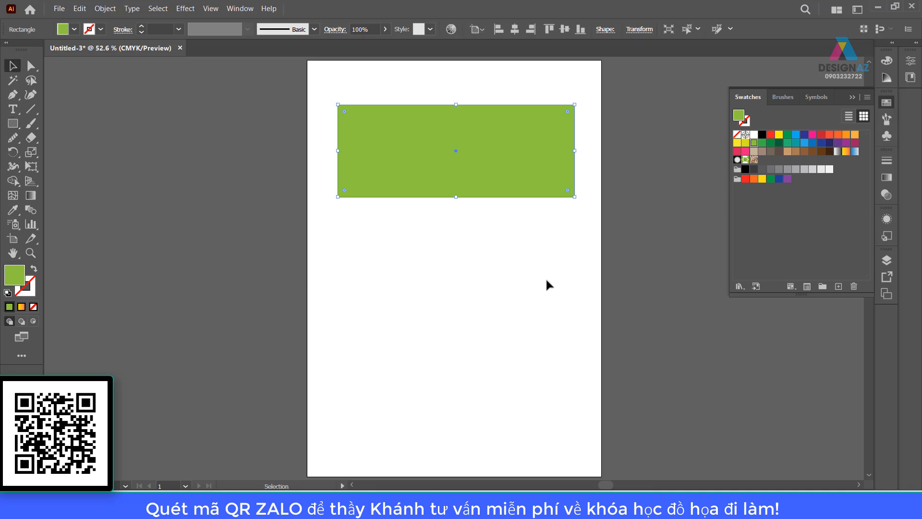
left_click(521, 244)
left_click_drag(456, 197, 457, 209)
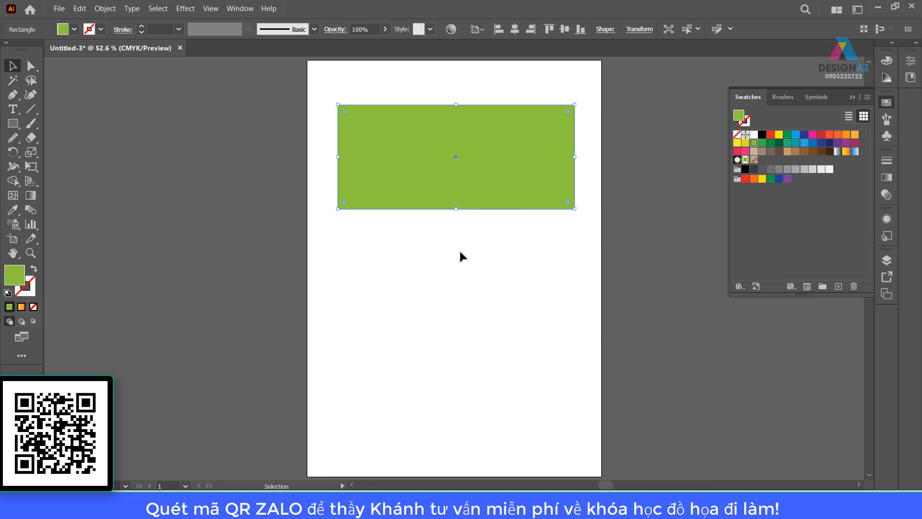
left_click(428, 279)
Recolour the wide green rectangle with a dark purple swatch and deselect it
key("z")
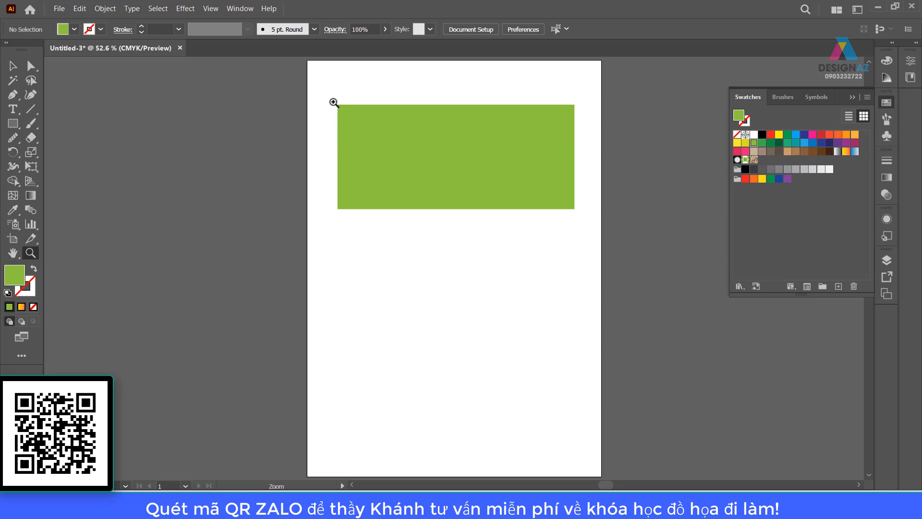
left_click_drag(334, 101, 420, 146)
left_click_drag(580, 195, 473, 206)
key("v")
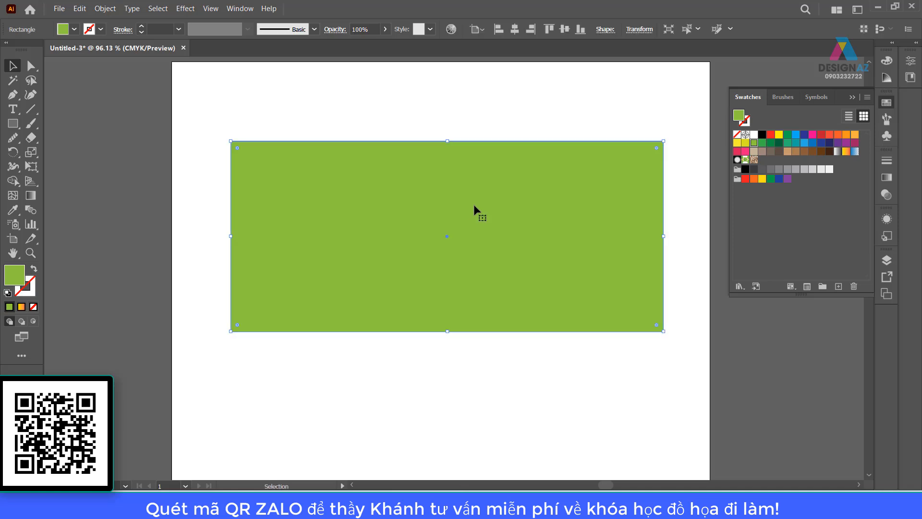
left_click(829, 143)
left_click(838, 142)
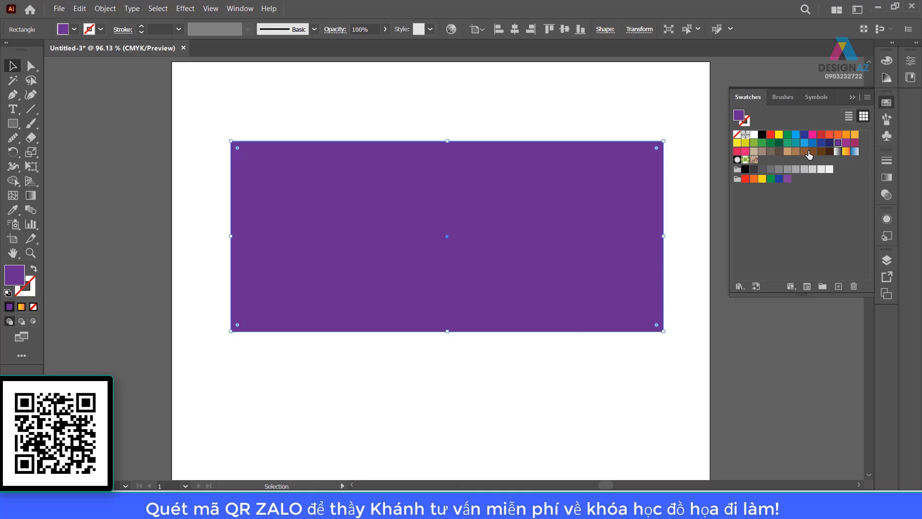
left_click(593, 119)
scroll(490, 237, "right", 3)
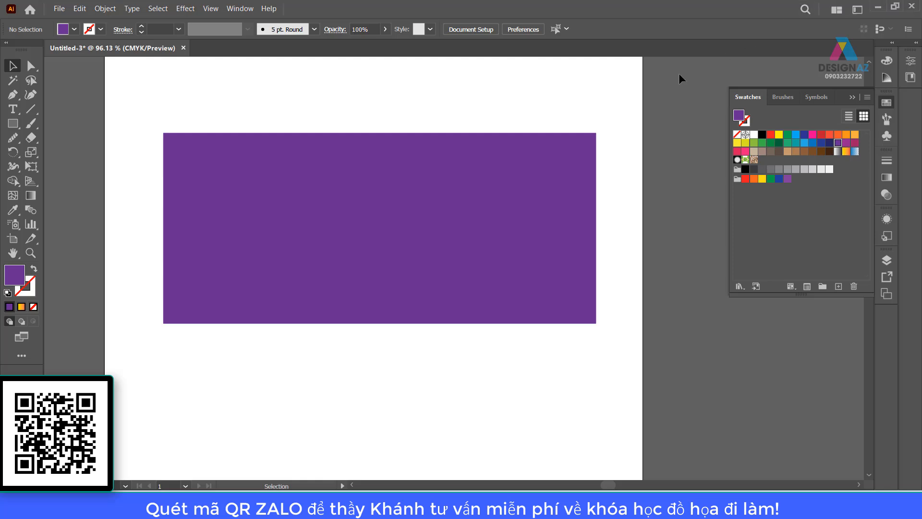
Start placing an image and browse to D: > Tư liệu học đồ họa > Học photoshop mới cập nhật > Bài 3 Thiết kế poster áo vests nam
left_click(59, 8)
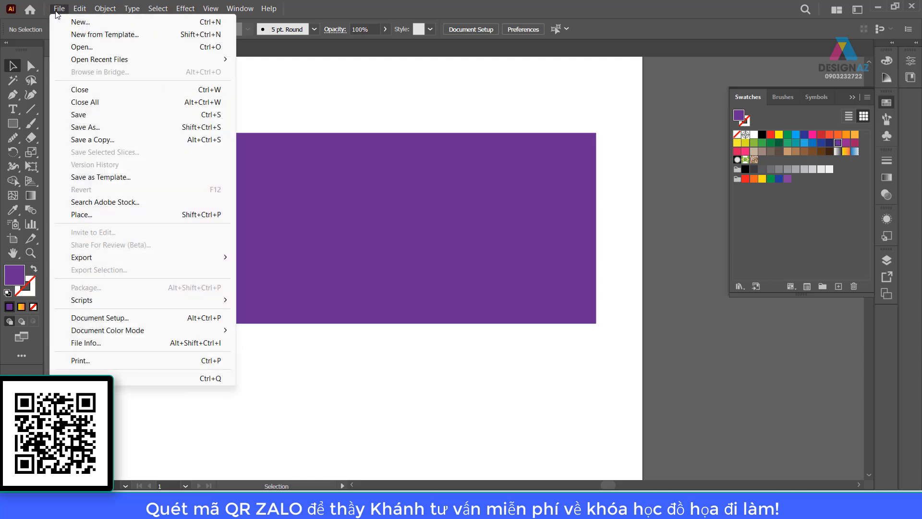
left_click(191, 216)
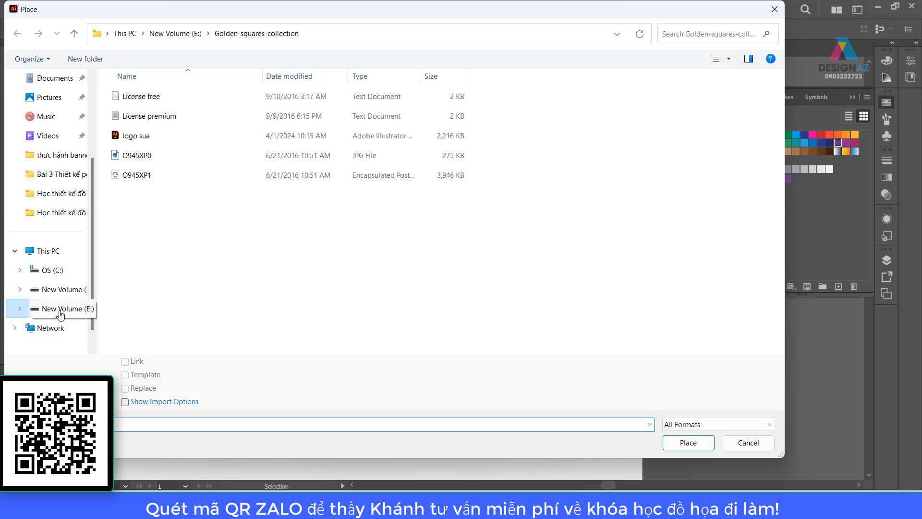
left_click(66, 291)
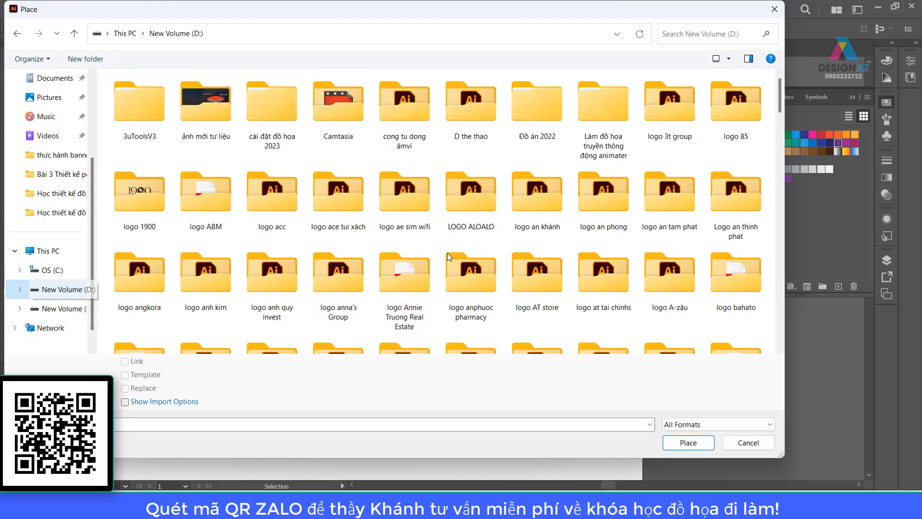
scroll(447, 252, "down", 10)
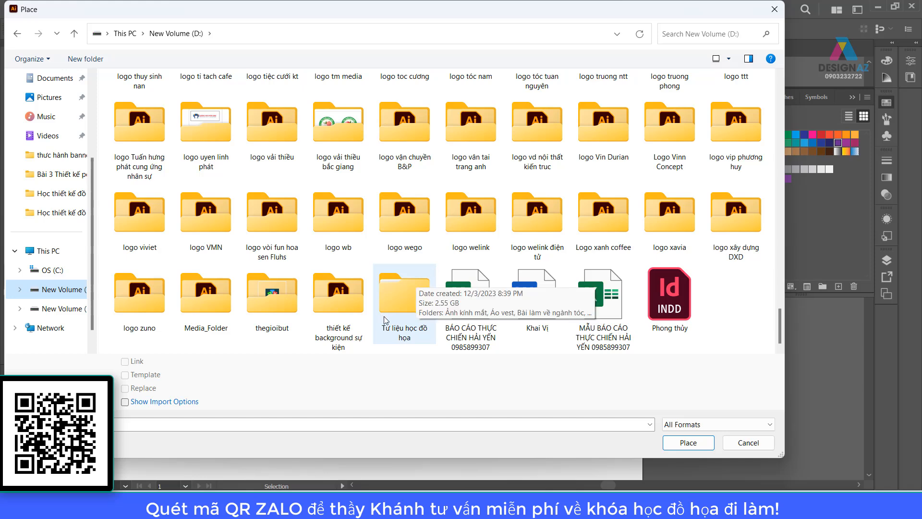
double_click(409, 304)
scroll(214, 231, "down", 2)
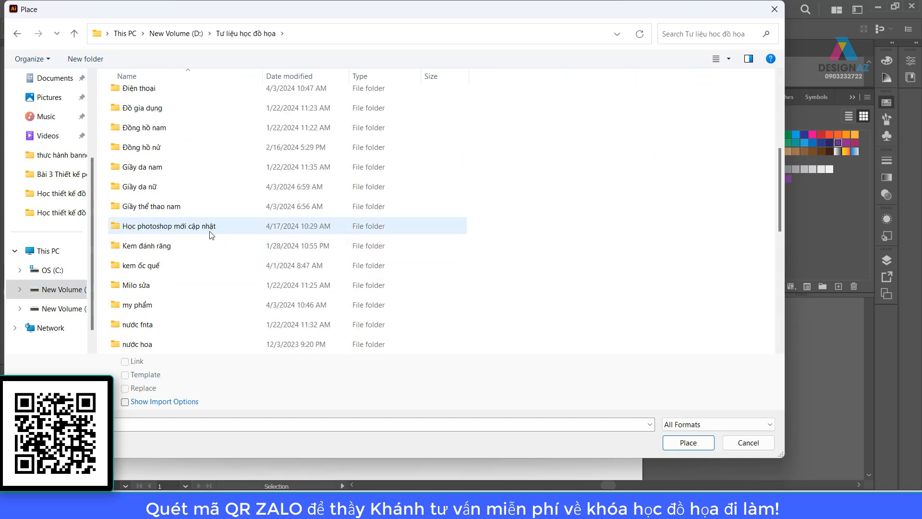
double_click(207, 230)
double_click(195, 138)
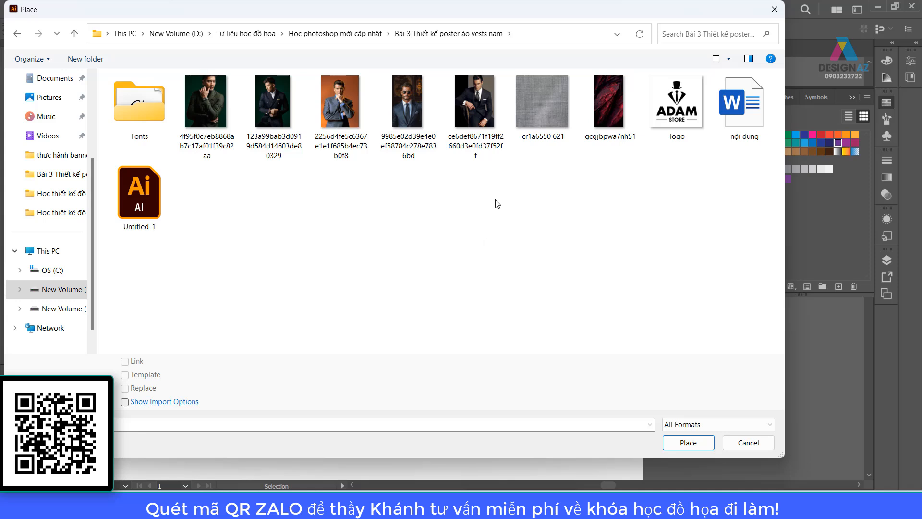
Place the linked photo ce6def8671f19ff2660d3e0fd37f52ff over the purple rectangle's left end, matching the rectangle's full height, and deselect it
left_click(485, 120)
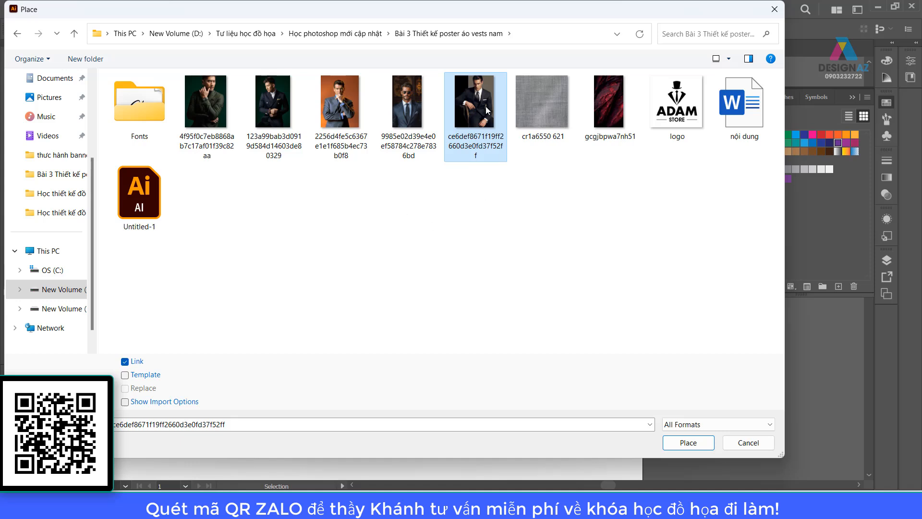
left_click(688, 443)
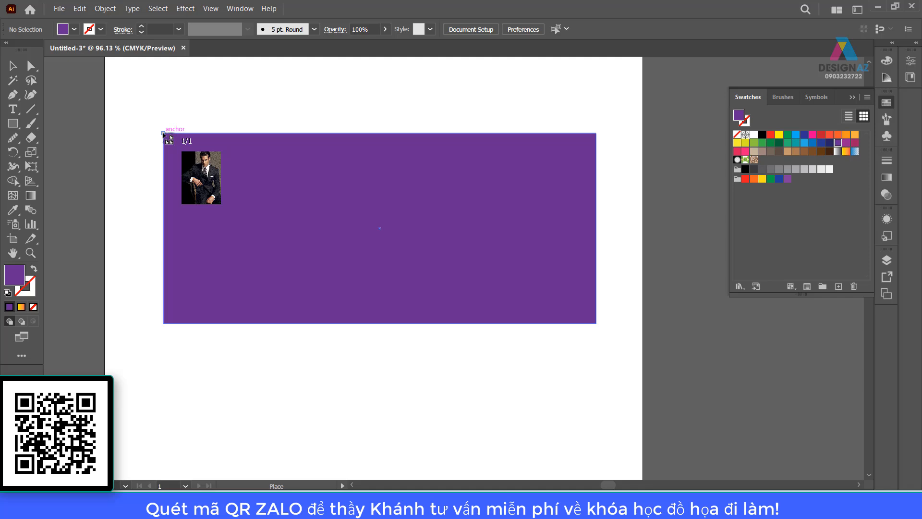
left_click_drag(164, 134, 361, 325)
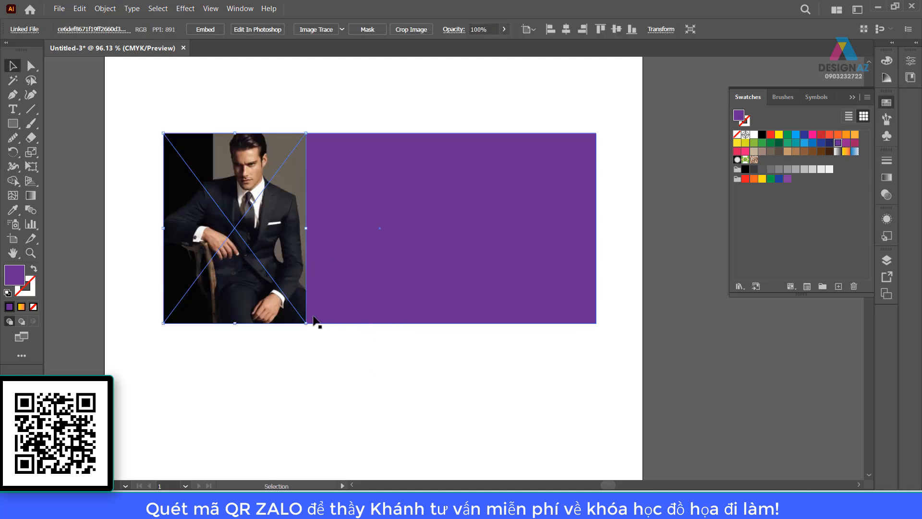
left_click(310, 344)
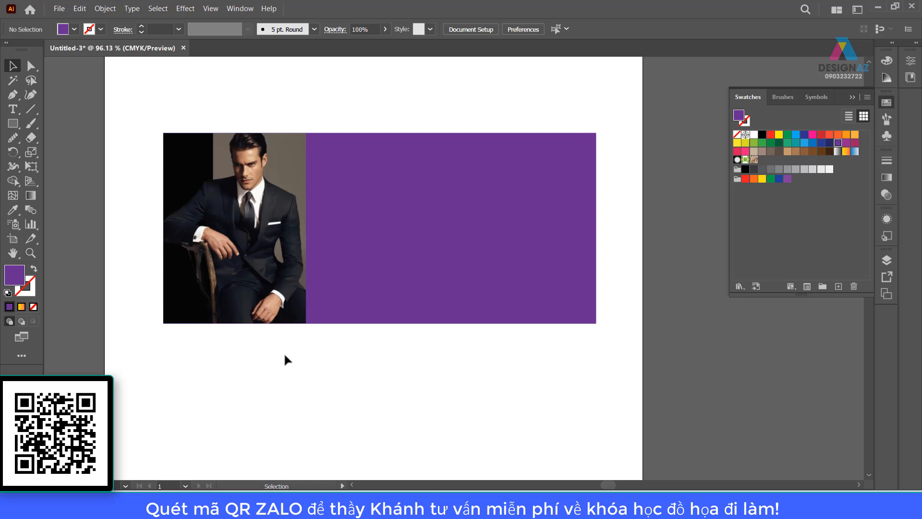
left_click(283, 264)
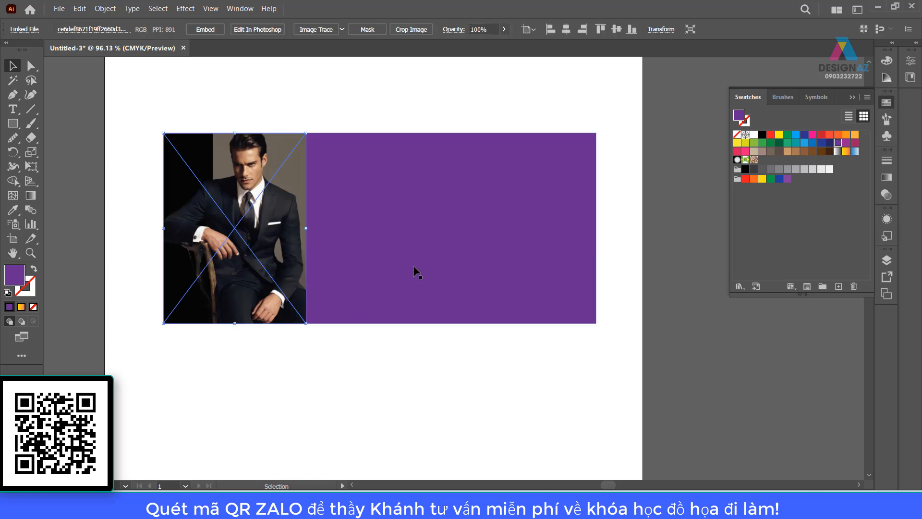
left_click(470, 373)
key("space")
left_click_drag(352, 363, 401, 364)
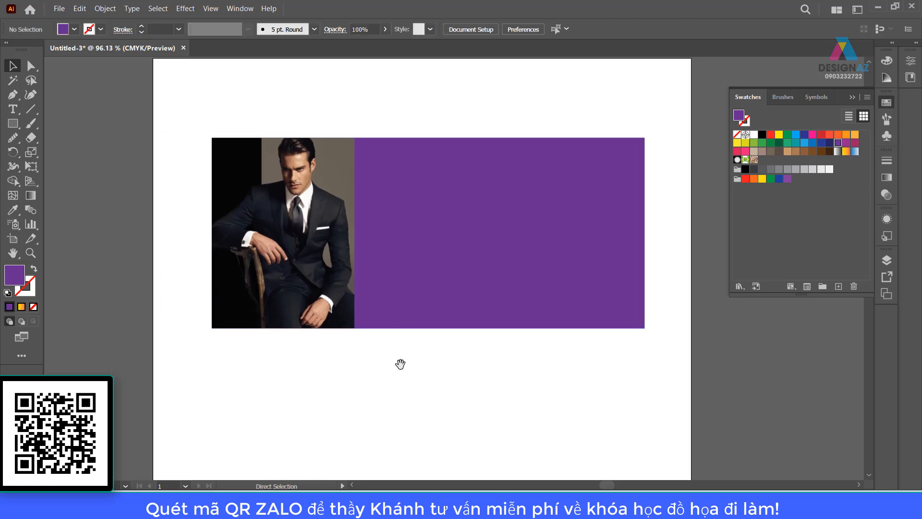
key("ctrl+1")
left_click_drag(303, 386, 282, 386)
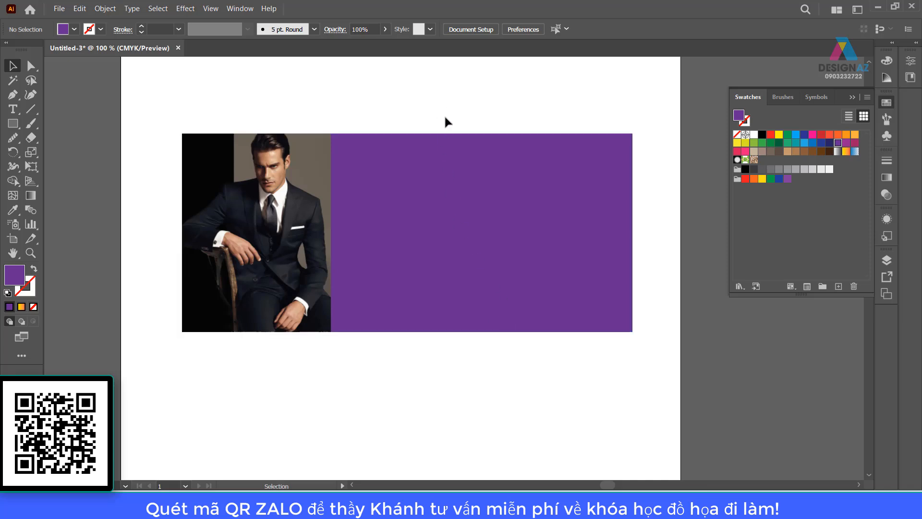
Narrow an in-place copy of the purple rectangle to the photo's width, keeping the full-size rectangle behind it
left_click(538, 222)
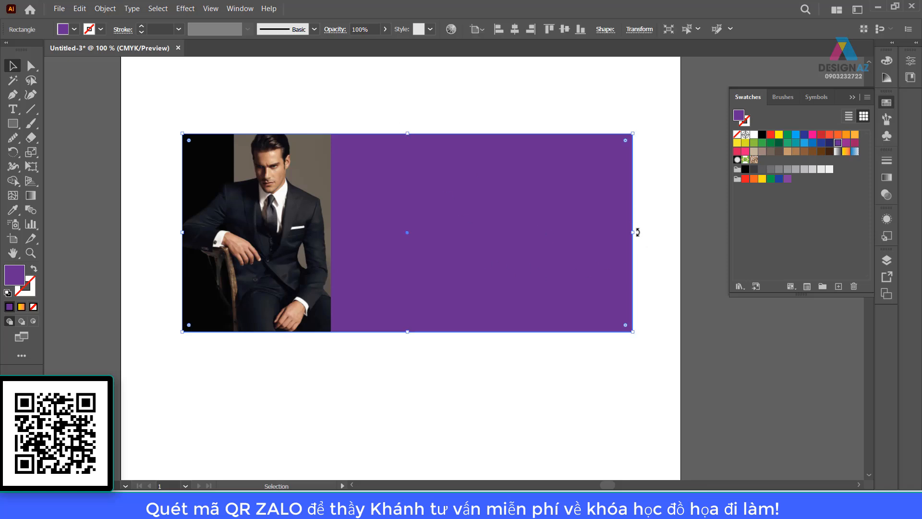
key("a")
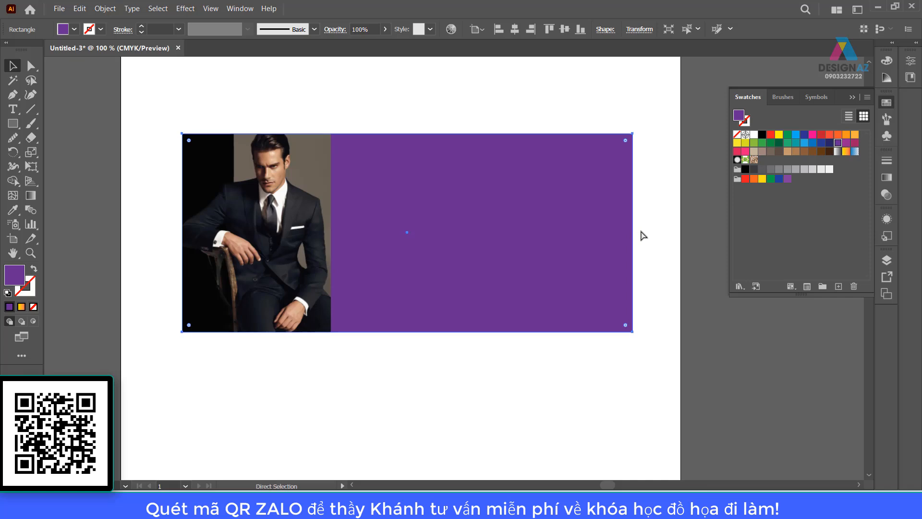
key("v")
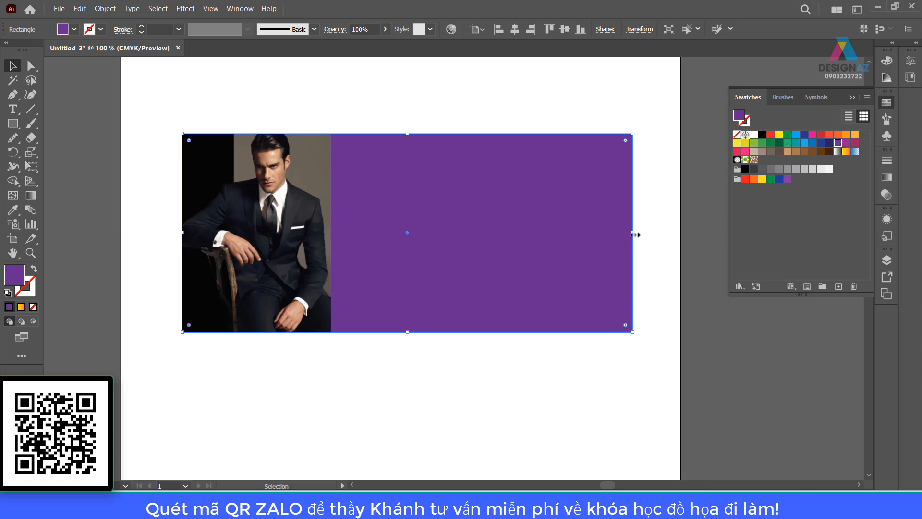
left_click_drag(632, 232, 330, 255)
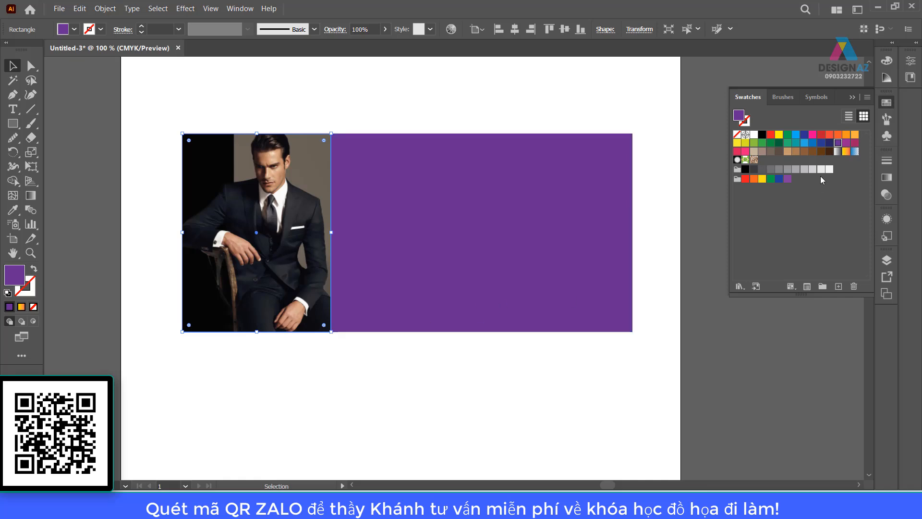
Fill the narrowed rectangle with orange and bring it to the front so it covers the photo
left_click(846, 135)
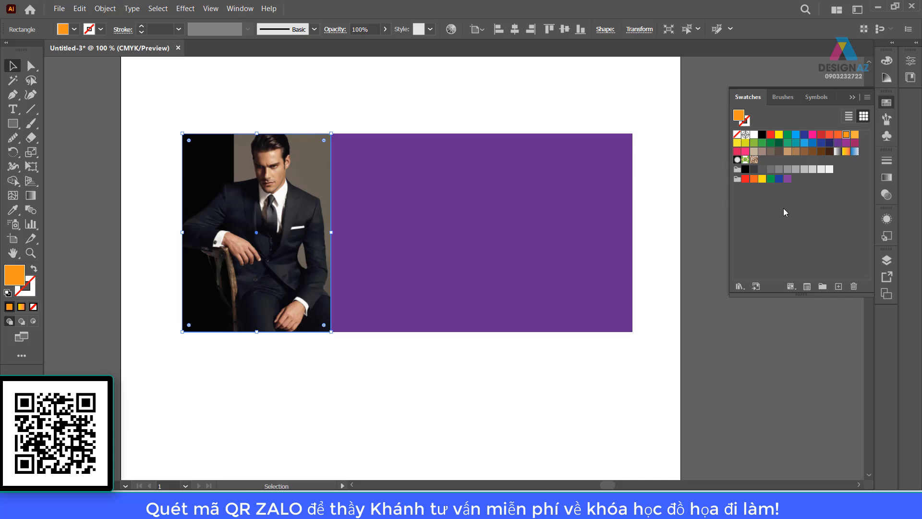
key("ctrl+shift+]")
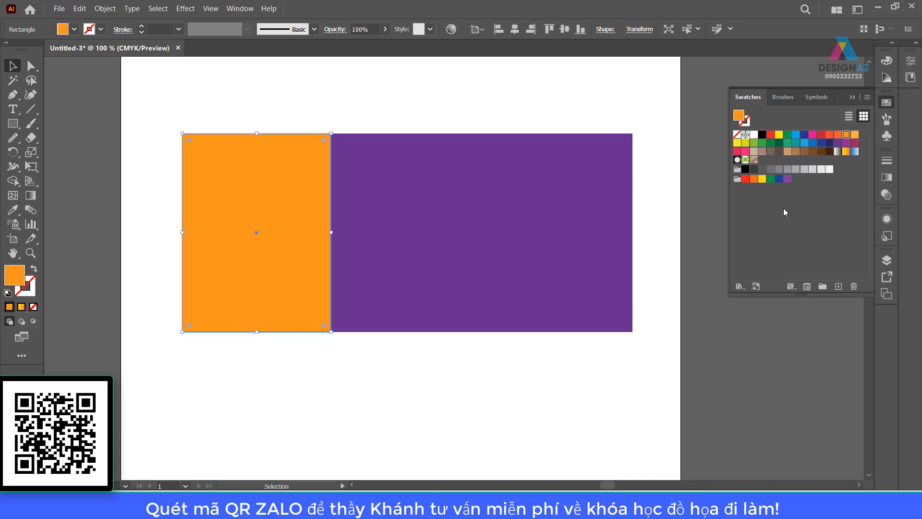
left_click(372, 112)
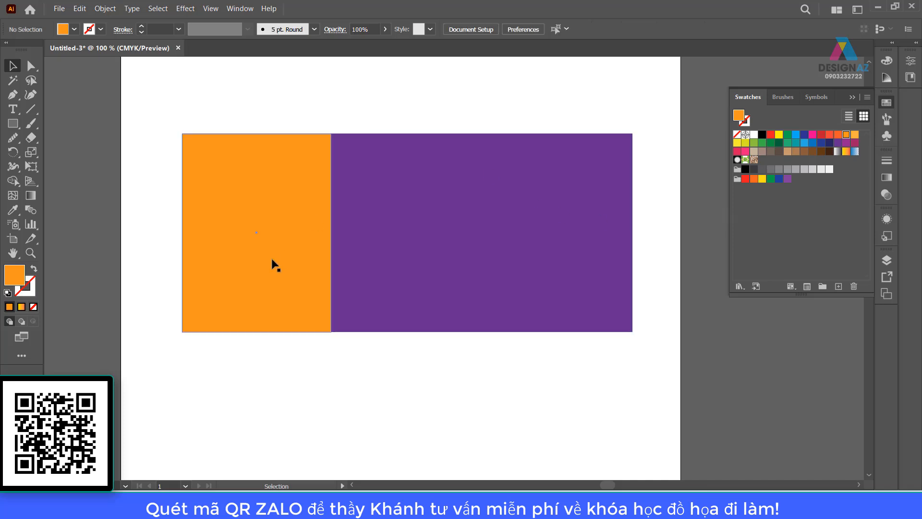
Set the orange rectangle's opacity to 50%
left_click(272, 260)
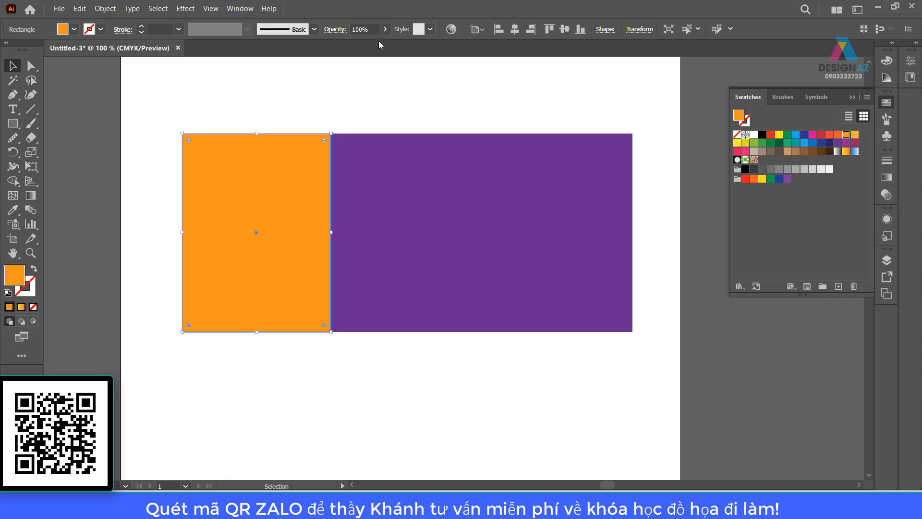
left_click(371, 29)
type("50")
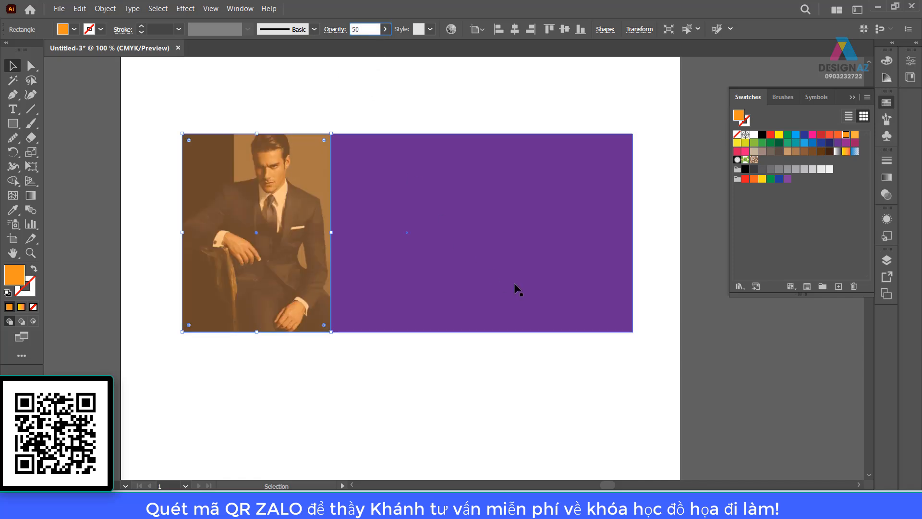
left_click(370, 108)
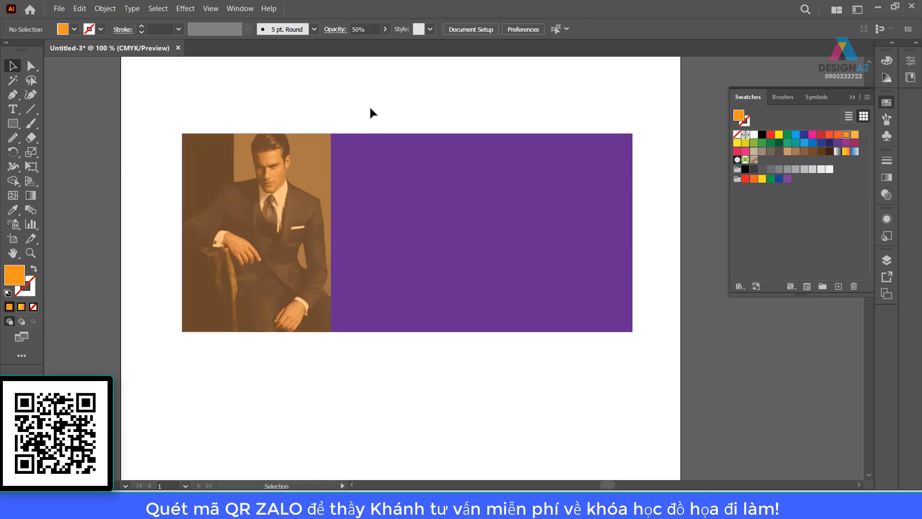
Slant the orange rectangle's right edge by moving its bottom anchor to X about 7.2 cm and its top anchor to about 9.12 cm
key("ctrl+plus")
key("space")
left_click_drag(335, 225, 498, 260)
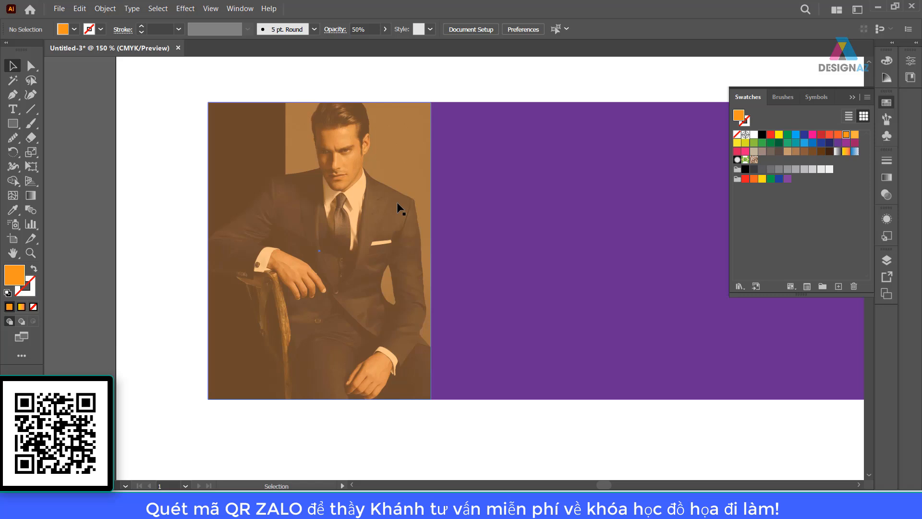
left_click(391, 166)
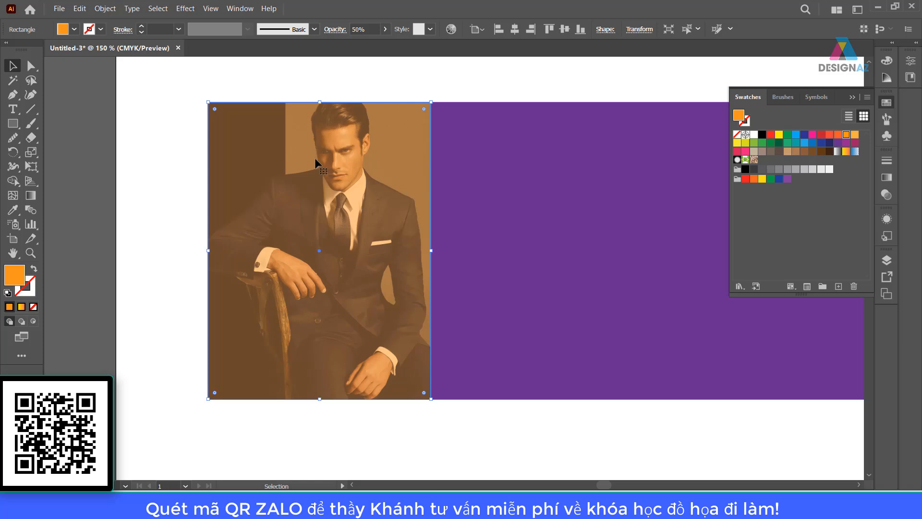
left_click(30, 66)
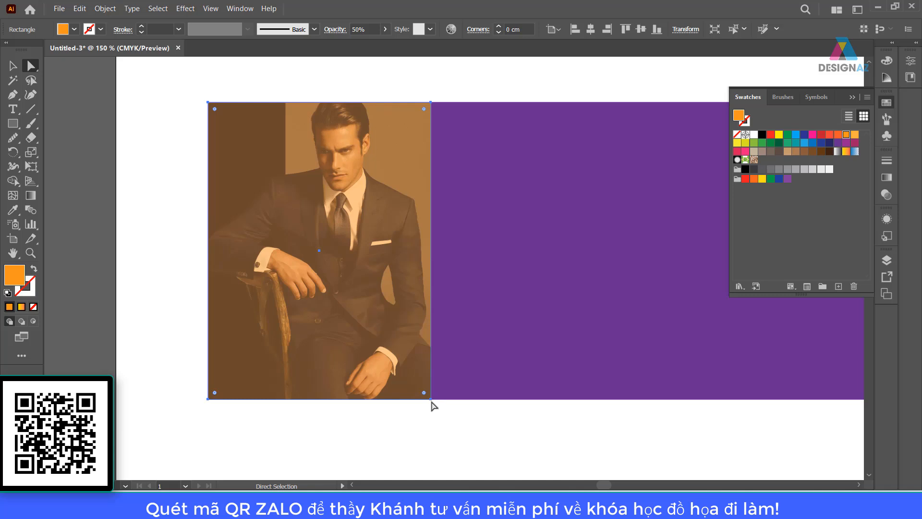
left_click_drag(431, 400, 406, 406)
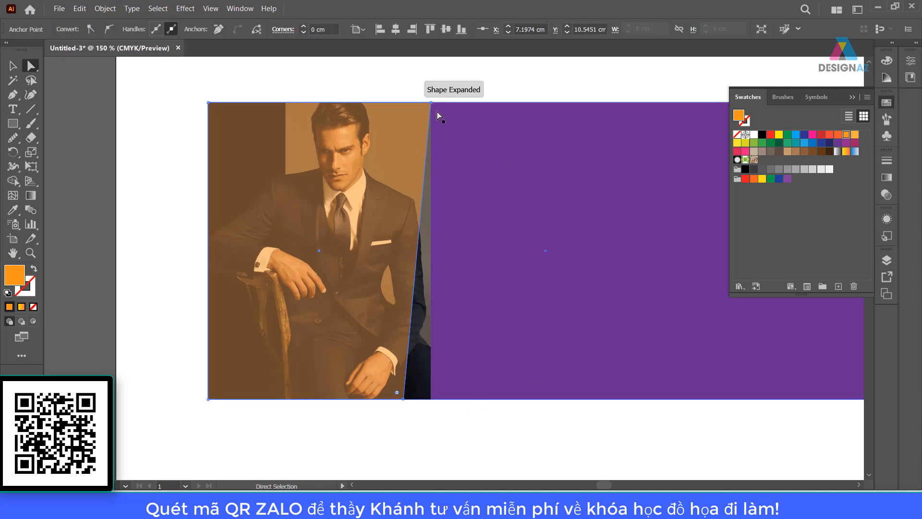
left_click_drag(431, 103, 481, 110)
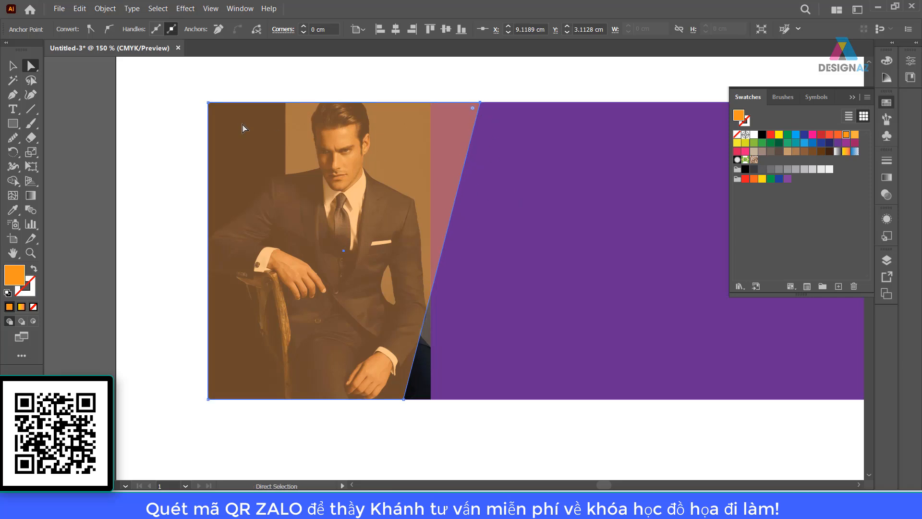
left_click(12, 66)
left_click(197, 212)
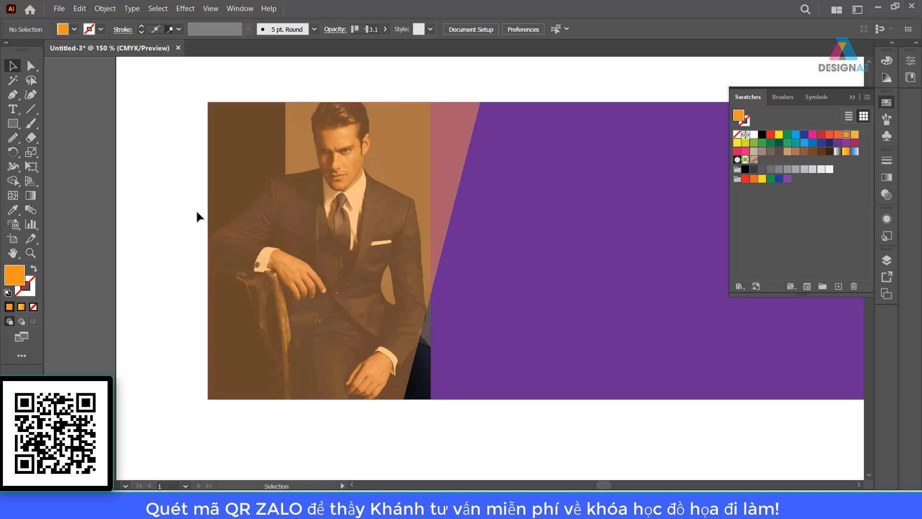
Set the slanted orange shape's opacity to 100%
left_click(435, 187)
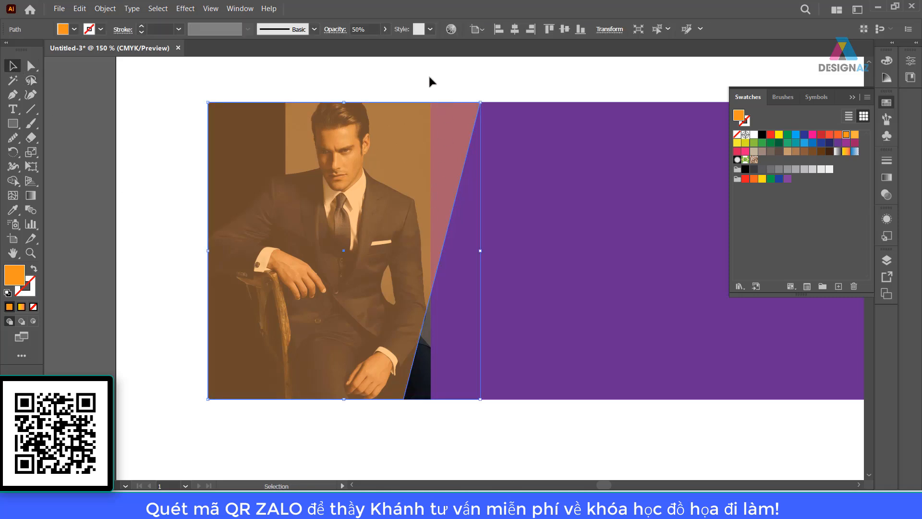
left_click(385, 30)
left_click_drag(361, 46, 419, 46)
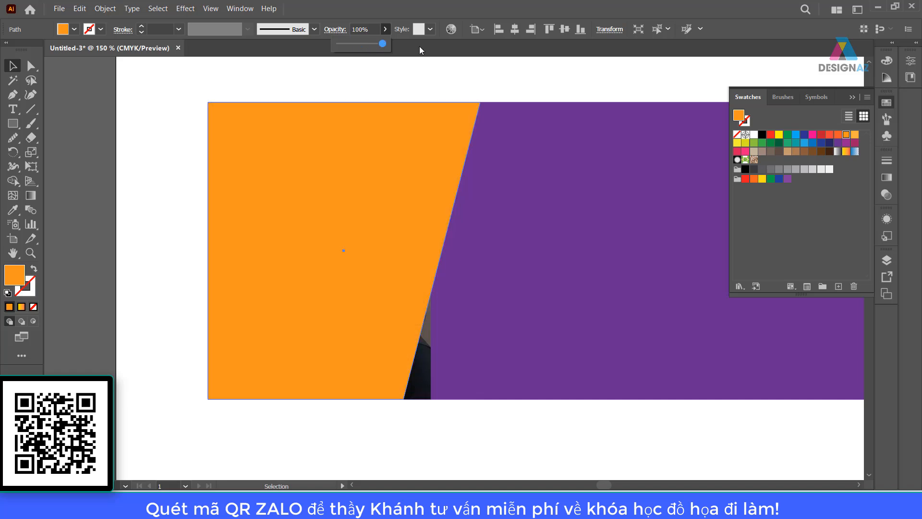
left_click(540, 67)
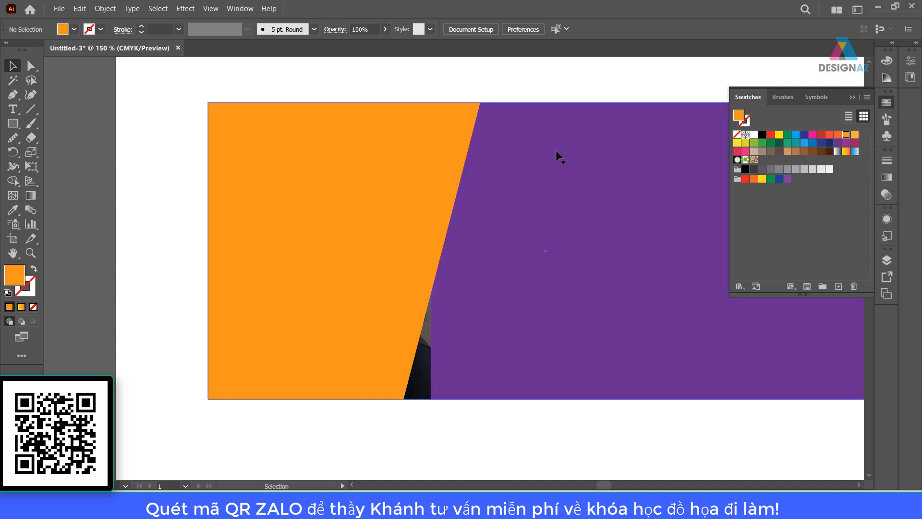
Draw a small orange square on the blank area below the purple rectangle
left_click_drag(476, 289, 338, 214)
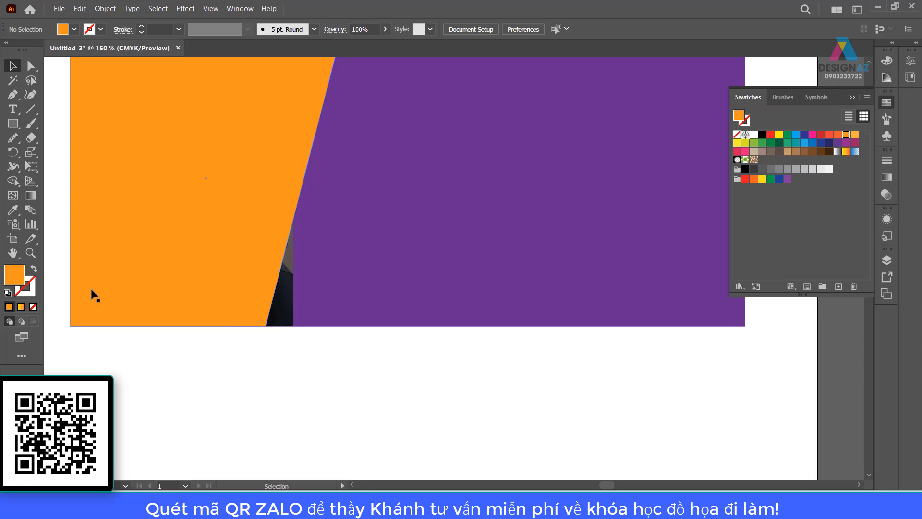
left_click(13, 123)
left_click_drag(365, 351, 408, 393)
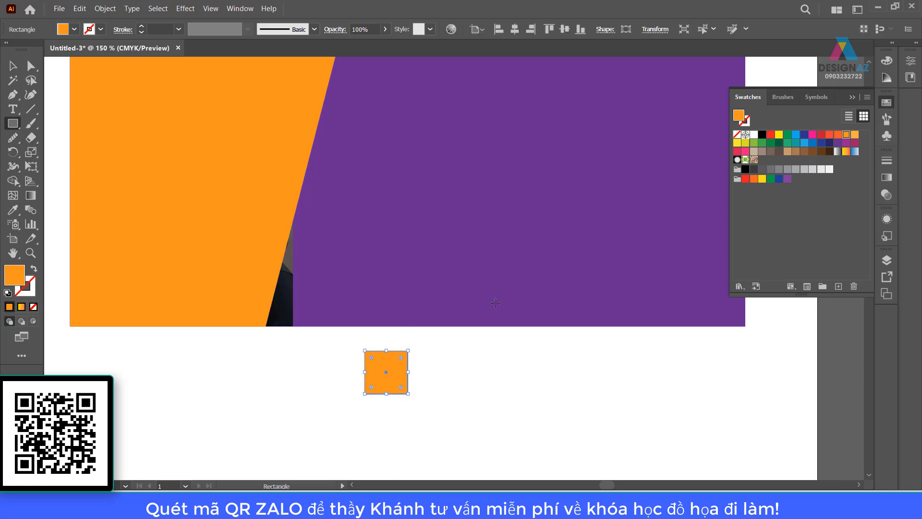
key("v")
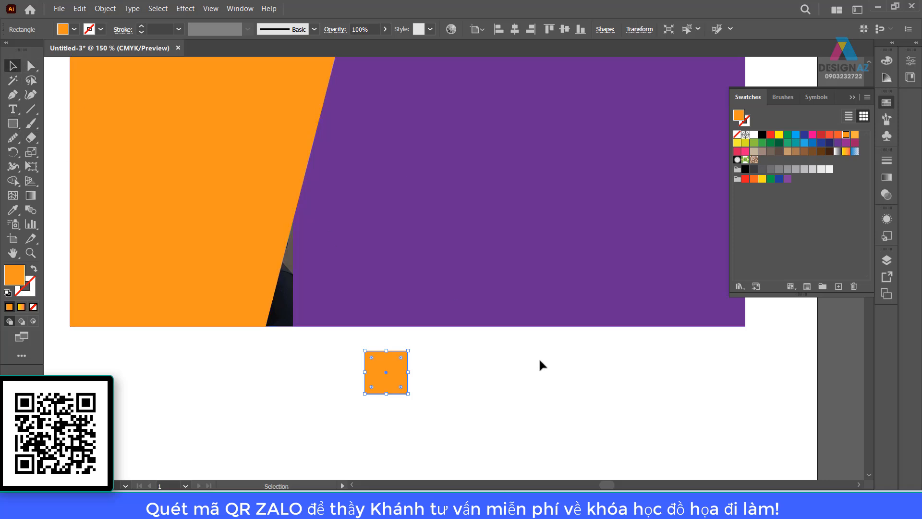
left_click(528, 404)
Recolor the small square with the purple rectangle's fill using the Eyedropper
left_click(401, 381)
key("i")
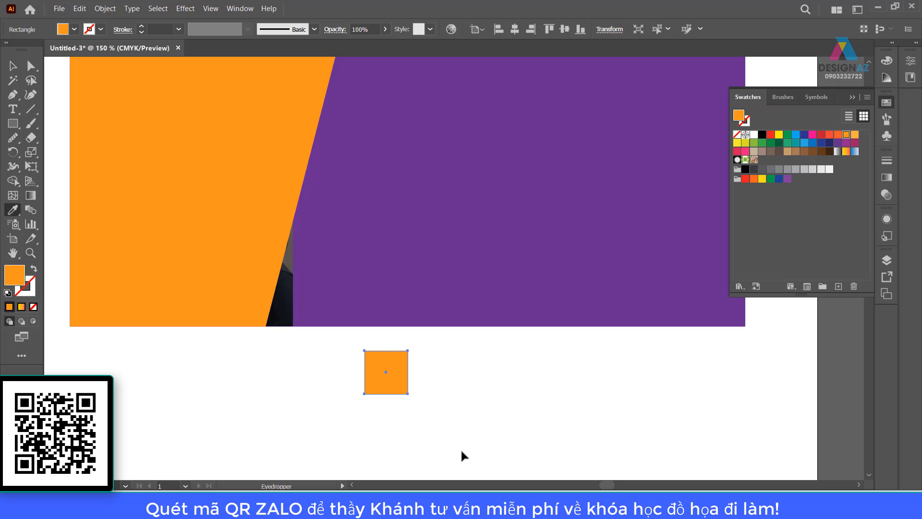
left_click(484, 233)
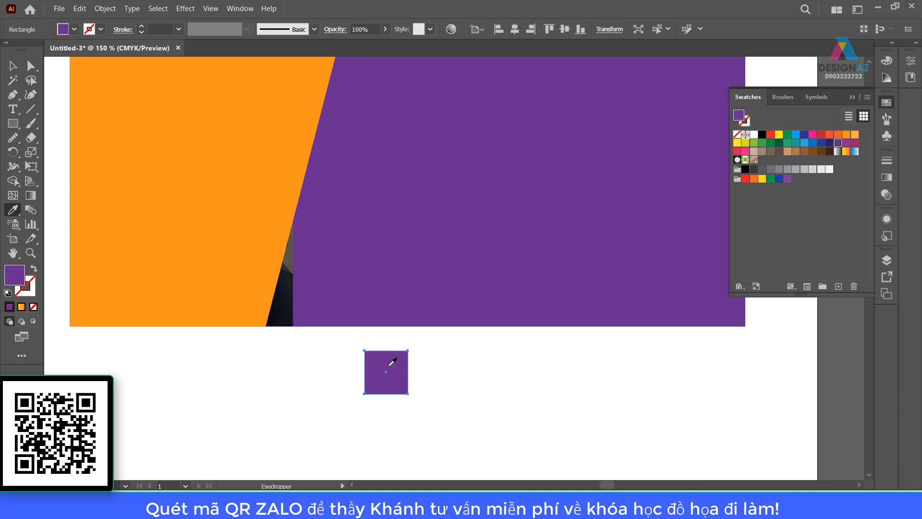
key("v")
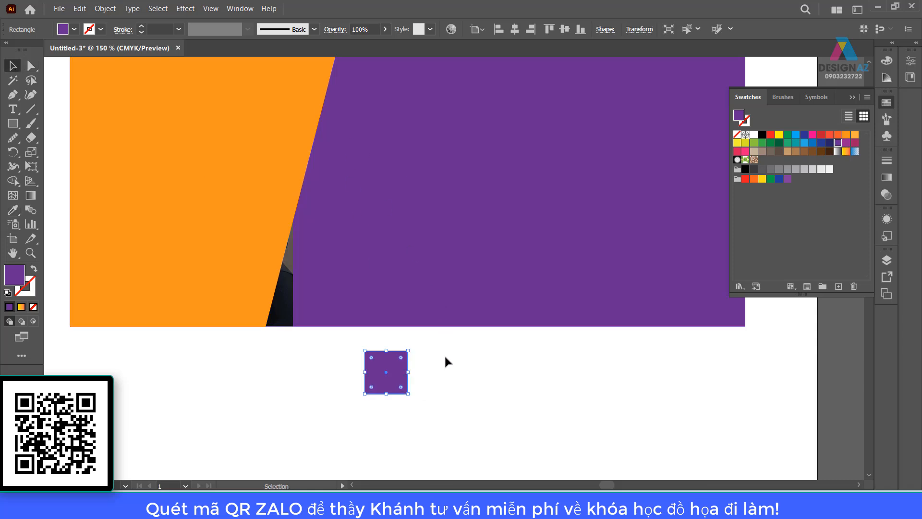
left_click(449, 368)
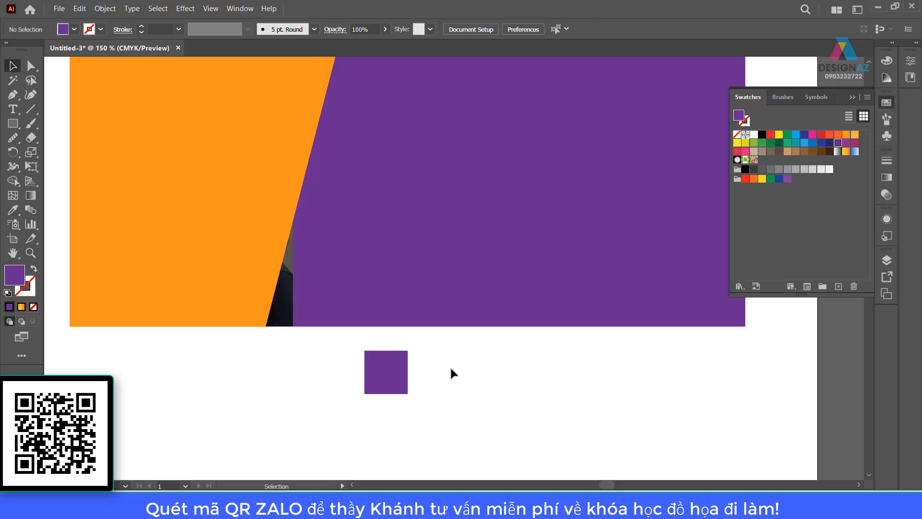
Delete the small purple square below the banner
left_click_drag(450, 371, 351, 390)
key("Delete")
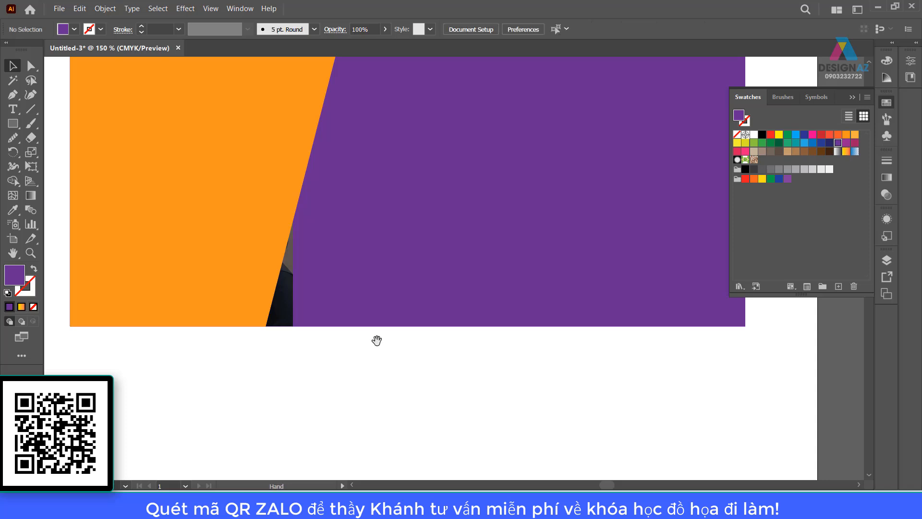
Try bringing the photo in front of the slanted orange shape, and undo the reordering
left_click_drag(373, 182, 472, 250)
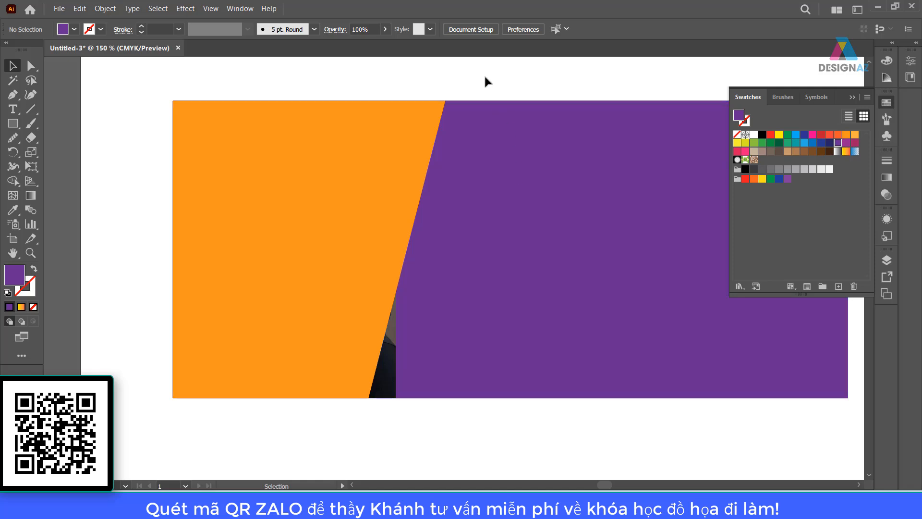
left_click(395, 370)
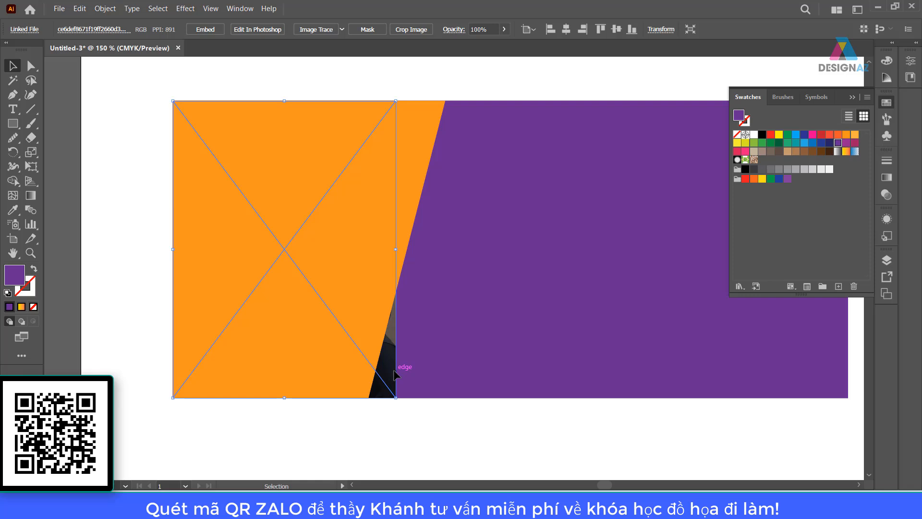
key("ctrl+shift+bracketright")
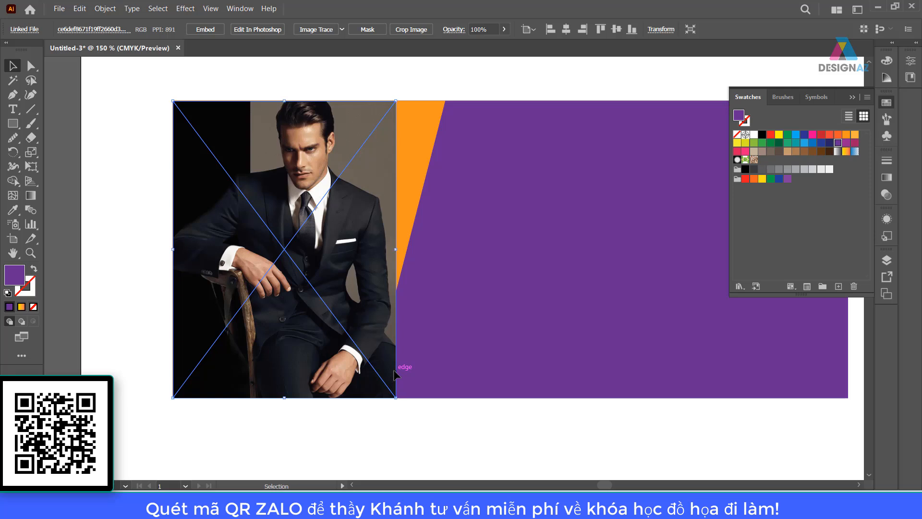
key("a")
key("ctrl+z")
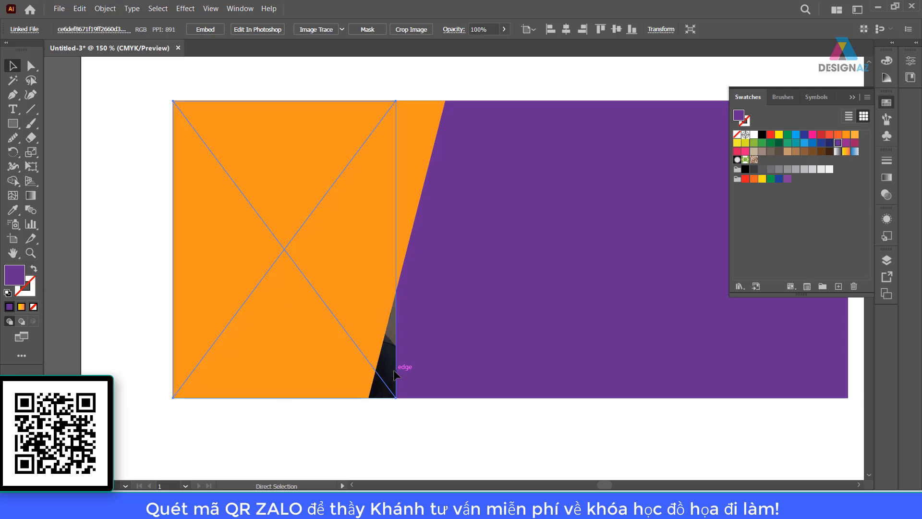
key("v")
Mask the man's photo with the slanted orange shape by making a clipping mask from both
left_click(465, 425)
left_click(387, 384)
left_click(411, 171, "shift")
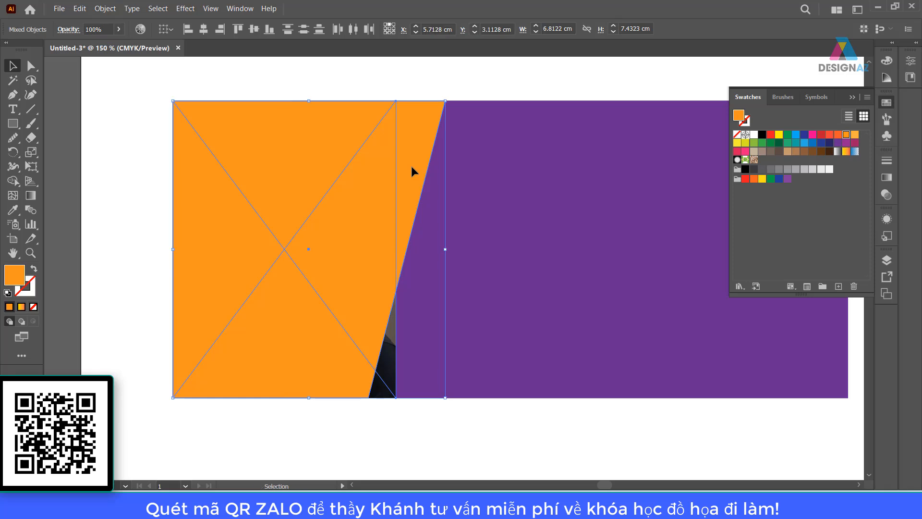
right_click(411, 165)
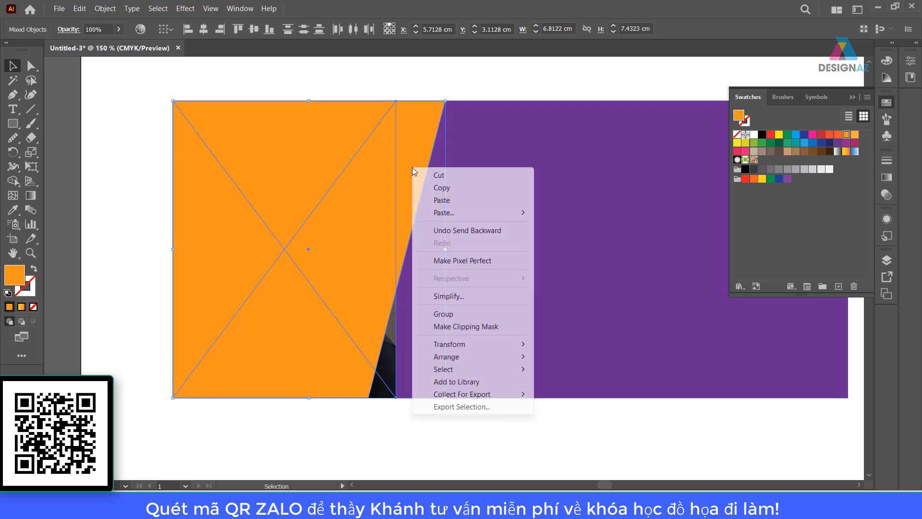
left_click(474, 327)
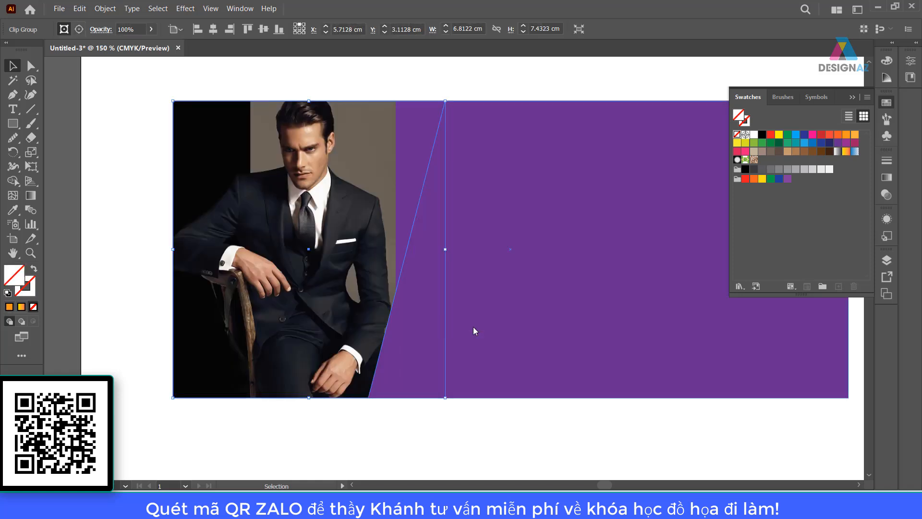
left_click(468, 76)
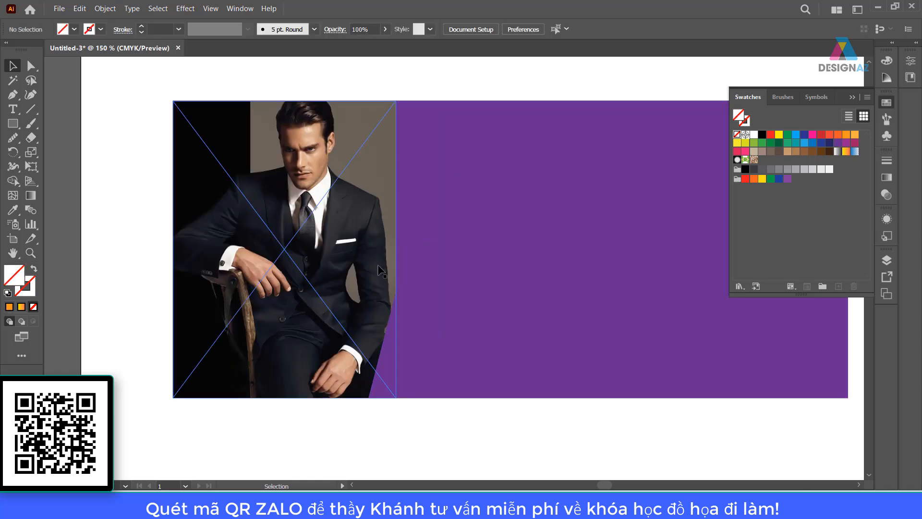
Fill the empty wedge of the clipped photo with the brown-grey sampled from the photo's background
left_click(374, 274)
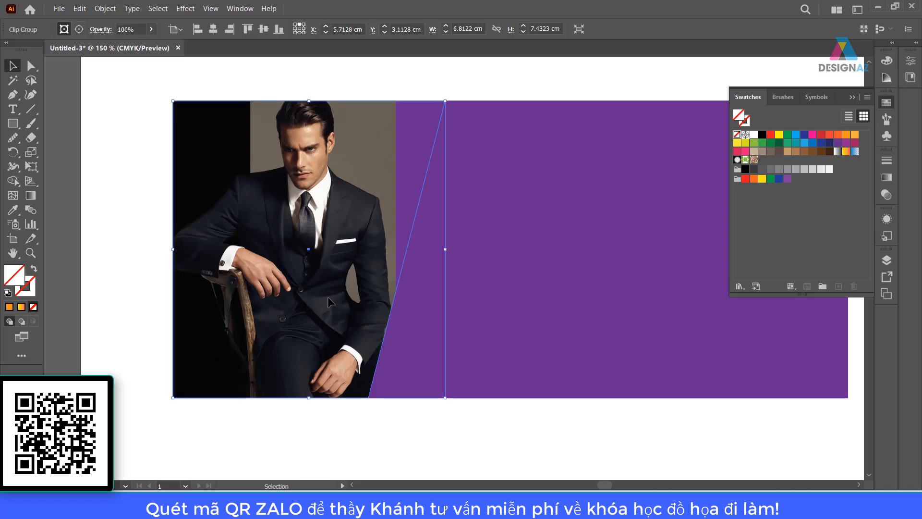
key("i")
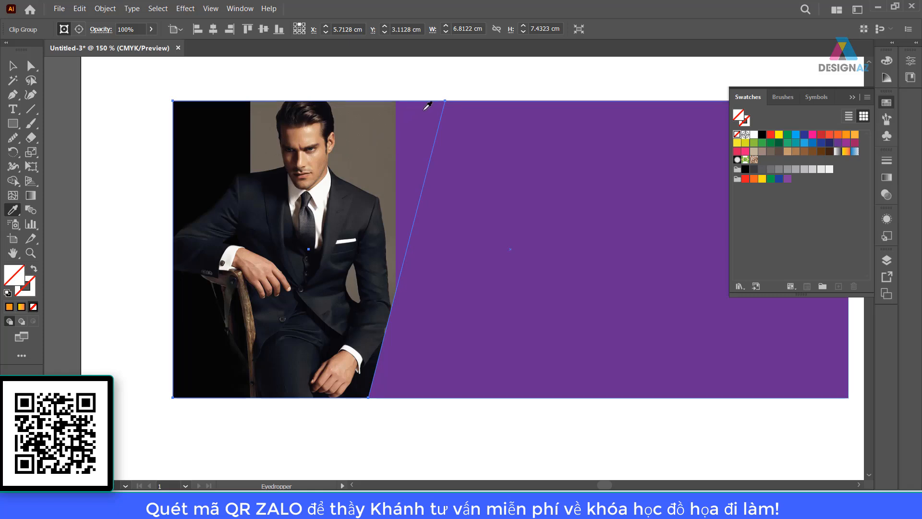
left_click(392, 138)
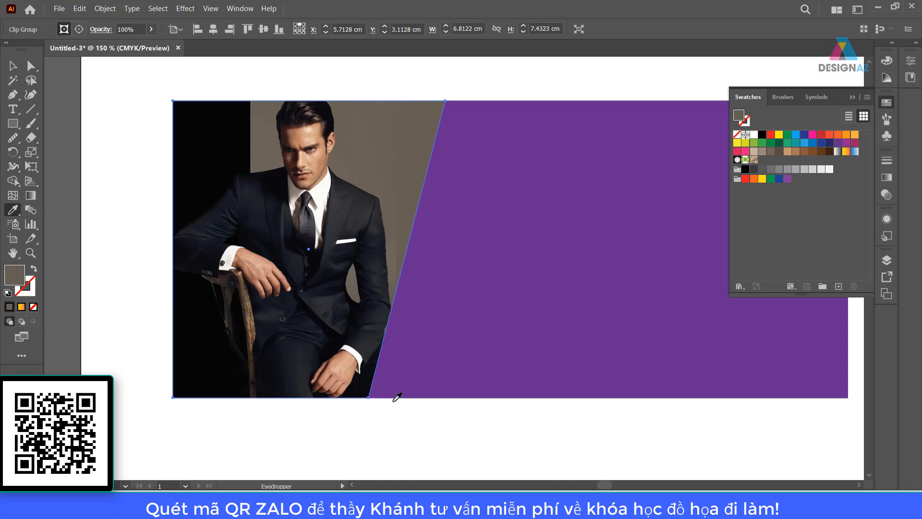
left_click(10, 65)
left_click(449, 425)
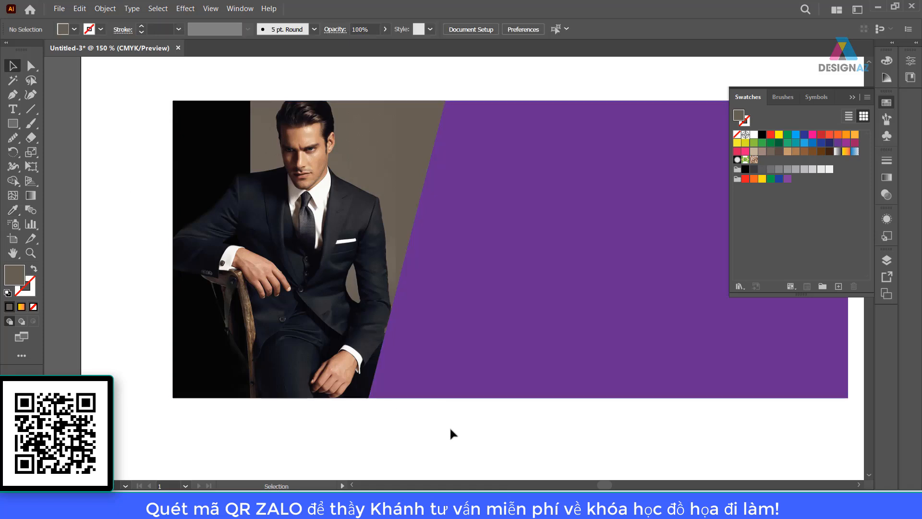
Recolor the purple background rectangle with a dark grey sampled from the man's suit
key("ctrl+1")
key("ctrl+minus")
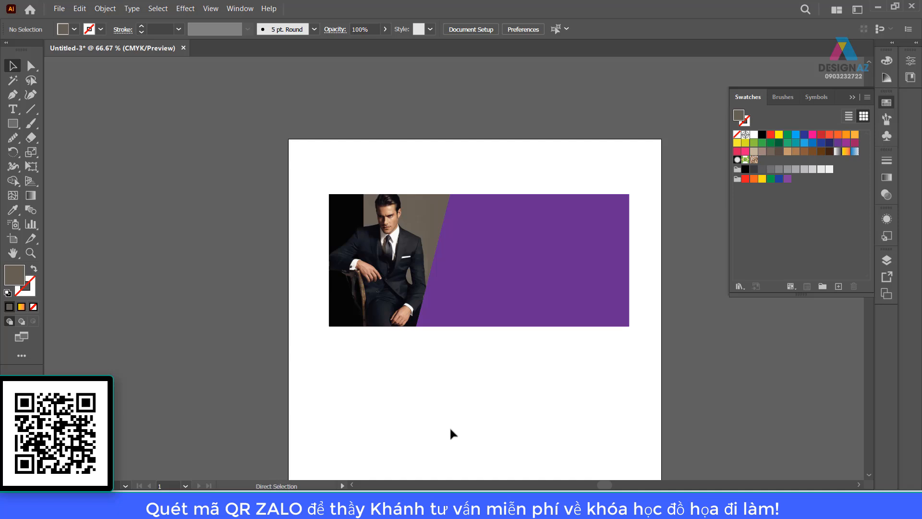
key("ctrl+plus")
left_click_drag(526, 415, 469, 415)
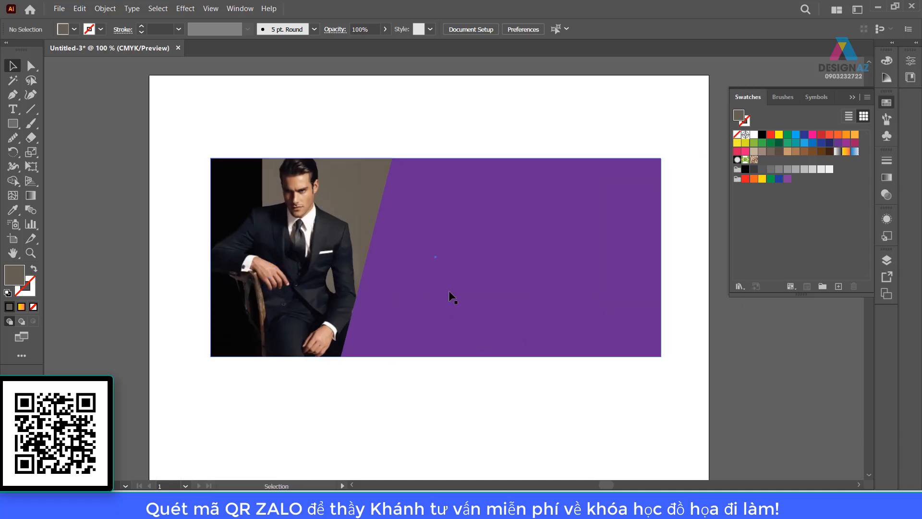
left_click(480, 231)
key("i")
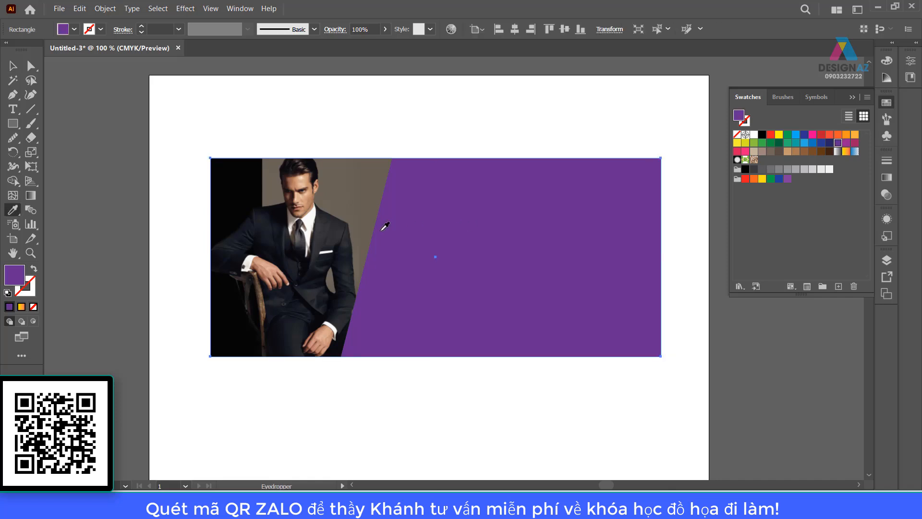
left_click(338, 232)
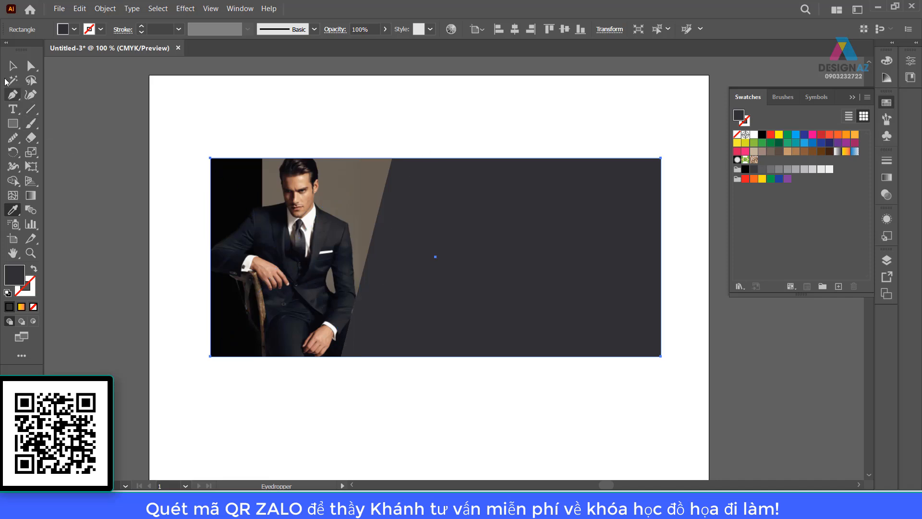
left_click(13, 66)
left_click(360, 111)
key("z")
left_click_drag(350, 203, 374, 216)
key("space")
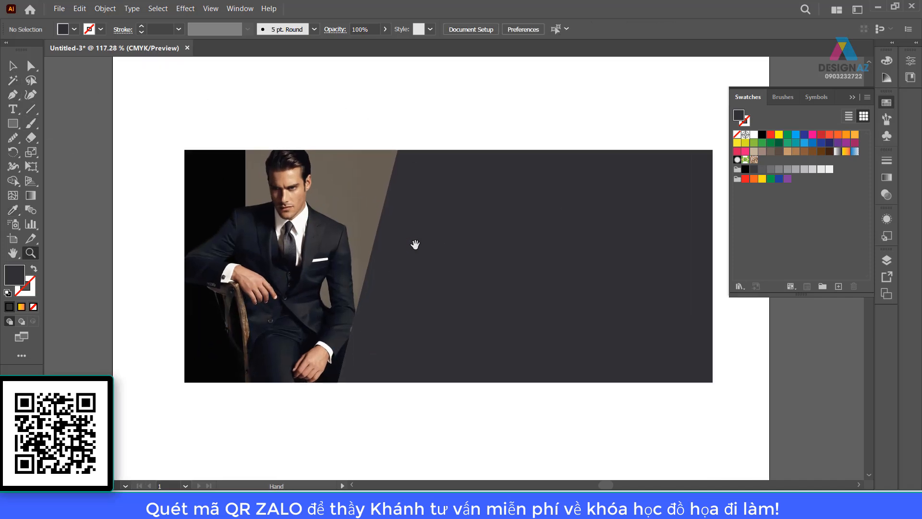
left_click_drag(484, 281, 438, 254)
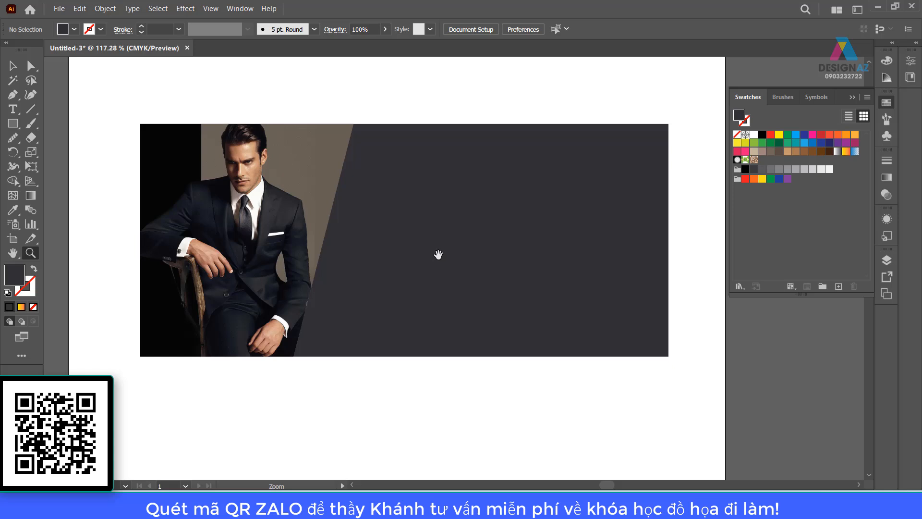
left_click(13, 66)
left_click(376, 199)
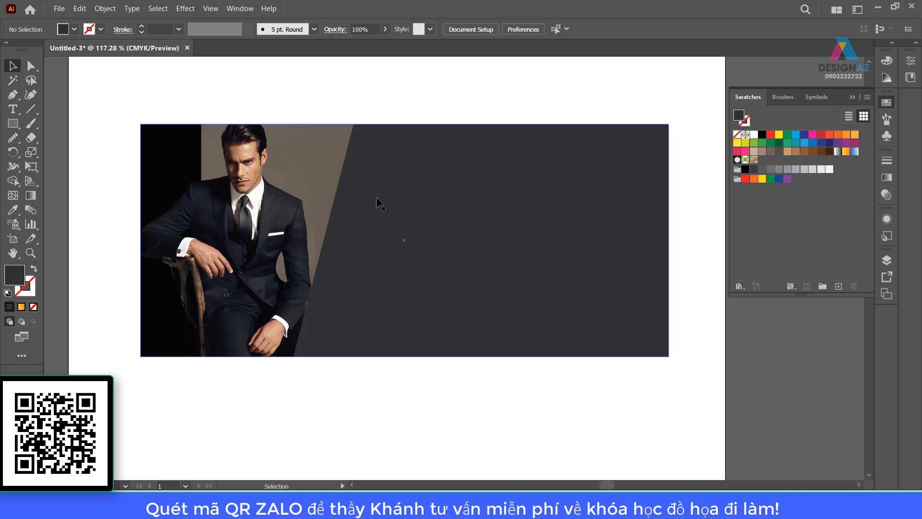
Try moving the lower anchor of the clipping shape's slanted edge inward to about X 7.00 cm, and undo the move
left_click(333, 169)
key("z")
left_click_drag(240, 130, 372, 173)
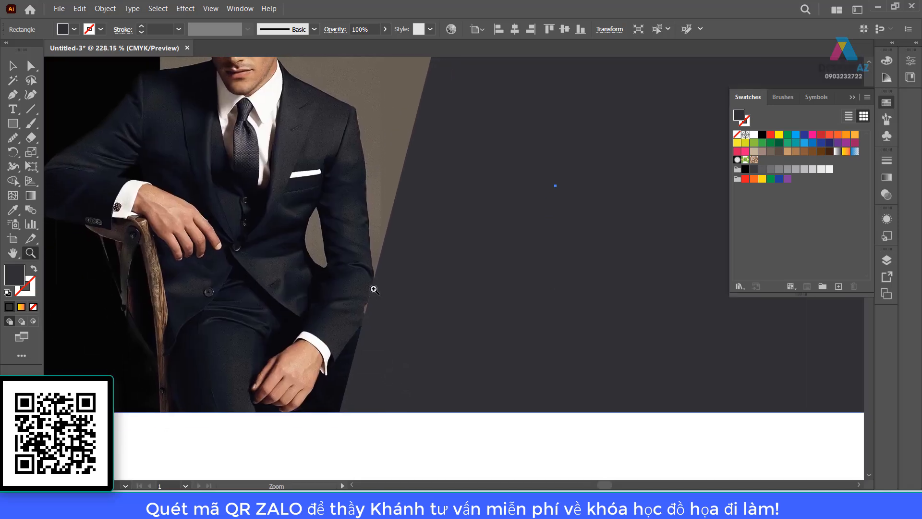
left_click(32, 65)
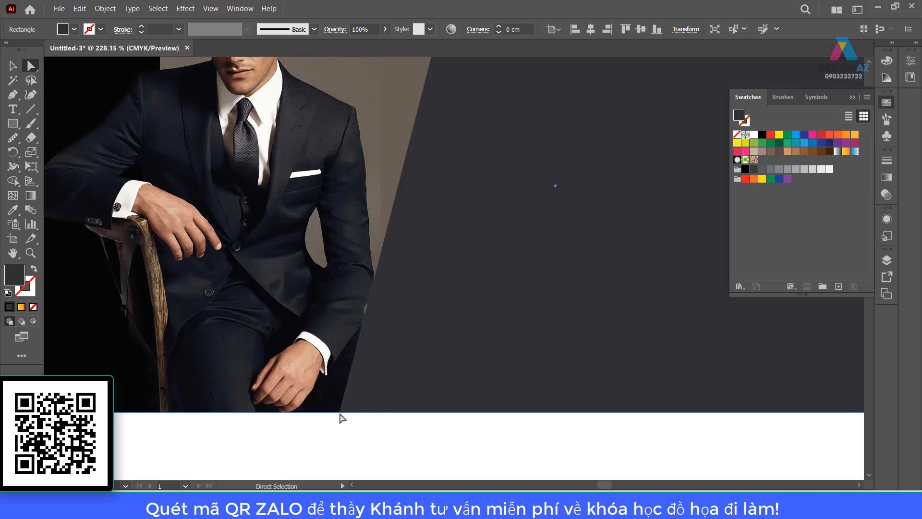
left_click(339, 412)
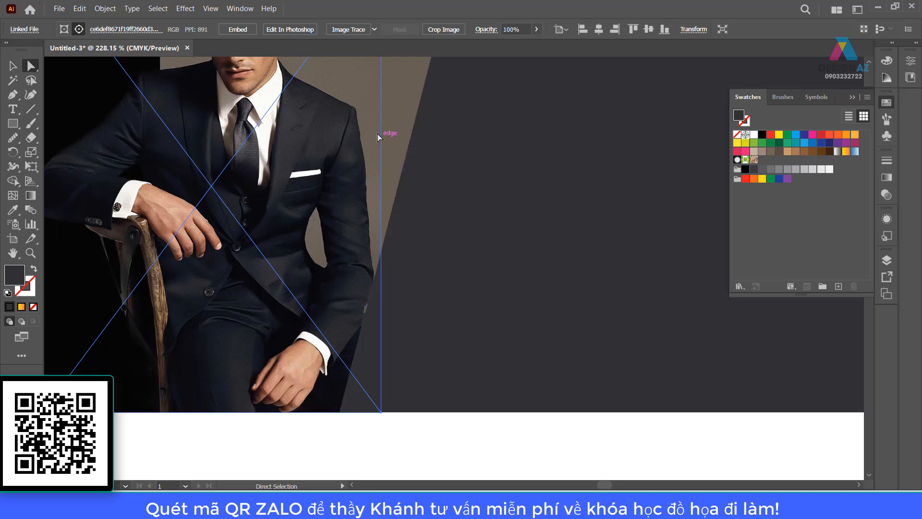
left_click(16, 67)
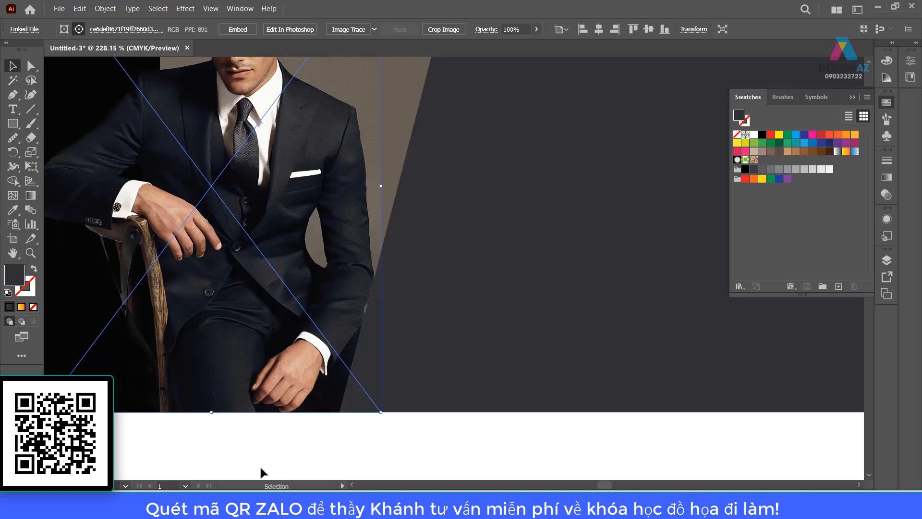
left_click(288, 385)
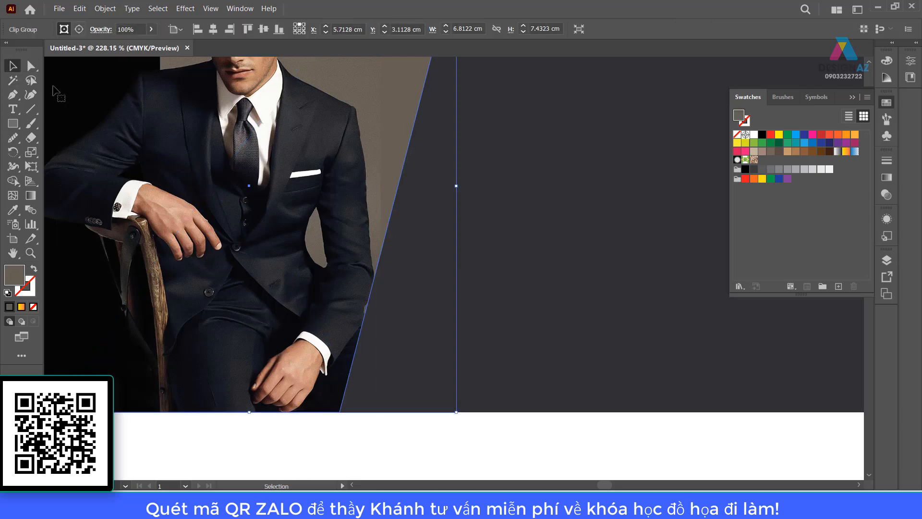
left_click(31, 66)
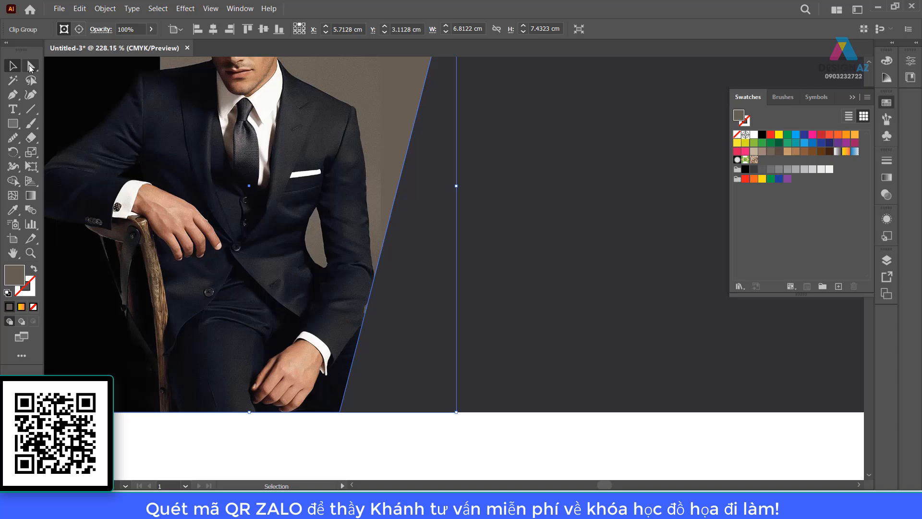
left_click(339, 412)
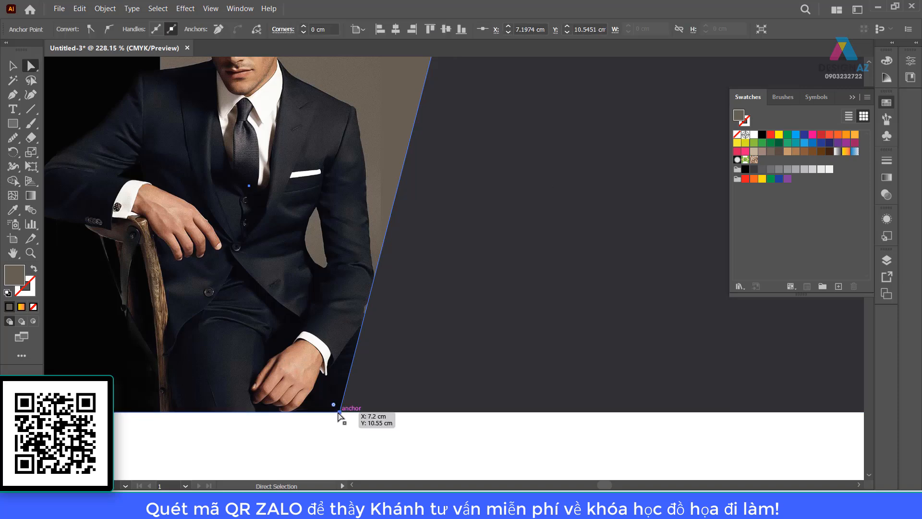
left_click_drag(339, 413, 328, 412)
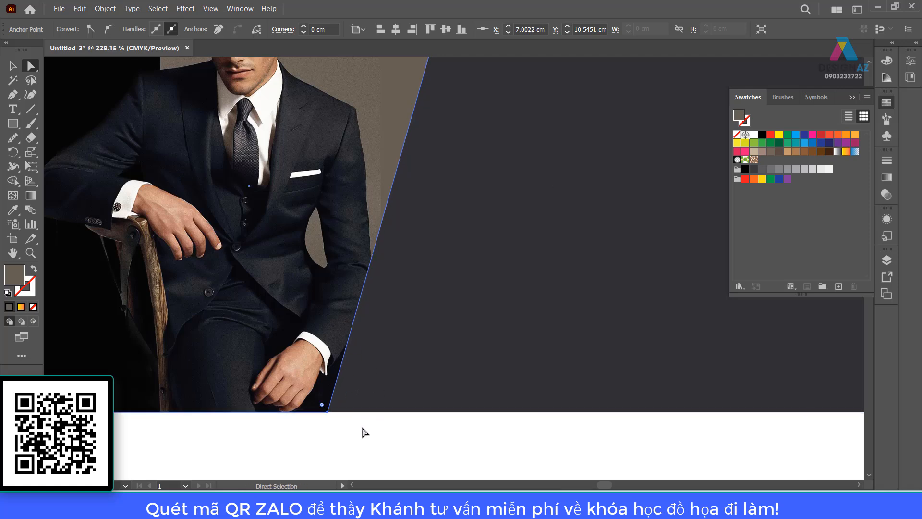
key("ctrl+z")
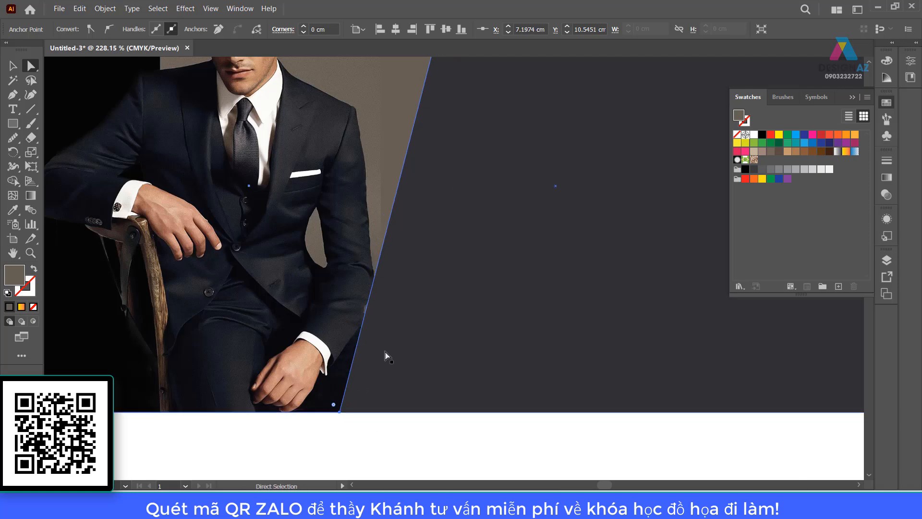
Shift the lower anchor of the clipping shape's slanted edge inward to about X 7.04 cm to steepen the crop around the sleeve
key("ctrl+plus")
key("ctrl+plus")
key("ctrl+plus")
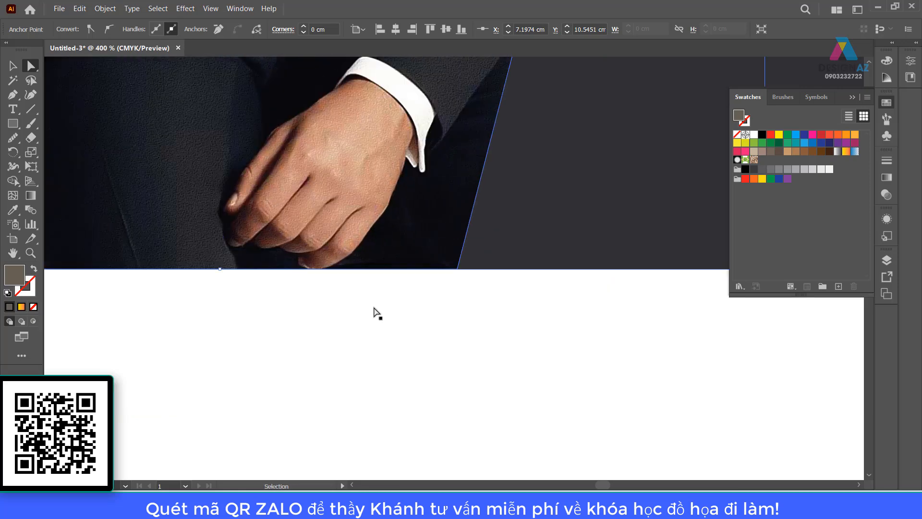
left_click_drag(470, 192, 419, 362)
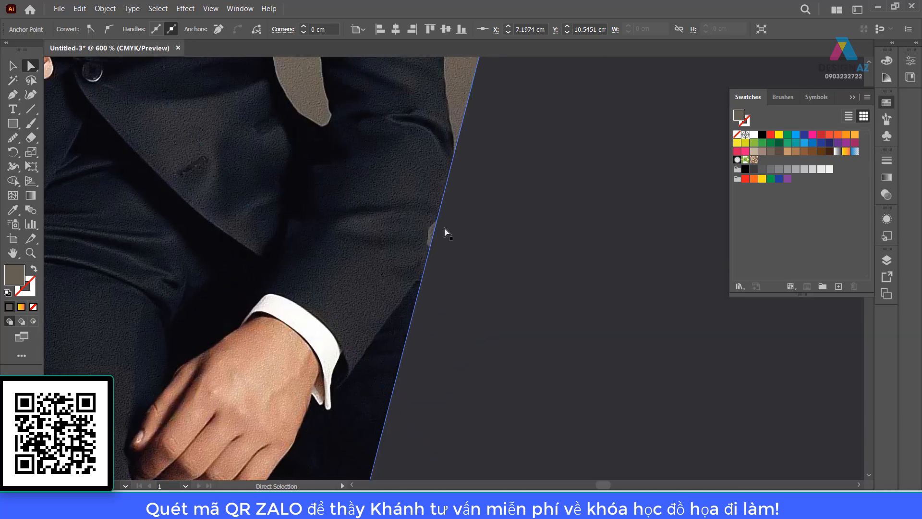
left_click_drag(443, 303, 455, 76)
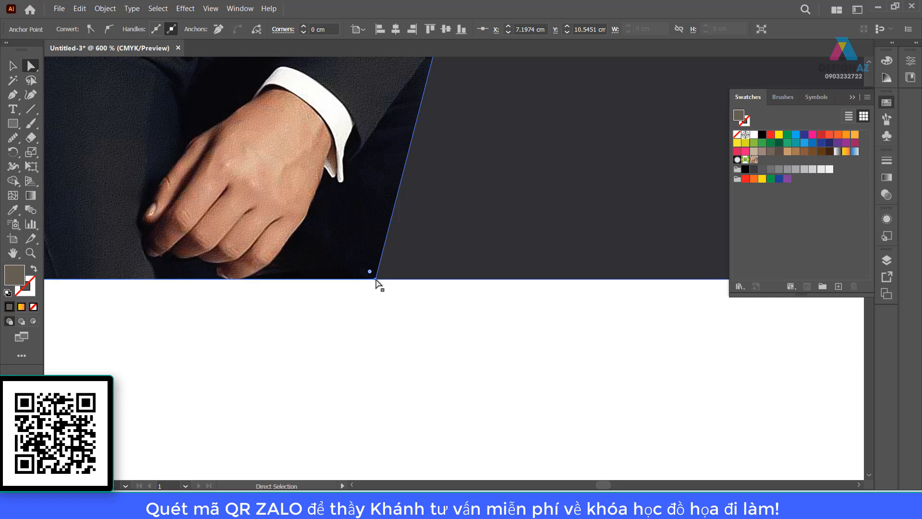
left_click_drag(370, 279, 352, 280)
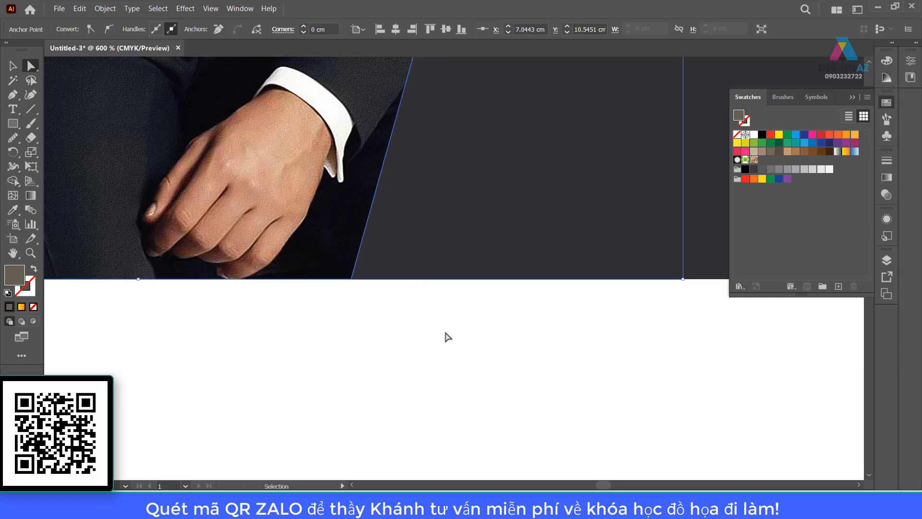
key("ctrl+minus")
key("ctrl+minus")
key("ctrl+minus")
key("ctrl+minus")
key("ctrl+minus")
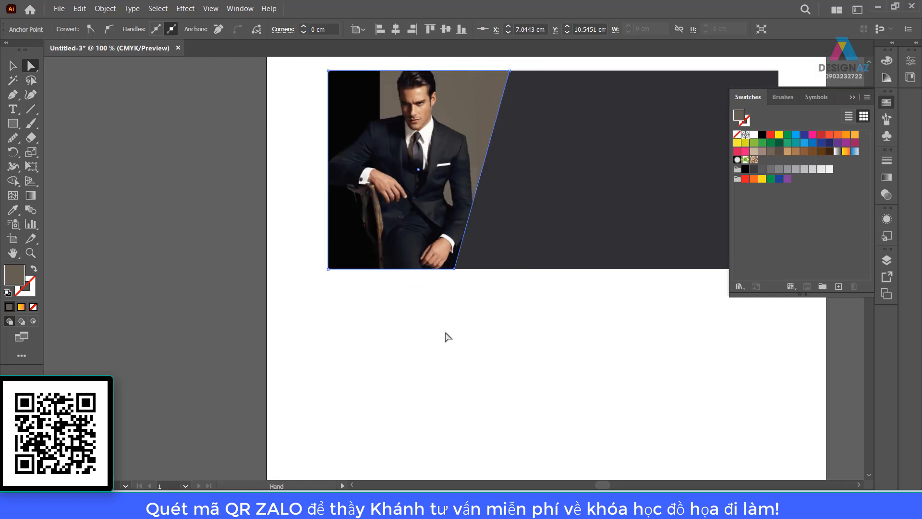
left_click_drag(515, 238, 446, 245)
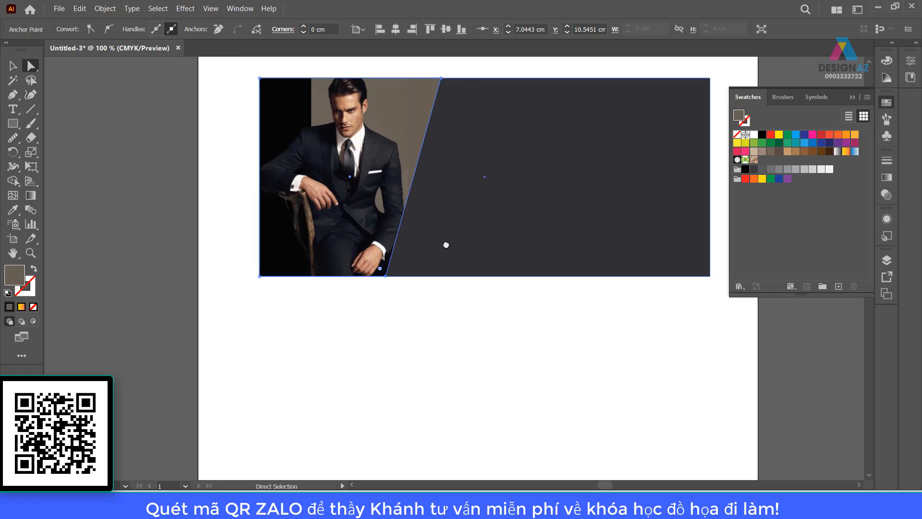
key("v")
left_click(190, 304)
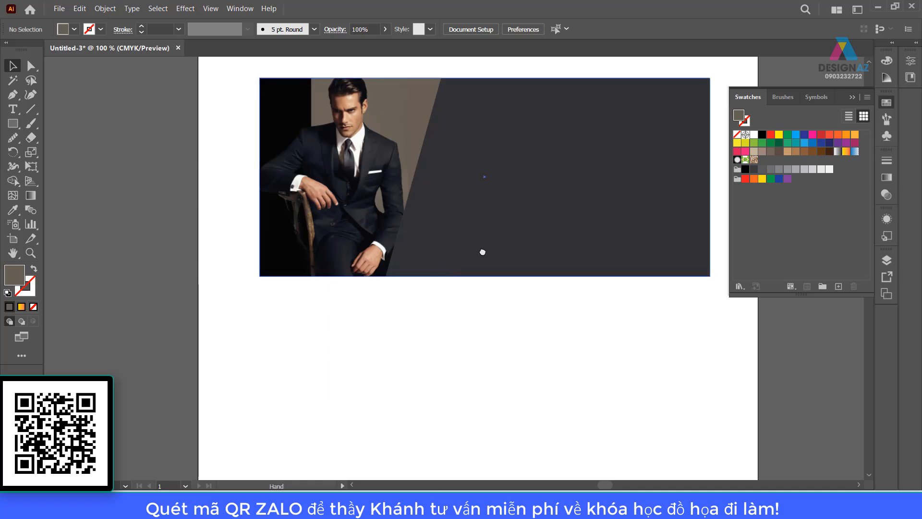
scroll(482, 251, "right", 3)
key("z")
left_click_drag(313, 178, 362, 257)
key("space")
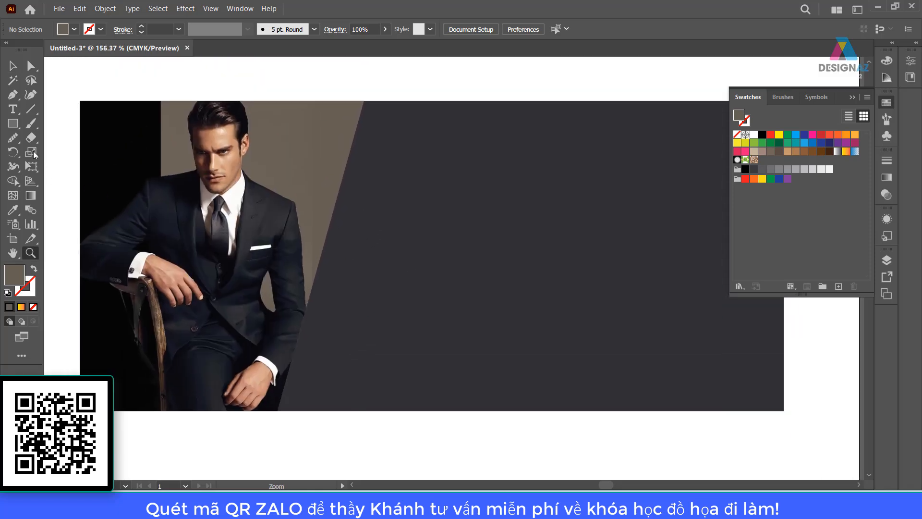
left_click(13, 124)
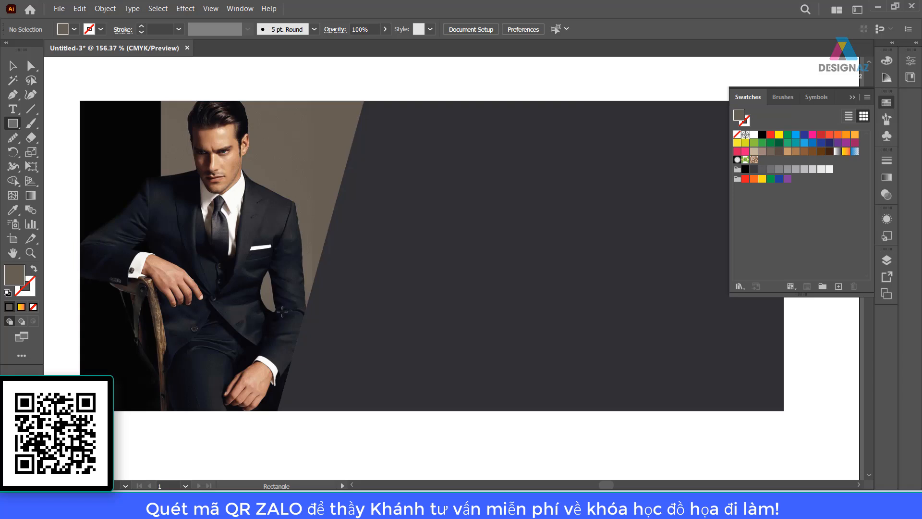
key("space")
left_click_drag(283, 309, 332, 278)
key("v")
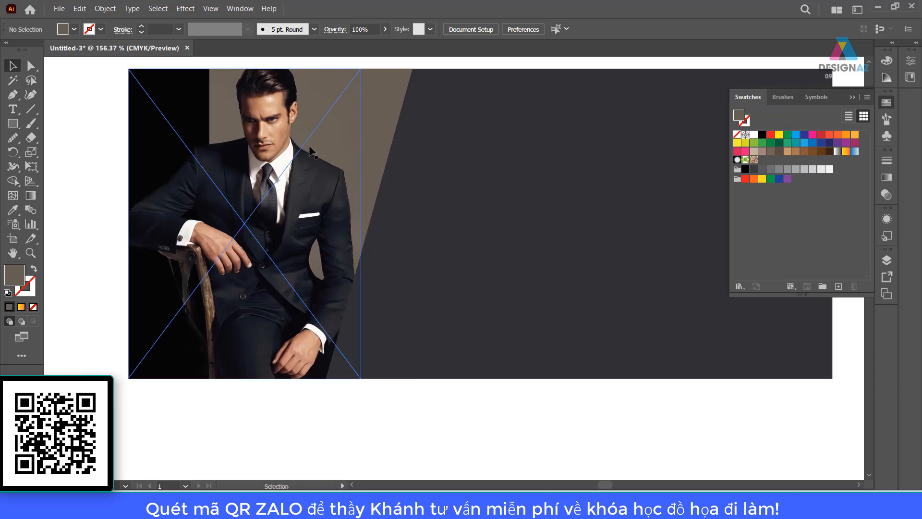
Try moving the clipped photo to the blank area below the banner, try placing a copy there, and undo both attempts
left_click(323, 159)
key("ctrl+minus")
key("ctrl+minus")
key("ctrl+minus")
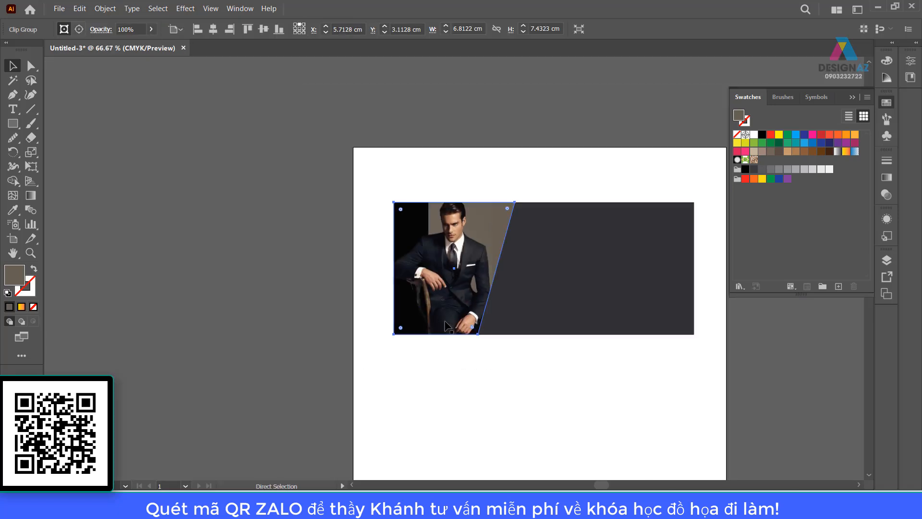
key("space")
left_click_drag(484, 377, 383, 290)
left_click(383, 293)
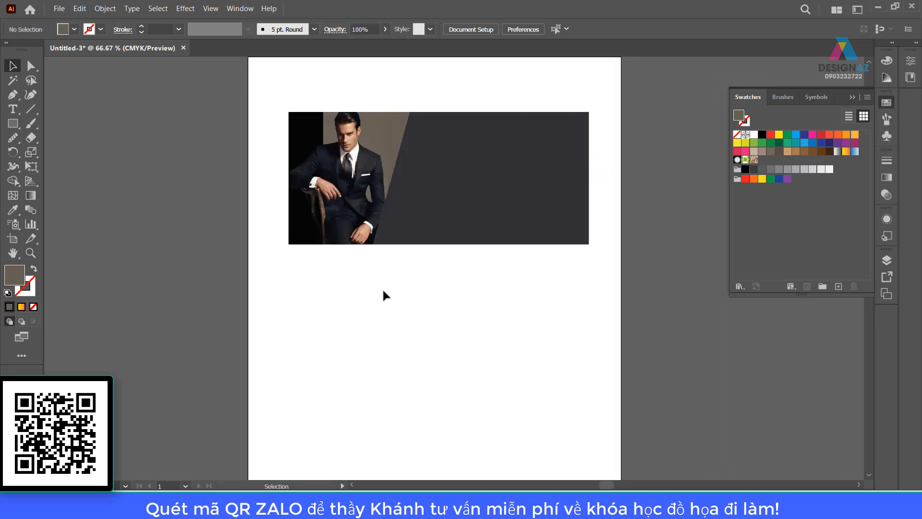
left_click_drag(358, 192, 441, 398)
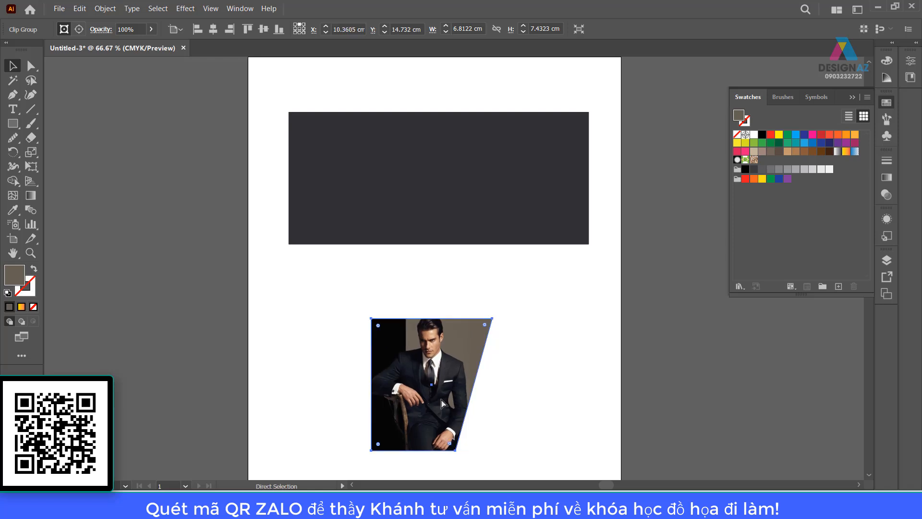
key("ctrl+z")
left_click(510, 361)
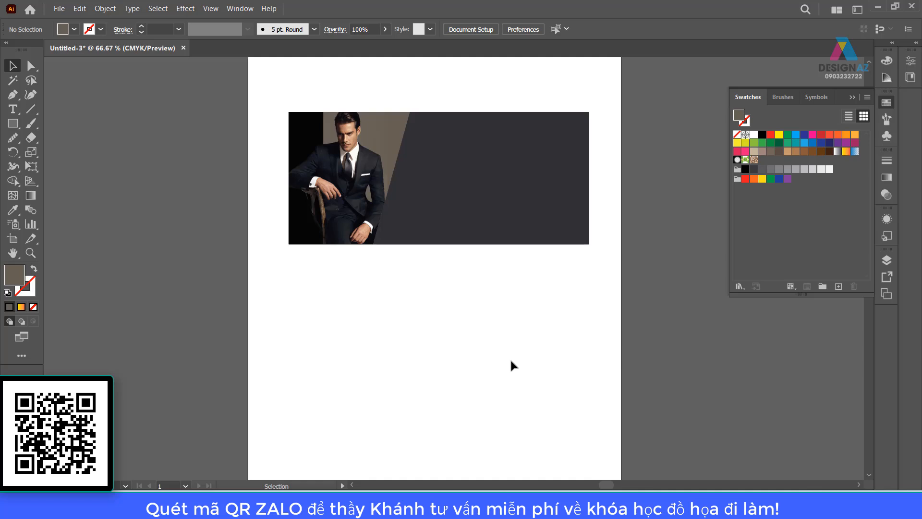
left_click_drag(384, 238, 431, 385)
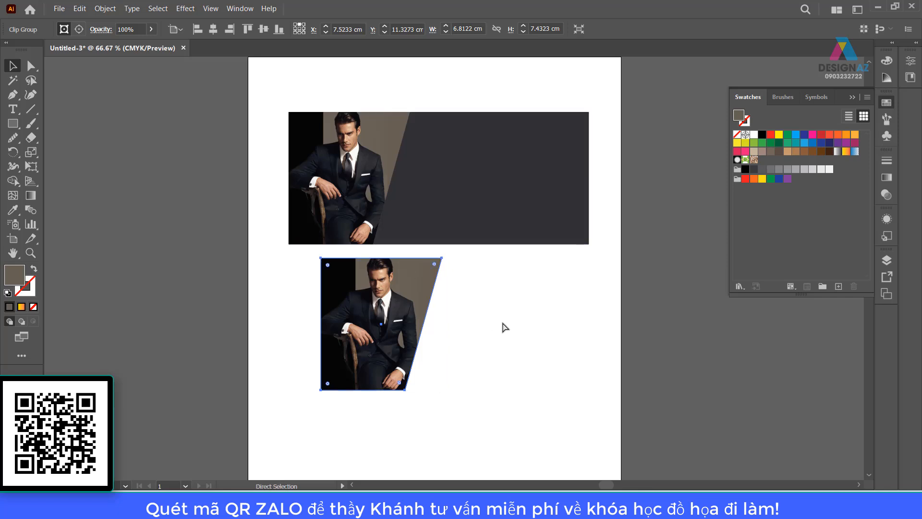
key("ctrl+z")
left_click(363, 304)
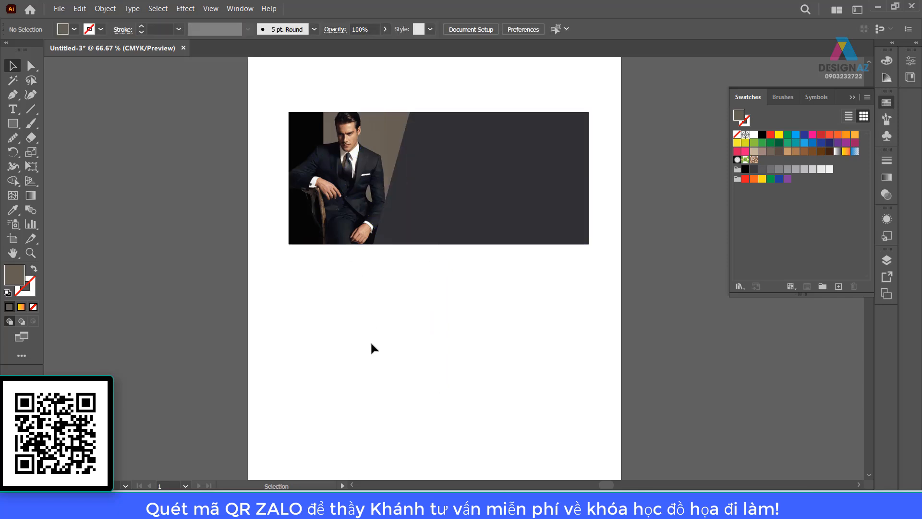
Duplicate the clipped photo onto the blank area below the banner, at about X 8.01 cm, Y 13.41 cm
left_click(355, 180)
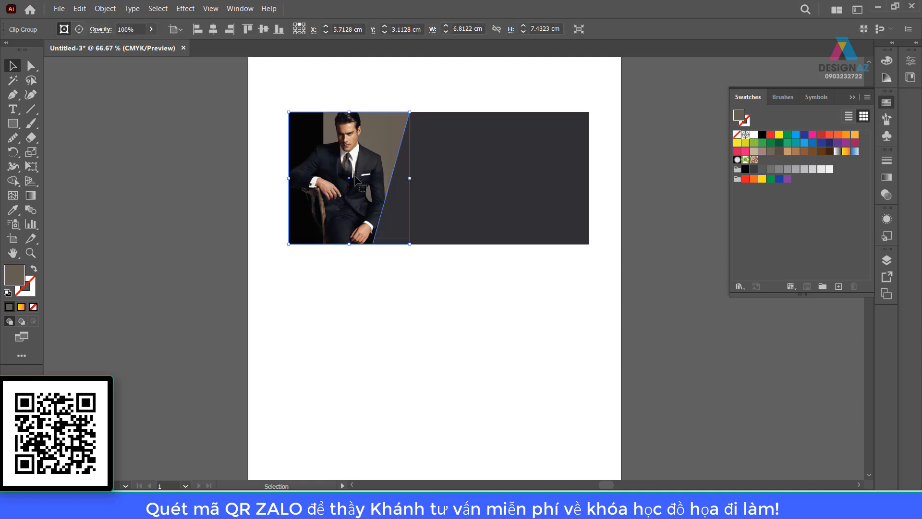
left_click_drag(355, 179, 395, 336)
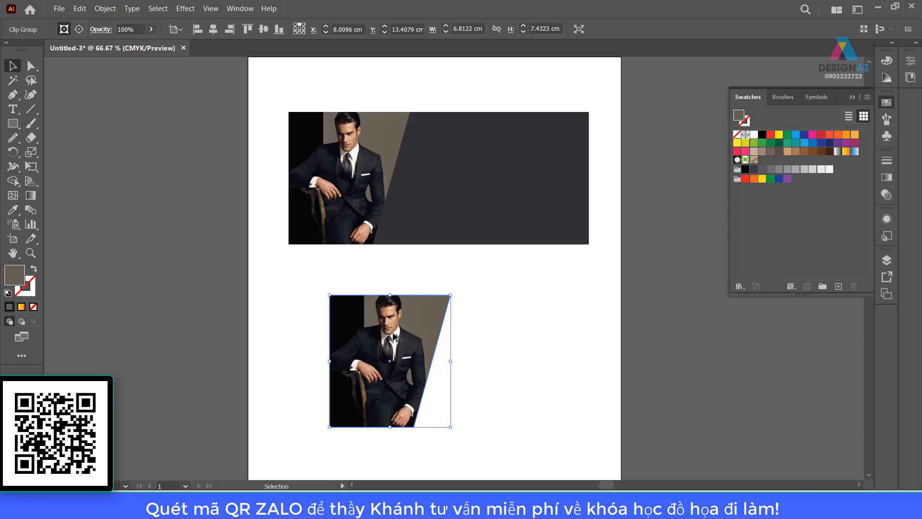
key("ctrl+=")
left_click_drag(546, 315, 473, 261)
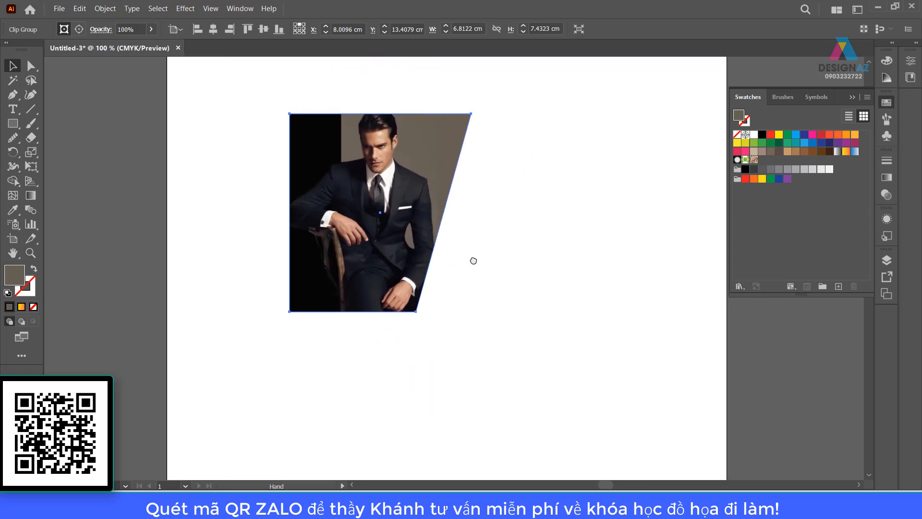
Release the clipping mask of the duplicated photo and move the freed image aside, clear of the slant-edged shape
right_click(437, 209)
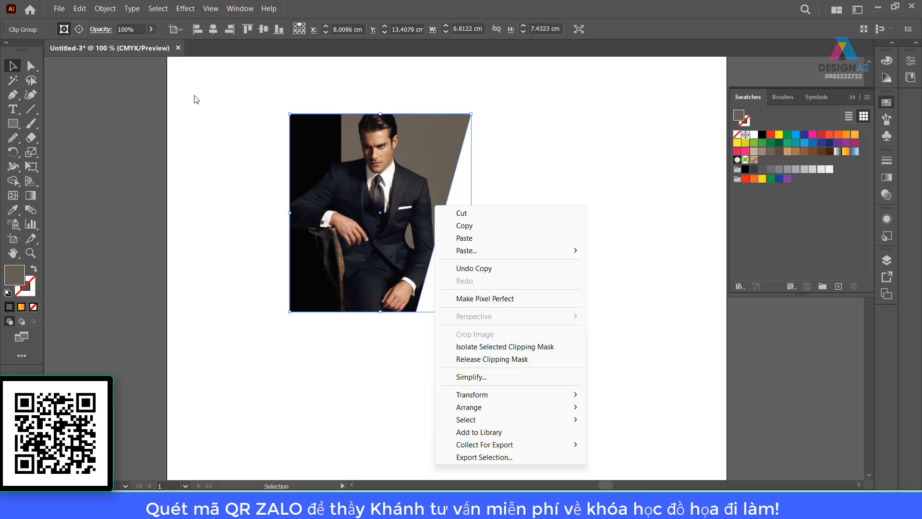
left_click(105, 8)
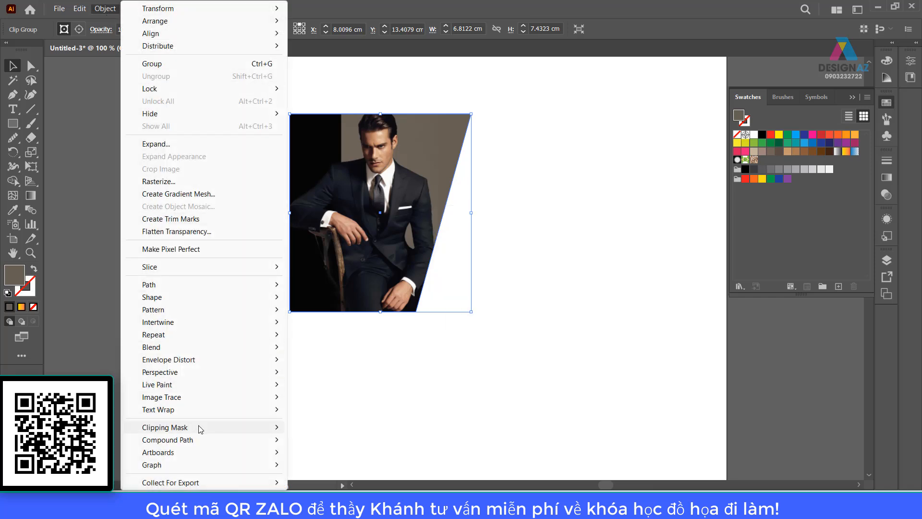
mouse_move(199, 428)
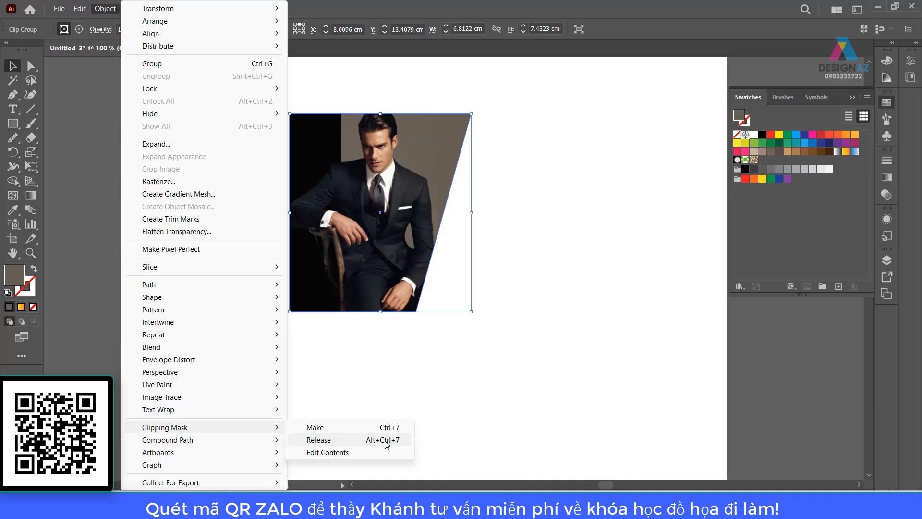
right_click(405, 229)
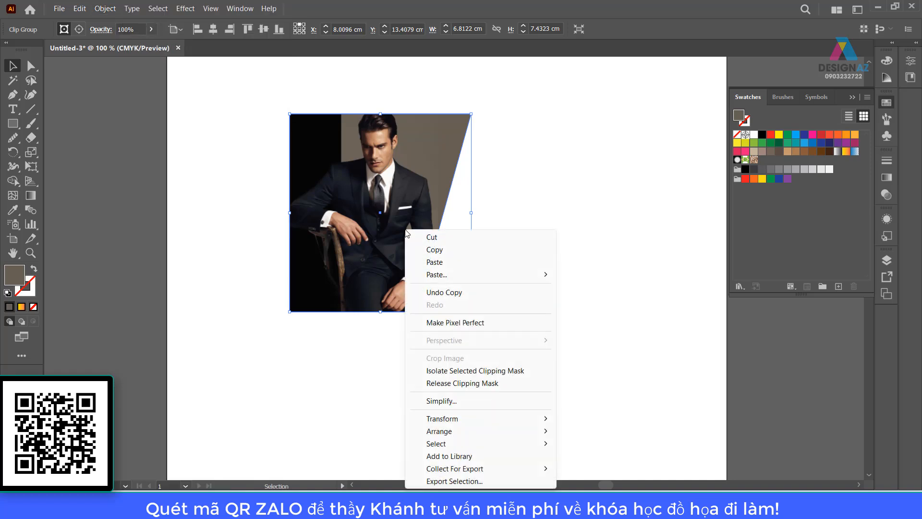
left_click(508, 388)
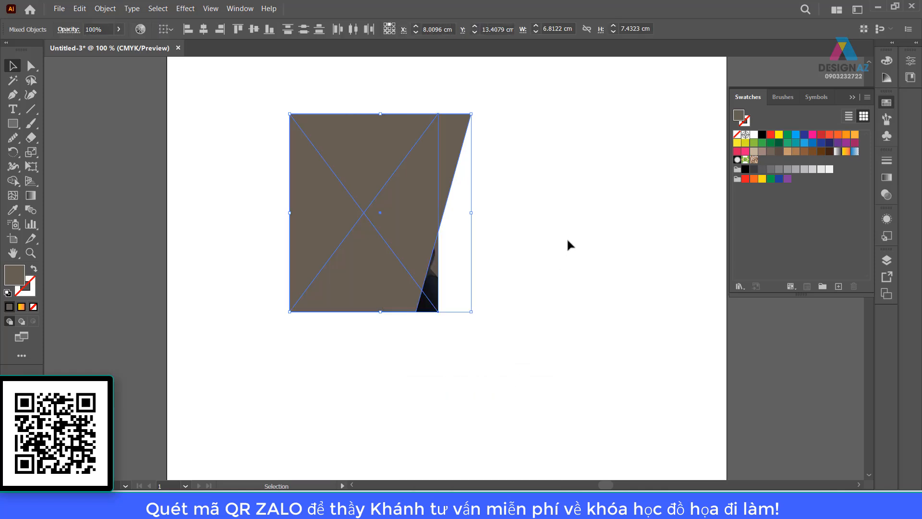
left_click(463, 318)
left_click(432, 295)
left_click_drag(432, 296, 691, 267)
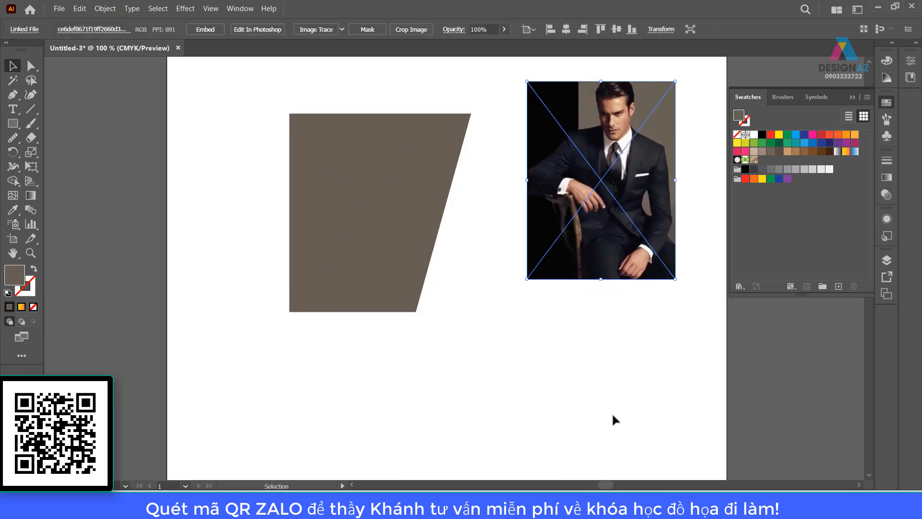
Move the freed slant-edged shape onto the banner, flush with its upper and lower edges and offset slightly right of the clipped photo
left_click(368, 230)
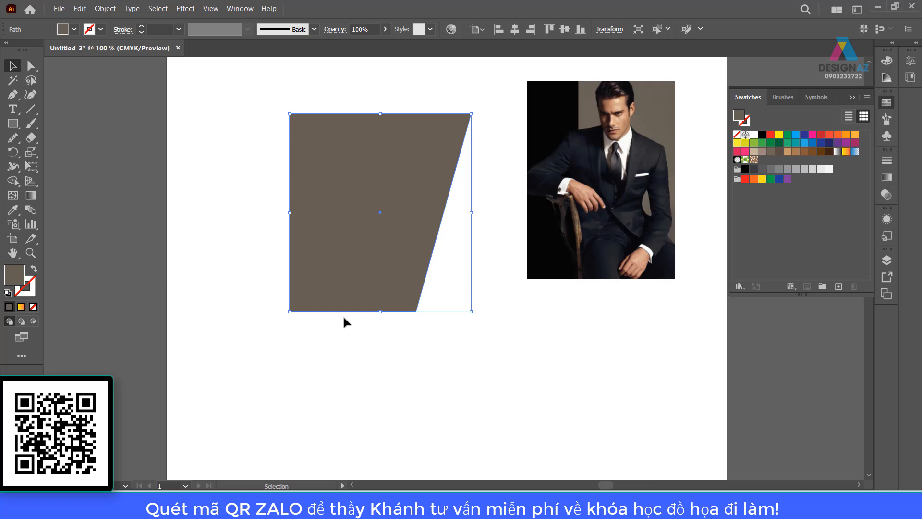
left_click_drag(376, 242, 350, 439)
left_click_drag(354, 403, 313, 265)
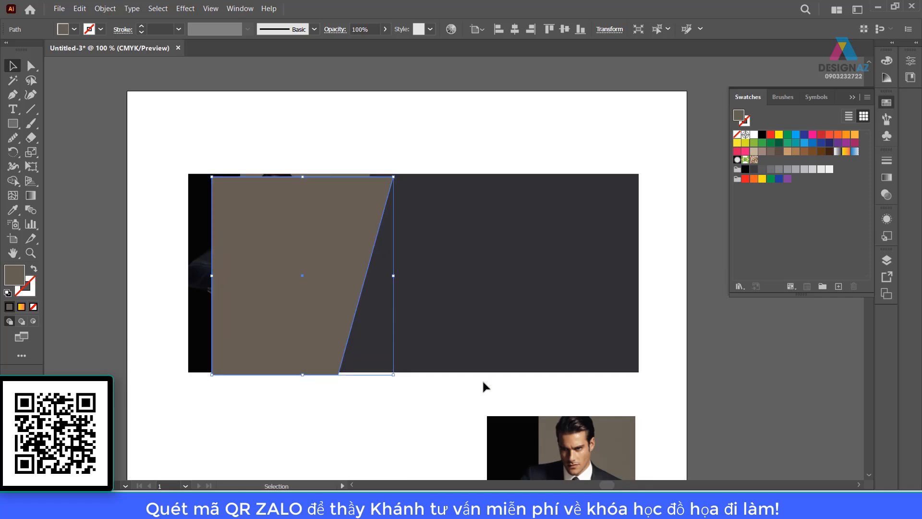
key("ctrl+=")
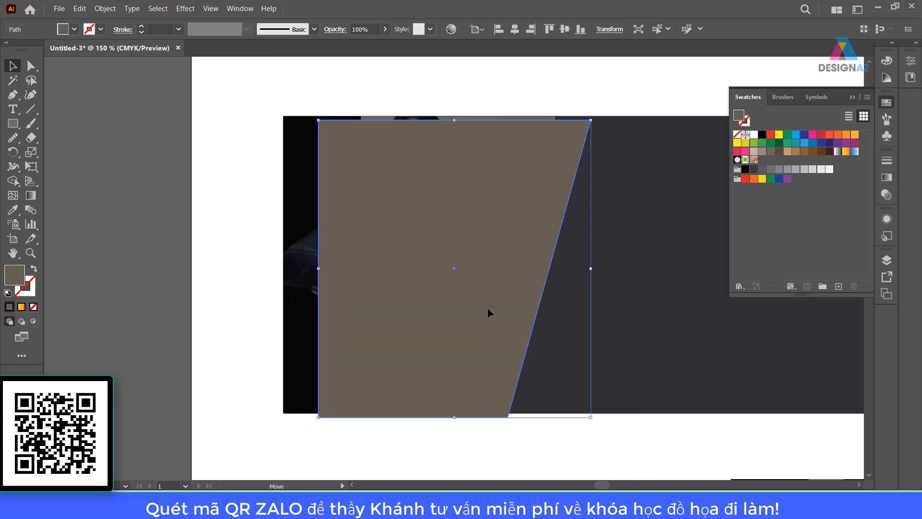
left_click_drag(487, 307, 468, 308)
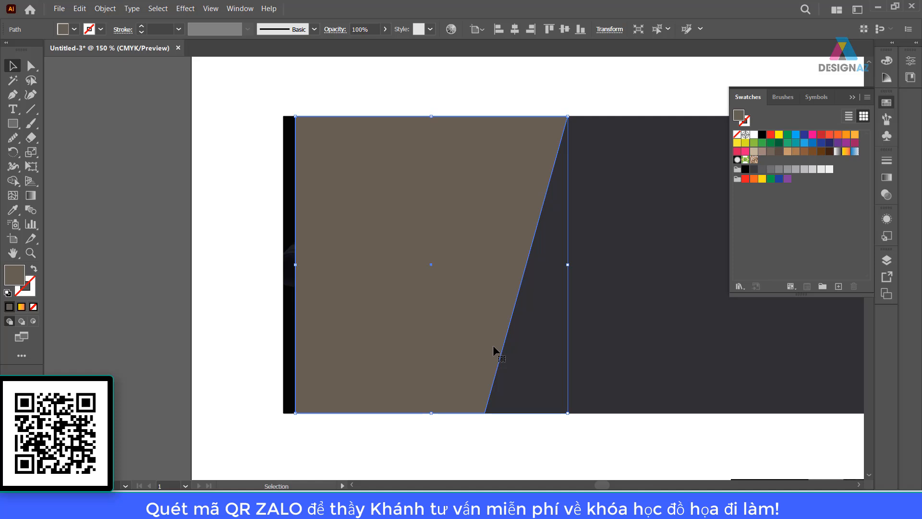
Send the slant-edged shape behind the clipped photo and fill it with the skin tone sampled from the man's hand
key("a")
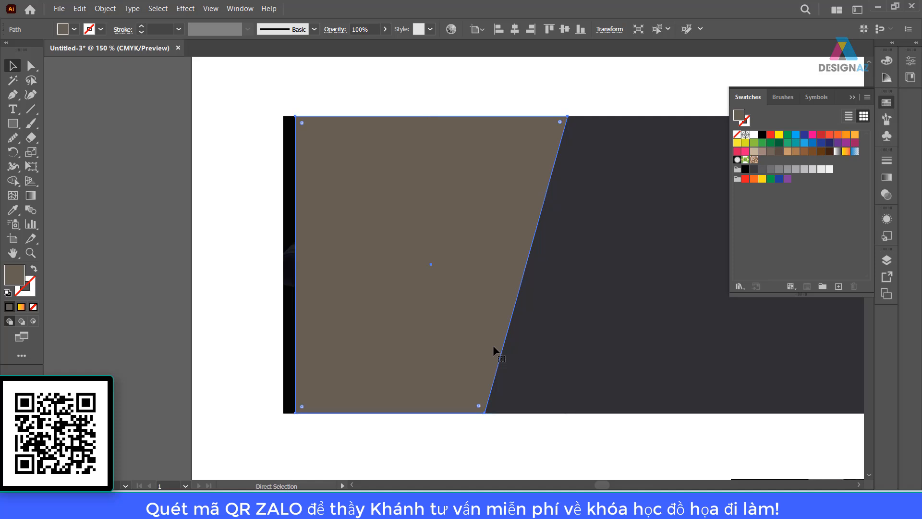
key("ctrl+[")
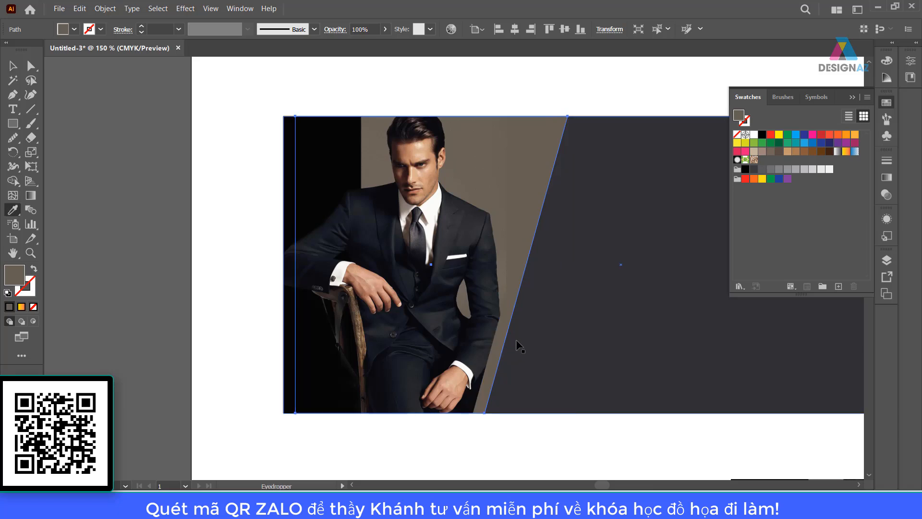
key("i")
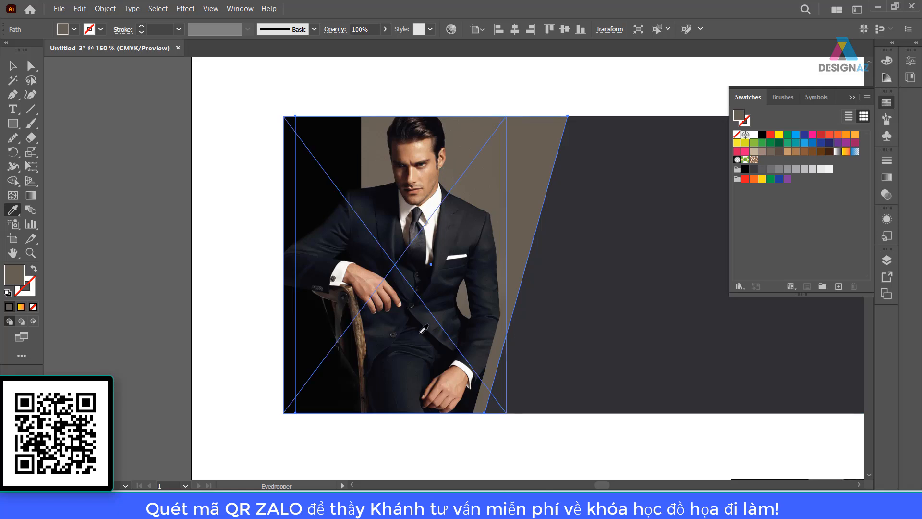
left_click(374, 271)
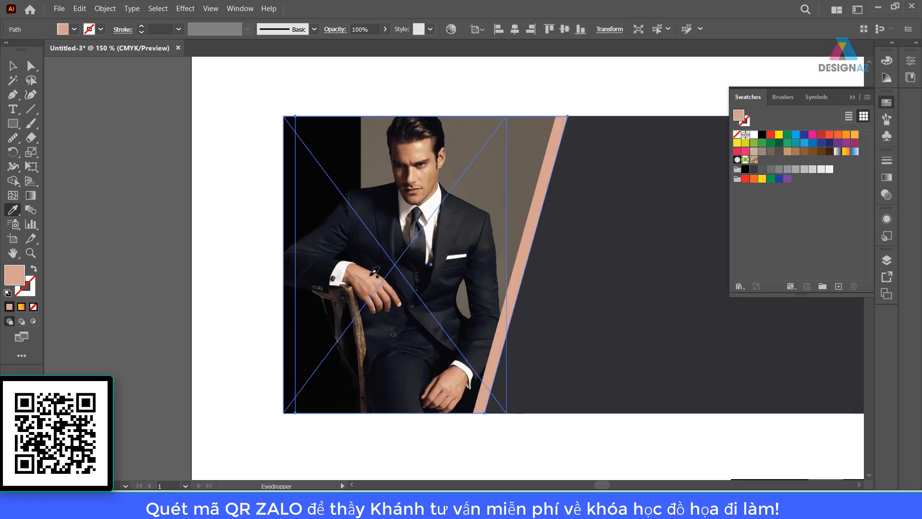
key("ctrl+shift+a")
key("v")
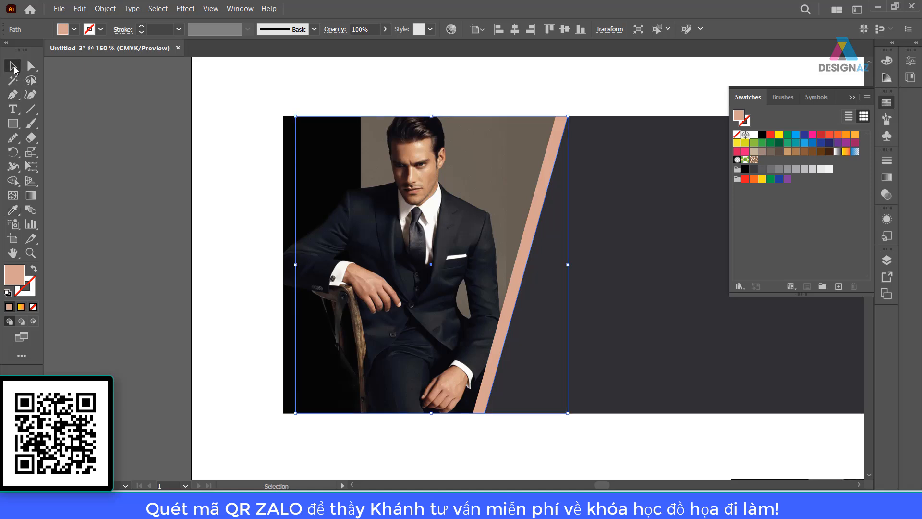
Shift the skin-tone shape slightly left so only a thin stripe shows along the photo's slanted edge
left_click(530, 272)
left_click_drag(519, 278, 510, 280)
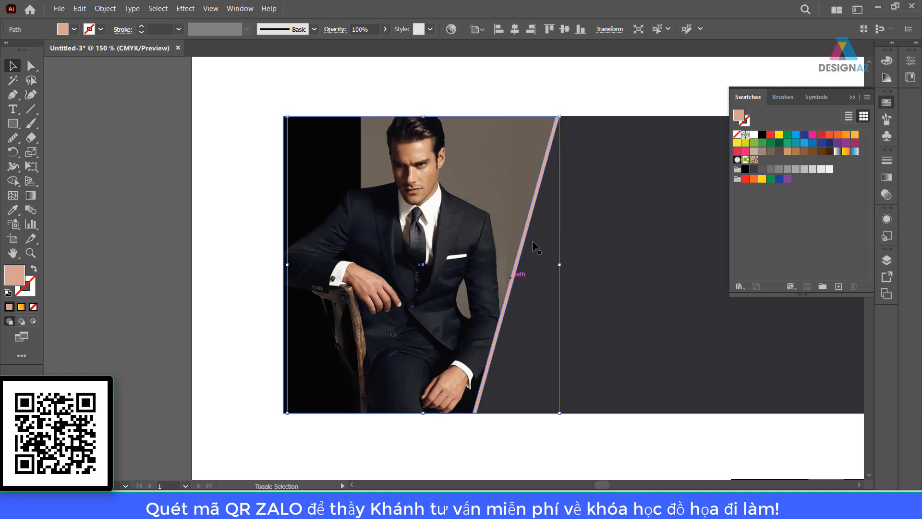
left_click(573, 91)
Add a scaled-down copy of the skin-tone shape along the lower part of the slanted edge to form a thicker stripe there
left_click_drag(670, 260, 615, 259)
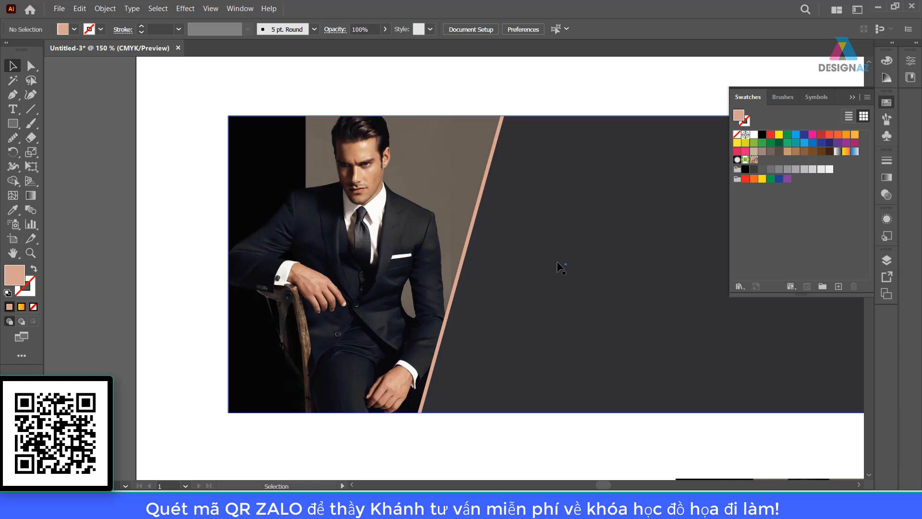
left_click_drag(567, 288, 384, 292)
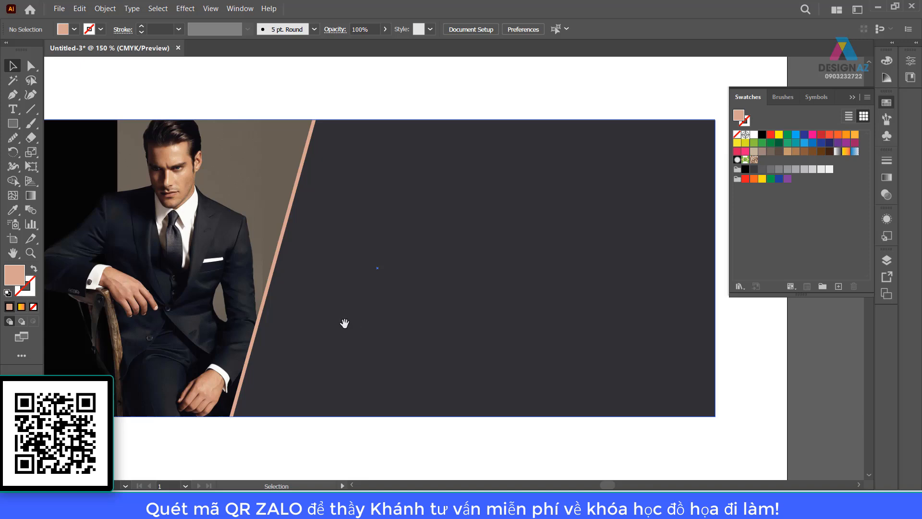
left_click_drag(345, 322, 407, 320)
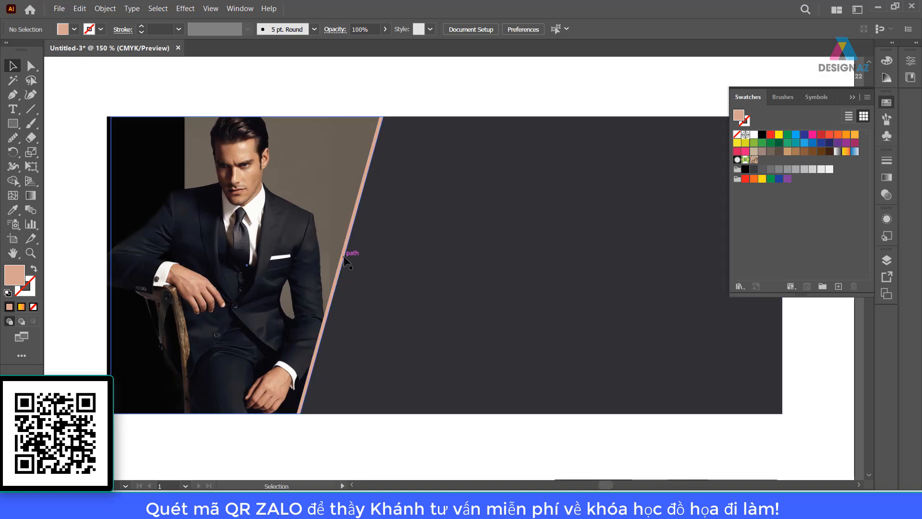
left_click_drag(344, 259, 599, 256)
left_click_drag(637, 112, 518, 276)
left_click_drag(473, 322, 327, 324)
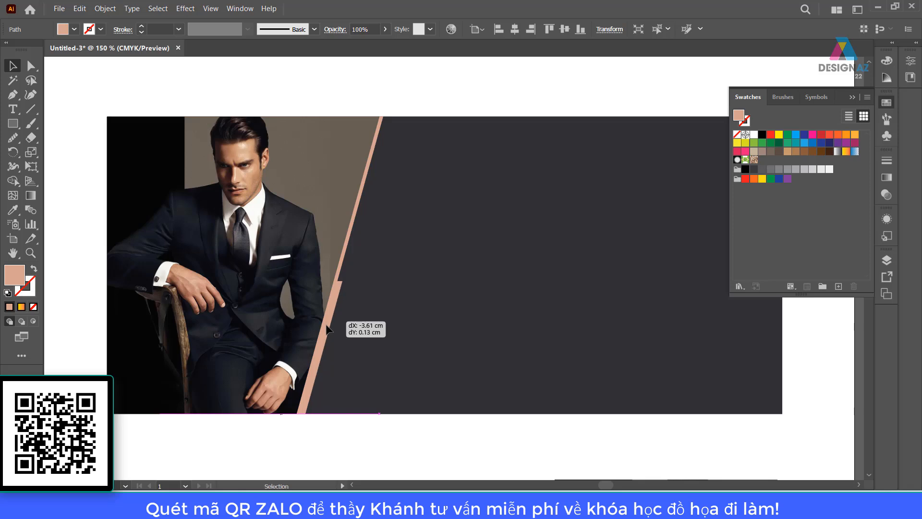
left_click(371, 434)
left_click_drag(431, 442, 446, 436)
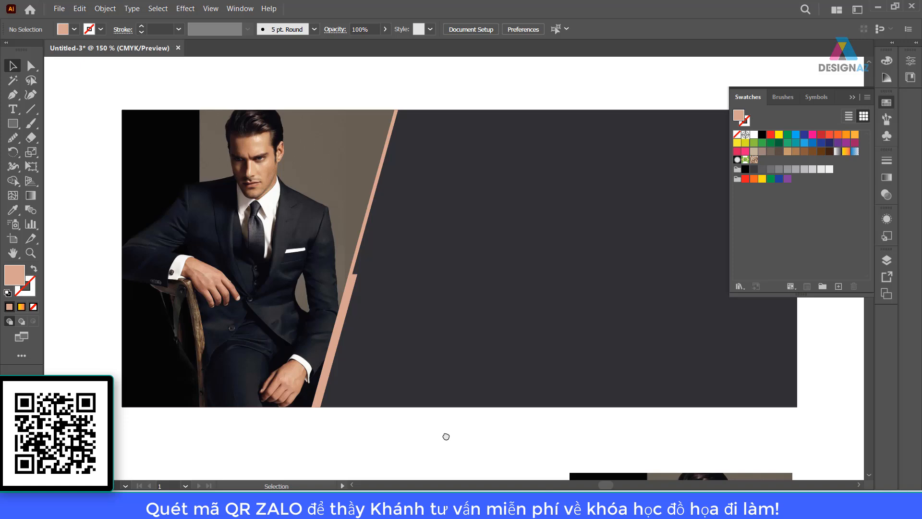
Try filling the background rectangle with the photo's brown-grey and with a dark blue swatch, and undo both color changes
left_click(634, 290)
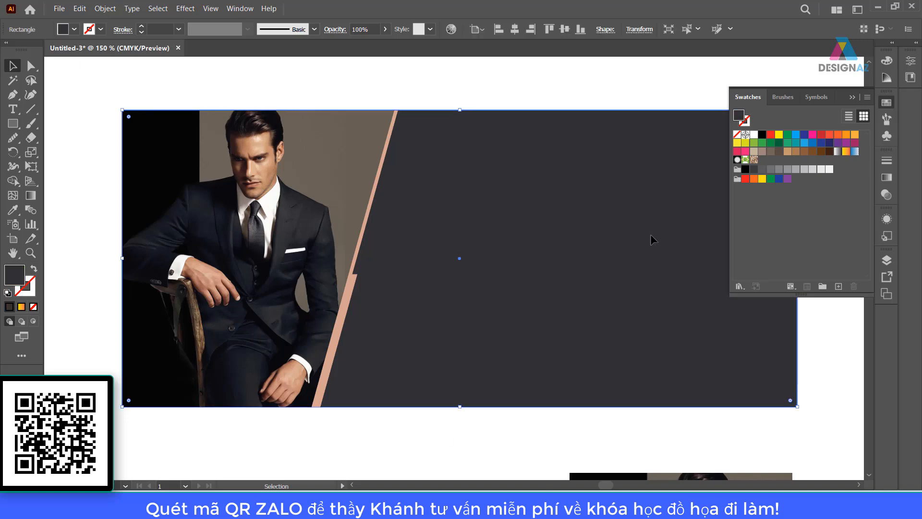
key("i")
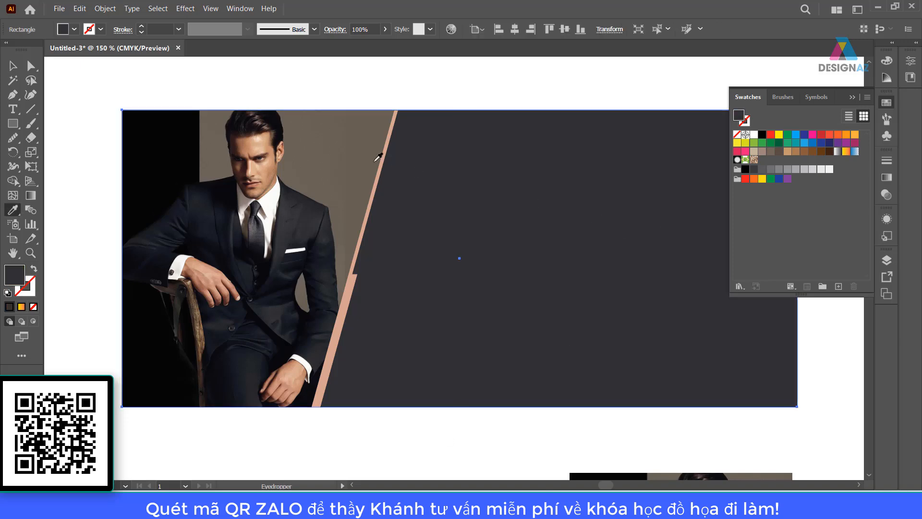
left_click(342, 157)
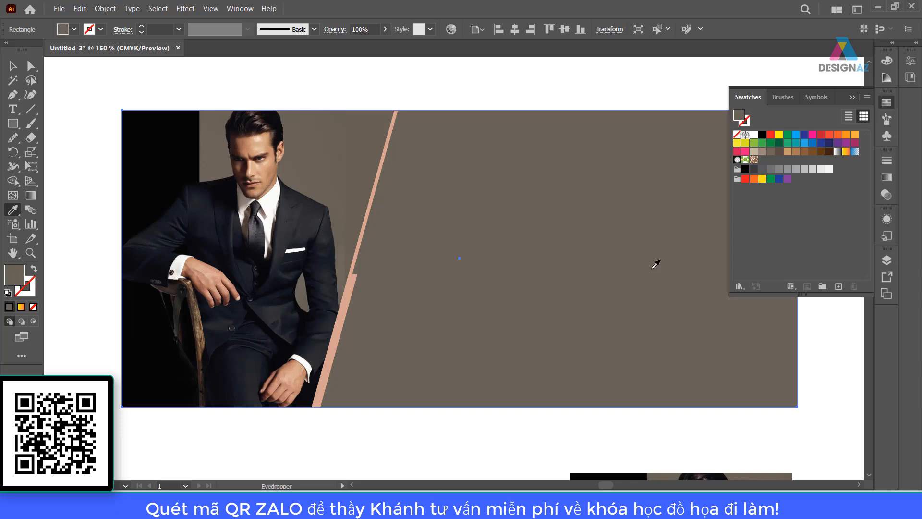
left_click(829, 143)
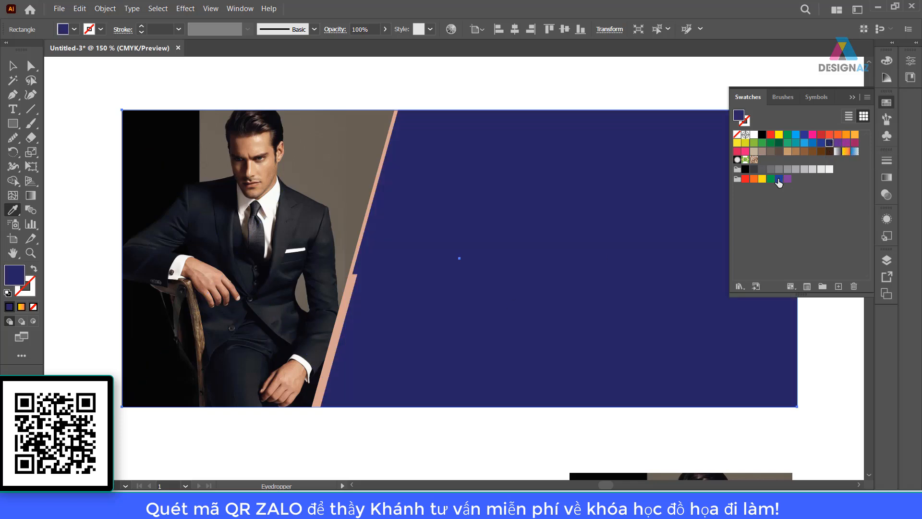
key("ctrl+z")
key("ctrl+z")
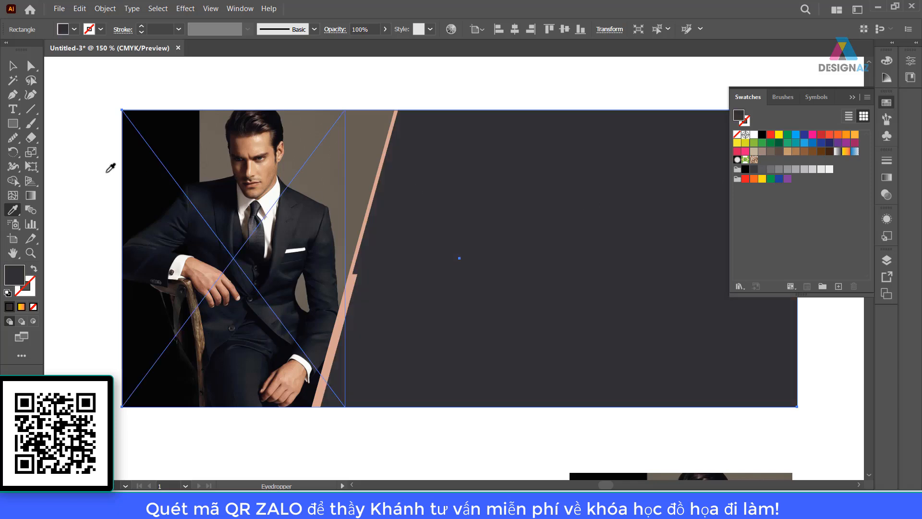
Draw a tall rectangle over the photo's slanted edge, starting at the banner's top edge, and fill it with the stripe's skin tone
left_click(13, 66)
left_click(481, 90)
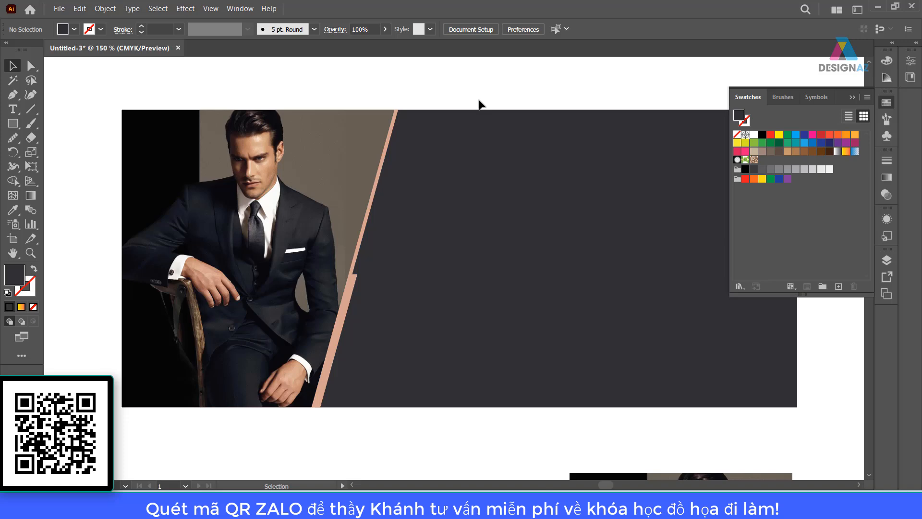
left_click(13, 123)
mouse_move(316, 110)
left_mouse_down()
mouse_move(387, 269)
mouse_move(425, 318)
mouse_move(439, 318)
left_mouse_up()
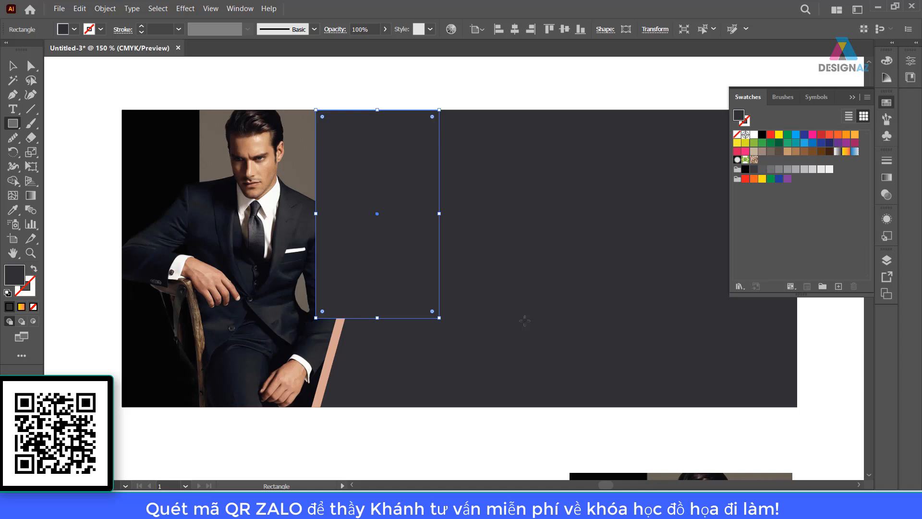
key("i")
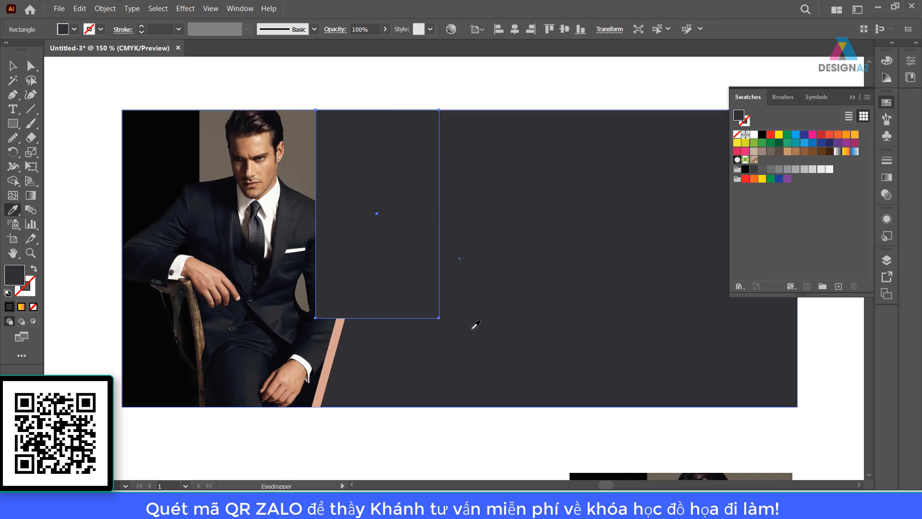
left_click(338, 342)
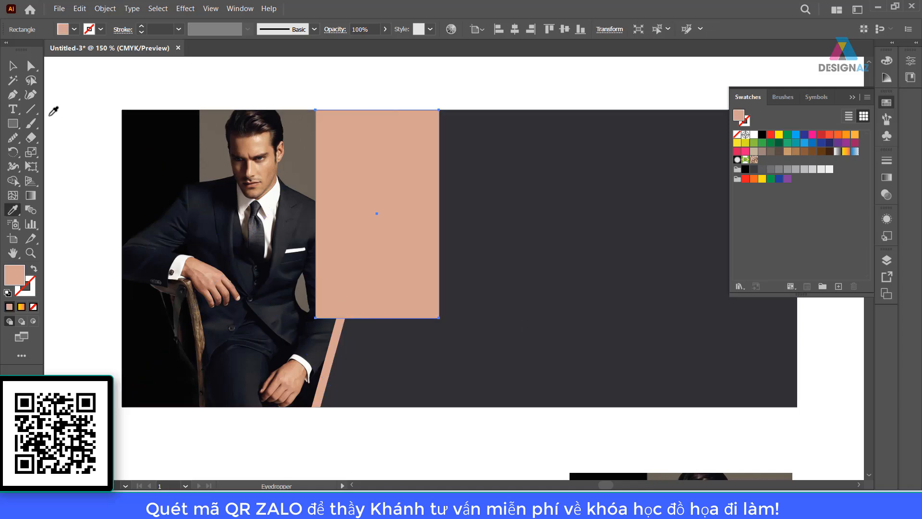
Move the rectangle clear of the photo's slanted edge and shift its two bottom corners left to form a parallelogram parallel to that edge
left_click(13, 66)
left_click_drag(373, 171, 463, 197)
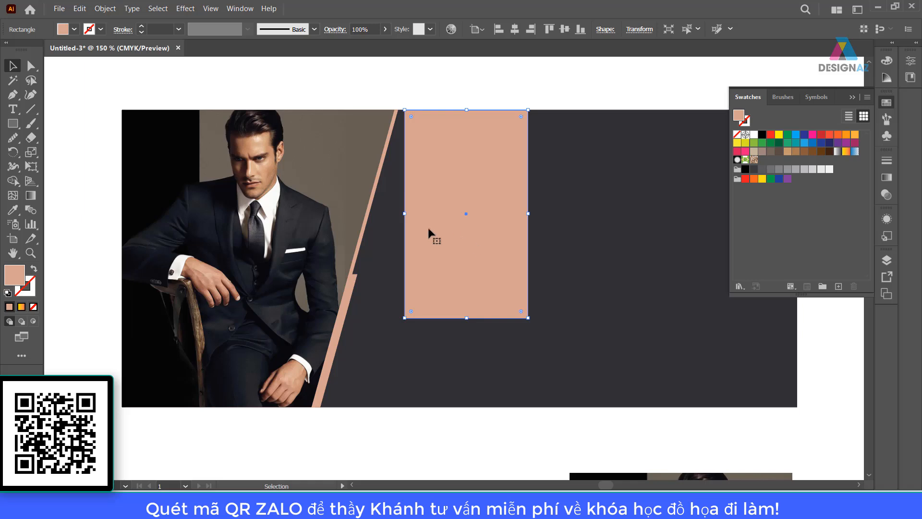
left_click(32, 67)
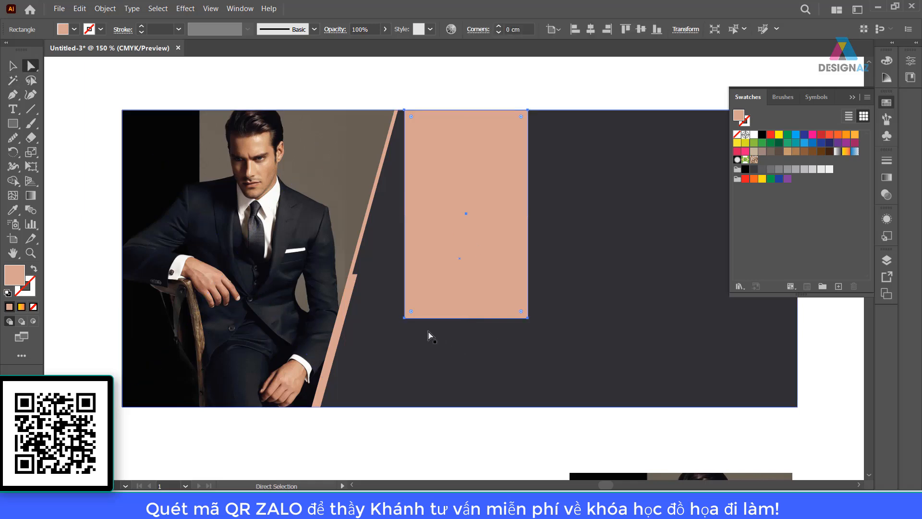
left_click(474, 93)
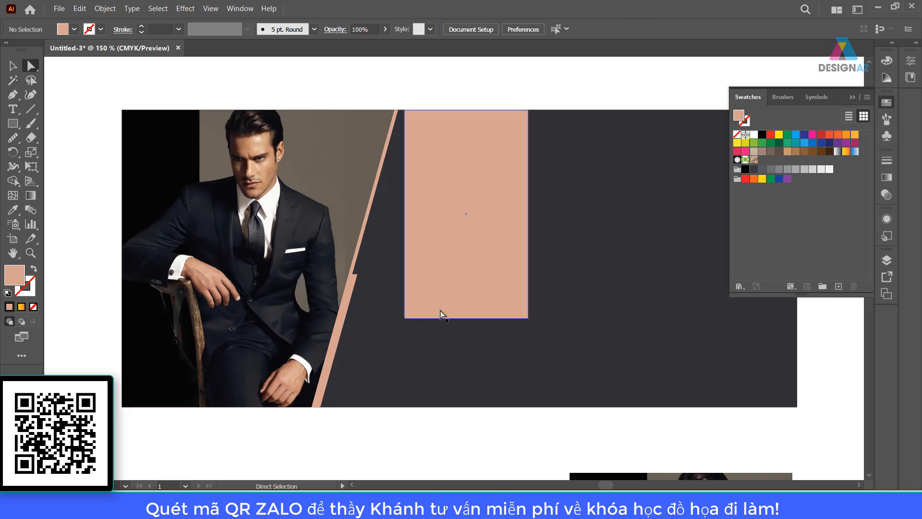
left_click(404, 318)
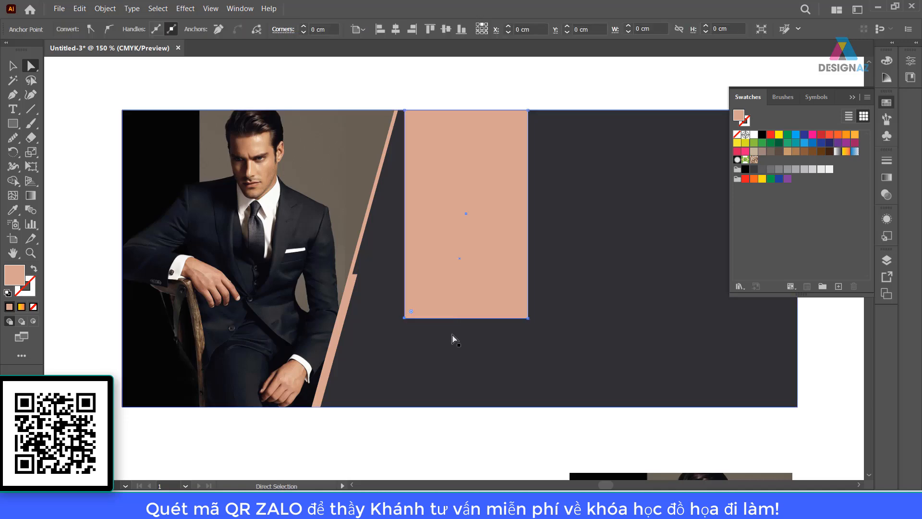
left_click(528, 318, "shift")
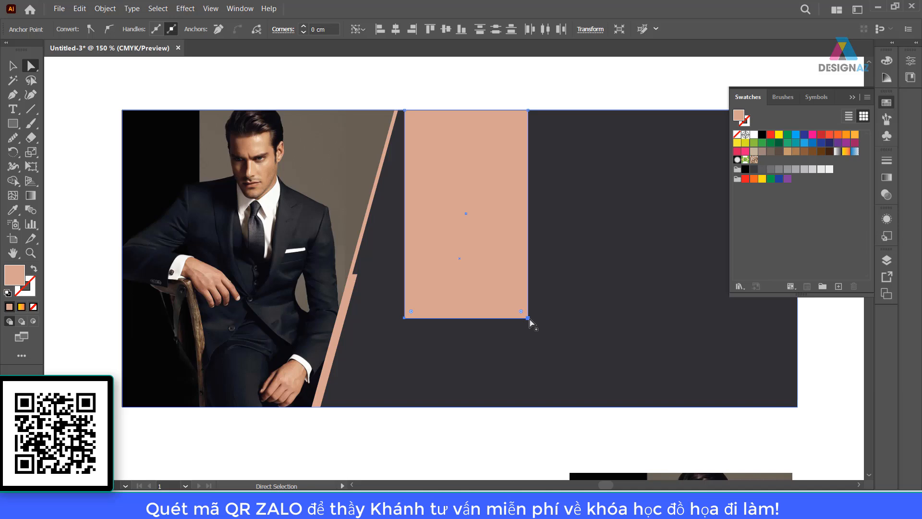
left_click_drag(527, 318, 468, 325)
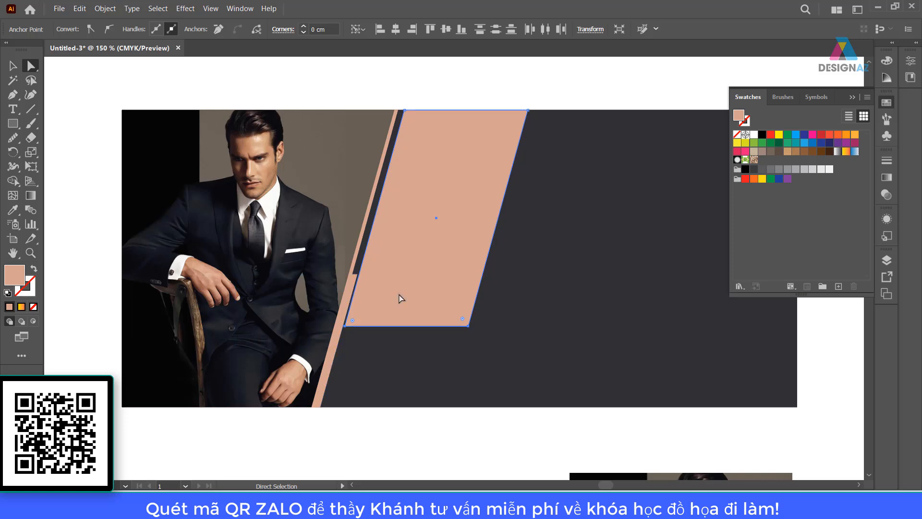
left_click(12, 65)
left_click(459, 78)
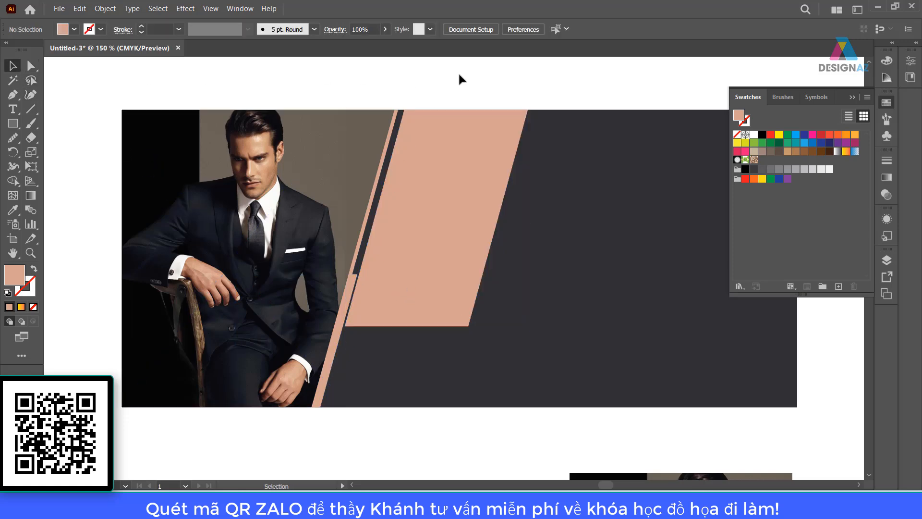
Nudge the skin-tone parallelogram slightly right to widen the dark gap beside the photo's stripes
left_click(454, 205)
left_click_drag(469, 217, 399, 259)
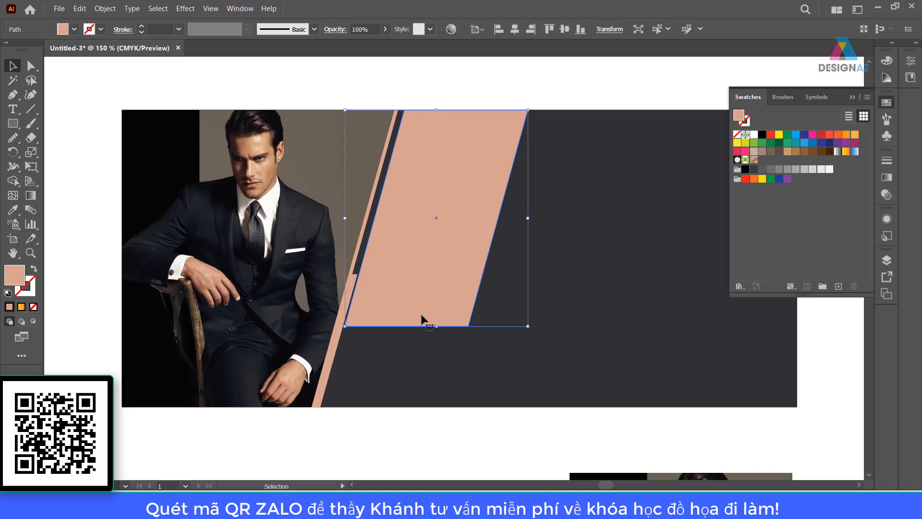
key("Right")
key("Right")
key("Right")
key("Right")
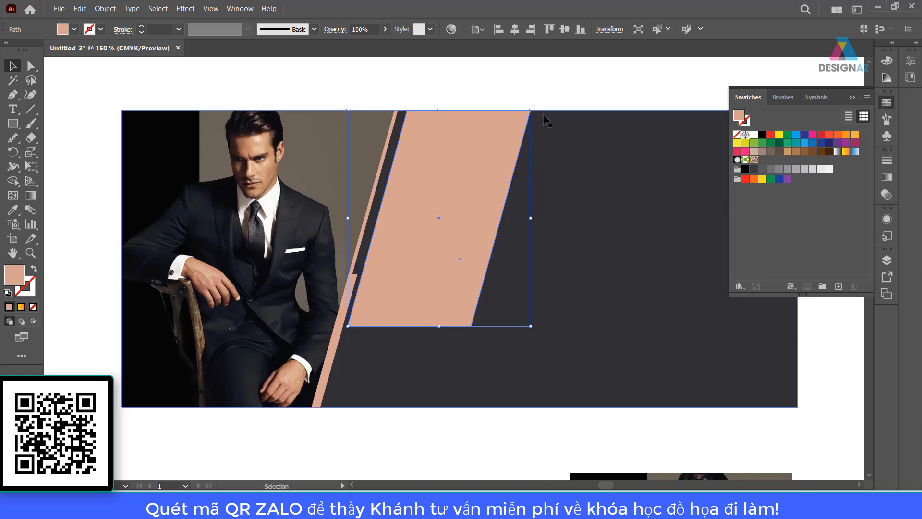
left_click(552, 91)
Enlarge the parallelogram proportionally from its lower right corner and move it left, closer to the photo's stripes
left_click(465, 193)
left_click_drag(532, 327, 562, 363)
key("ctrl+z")
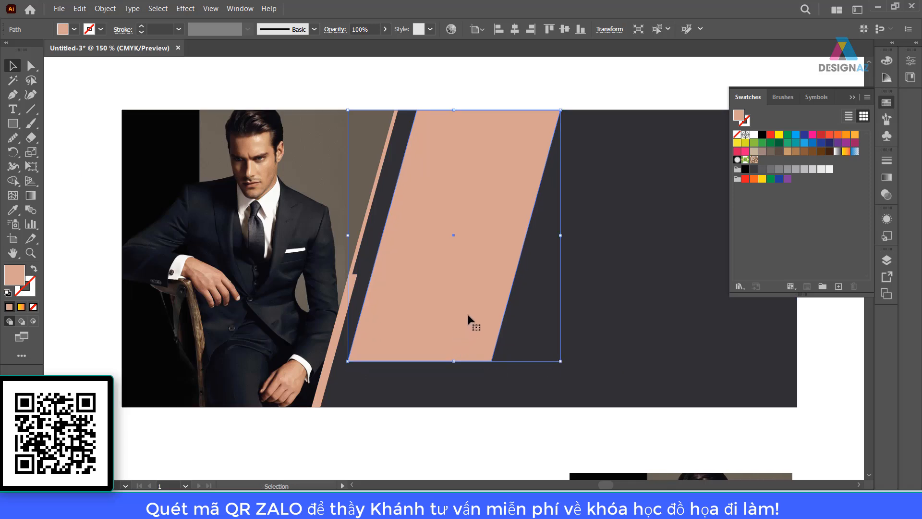
left_click_drag(468, 315, 458, 316)
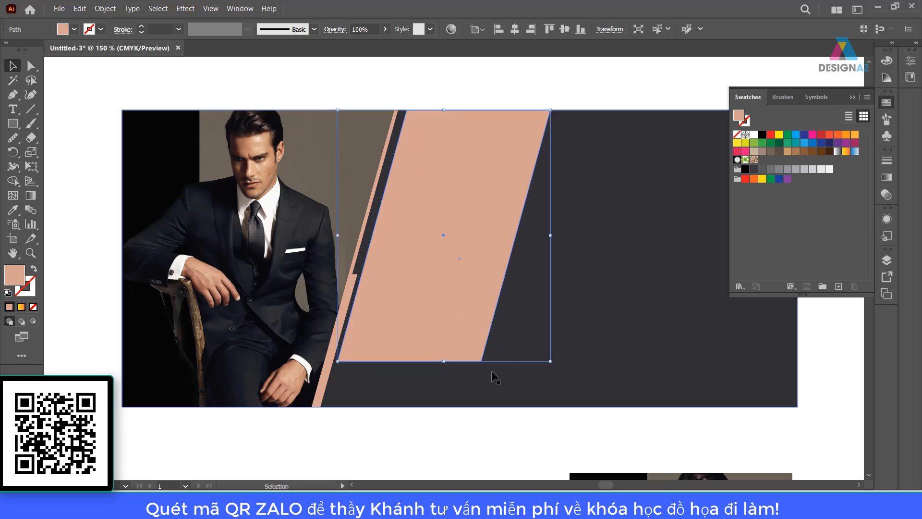
Narrow the parallelogram by shifting its two right corners about 0.79 cm left
left_click(31, 65)
left_click(551, 110)
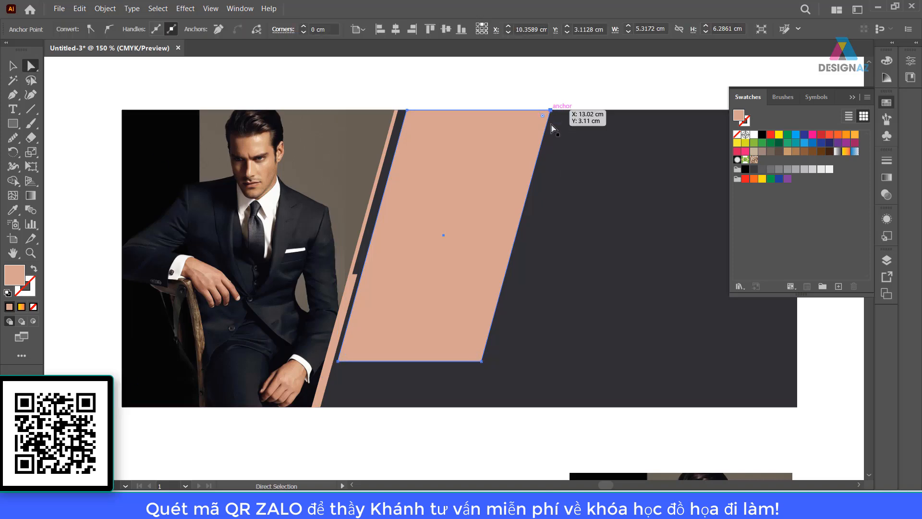
left_click(481, 361, "shift")
left_click_drag(482, 361, 451, 361)
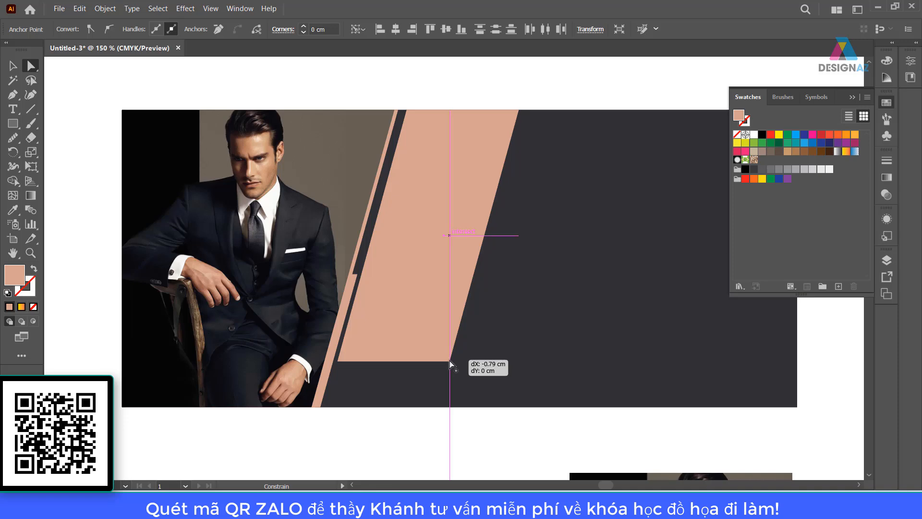
left_click(13, 66)
left_click(452, 87)
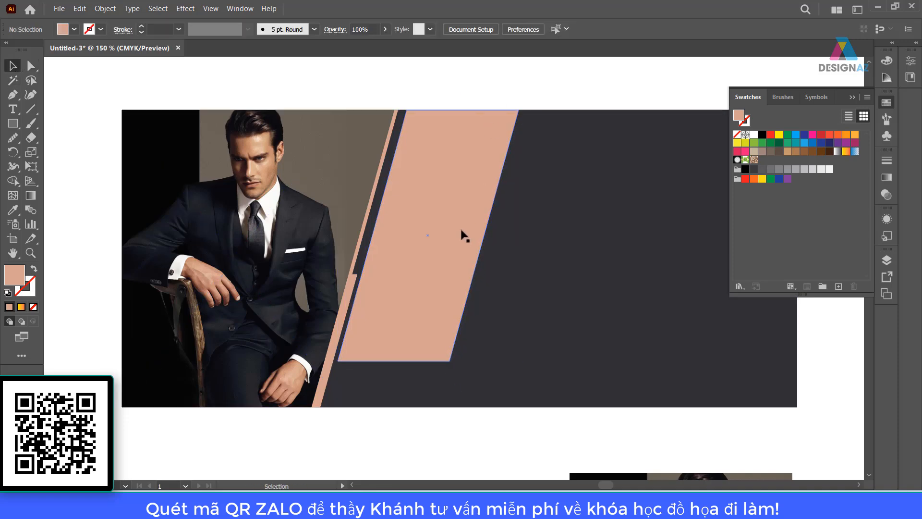
Make a scaled-down copy of the parallelogram and place it overlapping the middle of the original's right edge
left_click_drag(459, 237, 248, 240)
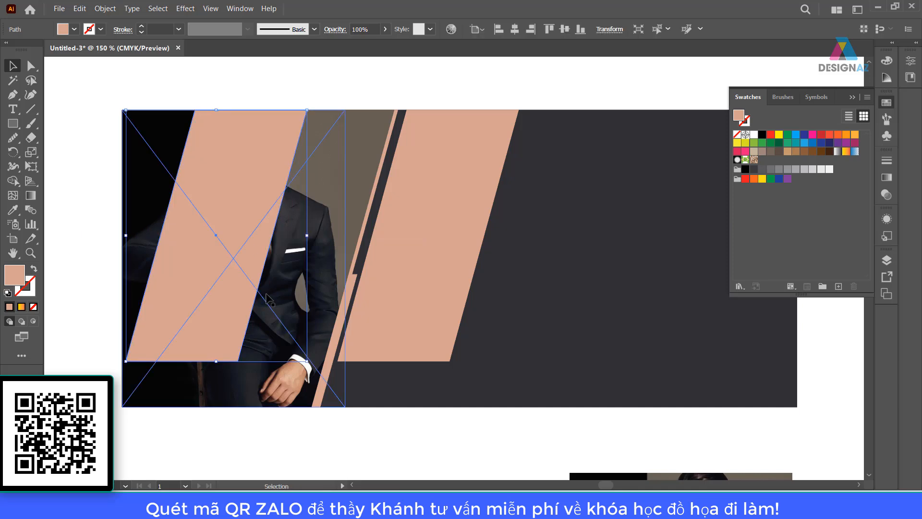
left_click_drag(307, 360, 226, 283)
left_click(226, 284, "shift")
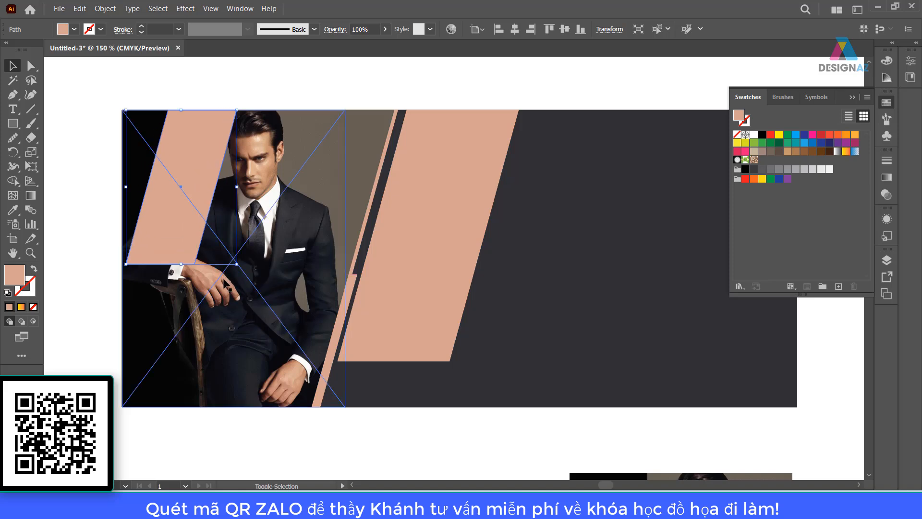
left_click_drag(174, 236, 361, 231)
left_click_drag(388, 250, 508, 286)
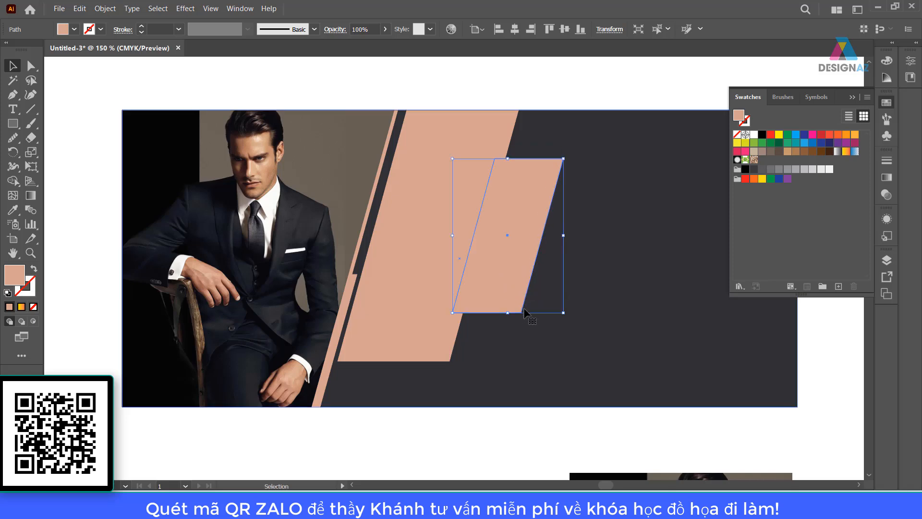
Fill the smaller parallelogram with a dark grey sampled from the man's suit
left_click_drag(600, 317, 492, 319)
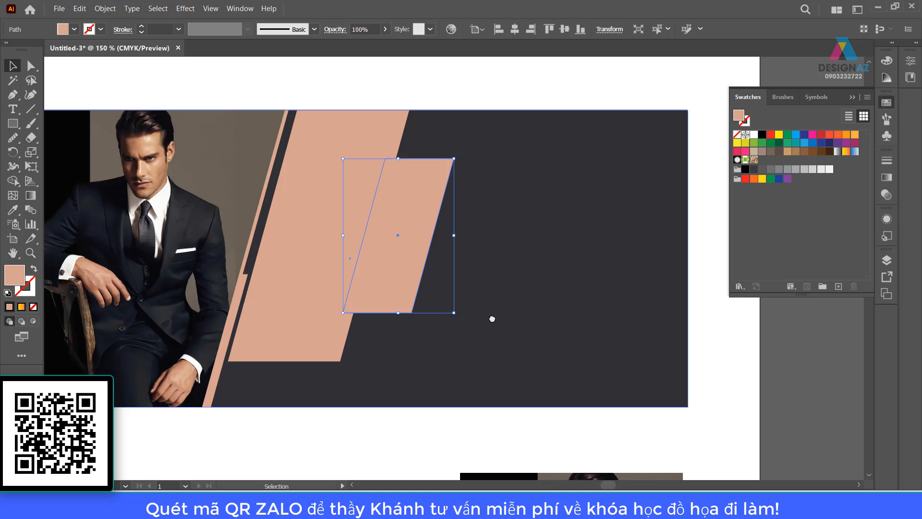
key("i")
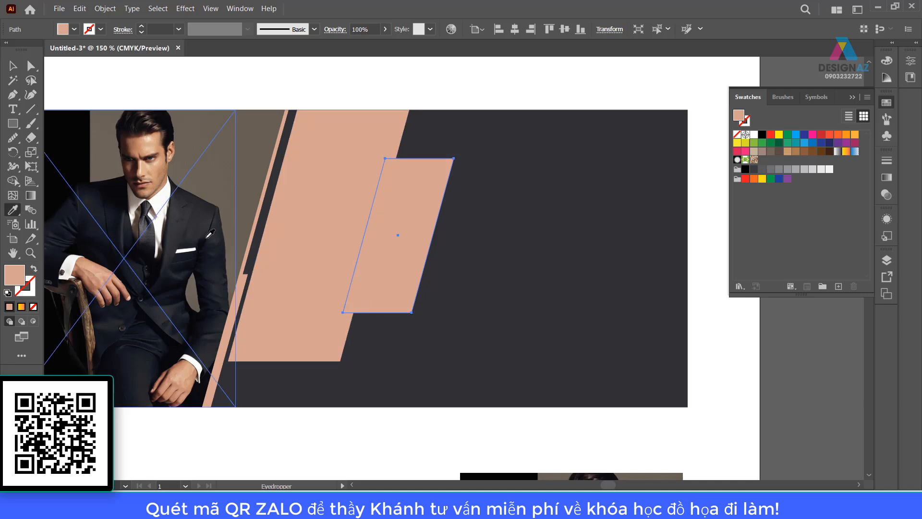
left_click(180, 207)
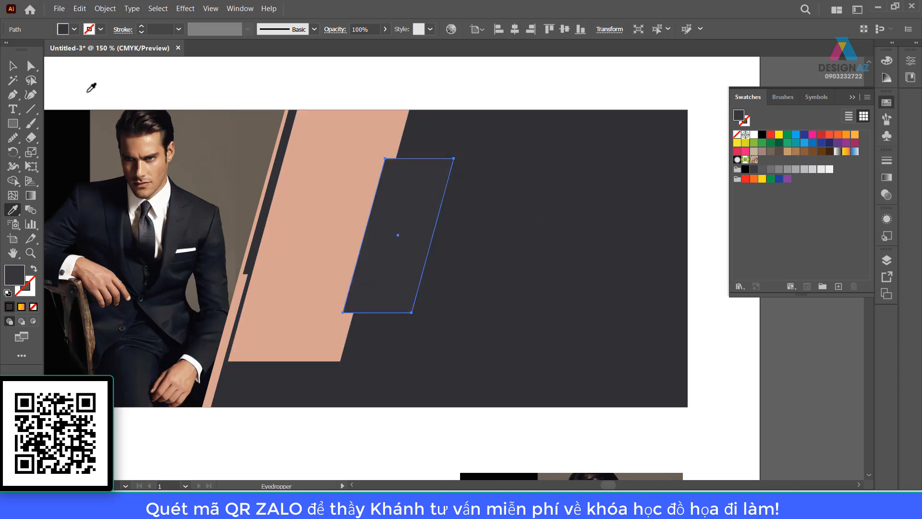
left_click(16, 67)
Trim the clipped photo by shifting its mask's two left corners inward, and move the photo left to the banner's edge
left_click_drag(276, 183, 382, 195)
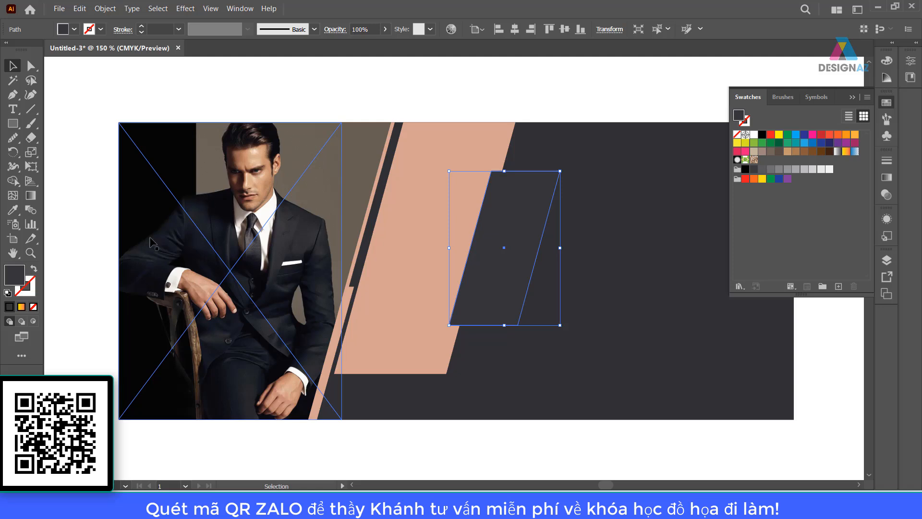
key("ctrl+7")
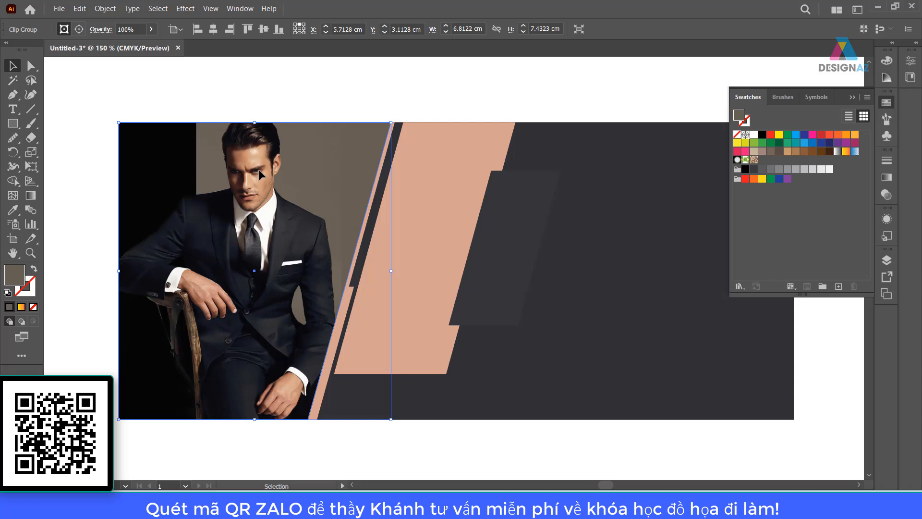
left_click(31, 65)
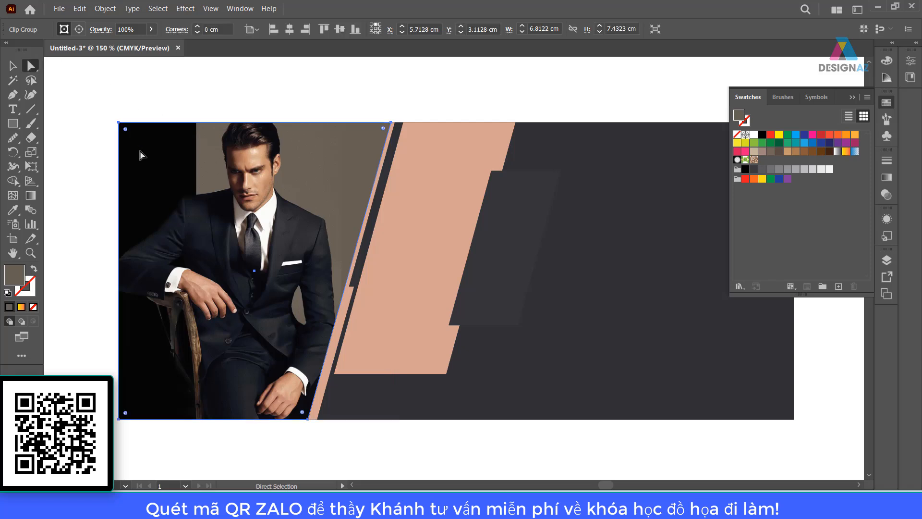
left_click(119, 122)
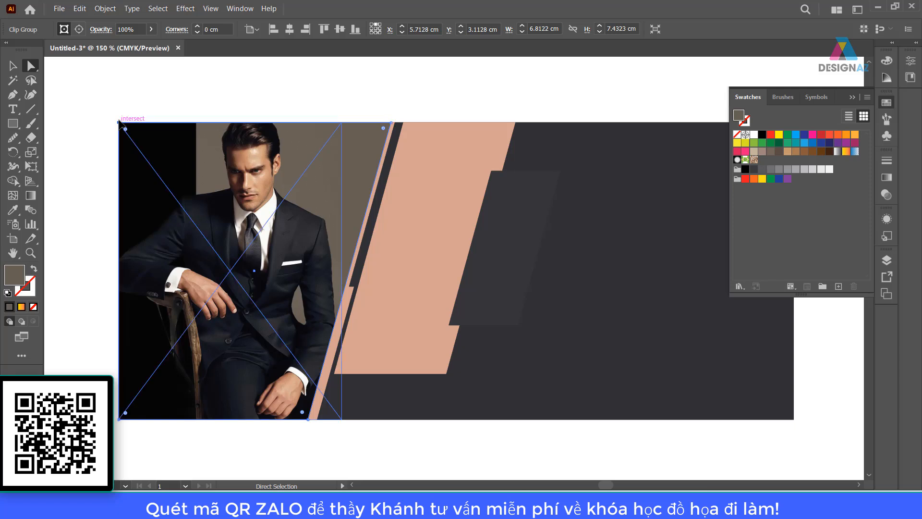
left_click(120, 122)
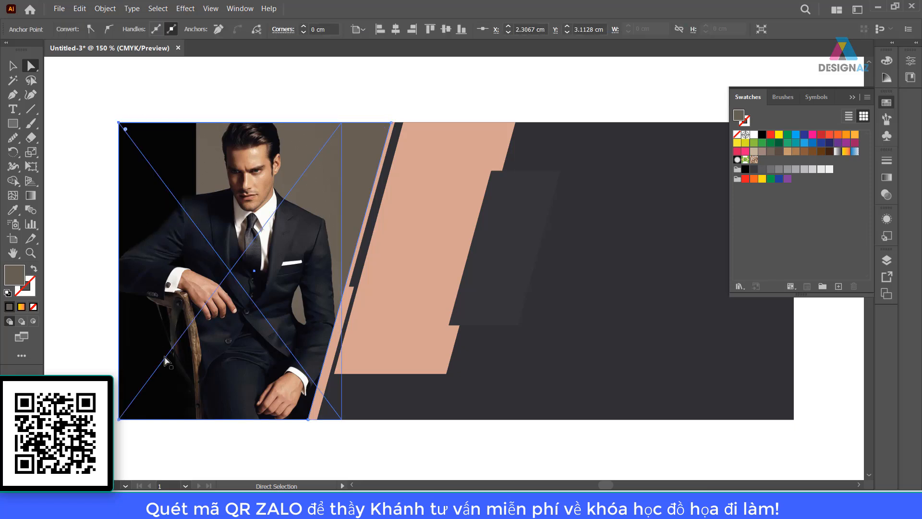
left_click(119, 419, "shift")
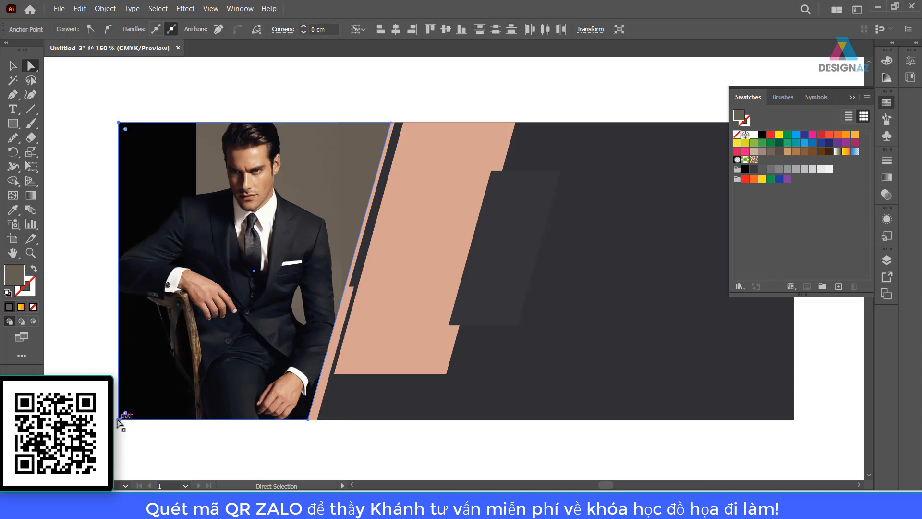
left_click_drag(119, 419, 143, 424)
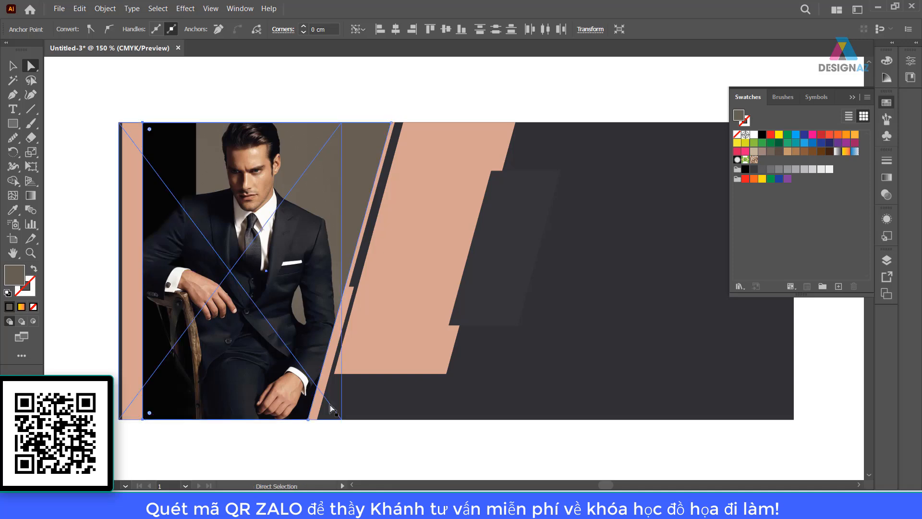
left_click(13, 66)
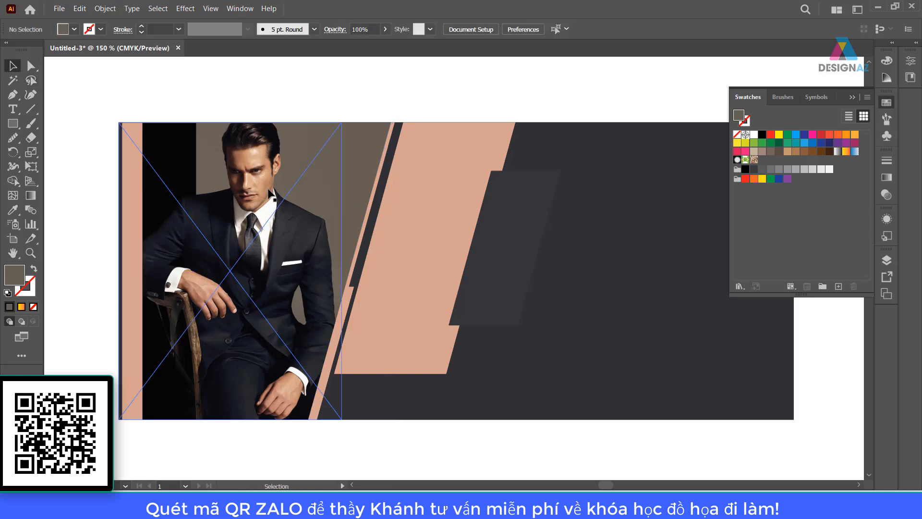
left_click_drag(267, 198, 238, 194)
left_click(327, 103)
Move the skin-tone shape behind the photo left so only a thin stripe shows along the slanted edge
left_click(359, 218)
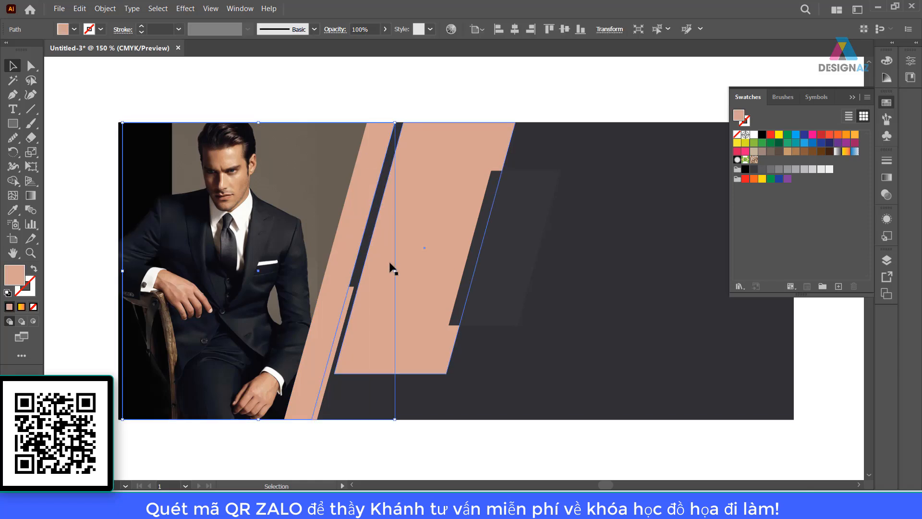
left_click_drag(341, 267, 322, 267)
key("ctrl+z")
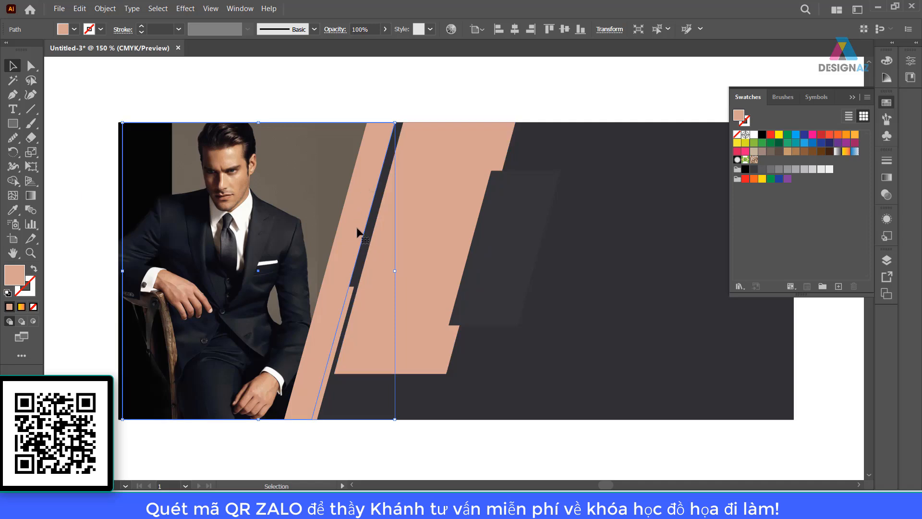
left_click_drag(356, 232, 335, 242)
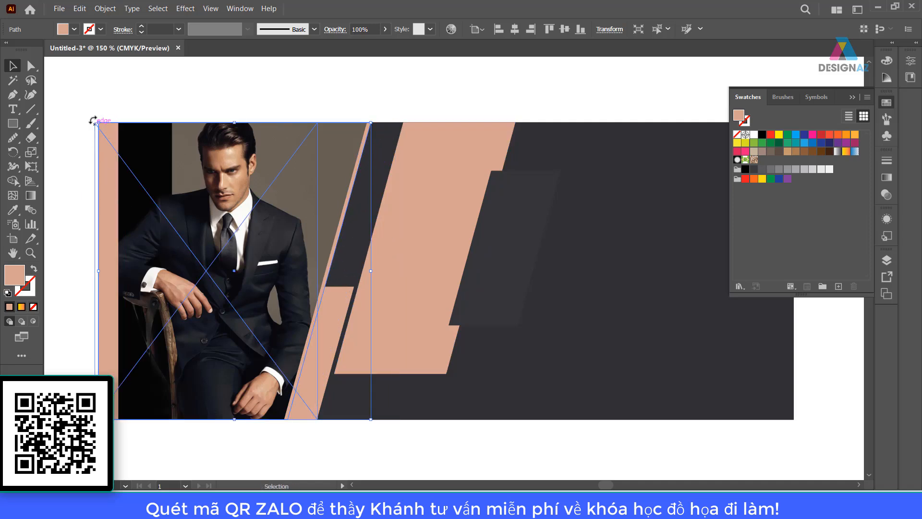
Move the two left corners of the skin-tone shape behind the photo in to the banner's left edge
left_click(31, 66)
left_click(98, 122)
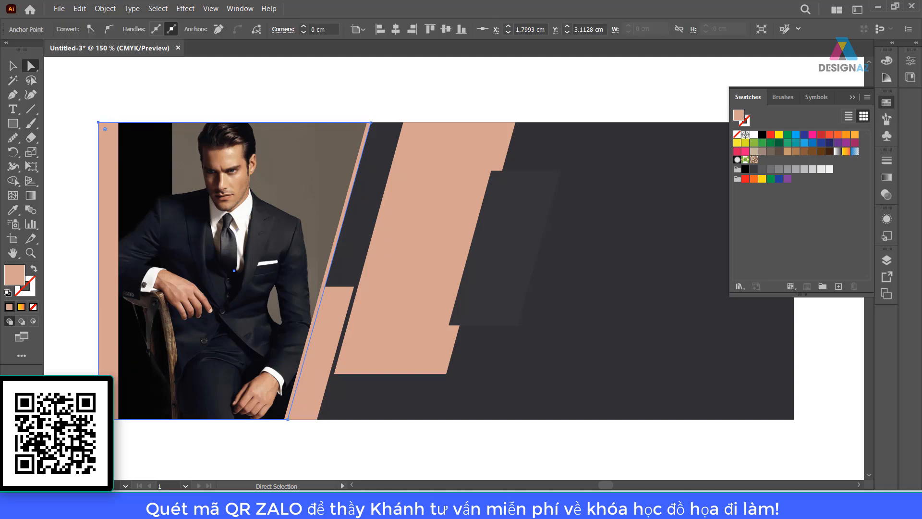
left_click(116, 416, "shift")
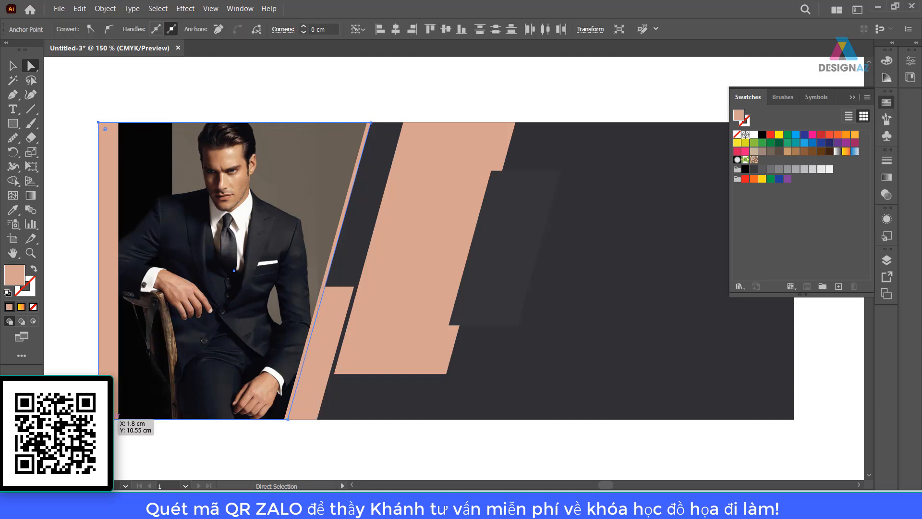
left_click_drag(116, 417, 119, 421)
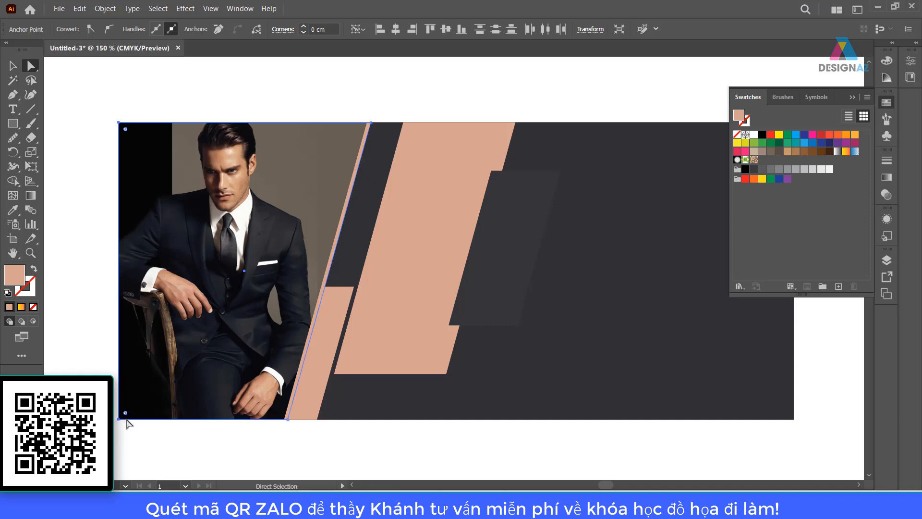
left_click(13, 66)
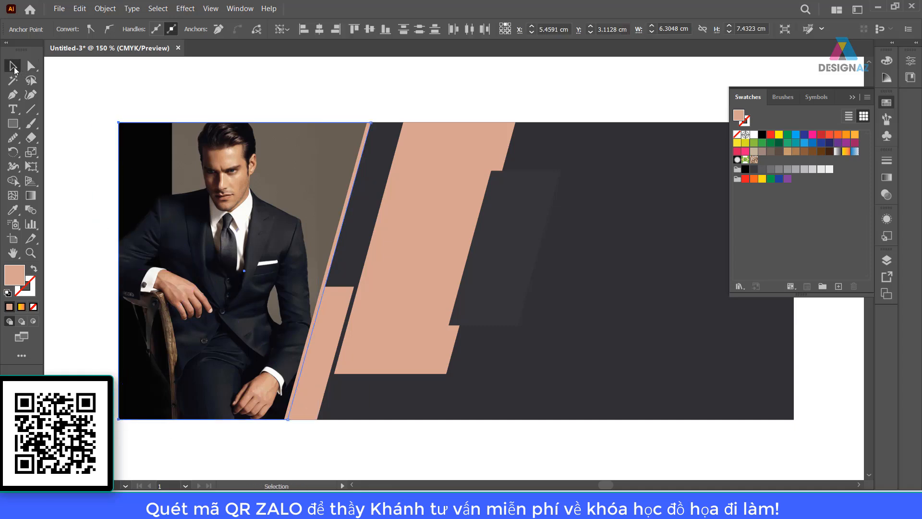
Shift the short lower stripe, the large skin-tone parallelogram and the dark grey parallelogram left, closer to the photo
left_click(324, 120)
left_click_drag(342, 326, 312, 332)
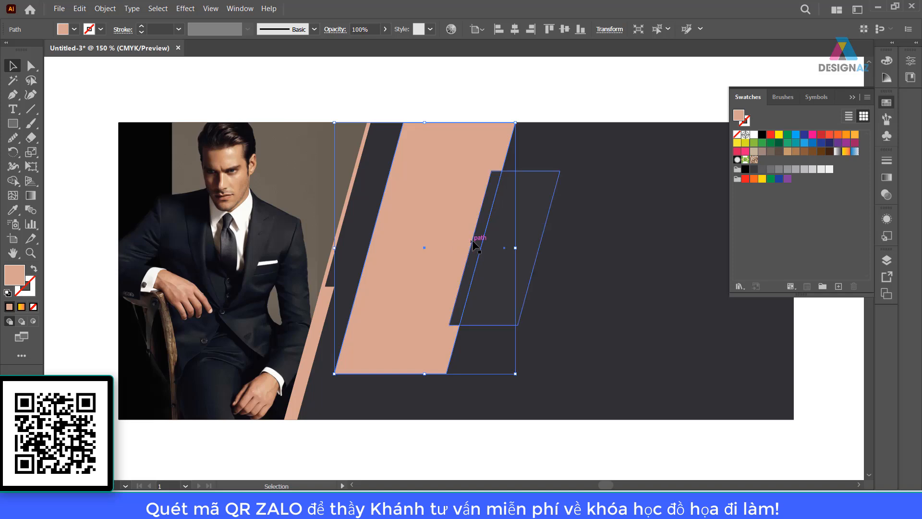
left_click_drag(415, 246, 397, 246)
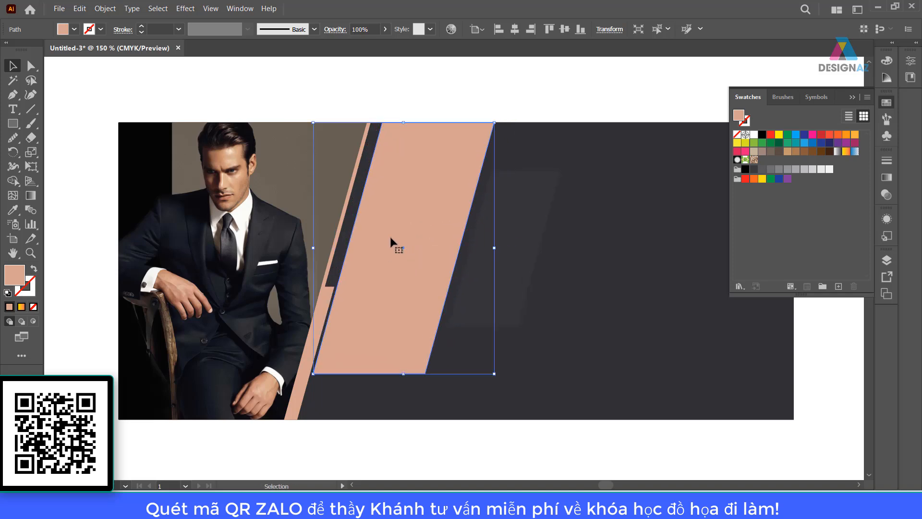
left_click(513, 256)
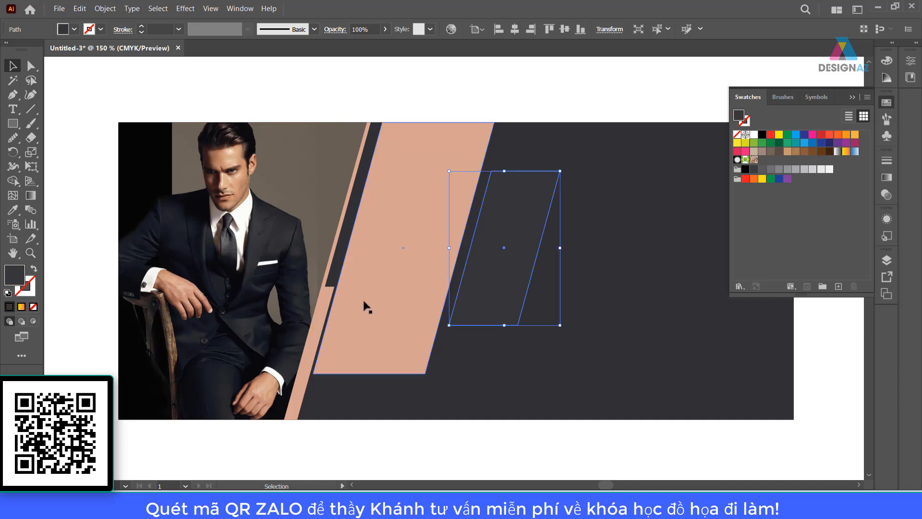
left_click_drag(504, 274, 468, 270)
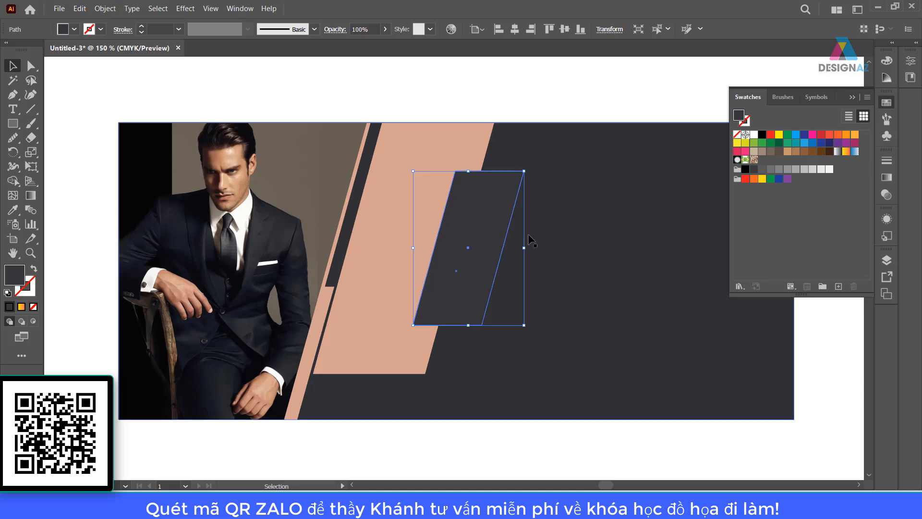
Widen the dark grey parallelogram by moving its two right corners outward, and nudge it left over the large skin-tone parallelogram
left_click(31, 66)
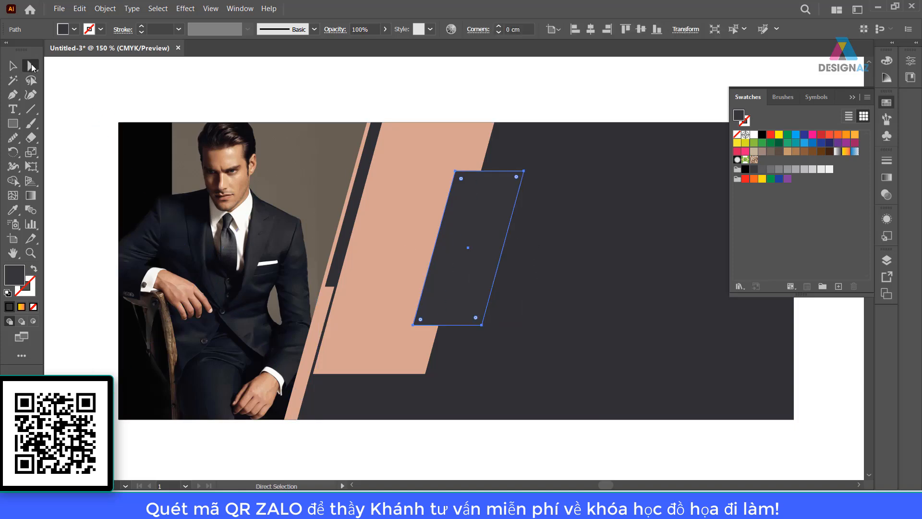
left_click(524, 171)
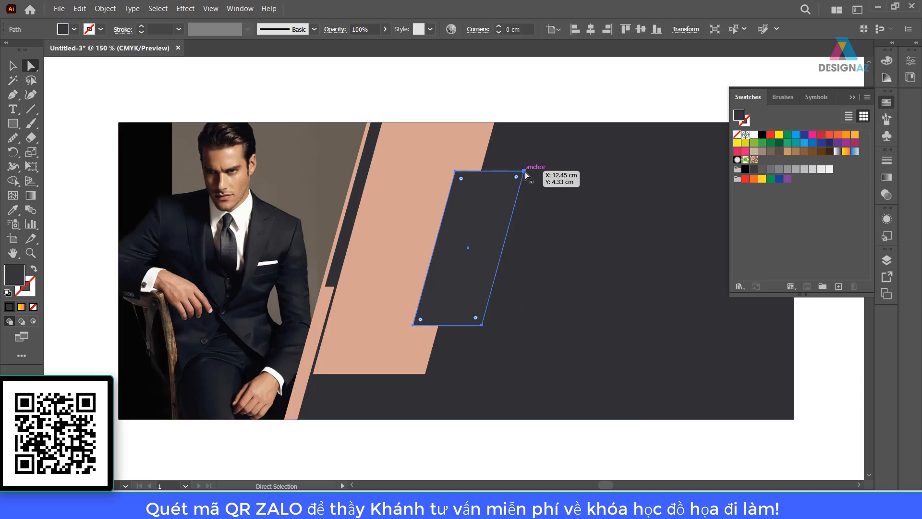
left_click(481, 326)
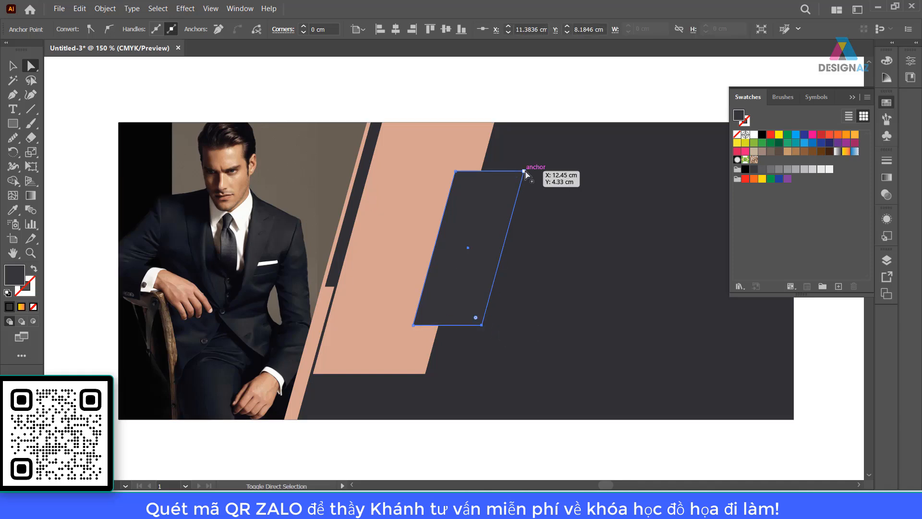
left_click_drag(524, 172, 550, 175)
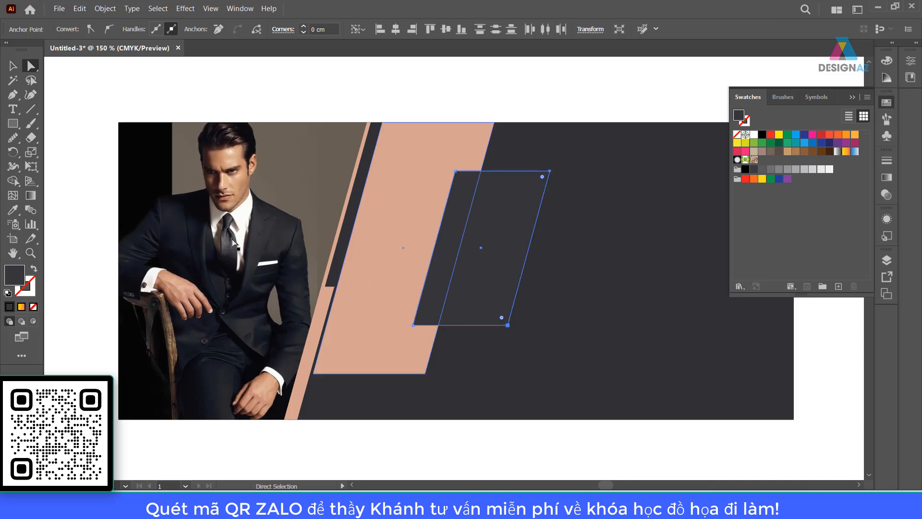
left_click(12, 66)
left_click(423, 72)
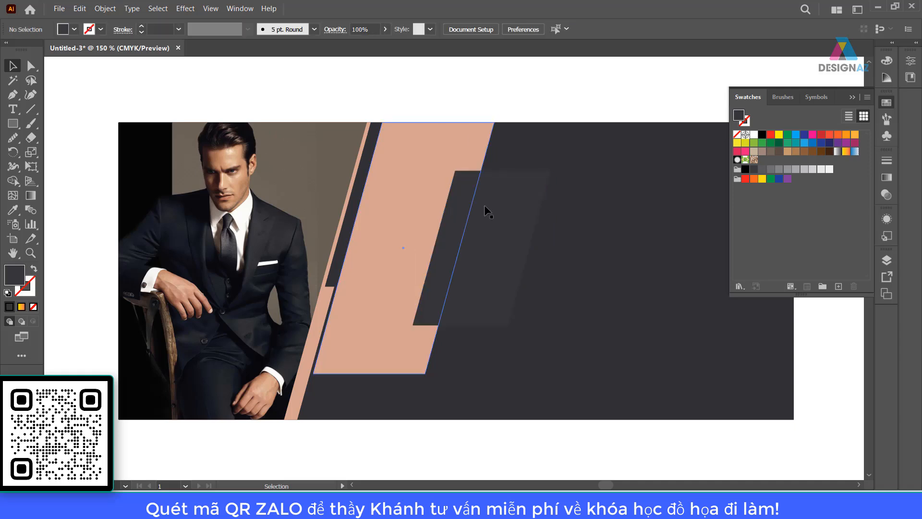
left_click_drag(484, 204, 474, 216)
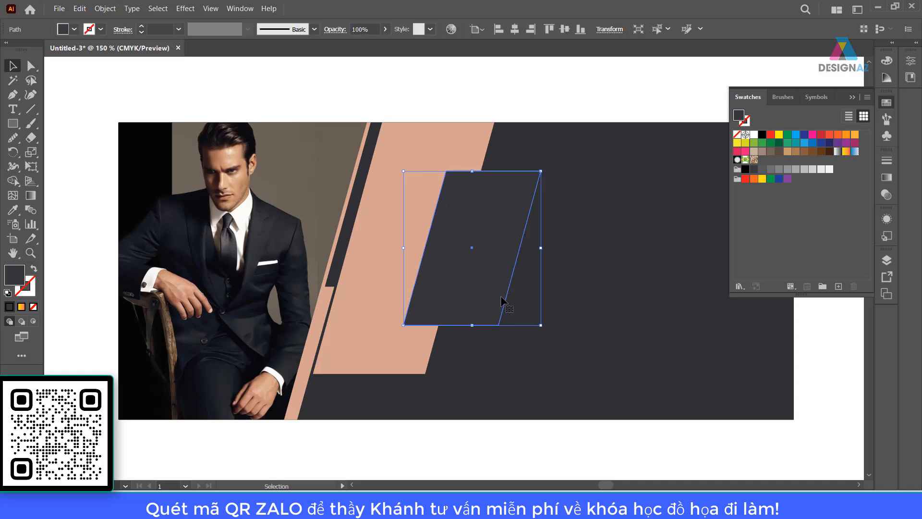
key("a")
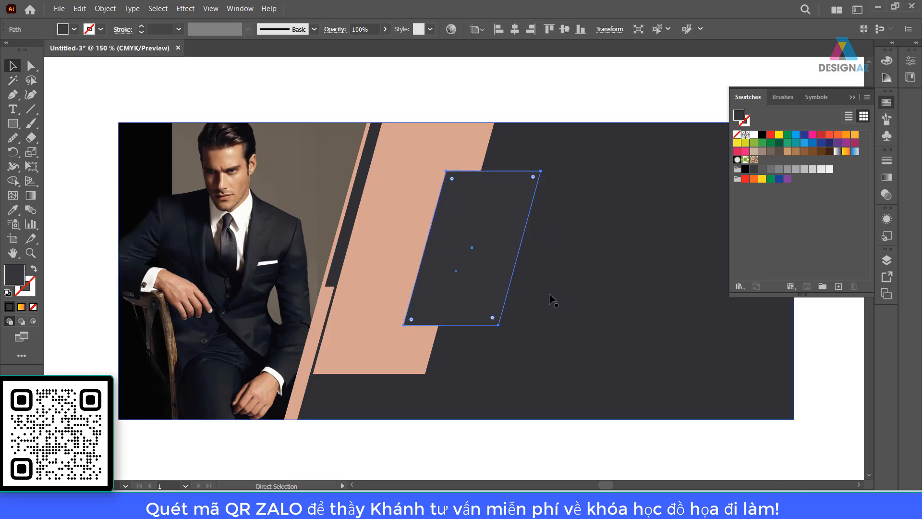
key("v")
left_click_drag(541, 172, 534, 176)
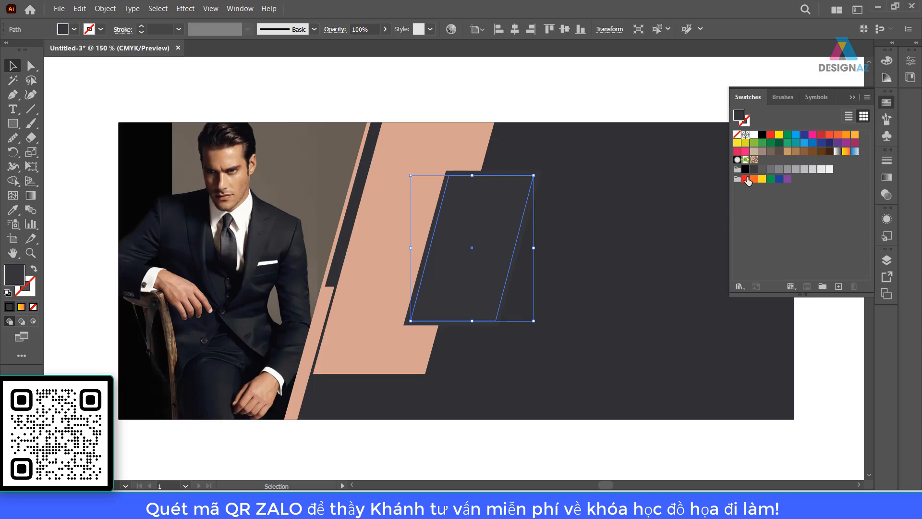
key("i")
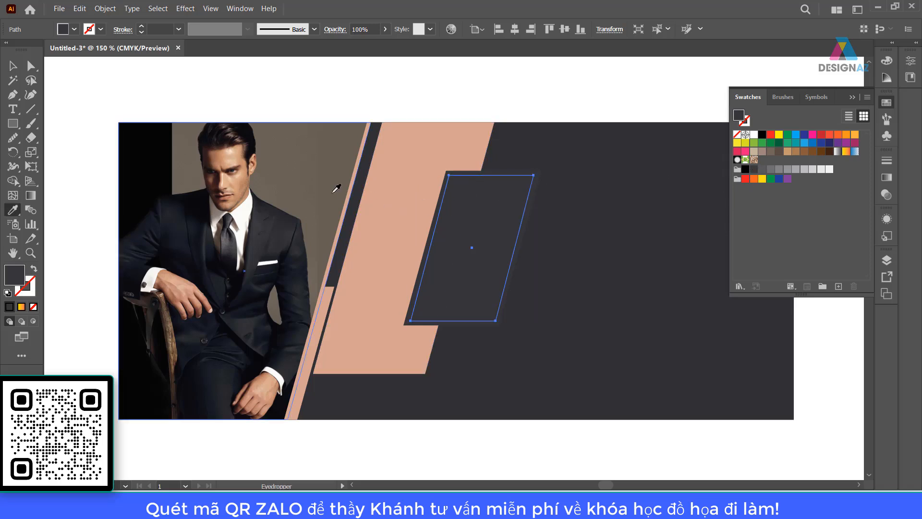
left_click(242, 174)
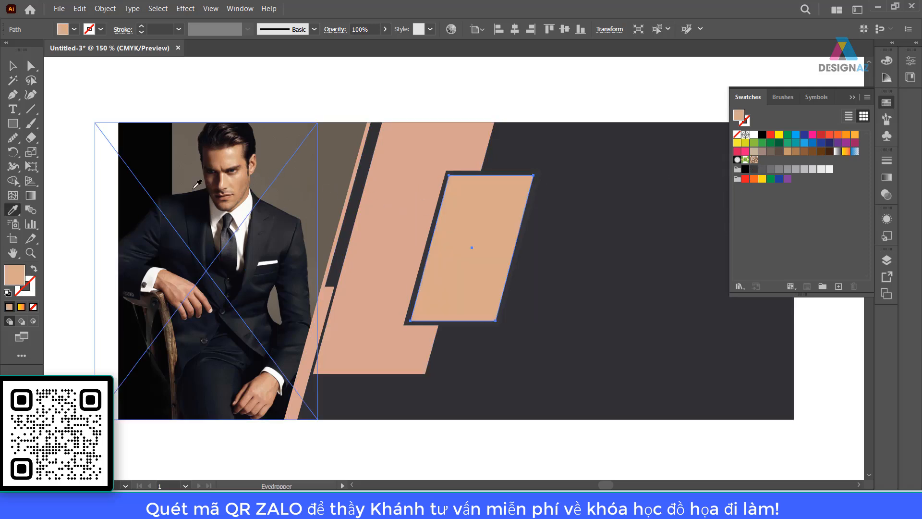
key("v")
left_click(578, 114)
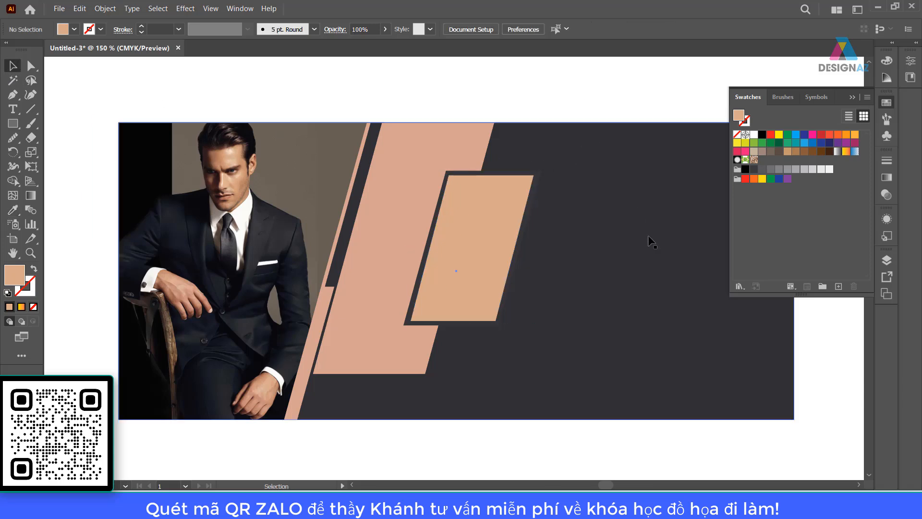
key("ctrl+z")
key("ctrl+z")
key("ctrl+z")
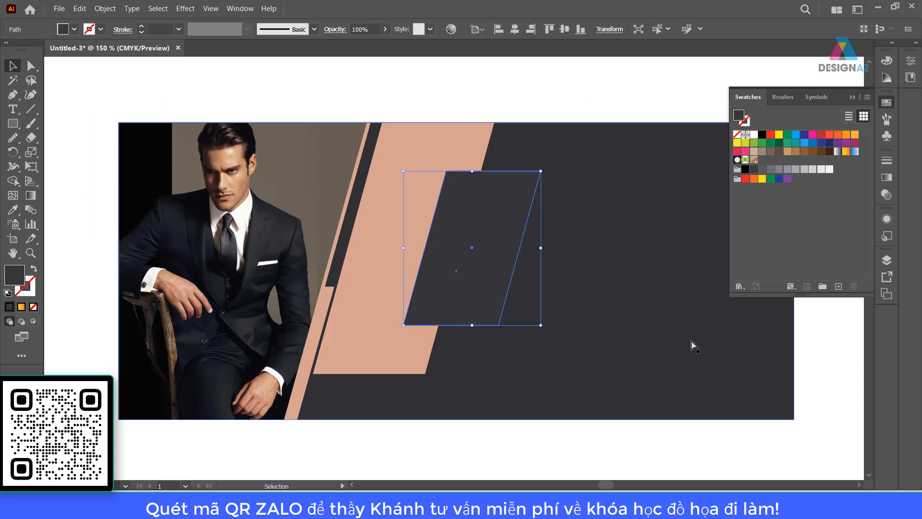
left_click_drag(484, 263, 562, 280)
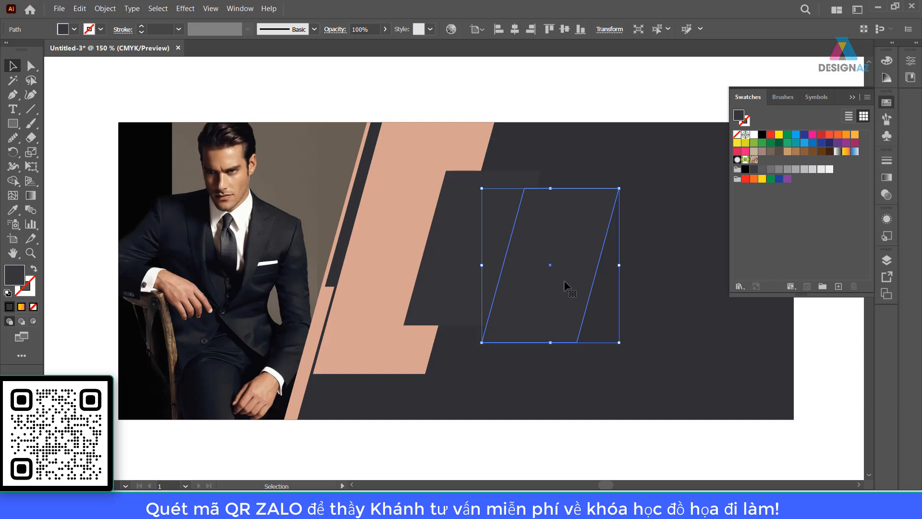
key("ctrl+z")
key("ctrl+z")
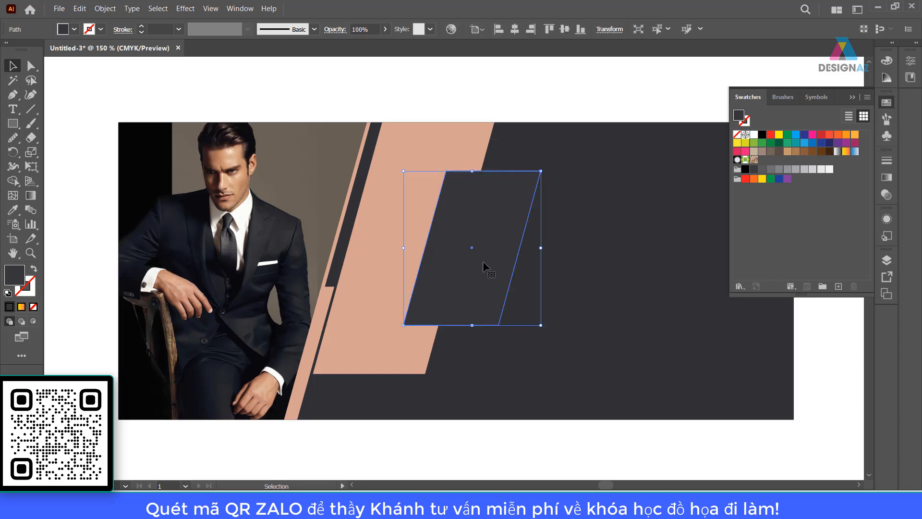
Fill the front copy of the dark grey parallelogram with a tan sampled from the man's neck, and shrink it to leave a thin dark border
key("i")
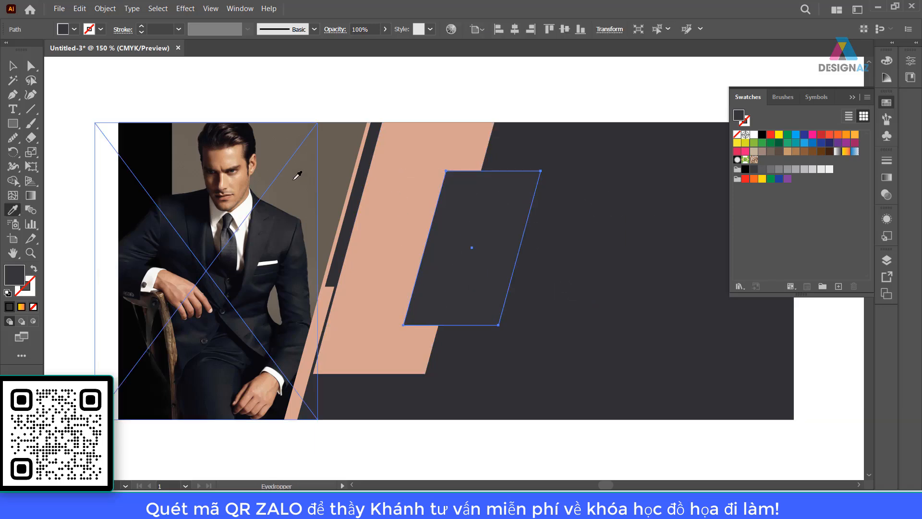
left_click(242, 177)
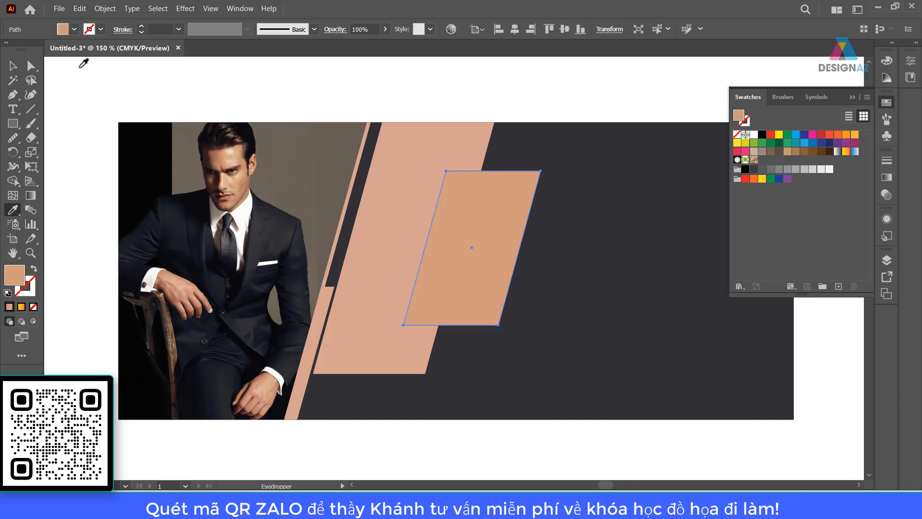
left_click(13, 65)
left_click_drag(540, 171, 536, 172)
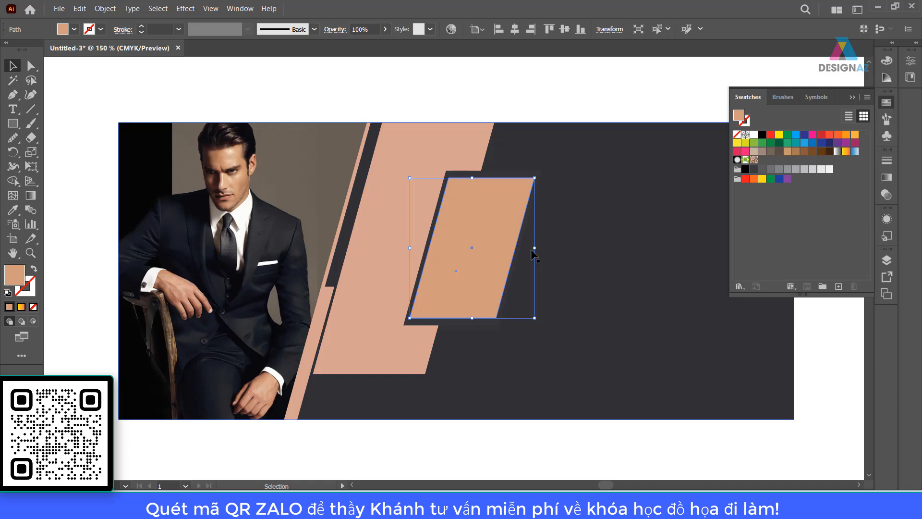
left_click_drag(535, 178, 537, 175)
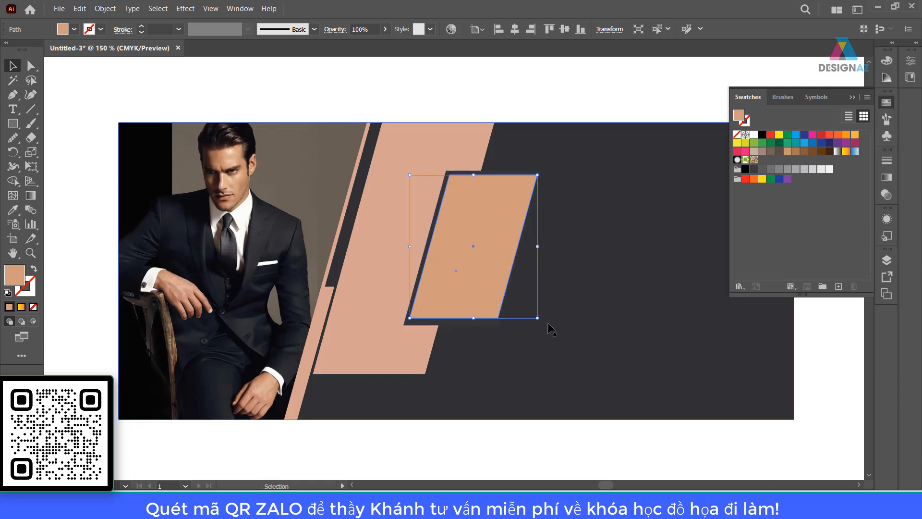
left_click_drag(538, 318, 547, 321)
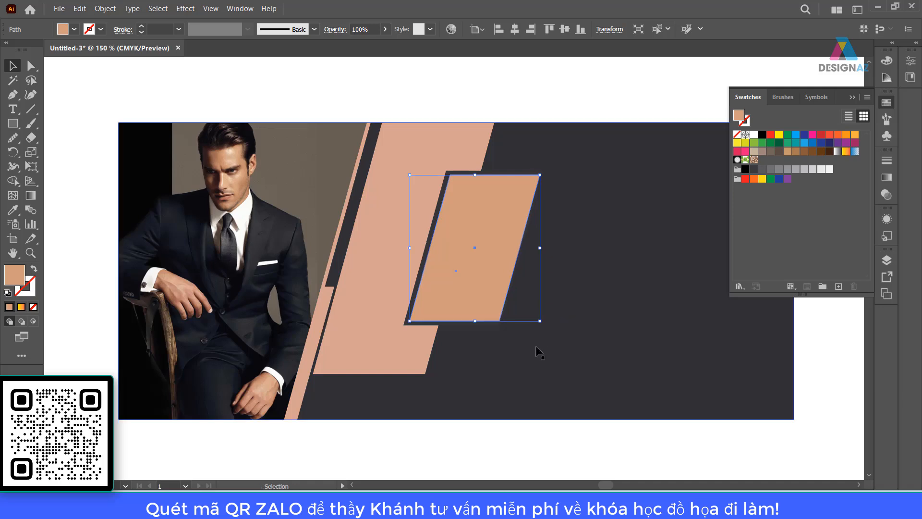
left_click(592, 90)
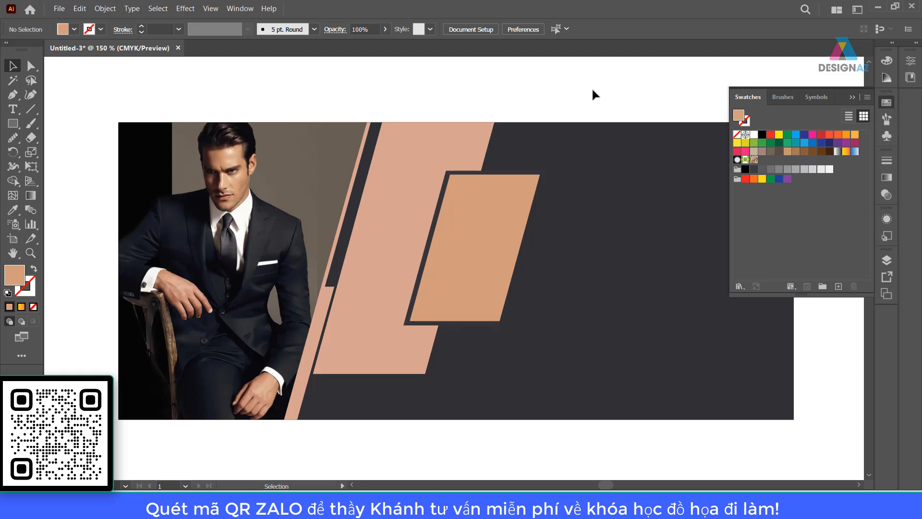
Place a copy of the large skin-tone parallelogram over the banner's right end, and delete the spare photo below the banner
left_click(851, 98)
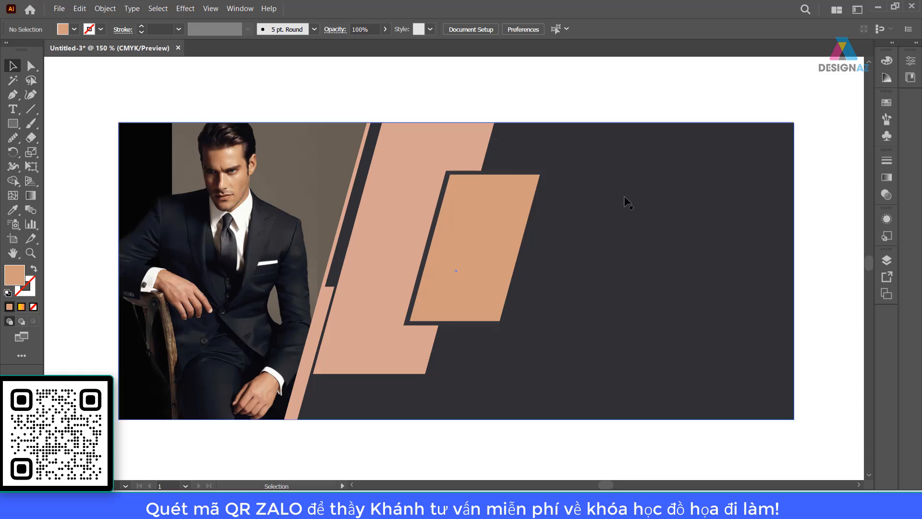
left_click(381, 304)
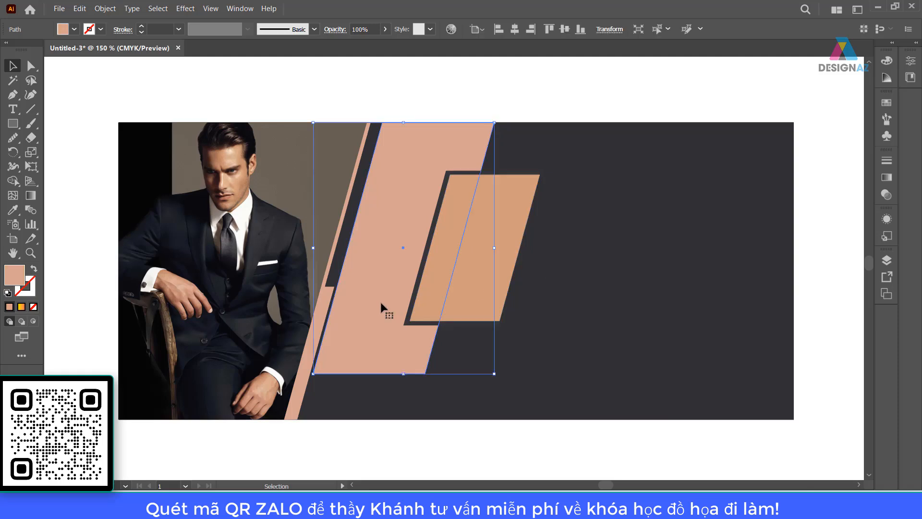
left_click_drag(364, 357, 355, 334)
left_click_drag(366, 292, 638, 297)
left_click(668, 428)
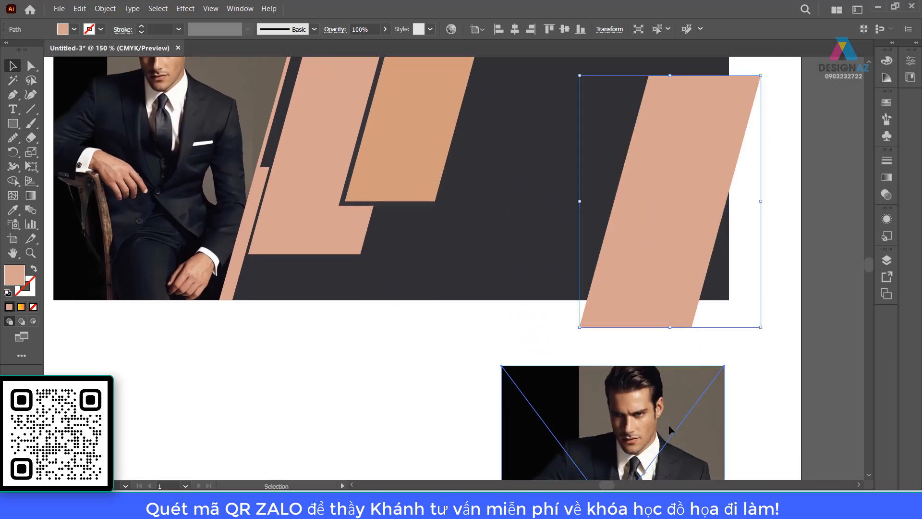
key("Delete")
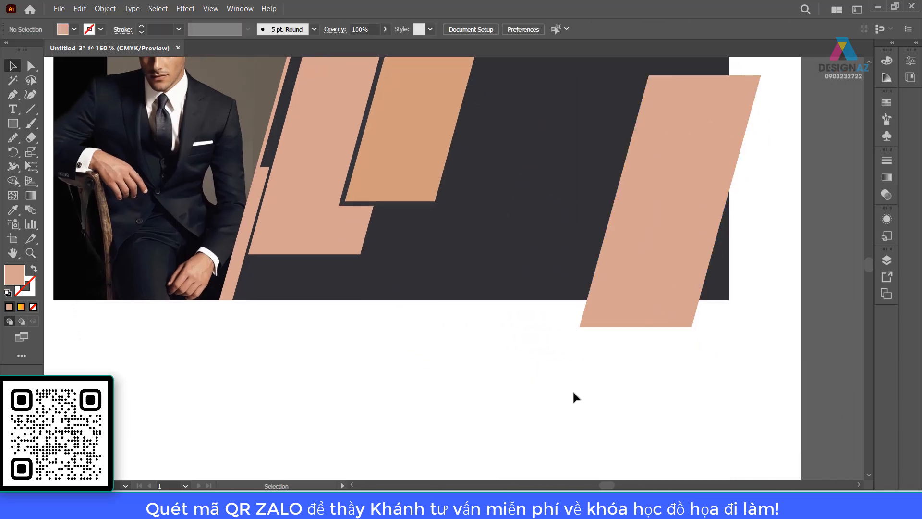
Move the copied parallelogram about 3.2 cm left and 1.1 cm down so it extends below the banner's bottom edge
scroll(572, 395, "up", 3)
left_click_drag(679, 258, 552, 301)
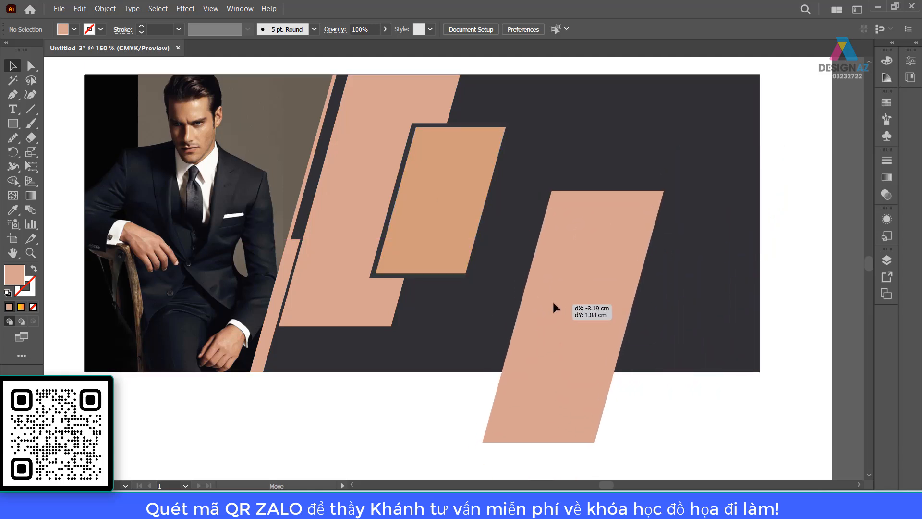
scroll(552, 302, "up", 1)
left_click(361, 262)
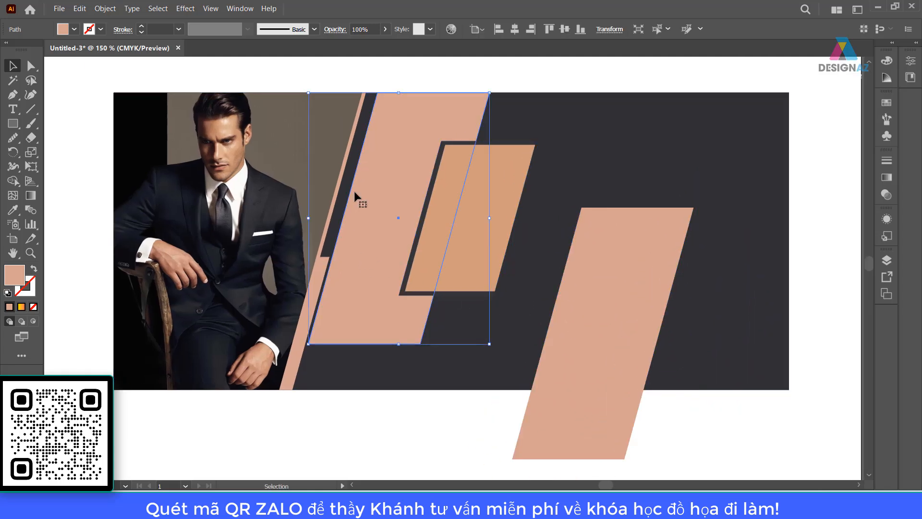
left_click(393, 72)
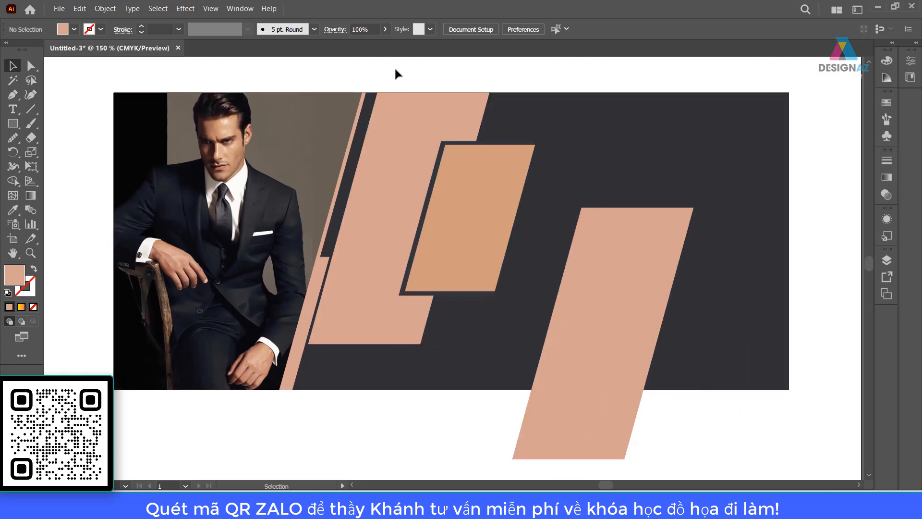
Shrink the front copy of the large skin-tone parallelogram slightly and nudge it right, leaving a thin border below
left_click(397, 107)
key("a")
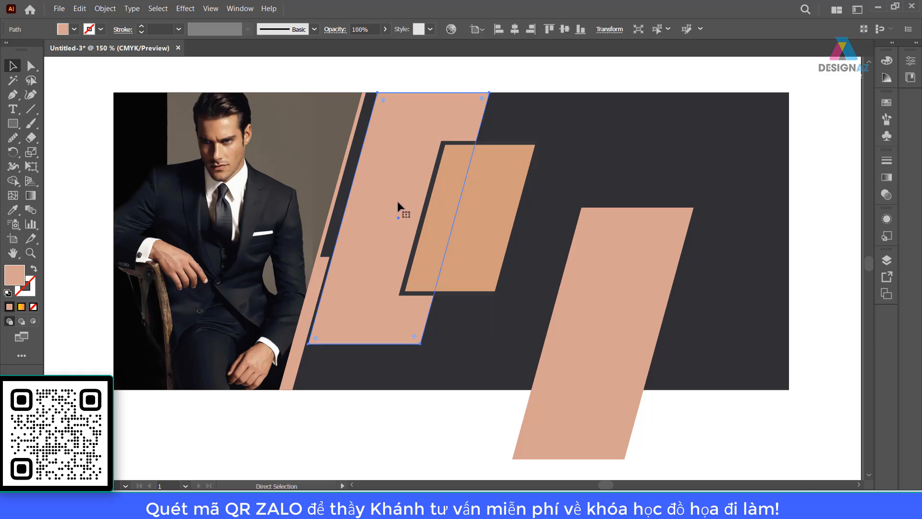
key("v")
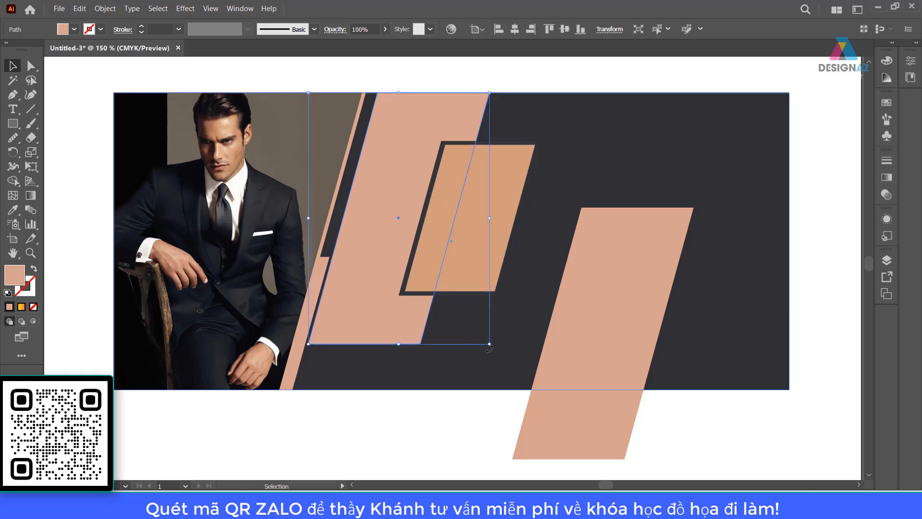
left_click_drag(489, 344, 486, 340)
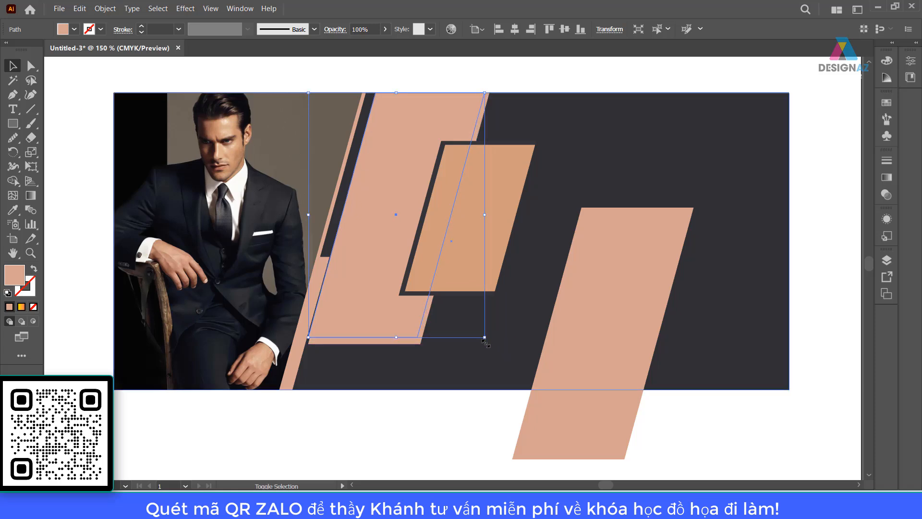
key("Right")
key("Right")
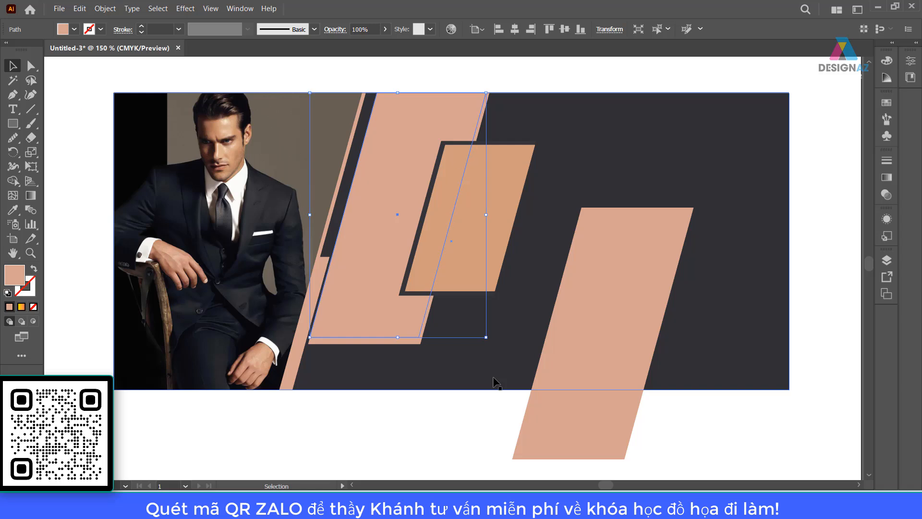
key("Right")
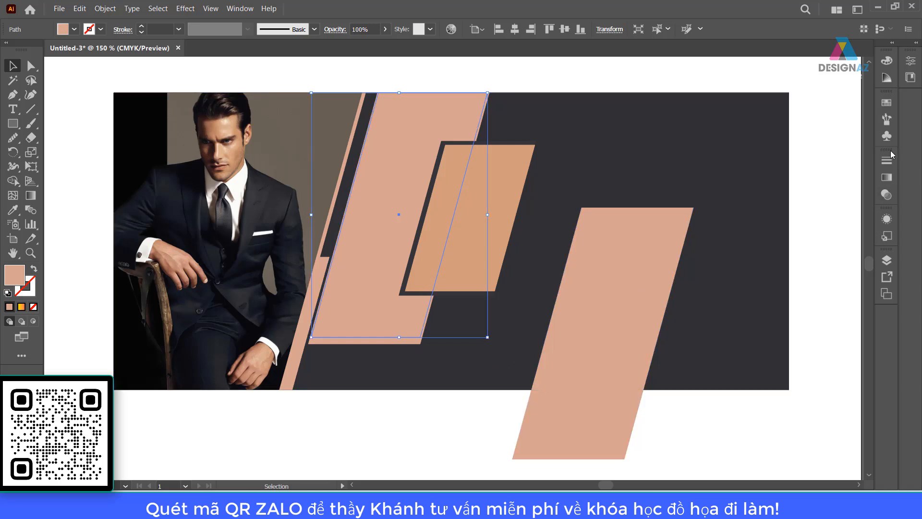
Fill the shrunken parallelogram copy with the light blue swatch
left_click(886, 103)
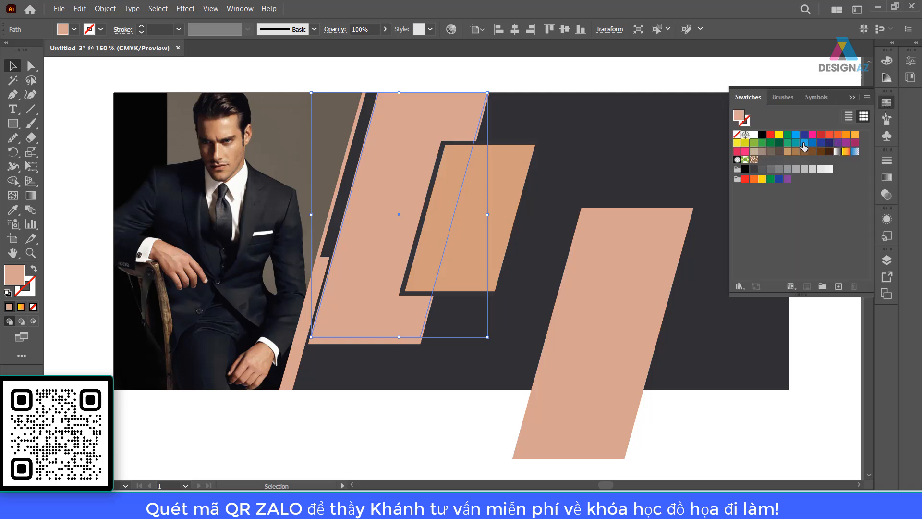
left_click(804, 144)
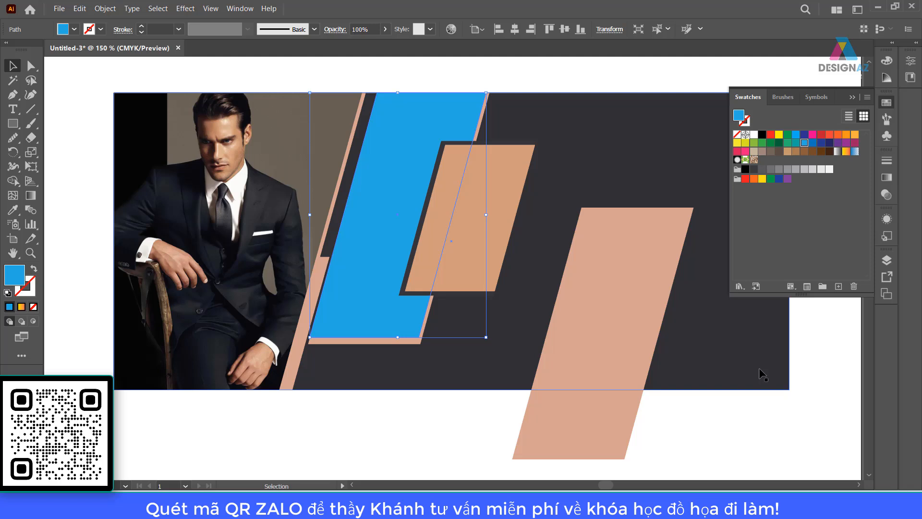
left_click(501, 88)
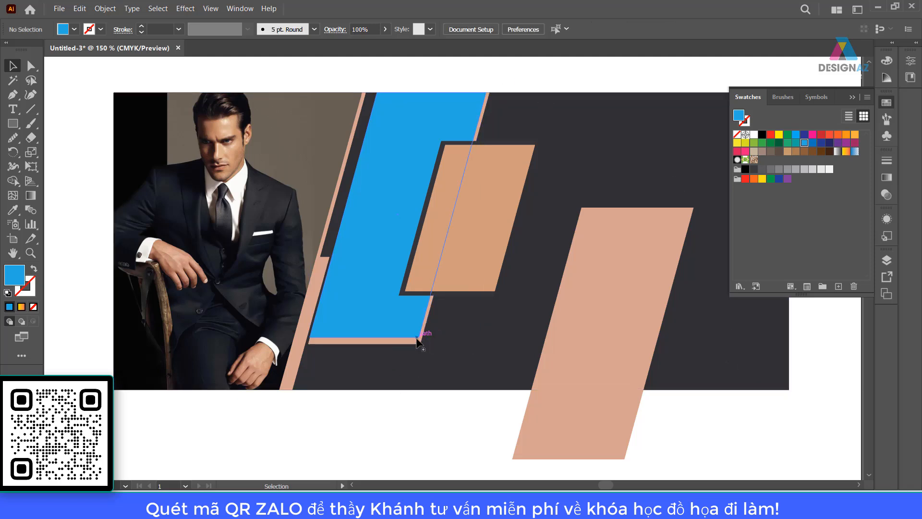
Narrow the blue parallelogram by shifting its two right corners inward, exposing a thin skin-tone edge along its right side
left_click(30, 66)
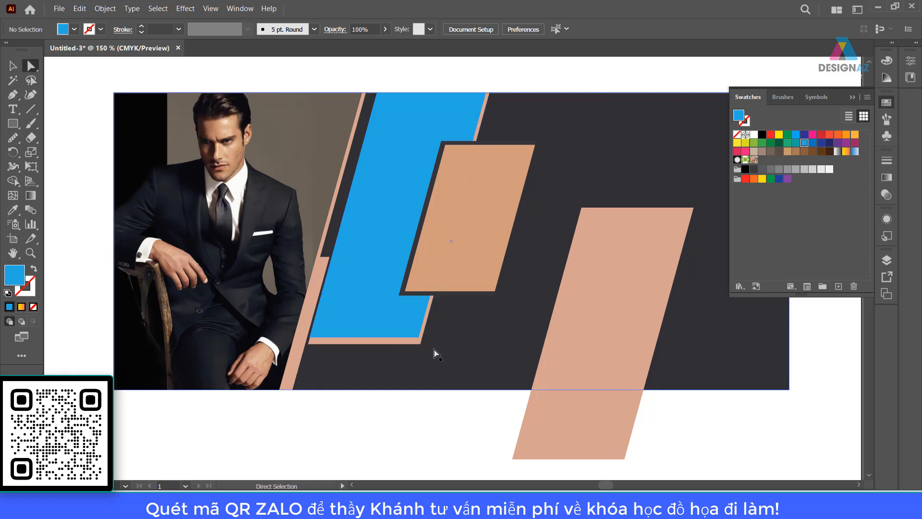
left_click(419, 342)
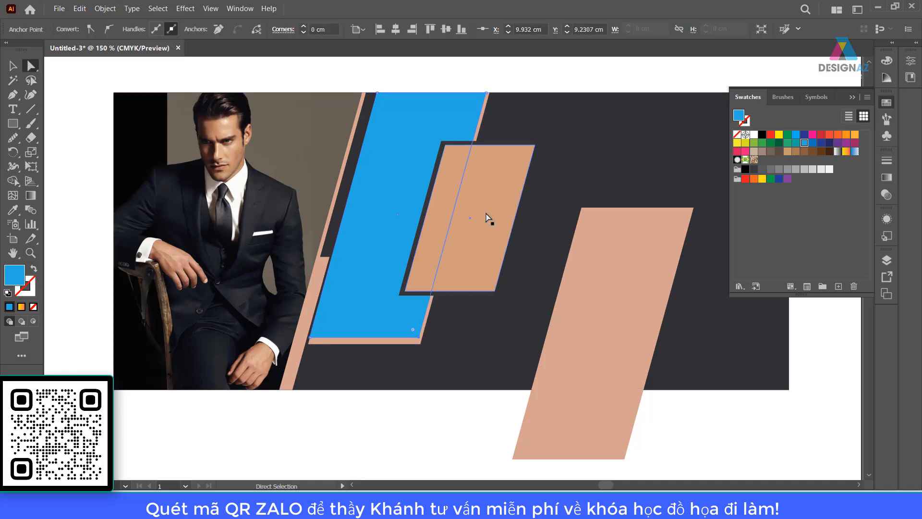
left_click(486, 93, "shift")
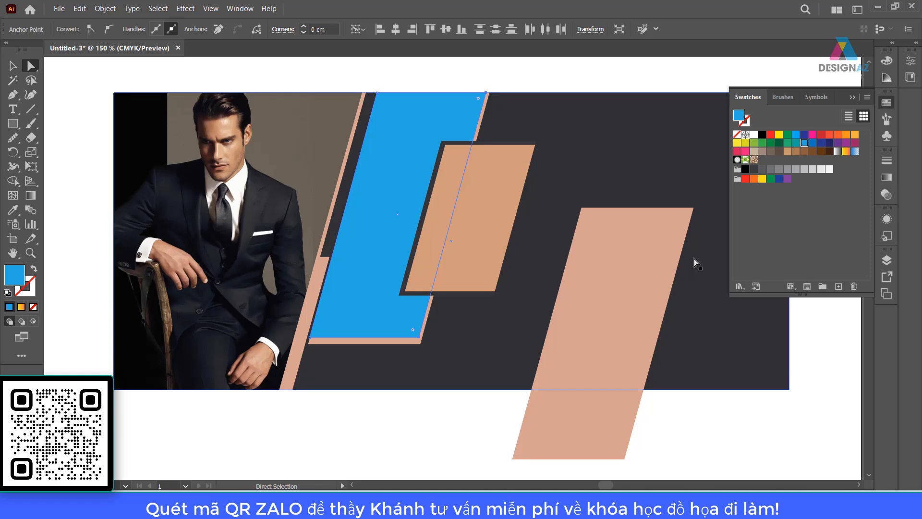
key("Left")
key("Left")
key("Left")
key("Left")
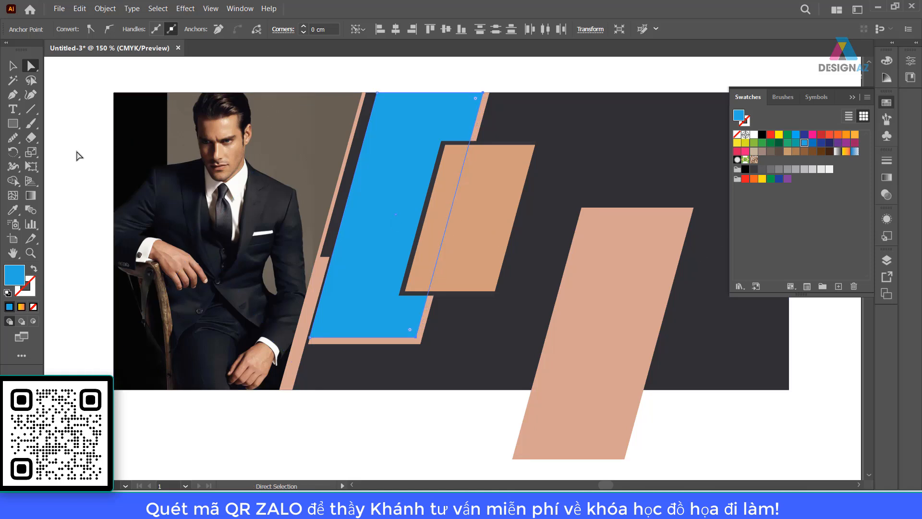
key("Right")
key("Right")
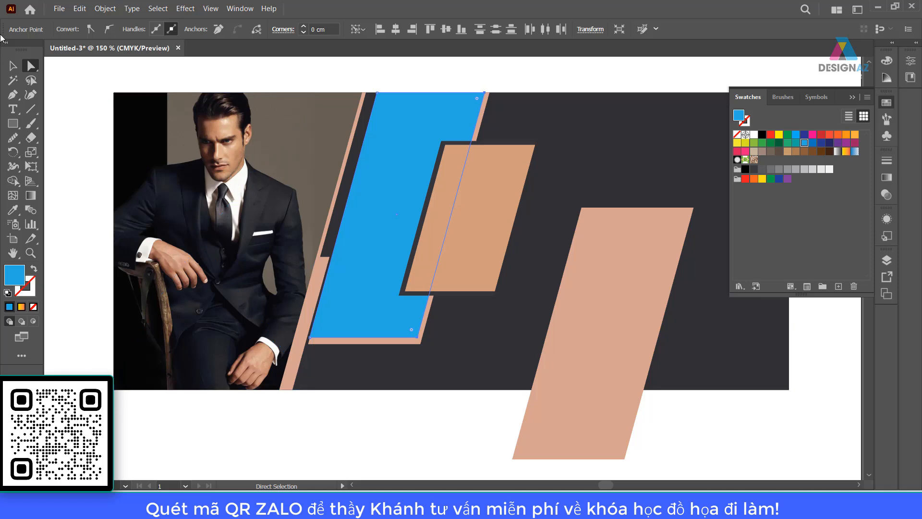
left_click(13, 66)
left_click(597, 82)
Place the photo 4f95f0c7eb8868ab7c17af01f39c82aa of the man in the green suit over the blue parallelogram
key("space")
left_click_drag(573, 178, 531, 185)
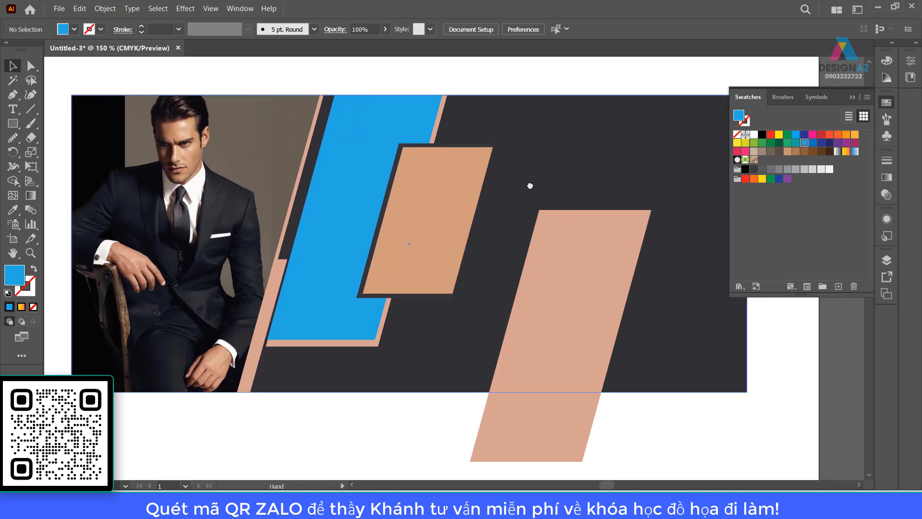
left_click(60, 9)
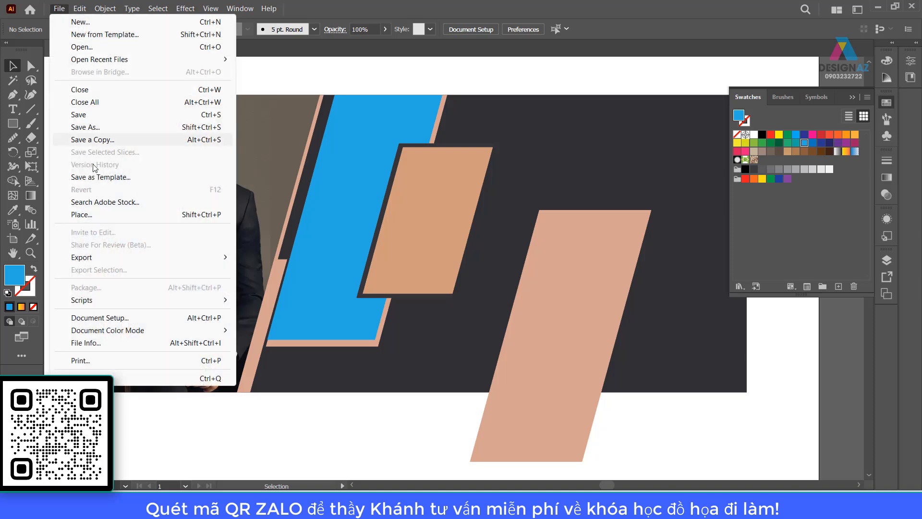
mouse_move(114, 263)
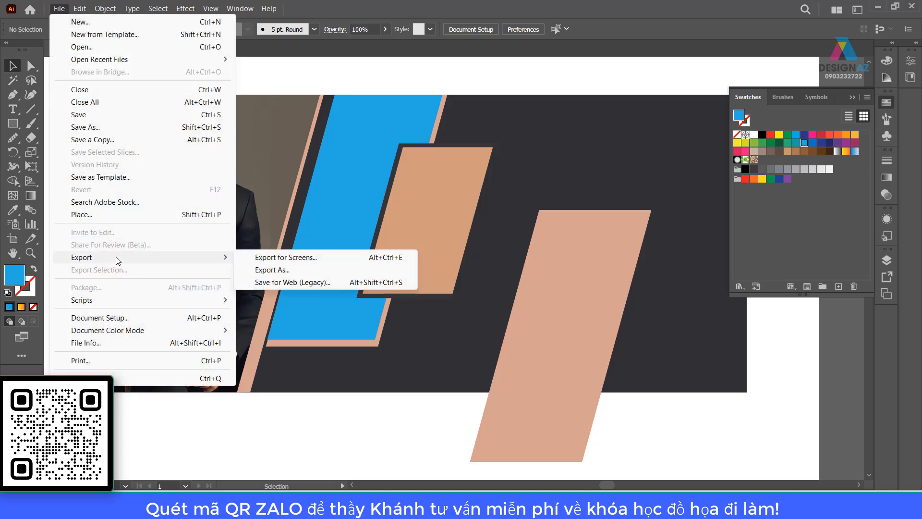
left_click(81, 214)
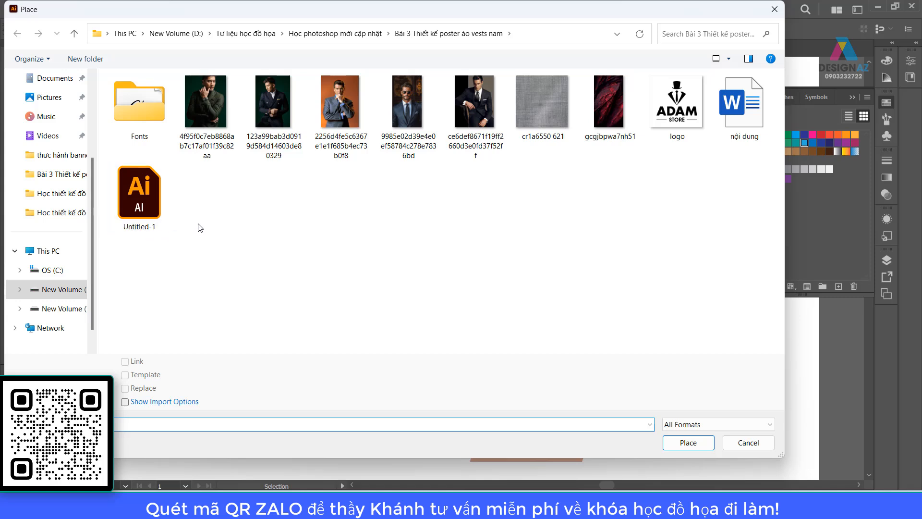
left_click(209, 100)
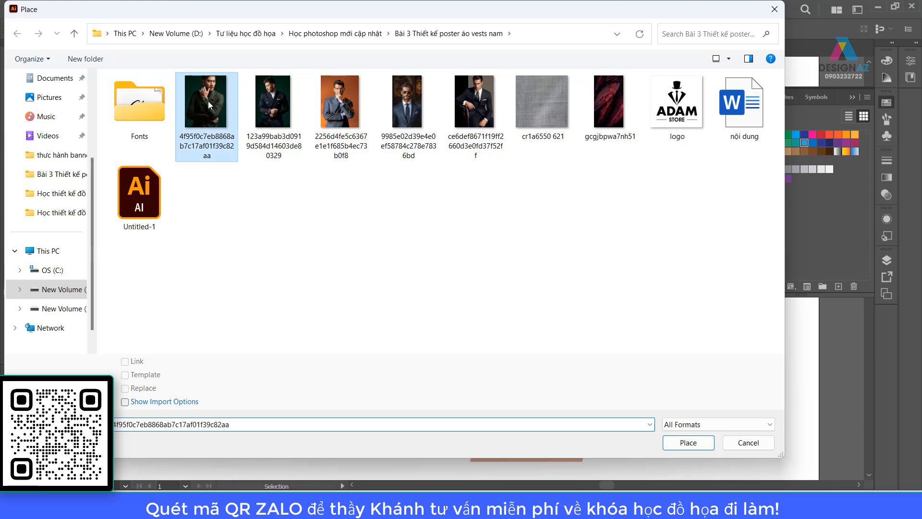
left_click(689, 442)
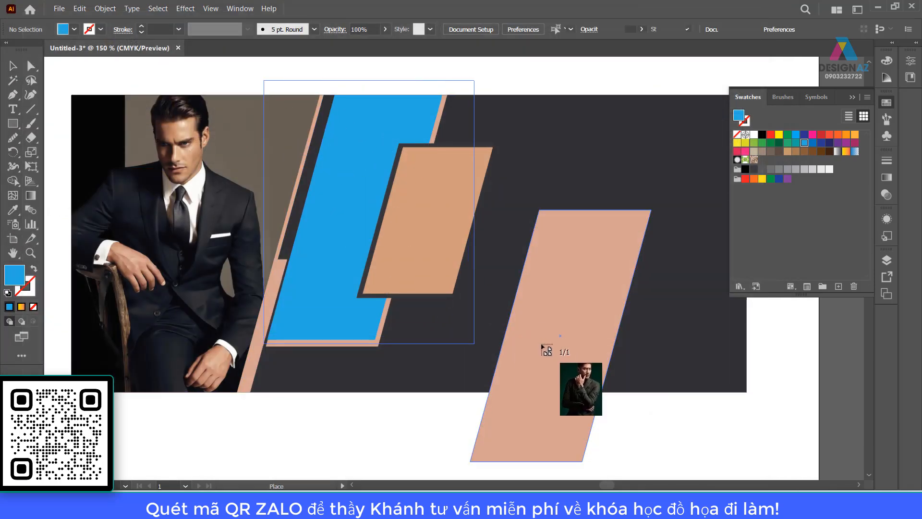
left_click(549, 363)
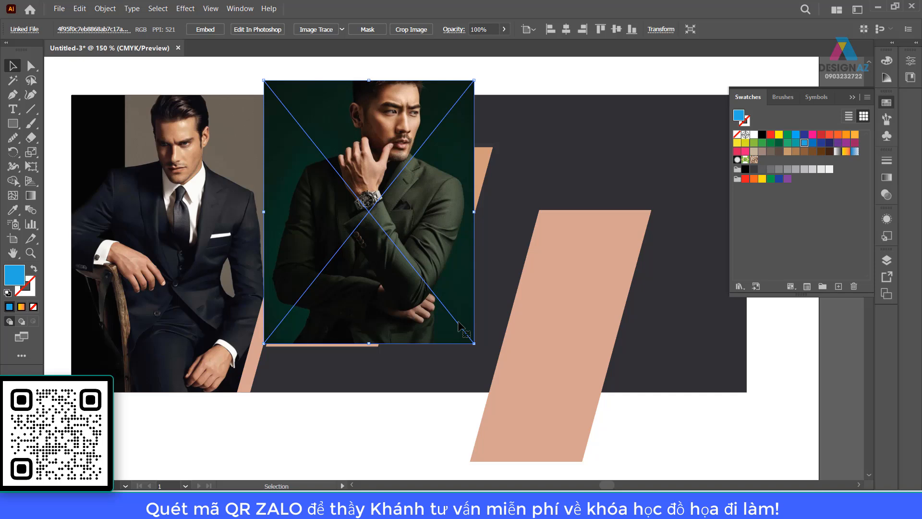
Send the green-suit photo to the back and clip it to the blue parallelogram with a clipping mask
key("ctrl")
key("ctrl+shift+bracketleft")
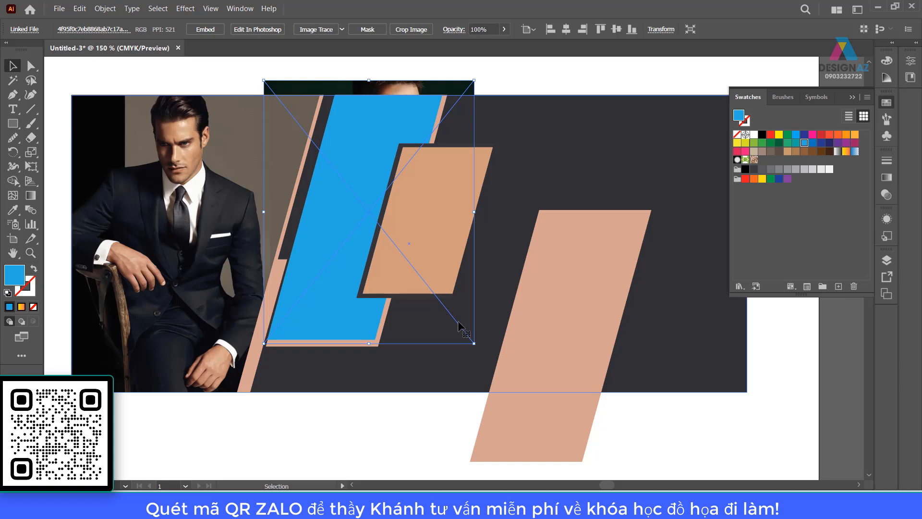
left_click(515, 68)
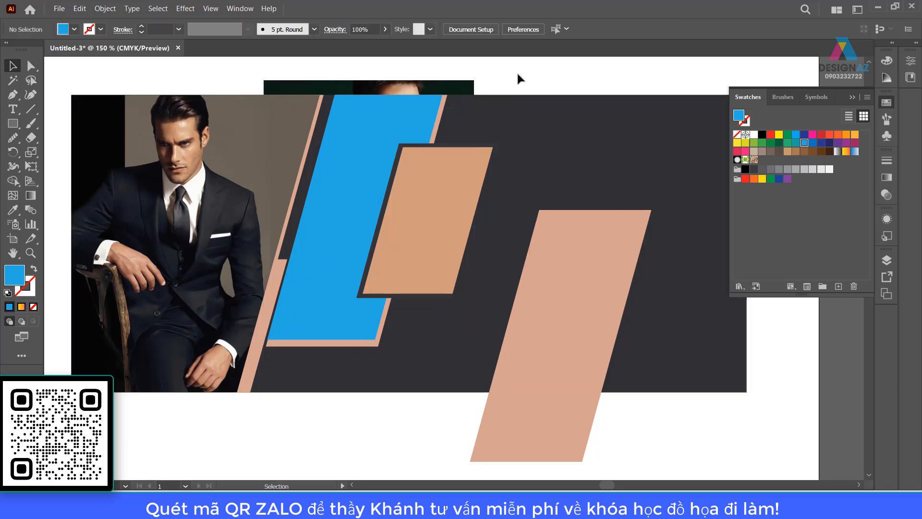
left_click(460, 86)
left_click(391, 105, "shift")
right_click(393, 108)
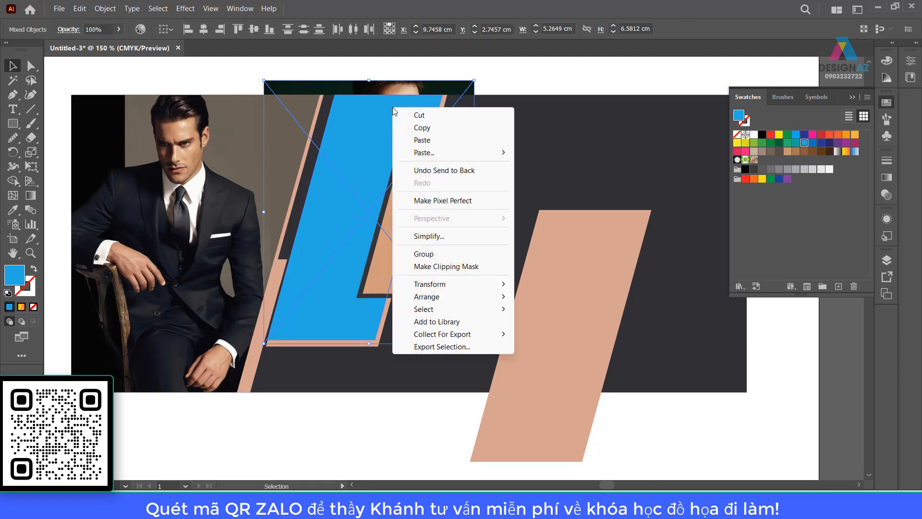
left_click(455, 266)
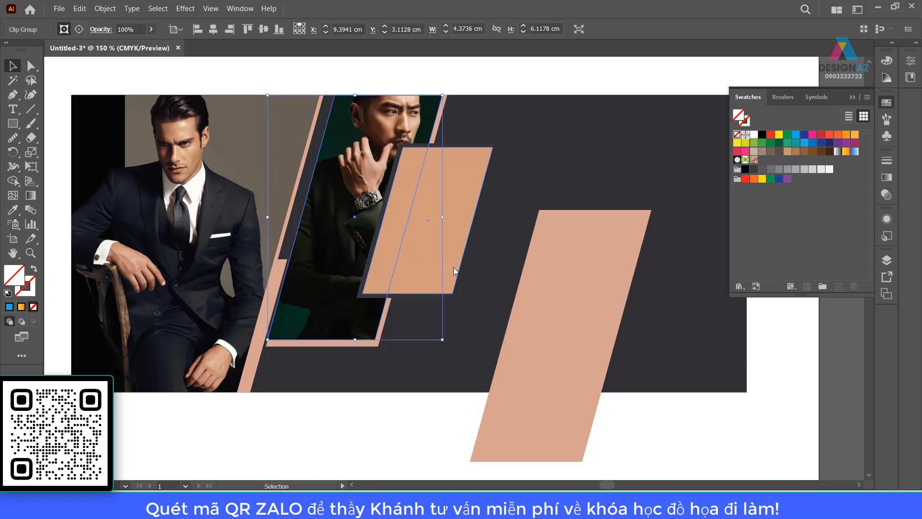
Move the tan parallelogram and its dark border down about 0.7 cm, scale both down slightly, and shift them left
left_click(478, 149)
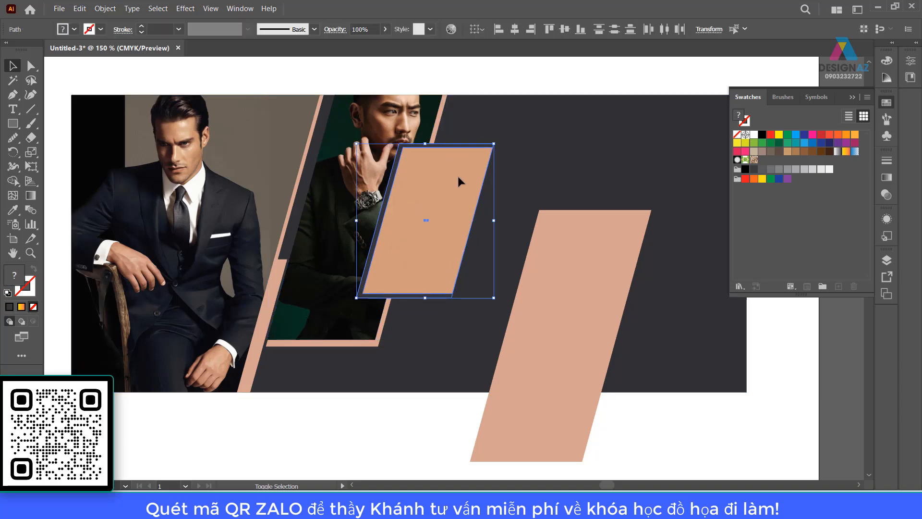
left_click_drag(434, 190, 431, 215)
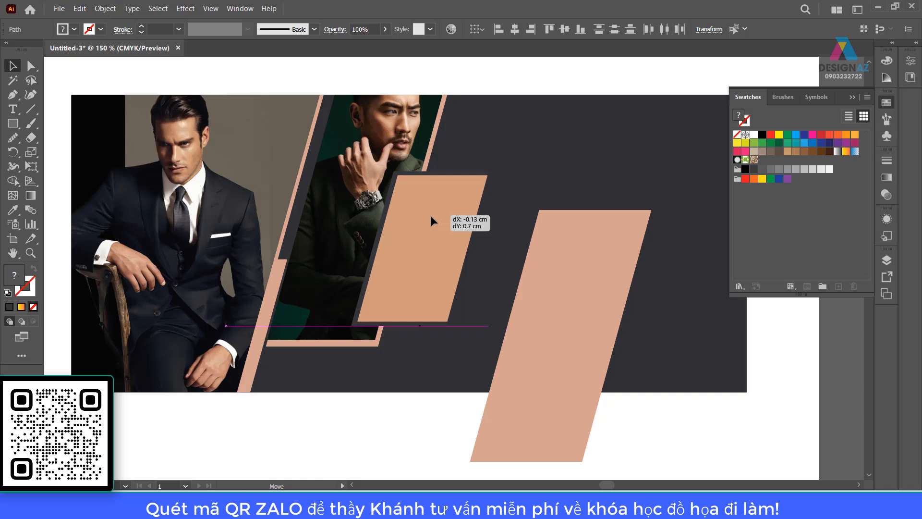
left_click_drag(430, 215, 430, 215)
left_click_drag(352, 326, 368, 310)
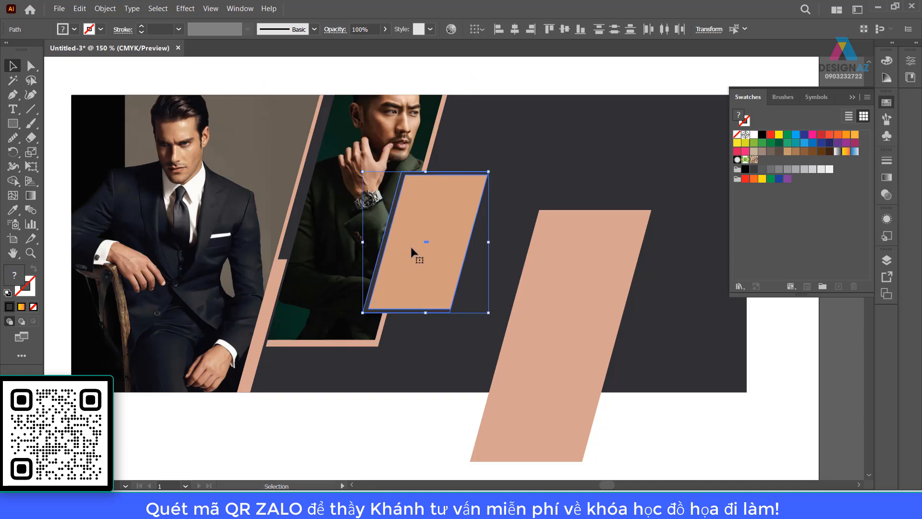
left_click_drag(411, 246, 405, 244)
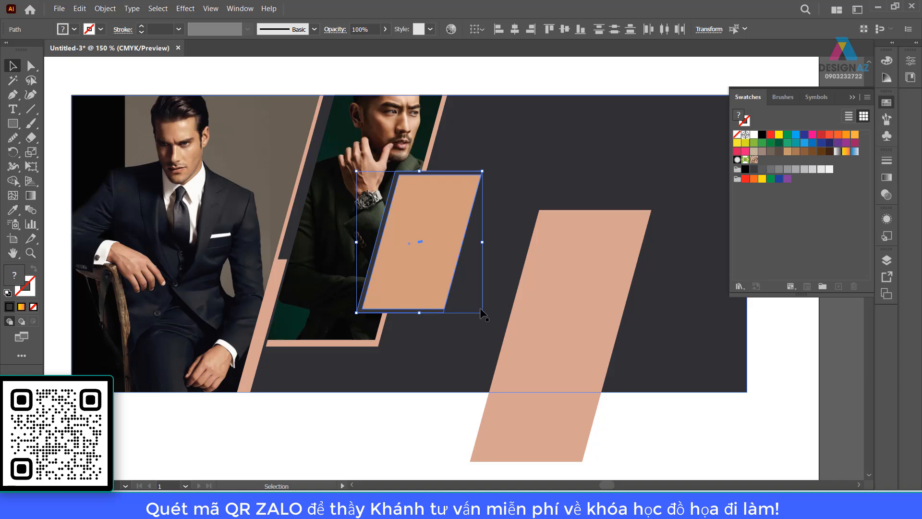
left_click(511, 91)
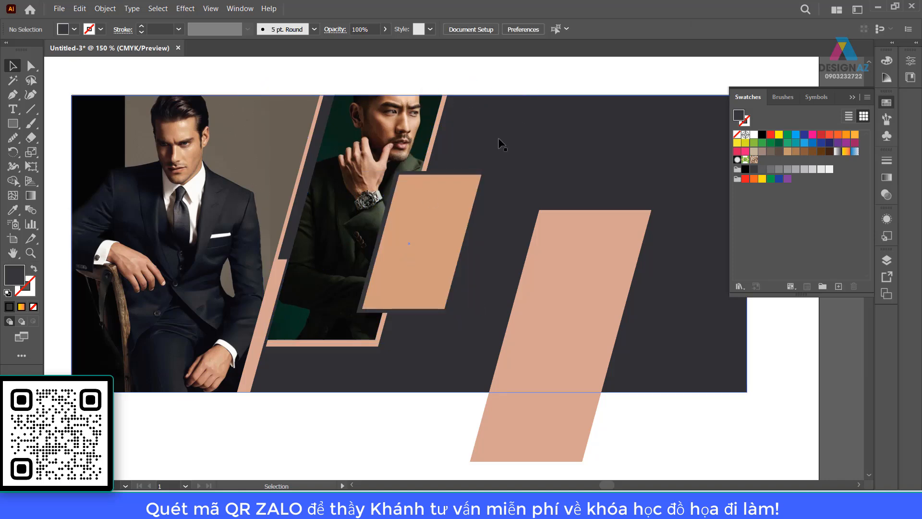
Place the photo 123a99bab3d0919d584d14603de80329 over the tan parallelogram, sized to cover most of it
left_click(66, 8)
left_click(100, 216)
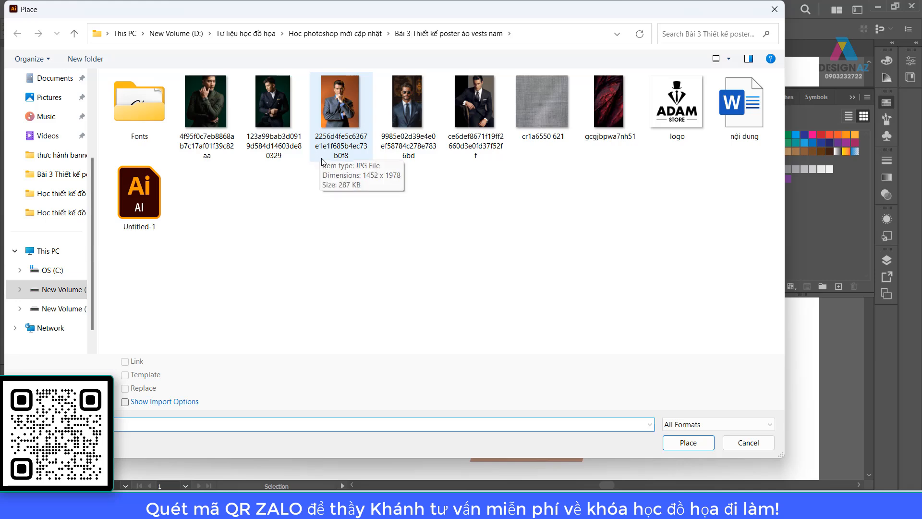
left_click(271, 144)
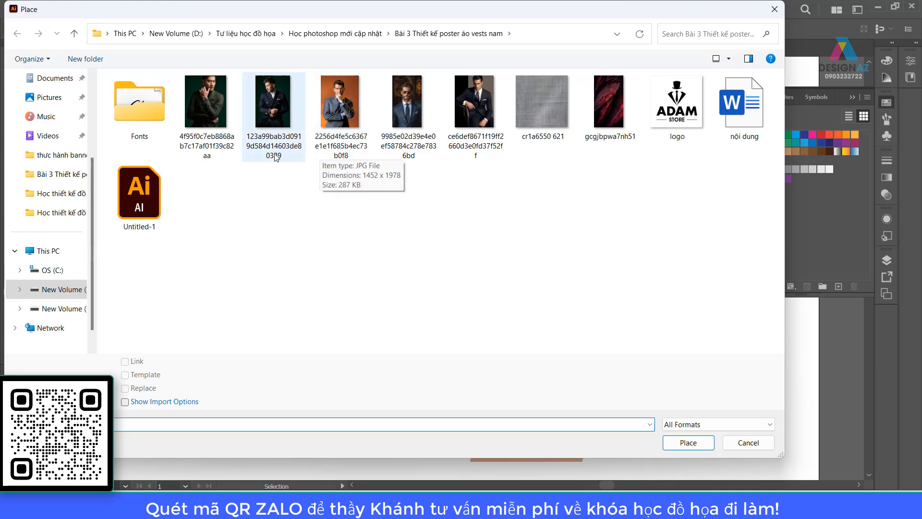
left_click(688, 442)
left_click_drag(426, 250, 483, 339)
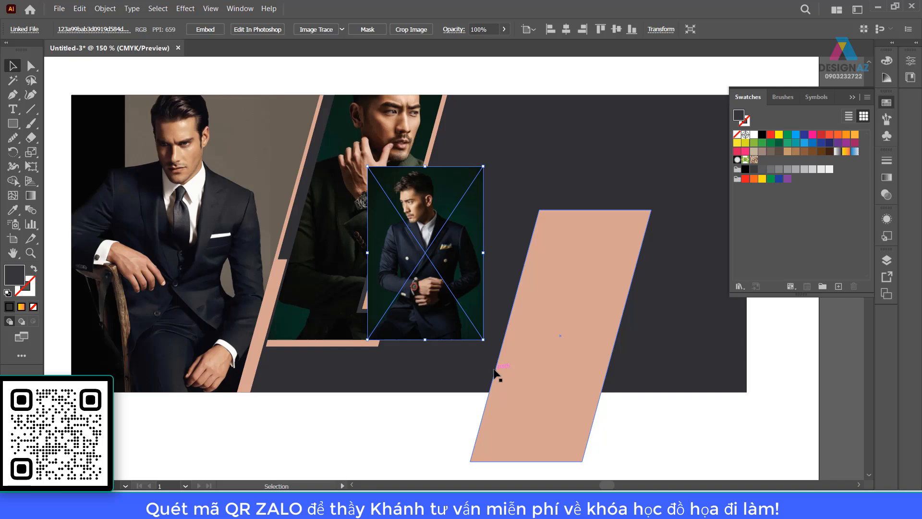
Send the new photo to the back and move the dark grey background rectangle down and left to expose the photo's edge
key("ctrl")
key("ctrl+shift+bracketleft")
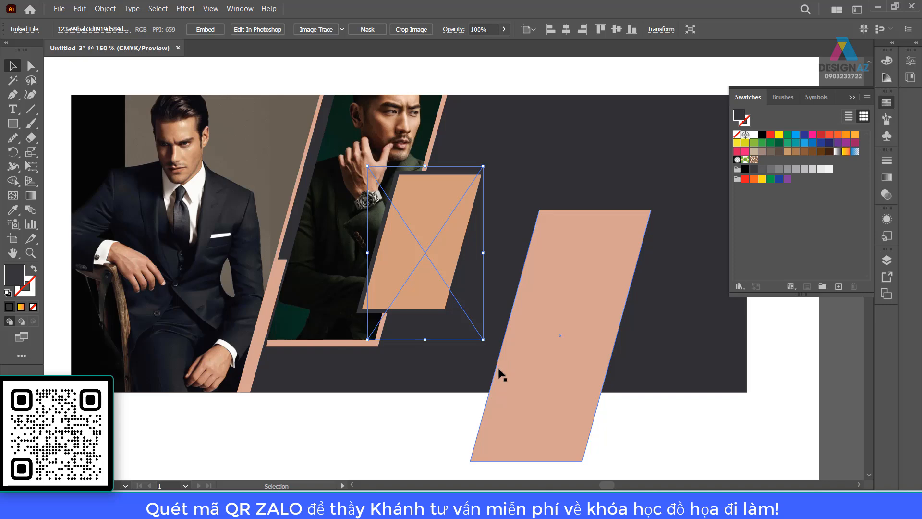
left_click(600, 77)
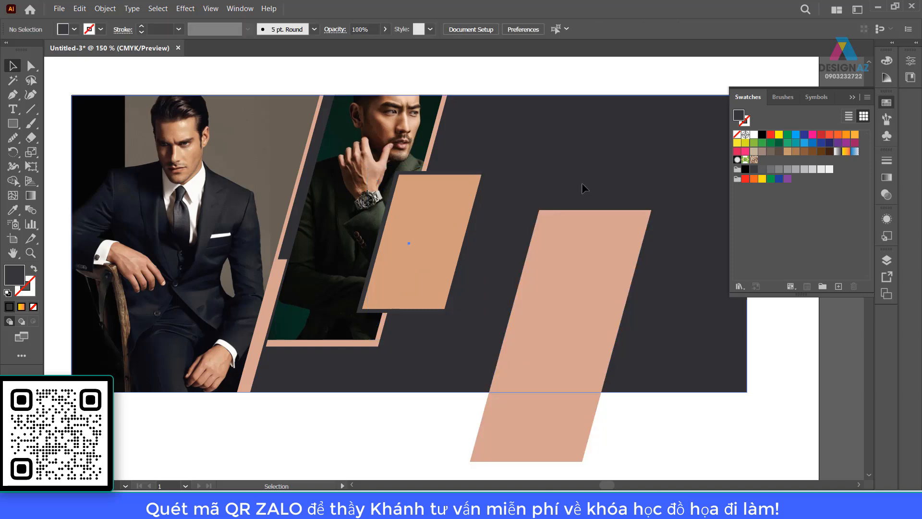
left_click_drag(585, 190, 361, 367)
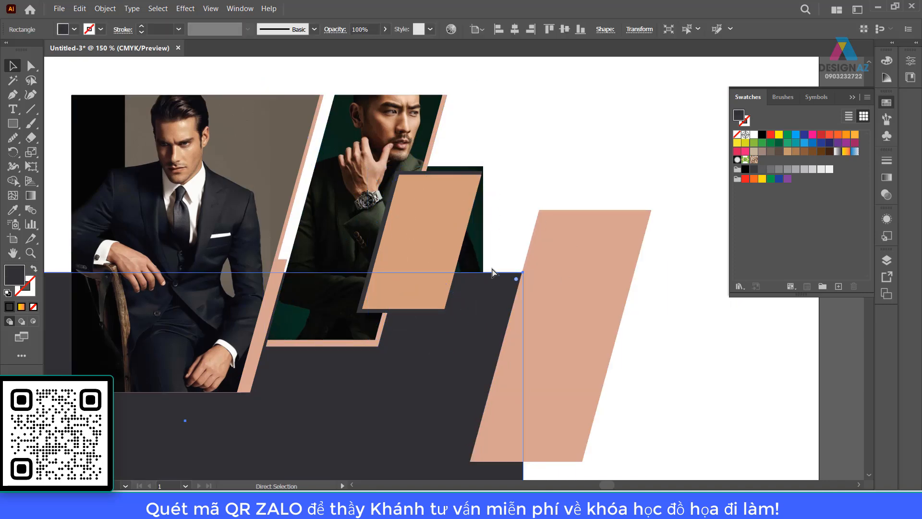
Undo the dark grey background rectangle's move and send the navy-suit photo 123a99bab3d0919d584d14603de80329 to the back again
key("ctrl+z")
key("ctrl+z")
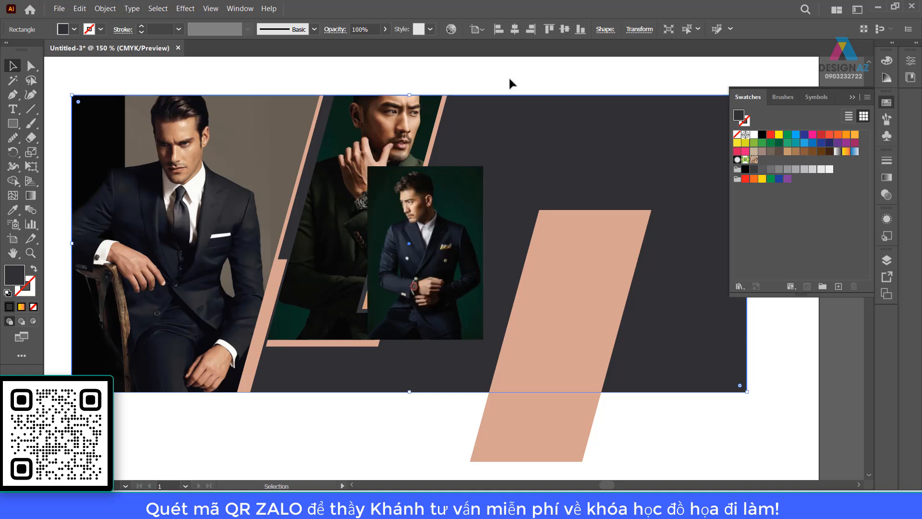
left_click(412, 311)
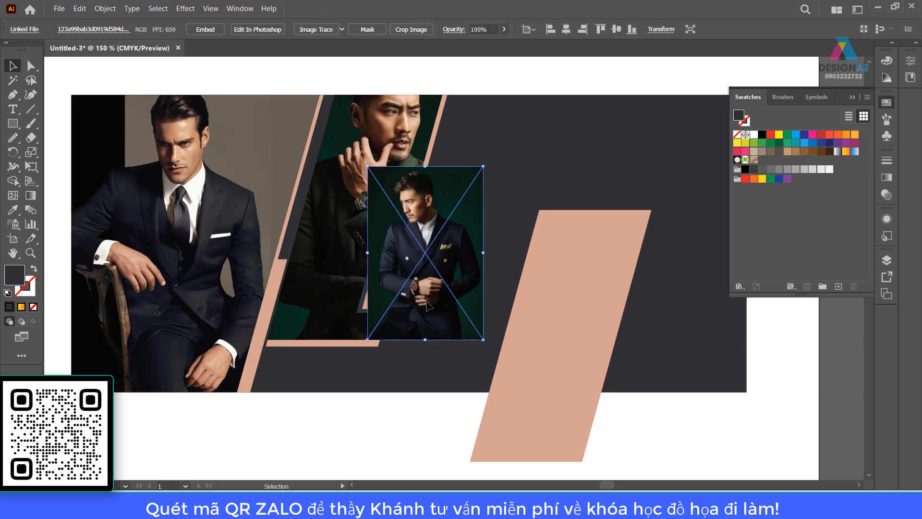
key("ctrl")
key("ctrl+shift+z")
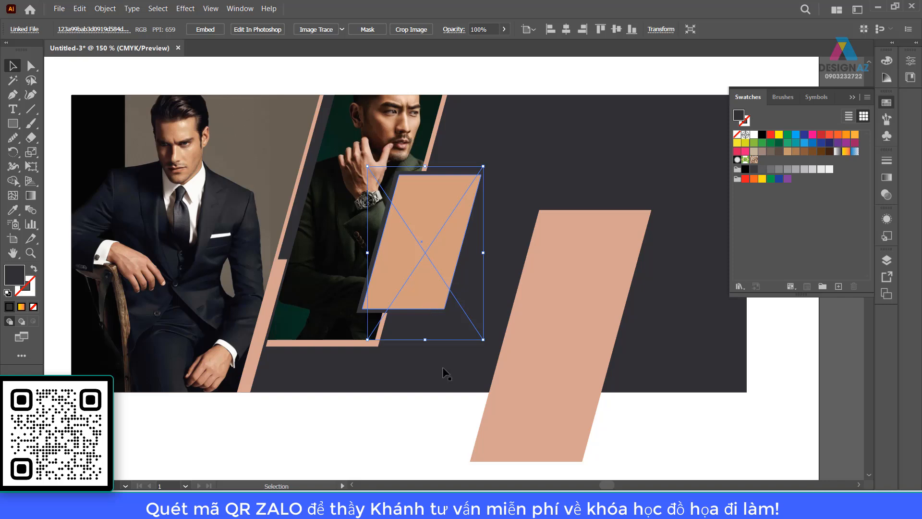
left_click(435, 424)
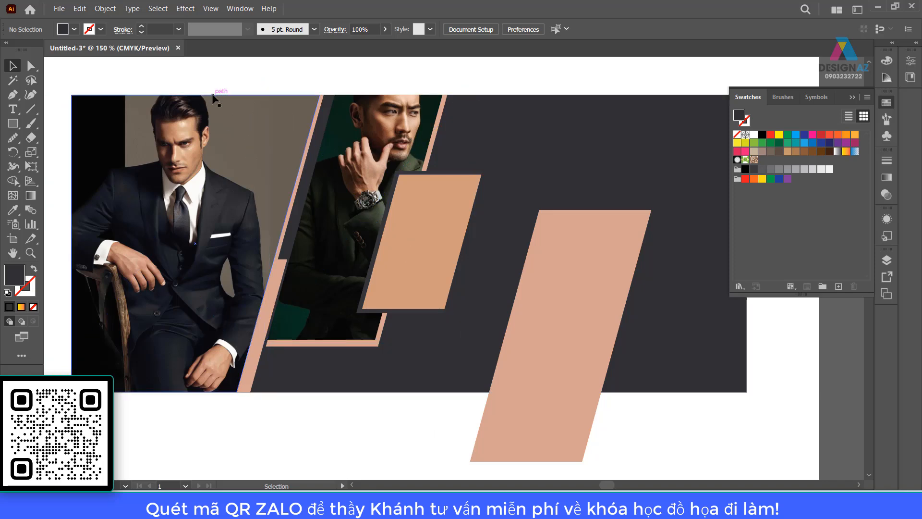
Show the artwork as outlines, select the navy-suit photo hidden behind the background by its edge, and return to the normal preview
left_click(214, 12)
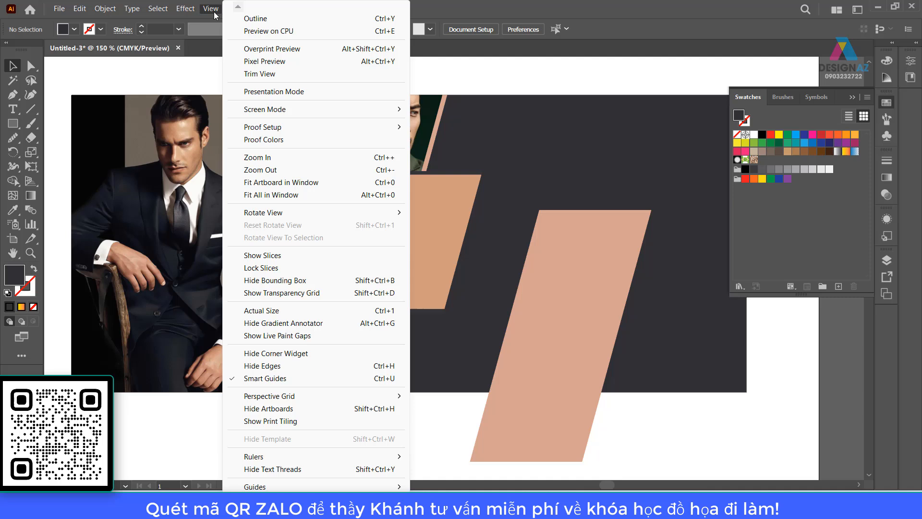
left_click(285, 21)
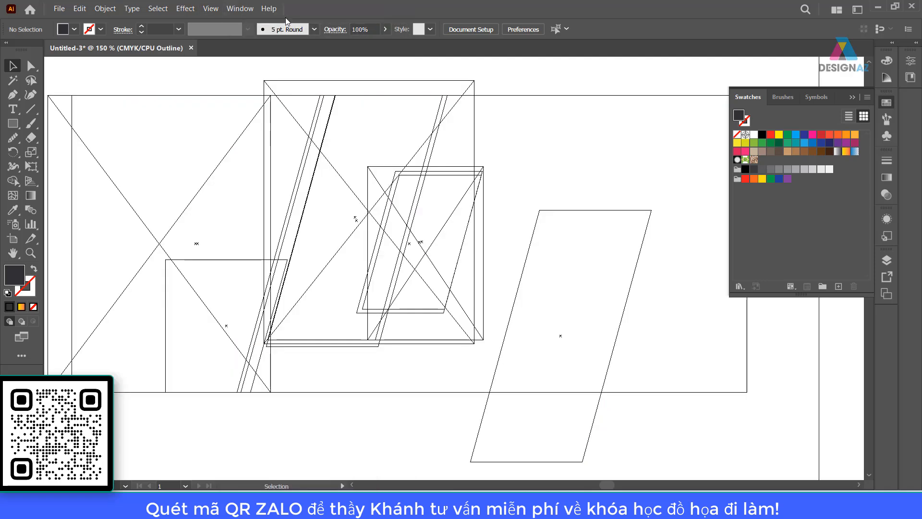
left_click(483, 242)
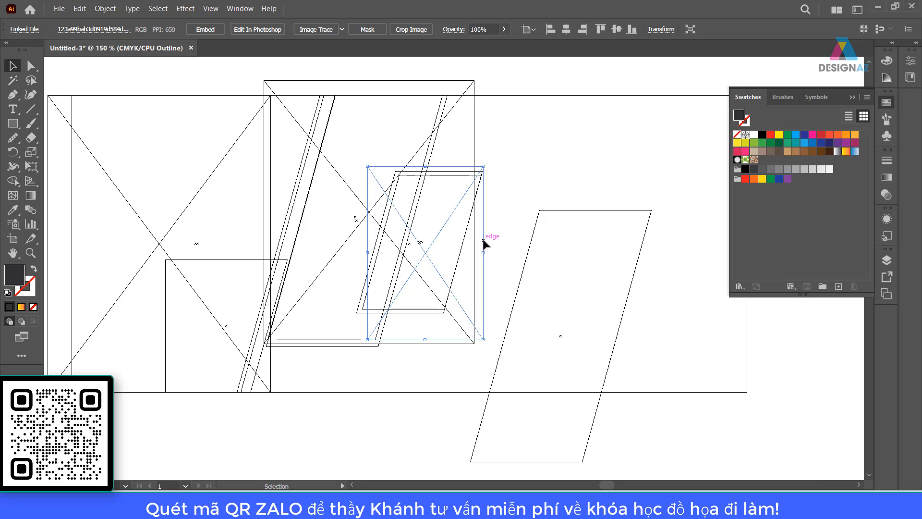
key("a")
key("ctrl+y")
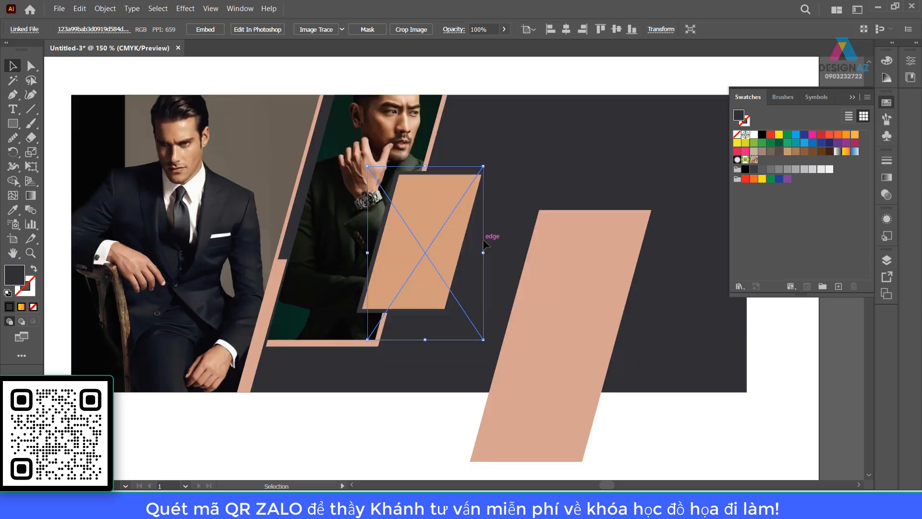
Clip the selected navy-suit photo to the tan parallelogram with a clipping mask
left_click(395, 273, "shift")
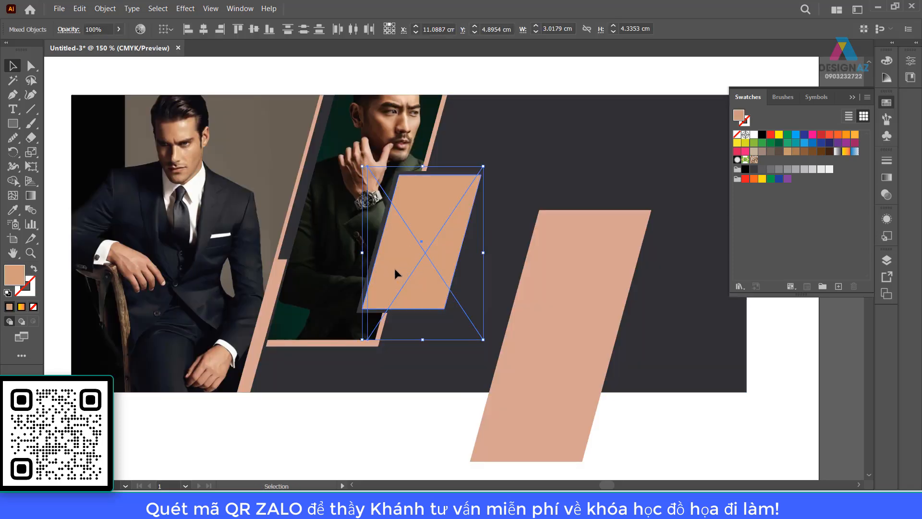
right_click(404, 245)
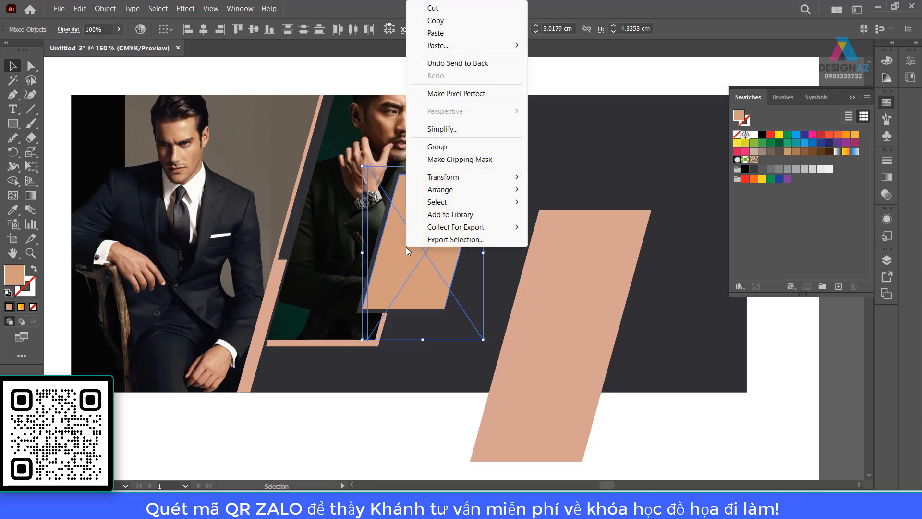
left_click(484, 159)
left_click(541, 76)
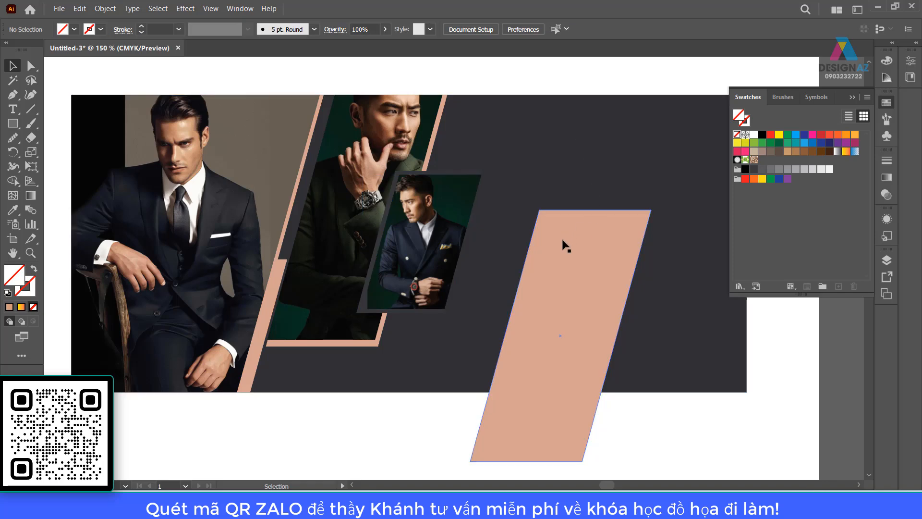
Try to fill the gap at the clipped photo's lower-left corner by sampling its dark green backdrop with only the inner photo selected
key("z")
left_click_drag(384, 177, 462, 237)
left_click_drag(455, 280, 414, 254)
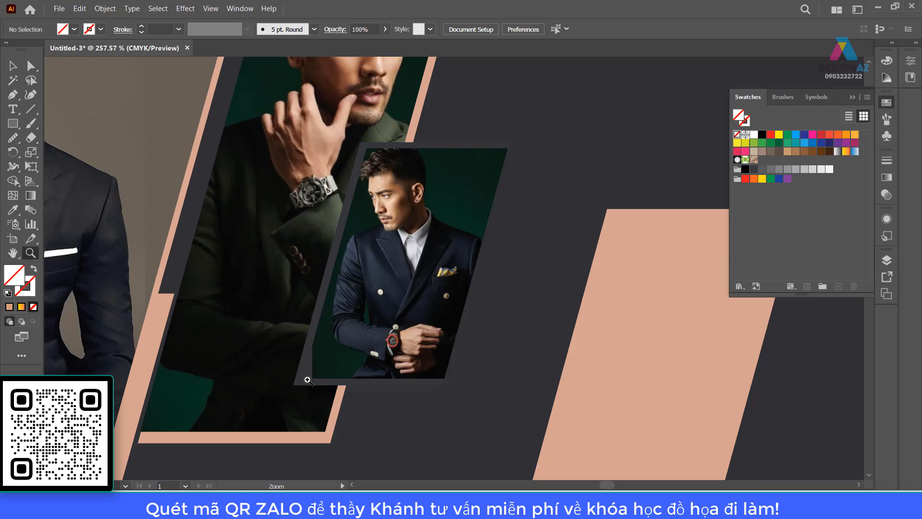
left_click_drag(300, 343, 324, 355)
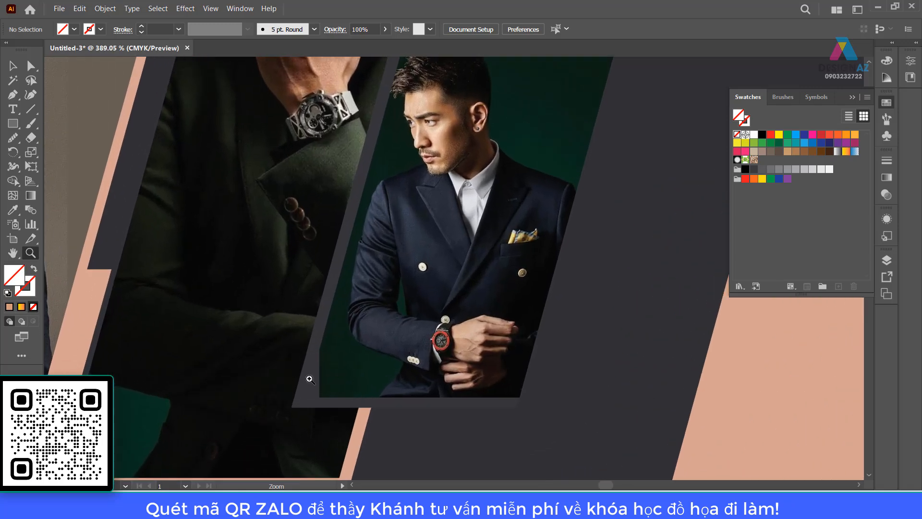
key("a")
left_click(444, 247)
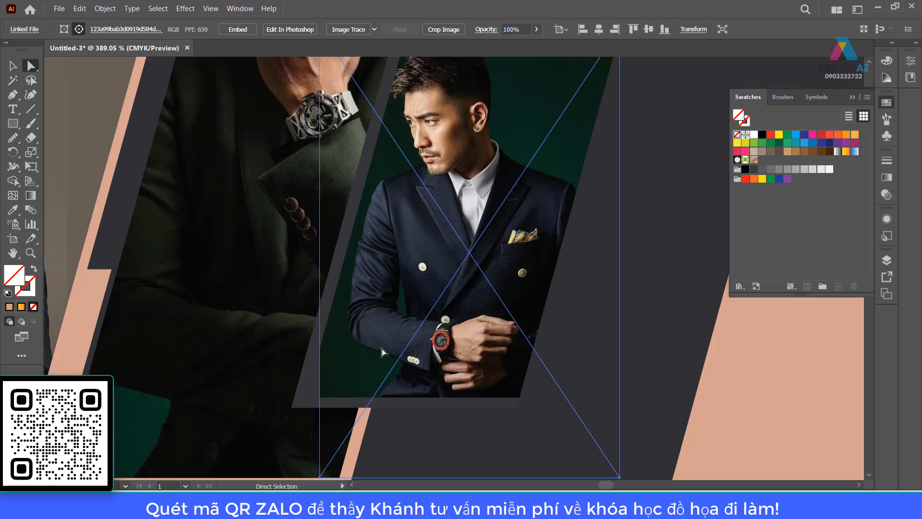
key("i")
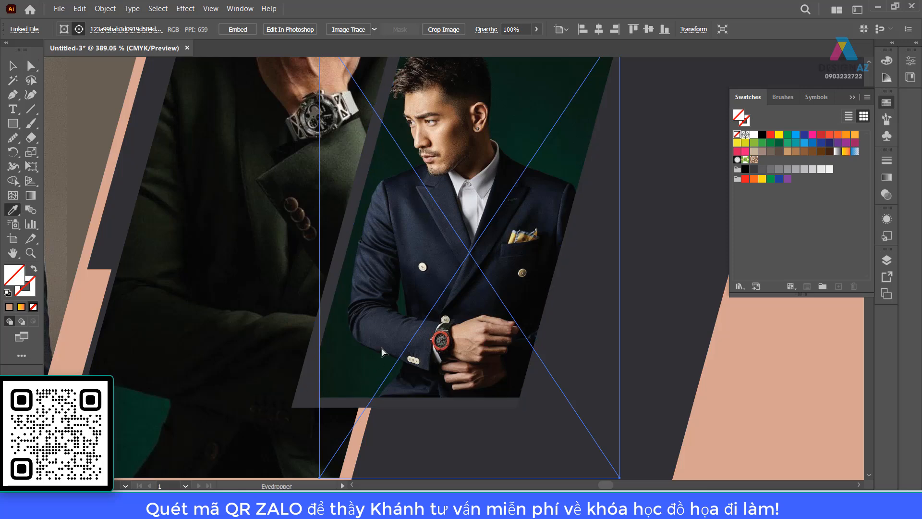
left_click(329, 376)
key("v")
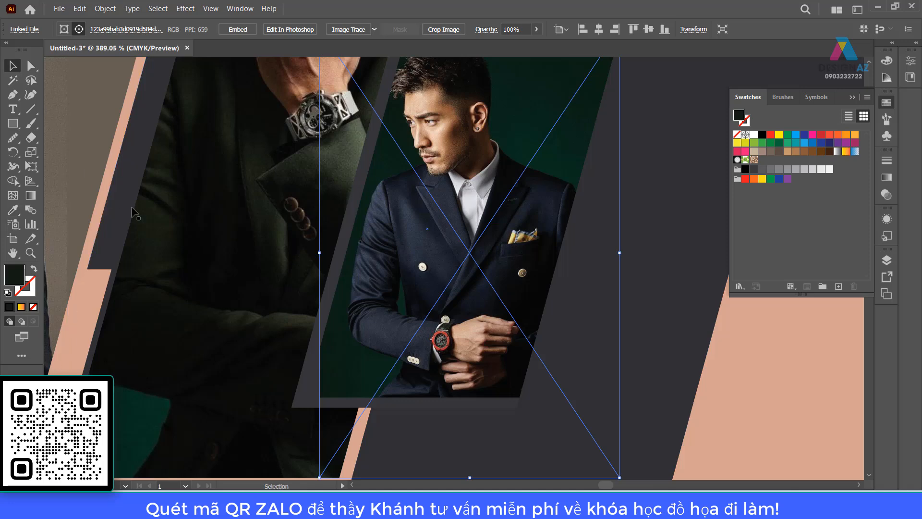
Select the navy-suit clip group and fill its parallelogram with the dark green sampled near the photo's lower-left corner
left_click(376, 305)
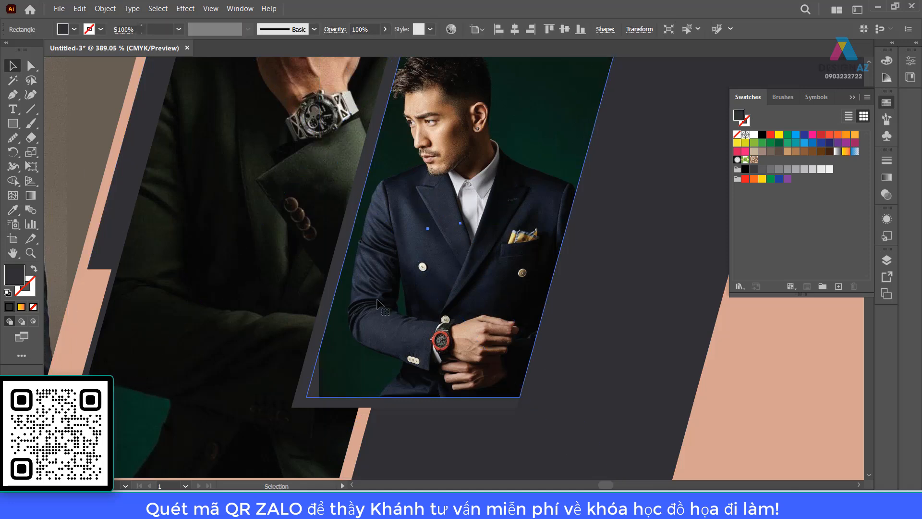
left_click(364, 322)
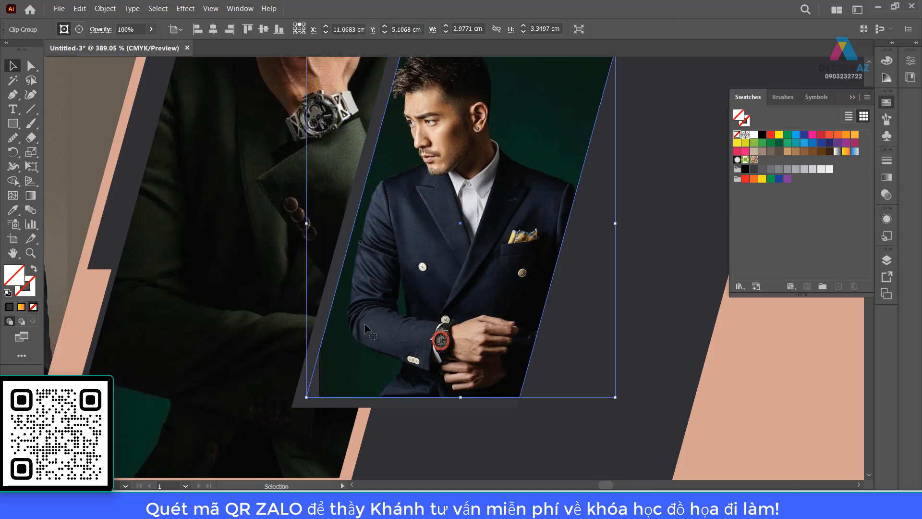
key("i")
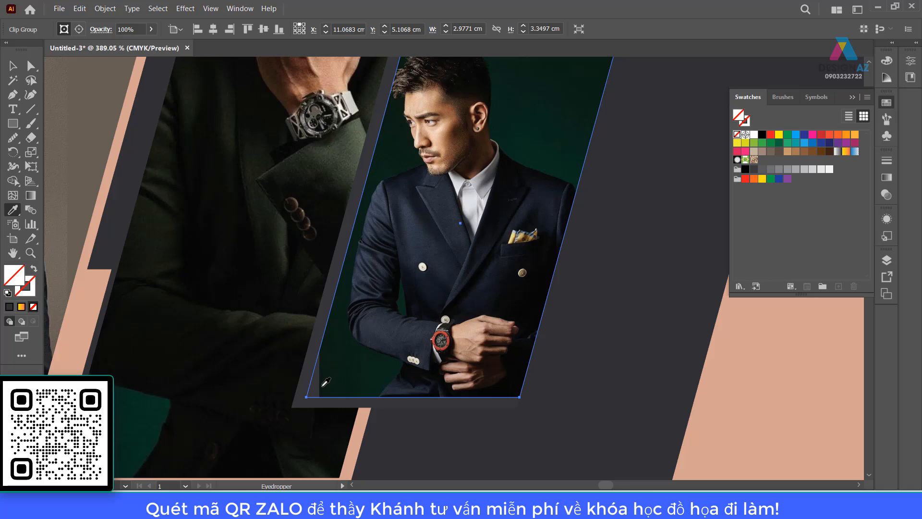
left_click(325, 383)
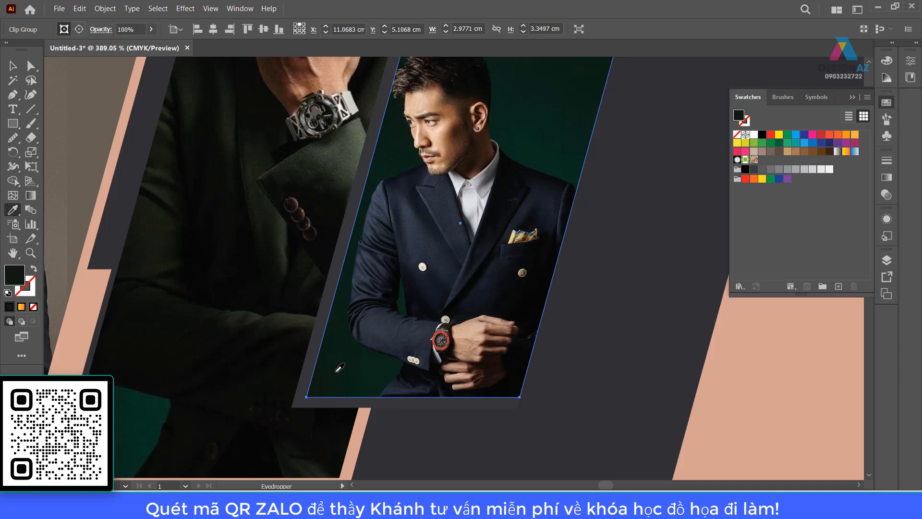
key("ctrl+minus")
key("ctrl+minus")
key("ctrl+minus")
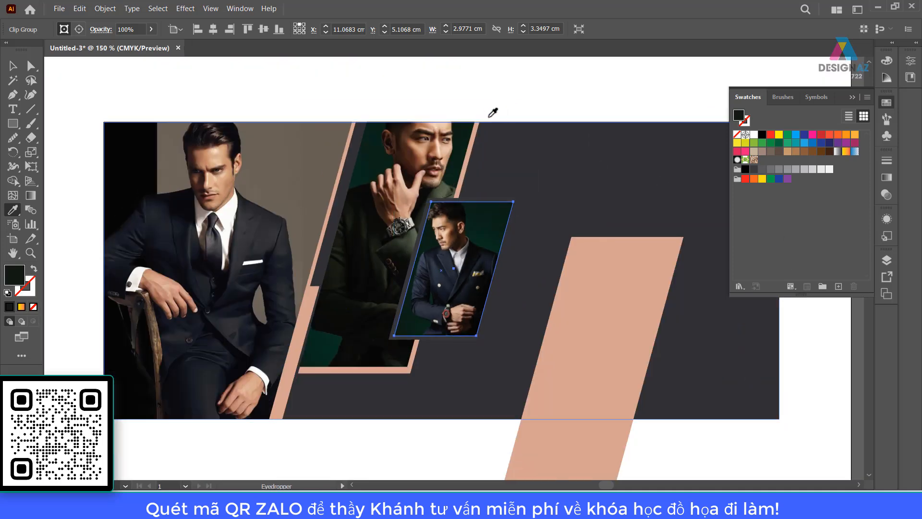
left_click(14, 64)
left_click(482, 75)
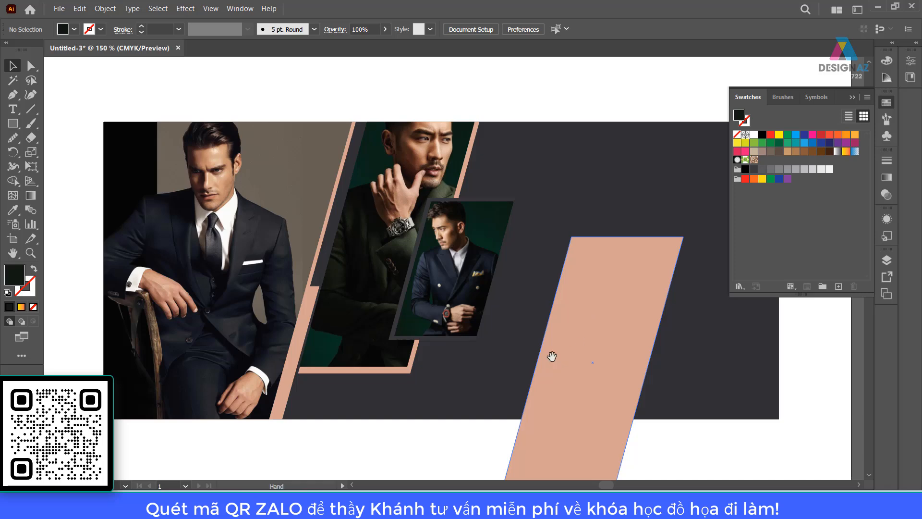
Delete the large skin-tone parallelogram that extends below the banner
scroll(552, 354, "down", 2)
scroll(552, 354, "right", 1)
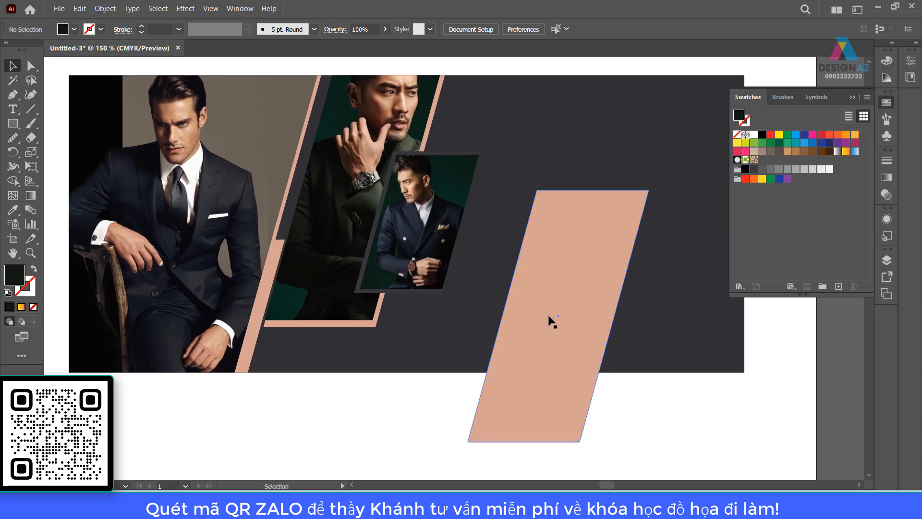
left_click_drag(553, 323, 408, 380)
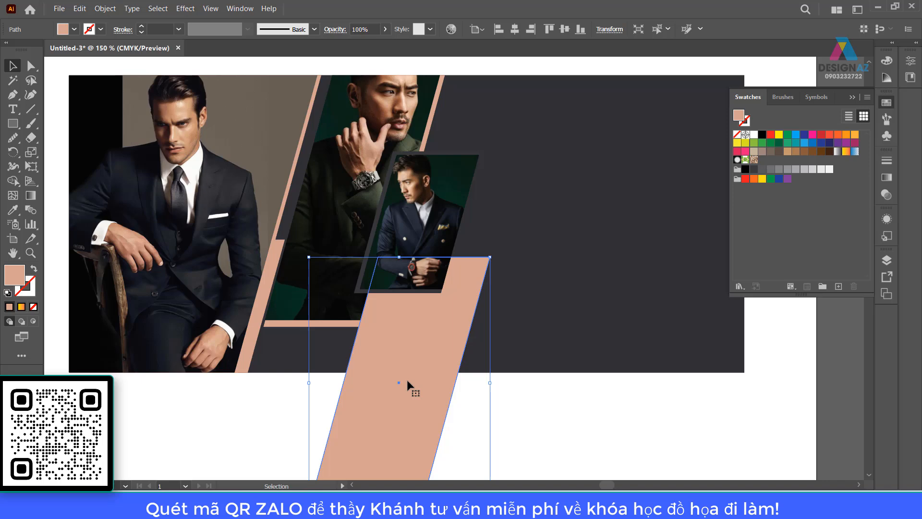
key("Delete")
left_click_drag(479, 333, 477, 376)
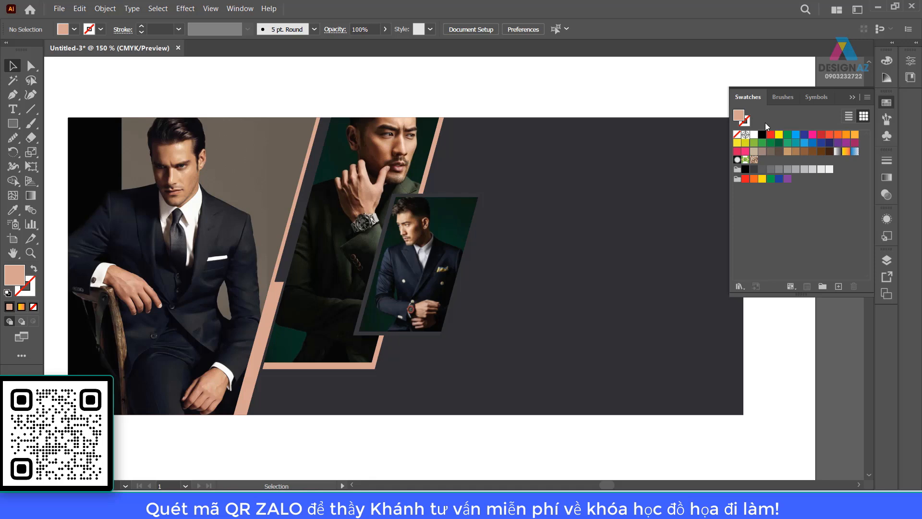
left_click_drag(603, 203, 592, 204)
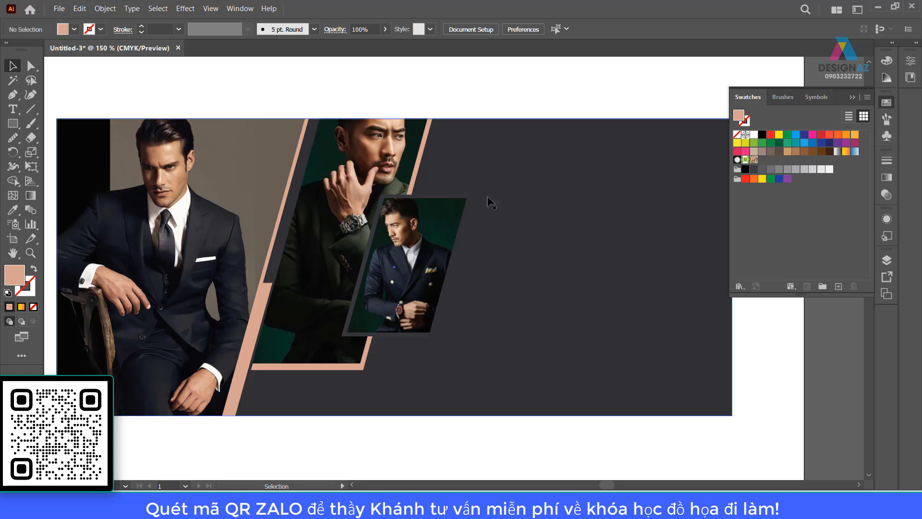
Try moving the small clipped photo together with its dark border down and right, and undo that move
left_click(469, 195)
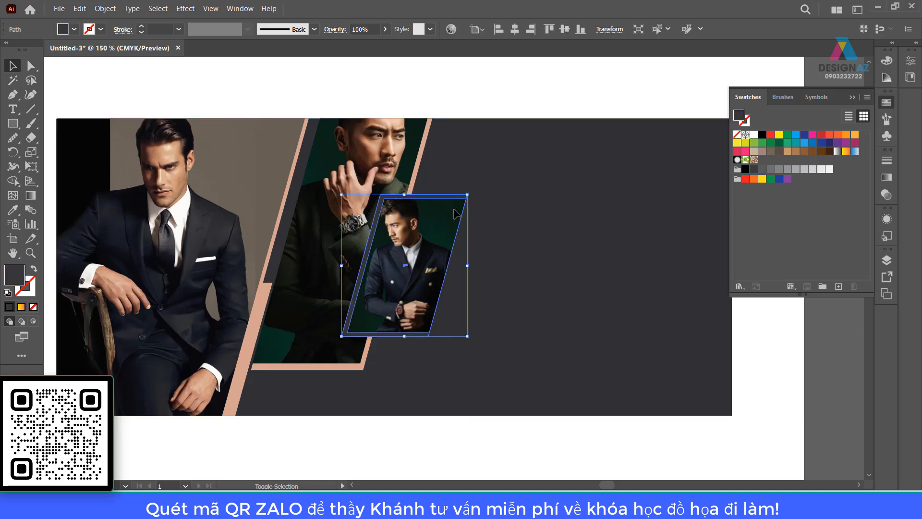
left_click(419, 252, "shift")
left_click(505, 100)
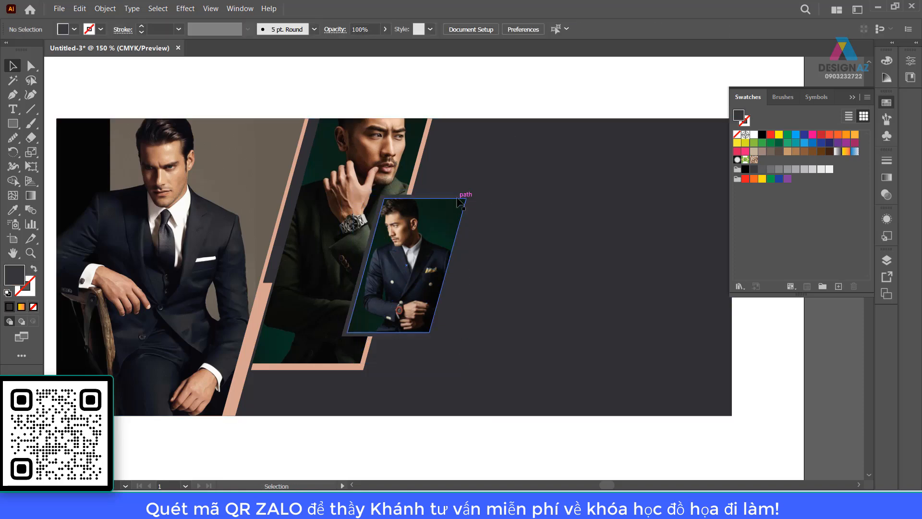
left_click(458, 199)
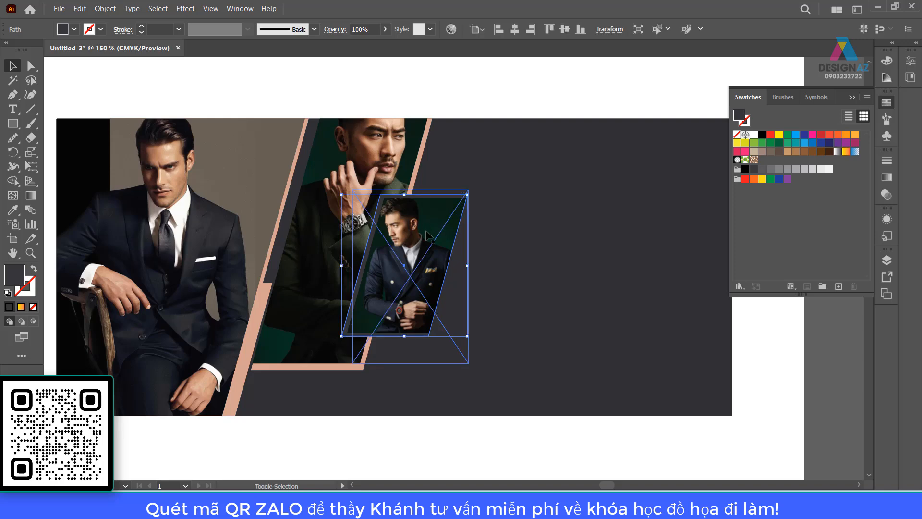
left_click(402, 247, "shift")
left_click_drag(402, 247, 436, 301)
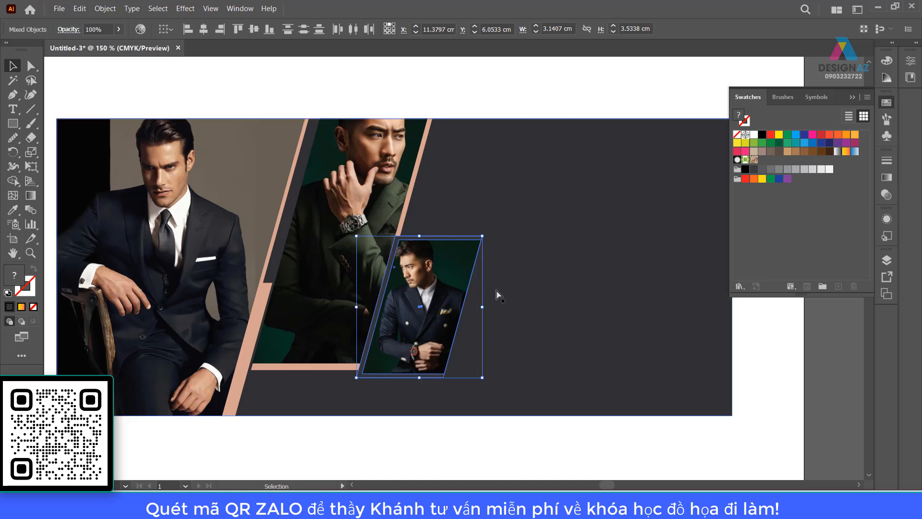
key("ctrl+z")
left_click(488, 103)
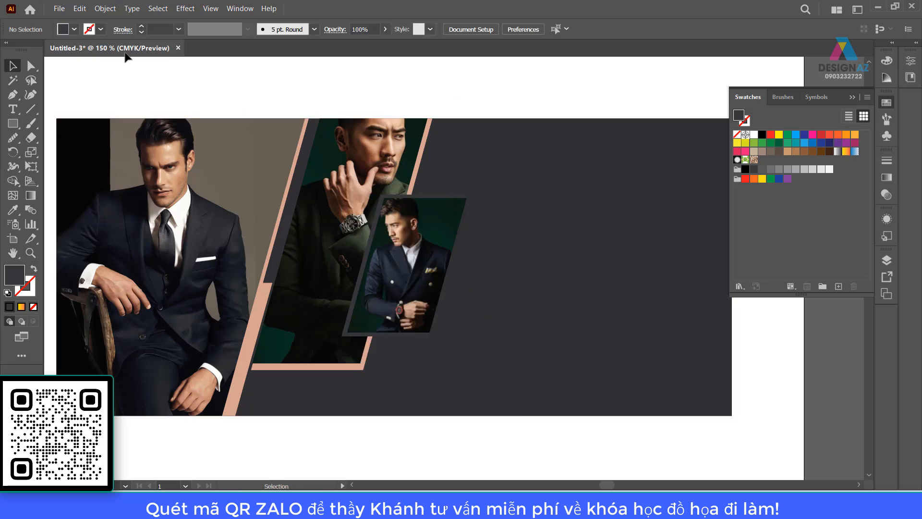
Place the gcgjbpwa7nh51 texture image over the banner at full banner height and rotate it to a landscape orientation
left_click(60, 8)
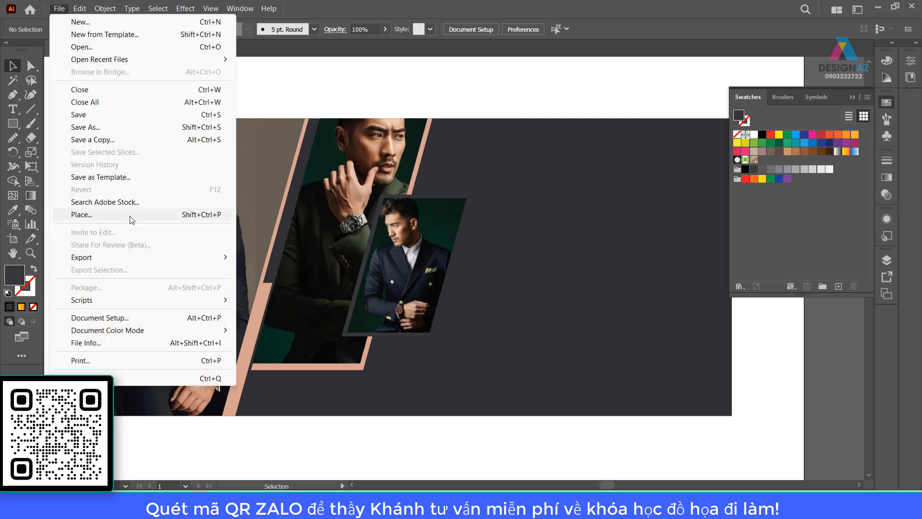
left_click(82, 215)
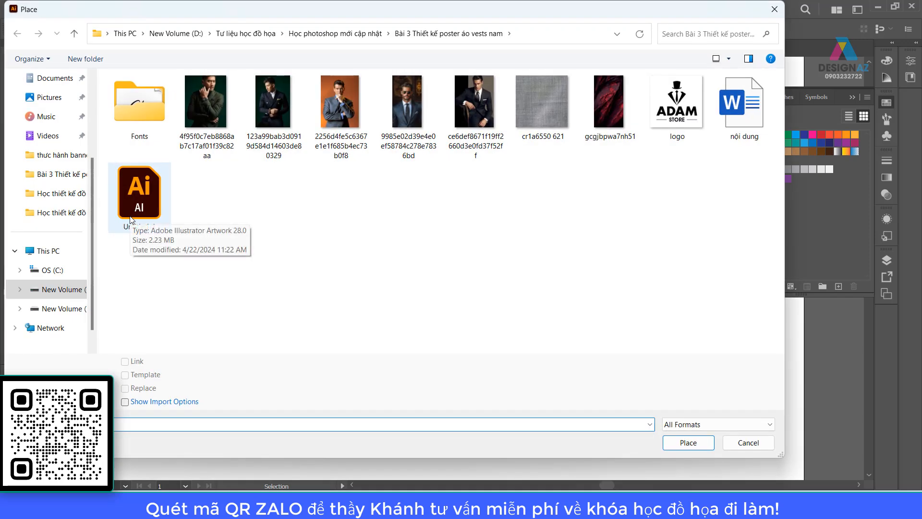
left_click(615, 99)
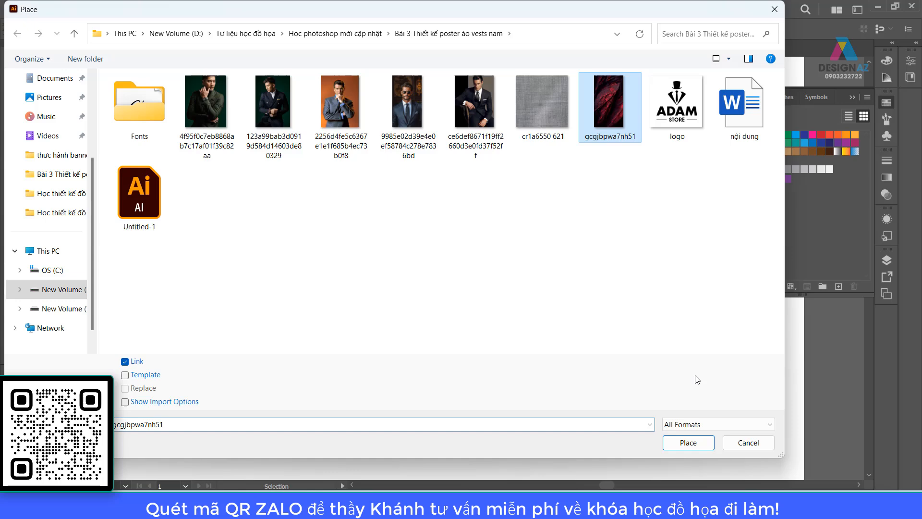
left_click(691, 443)
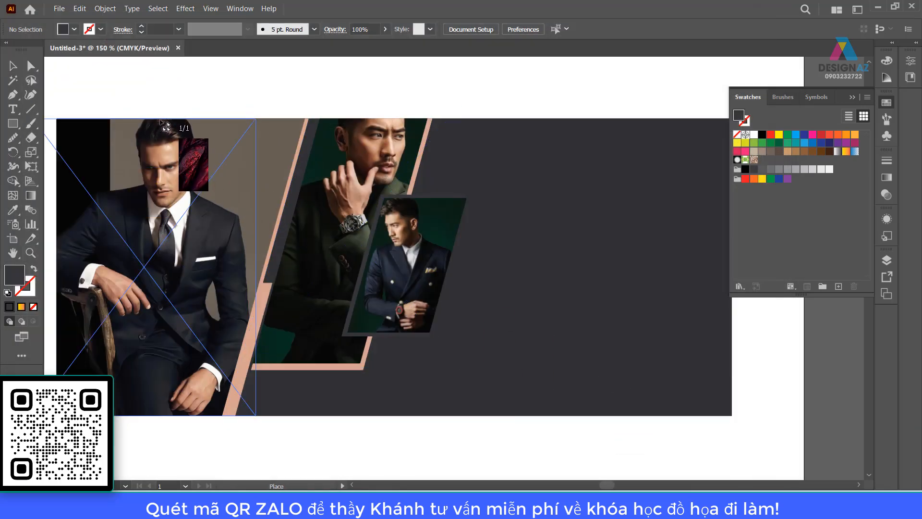
left_click_drag(162, 121, 408, 420)
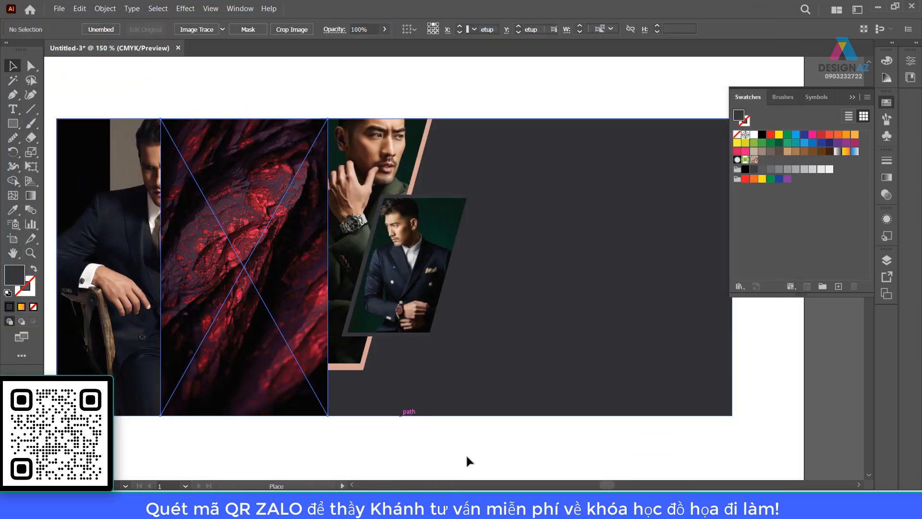
left_click_drag(330, 115, 151, 227)
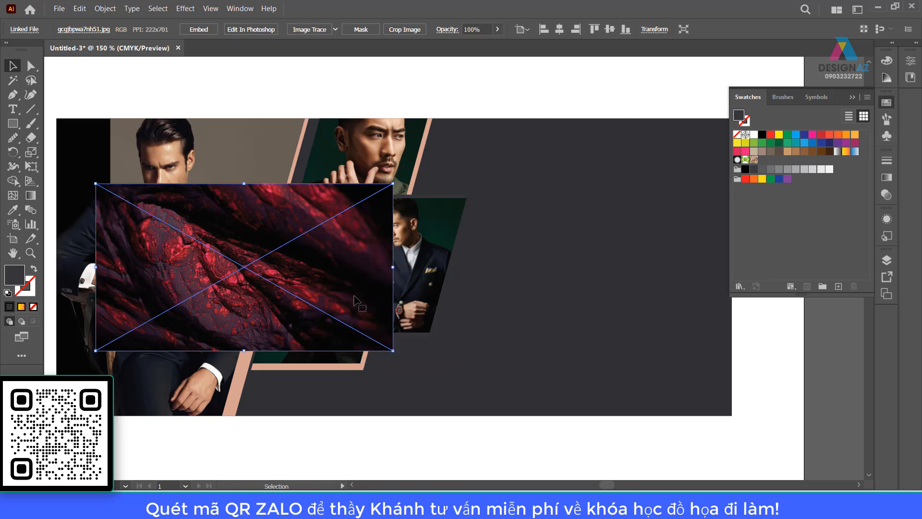
Enlarge the rotated red texture proportionally to the banner's full height and align it with the banner's right edge
scroll(366, 290, "left", 5)
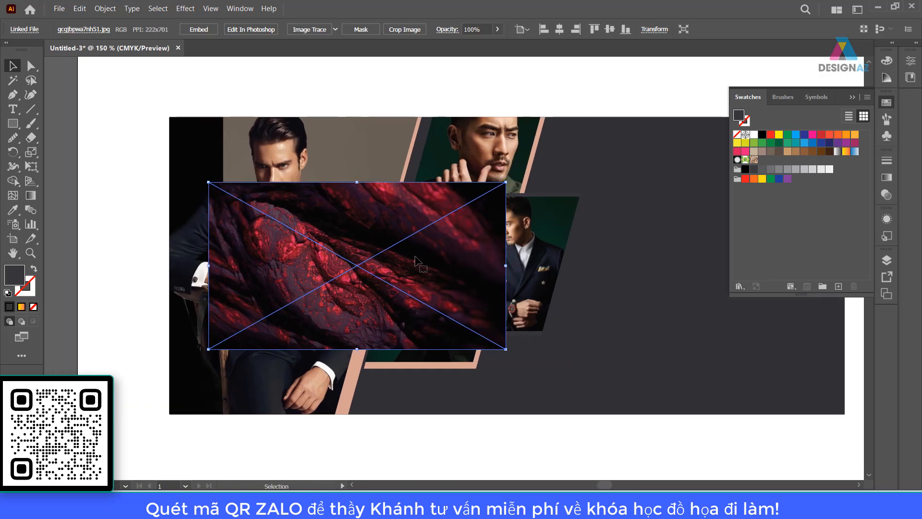
left_click_drag(424, 272, 383, 207)
left_click_drag(426, 298, 591, 375)
left_click_drag(661, 411, 571, 409)
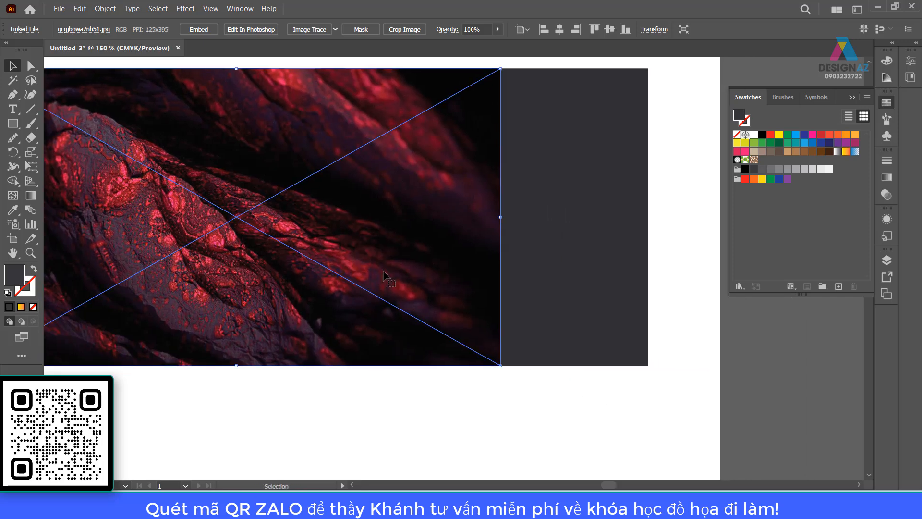
left_click_drag(370, 262, 525, 283)
left_click_drag(369, 336, 459, 373)
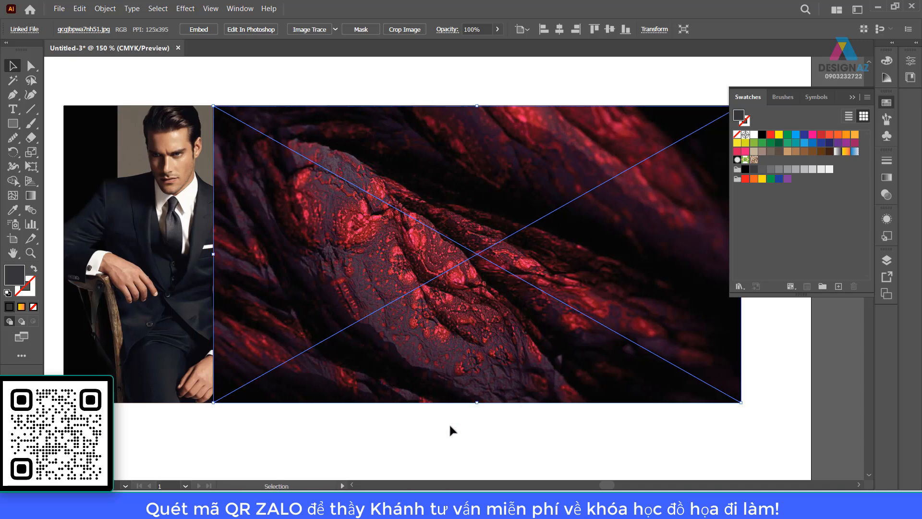
Send the red texture image behind the men's photos and skin-tone borders, keeping it above the dark grey background
left_click(449, 424)
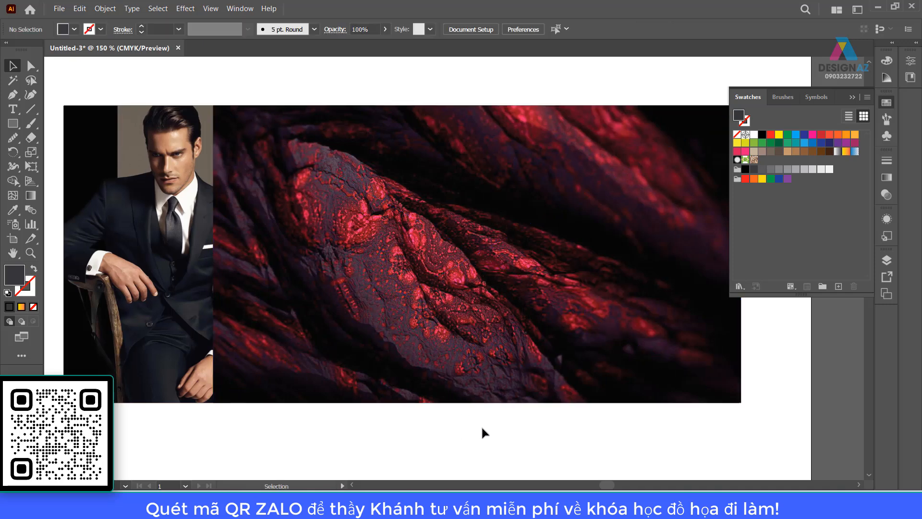
left_click(512, 384)
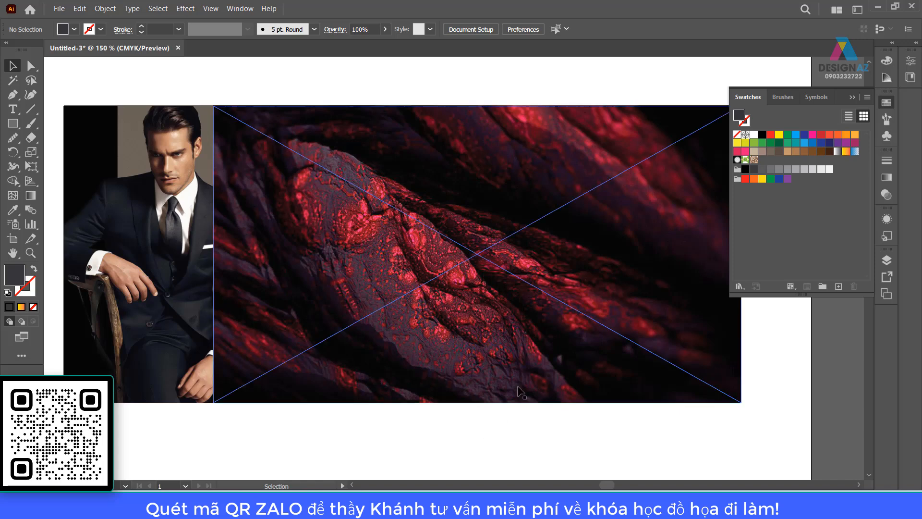
left_click_drag(511, 384, 432, 389)
left_click(641, 368)
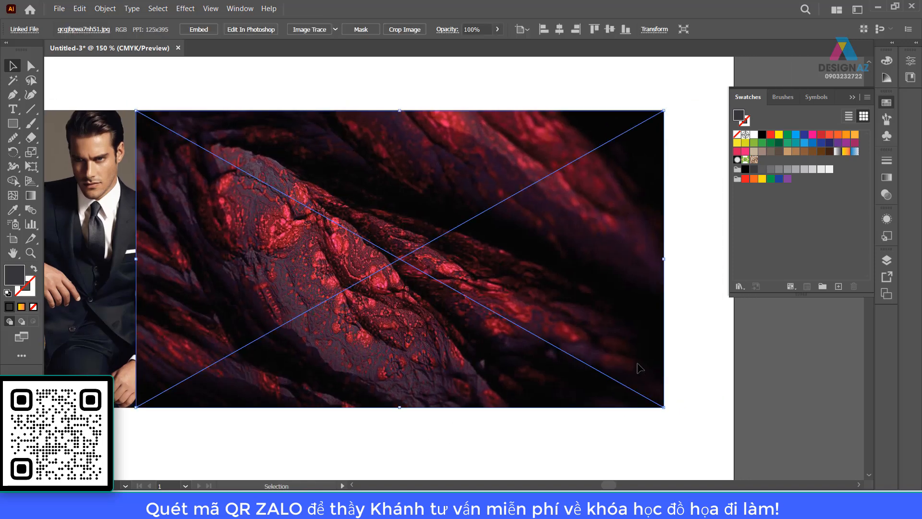
key("a")
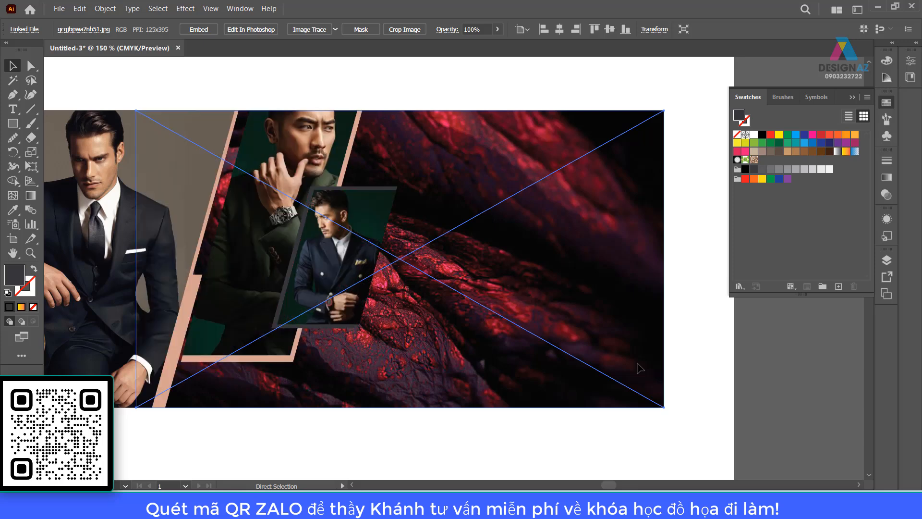
key("v")
left_click(767, 406)
key("ctrl+1")
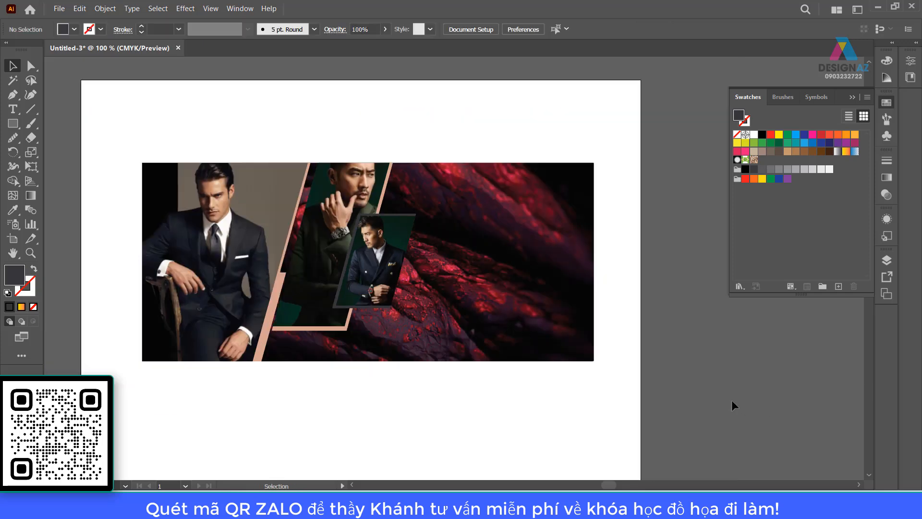
left_click_drag(468, 389, 480, 384)
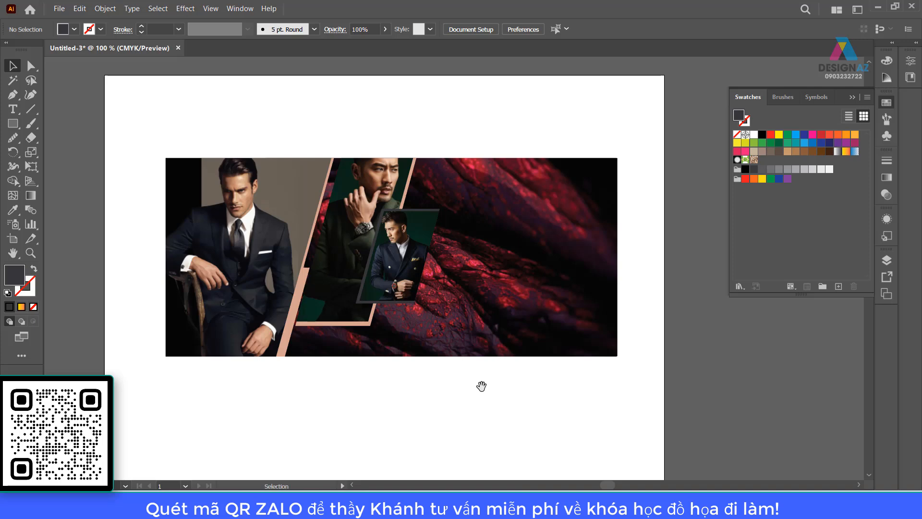
key("ctrl+plus")
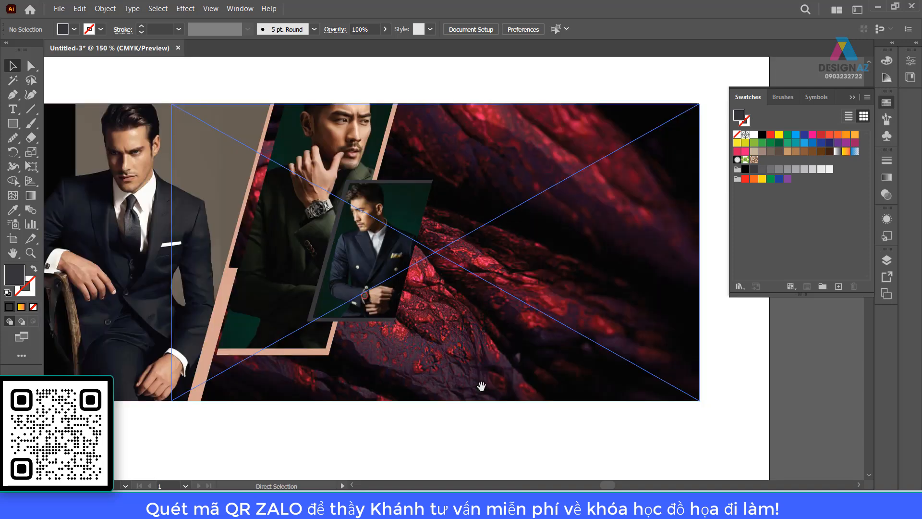
left_click_drag(453, 349, 480, 350)
left_click_drag(508, 183, 498, 177)
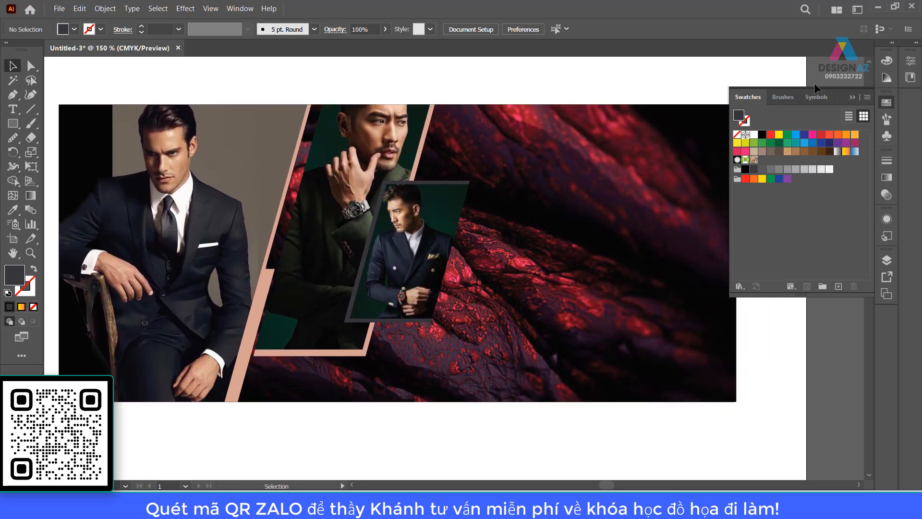
Draw a full-height rectangle from within the seated man's photo to the banner's right edge and fill it with teal
left_click(853, 97)
left_click_drag(624, 245, 637, 240)
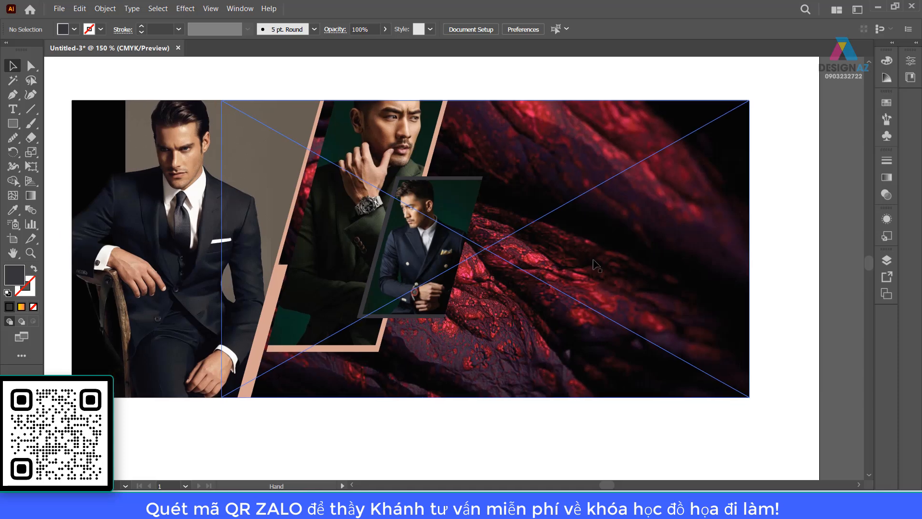
left_click(11, 127)
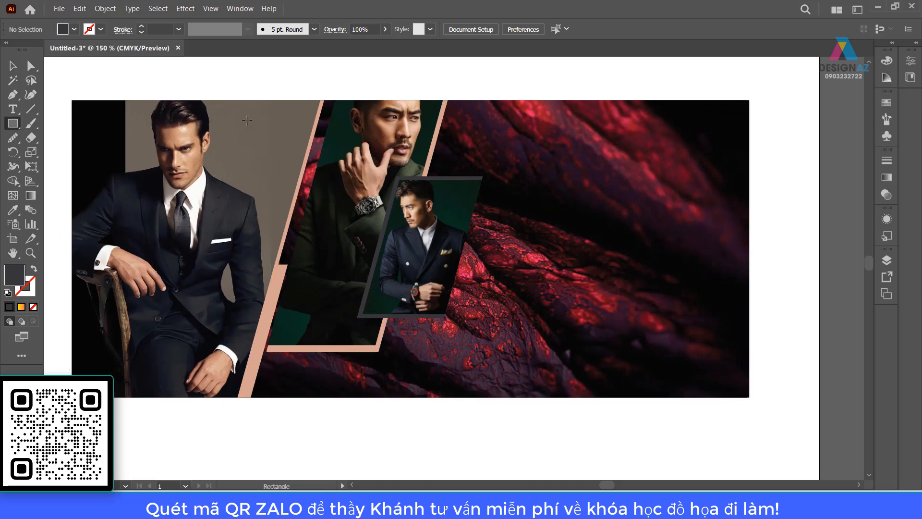
mouse_move(196, 101)
left_mouse_down()
mouse_move(251, 158)
mouse_move(749, 397)
left_mouse_up()
left_click(13, 67)
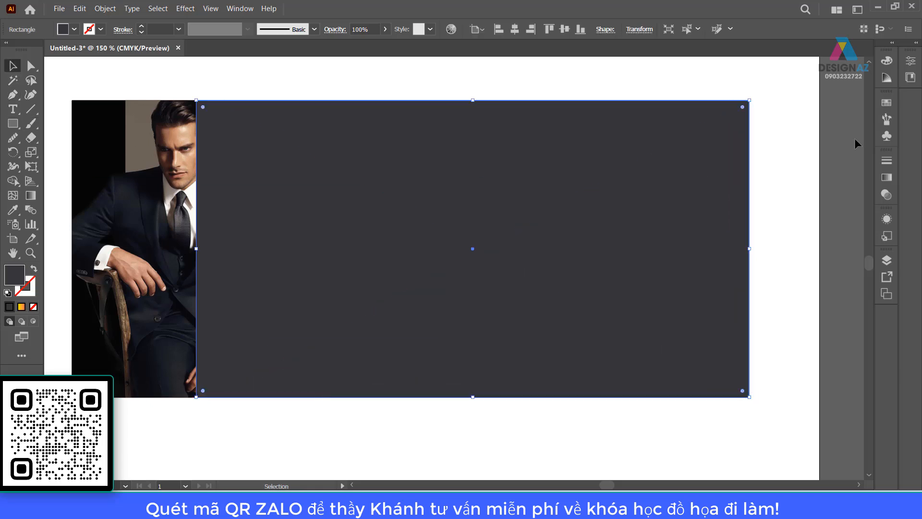
left_click(886, 104)
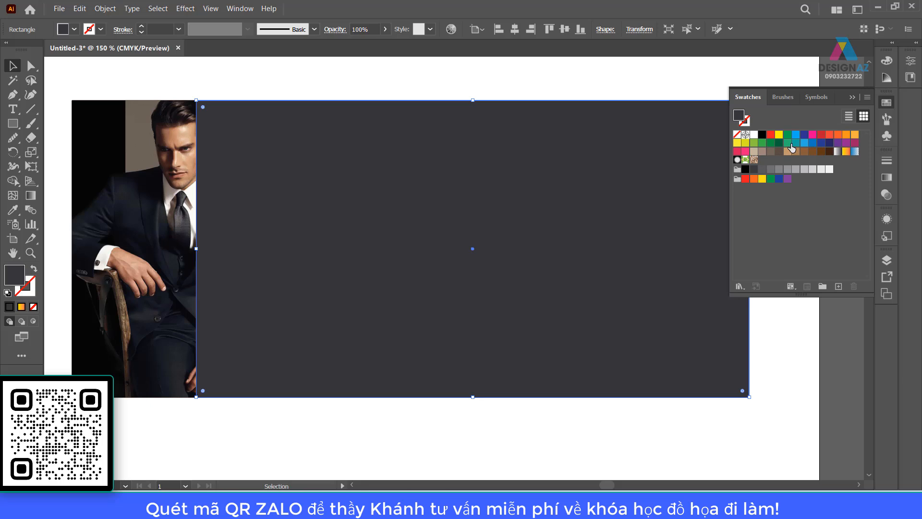
left_click(796, 143)
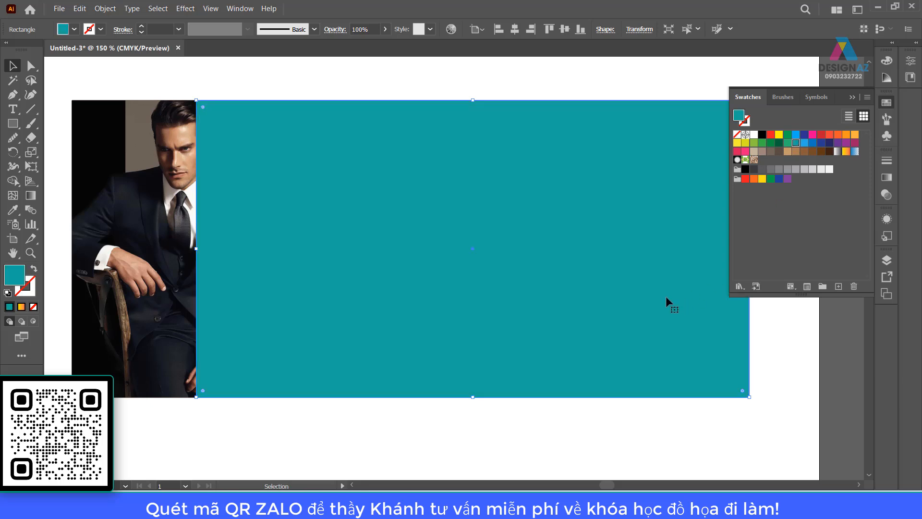
Send the teal rectangle backward behind all photos and skin-tone shapes, keeping it directly above the texture image
key("ctrl")
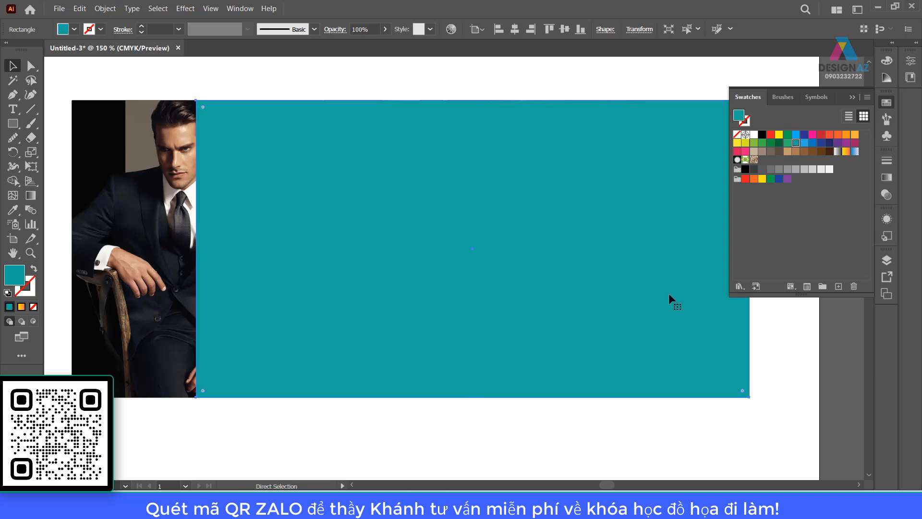
key("ctrl+v")
key("ctrl+[")
key("ctrl+[")
key("ctrl+[")
key("ctrl+[")
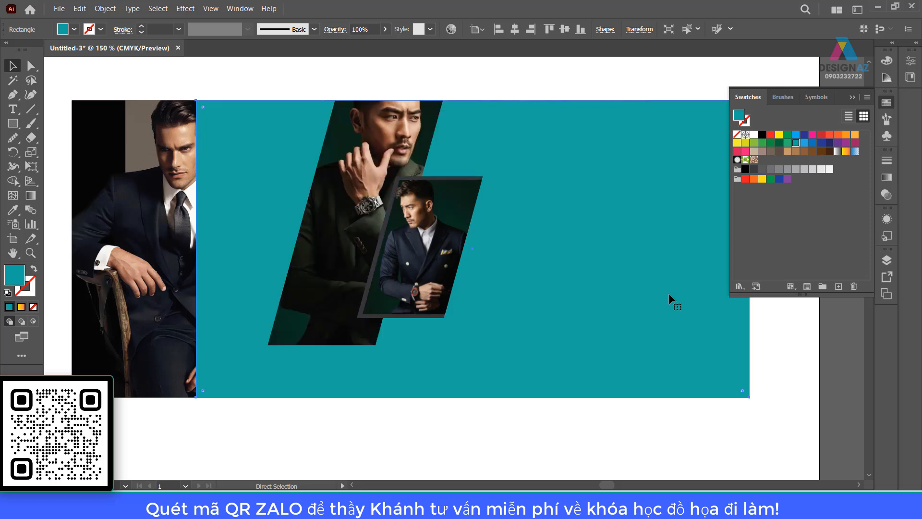
key("ctrl+[")
key("ctrl+[")
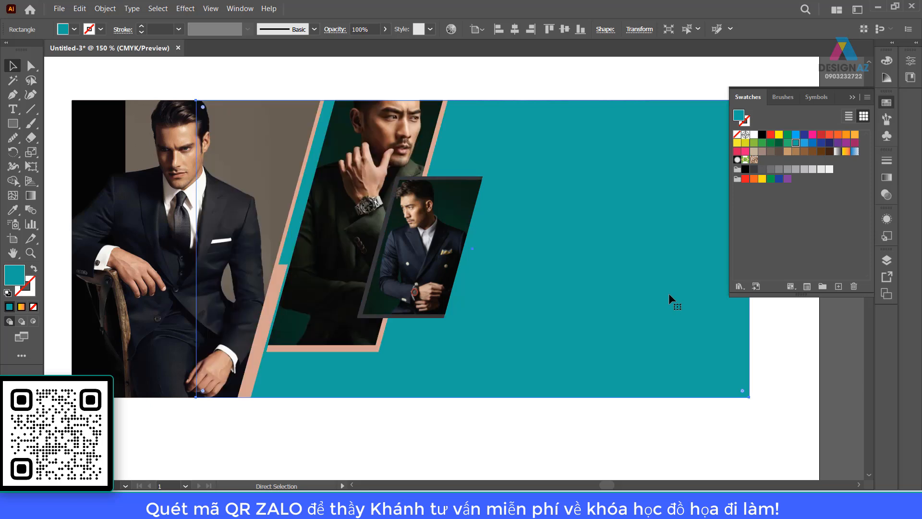
left_click(629, 78)
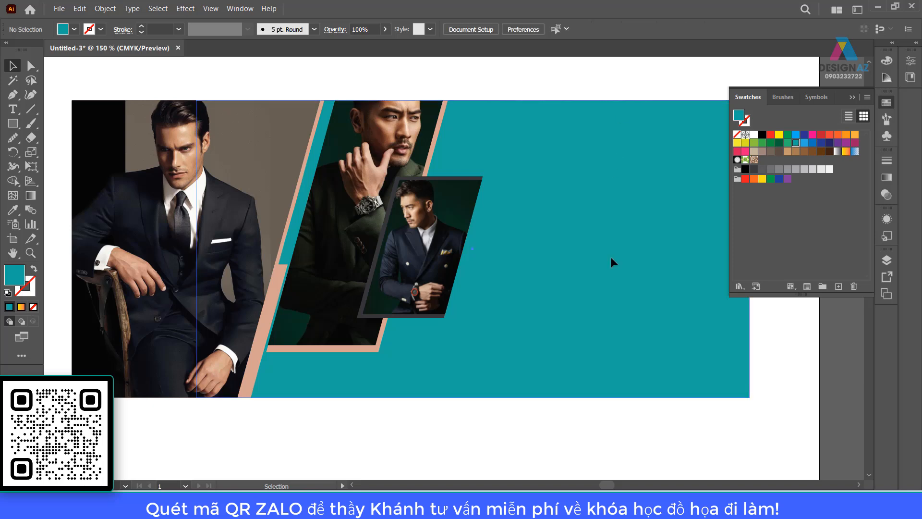
Set the teal rectangle's blending mode to Color so it tints the texture beneath it
left_click_drag(611, 257, 620, 451)
key("ctrl+z")
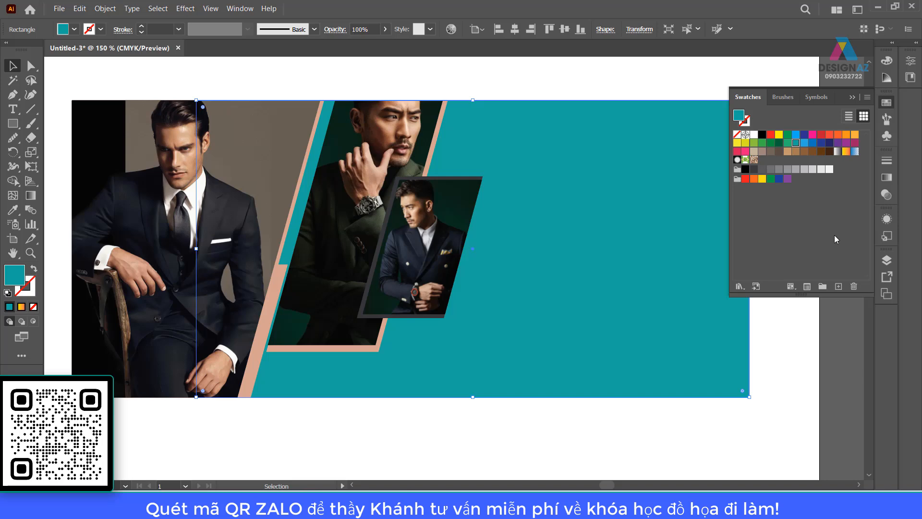
left_click(632, 95)
left_click(612, 180)
left_click(887, 195)
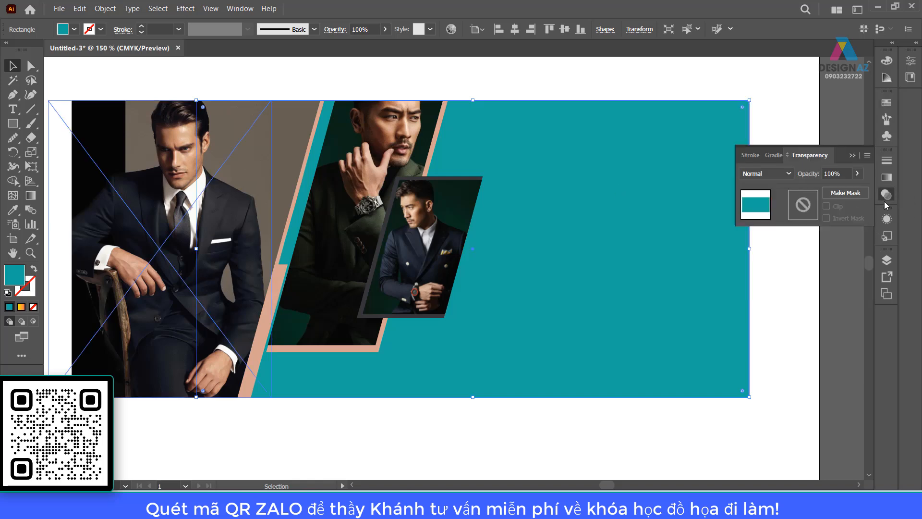
left_click(785, 175)
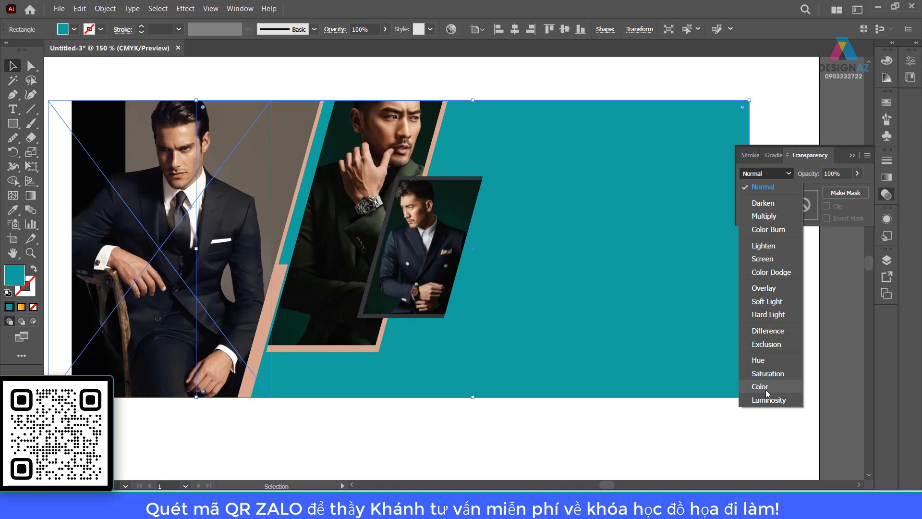
left_click(760, 386)
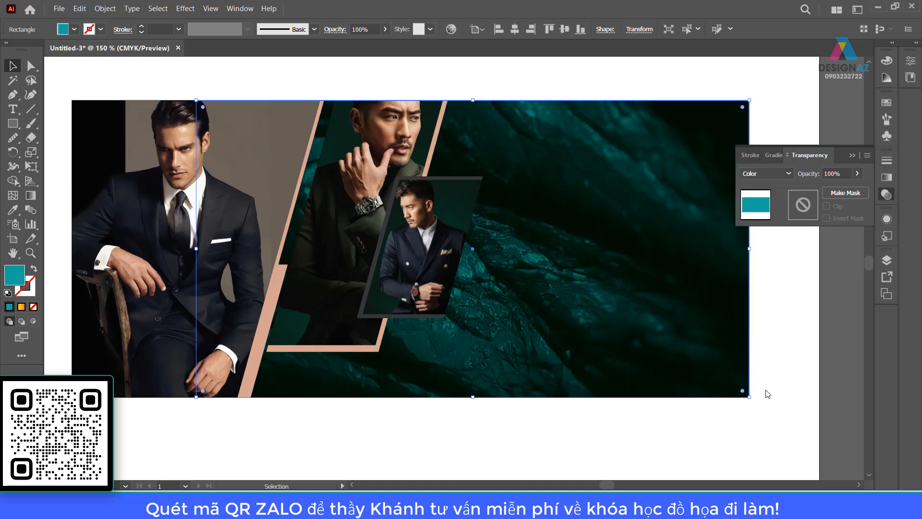
left_click(778, 326)
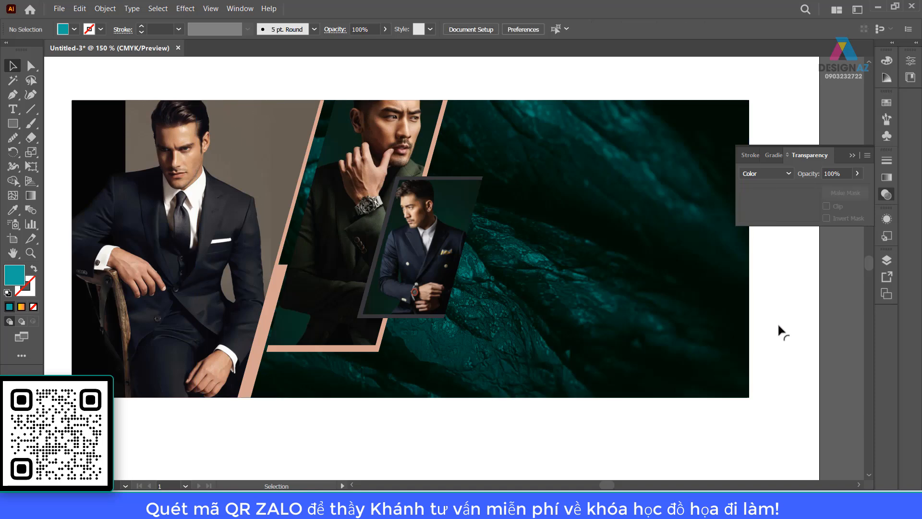
Fill the dark border of the small navy-suit photo with the same teal swatch
left_click(475, 181)
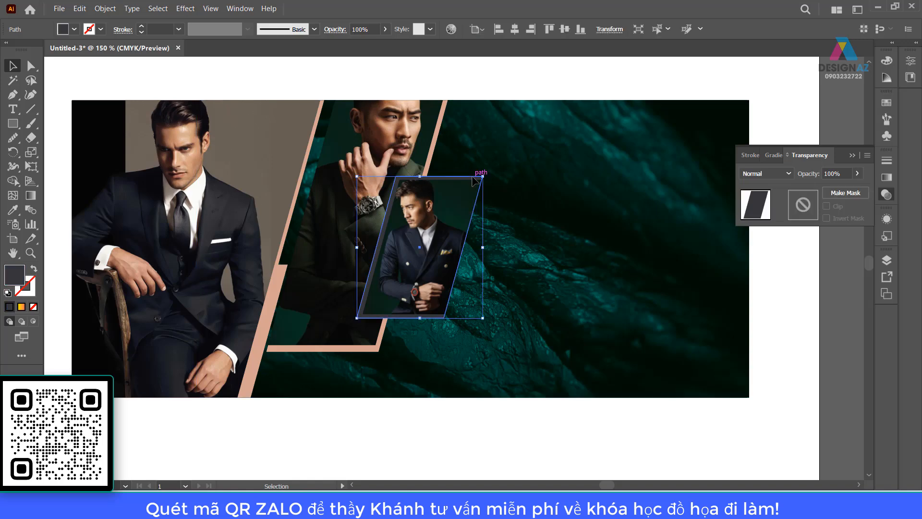
left_click(887, 104)
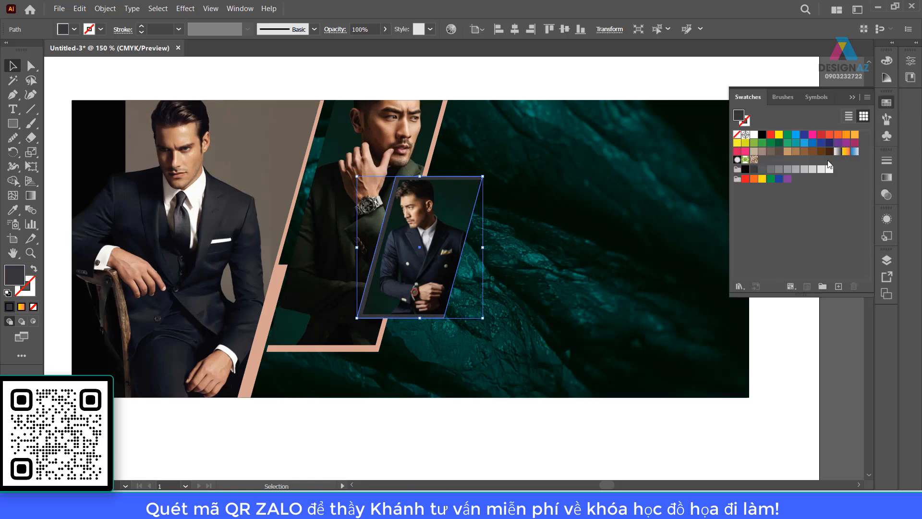
left_click(796, 143)
left_click(500, 65)
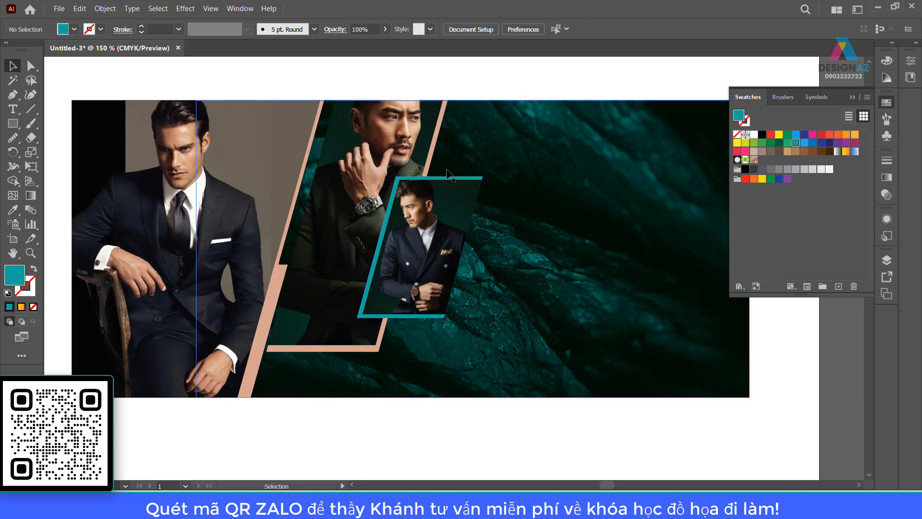
Fill the middle photo's border and both slanted stripes along the seated man's photo with the same teal swatch
left_click(429, 165)
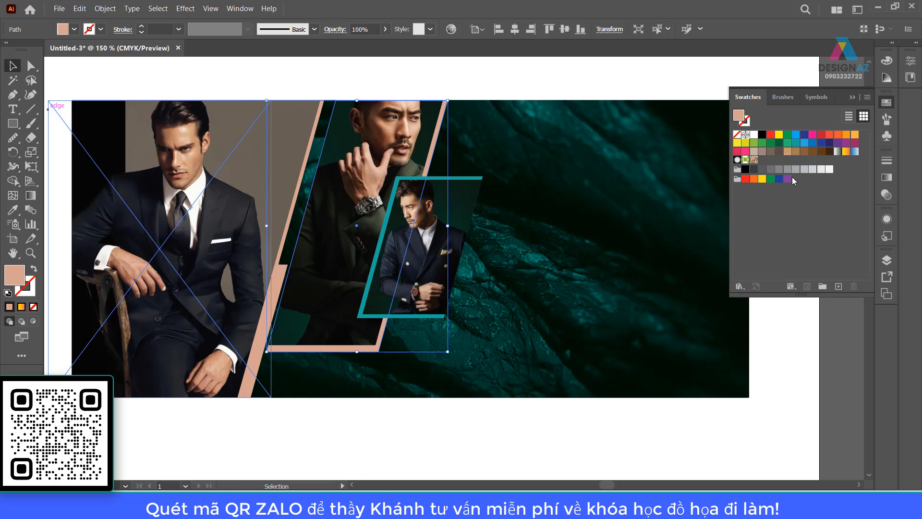
left_click(796, 143)
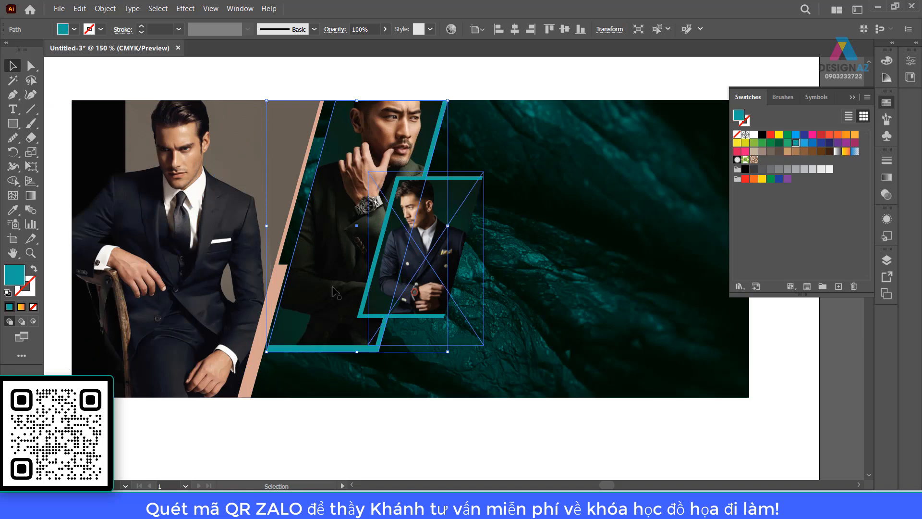
left_click(259, 345)
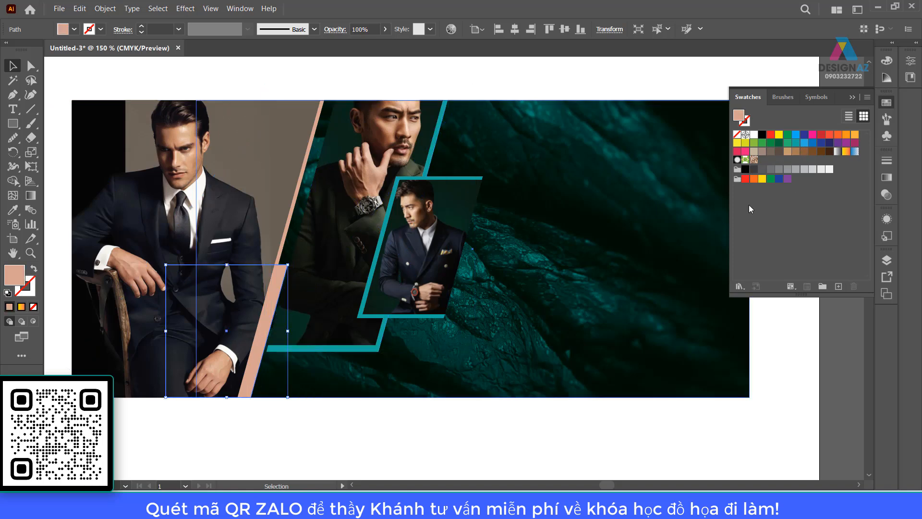
left_click(796, 143)
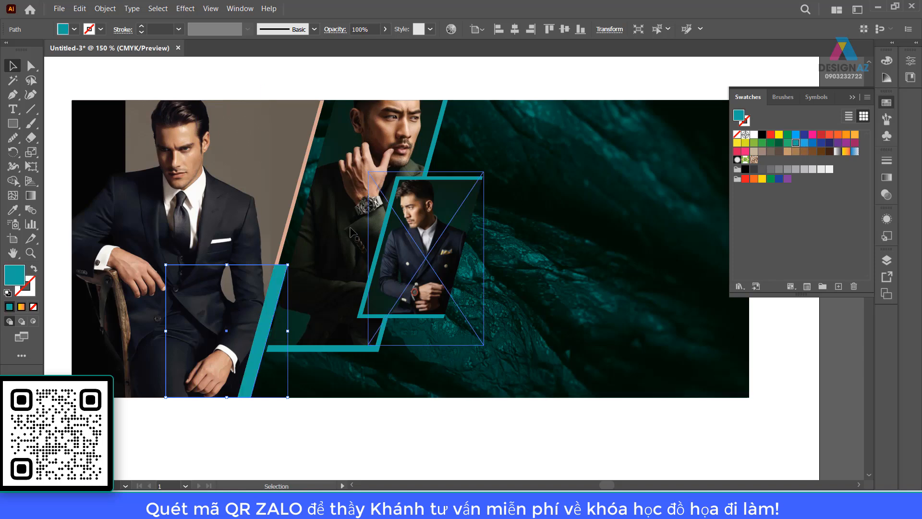
left_click(288, 221)
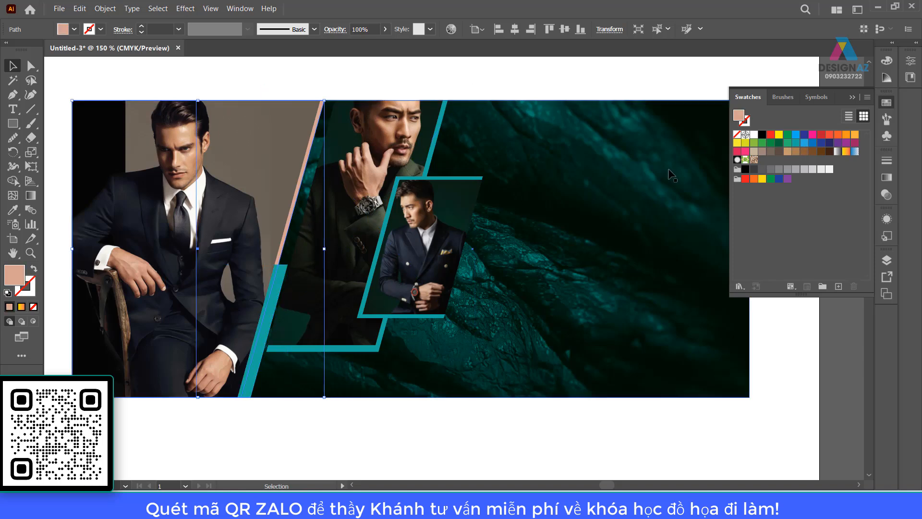
left_click(795, 142)
left_click(498, 77)
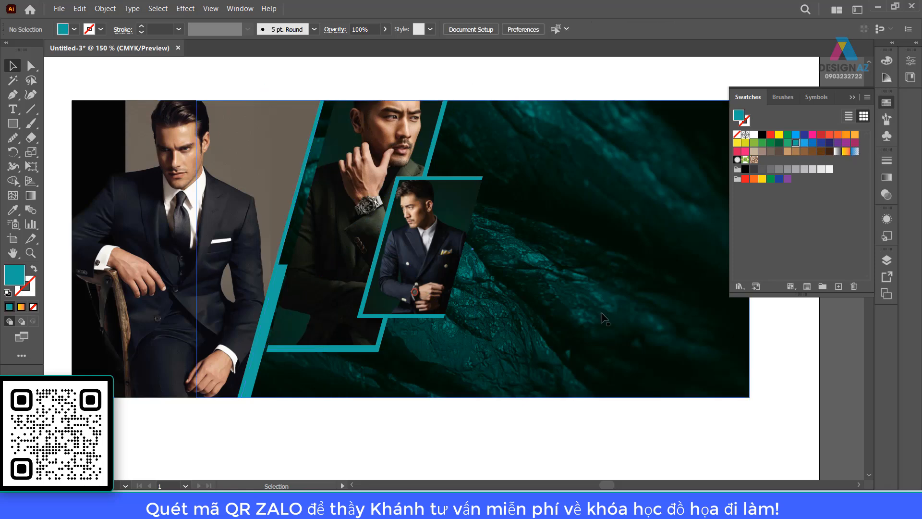
Nudge the two right-hand corner points of the small navy-suit photo's clipping shape left to reveal a teal border on that side
left_click_drag(545, 327, 579, 333)
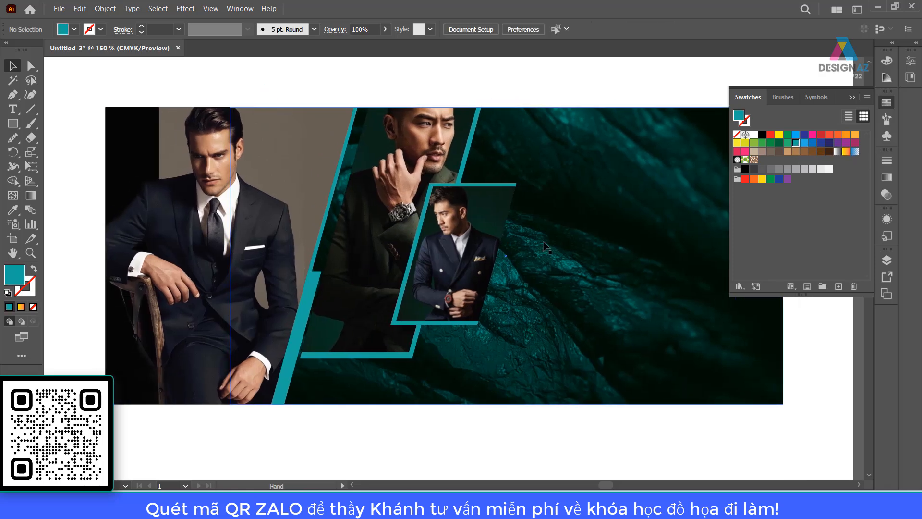
key("z")
left_click_drag(491, 175, 552, 251)
left_click_drag(434, 228, 429, 202)
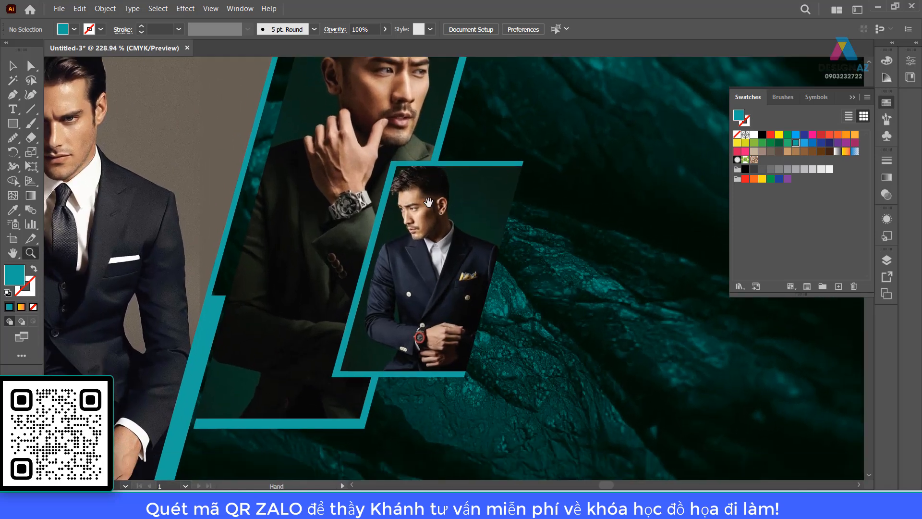
key("a")
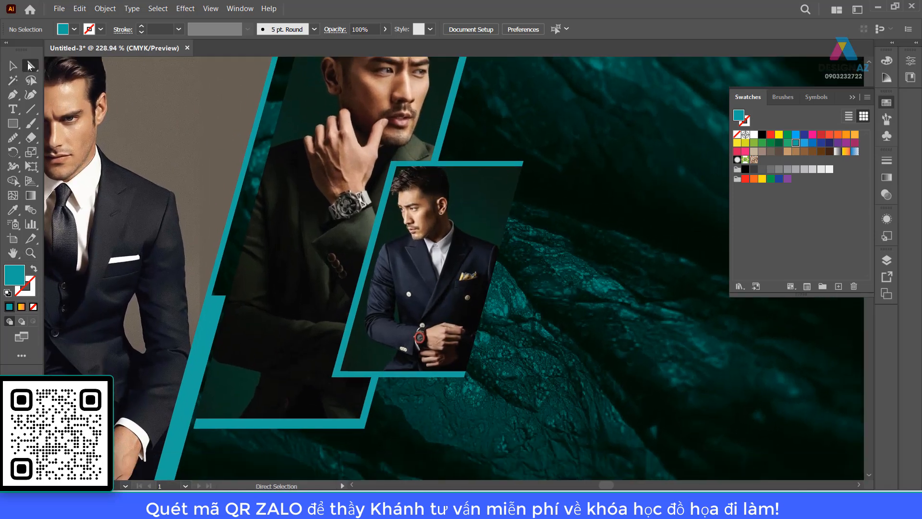
left_click(522, 167)
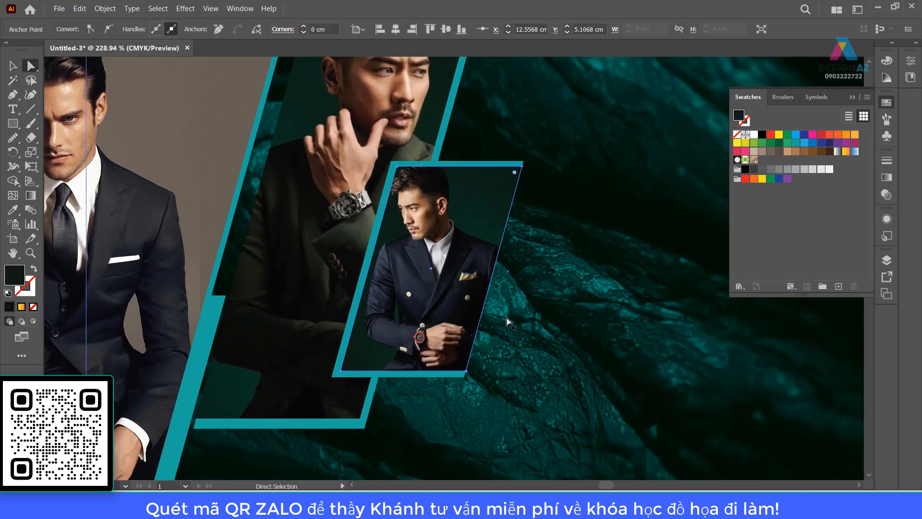
left_click(473, 376)
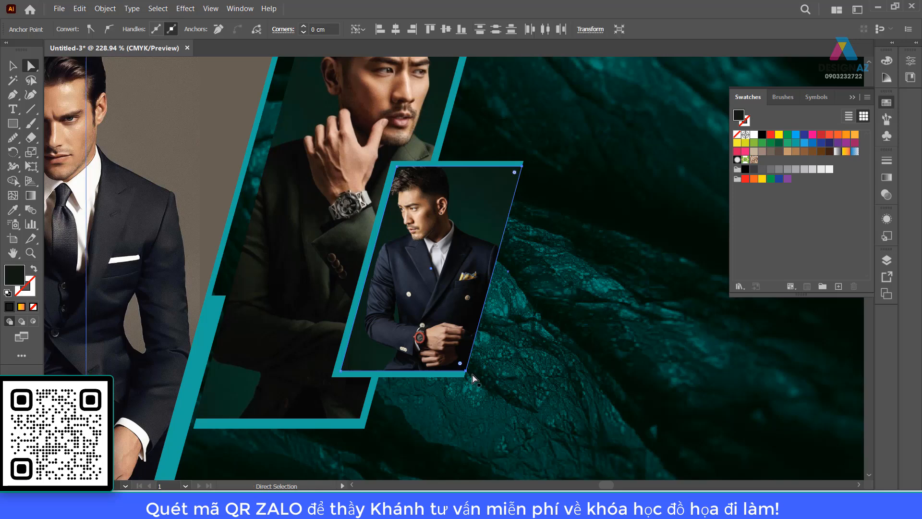
key("Left")
key("Left")
key("Left")
key("Left")
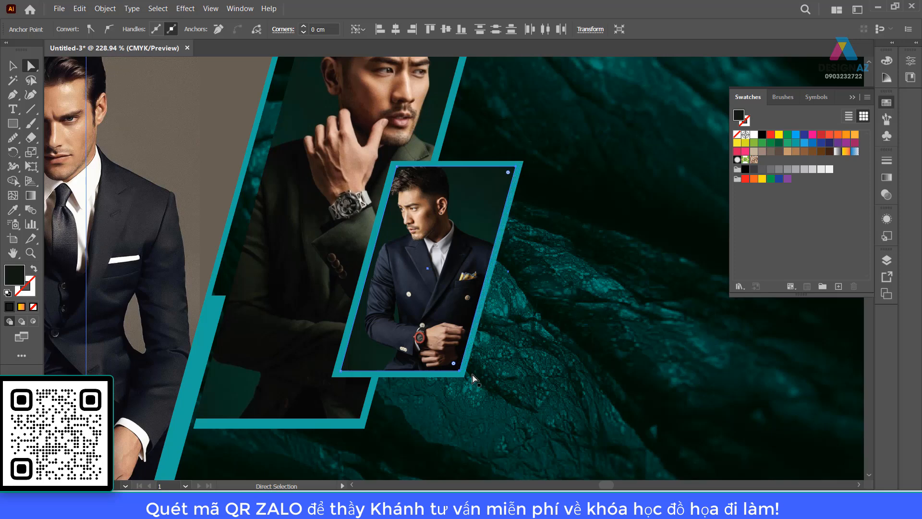
key("Left")
key("Right")
key("ctrl+1")
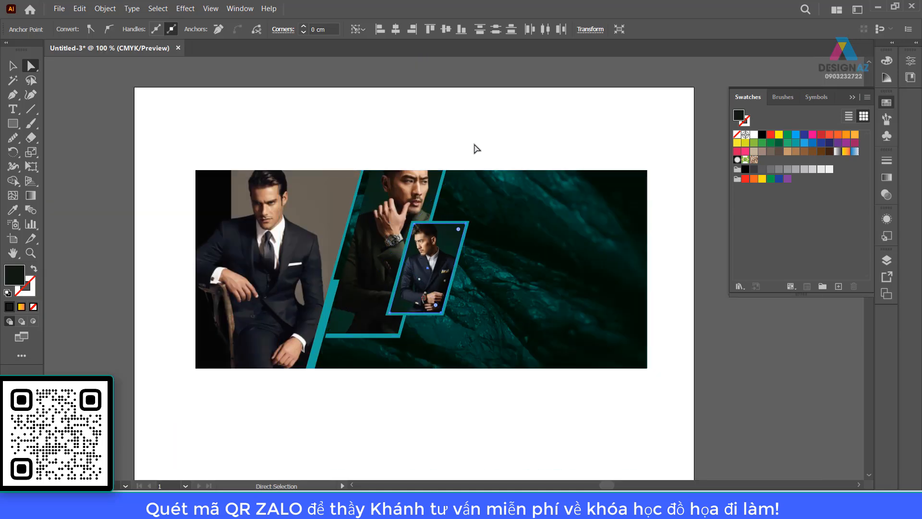
left_click(476, 139)
Set the opacity of the middle photo's teal border to 50%
key("z")
left_click_drag(550, 244, 601, 259)
key("space")
left_click_drag(485, 263, 527, 258)
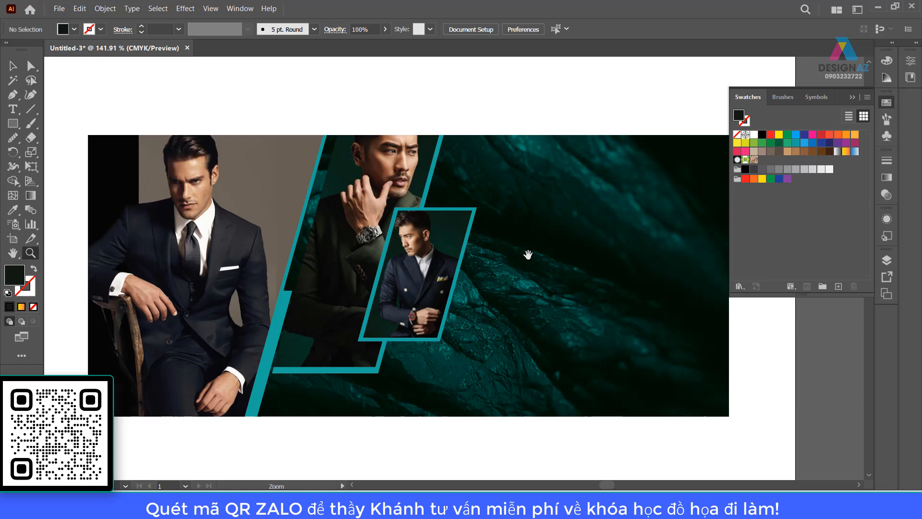
left_click(12, 65)
key("space")
left_click_drag(543, 313, 555, 298)
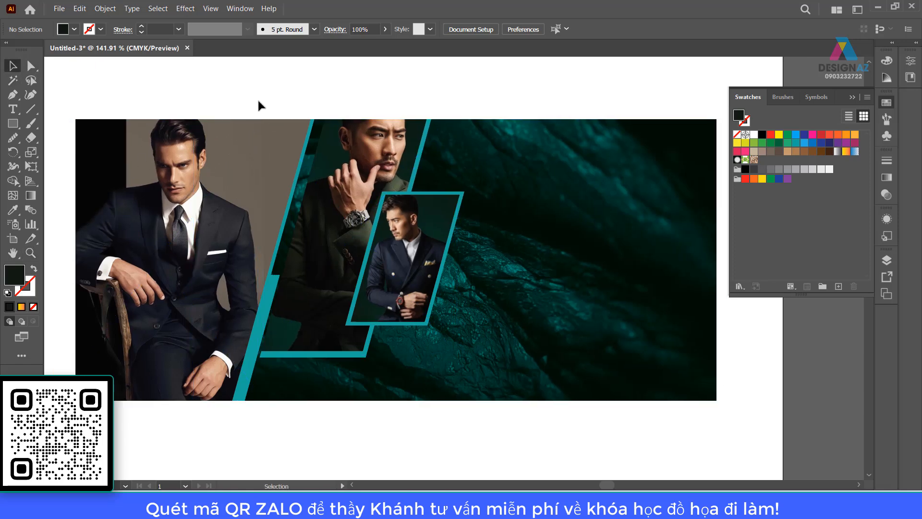
left_click(421, 162)
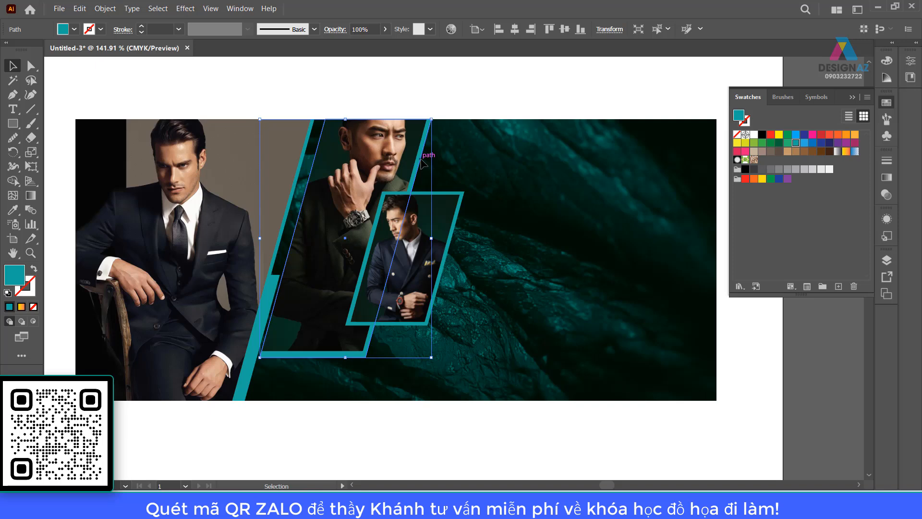
left_click(368, 30)
type("50")
key("Return")
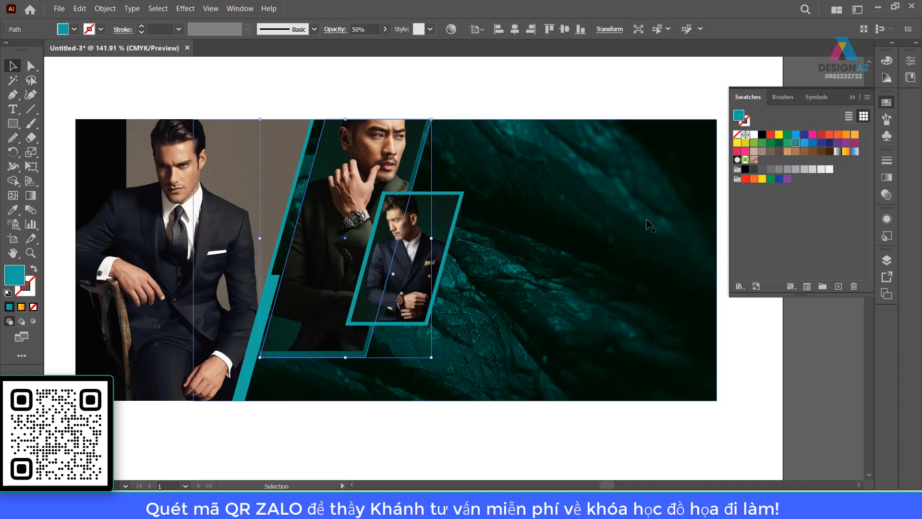
left_click(499, 96)
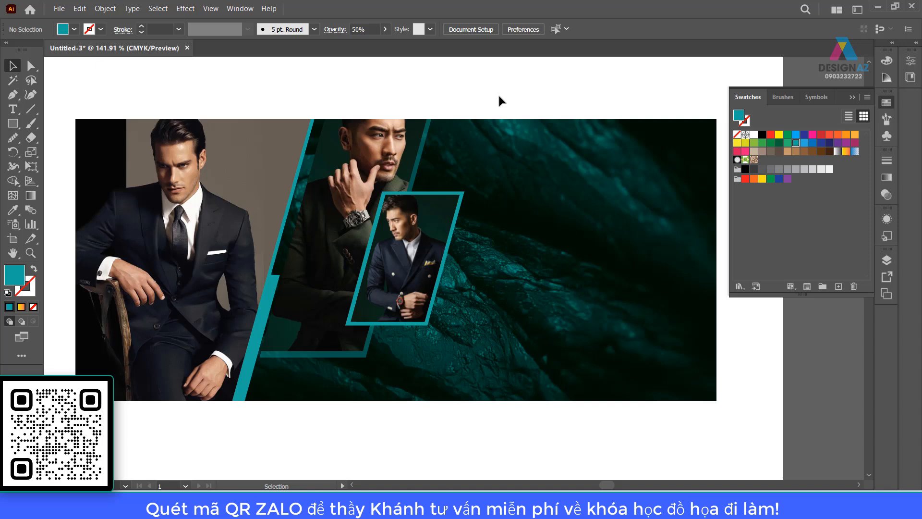
Set the opacity of the small navy-suit photo's teal border to 30%
left_click(459, 207)
left_click(372, 29)
type("30")
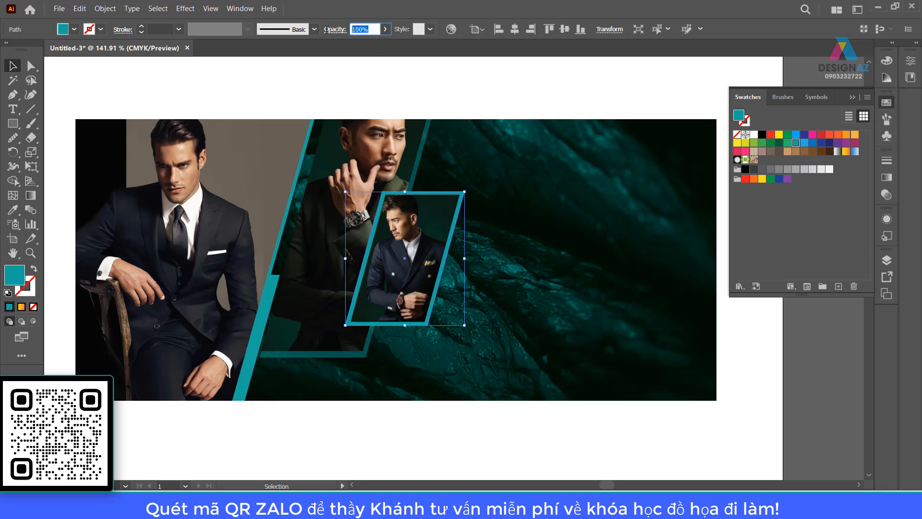
key("Return")
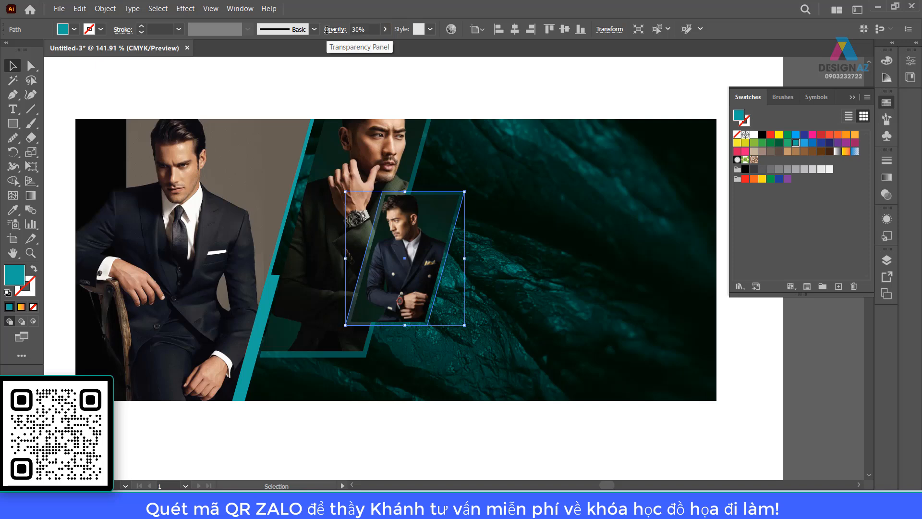
left_click(516, 90)
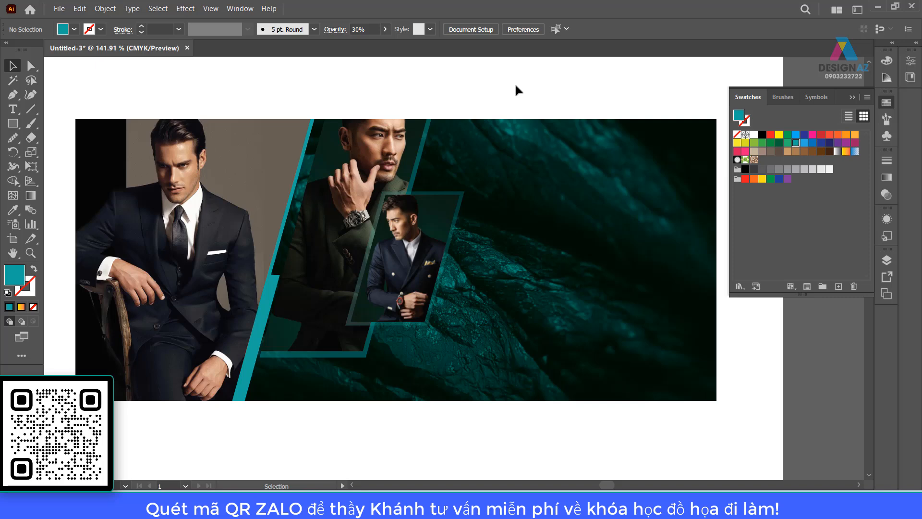
Raise the opacity of the small navy-suit photo's teal border to 50%
left_click(460, 220)
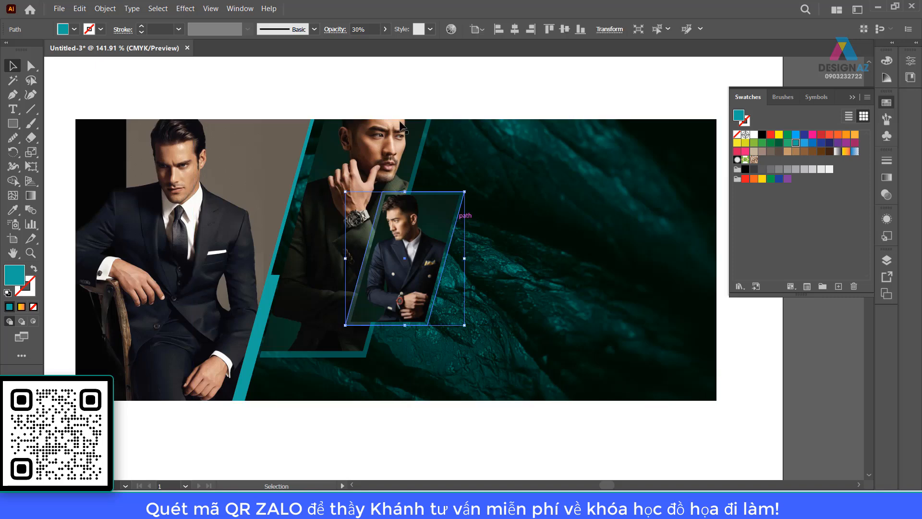
left_click(365, 26)
type("50")
key("Return")
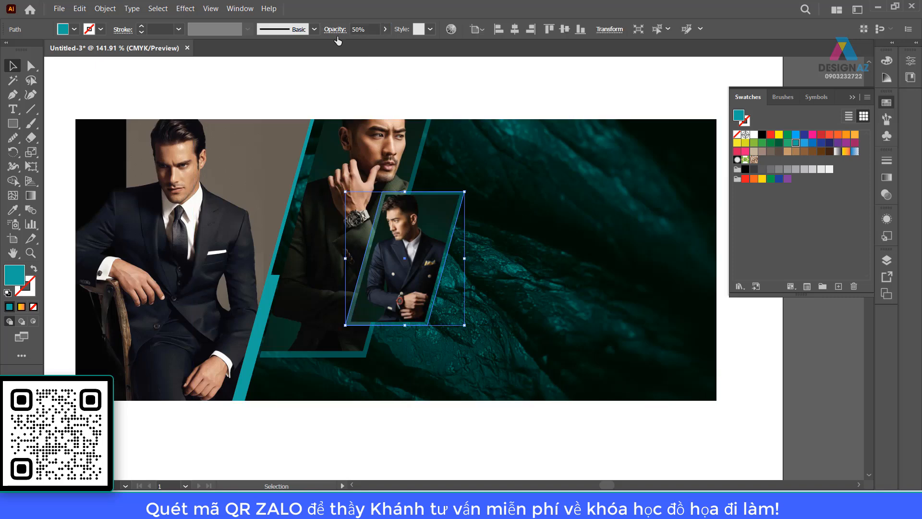
Raise the opacity of the middle photo's teal border to 70%
left_click(424, 146)
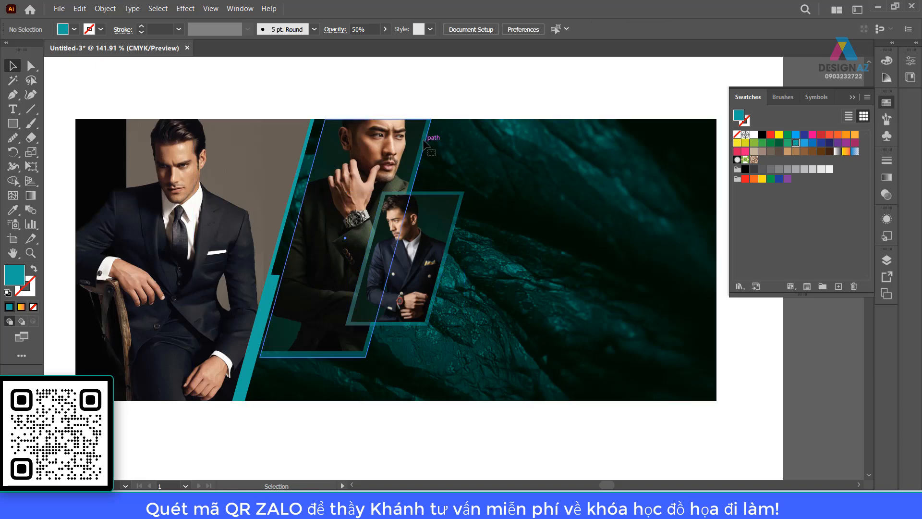
left_click(368, 30)
type("70")
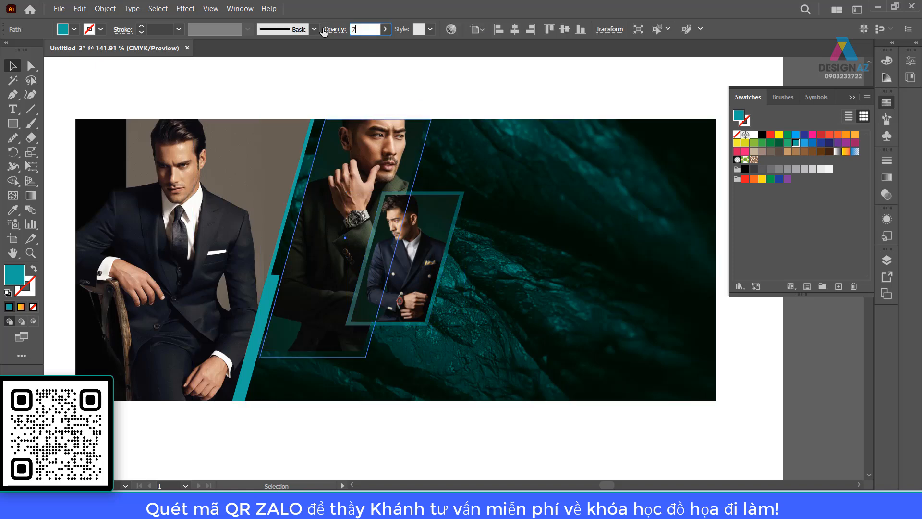
key("Return")
left_click(509, 95)
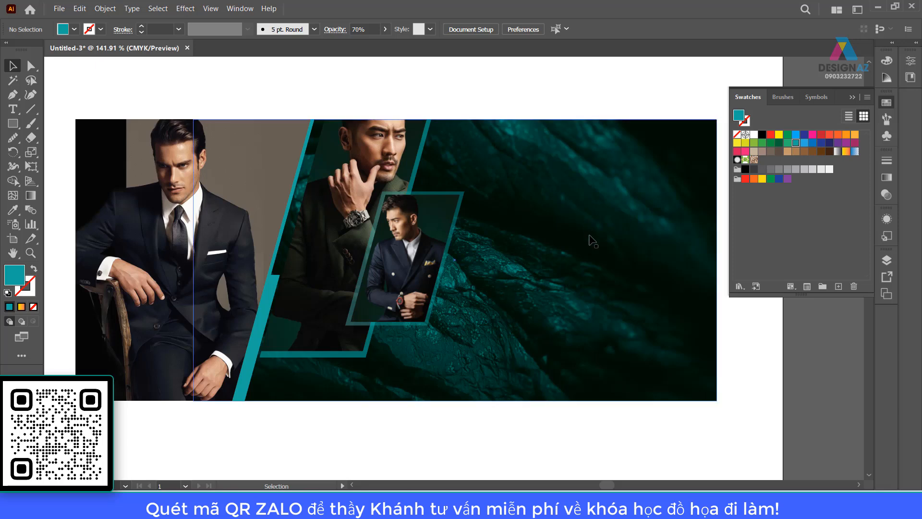
Duplicate the small photo's border shape in place and turn the copy into an unfilled outline with a teal stroke
left_click(458, 220)
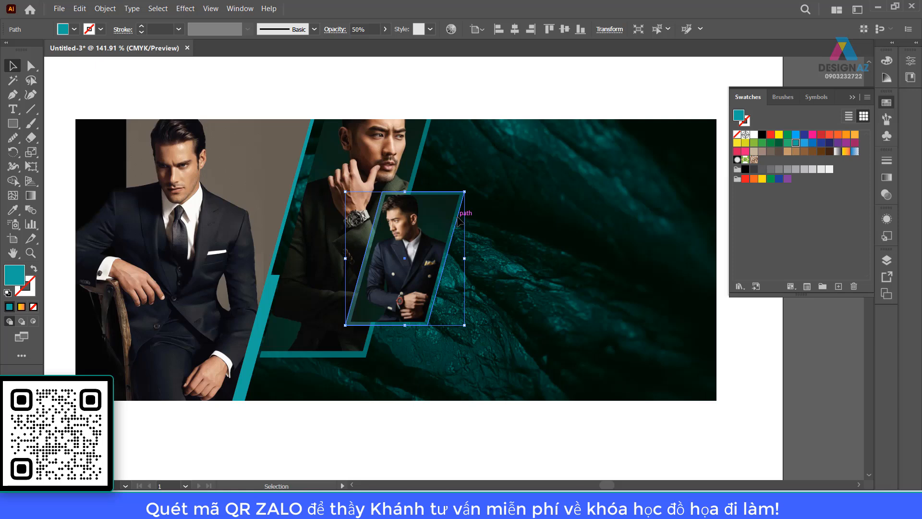
key("a")
key("v")
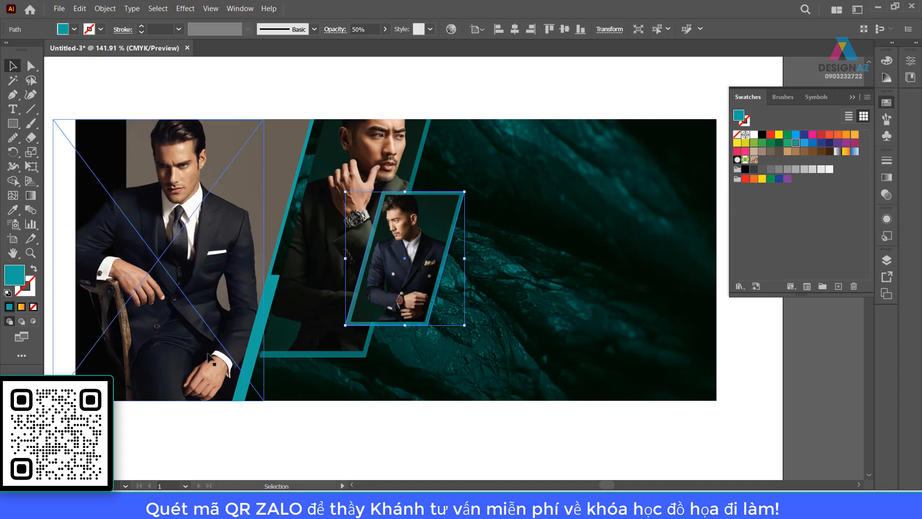
key("shift+x")
left_click(572, 82)
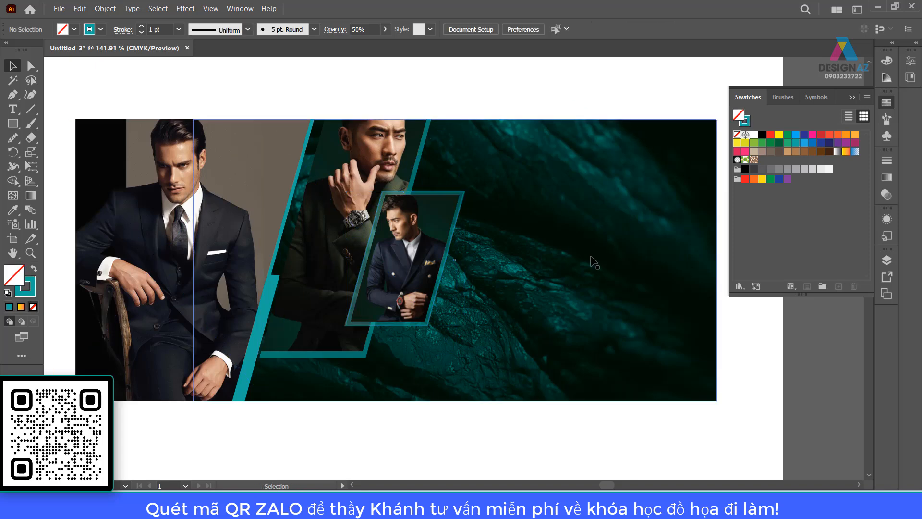
Set the opacity of the teal outline around the small navy-suit photo to 80%
key("z")
left_click_drag(412, 190, 514, 235)
left_click(13, 65)
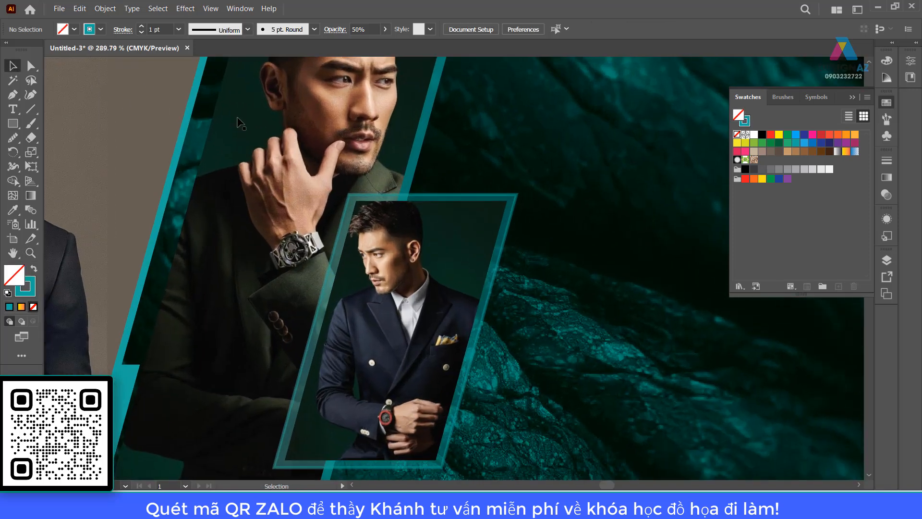
left_click_drag(521, 201, 538, 169)
key("ctrl+z")
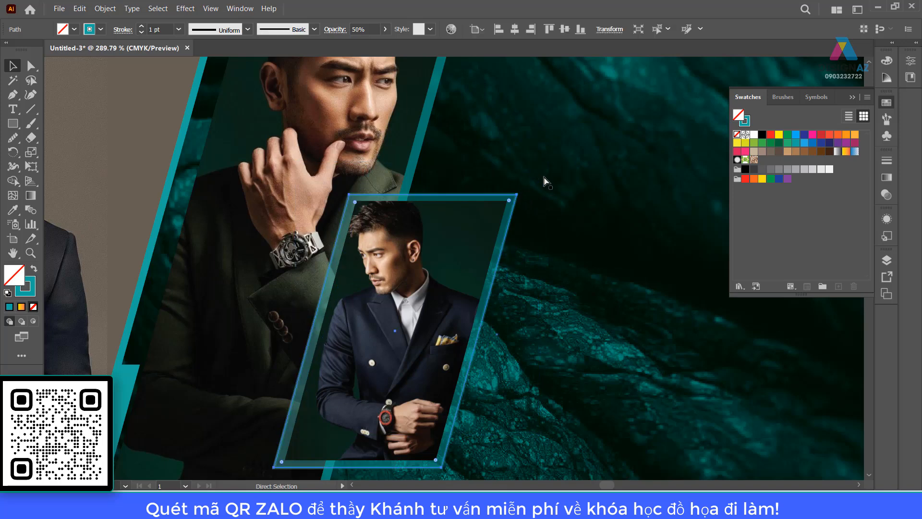
left_click_drag(367, 28, 318, 30)
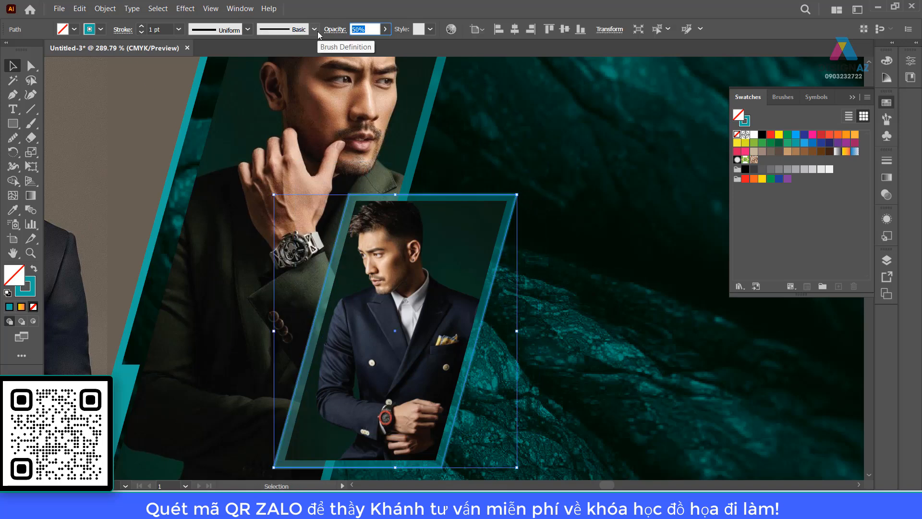
type("80")
key("Return")
Enlarge the teal outline slightly and offset it down and to the right of the small navy-suit photo
key("ctrl+minus")
key("ctrl+minus")
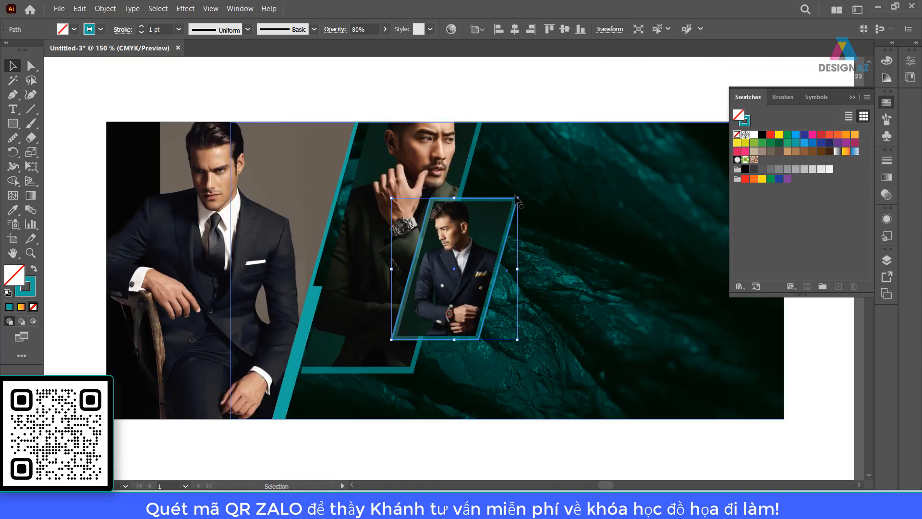
left_click_drag(517, 198, 532, 191)
left_click(569, 101)
left_click_drag(615, 305, 533, 305)
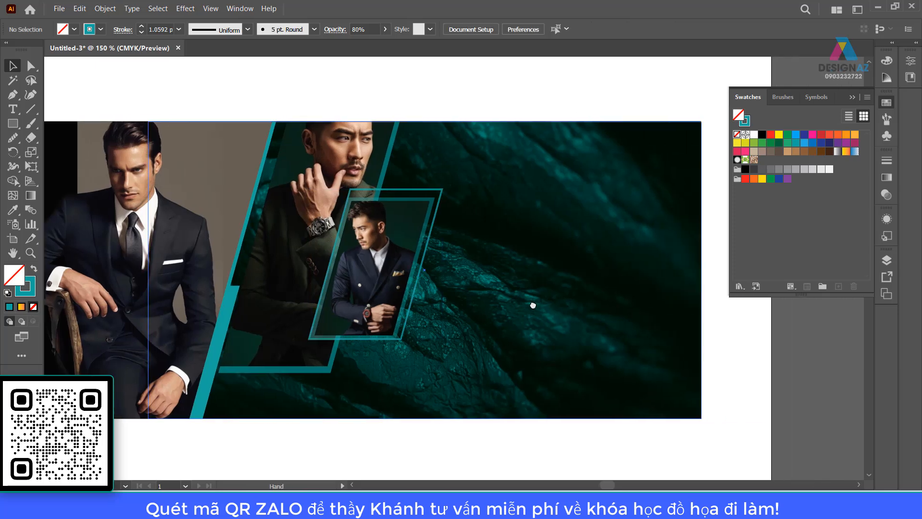
left_click_drag(411, 265, 416, 274)
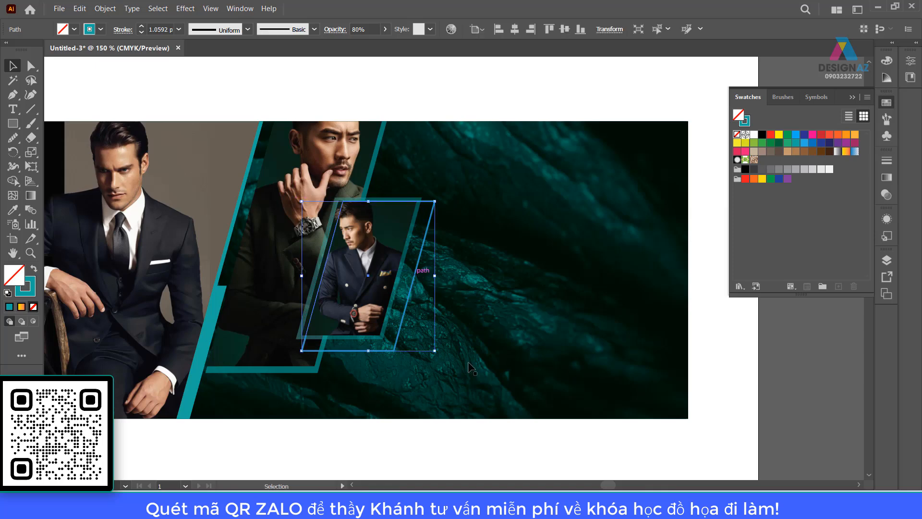
Lower the opacity of the offset teal outline around the small navy-suit photo to 30%
left_click(362, 29)
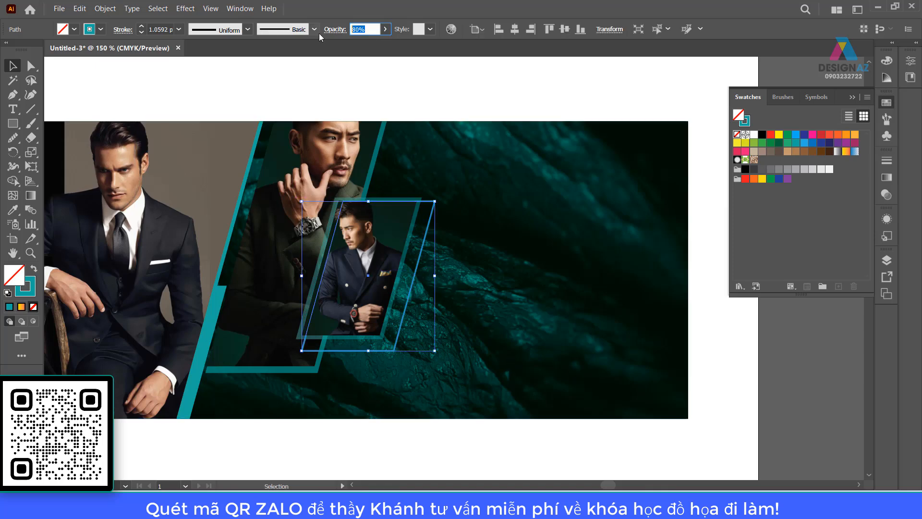
type("30")
key("Return")
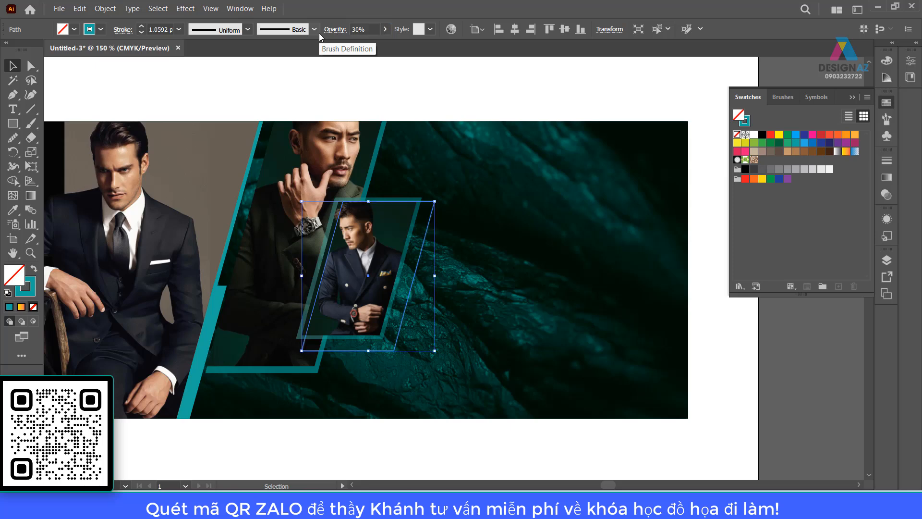
left_click(463, 91)
left_click_drag(463, 267, 518, 272)
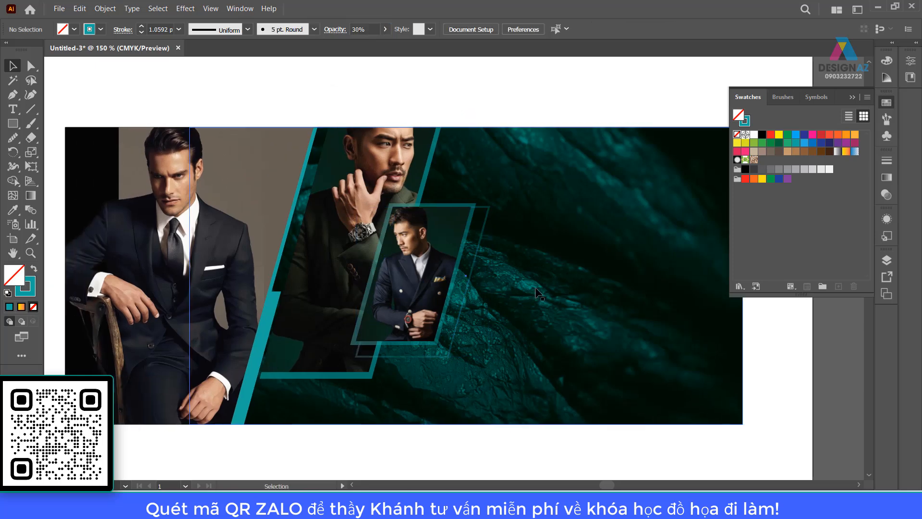
Duplicate the middle photo's teal border in place, enlarge the copy slightly, and turn it into an unfilled outline with a teal stroke
left_click(427, 175)
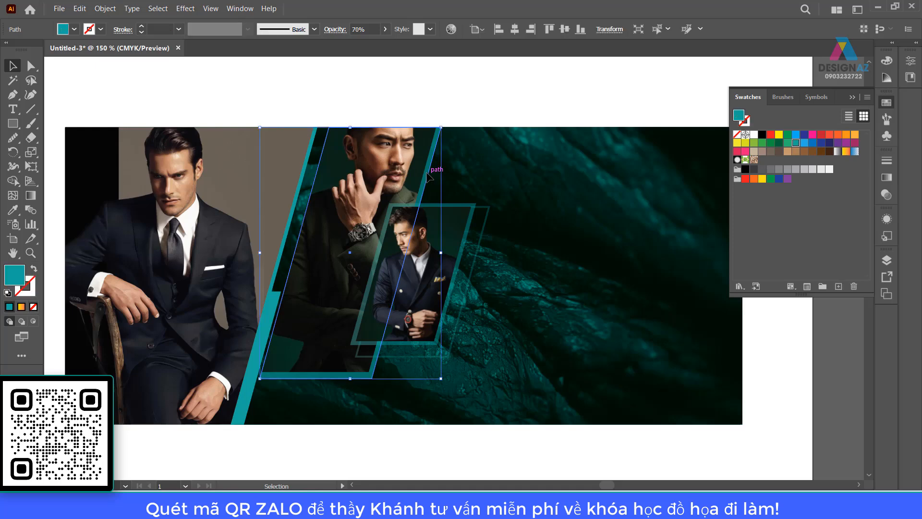
key("a")
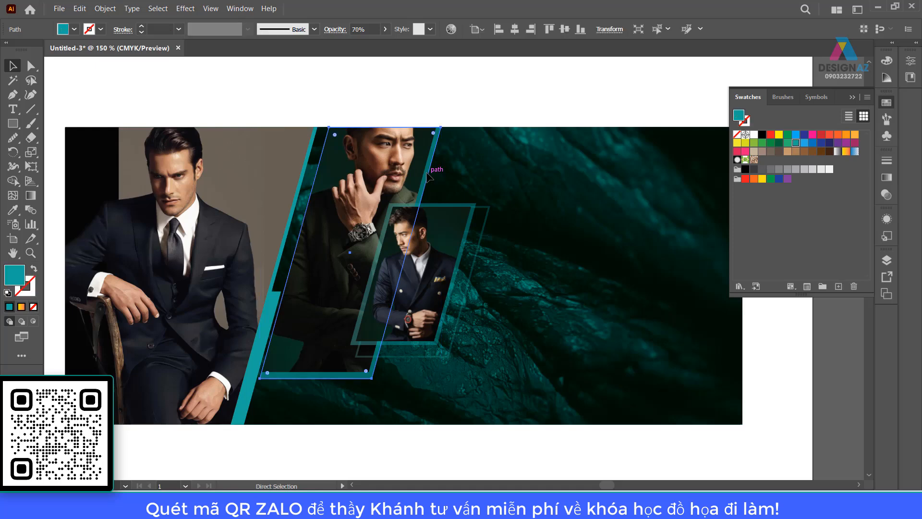
key("v")
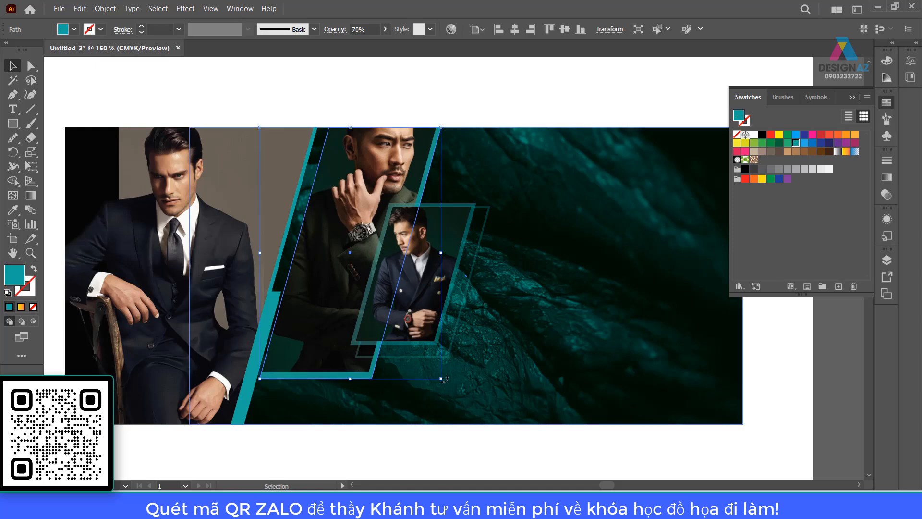
left_click_drag(440, 379, 448, 387)
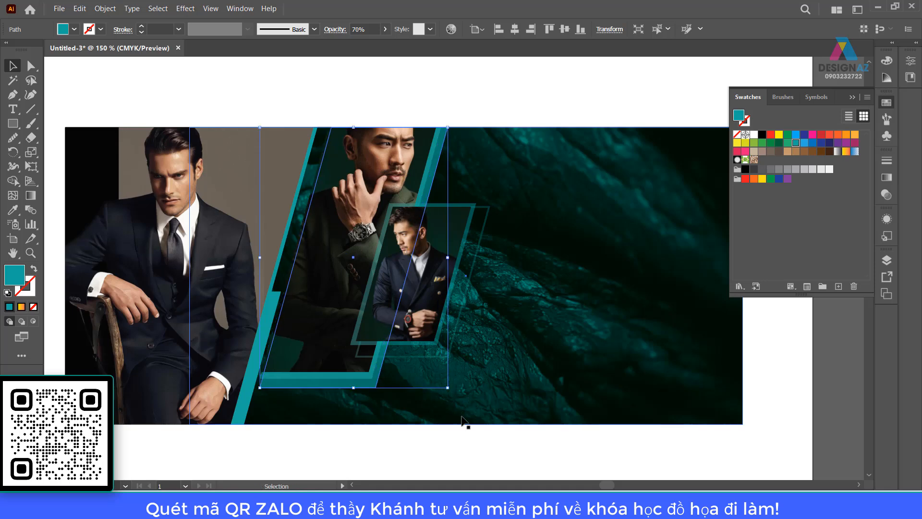
key("shift+x")
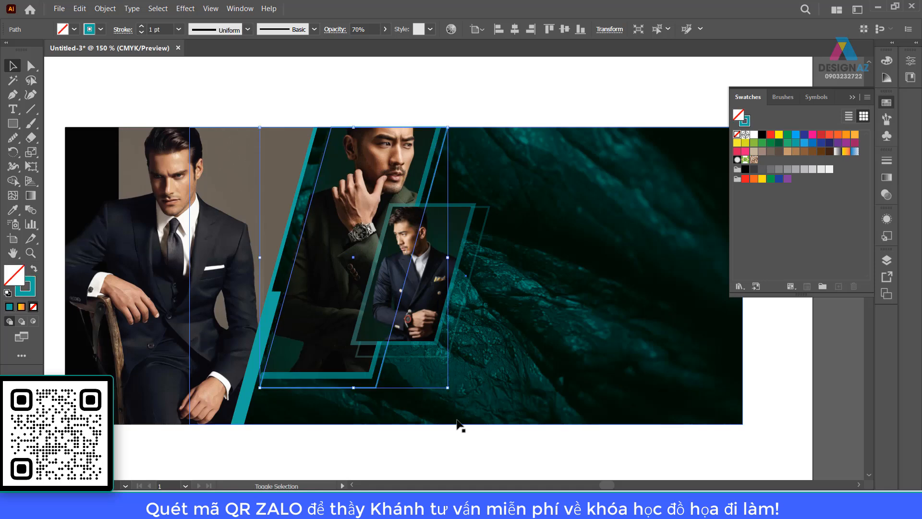
left_click(388, 444)
left_click(377, 385)
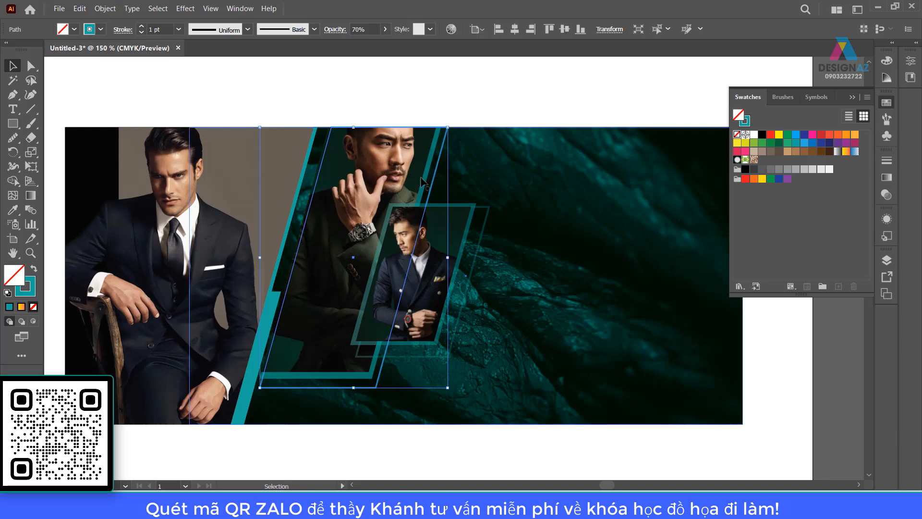
Set the opacity of the teal outline around the middle photo to 30%
left_click(370, 29)
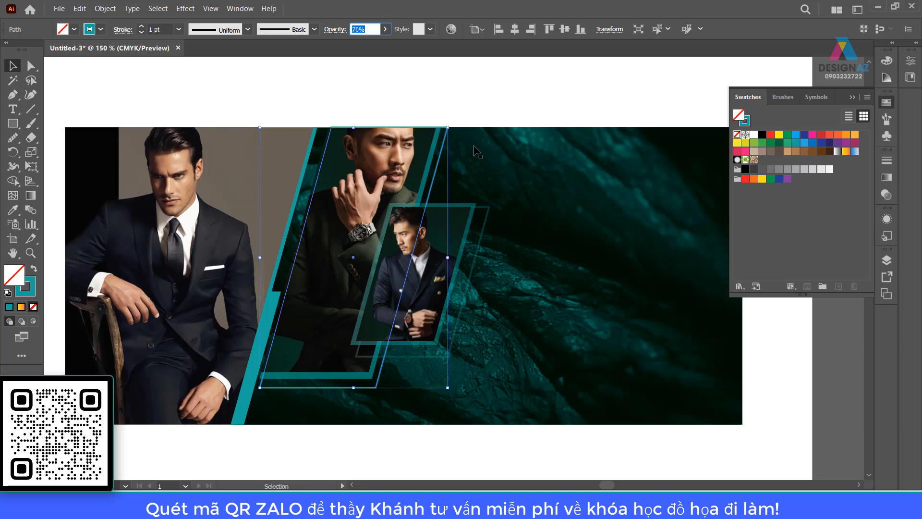
type("50")
key("Return")
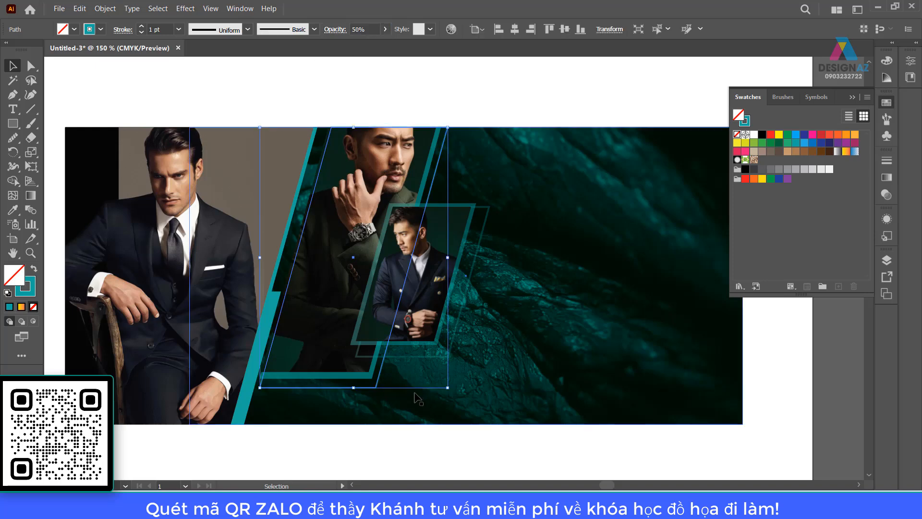
left_click(370, 29)
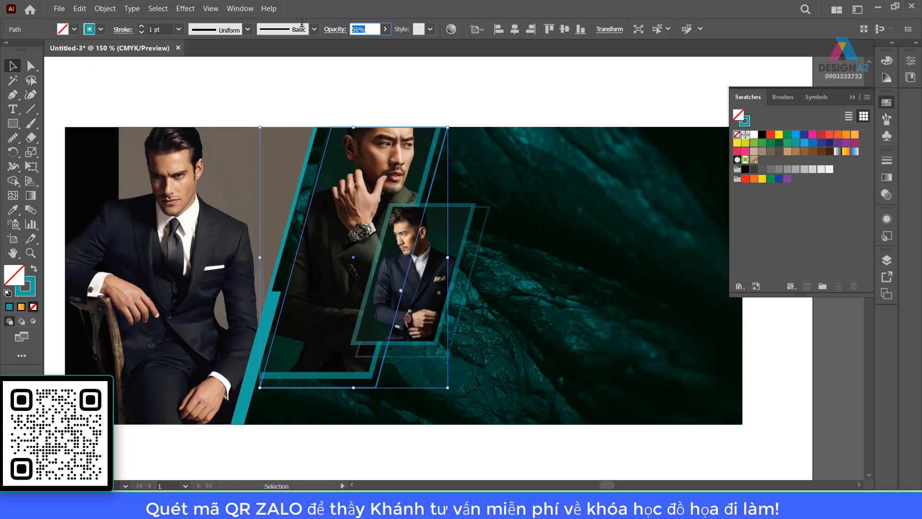
type("30")
key("Return")
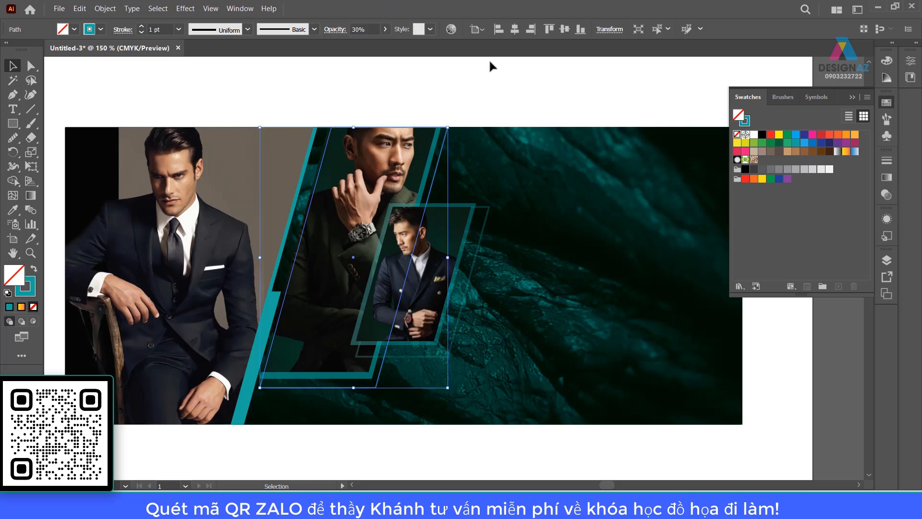
left_click(499, 72)
left_click_drag(546, 159, 576, 160)
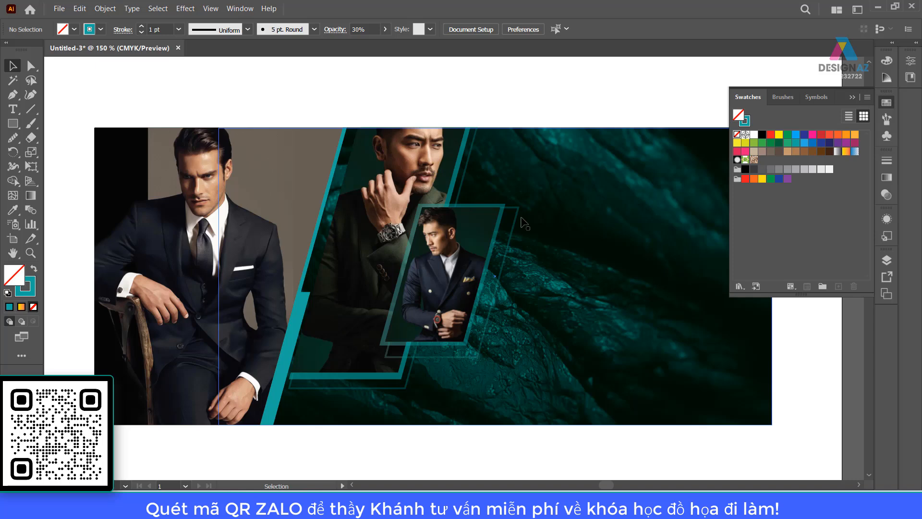
left_click_drag(350, 297, 416, 277)
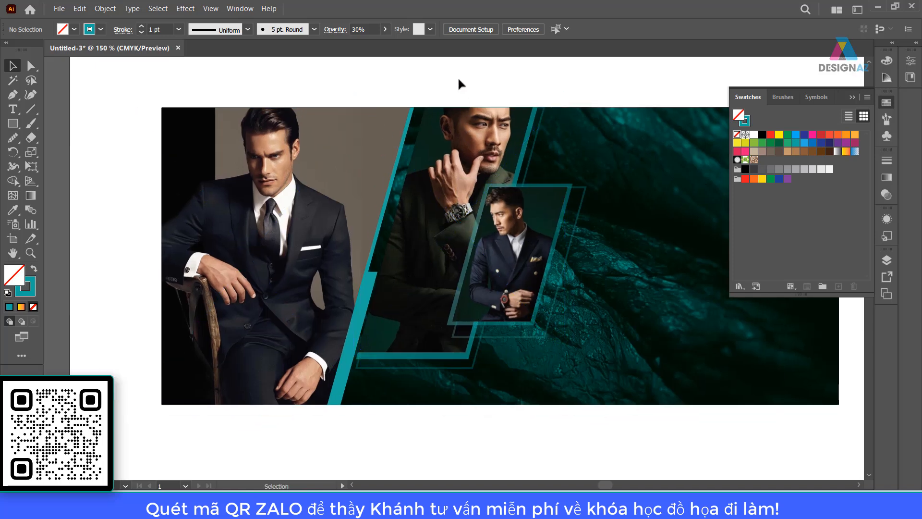
left_click(372, 249)
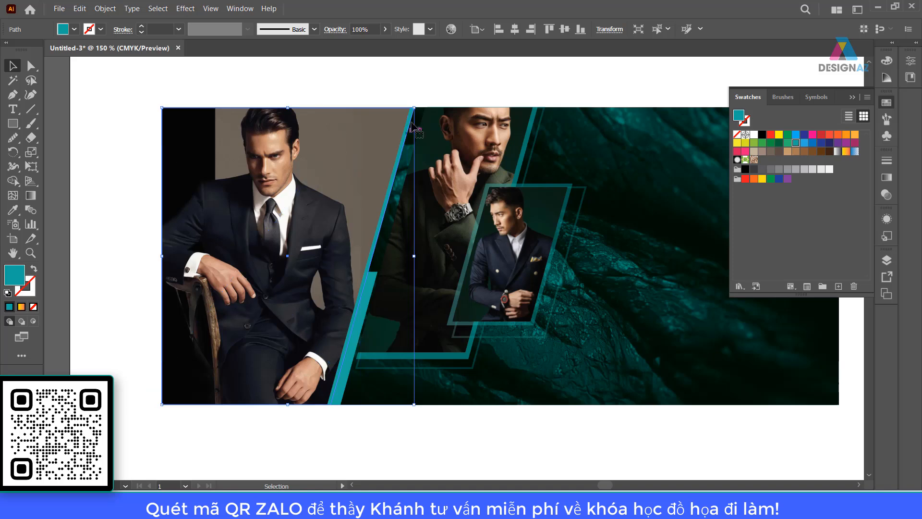
left_click(436, 88)
left_click_drag(499, 172, 471, 186)
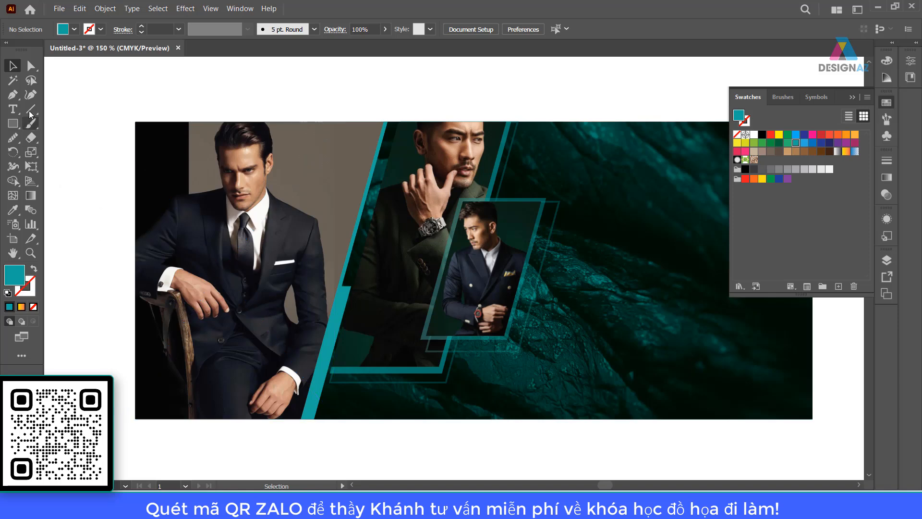
Draw a thin vertical teal bar, about 0.11 by 3.33 cm, from the banner's upper edge over the seated man's photo
left_click(13, 124)
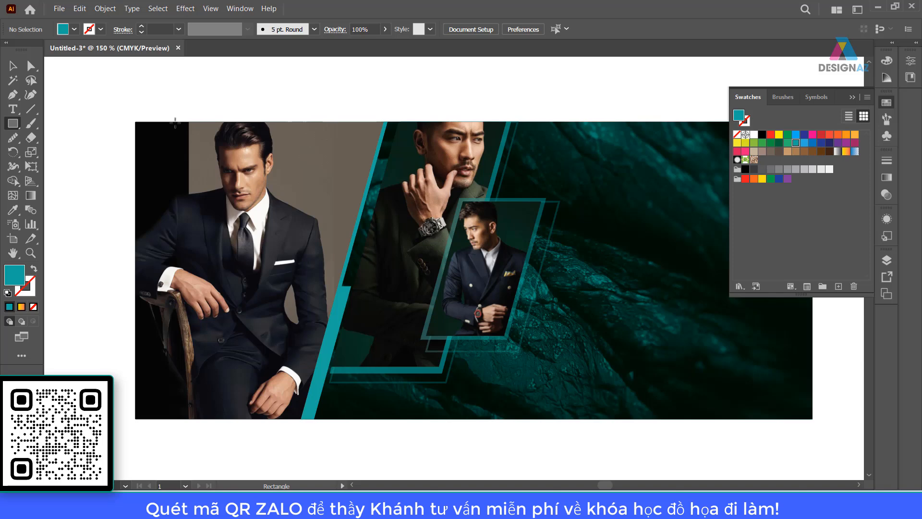
left_click_drag(175, 122, 178, 256)
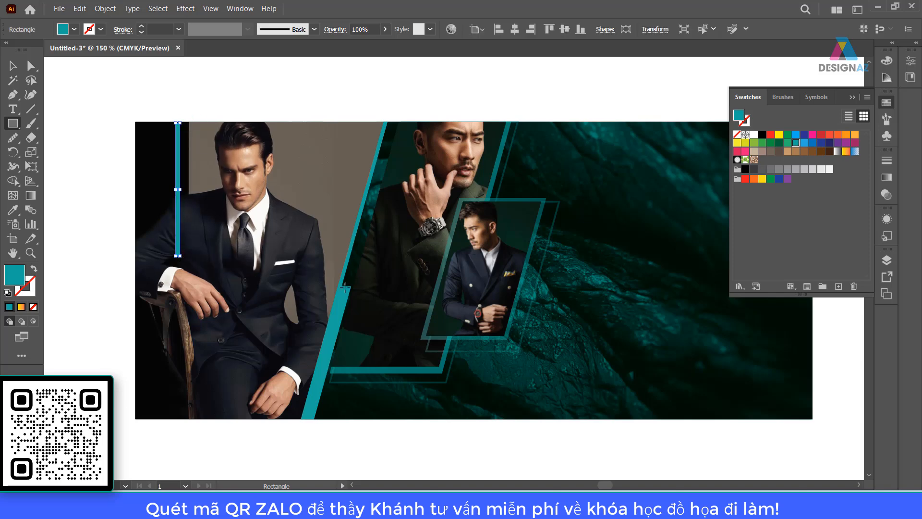
left_click(13, 66)
left_click(248, 85)
Try to slant the thin teal bar by shifting its lower anchor points sideways, and undo the change
key("z")
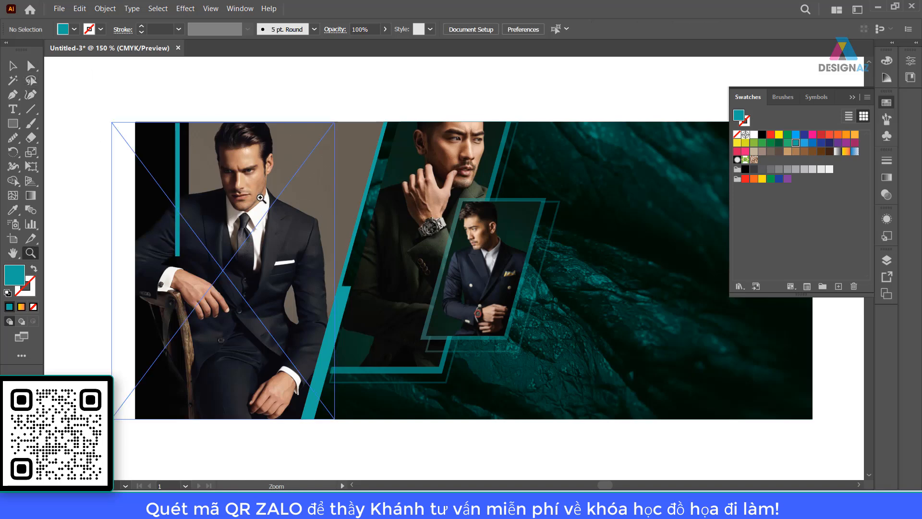
left_click_drag(168, 217, 272, 236)
left_click(30, 69)
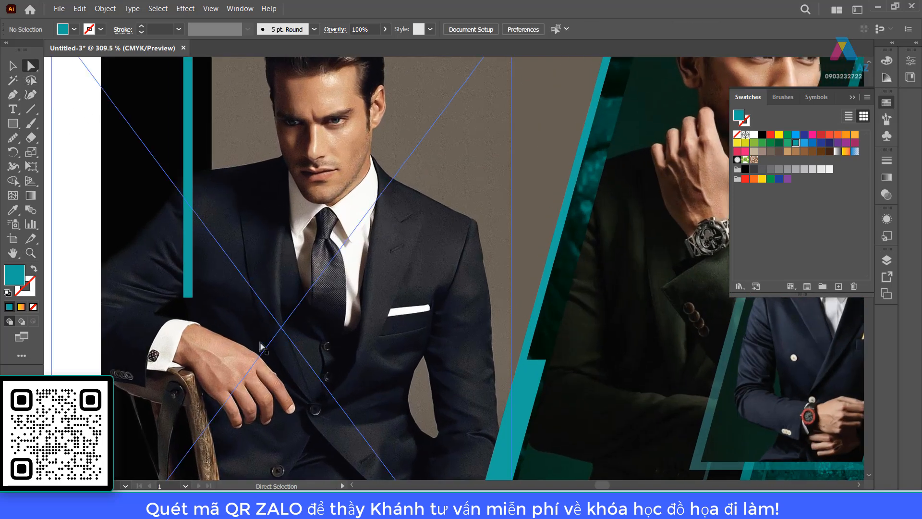
left_click(192, 298)
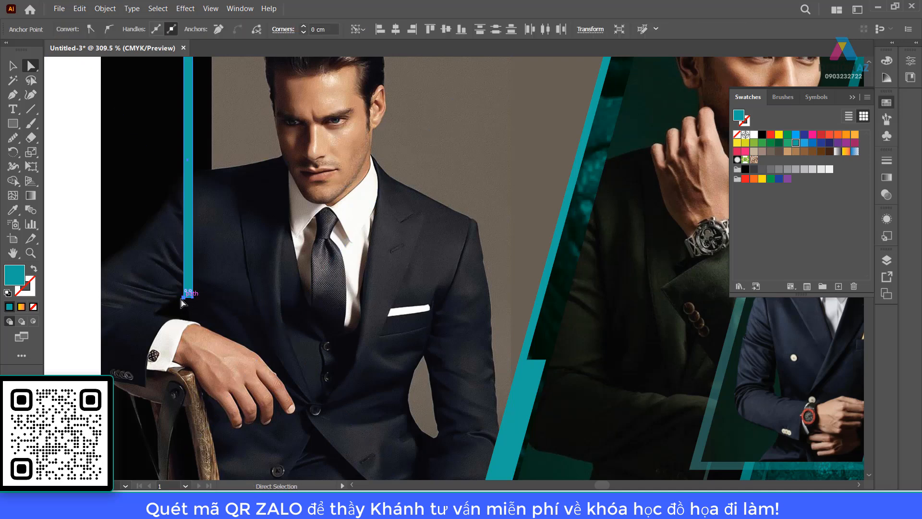
left_click_drag(182, 303, 128, 303)
left_click_drag(335, 255, 337, 331)
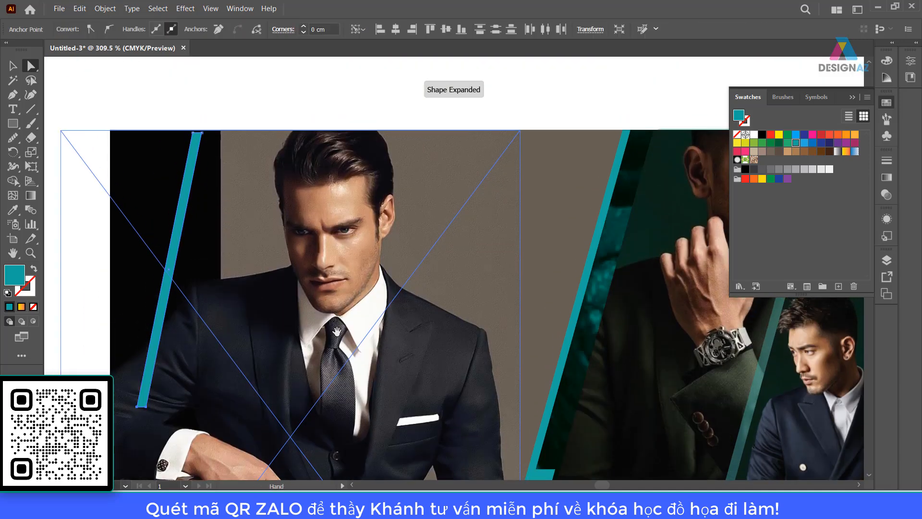
key("ctrl+z")
Move the thin teal bar to the banner's upper edge, beside the slanted border between the first two photos
key("v")
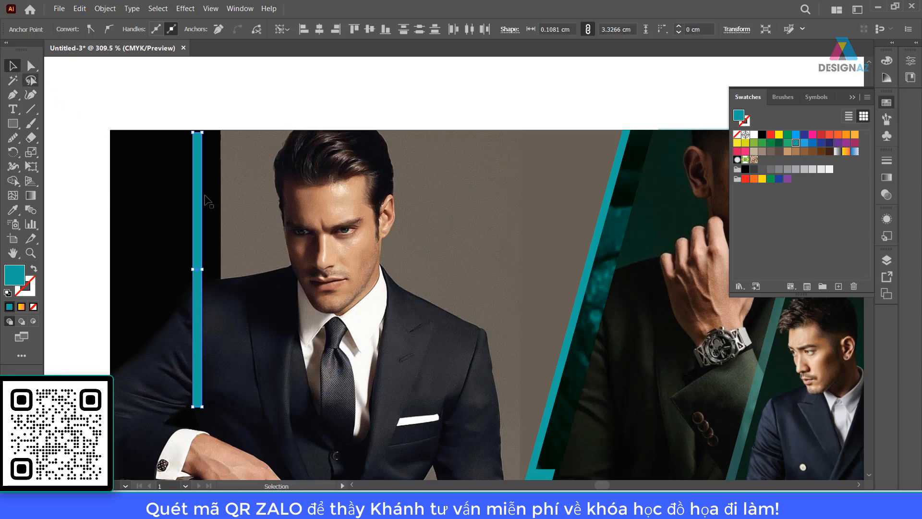
left_click_drag(205, 197, 608, 214)
left_click_drag(377, 241, 260, 192)
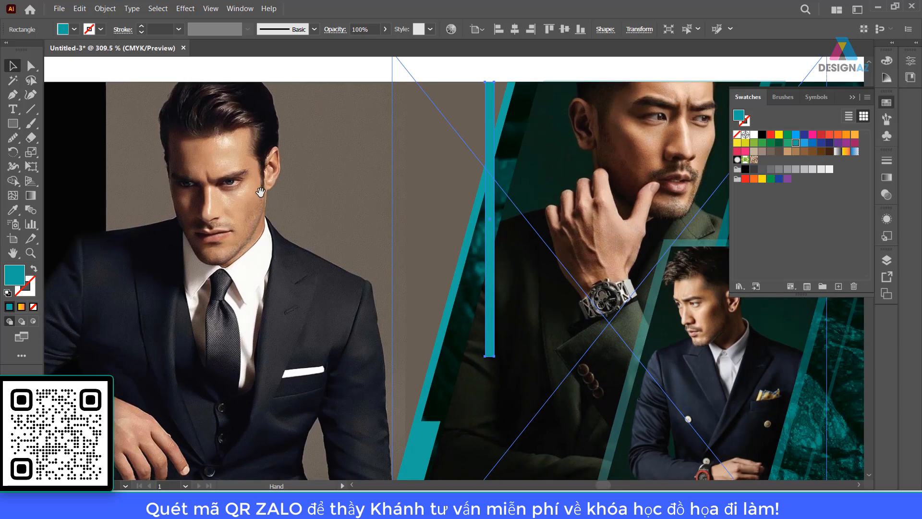
Shift the thin bar's two lower anchor points sideways so the bar slants parallel to the neighbouring teal border
key("a")
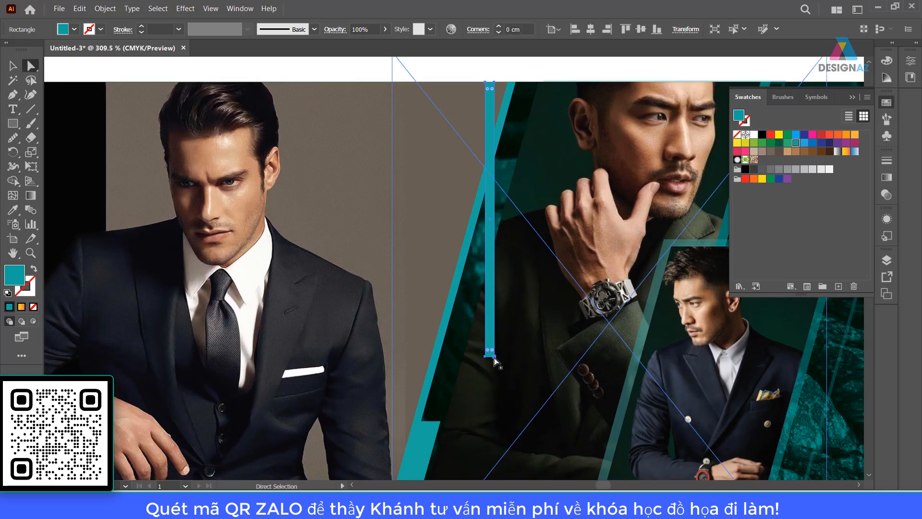
left_click(486, 356)
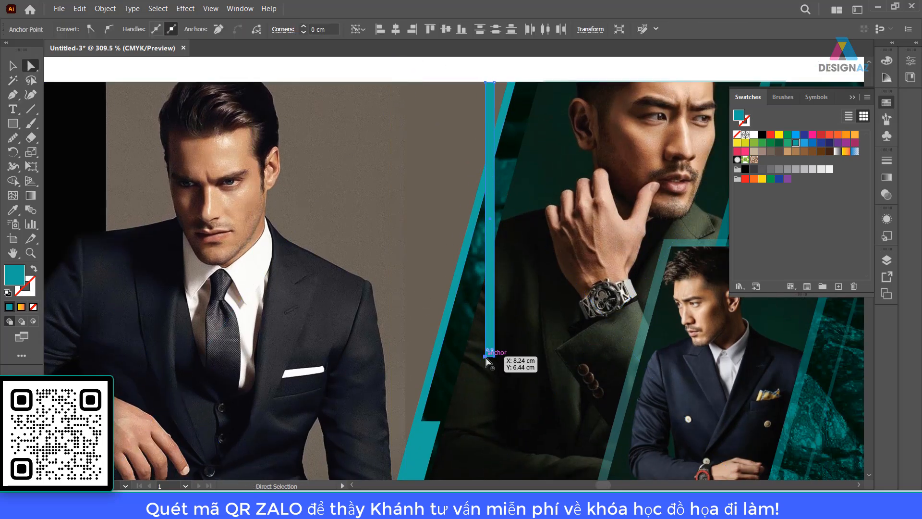
left_click_drag(486, 357, 409, 347)
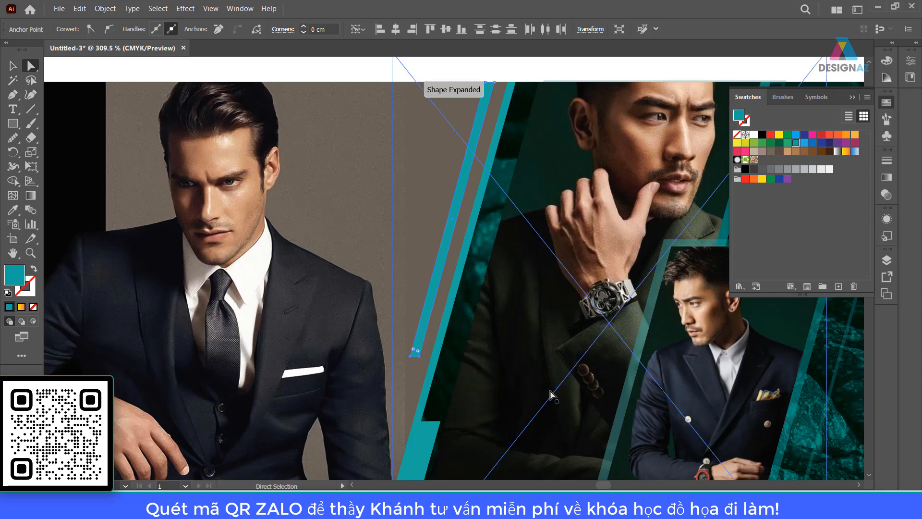
key("Left")
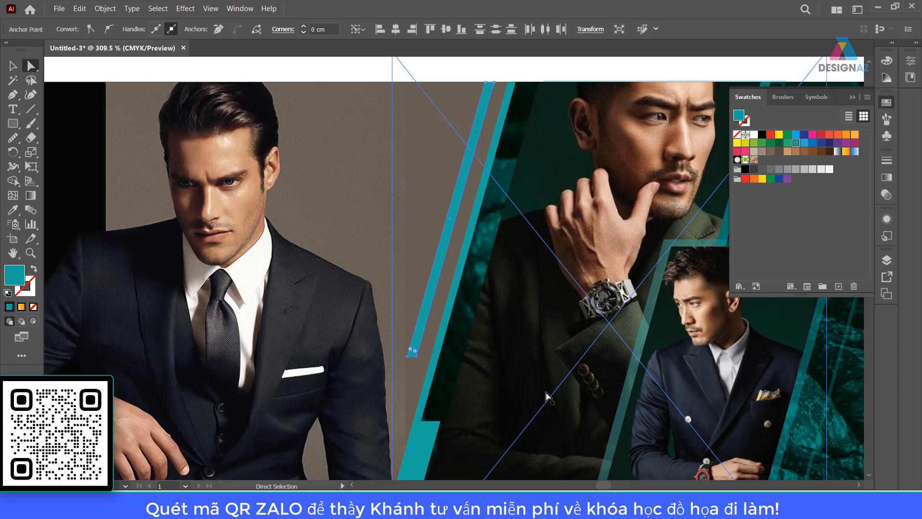
key("ctrl+1")
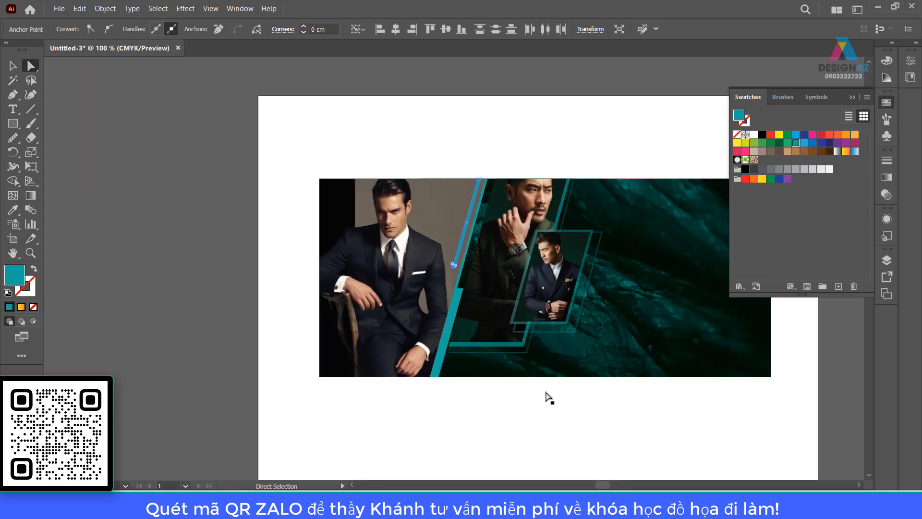
left_click(13, 66)
left_click(233, 80)
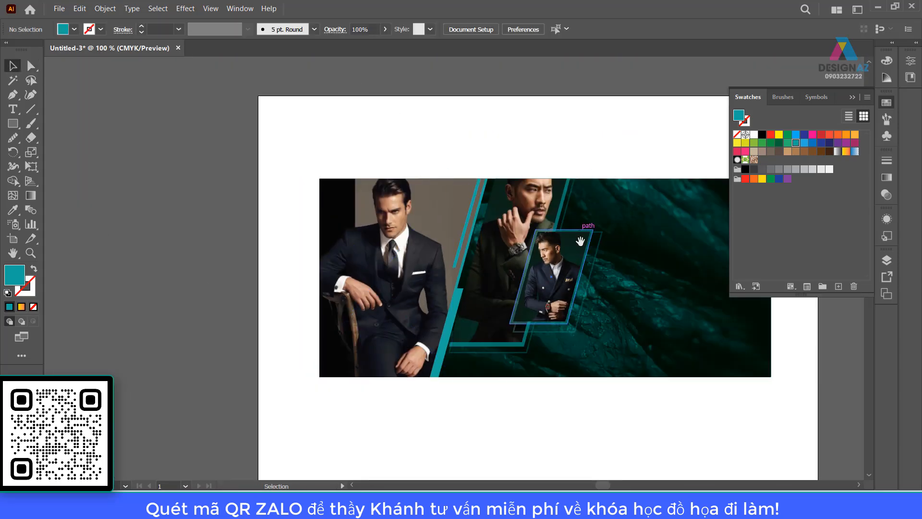
Move the slanted thin teal bar over the seated man's photo, left of his head, and place a parallel copy beside it
left_click_drag(571, 243, 482, 222)
key("z")
left_click_drag(399, 165, 425, 166)
left_click_drag(427, 300, 446, 237)
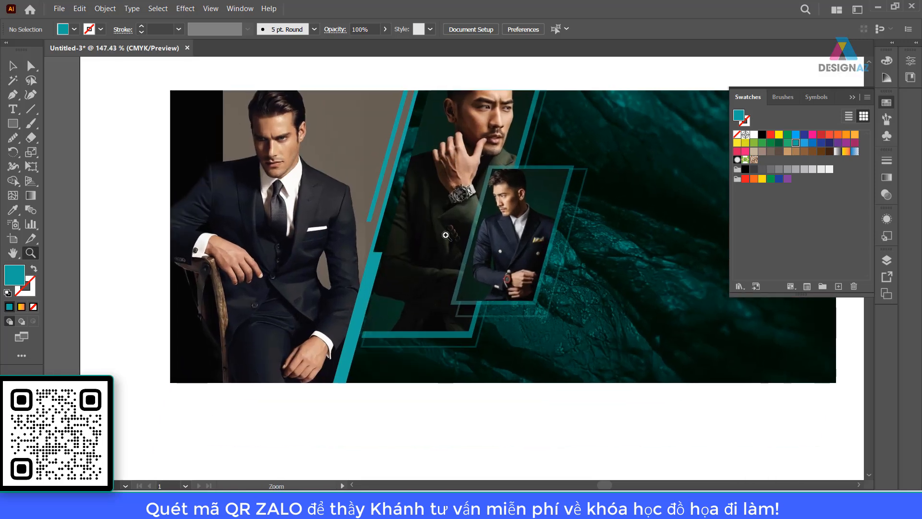
left_click_drag(382, 173, 385, 201)
key("v")
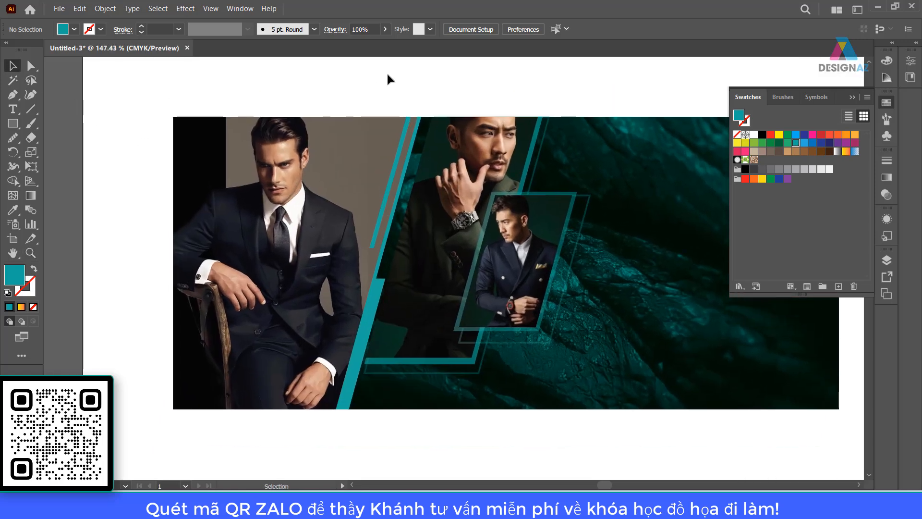
left_click_drag(403, 155, 231, 147)
left_click(281, 86)
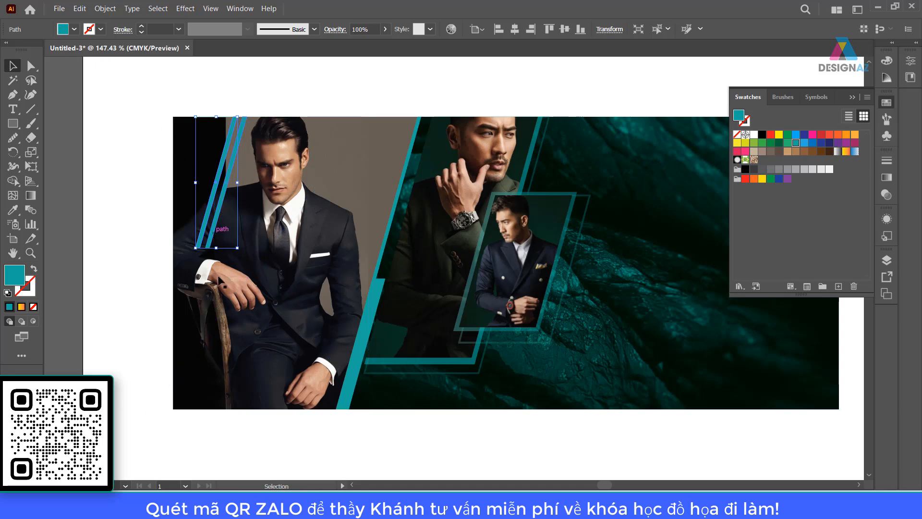
Try to move the copied slanted bar down along the seated man's photo, and undo the move
left_click_drag(217, 222, 196, 388)
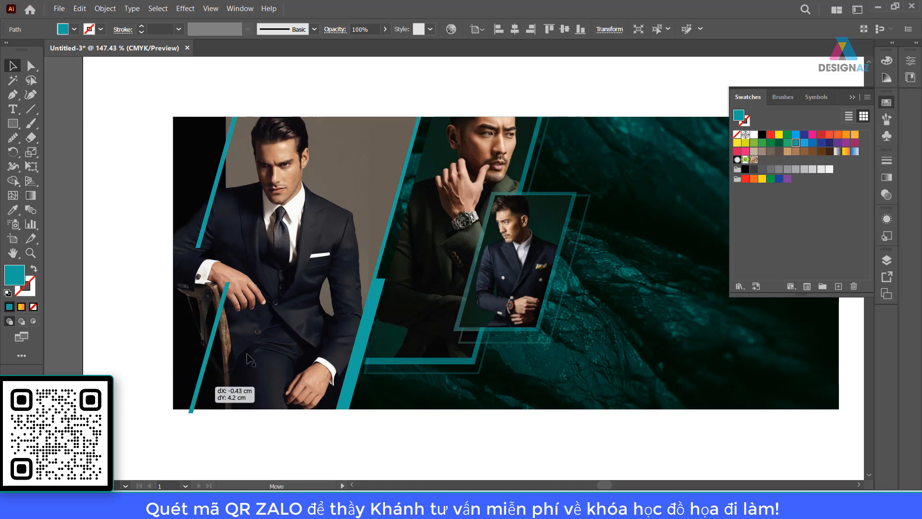
left_click_drag(248, 359, 249, 359)
key("ctrl+z")
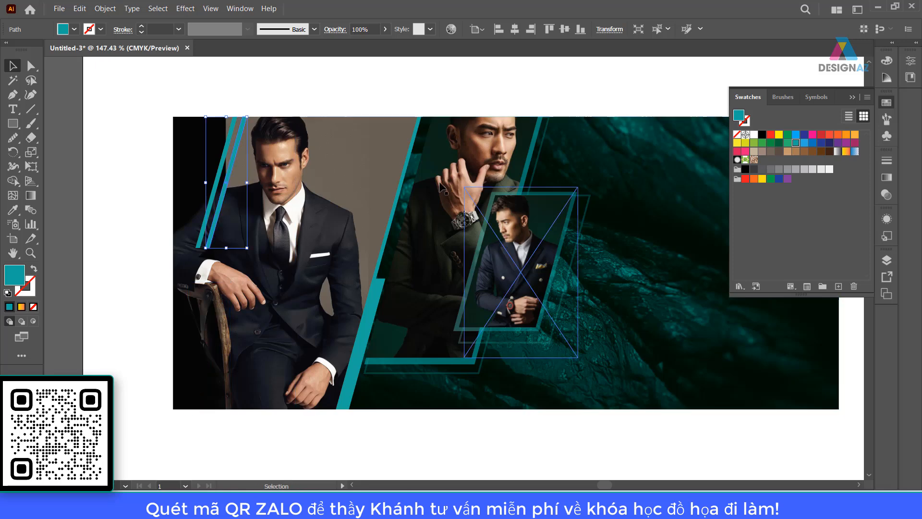
Set the opacity of the slanted bar nearest the seated man's head to 30%
left_click(322, 71)
left_click(232, 157)
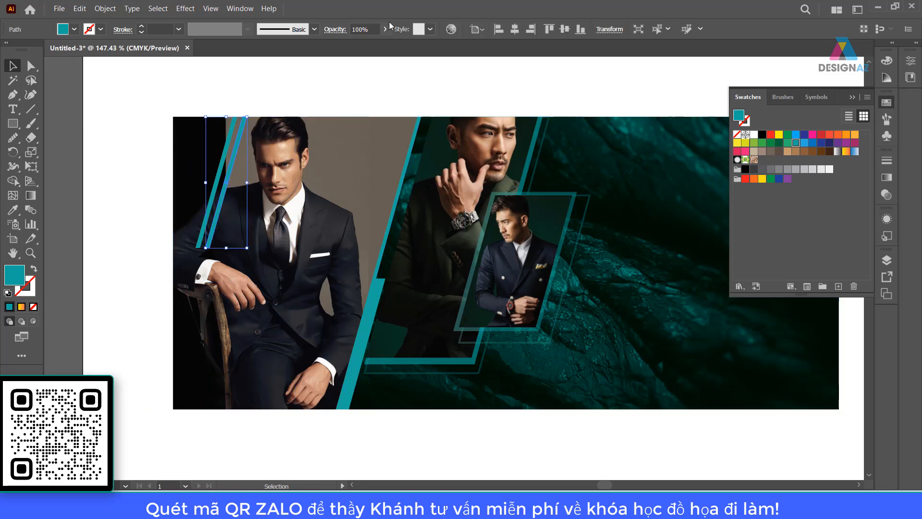
left_click(373, 29)
type("30")
key("Return")
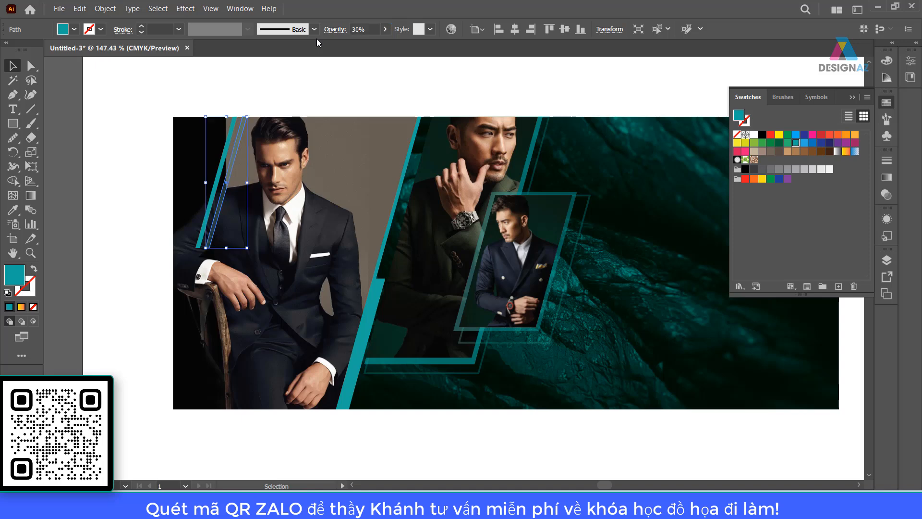
left_click(344, 86)
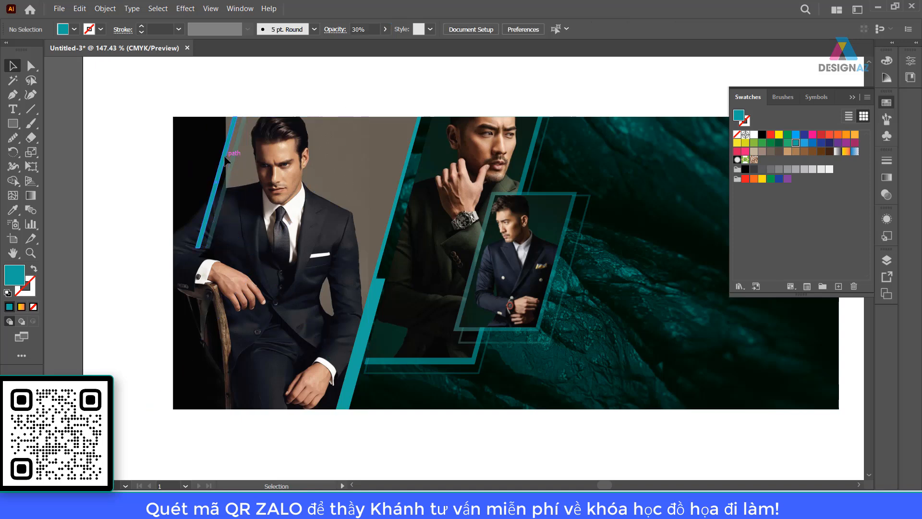
Set the opacity of the other slanted bar over the seated man's photo to 50%
left_click(224, 159)
left_click(365, 29)
type("50")
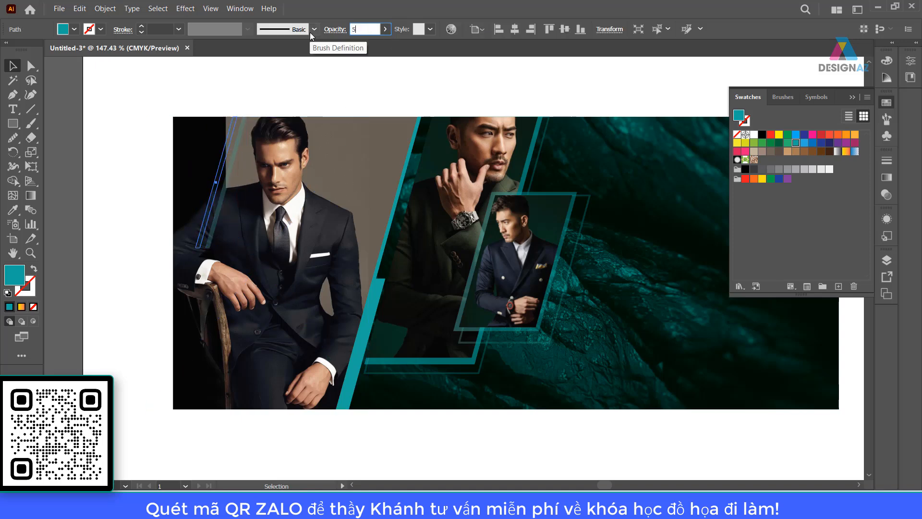
key("Return")
left_click(340, 86)
Duplicate the 50% bar on the side away from the man's head and set the copy's opacity to 80%
key("z")
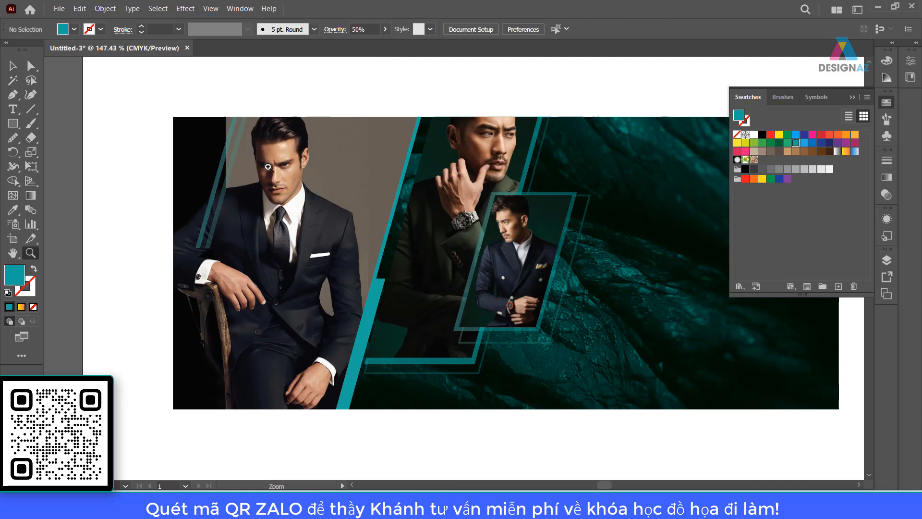
left_click_drag(236, 154, 274, 237)
left_click(13, 67)
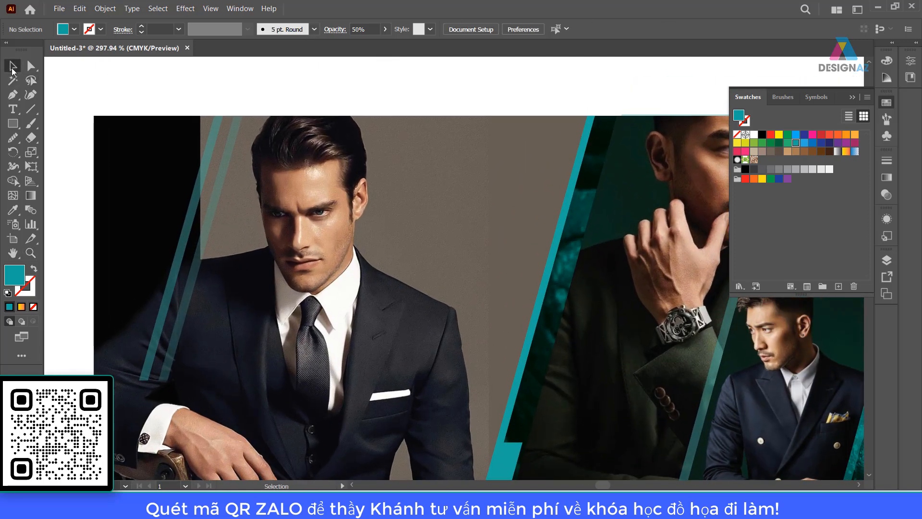
left_click_drag(175, 264, 159, 263)
left_click(364, 29)
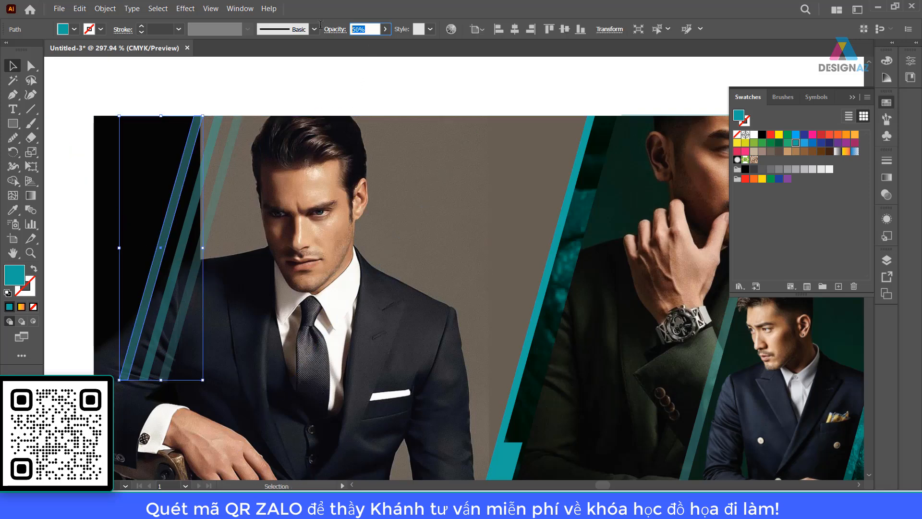
type("80")
key("Return")
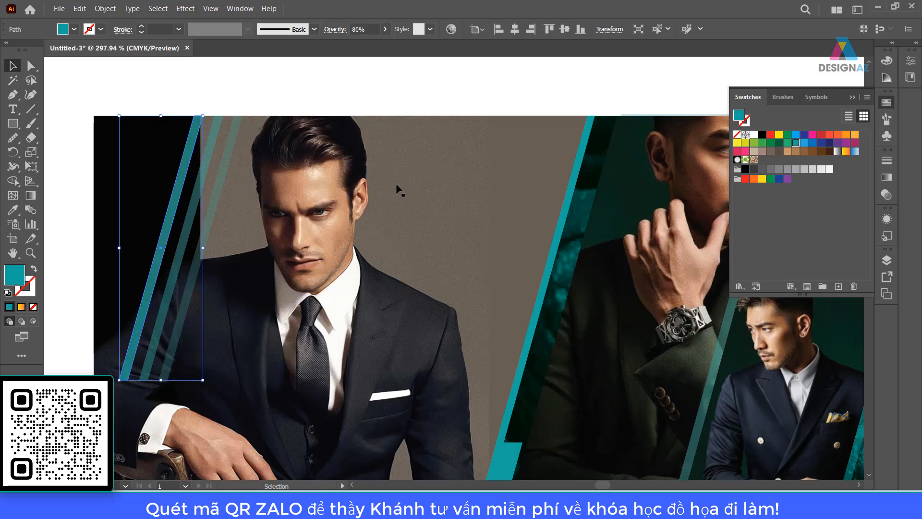
Shorten the 30% and 50% bars from their lower ends so the three slanted bars are staggered in length
left_click(217, 192)
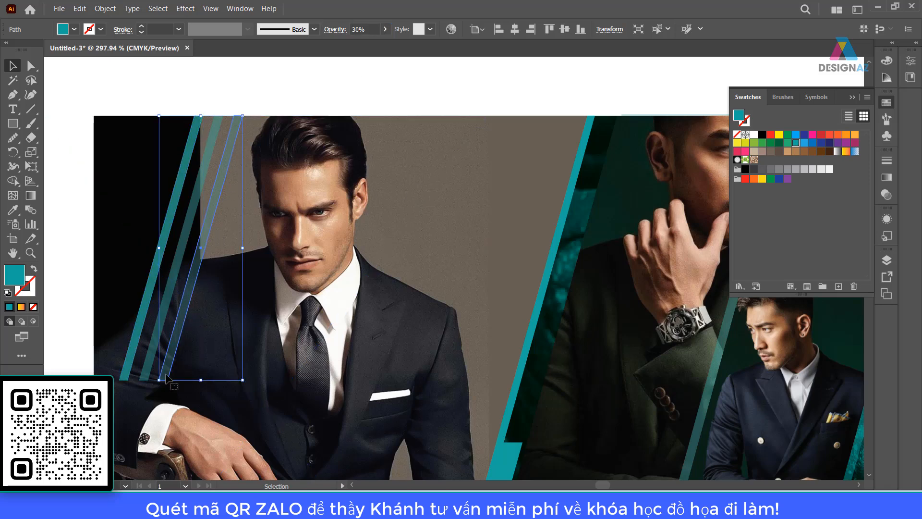
left_click_drag(159, 380, 181, 358)
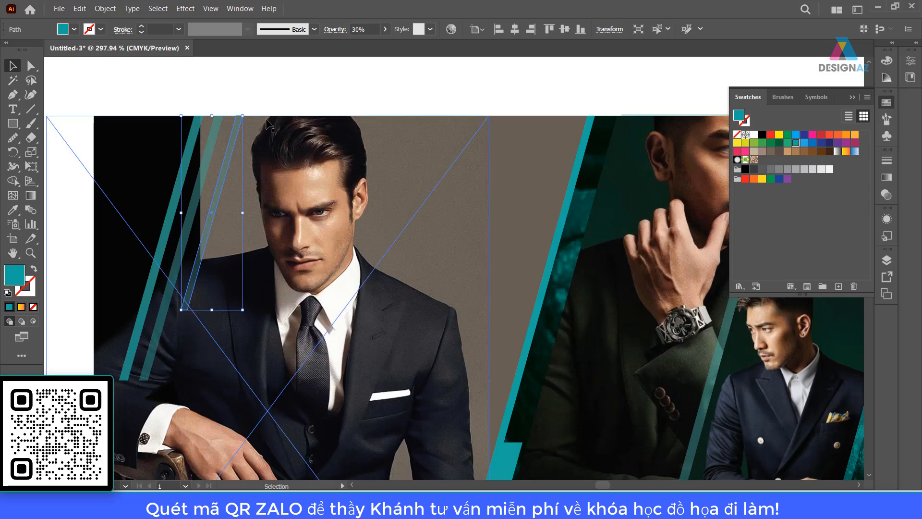
left_click(172, 262)
left_click(174, 261)
left_click_drag(140, 379, 151, 347)
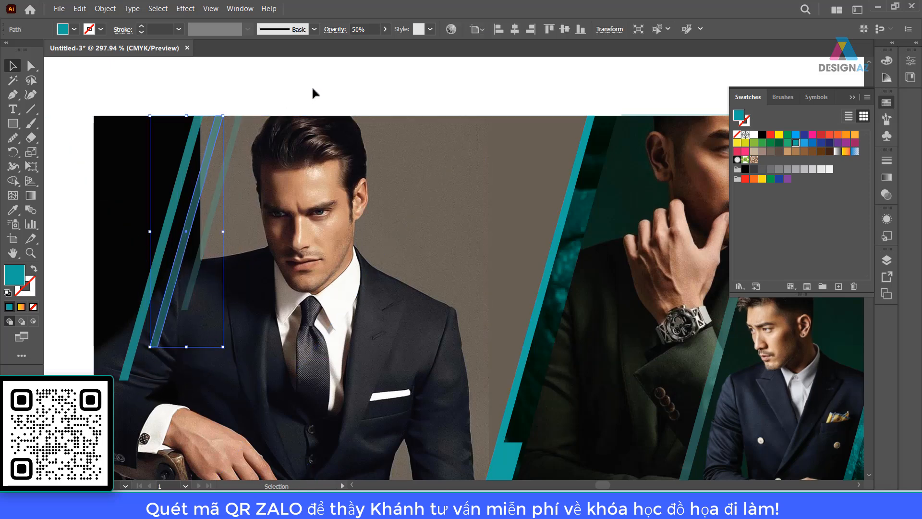
left_click(389, 106)
Copy the 80% slanted bar to the banner's lower edge, alongside the thick slanted teal bar
key("ctrl+minus")
key("ctrl+minus")
key("ctrl+minus")
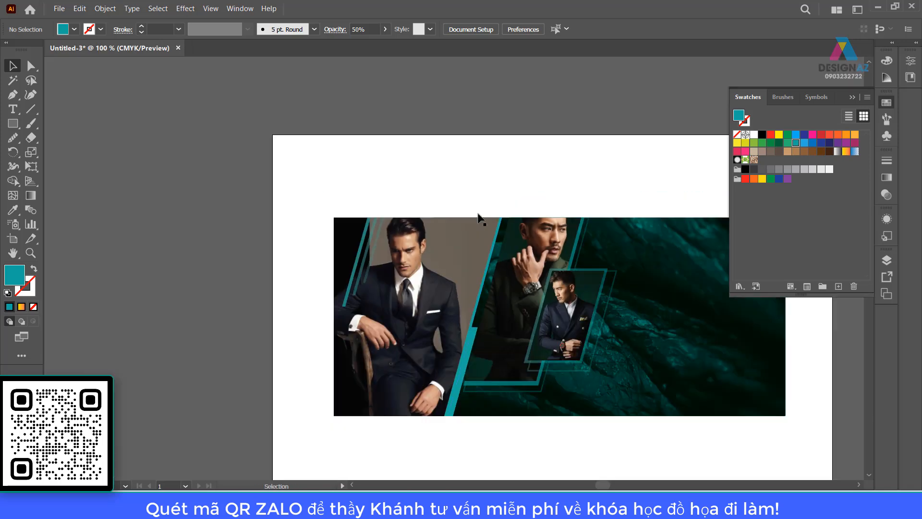
left_click_drag(589, 384, 521, 382)
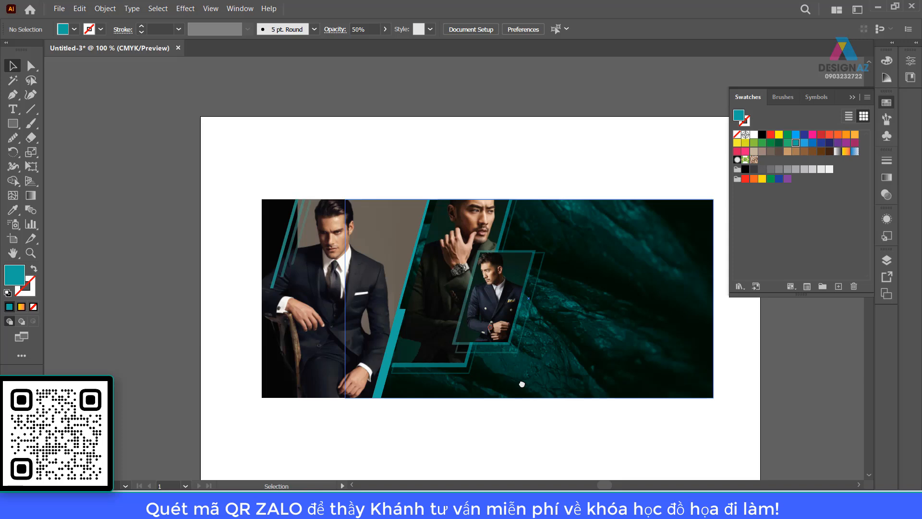
key("ctrl+plus")
left_click_drag(425, 224, 405, 183)
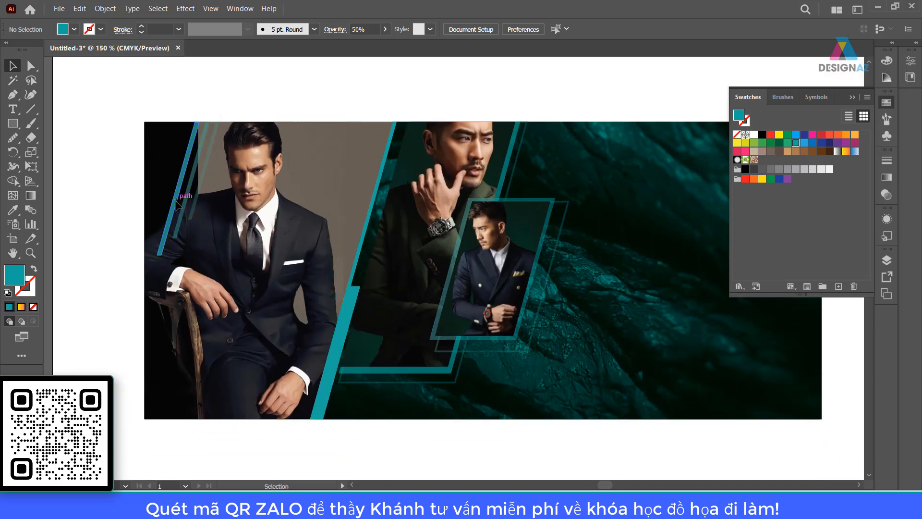
left_click_drag(176, 204, 321, 369)
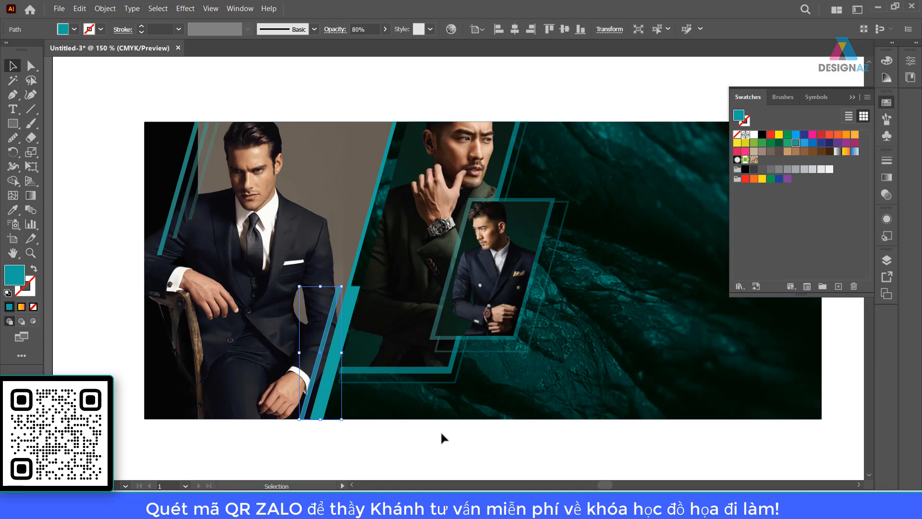
left_click(445, 433)
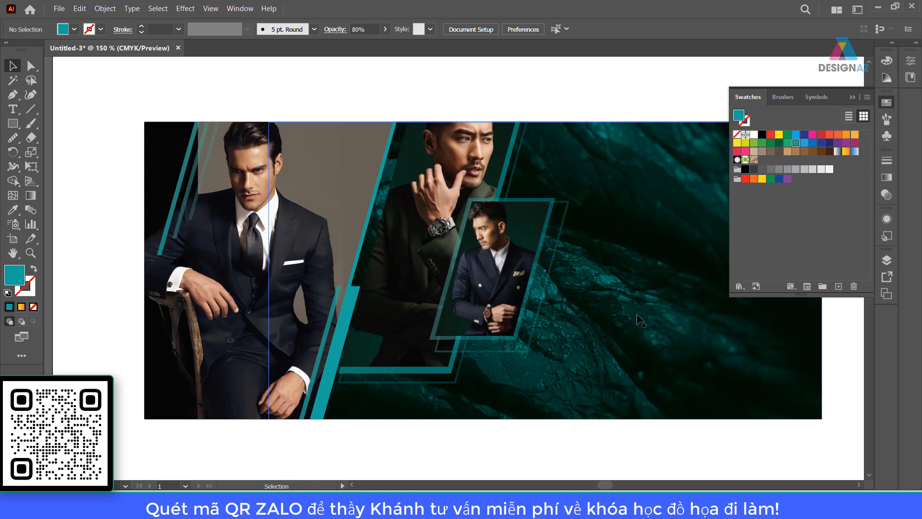
Try to move the rectangle covering the banner's rock texture below the banner, and undo the move
left_click_drag(660, 326, 589, 320)
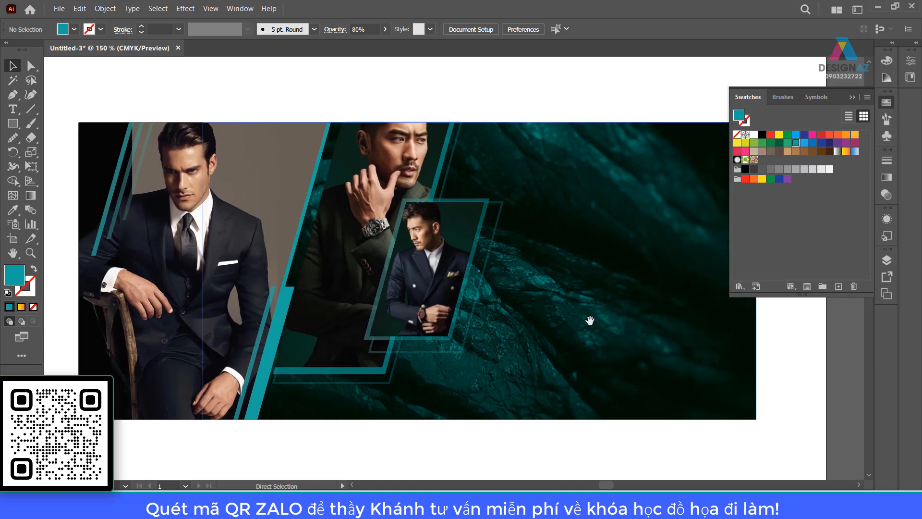
key("ctrl+minus")
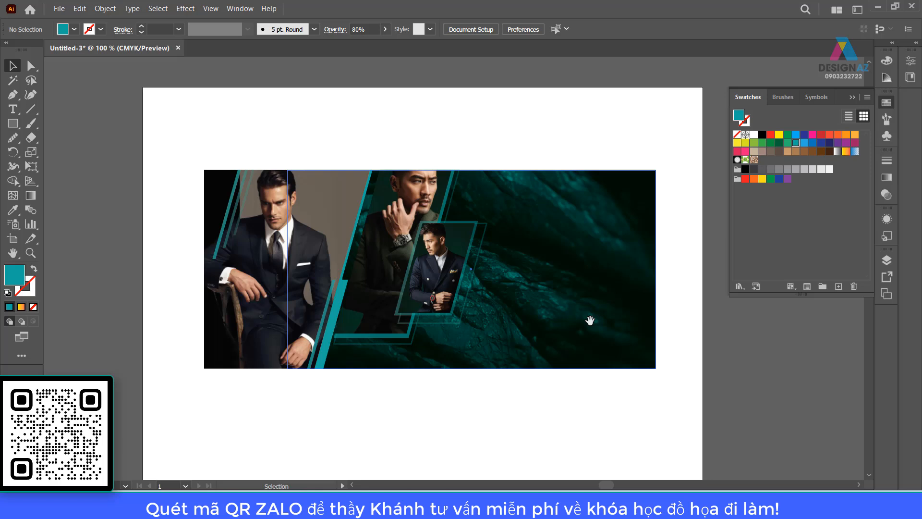
left_click_drag(459, 335, 409, 348)
left_click(483, 313)
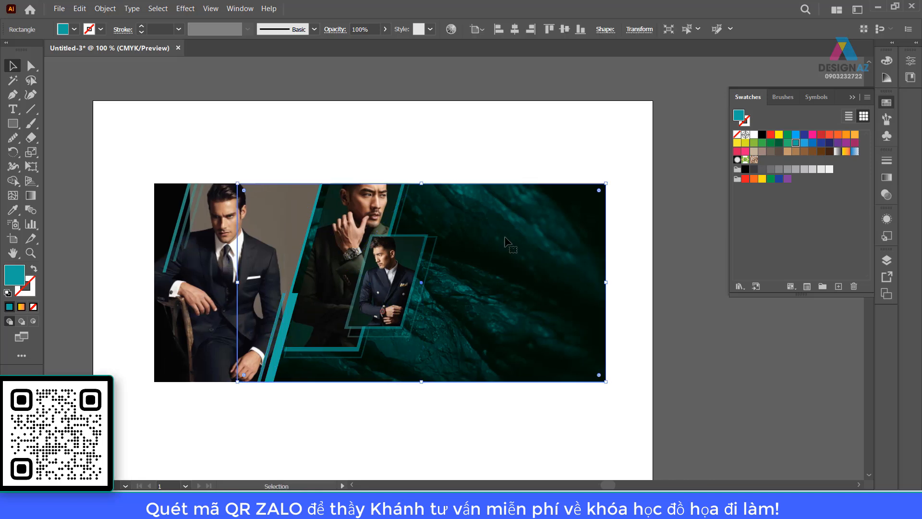
left_click_drag(506, 243, 424, 416)
key("ctrl+z")
Place the linked logo image from the suit poster materials folder onto the artboard
key("ctrl+plus")
mouse_move(641, 342)
left_mouse_down()
mouse_move(607, 339)
mouse_move(667, 334)
mouse_move(655, 335)
left_mouse_up()
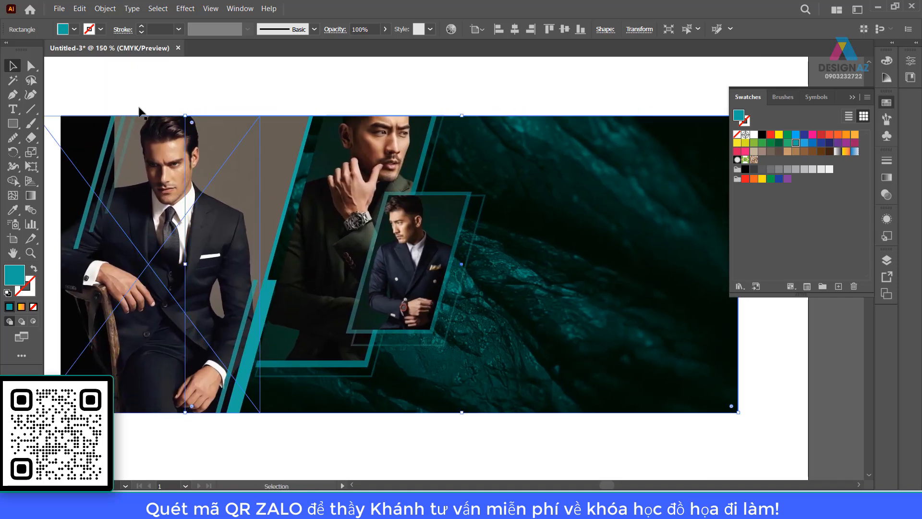
left_click(59, 9)
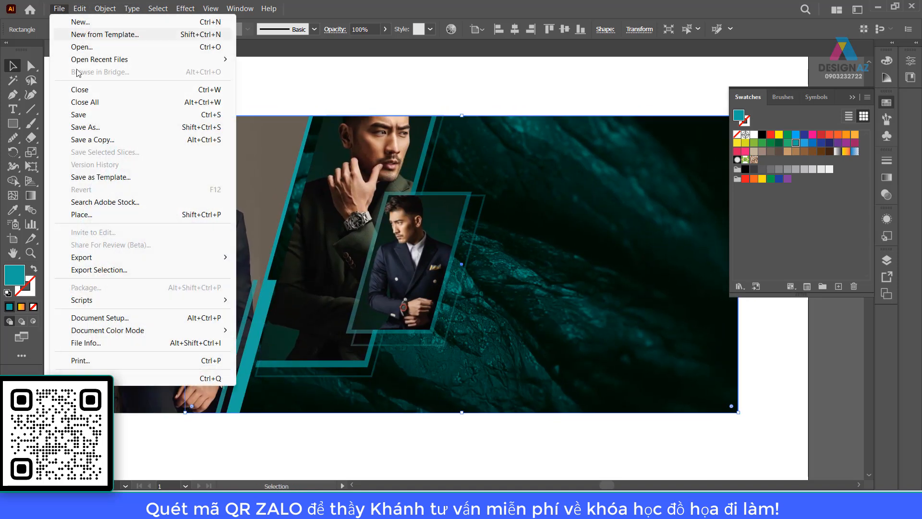
left_click(124, 214)
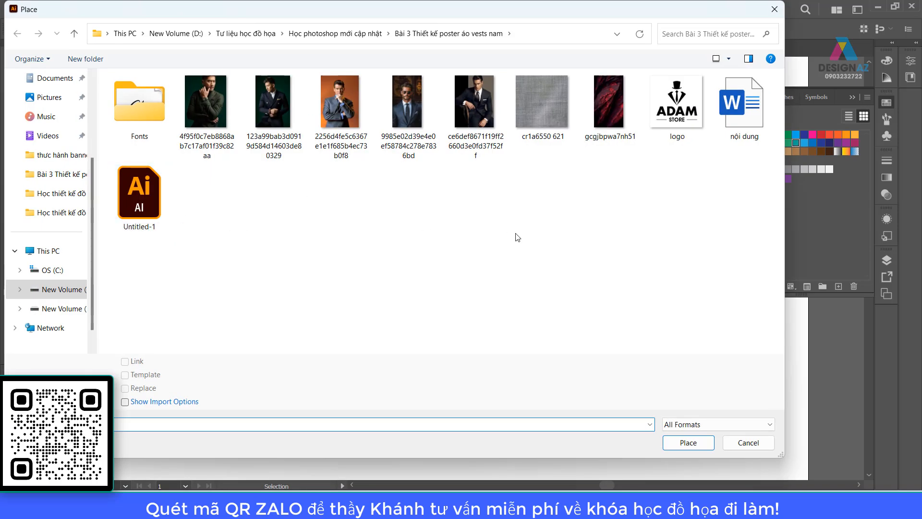
left_click(702, 115)
left_click(711, 442)
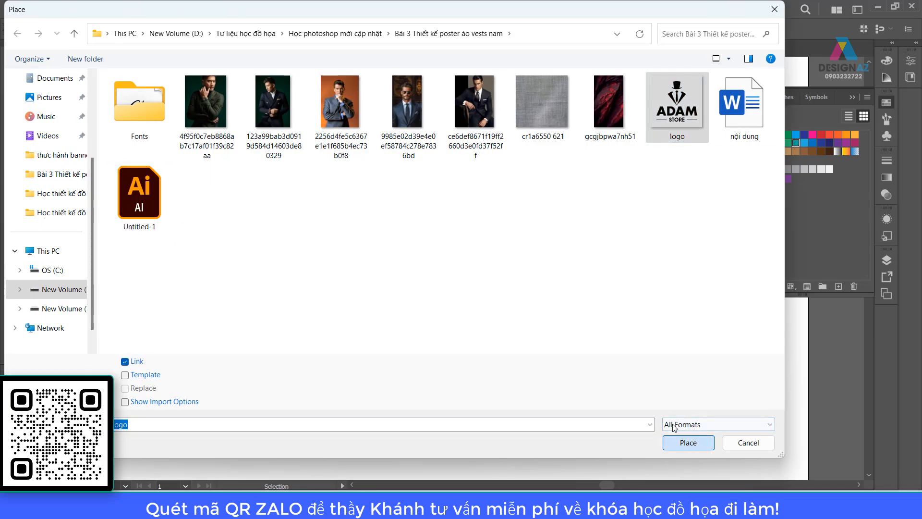
left_click_drag(496, 331, 446, 67)
left_click_drag(275, 200, 486, 363)
Move the Adam Store logo onto the blank artboard area below the banner
left_click_drag(372, 283, 541, 124)
left_click_drag(543, 176, 544, 396)
left_click_drag(535, 362, 434, 360)
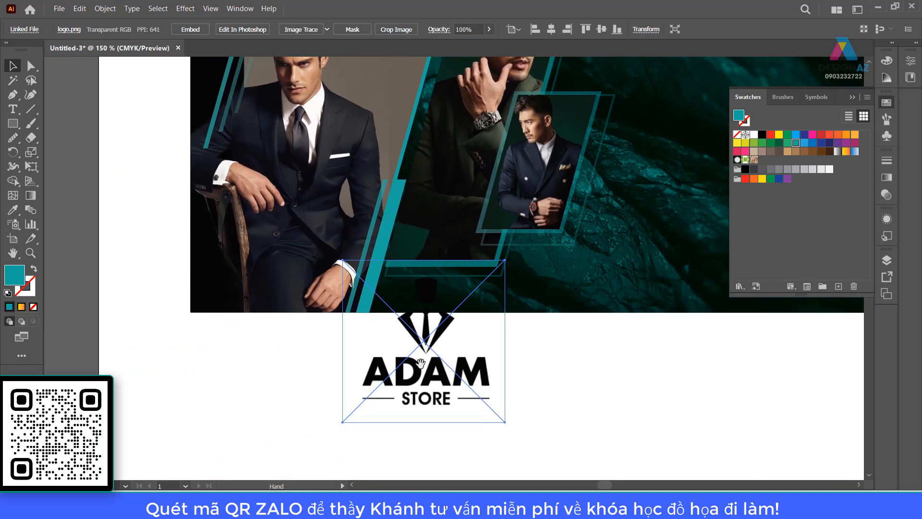
left_click_drag(430, 315, 503, 382)
left_click_drag(581, 452, 507, 344)
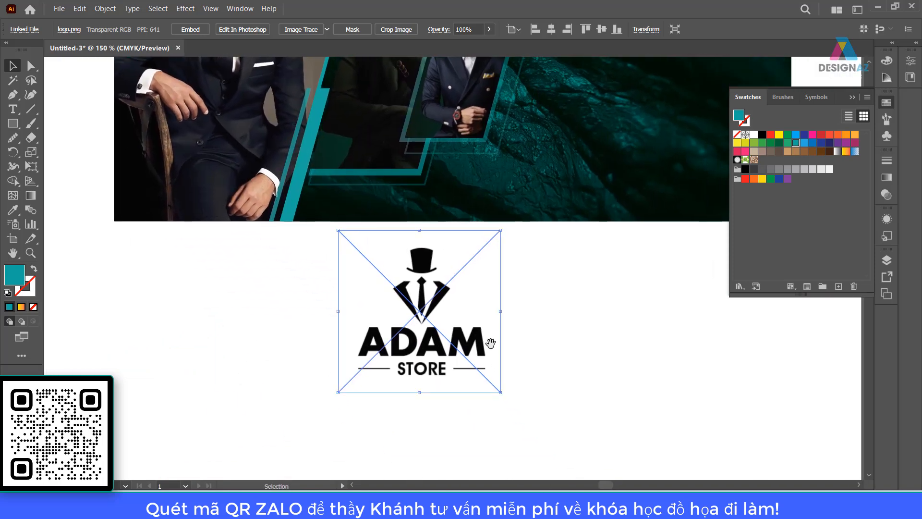
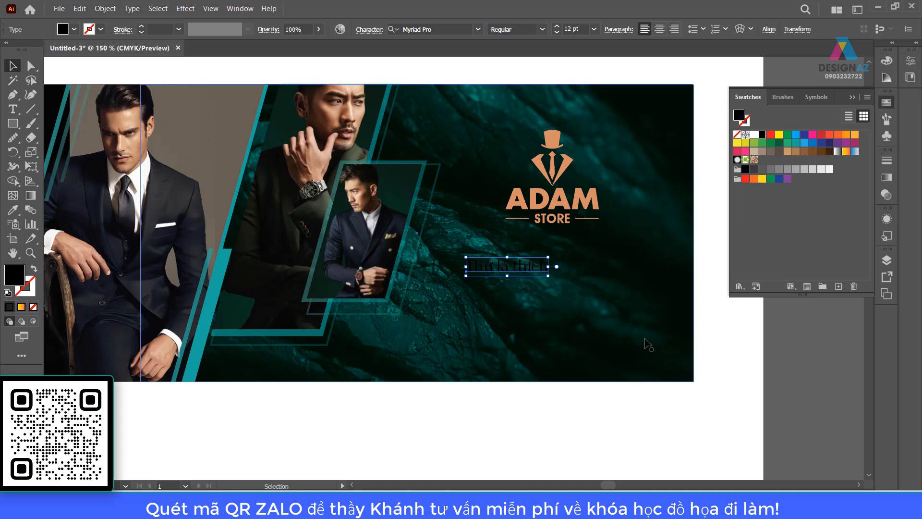
Colour the "Thử là thích" text with the logo's orange and enlarge it to about 30.7 pt beneath the logo
key("i")
left_click(587, 199)
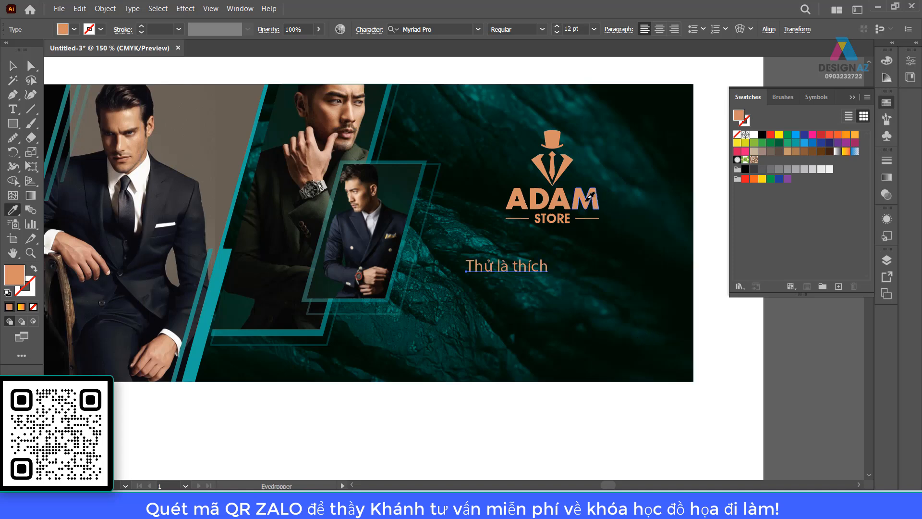
key("v")
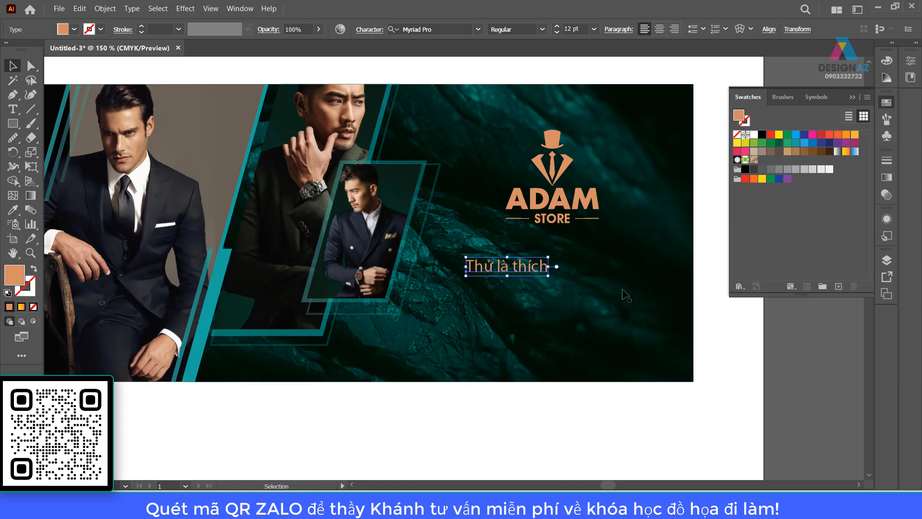
left_click_drag(549, 256, 658, 219)
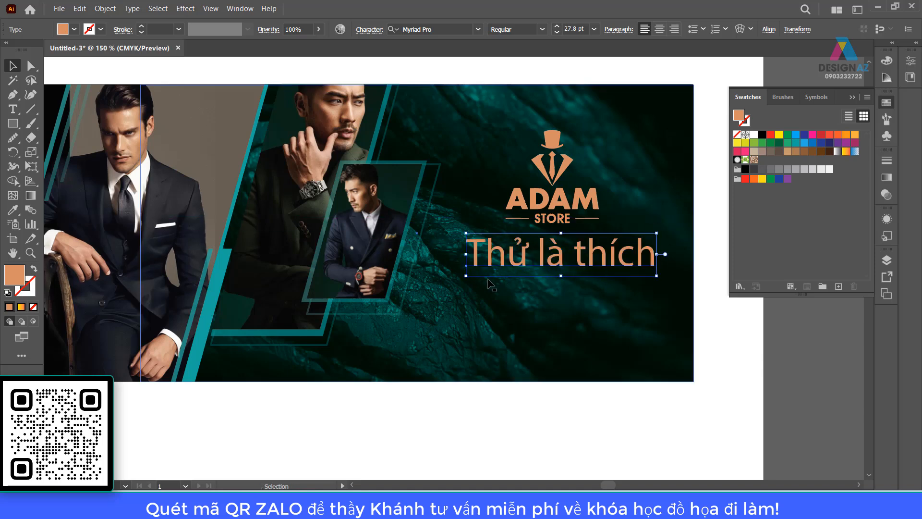
left_click_drag(466, 276, 446, 283)
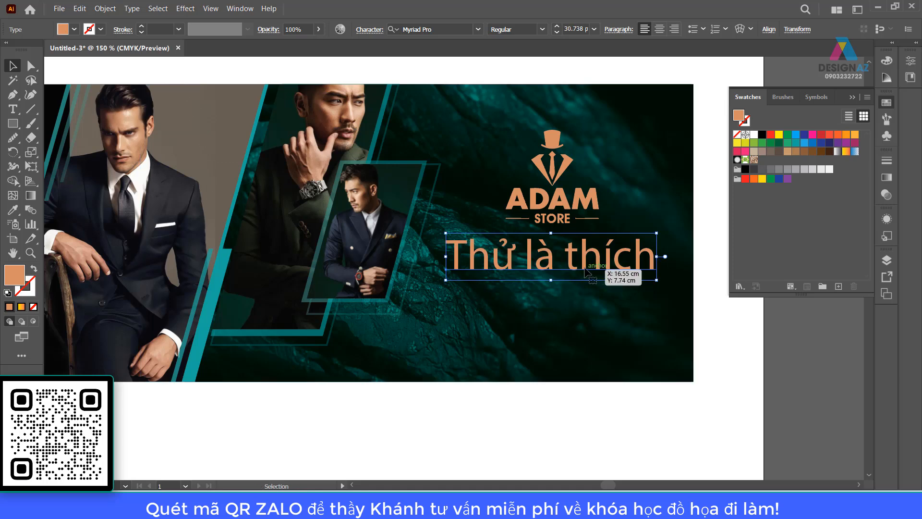
Move the Adam Store logo and the "Thử là thích" slogan slightly higher on the banner
left_click(561, 201)
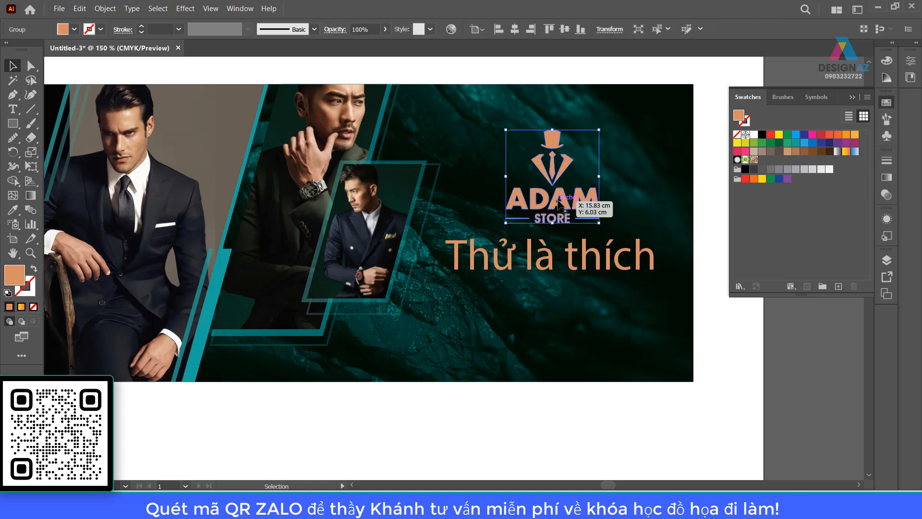
left_click_drag(561, 201, 561, 180)
left_click_drag(550, 266, 550, 252)
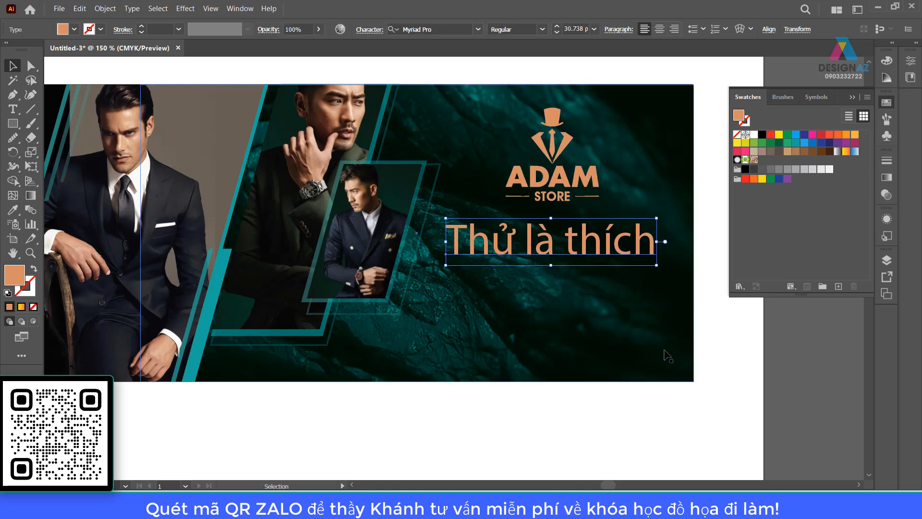
left_click(732, 367)
scroll(734, 380, "up", 1)
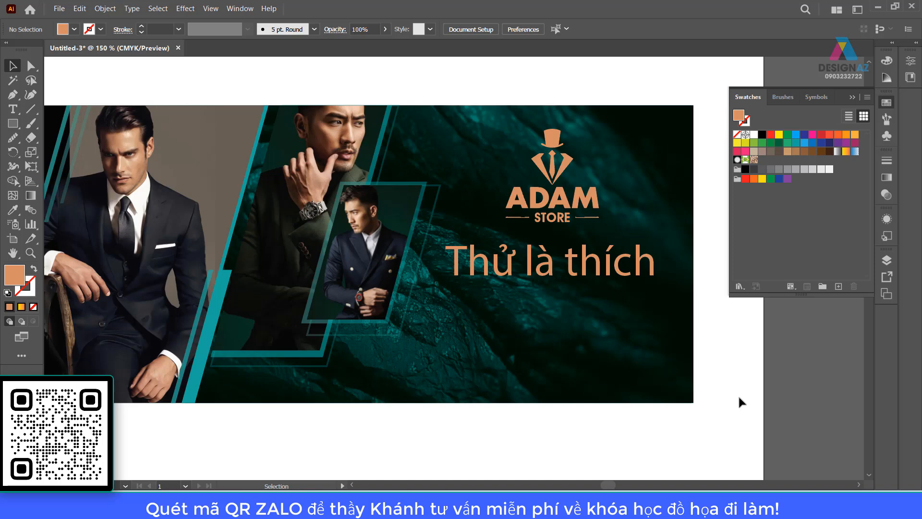
Change the case of the "Thử là thích" slogan below the logo to UPPERCASE
left_click(602, 272)
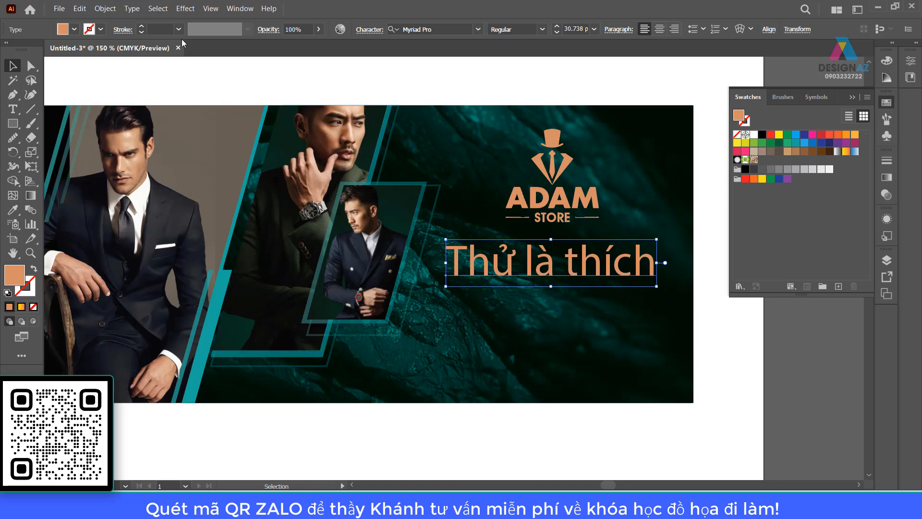
left_click(134, 9)
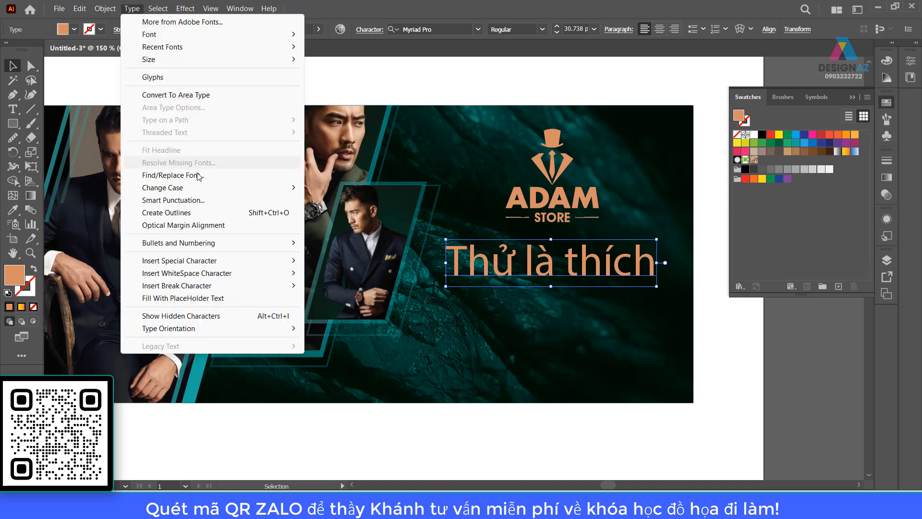
mouse_move(284, 188)
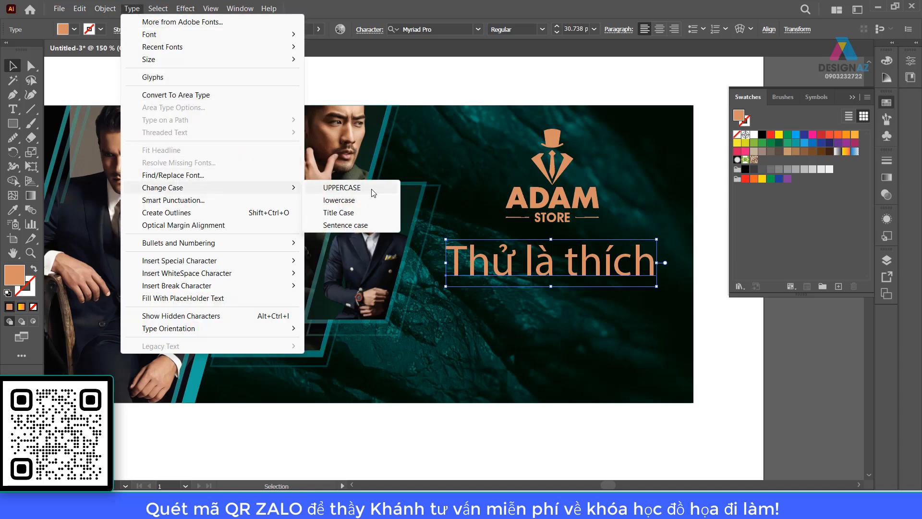
left_click(373, 193)
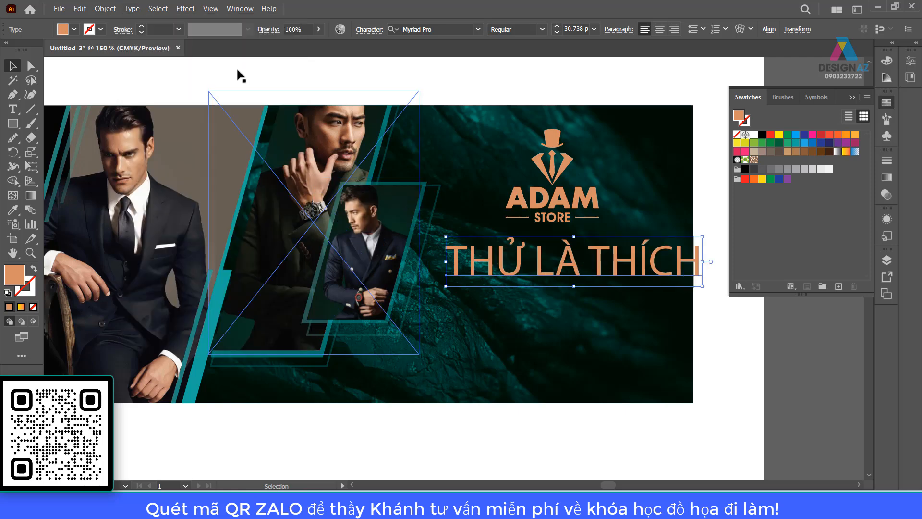
Try the slogan text in lowercase and switch it back to UPPERCASE
left_click(132, 9)
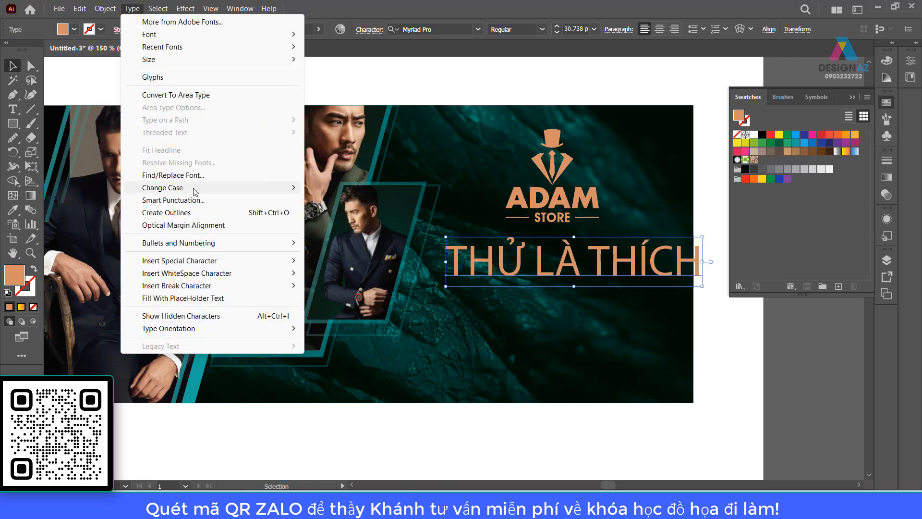
mouse_move(201, 192)
left_click(344, 201)
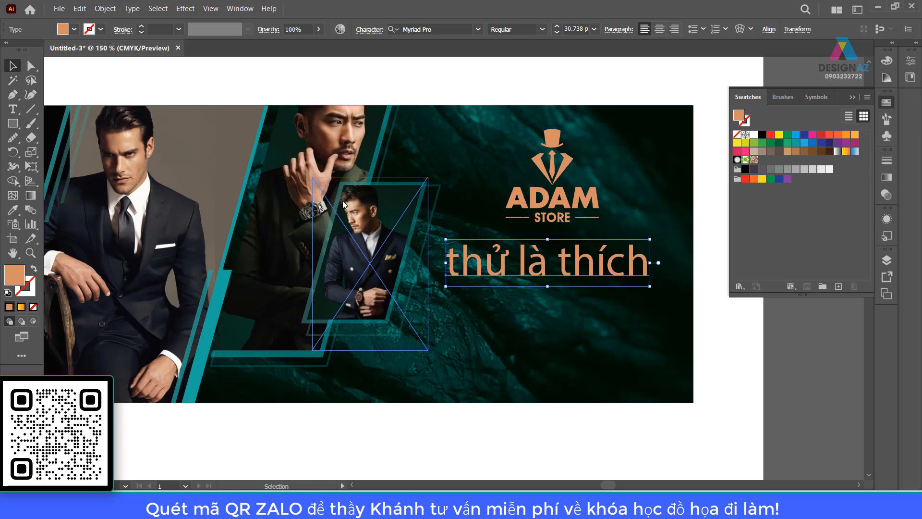
left_click(132, 8)
mouse_move(201, 188)
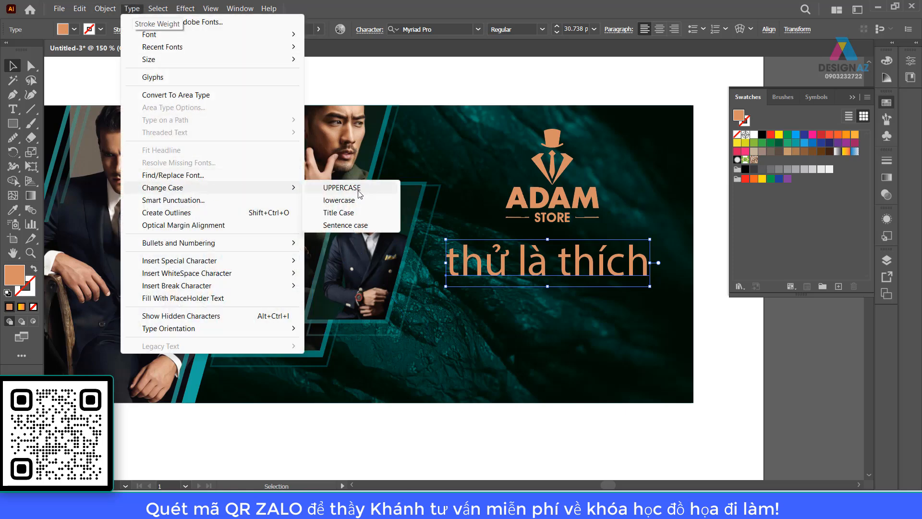
left_click(359, 192)
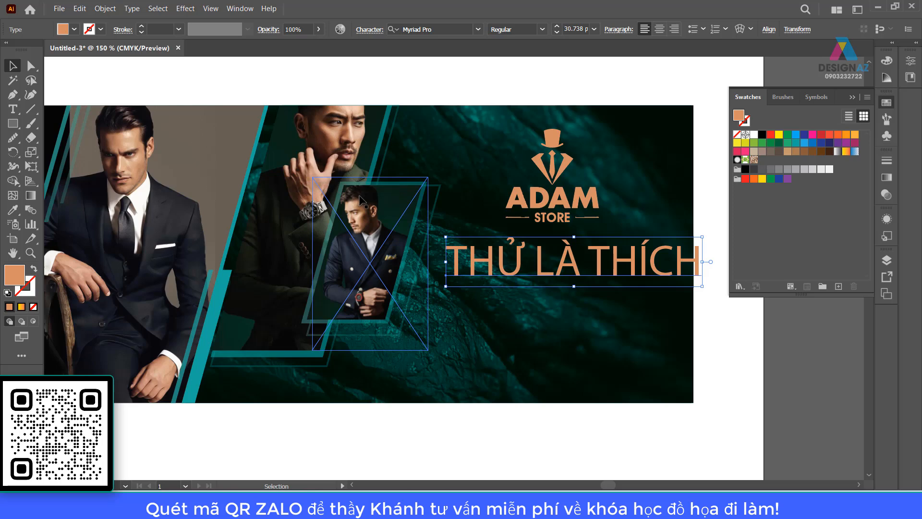
Open the list of font families for the selected slogan text
left_click(477, 29)
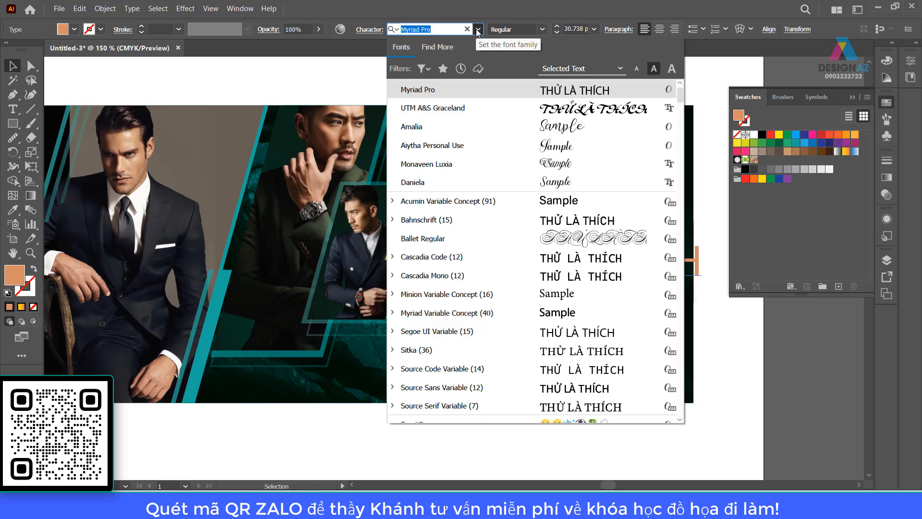
Switch to File Explorer and open the Fonts folder of "Bài 3 Thiết kế poster áo vests nam" within "Tư liệu học đồ họa" on drive D
left_click(779, 440)
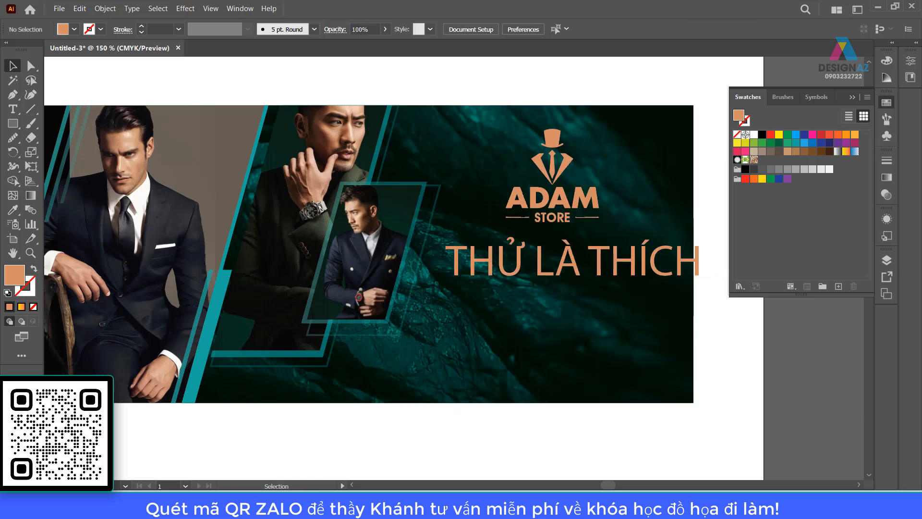
key("super+e")
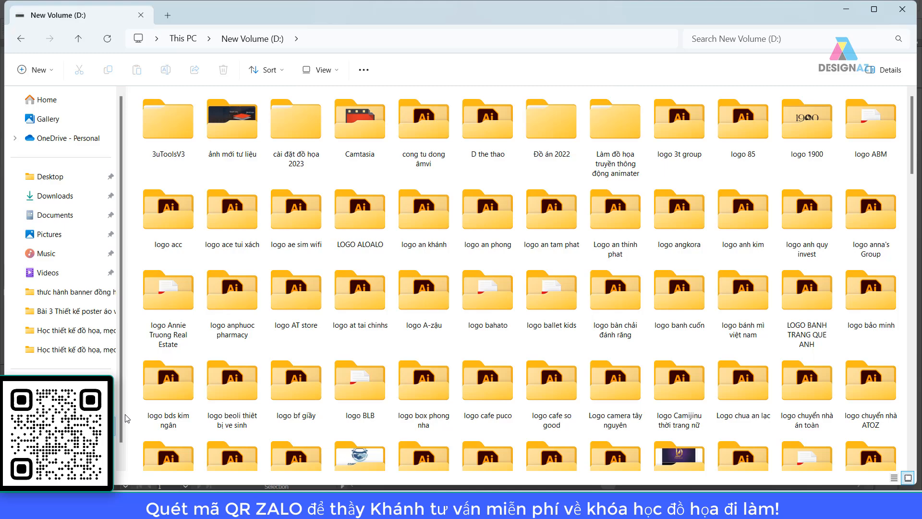
scroll(297, 313, "down", 15)
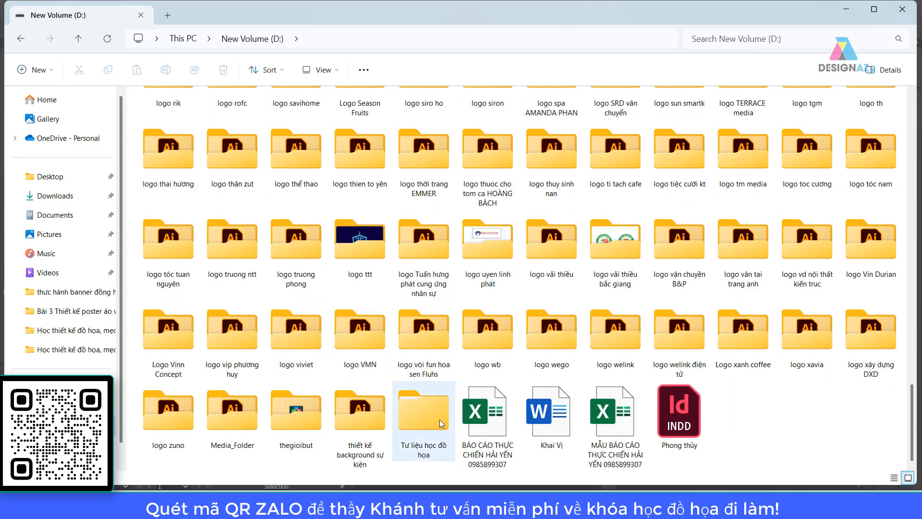
double_click(423, 417)
scroll(253, 180, "down", 3)
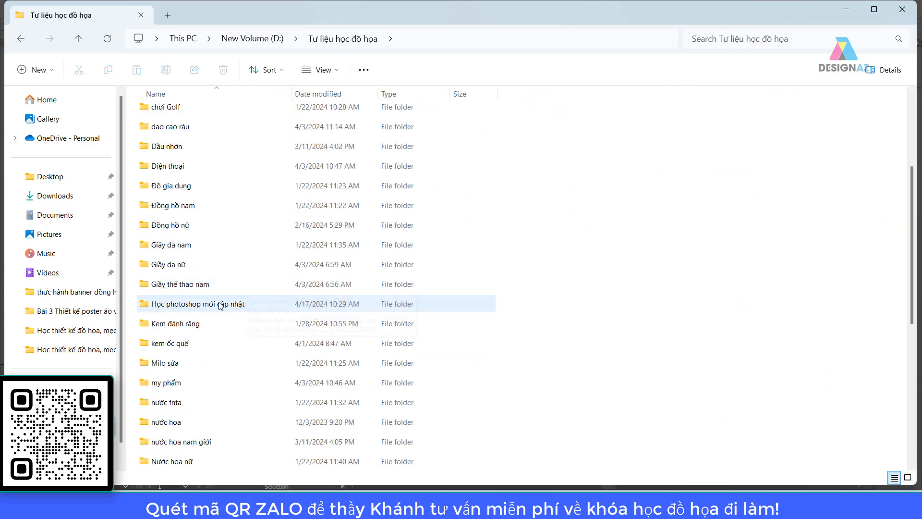
double_click(243, 301)
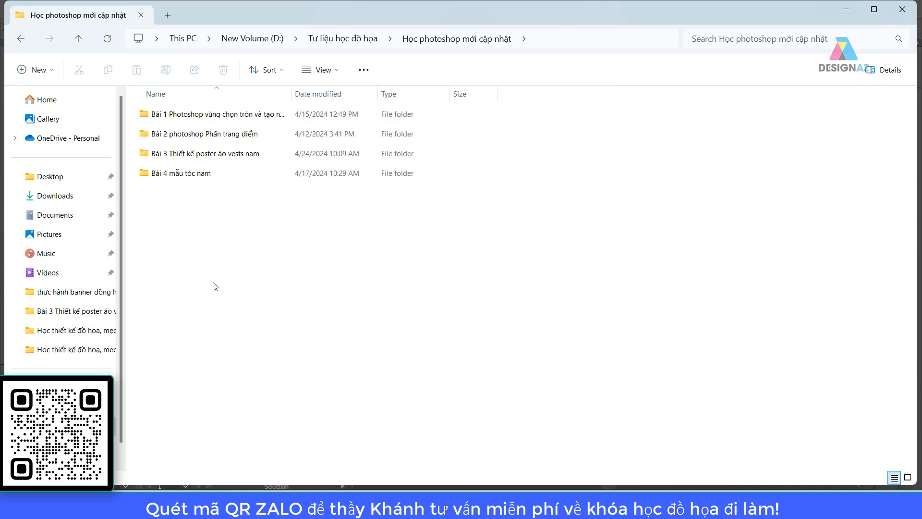
double_click(215, 154)
double_click(161, 120)
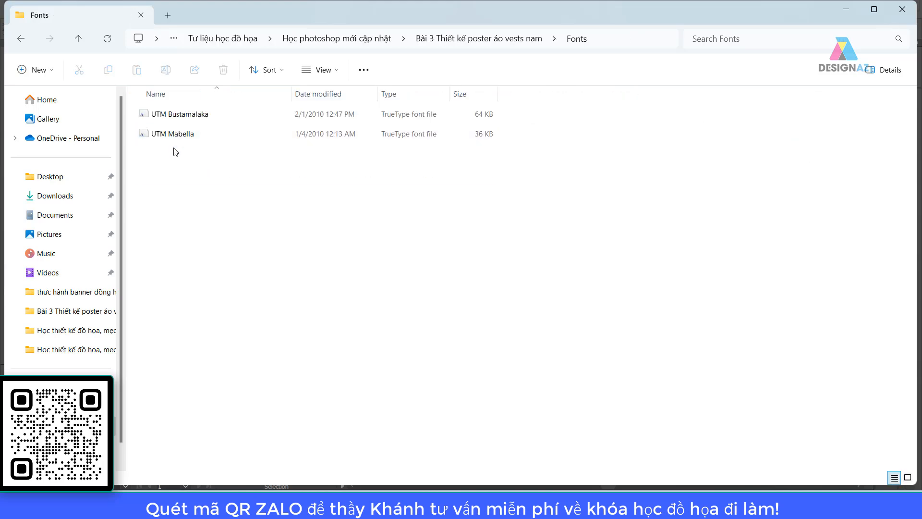
Preview the UTM Mabella font file and copy its name without renaming it
double_click(173, 133)
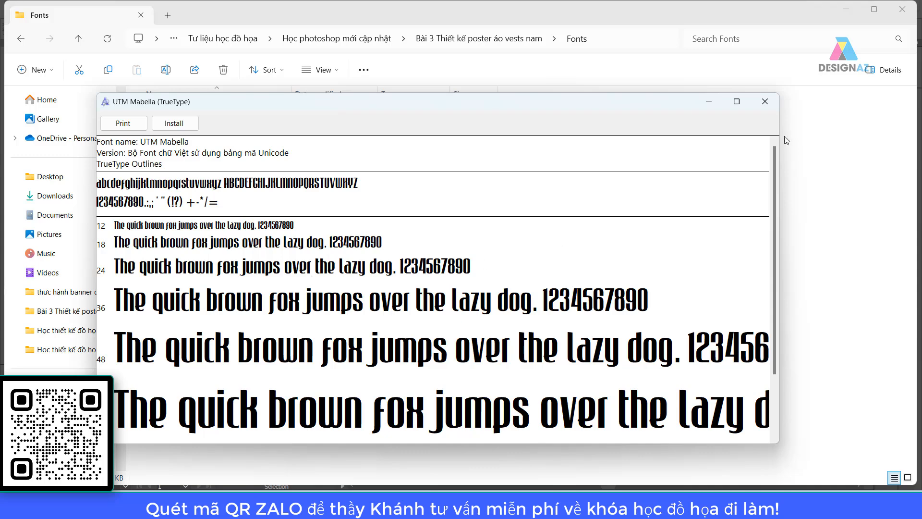
left_click(766, 99)
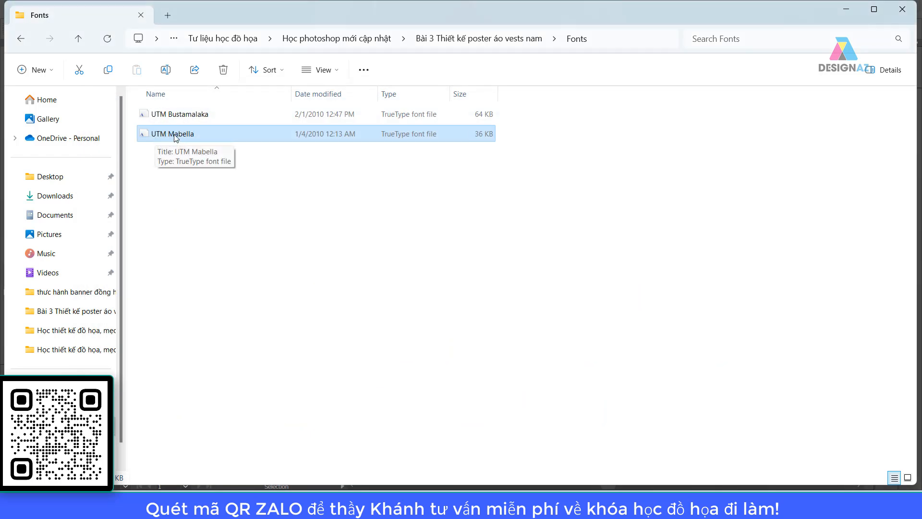
key("F2")
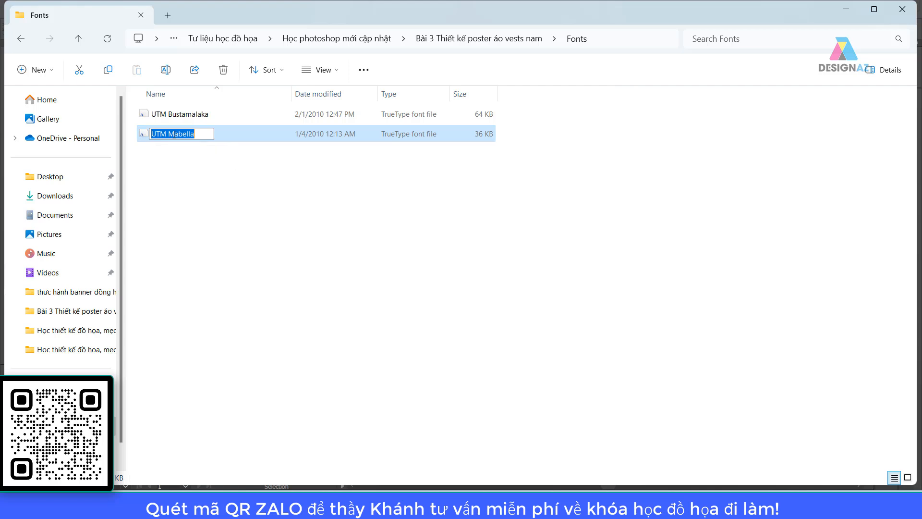
left_click(182, 182)
left_click(167, 135)
key("F2")
key("ctrl+c")
left_click(281, 231)
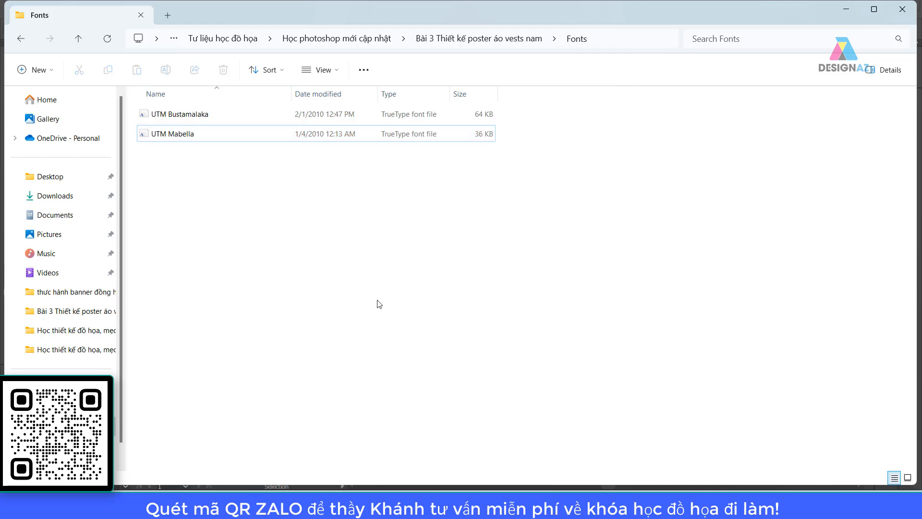
Switch back to Illustrator and set the font of the "THỬ LÀ THÍCH" headline to UTM Mabella
key("alt+Tab")
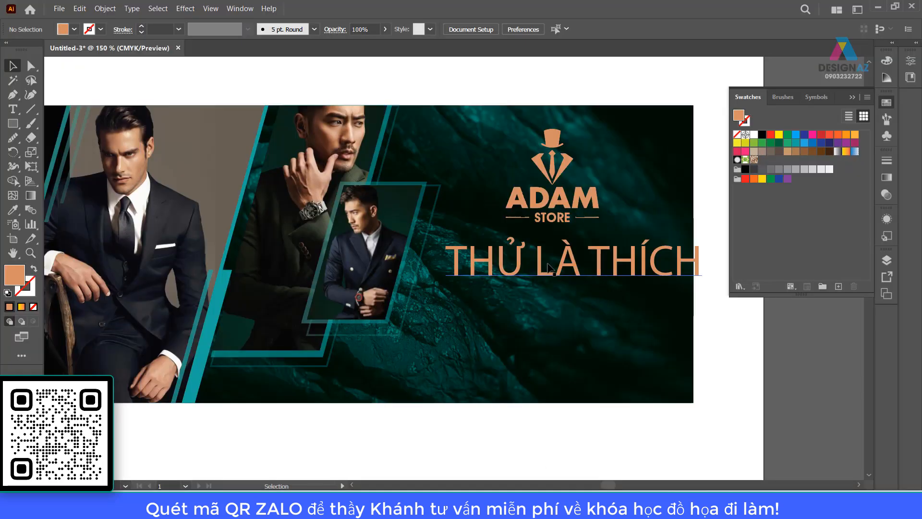
left_click(561, 273)
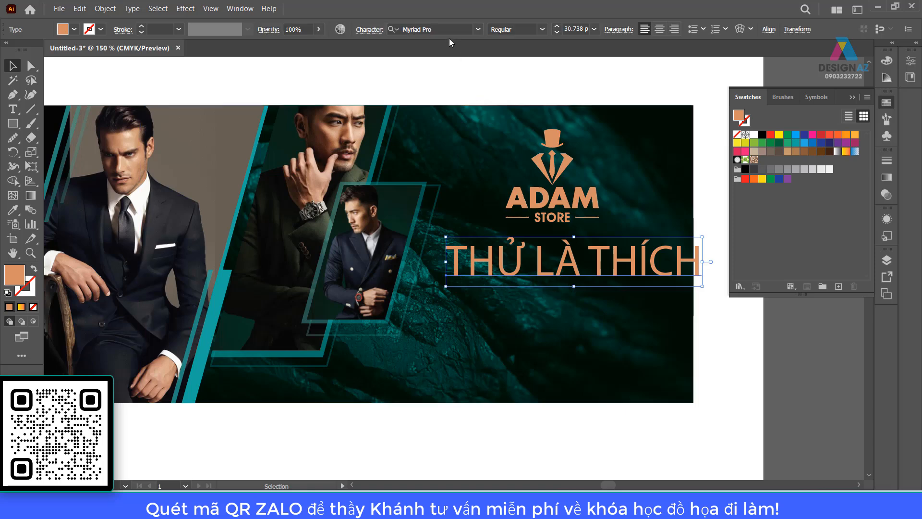
left_click(444, 28)
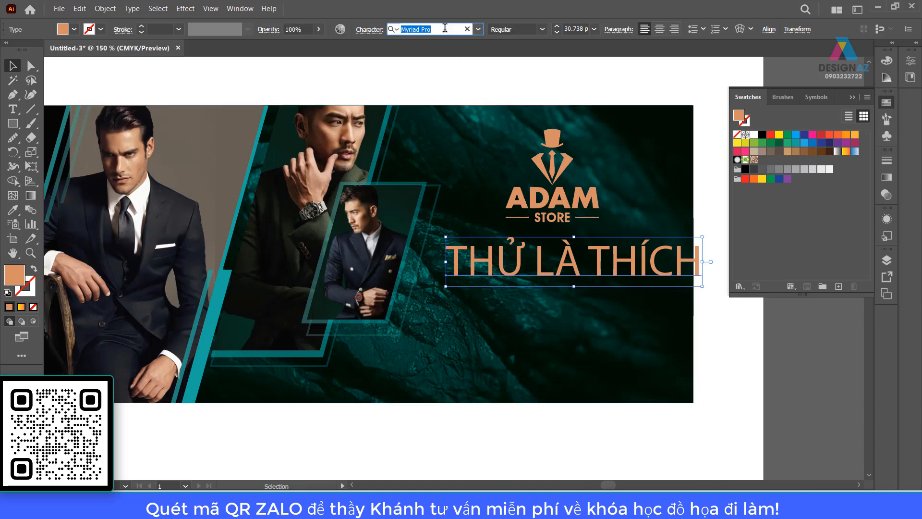
key("ctrl+v")
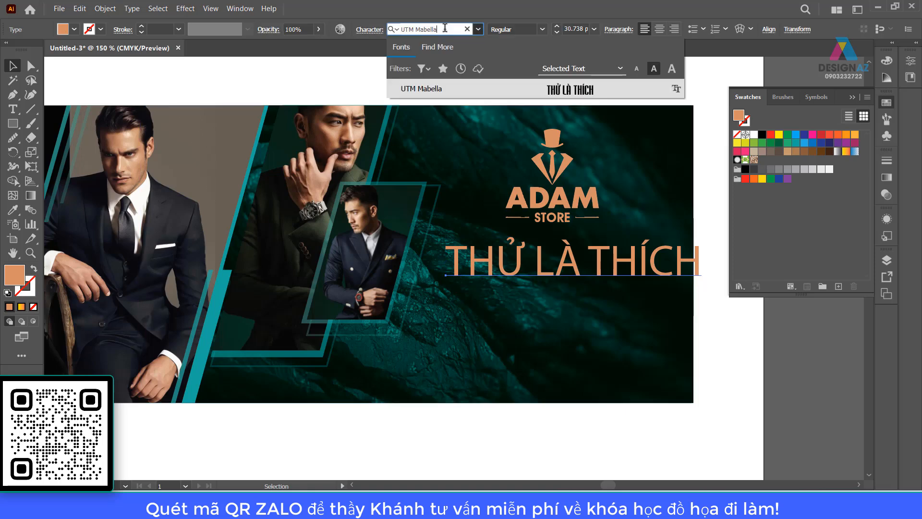
left_click(477, 89)
left_click(746, 392)
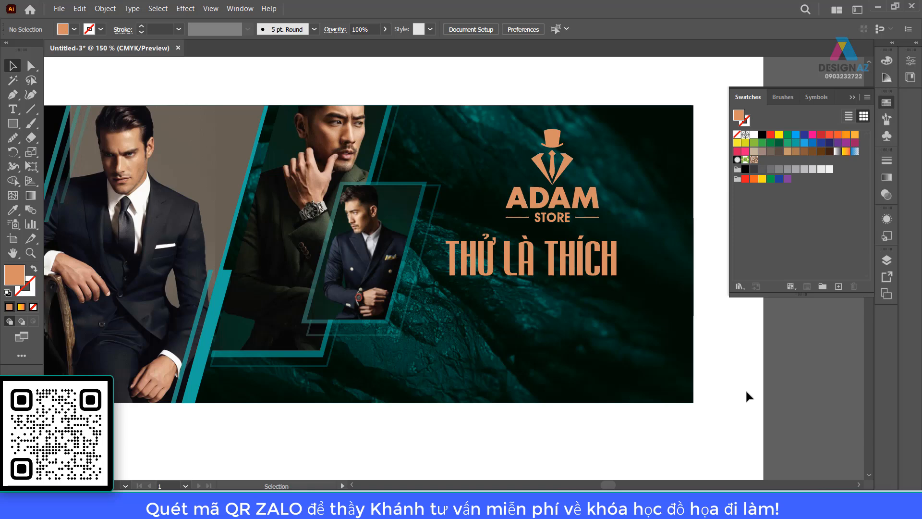
Scale the "THỬ LÀ THÍCH" headline up to about 37.35 pt and nudge it into place beneath the logo
left_click(614, 279)
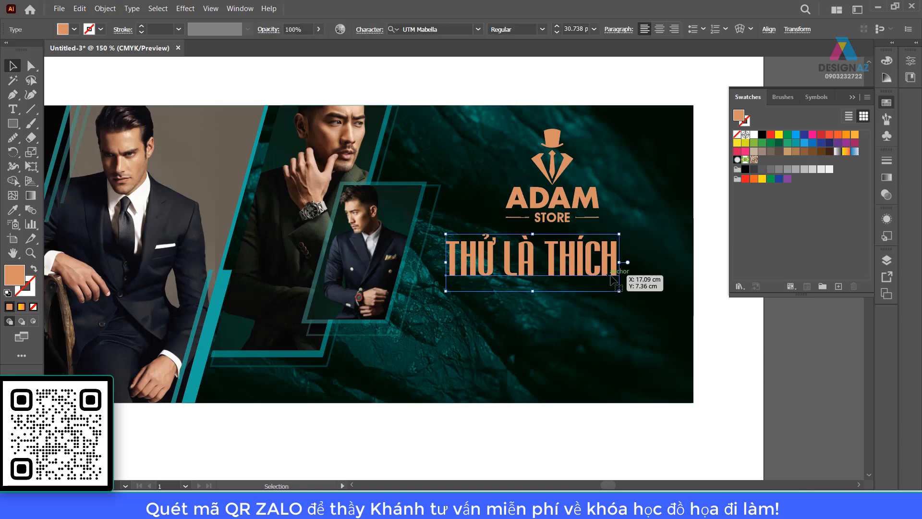
left_click_drag(619, 291, 654, 315)
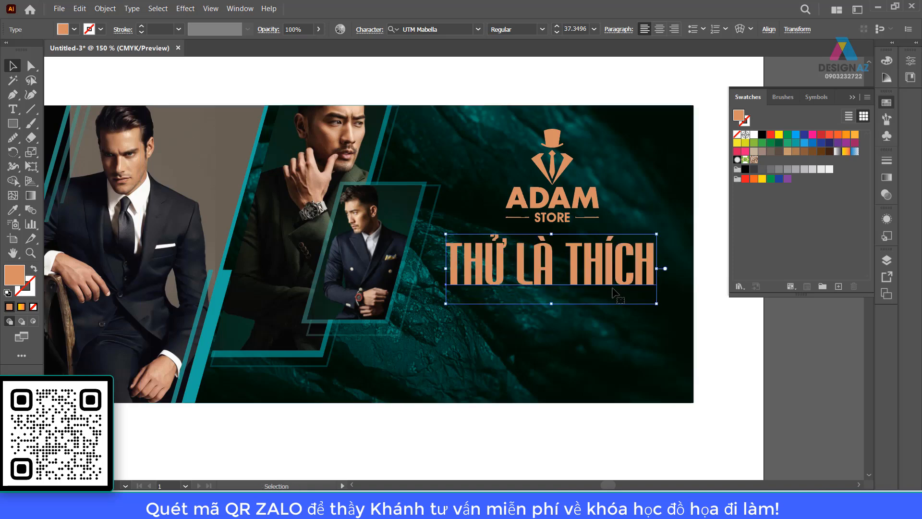
left_click_drag(598, 262, 597, 265)
left_click(722, 329)
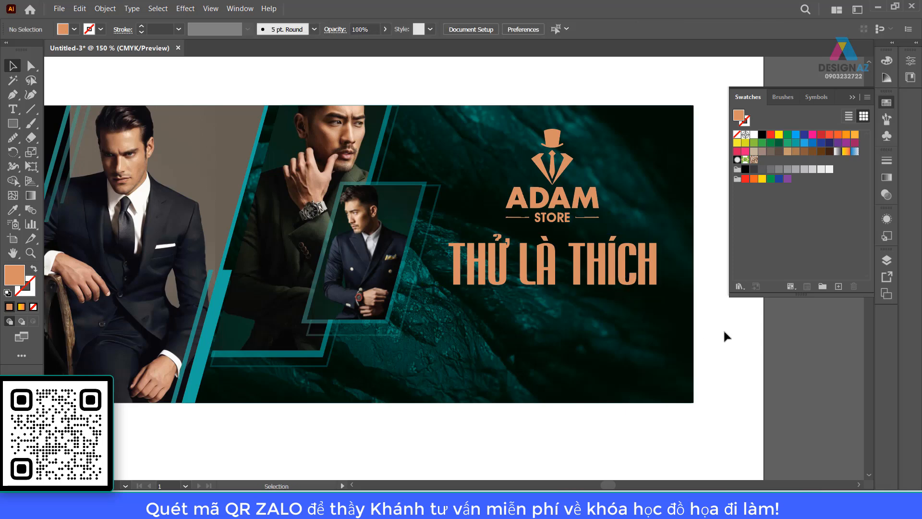
Tighten the word gaps before "LÀ" and before "THÍCH" in the headline, and scale the text to about 38.97 pt
double_click(521, 269)
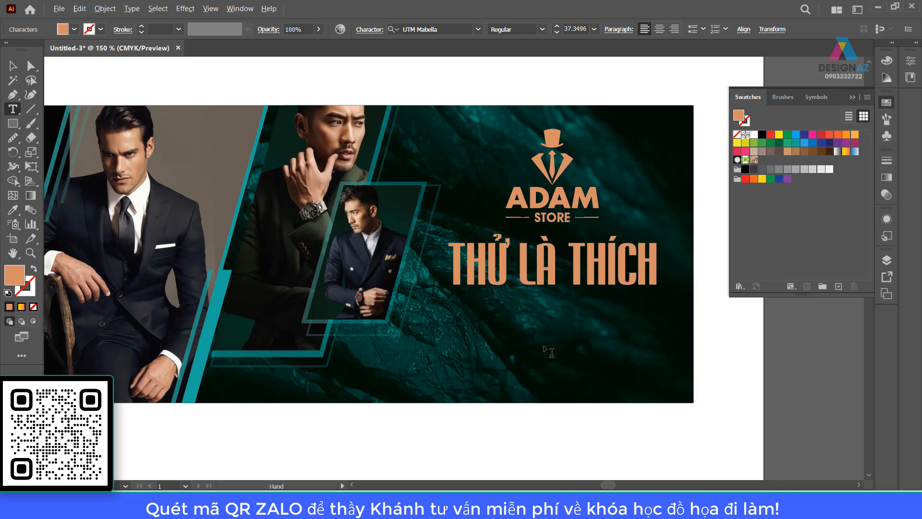
key("alt+Left")
key("alt+Left")
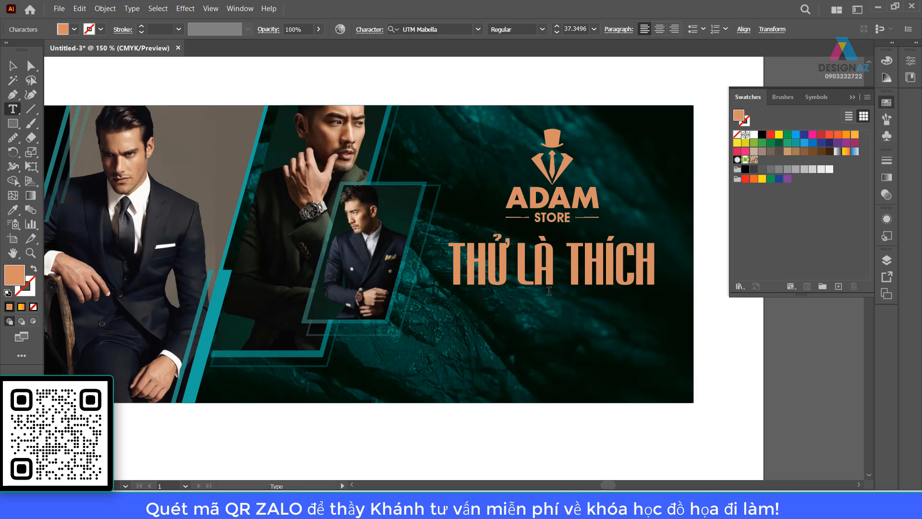
left_click(566, 263)
key("alt+Left")
key("alt+Left")
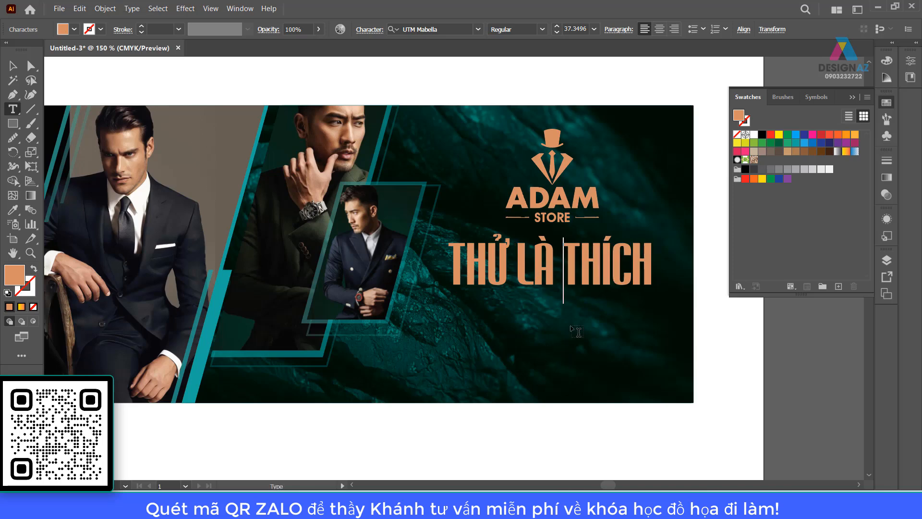
key("Escape")
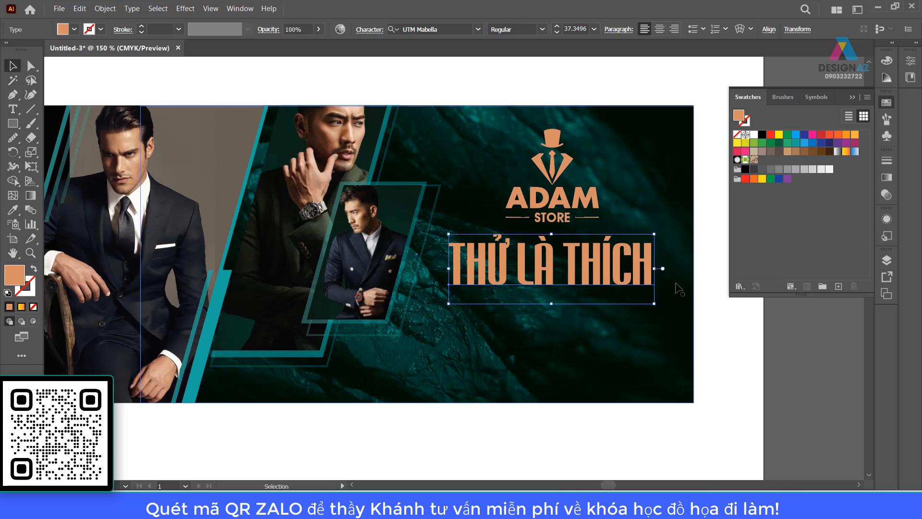
left_click_drag(655, 303, 662, 306)
left_click(737, 342)
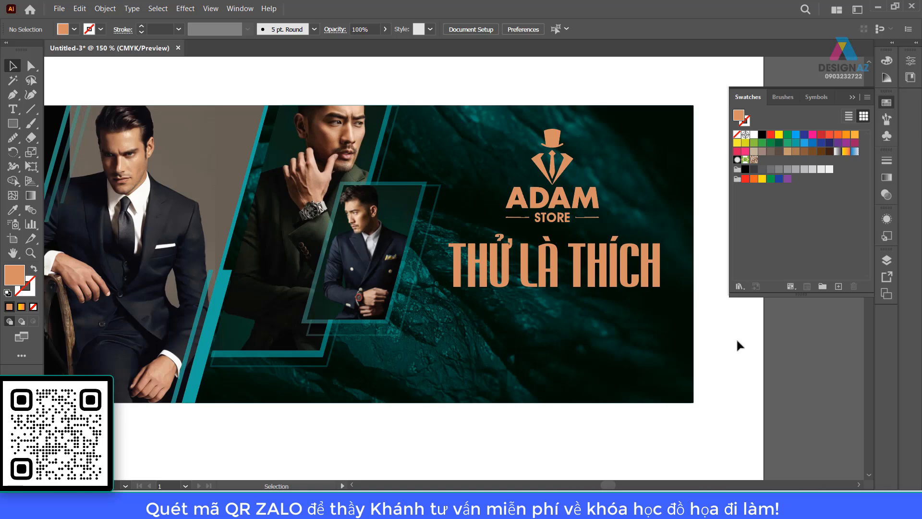
Recolour the "THỬ LÀ THÍCH" headline with the light peach fill FCC0A2
left_click(616, 258)
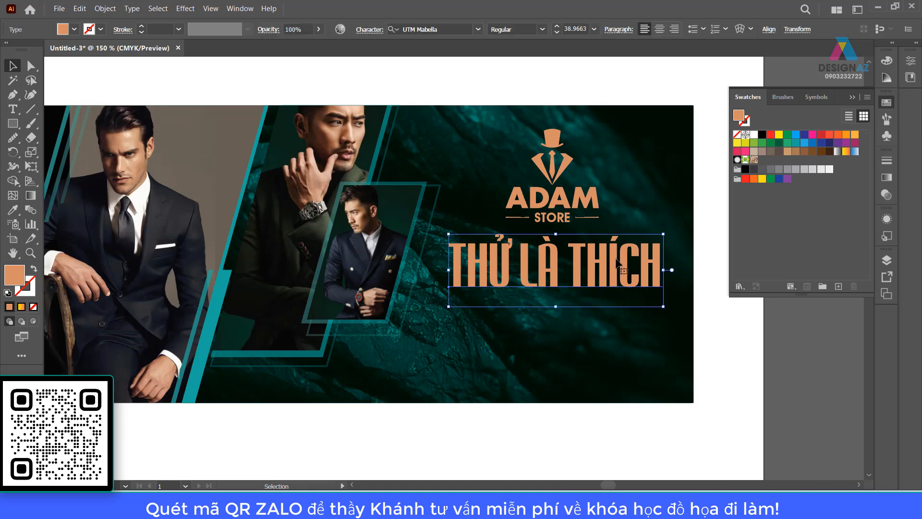
double_click(21, 274)
left_click_drag(576, 71, 553, 48)
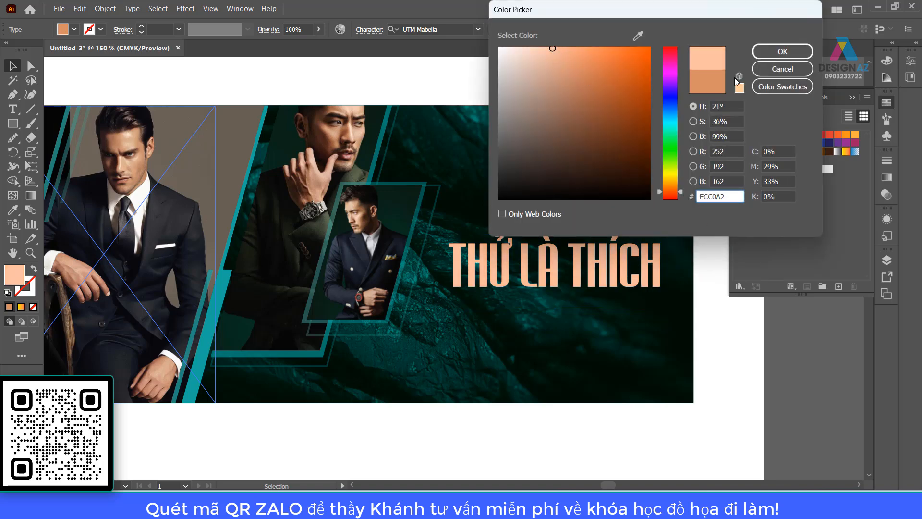
left_click(782, 52)
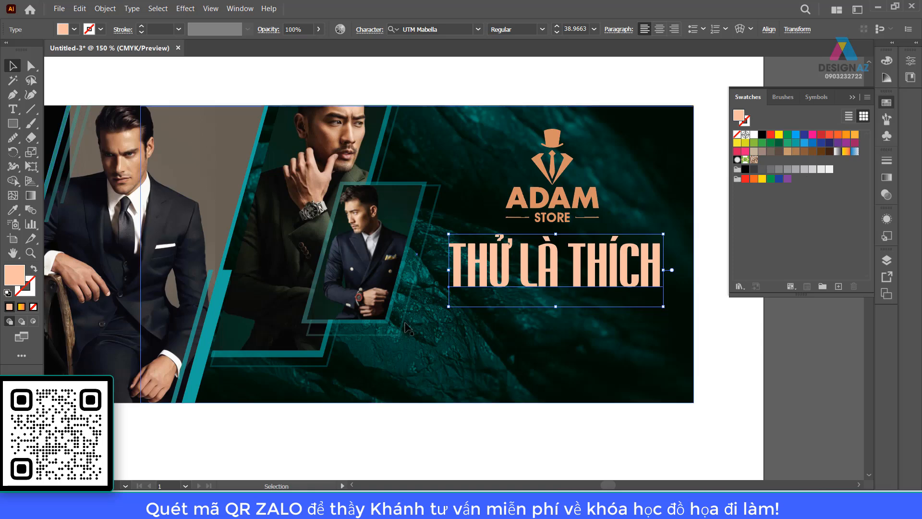
Change the headline's fill to the pale teal A3CACC after trying cyan 20% and magenta 30%
double_click(13, 281)
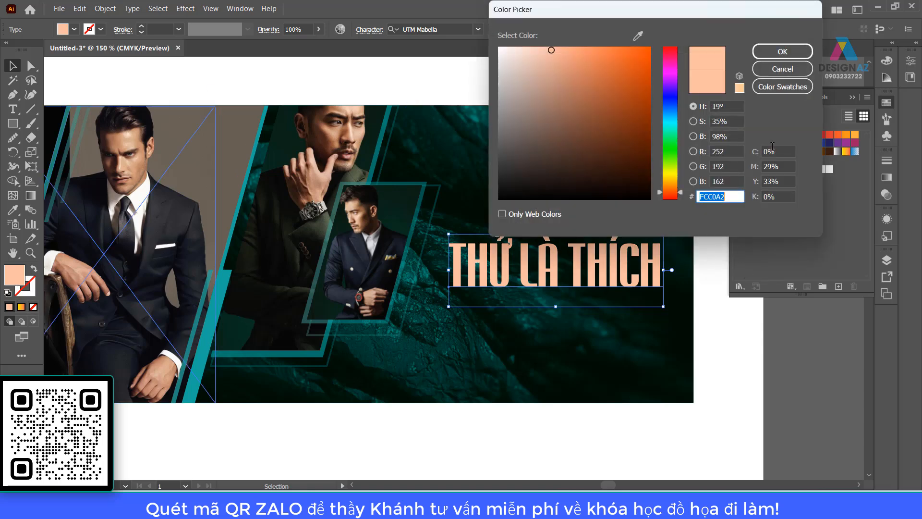
left_click(772, 150)
type("20")
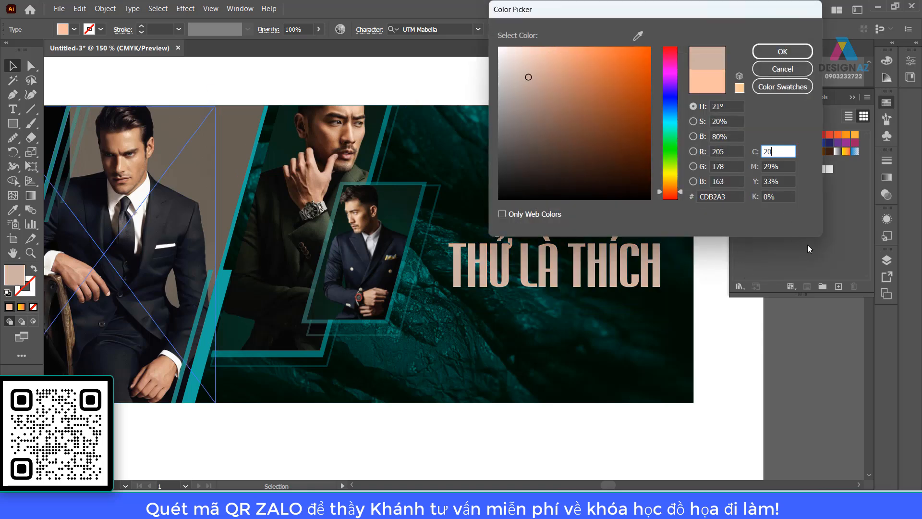
left_click(782, 166)
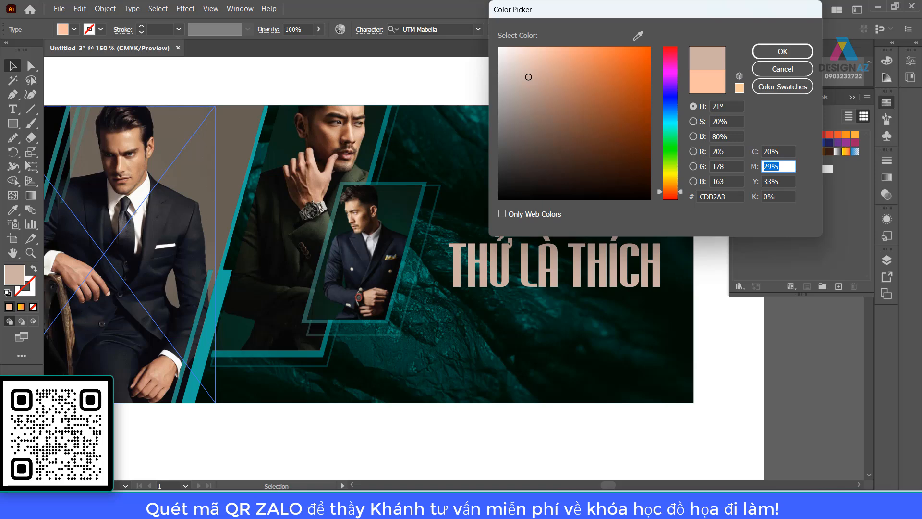
type("30")
left_click(673, 124)
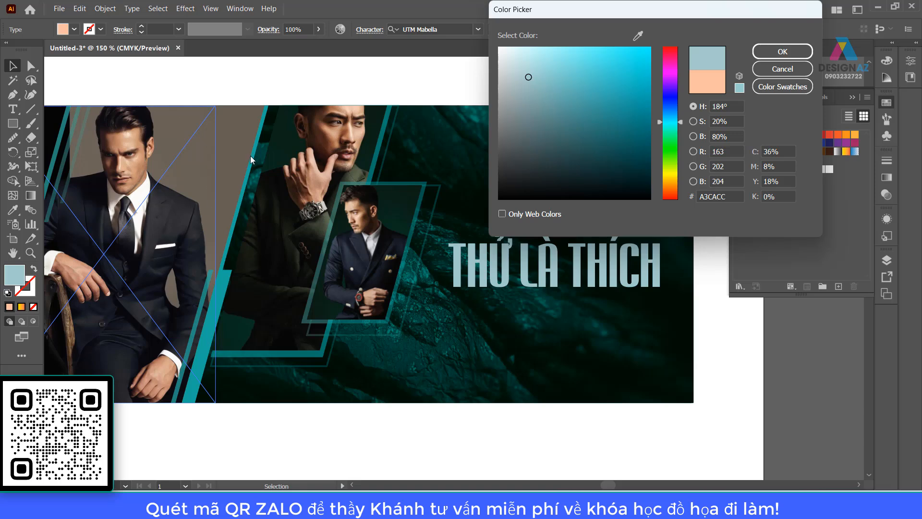
left_click(782, 51)
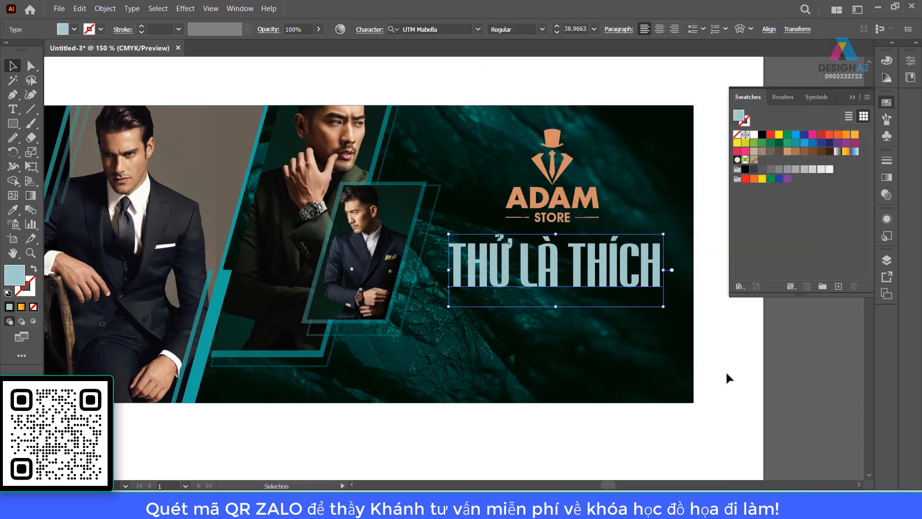
left_click(722, 369)
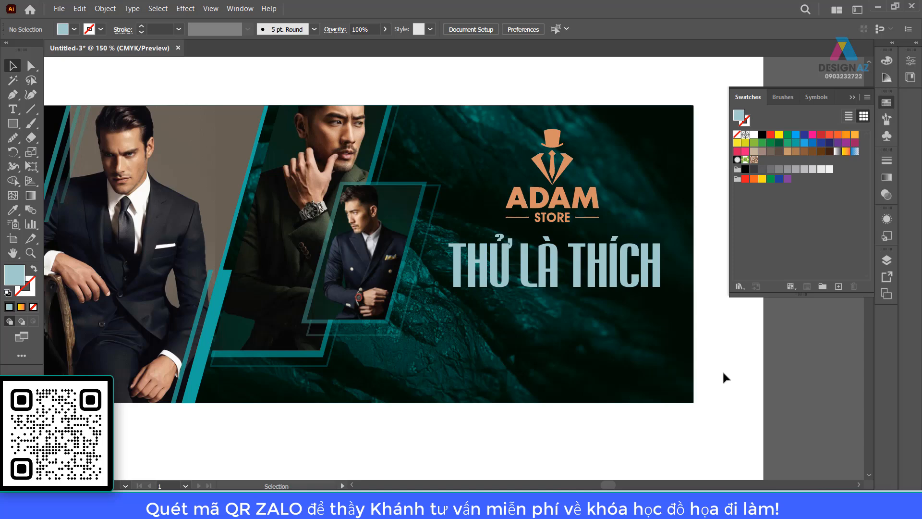
Copy "Mặc là mê" from the Word document and place it in Illustrator as a new text line below the headline
left_click(601, 288)
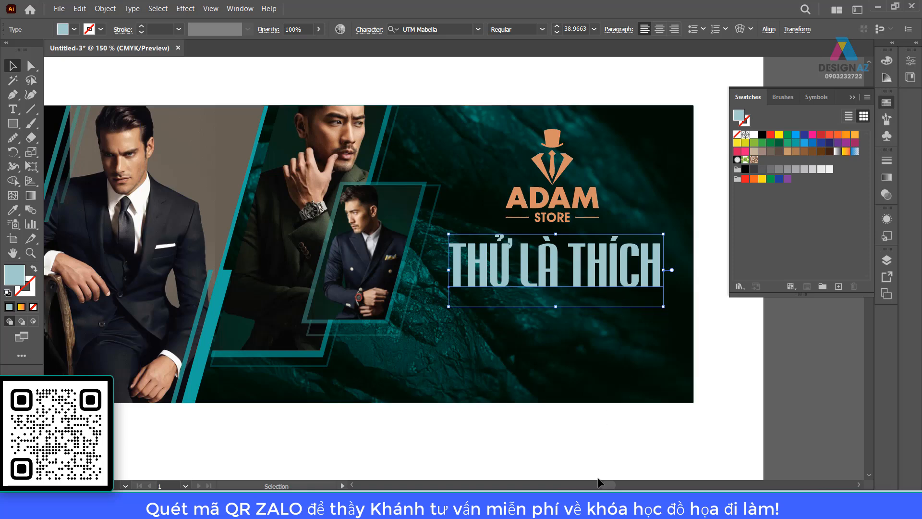
left_click(532, 504)
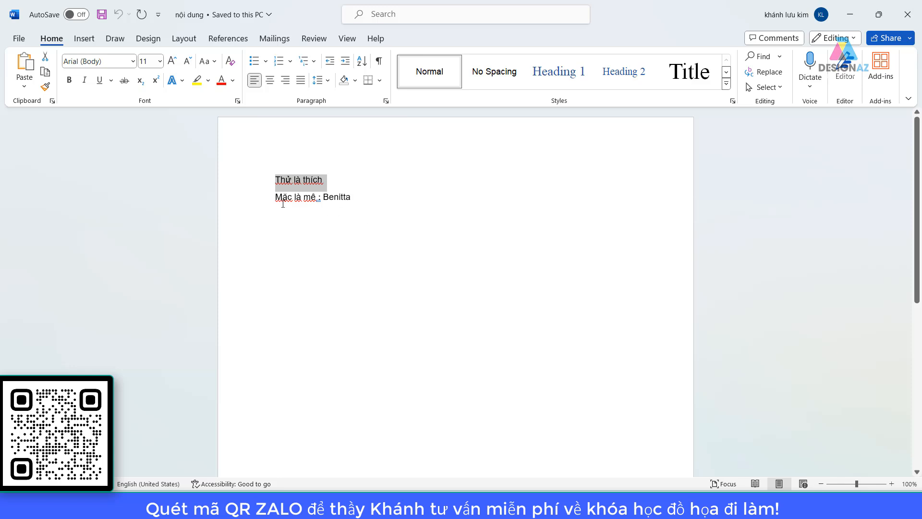
left_click_drag(275, 197, 313, 198)
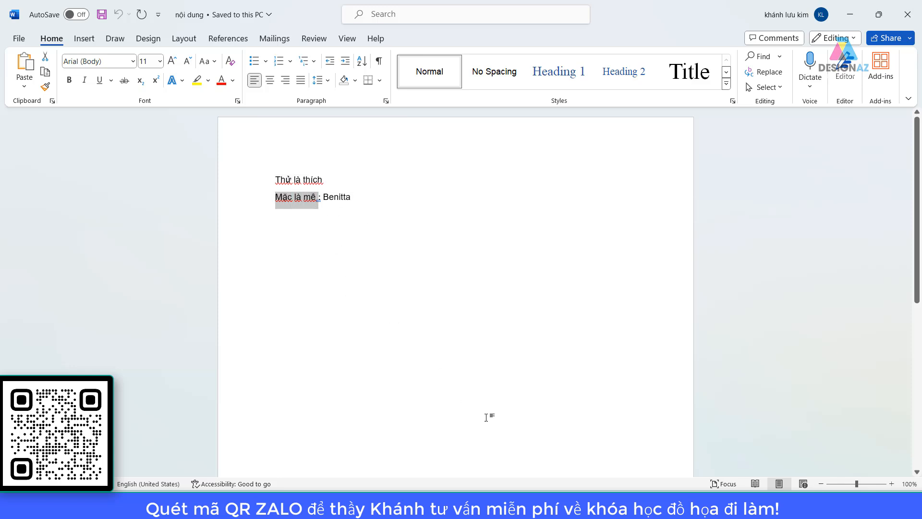
key("alt+Tab")
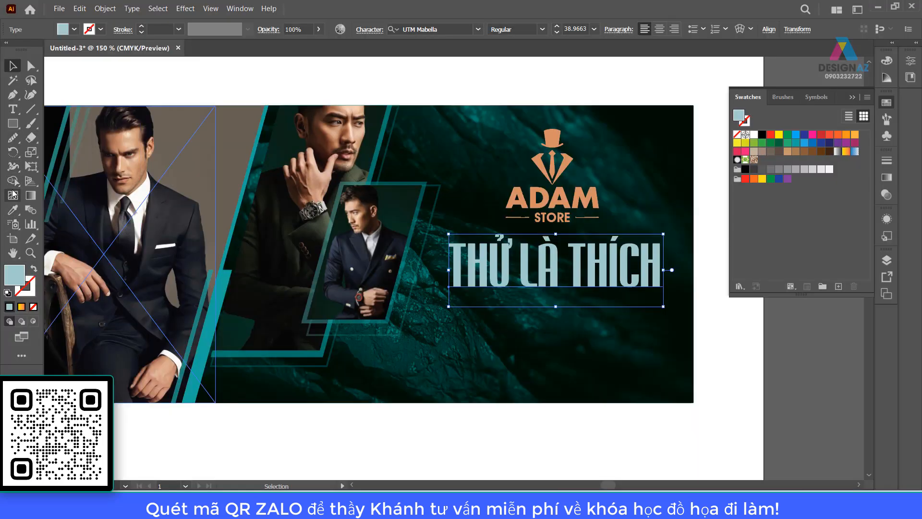
left_click(13, 109)
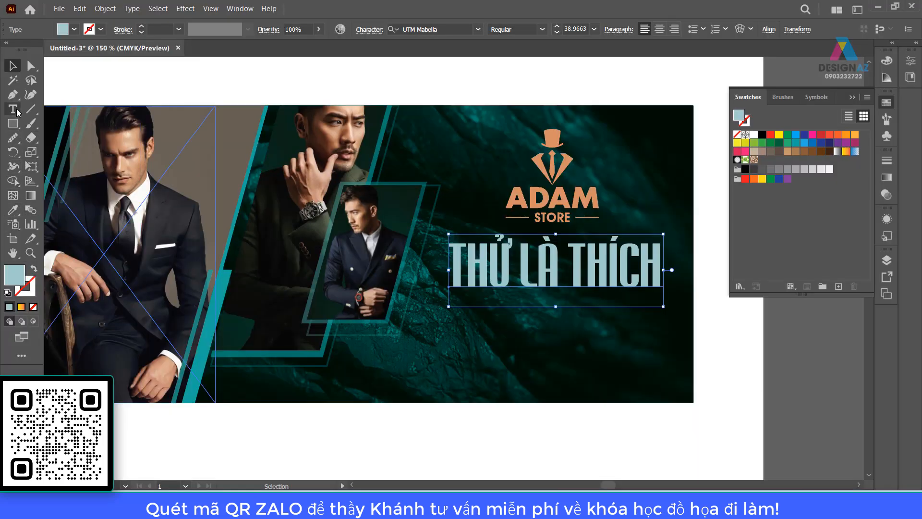
left_click(492, 346)
type("Mặc là mê")
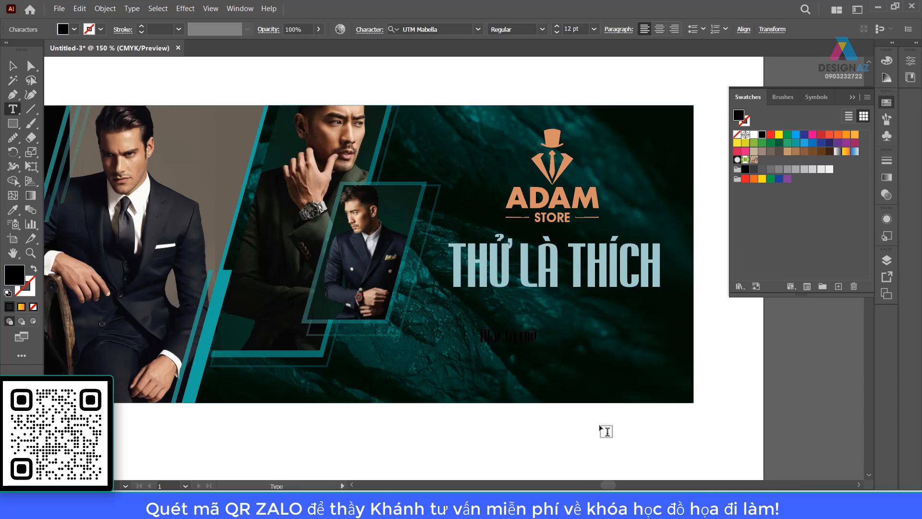
key("Escape")
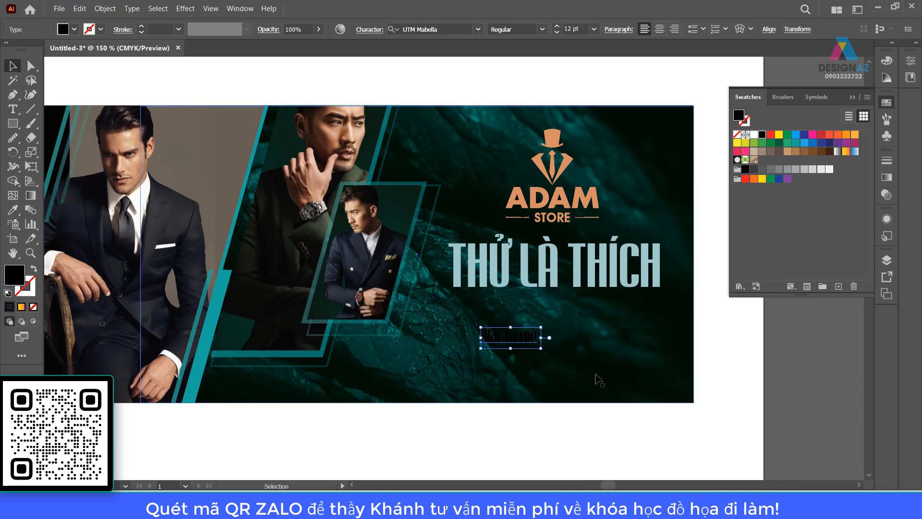
Match the "Mặc là mê" text's fill to the logo's orange, scale it to about 27.23 pt and place it below the headline
key("i")
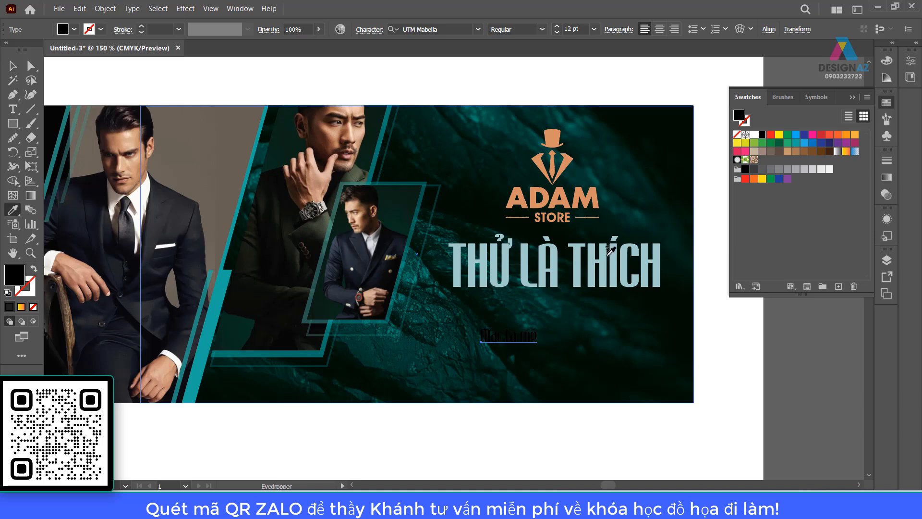
left_click(567, 205)
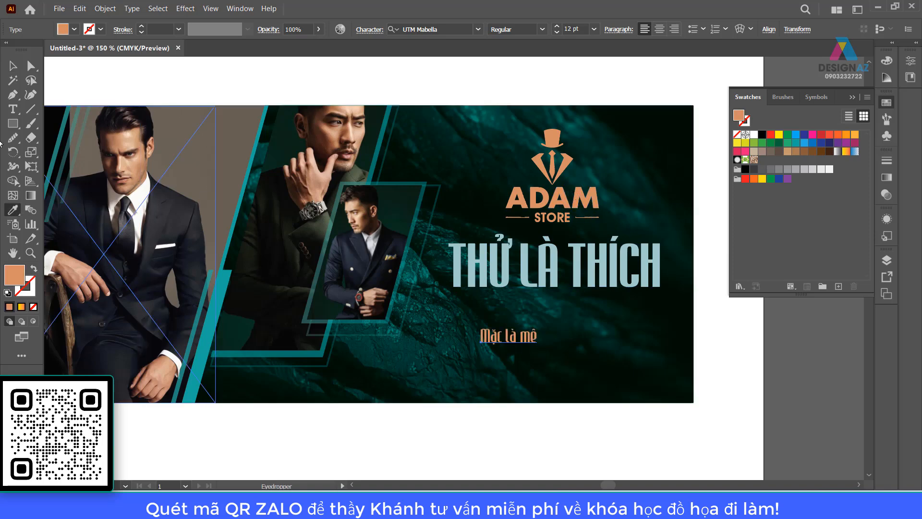
left_click(12, 66)
left_click_drag(541, 325, 617, 296)
left_click_drag(573, 317, 578, 327)
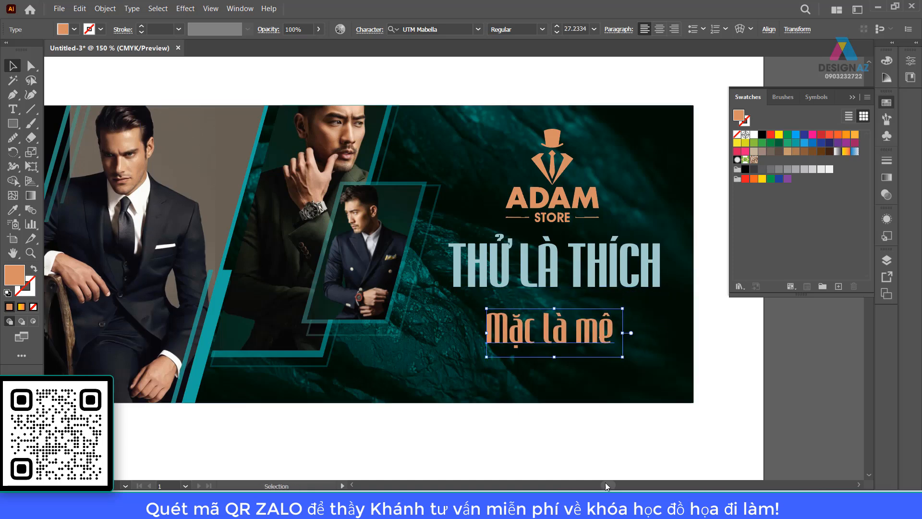
Copy the font name Benitta from the Word document and apply that font to the "Mặc là mê" text in Illustrator
mouse_move(607, 509)
left_click(608, 427)
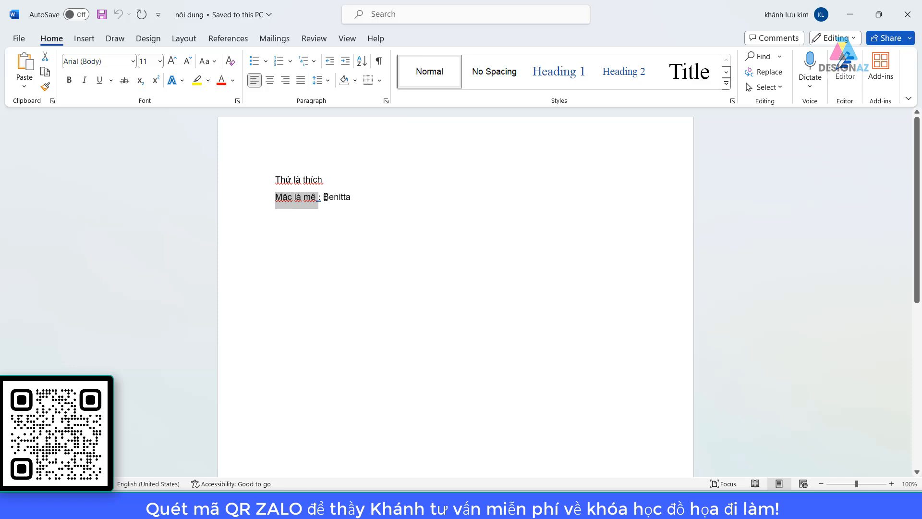
left_click_drag(325, 196, 352, 198)
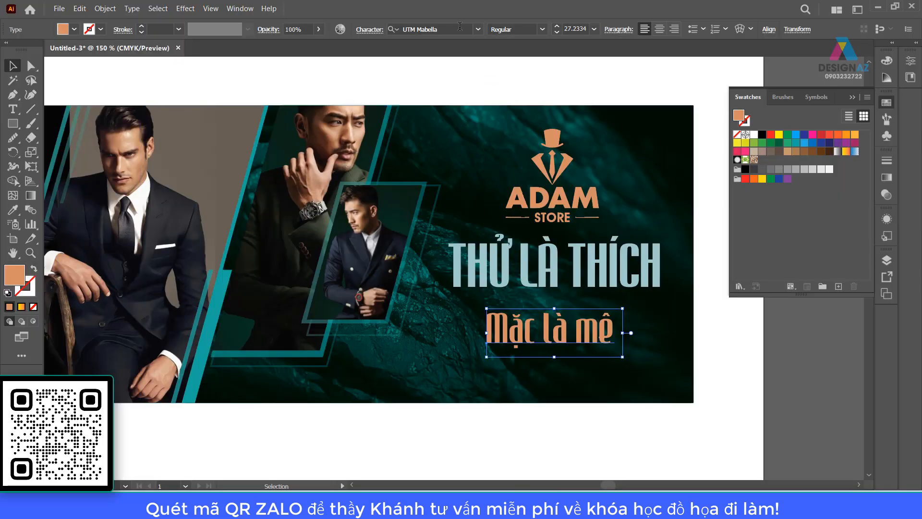
left_click(442, 28)
type("Benitta")
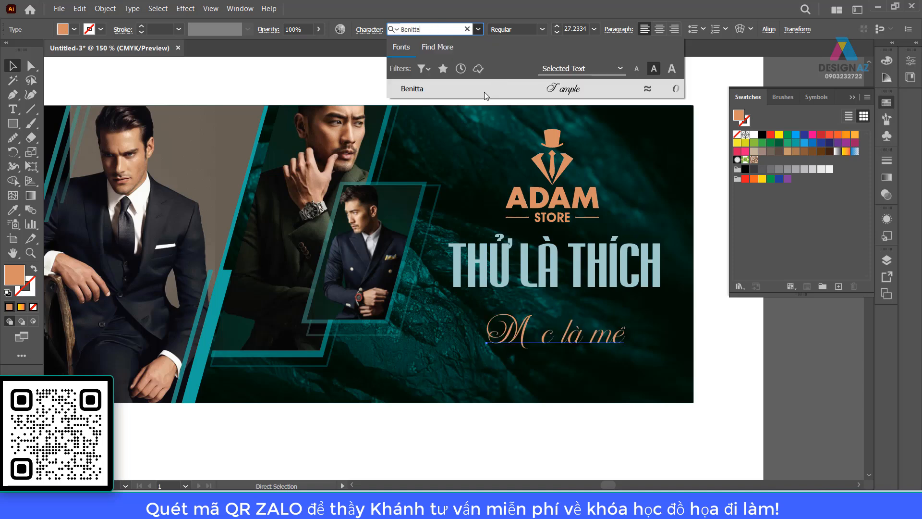
left_click(484, 91)
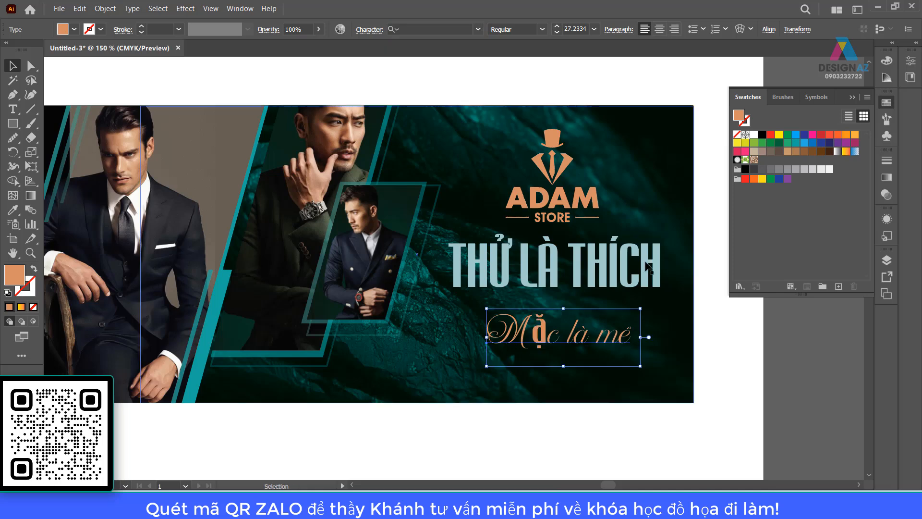
left_click(705, 356)
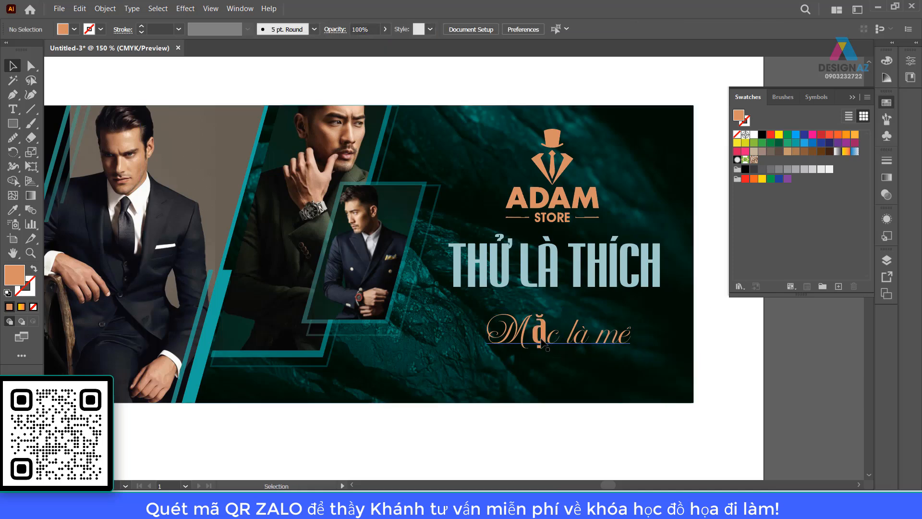
Replace the accented "ặ" in the script line with a plain Benitta "a" so the first word reads "Mac"
key("t")
left_click_drag(533, 330, 541, 330)
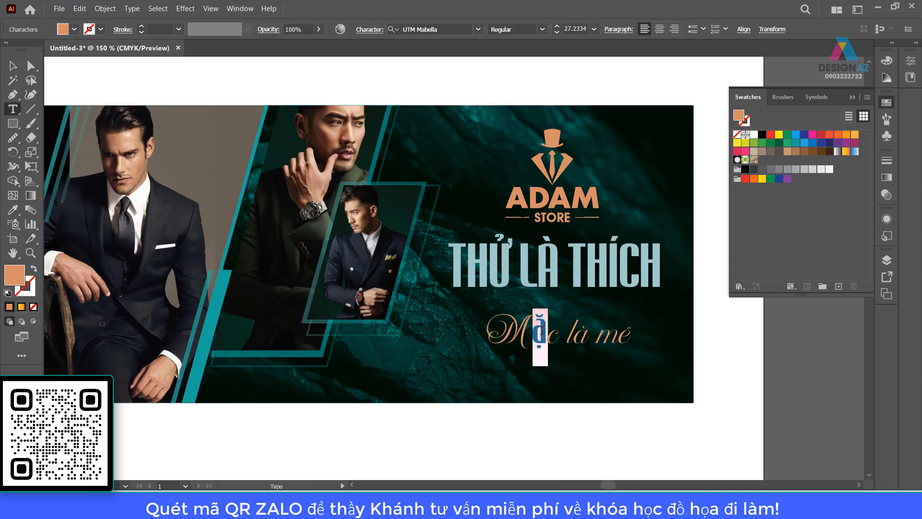
key("BackSpace")
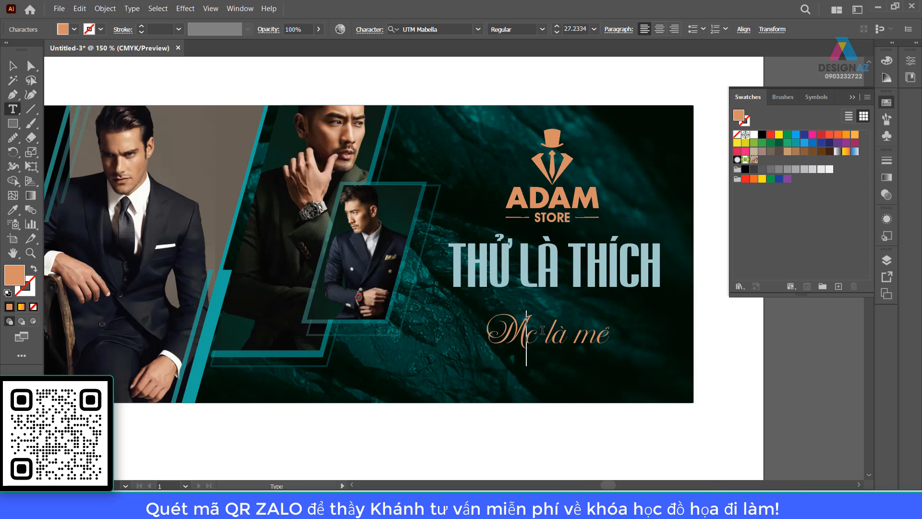
key("BackSpace")
type("Ma")
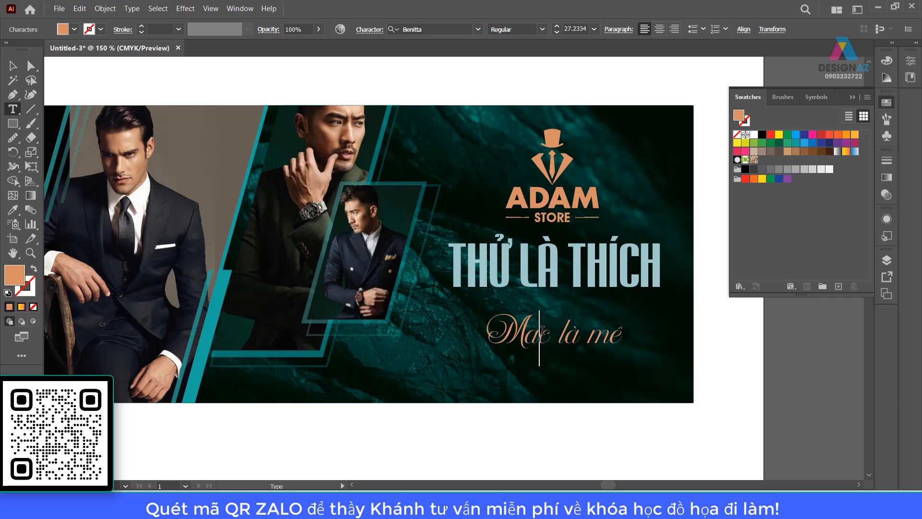
left_click(13, 66)
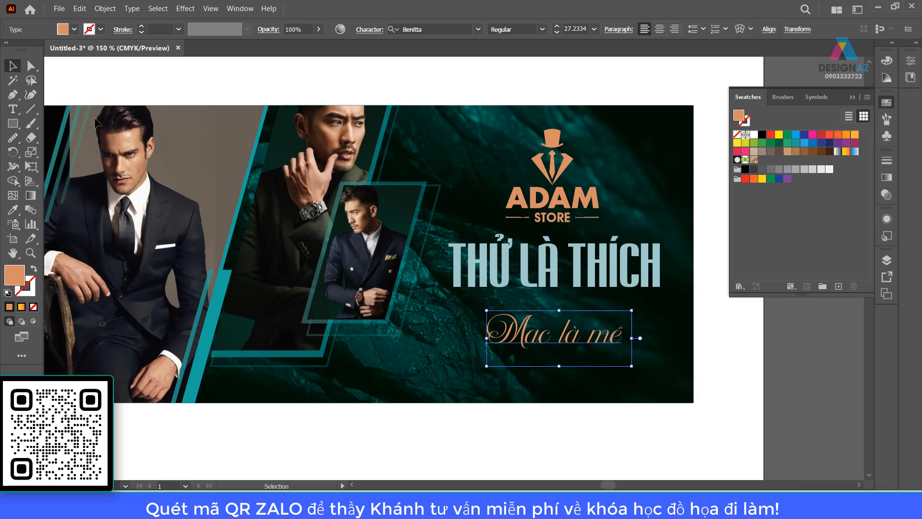
Scale the "Mac là mê" script line to about 32.61 pt and move it up close beneath the headline
left_click_drag(632, 310, 660, 299)
mouse_move(616, 328)
left_mouse_down()
mouse_move(608, 336)
mouse_move(604, 316)
left_mouse_up()
left_click(728, 379)
key("ctrl+equal")
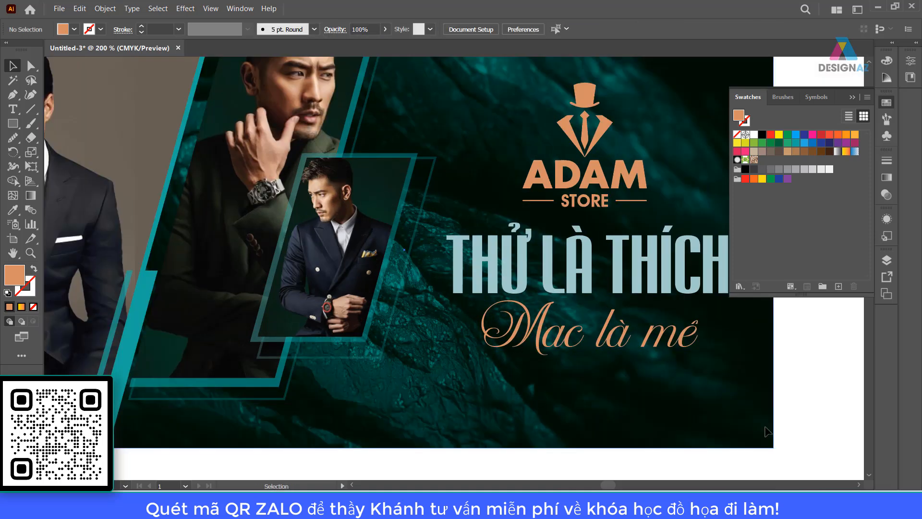
left_click_drag(659, 431, 457, 415)
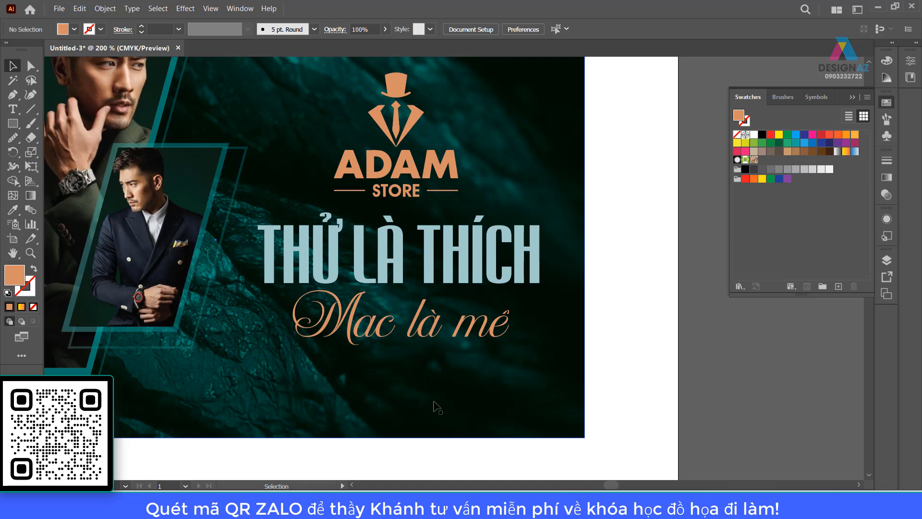
Swap the "M" of "Mac" for its swash stylistic alternate (salt) from the glyph alternates for the current selection
left_click(354, 327)
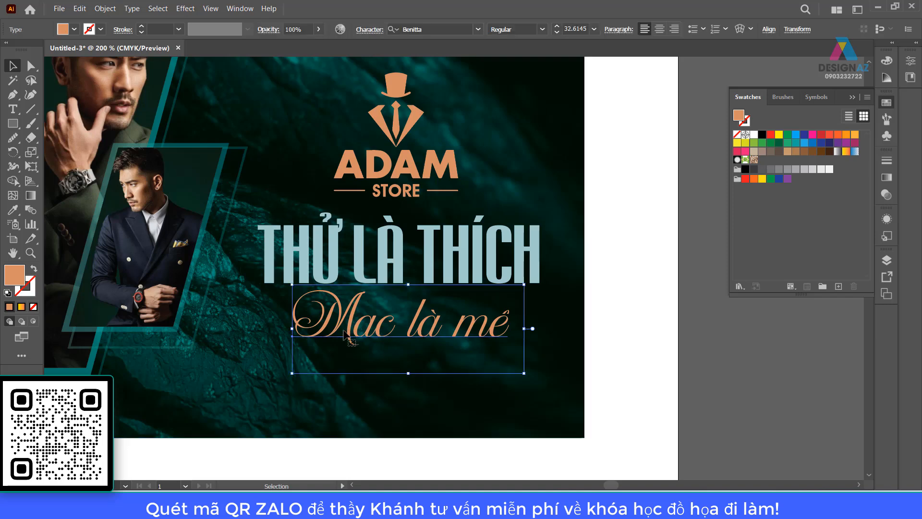
double_click(353, 334)
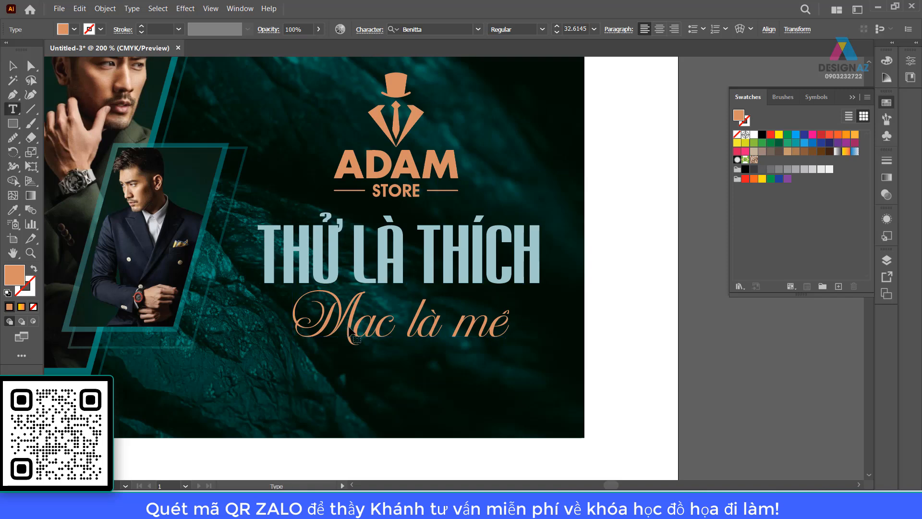
left_click_drag(354, 329, 311, 322)
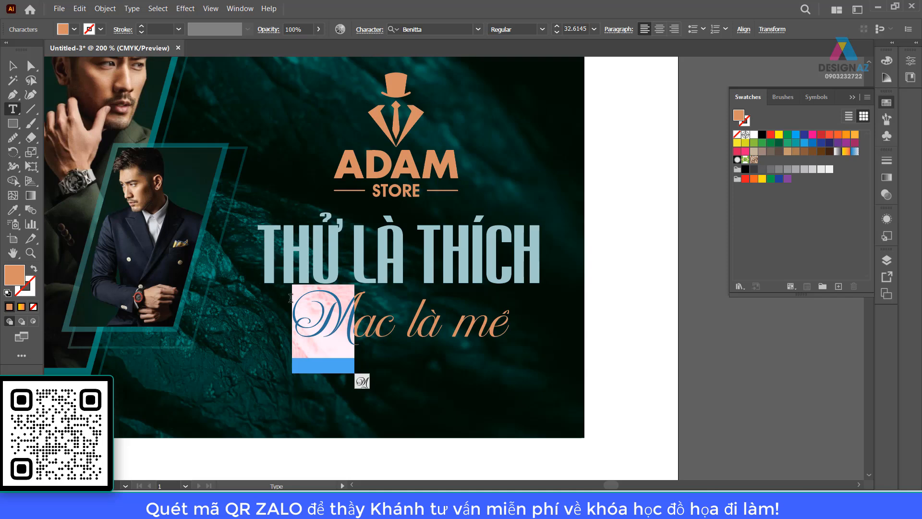
left_click(132, 9)
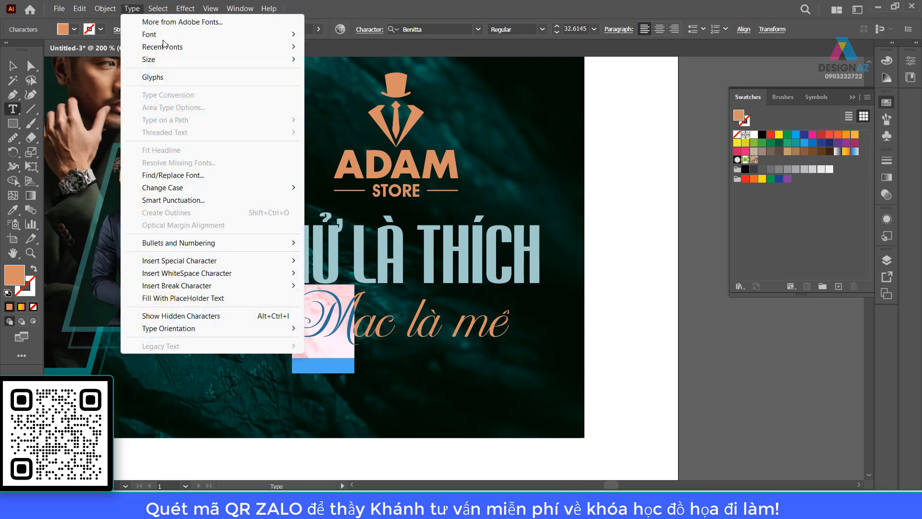
left_click(181, 80)
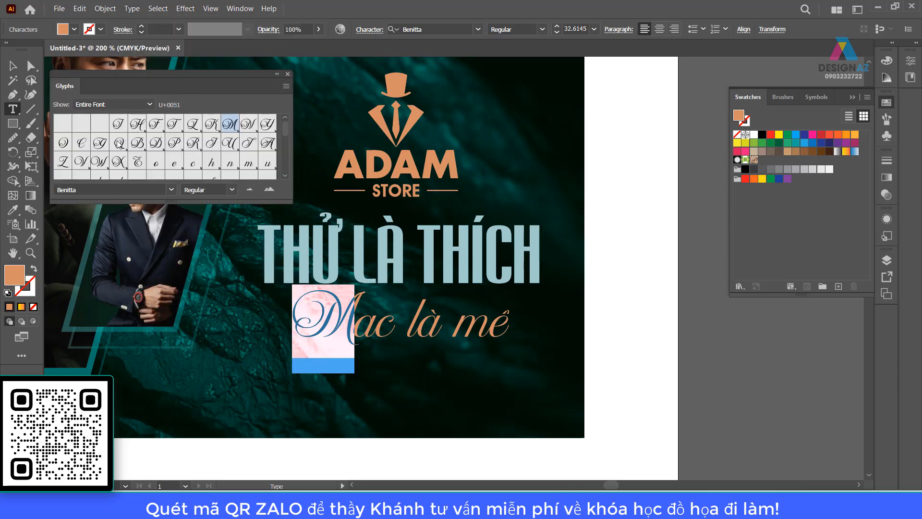
left_click(148, 104)
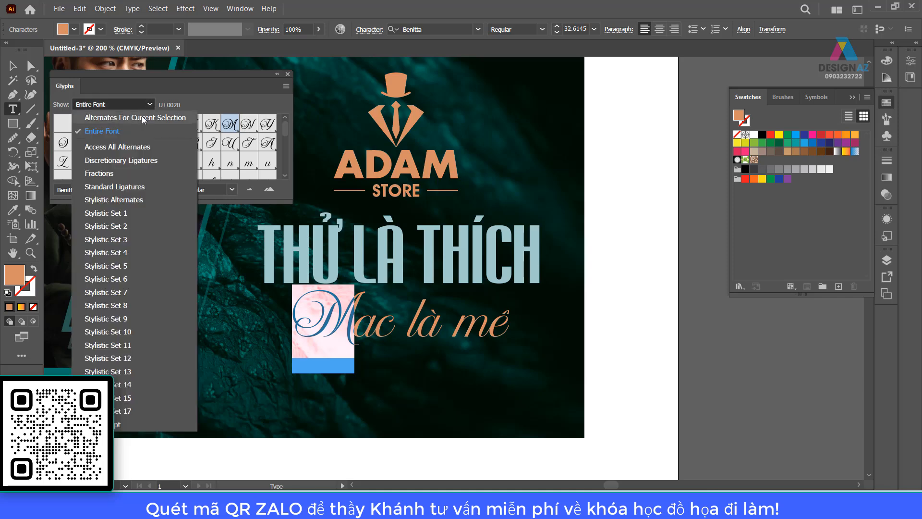
left_click(143, 118)
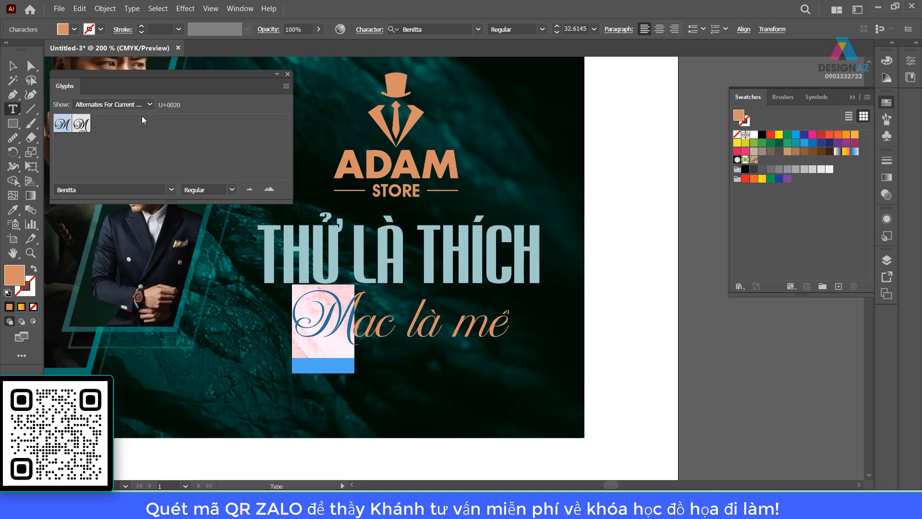
double_click(82, 125)
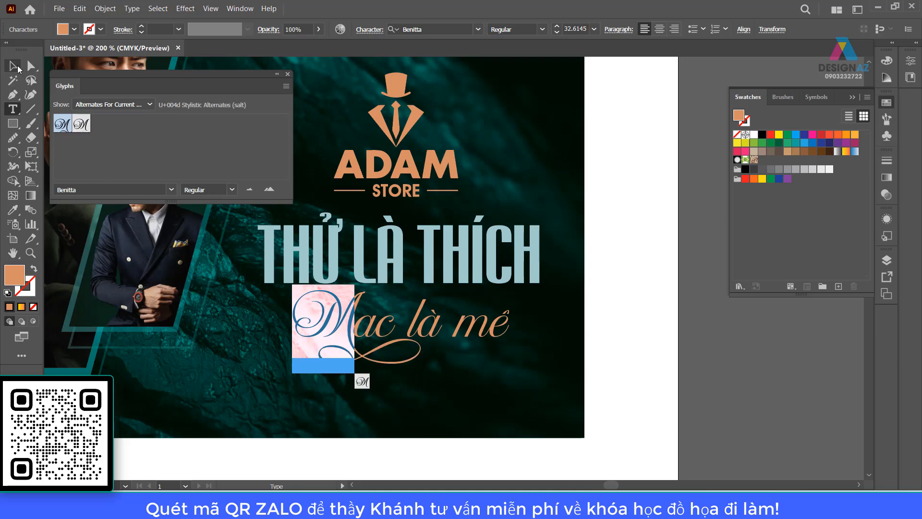
left_click(13, 66)
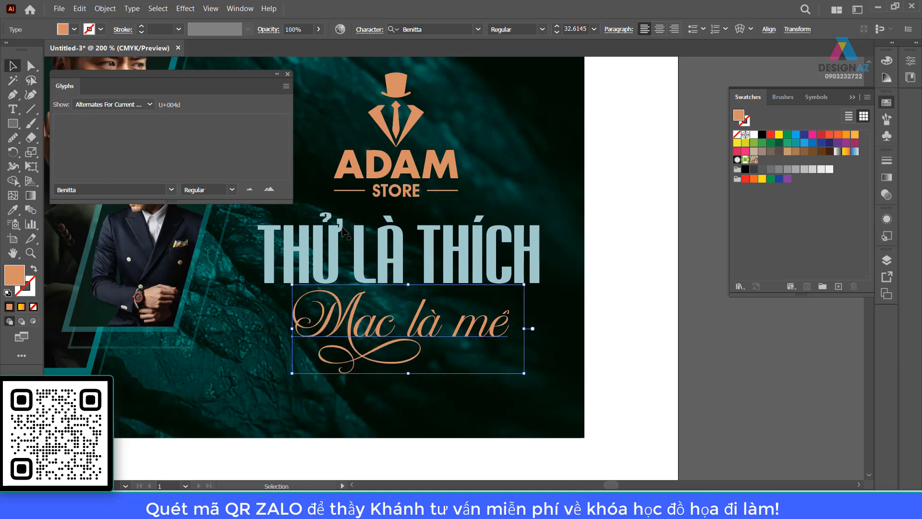
left_click(622, 334)
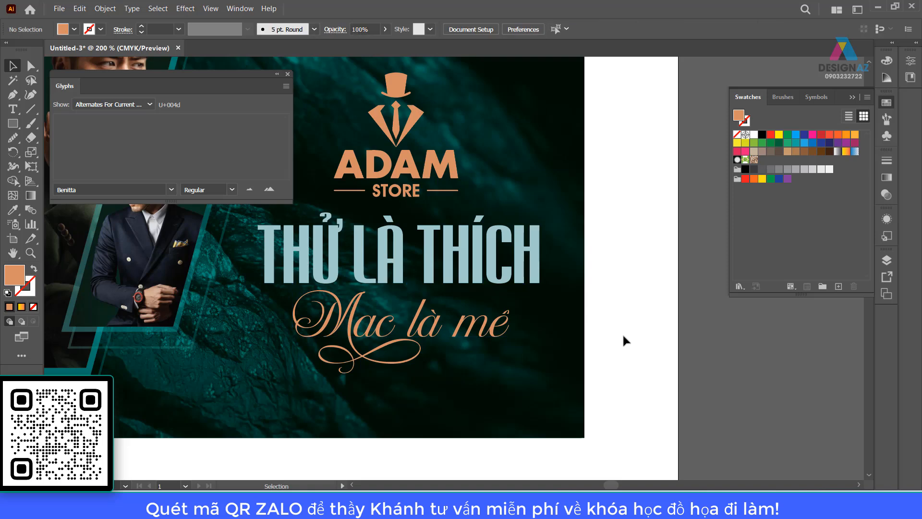
Replace the "l" of "là" with stylistic alternate salt5 after trying alternates salt2 and salt4
left_click(420, 327)
double_click(420, 327)
left_click_drag(419, 326, 409, 327)
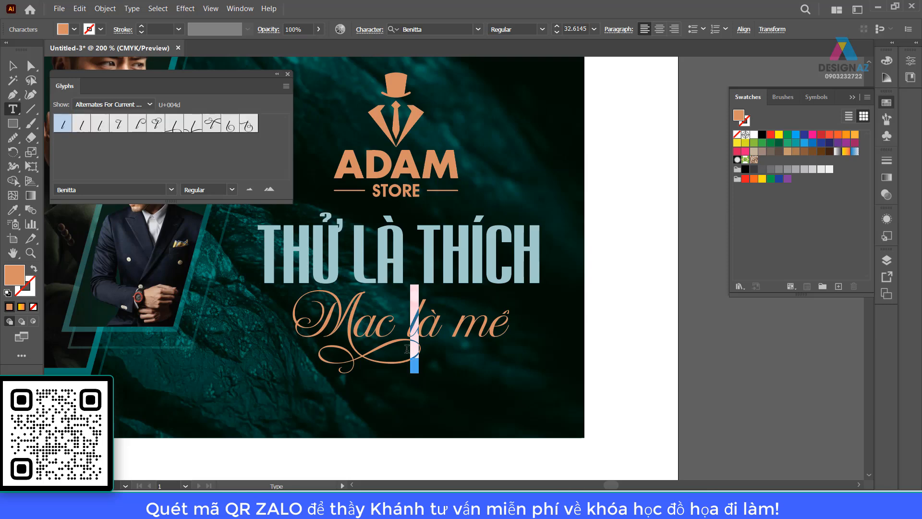
double_click(118, 125)
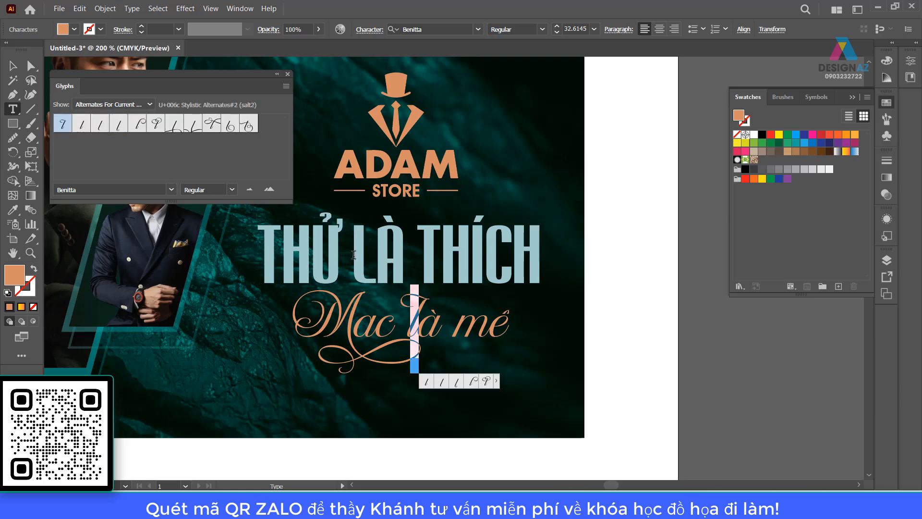
double_click(156, 124)
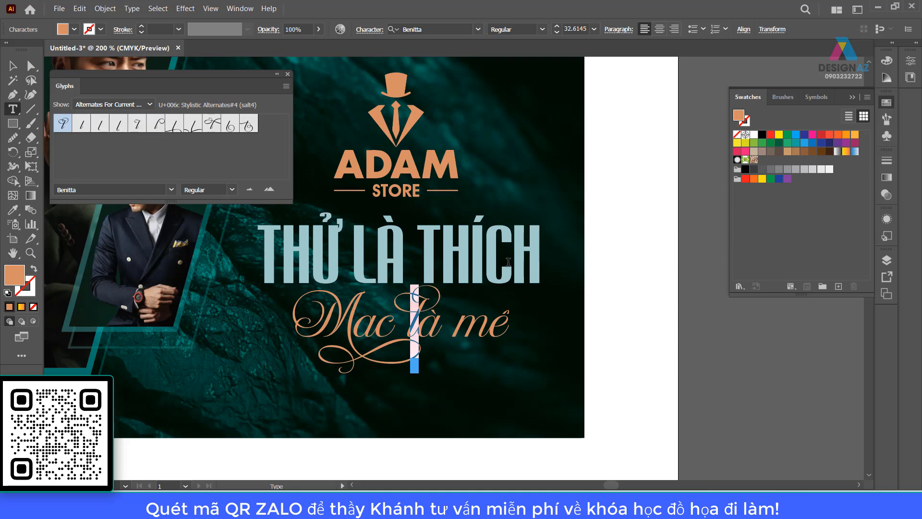
double_click(161, 125)
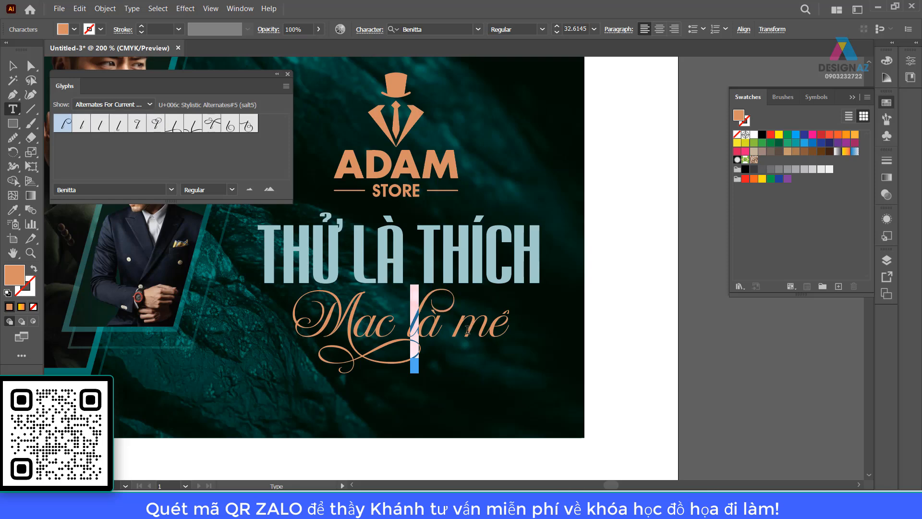
Replace the "m" of "mê" with its salt stylistic alternate in the Benitta script line and close the glyph list
left_click_drag(457, 327, 490, 328)
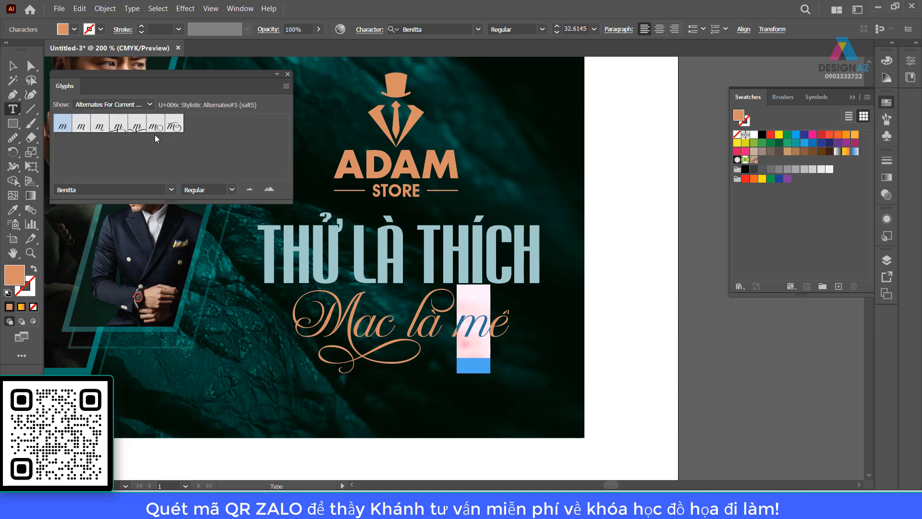
double_click(84, 127)
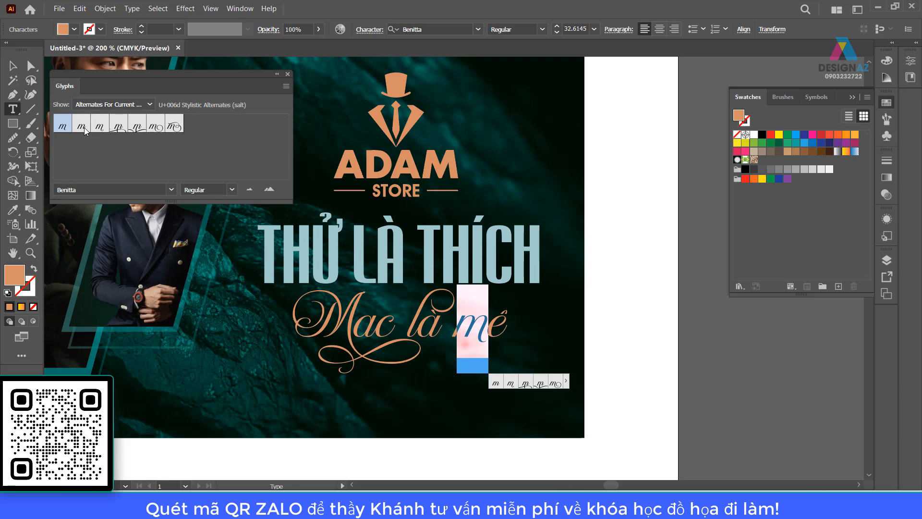
double_click(99, 128)
left_click_drag(490, 318, 507, 320)
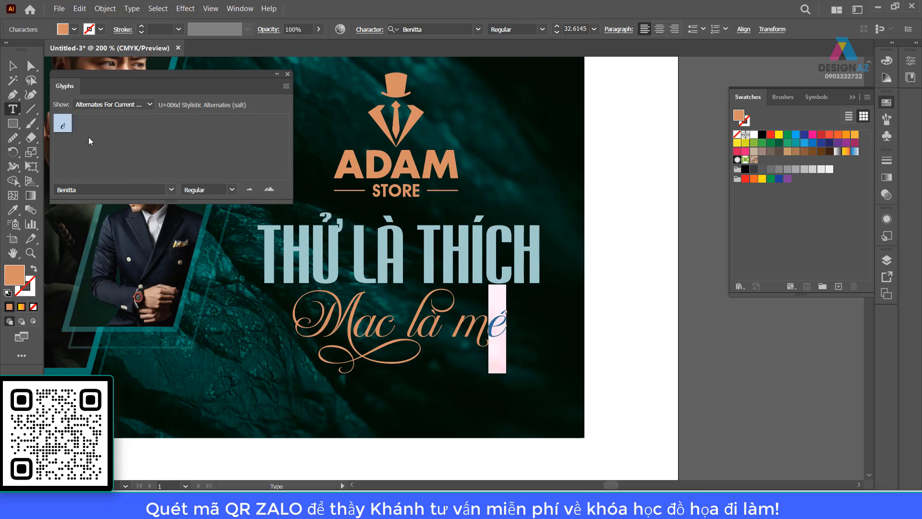
left_click(12, 66)
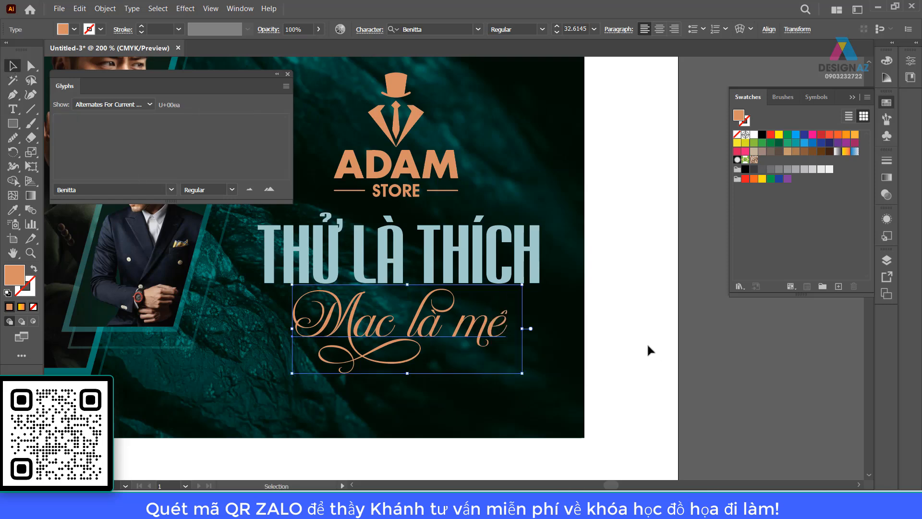
left_click(647, 345)
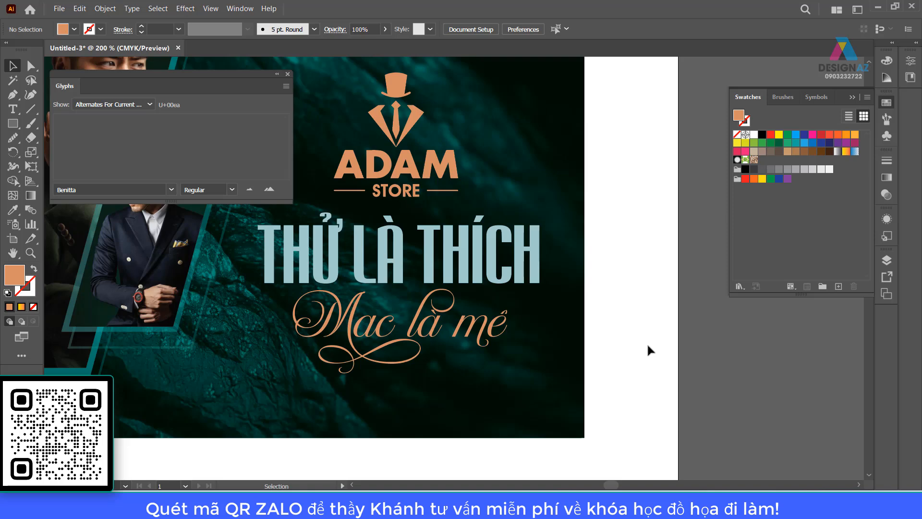
left_click(458, 330)
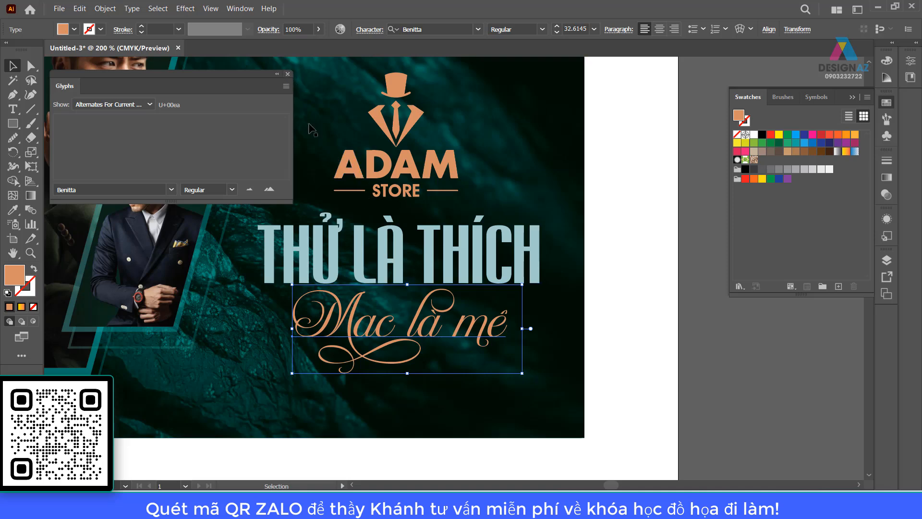
left_click(287, 76)
left_click(644, 347)
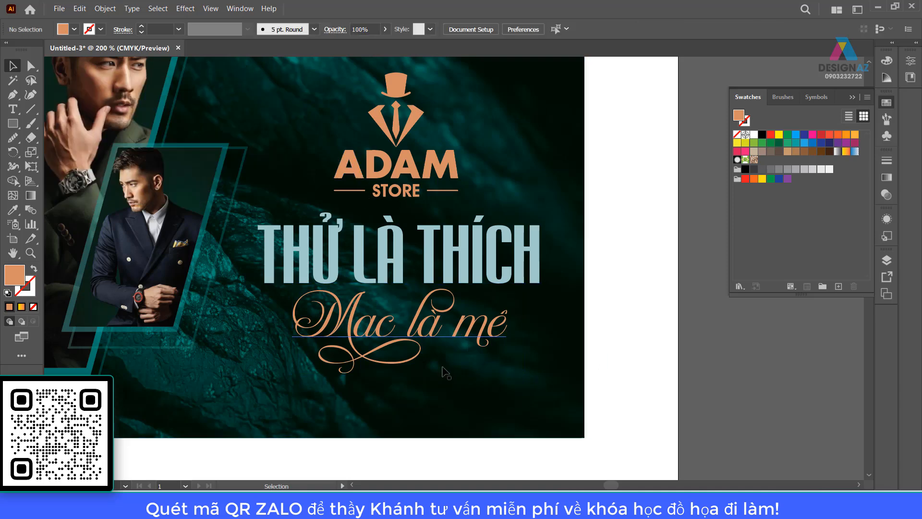
Tighten the kerning before "là" and before "mê" in the script line so the three words sit closer together
double_click(409, 336)
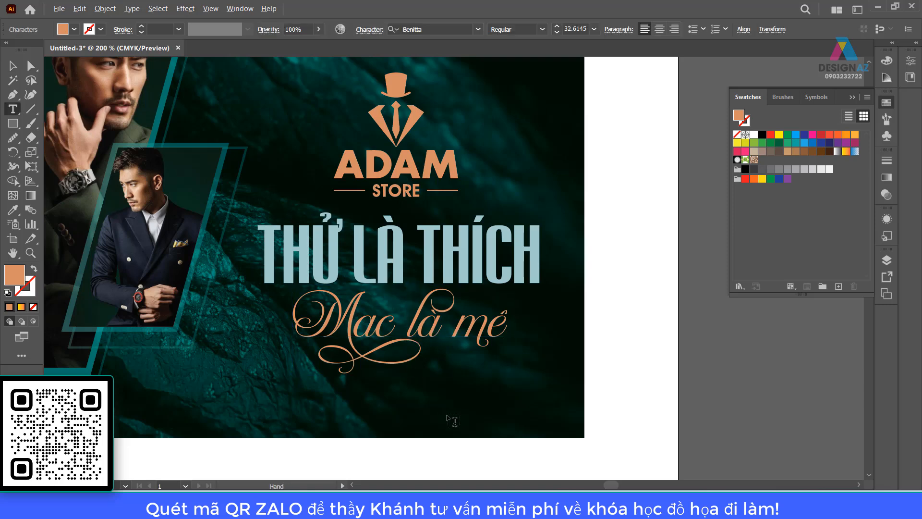
key("alt+Left")
key("alt+Left")
key("alt+Left")
key("alt+Left")
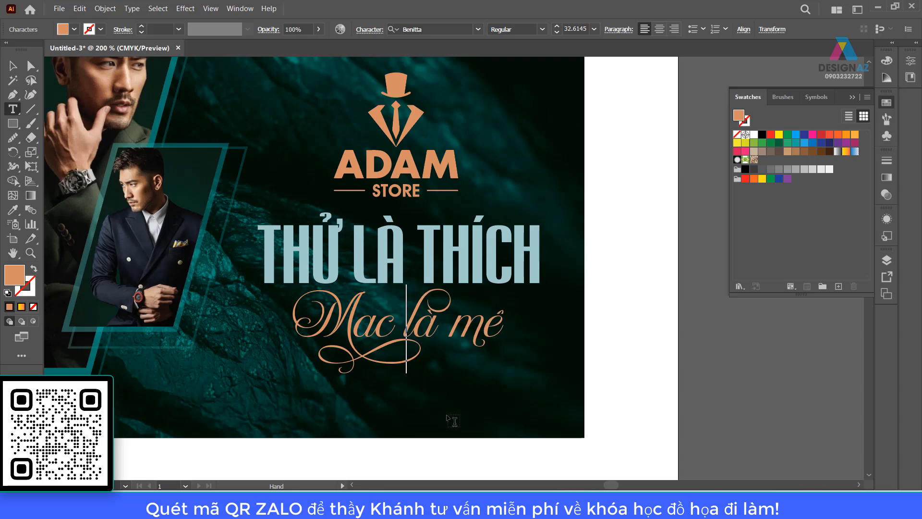
left_click(449, 324)
key("alt+Left")
key("alt+Left")
key("alt+Left")
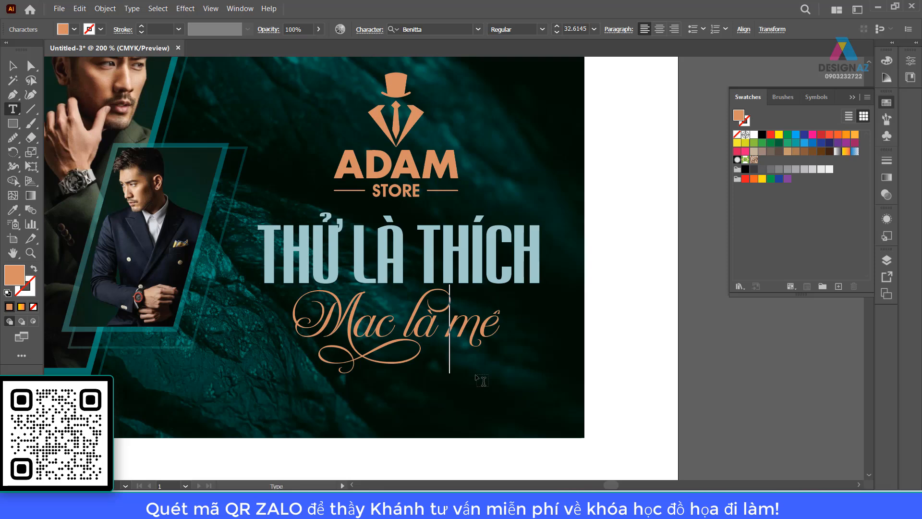
left_click(15, 66)
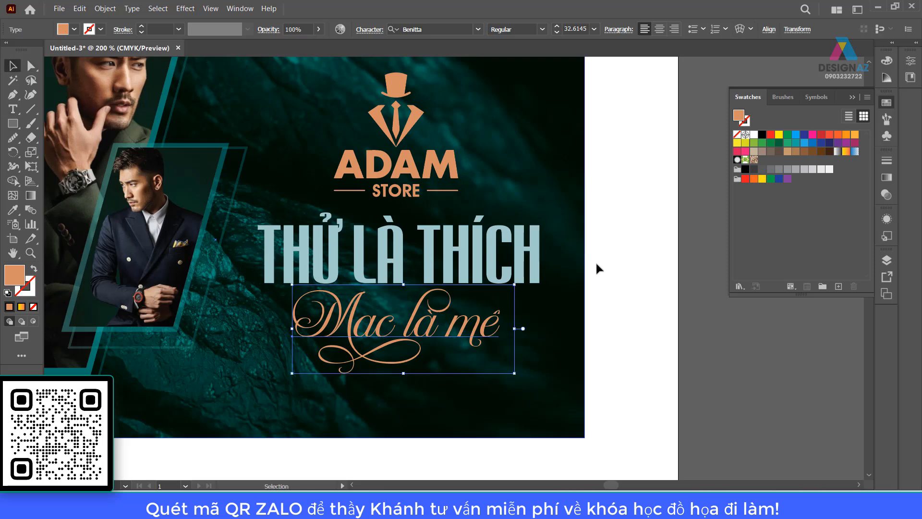
left_click(595, 261)
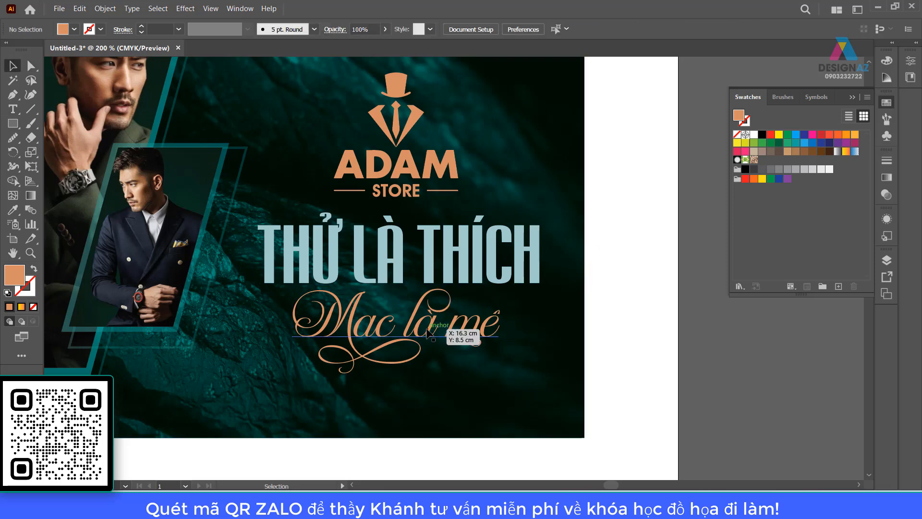
Scale the "Mac là mê" script line down to about 28.47 pt and move it up against the headline's lower edge
left_click(489, 336)
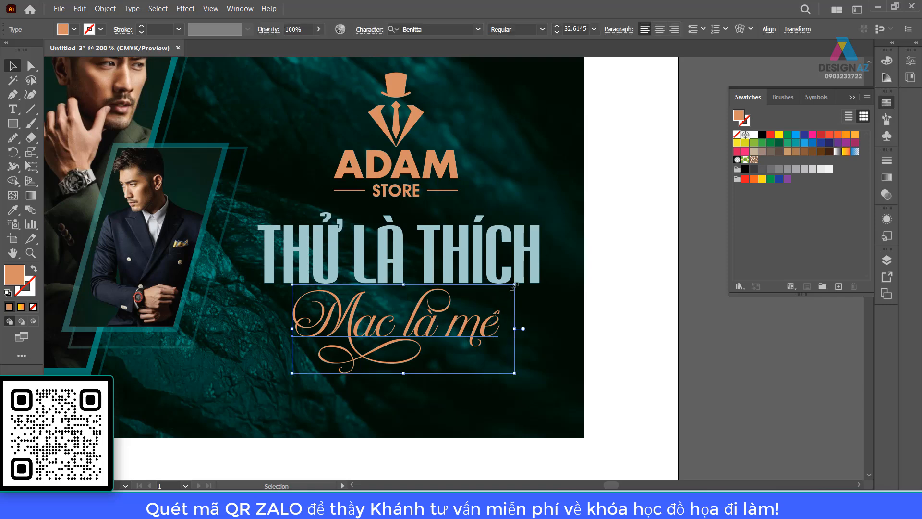
left_click_drag(513, 285, 501, 289)
left_click_drag(416, 328, 450, 310)
left_click(683, 343)
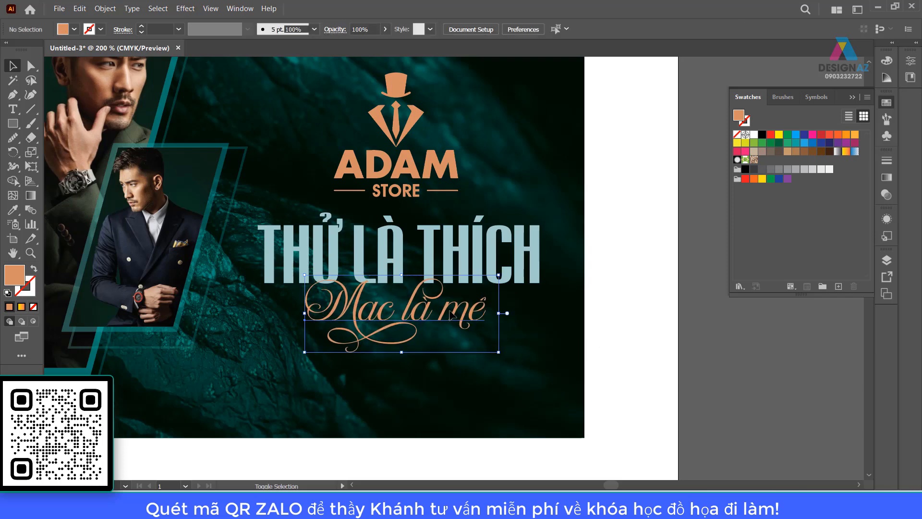
left_click(632, 323)
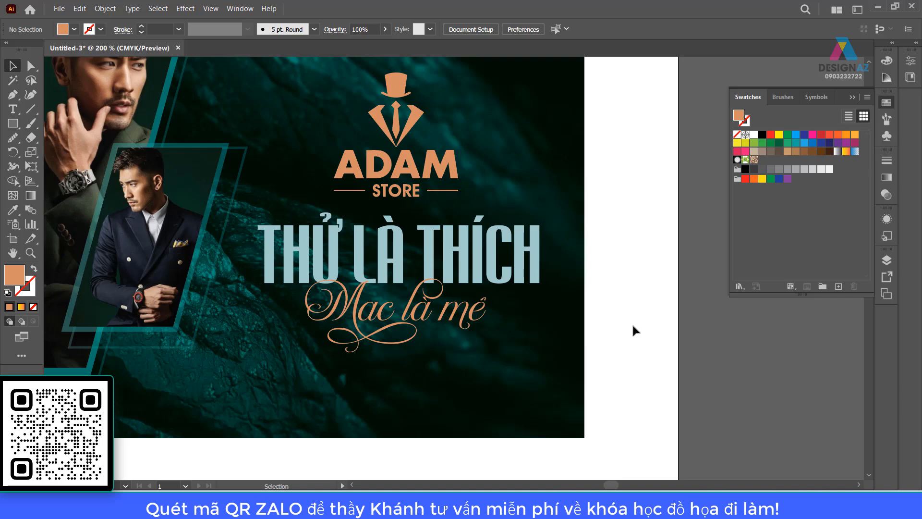
Warp the "THỬ LÀ THÍCH" headline with a horizontal Bulge envelope at -13% bend
left_click_drag(559, 334, 594, 335)
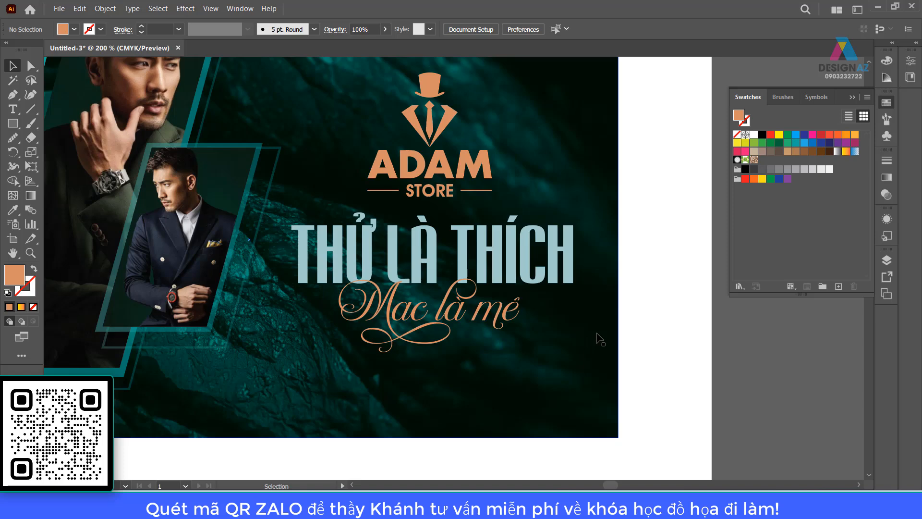
left_click(565, 281)
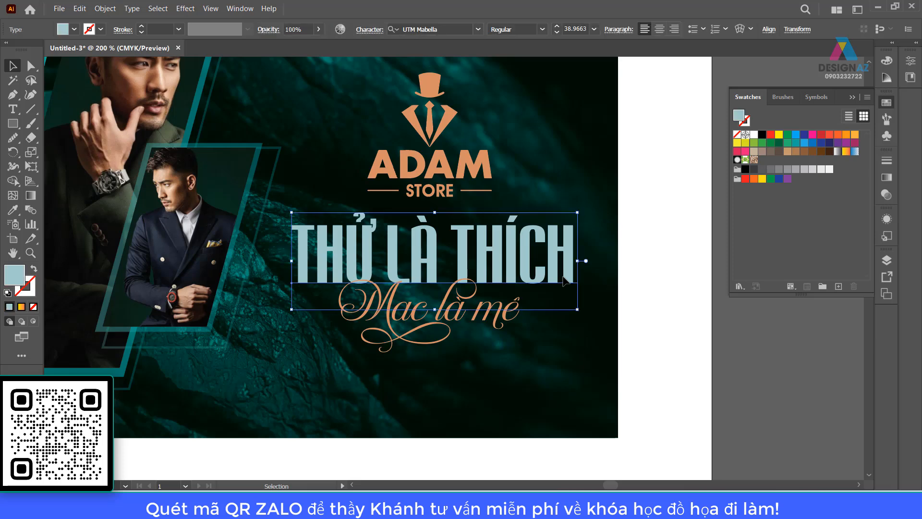
left_click(739, 30)
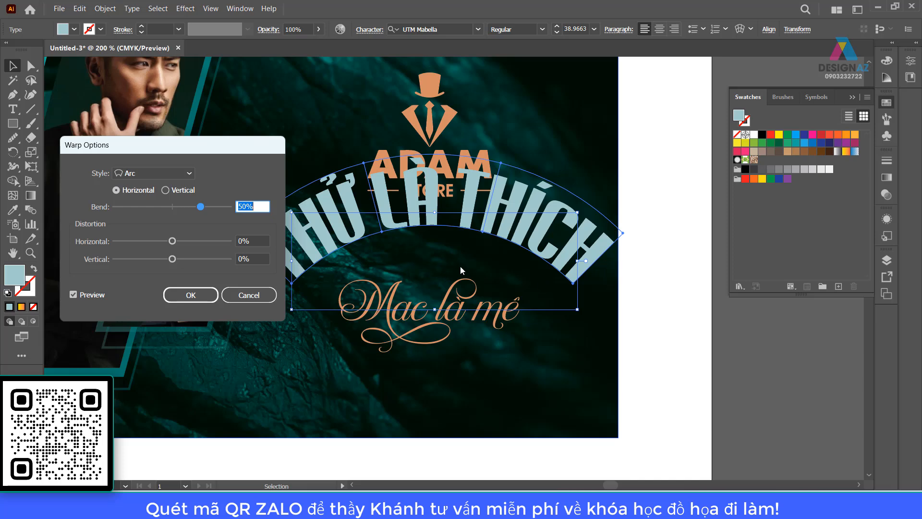
left_click(190, 174)
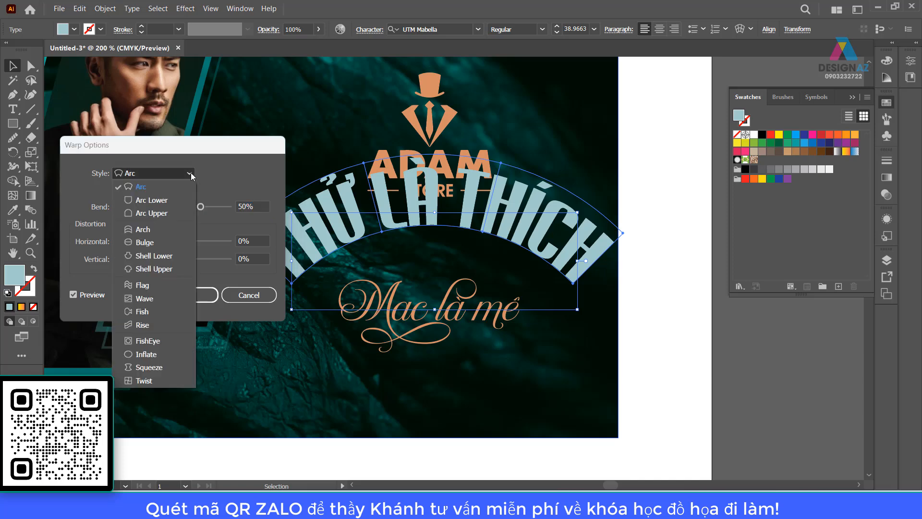
left_click(158, 245)
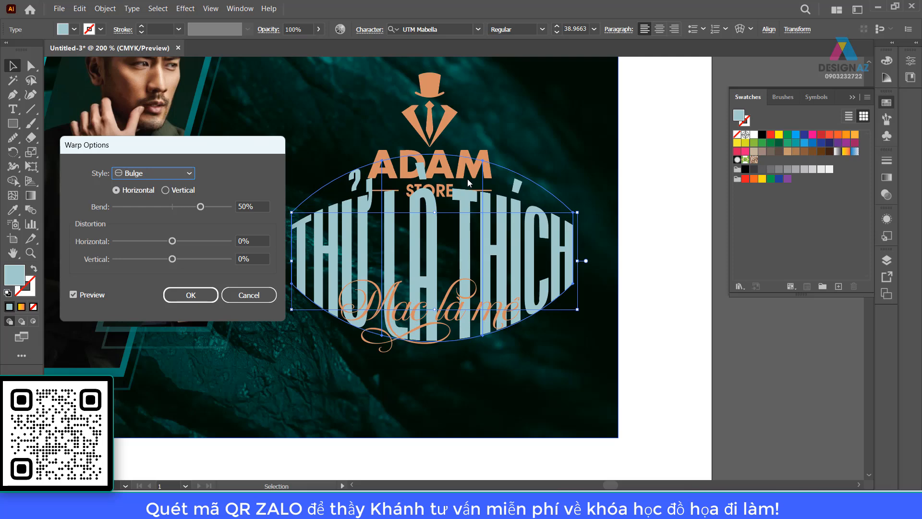
left_click_drag(203, 207, 166, 210)
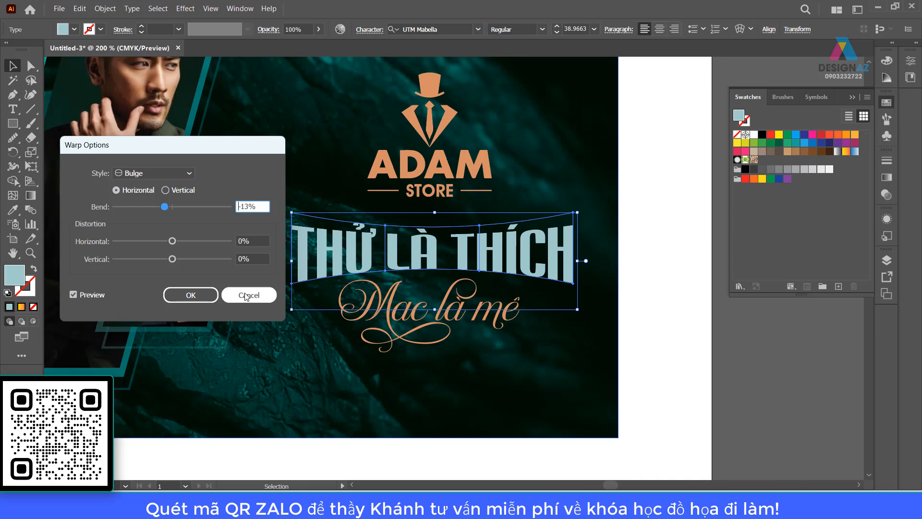
left_click(201, 297)
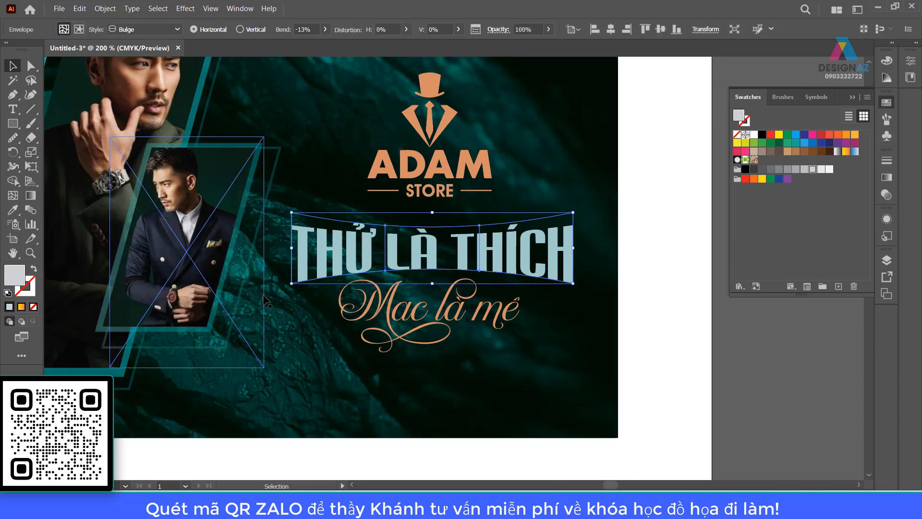
left_click(665, 275)
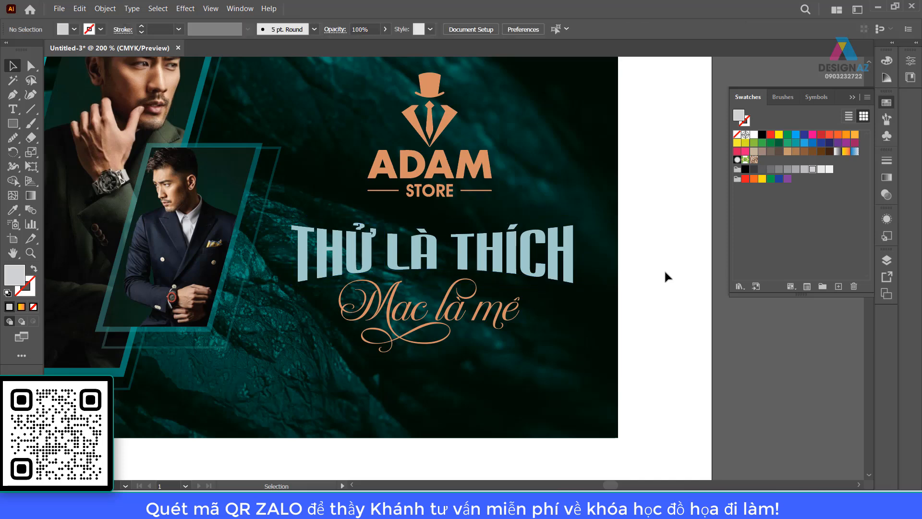
Narrow the warped headline, enlarge it to about 5.31 × 1.54 cm, and shift the script line to centre it beneath
left_click(571, 267)
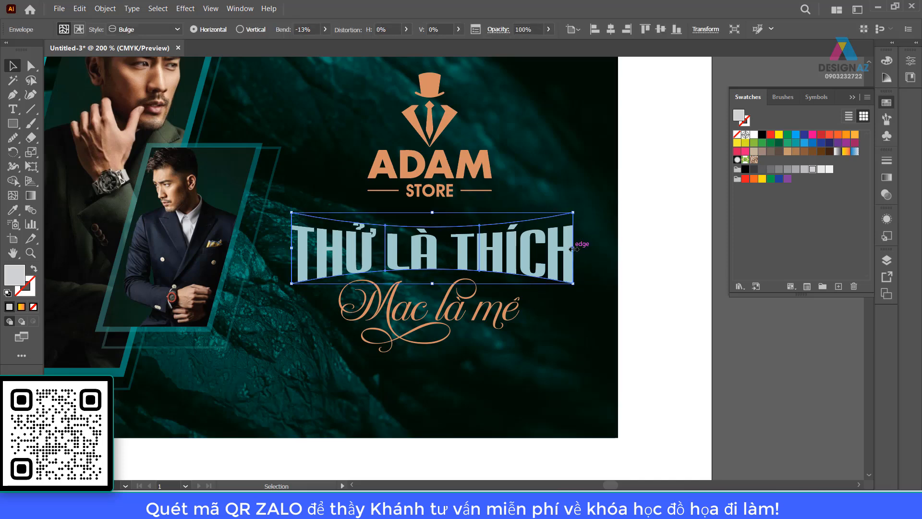
left_click_drag(572, 249, 536, 250)
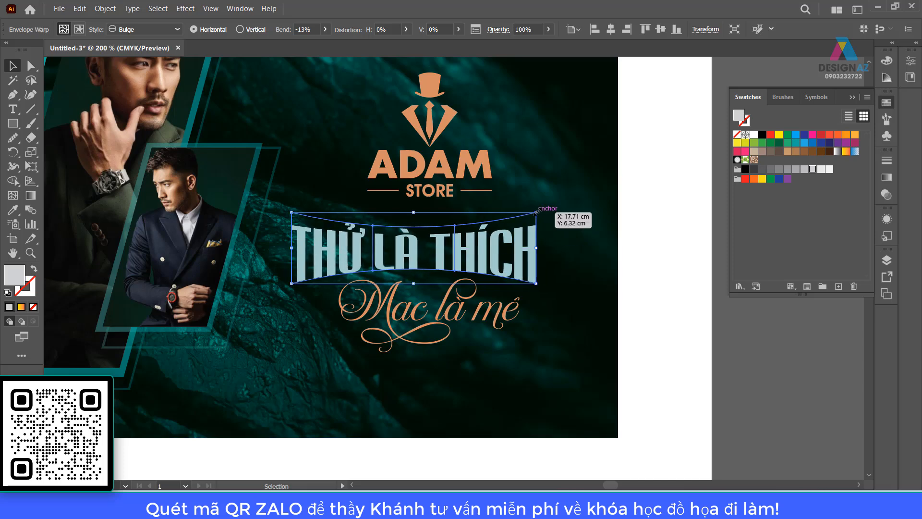
left_click_drag(537, 211, 576, 196)
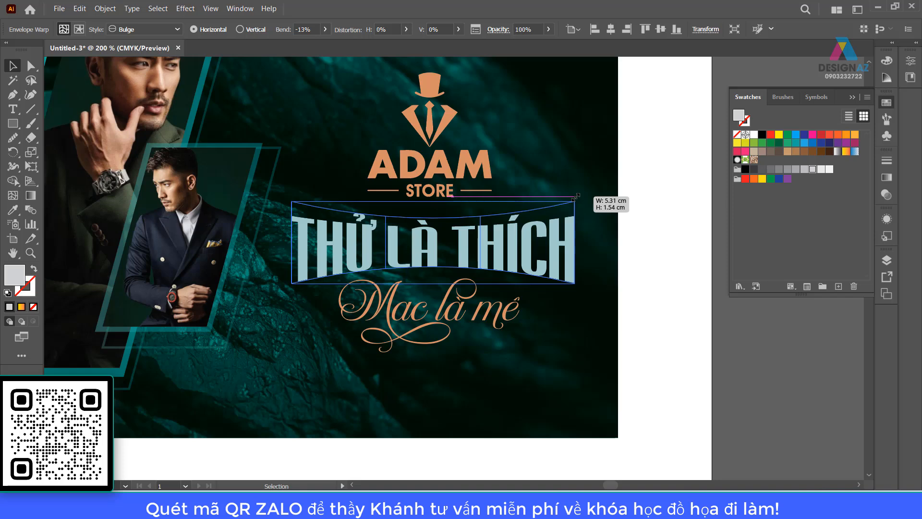
left_click_drag(576, 196, 576, 196)
left_click(669, 286)
left_click_drag(449, 314, 501, 319)
left_click(664, 309)
Move the headline and script line down together to about Y 6.5 cm, widening the gap below the logo
key("ctrl+minus")
key("ctrl+minus")
key("space")
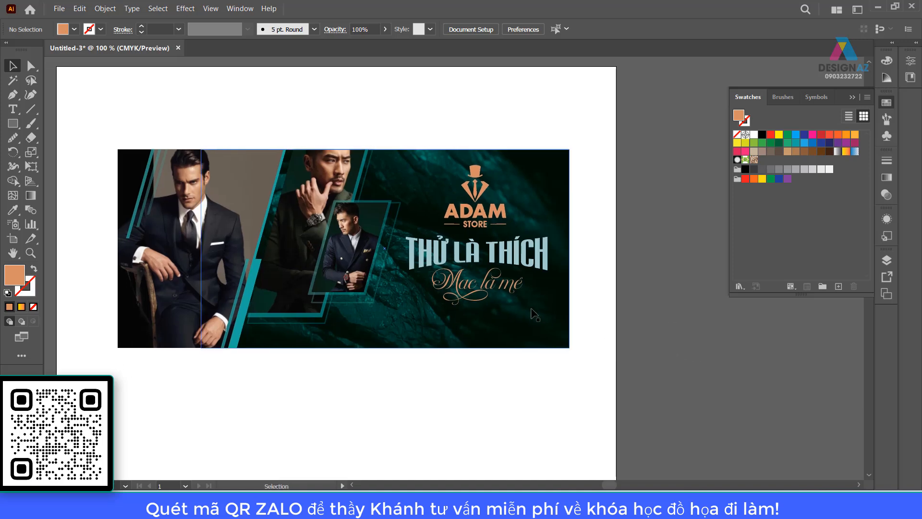
left_click(488, 286)
left_click(526, 265, "shift")
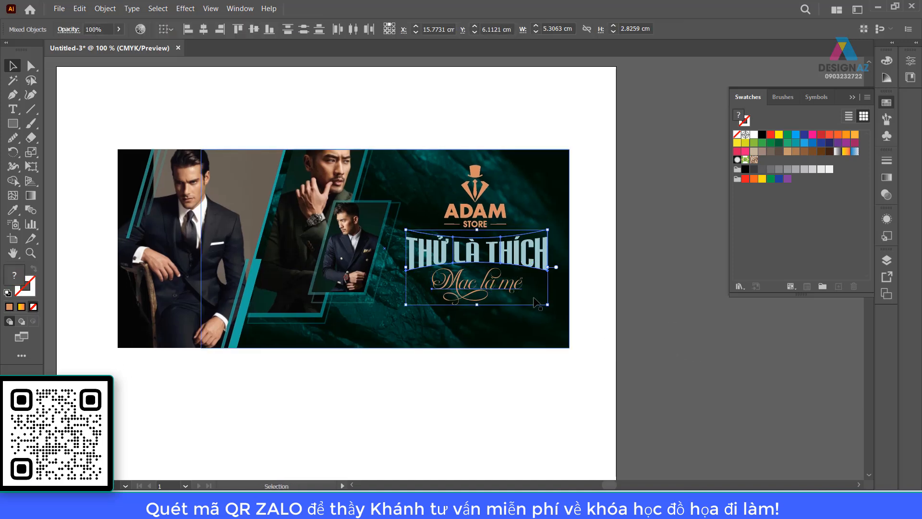
key("Down")
key("Down")
key("Down")
key("Down")
key("Down")
key("Down")
key("Down")
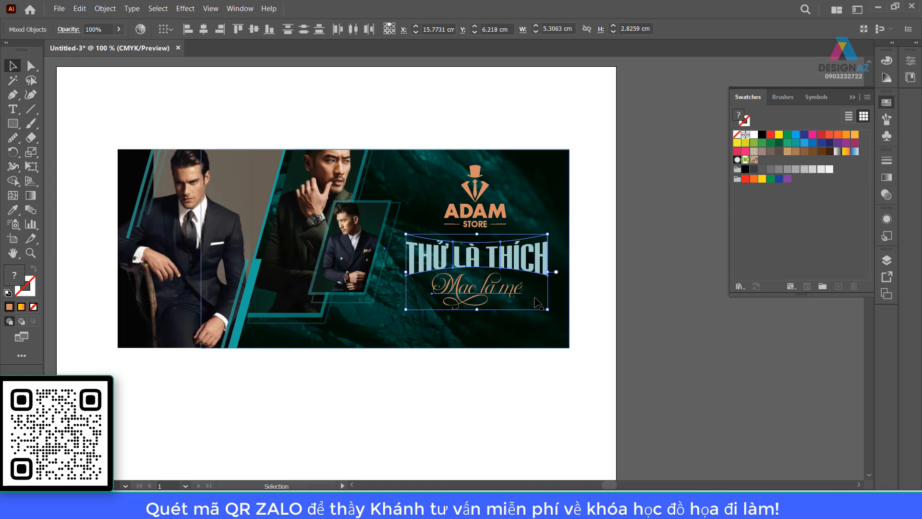
key("Down")
key("Down")
key("Down")
key("Down")
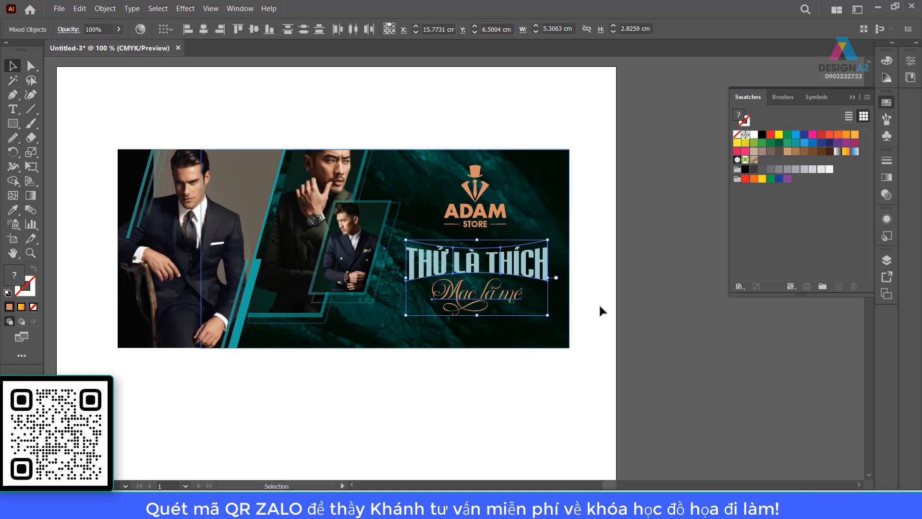
left_click(598, 304)
Nudge the "Mac là mê" script line up slightly closer to the headline
left_click(499, 292)
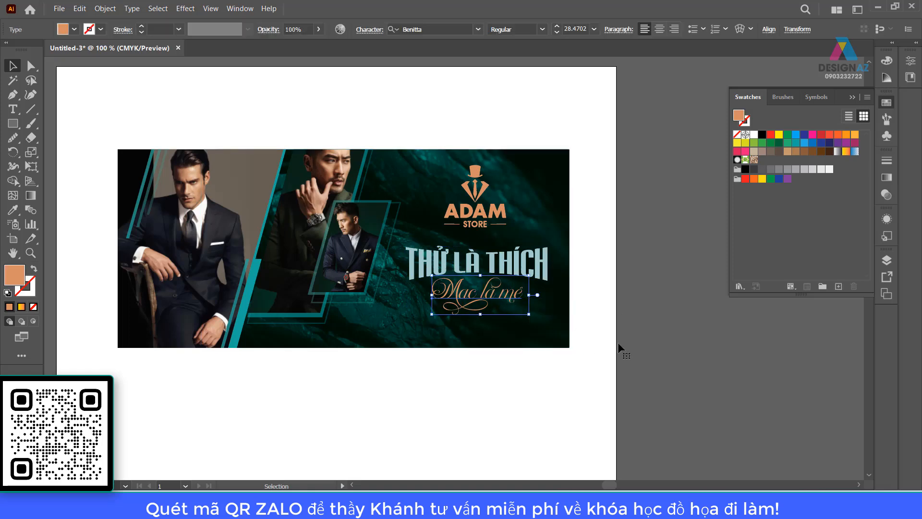
key("Up")
key("Up")
key("Up")
key("Up")
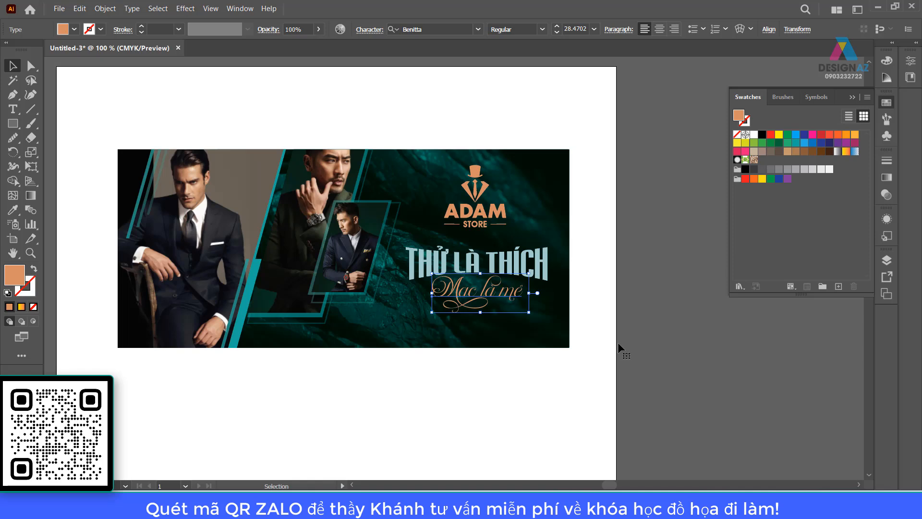
left_click(641, 303)
key("ctrl+plus")
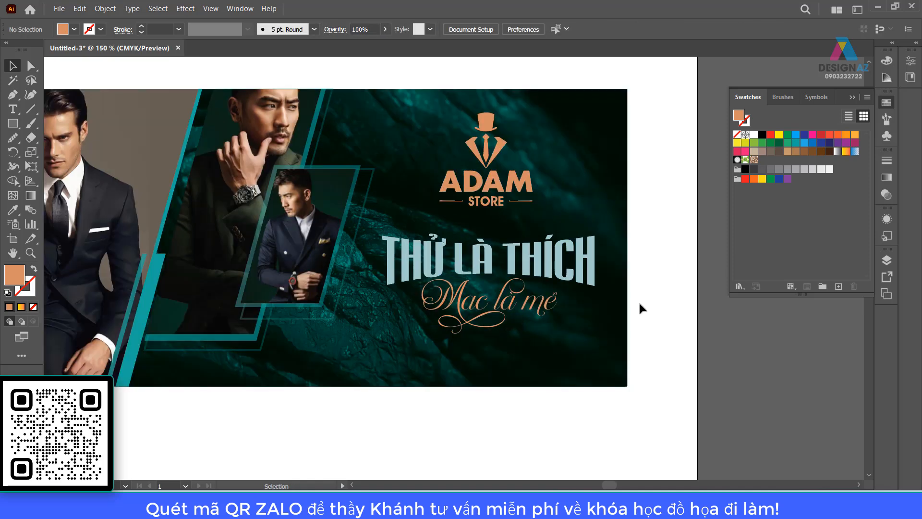
scroll(639, 308, "down", 3)
scroll(639, 307, "right", 2)
left_click(527, 220)
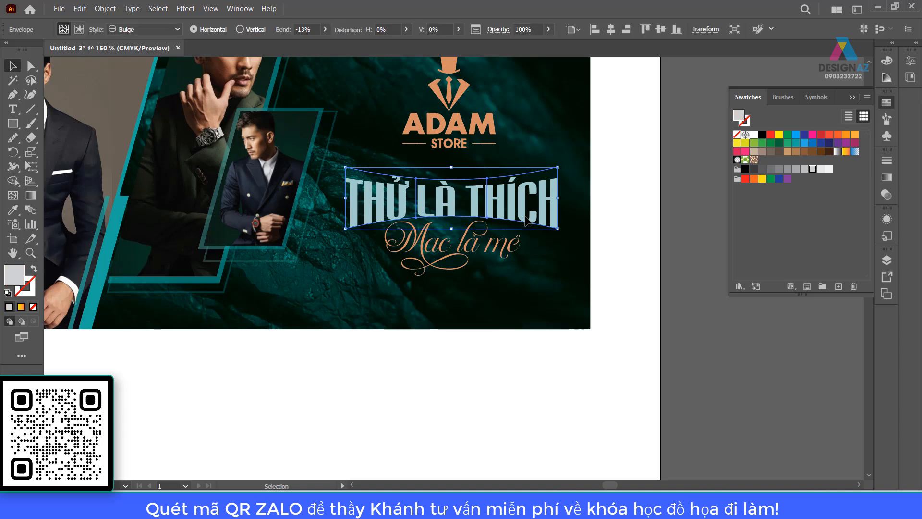
left_click(673, 272)
left_click_drag(552, 285, 624, 364)
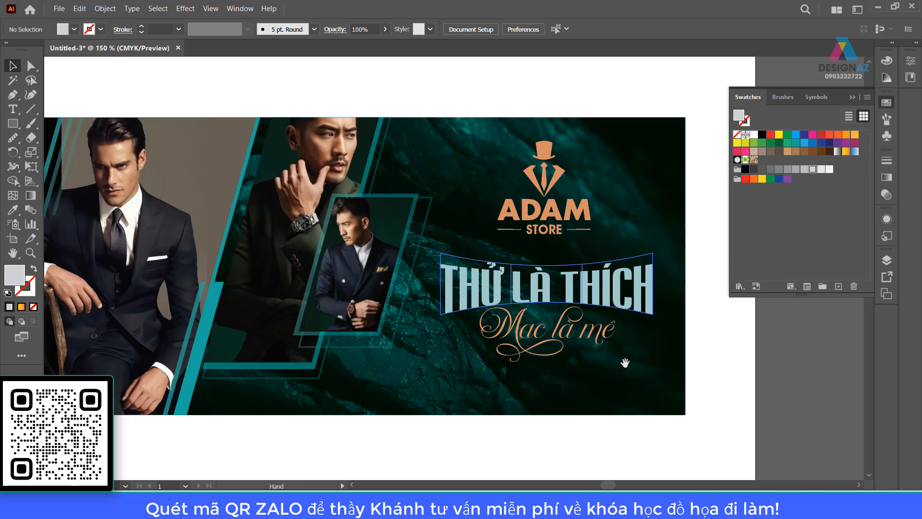
Enlarge the headline and script line together to about 5.82 × 2.98 cm and shift them slightly left
left_click(601, 288)
left_click(604, 325, "shift")
left_click_drag(652, 253, 663, 248)
left_click_drag(594, 287, 587, 289)
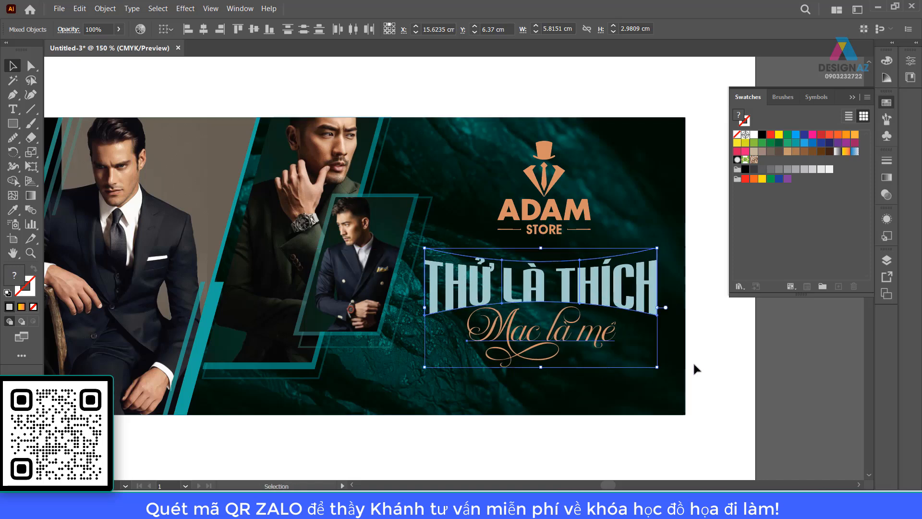
left_click(694, 366)
Shrink the Adam Store logo slightly and move it a little left, above the headline
left_click(584, 212)
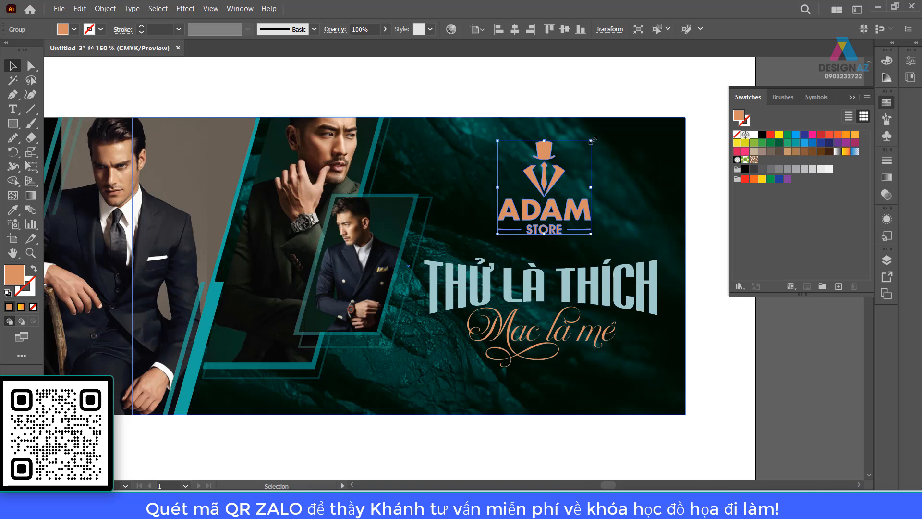
left_click_drag(590, 140, 581, 150)
mouse_move(556, 193)
left_mouse_down()
mouse_move(541, 180)
mouse_move(544, 192)
left_mouse_up()
left_click(727, 390)
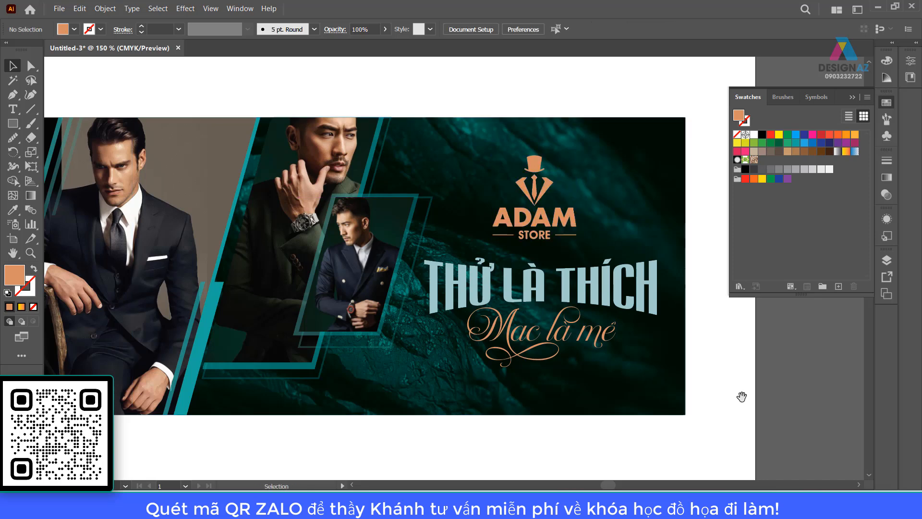
Collapse the swatches and shift the thin teal outline behind the smallest portrait slightly down from its frame
key("ctrl+minus")
left_click_drag(628, 441, 607, 421)
key("z")
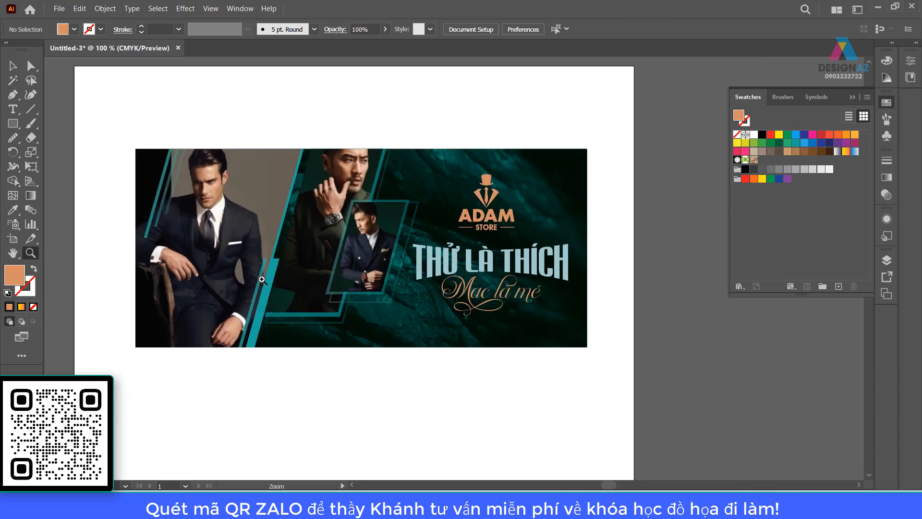
left_click_drag(262, 279, 305, 291)
left_click_drag(491, 324, 486, 330)
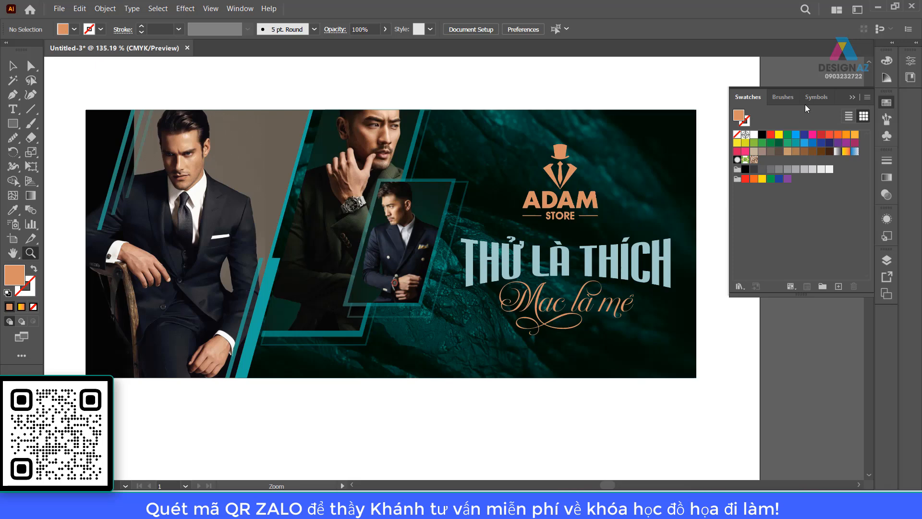
left_click(852, 96)
left_click_drag(626, 409, 662, 410)
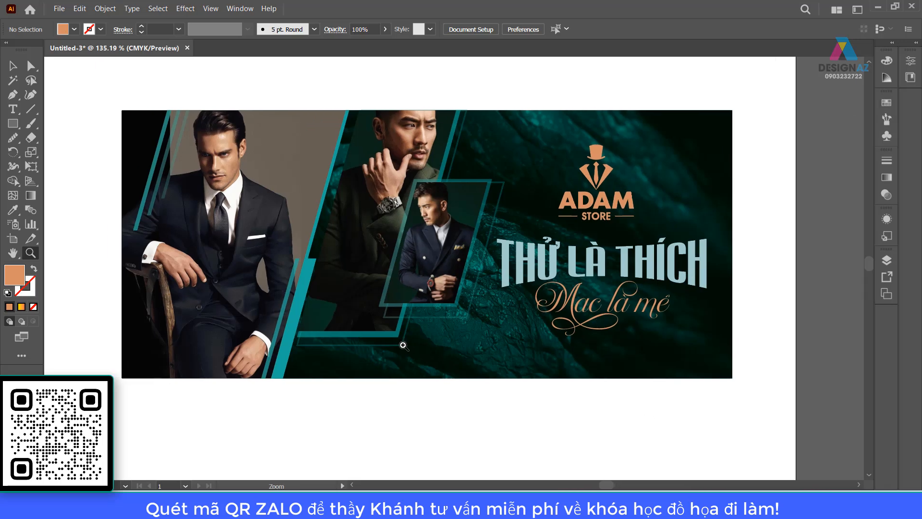
left_click(13, 65)
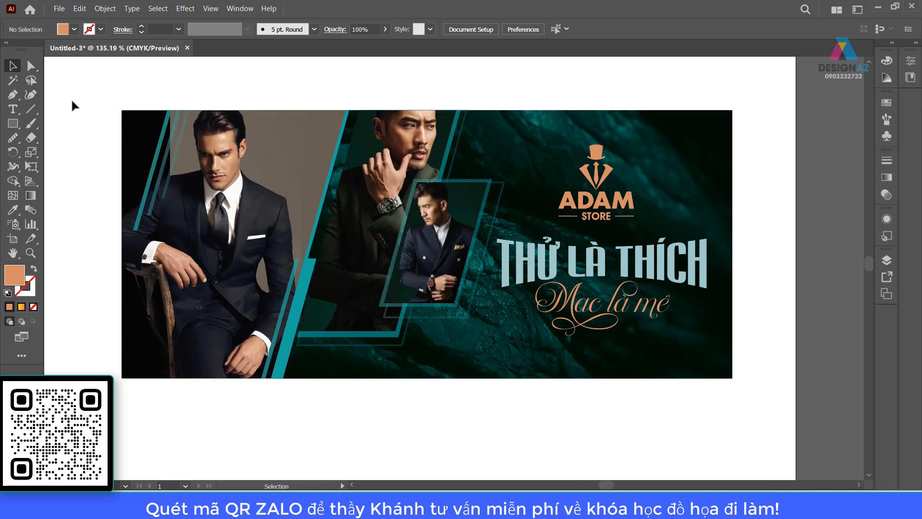
left_click_drag(483, 304, 469, 308)
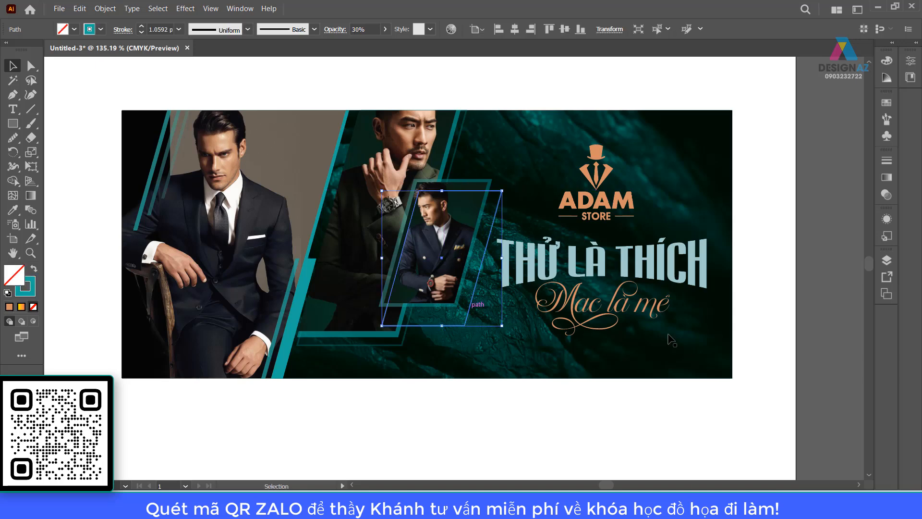
left_click(789, 277)
left_click_drag(795, 313, 737, 305)
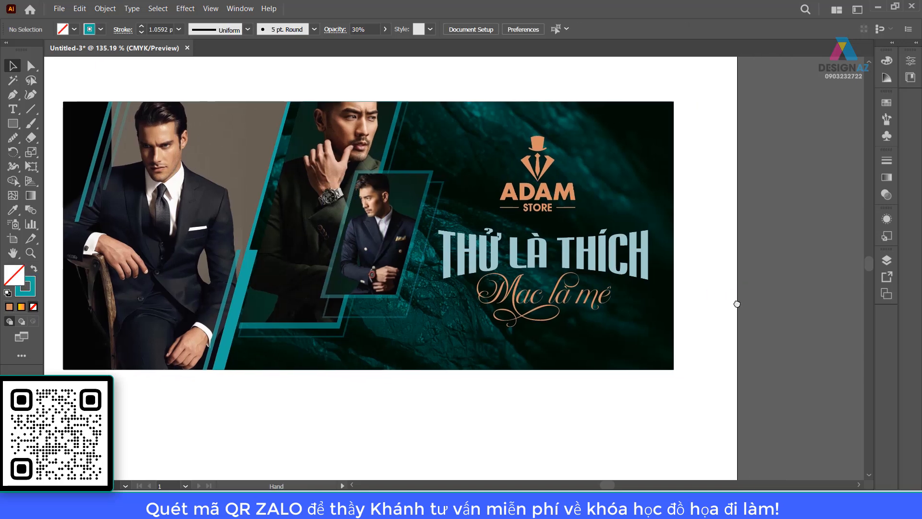
Move the middle portrait and its teal frame left, closer to the large portrait
left_click(557, 303)
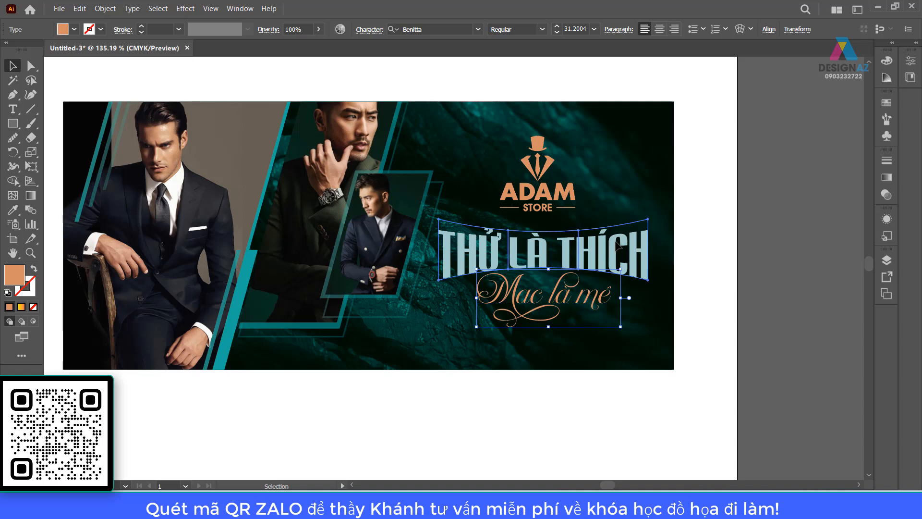
left_click(622, 263)
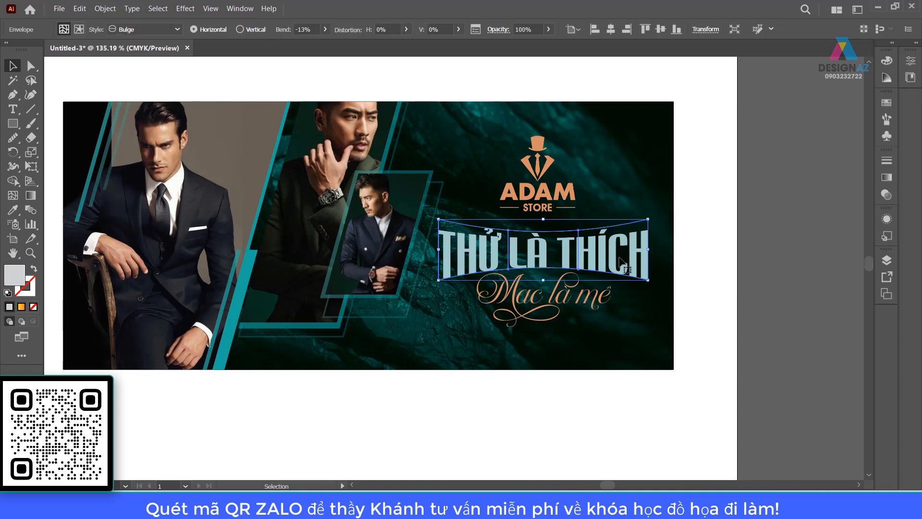
left_click_drag(344, 303, 430, 304)
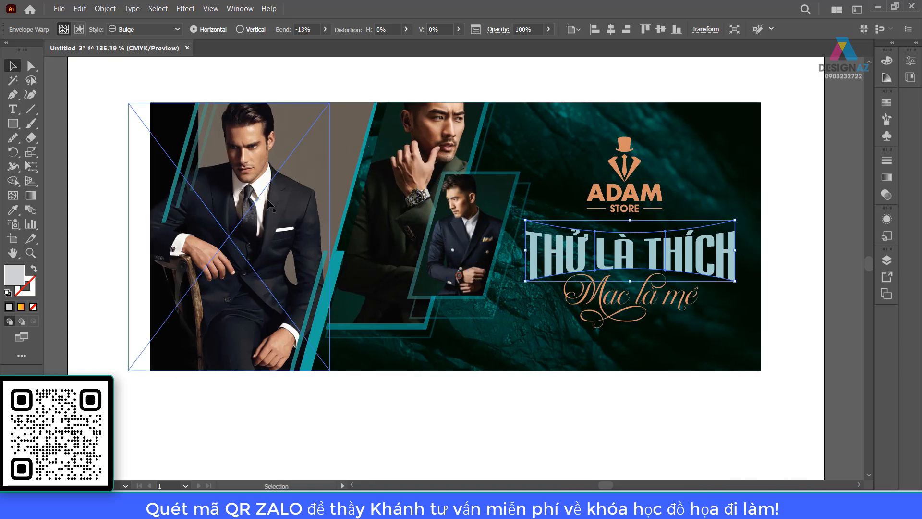
left_click(461, 149)
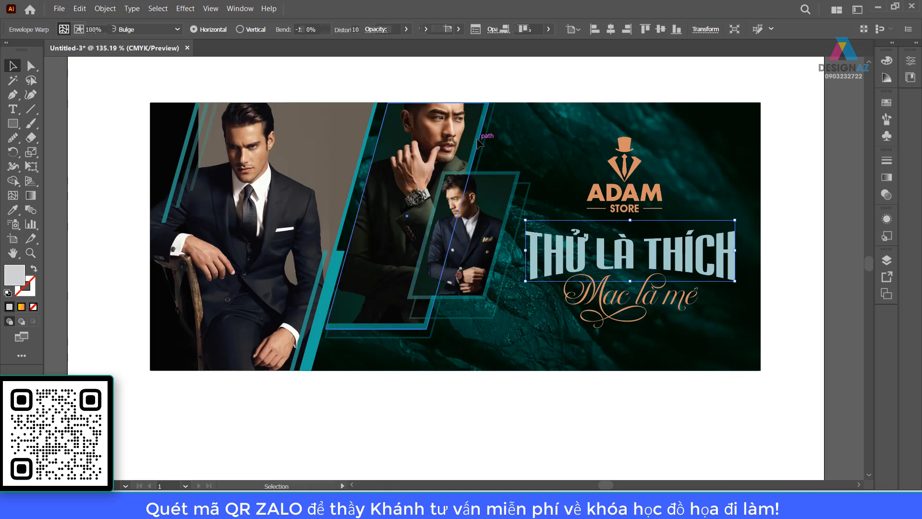
left_click(446, 153)
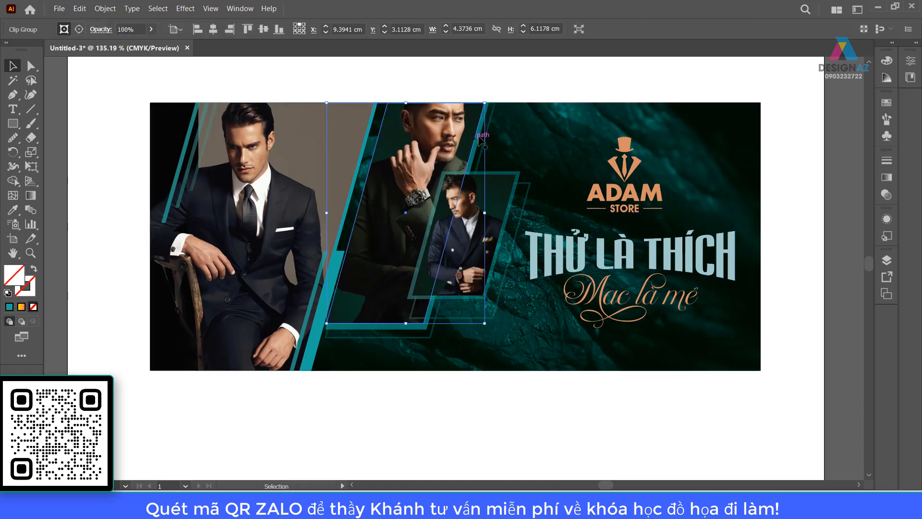
left_click_drag(479, 140, 437, 137)
Place the thin teal diagonal strip along the middle portrait's lower left edge and align it with the frame's bottom corner
left_click_drag(310, 297, 302, 252)
key("z")
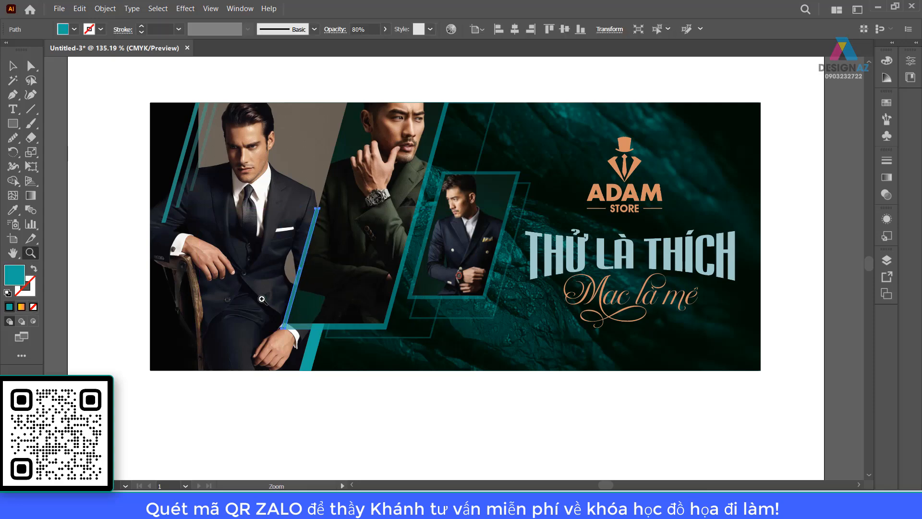
left_click_drag(264, 300, 468, 358)
left_click_drag(415, 365, 411, 279)
left_click_drag(359, 305, 413, 341)
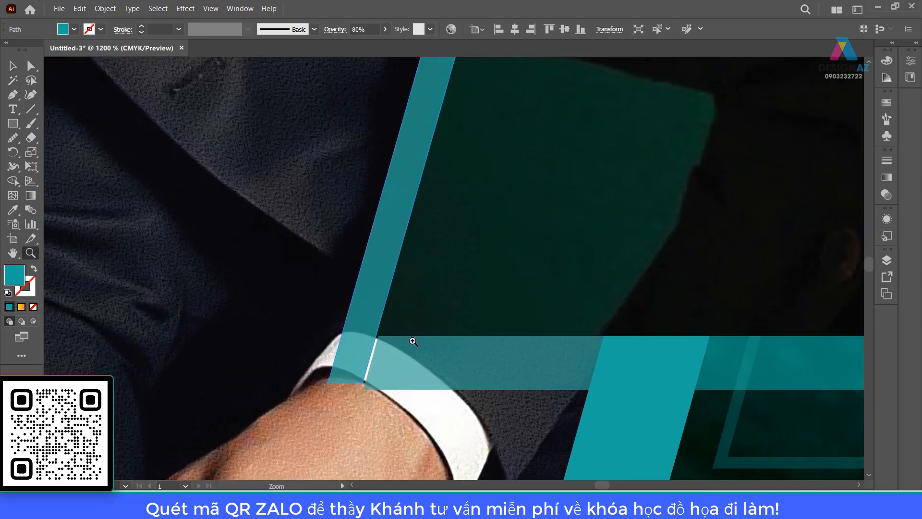
left_click(13, 66)
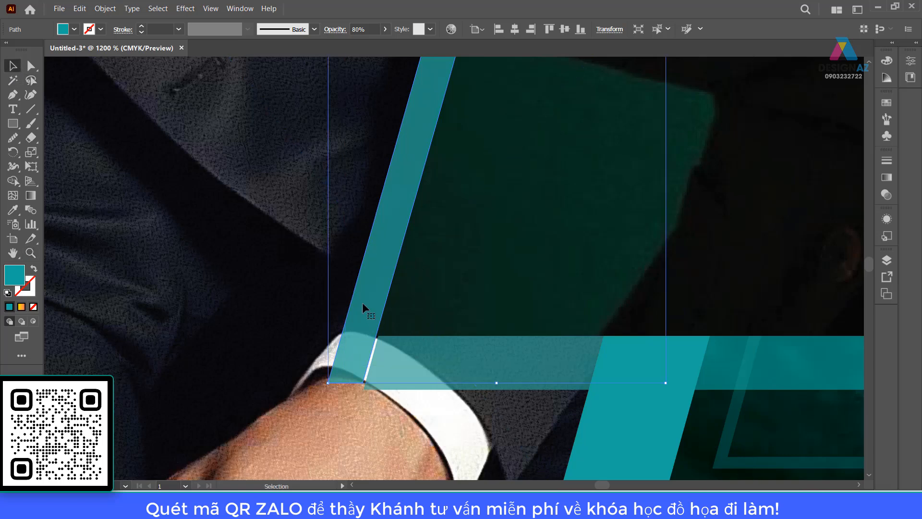
left_click_drag(362, 302, 364, 309)
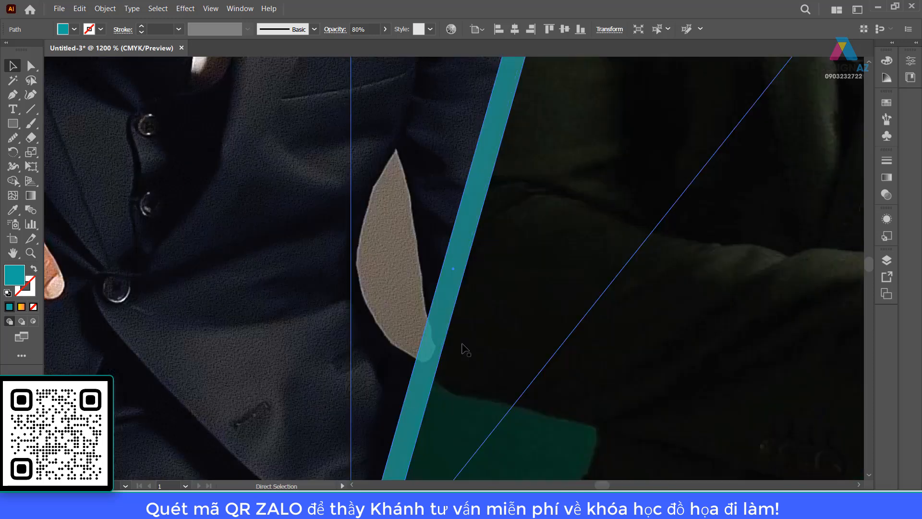
Move the middle portrait's thin outline horizontally left to sit just beside its repositioned frame
scroll(462, 342, "down", 10)
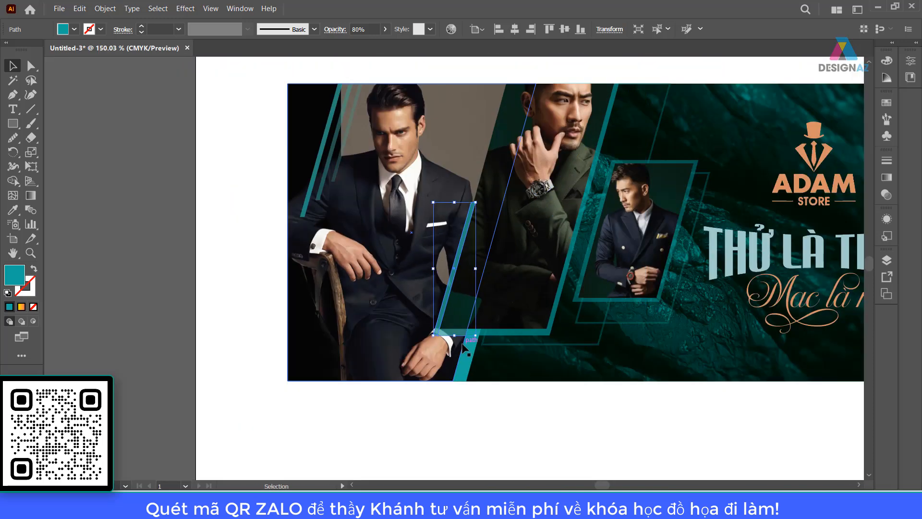
left_click_drag(564, 312, 432, 313)
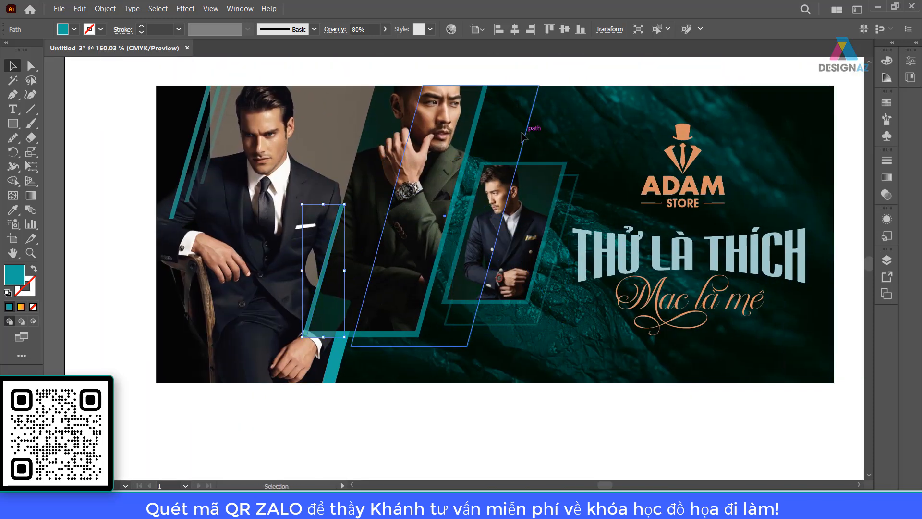
left_click_drag(523, 134, 481, 135)
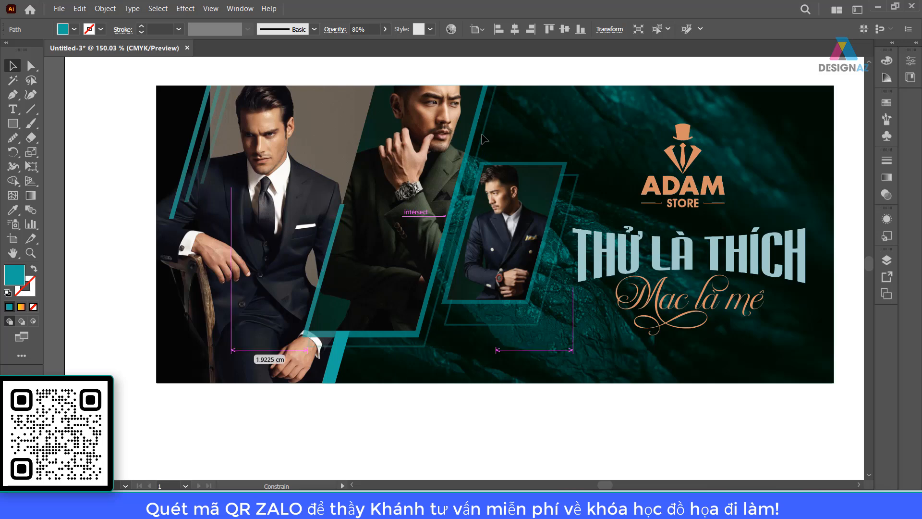
left_click(544, 164)
left_click(543, 179, "shift")
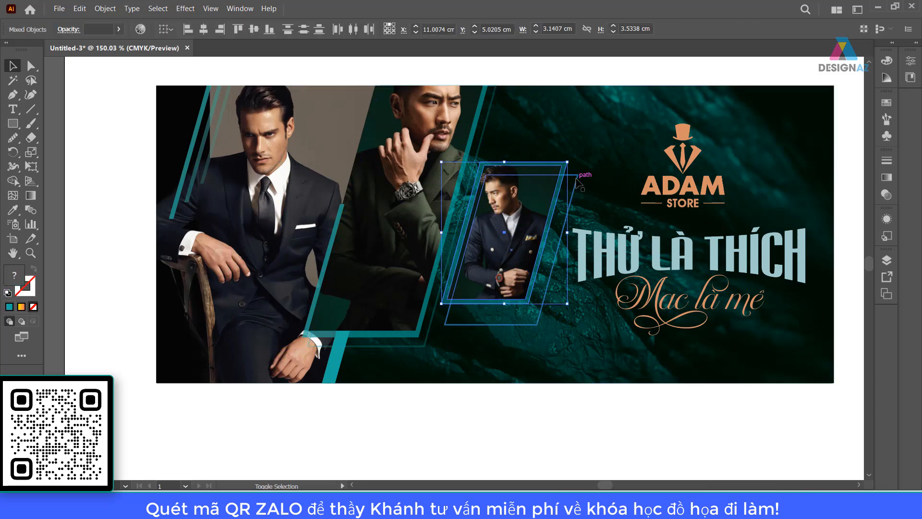
double_click(544, 174)
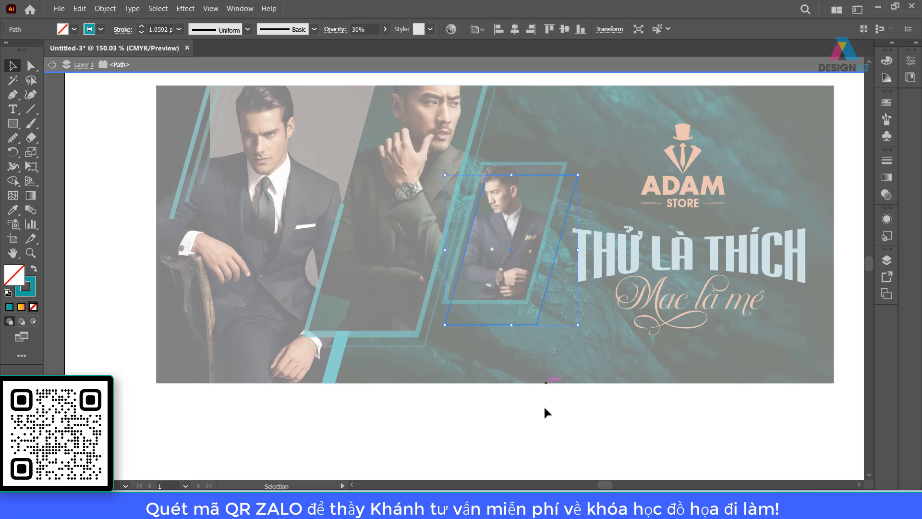
double_click(545, 408)
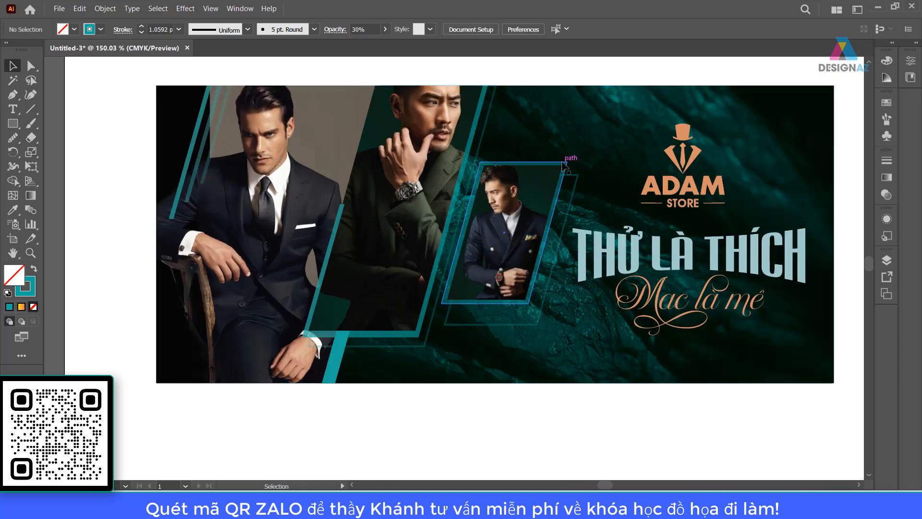
Move the smallest portrait with its frame and thin outline about 0.99 cm left and slightly up
left_click(563, 162)
left_click(535, 182, "shift")
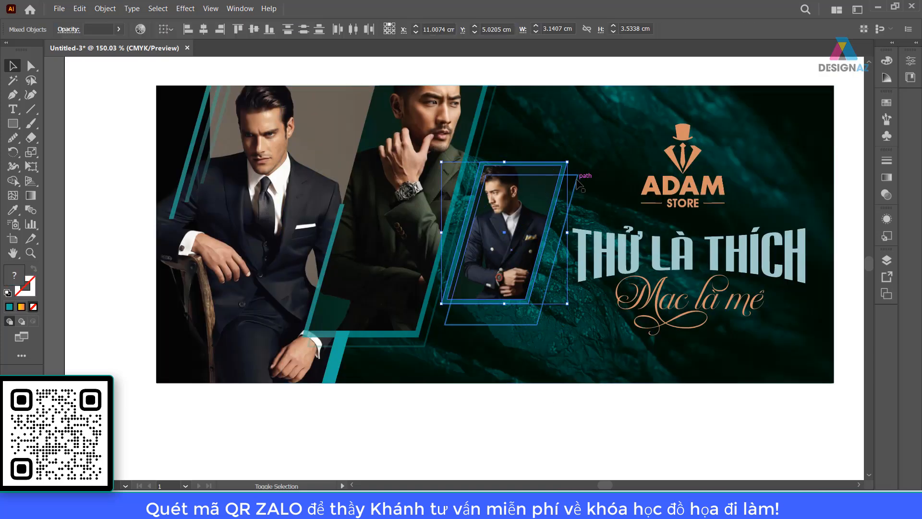
left_click(576, 183, "shift")
left_click_drag(575, 183, 536, 183)
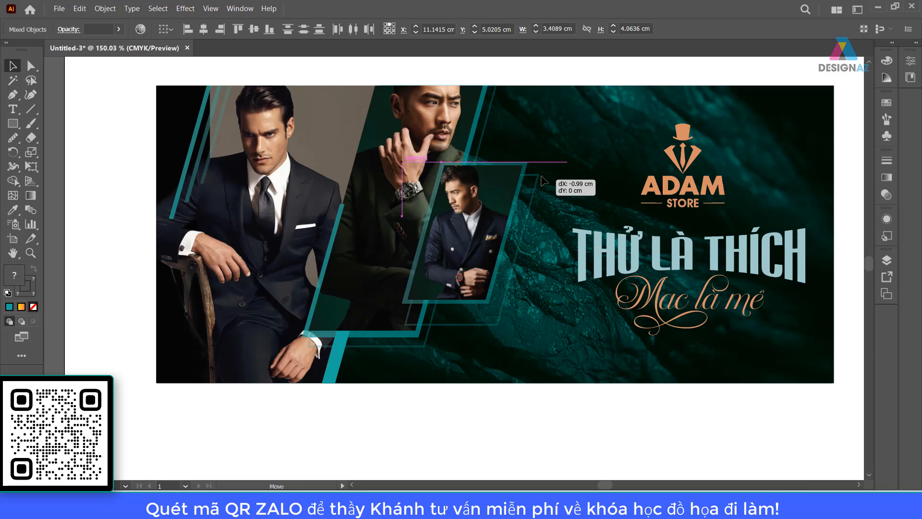
left_click_drag(541, 176, 537, 180)
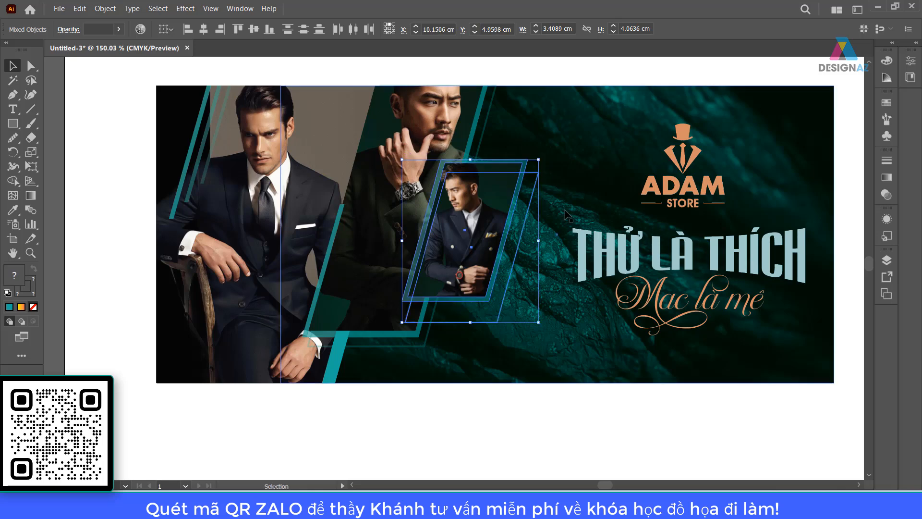
Move the logo, headline and script line together left to about X 14.93 cm
left_click(697, 191)
left_click(682, 244, "shift")
left_click(669, 312, "shift")
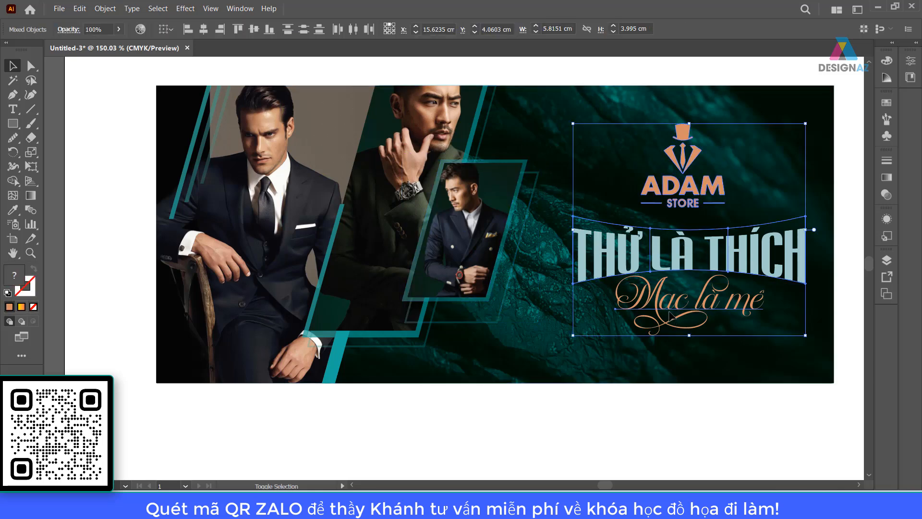
left_click_drag(730, 255, 706, 255)
key("space")
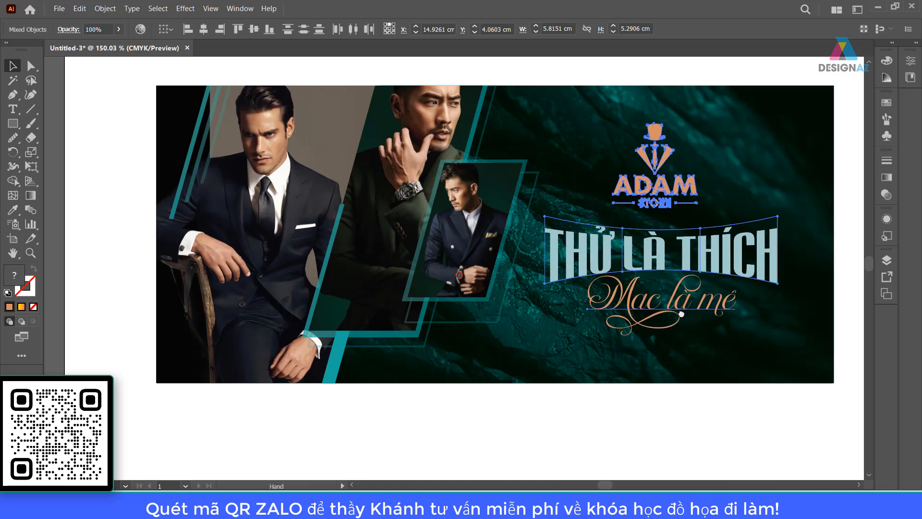
left_click_drag(681, 314, 657, 316)
left_click(833, 308)
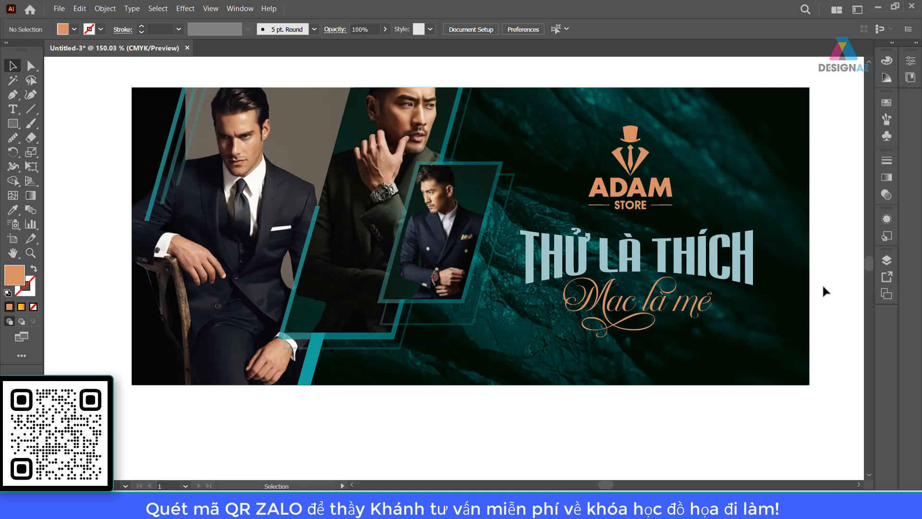
Raise the logo about 0.25 cm and move the headline and script line up slightly beneath it
left_click(643, 193)
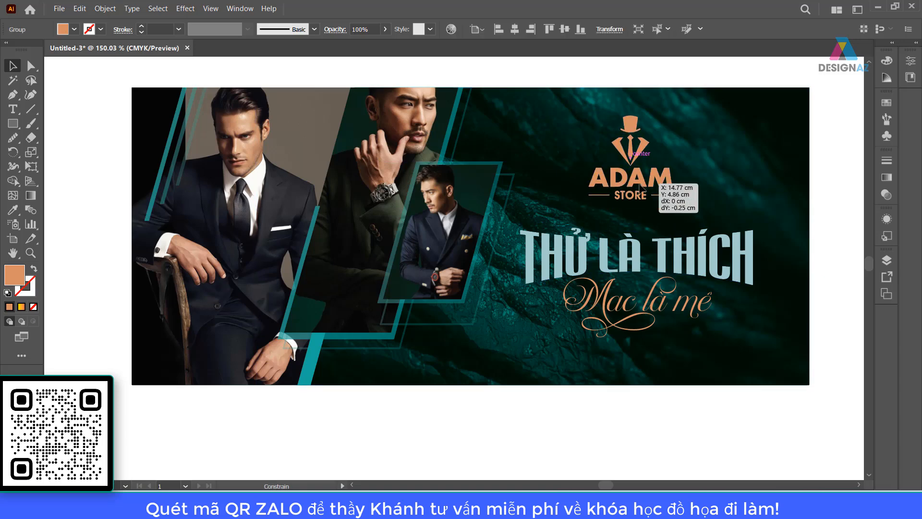
left_click(646, 254)
left_click(630, 300, "shift")
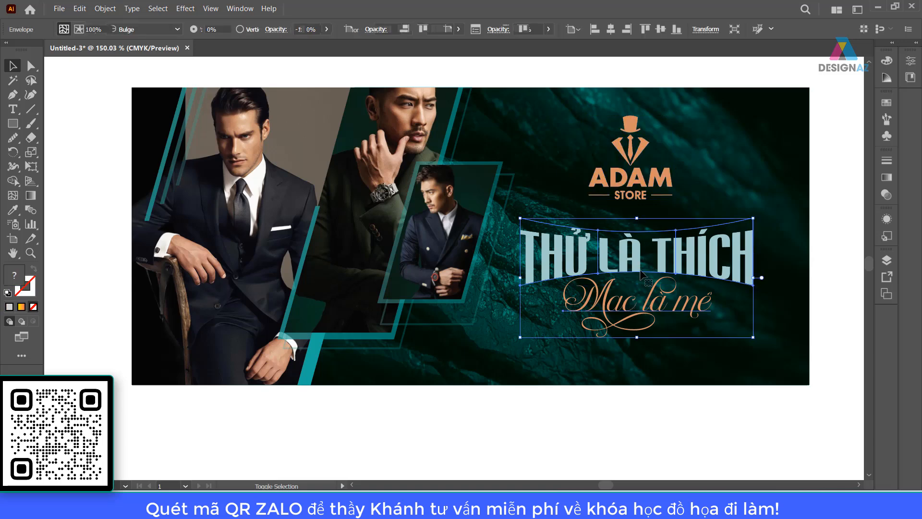
left_click_drag(635, 260, 635, 252)
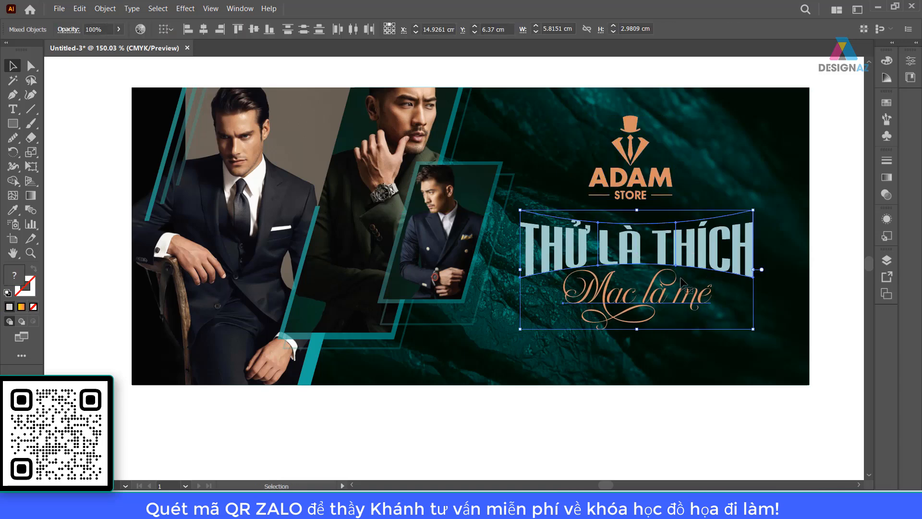
left_click(819, 215)
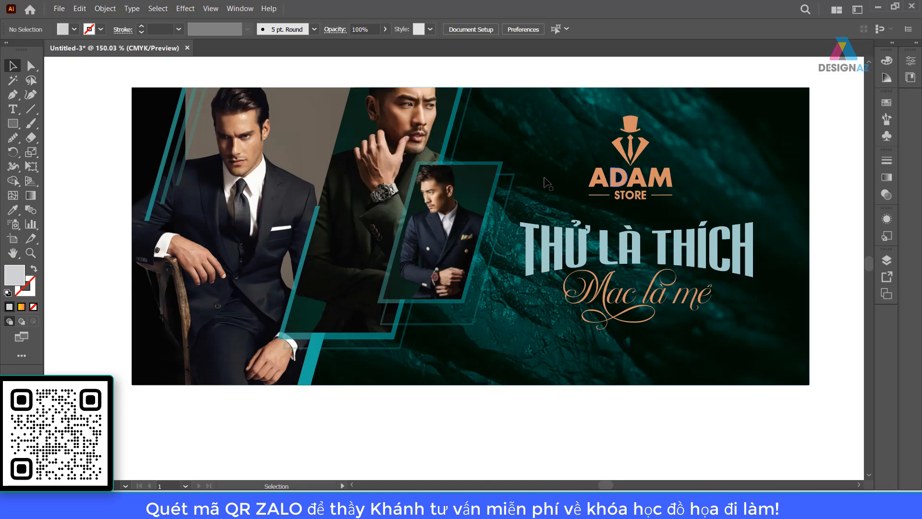
Delete the two leftmost teal diagonal lines in the banner's upper left corner
left_click_drag(163, 168, 149, 184)
key("Delete")
key("Delete")
Shift the thick teal diagonal bar at the banner's bottom edge slightly left, fine-tuning it beside the large portrait
left_click_drag(305, 374, 298, 373)
key("Right")
key("Right")
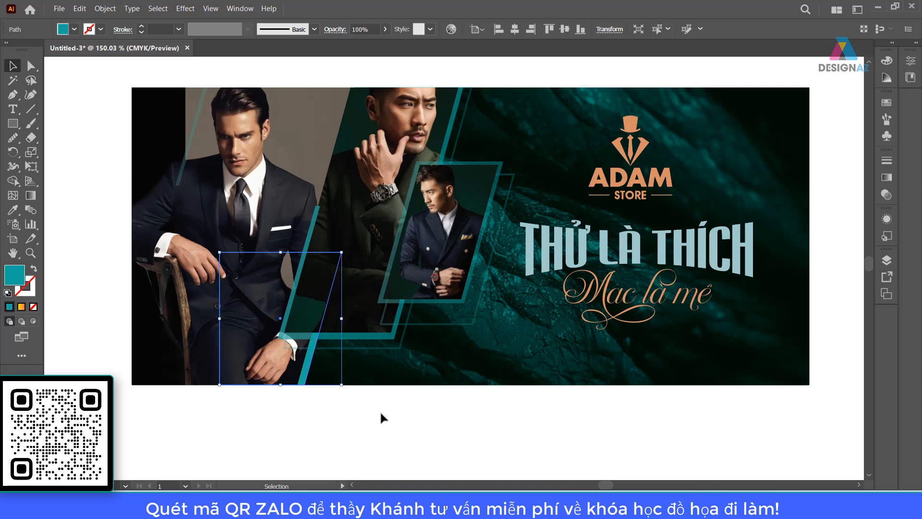
Move the thin teal diagonal line from the banner's upper left to the bottom edge, just right of the thick teal bar
left_click(210, 126, "shift")
left_click_drag(194, 129, 329, 335)
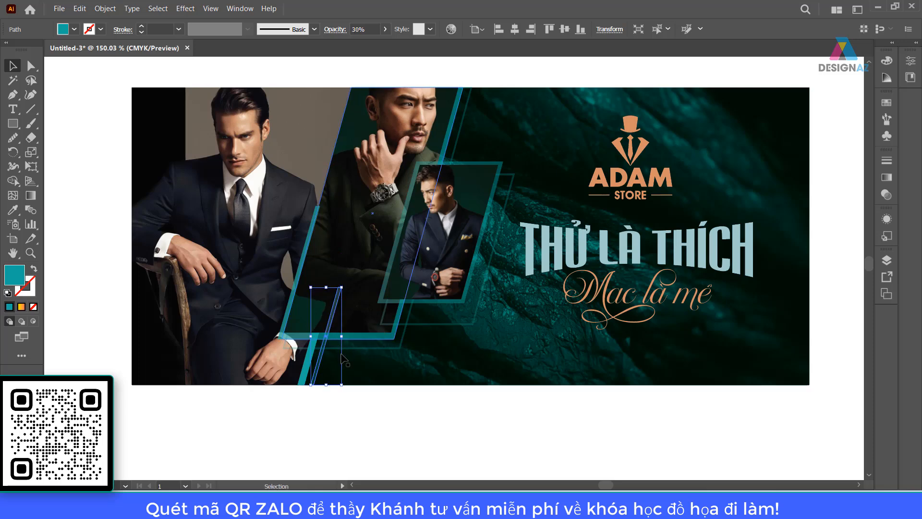
left_click(363, 422)
Send the thin teal line backward so it sits behind the middle portrait and its frame
key("z")
left_click_drag(288, 312, 350, 223)
key("space")
left_click_drag(296, 243, 391, 307)
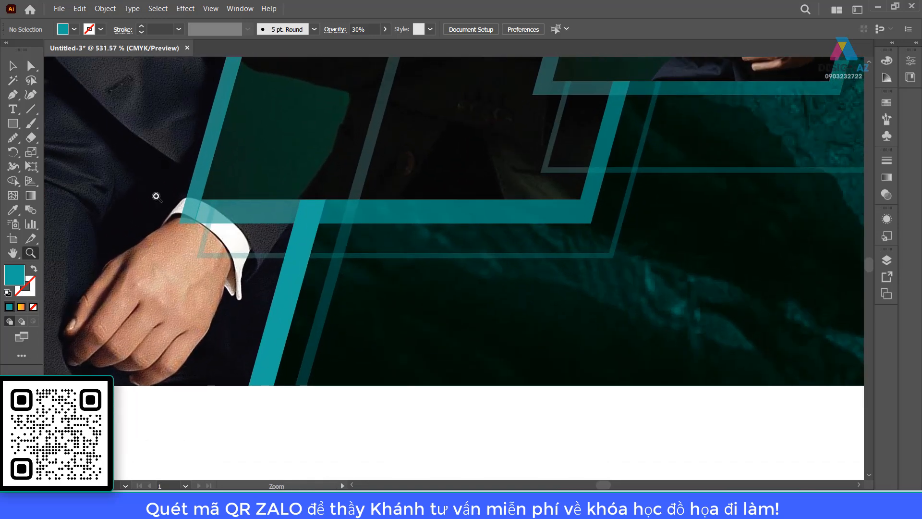
left_click(12, 66)
left_click(312, 361)
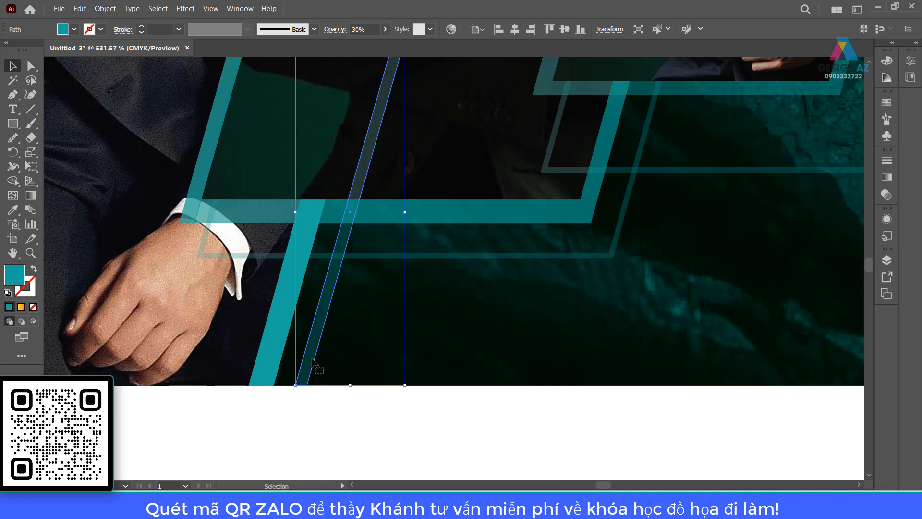
key("a")
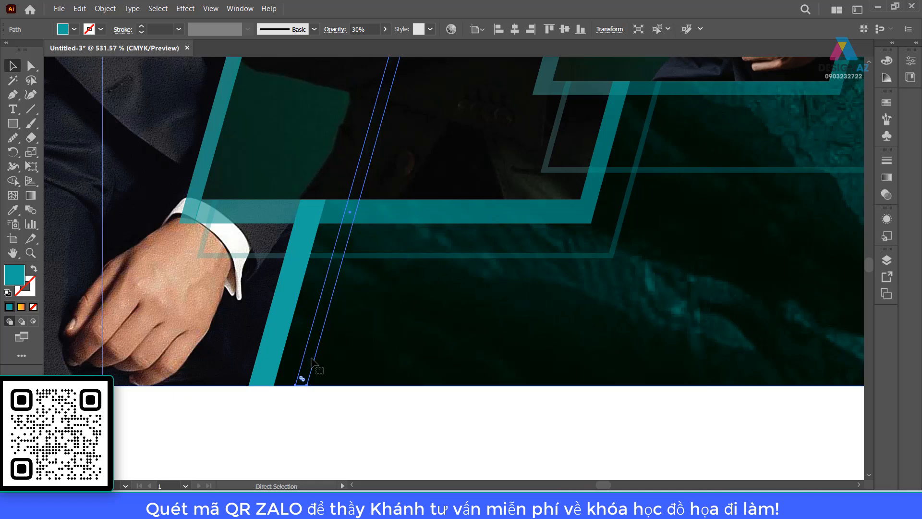
key("v")
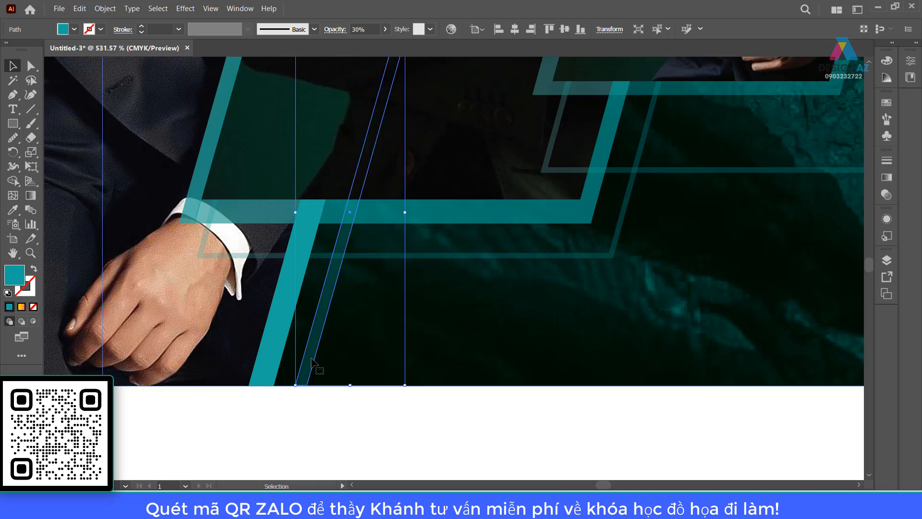
left_click(409, 412)
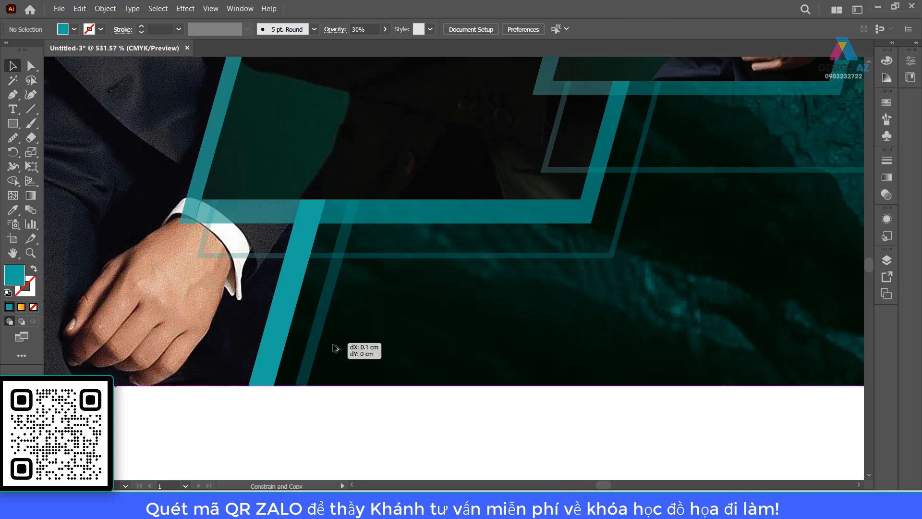
Try to copy the thin line to the right, and undo the attempts along with the line's stacking change
left_click(326, 350)
left_click(343, 443)
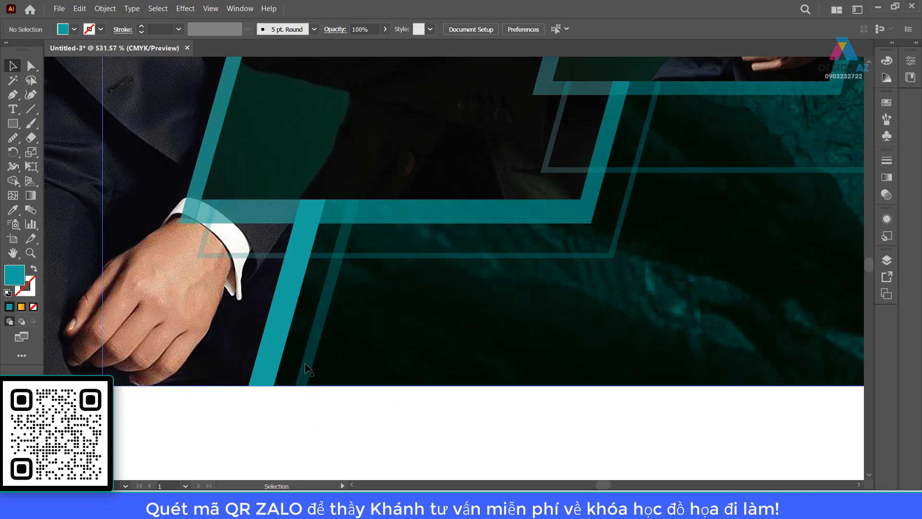
left_click(306, 369)
left_click_drag(307, 369, 330, 385)
key("ctrl+z")
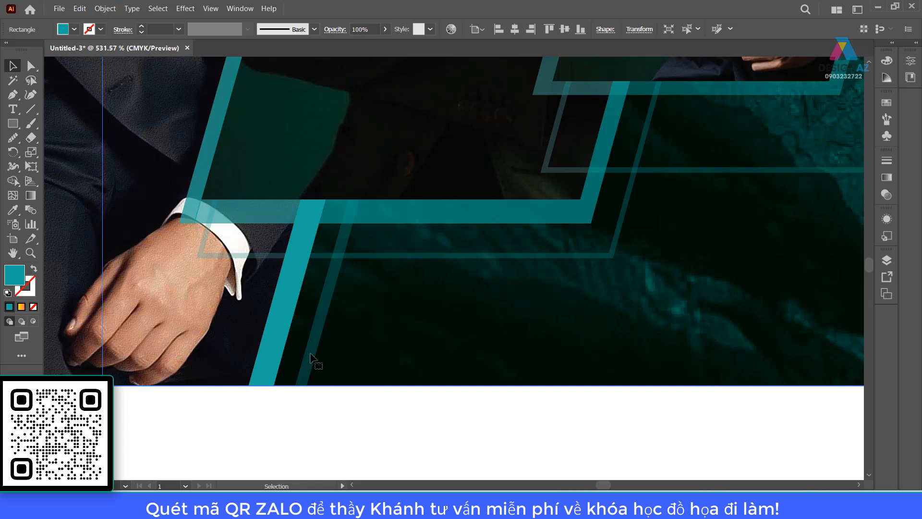
key("ctrl+z")
key("a")
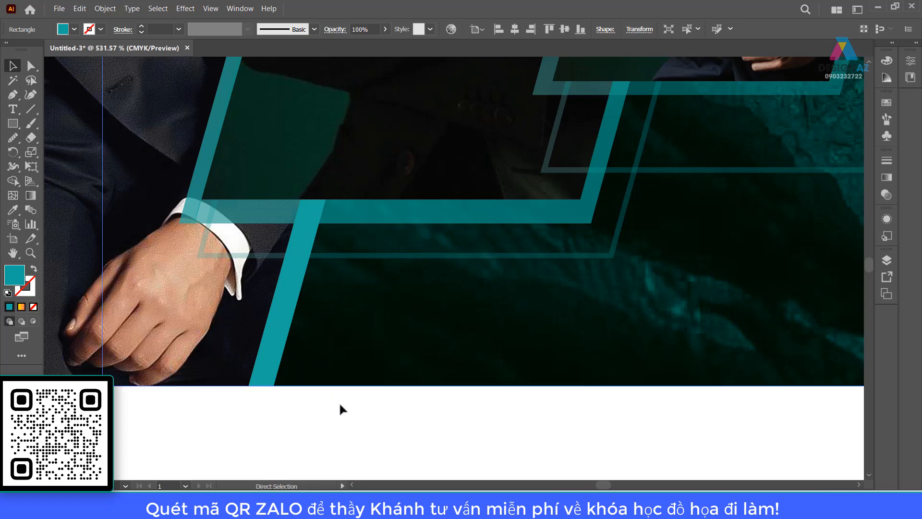
key("ctrl+z")
key("ctrl+shift+z")
key("ctrl+shift+z")
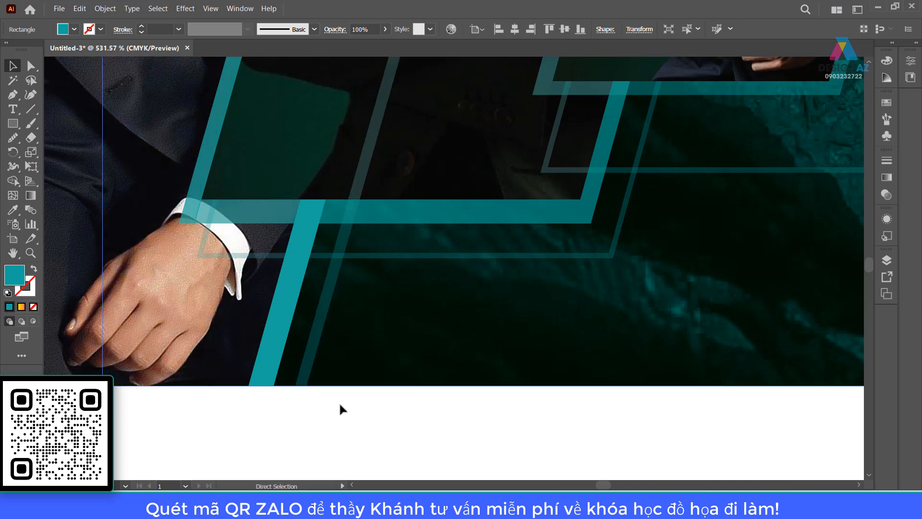
Duplicate the thin teal line horizontally to the right and repeat the copy to make five evenly spaced parallel lines
key("v")
left_click(307, 365)
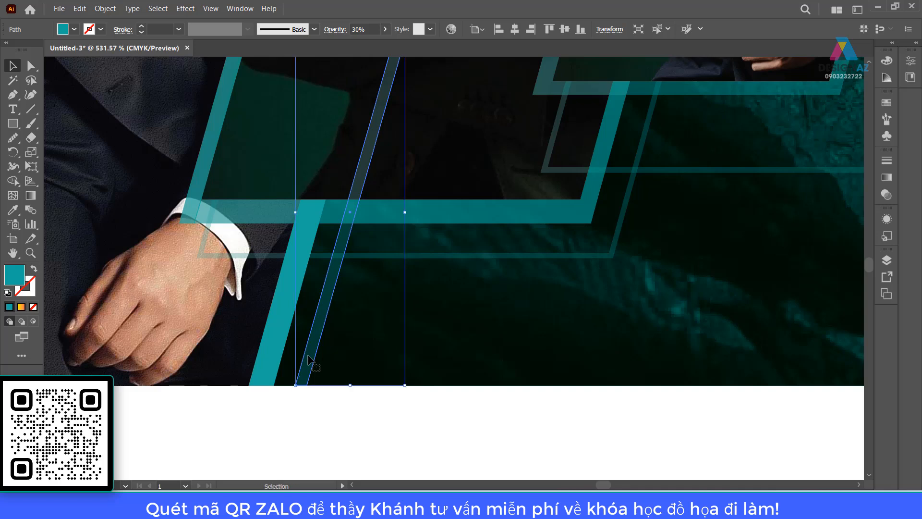
left_click_drag(307, 357, 339, 369, "alt+shift")
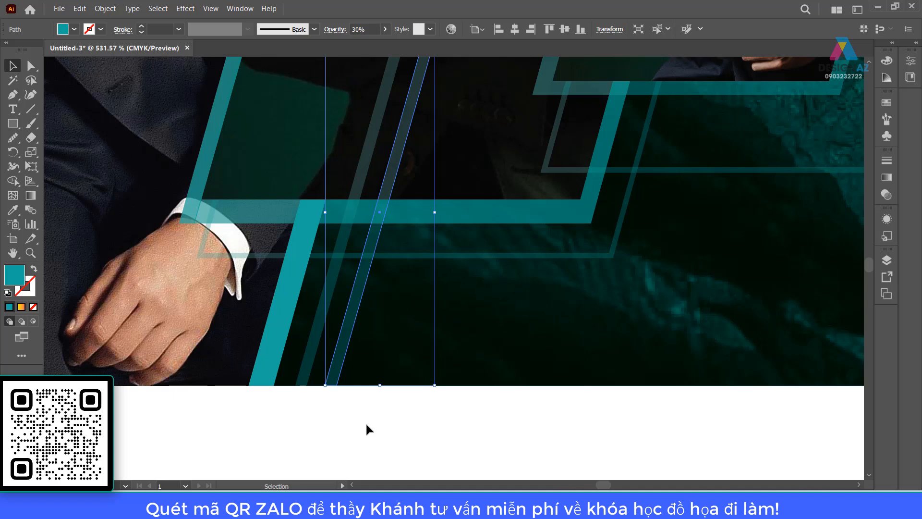
key("a")
key("ctrl+d")
key("ctrl+d")
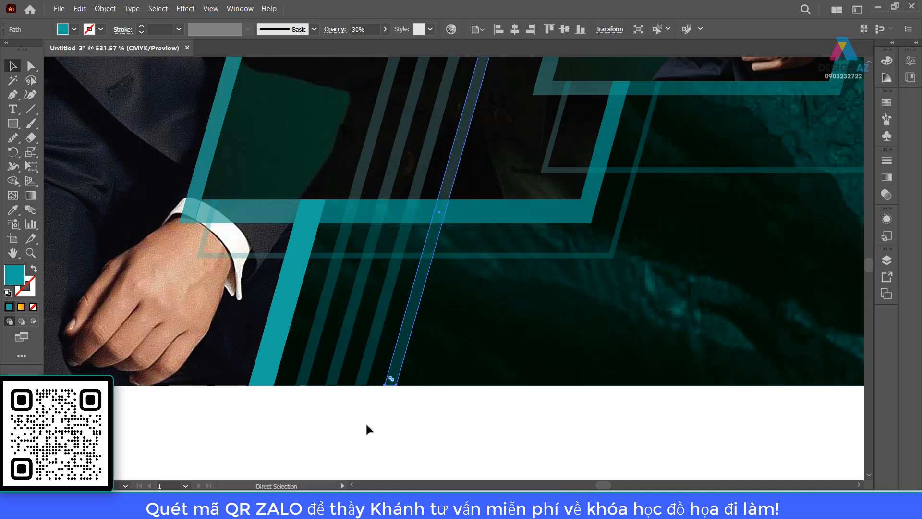
key("ctrl+d")
key("v")
key("ctrl+minus")
key("ctrl+minus")
key("ctrl+minus")
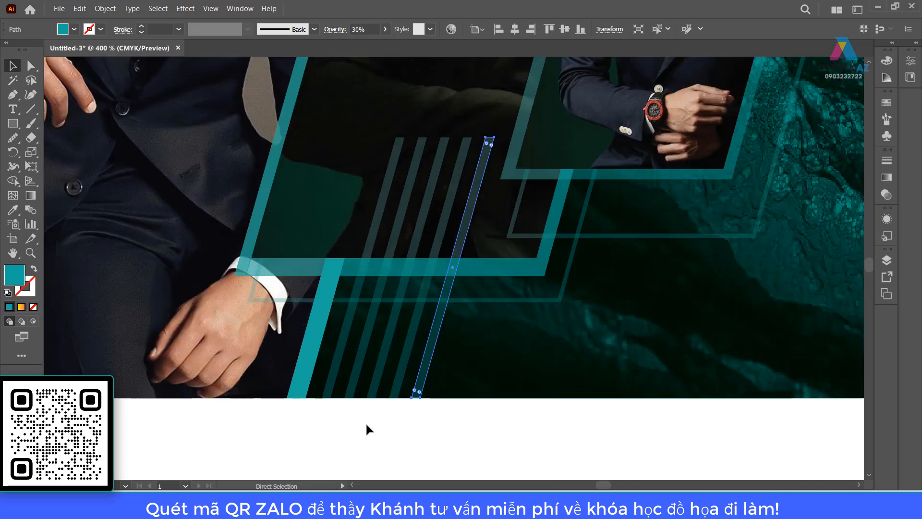
key("space")
left_click_drag(491, 412, 480, 438)
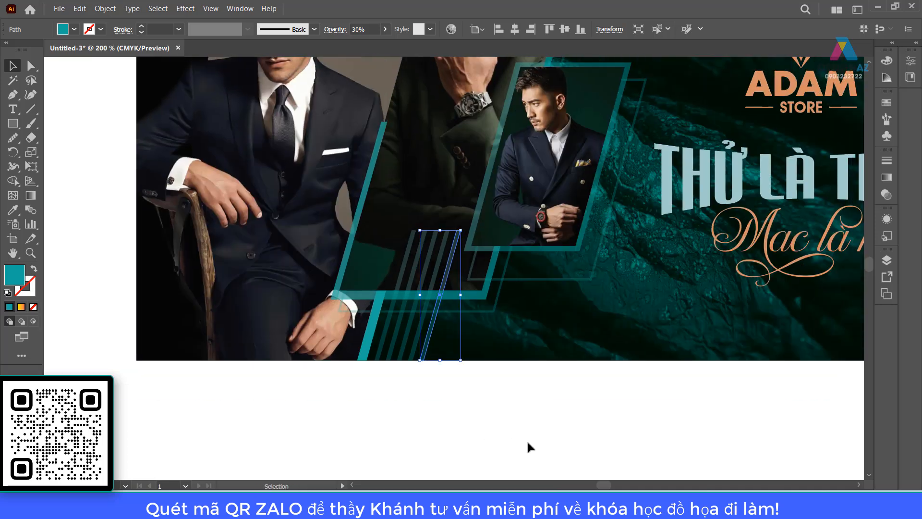
left_click(564, 442)
Set the opacity of the rightmost thin teal line to 10%
key("ctrl+plus")
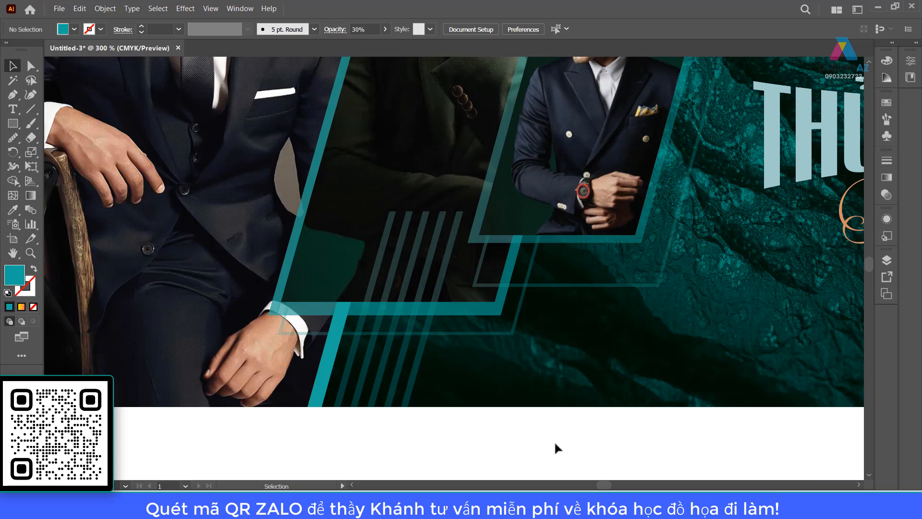
left_click(416, 377)
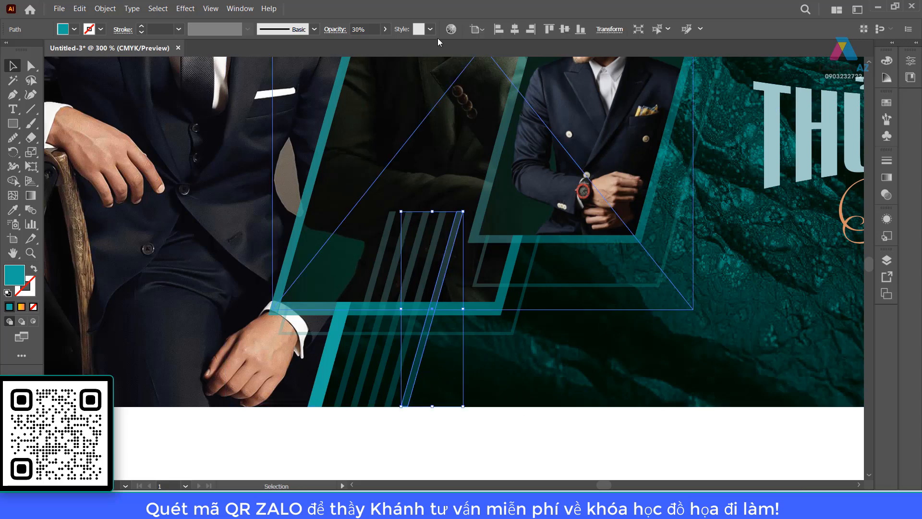
left_click(372, 27)
type("10")
key("Return")
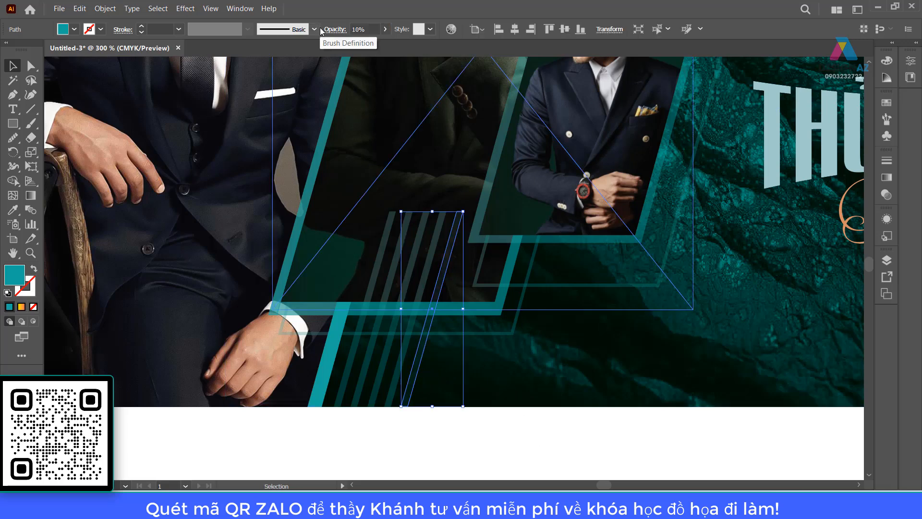
left_click(457, 412)
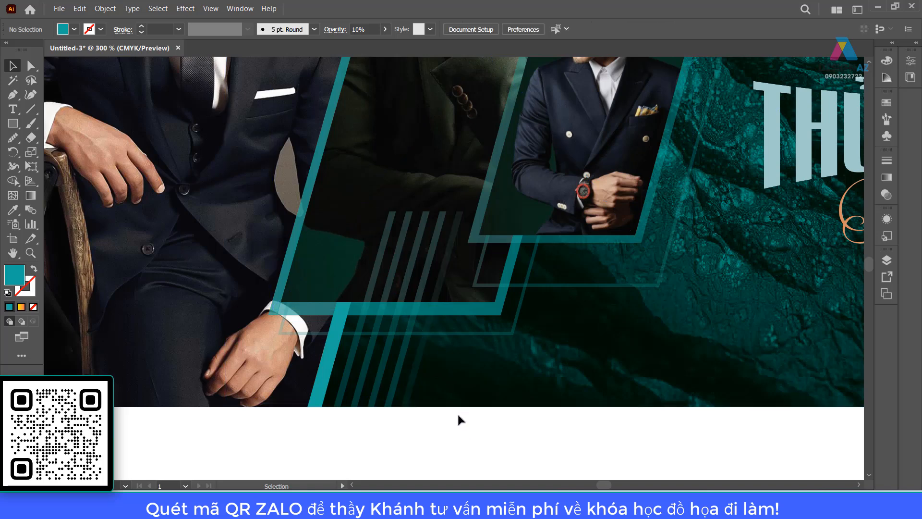
Set the opacity of the fourth thin line to 20% and of the middle thin line to 25%
left_click(399, 379)
left_click(368, 29)
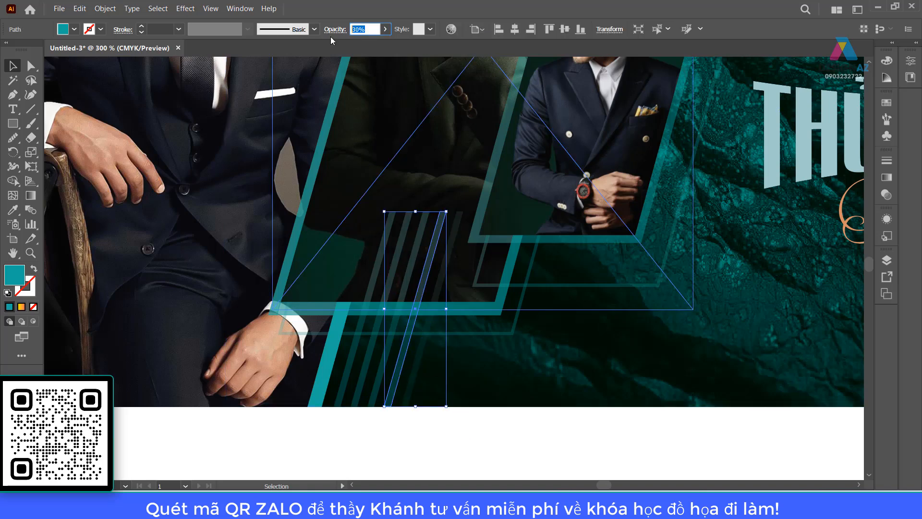
type("20")
key("Return")
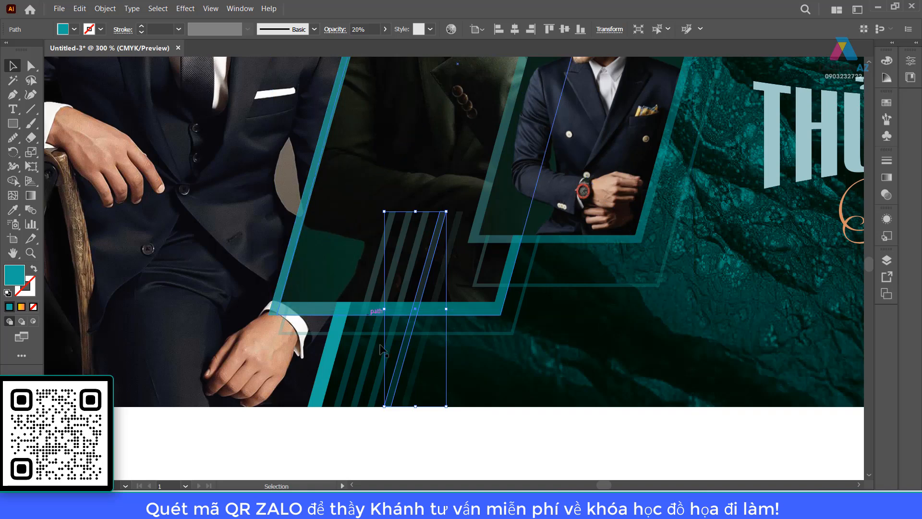
left_click(380, 376)
left_click(363, 29)
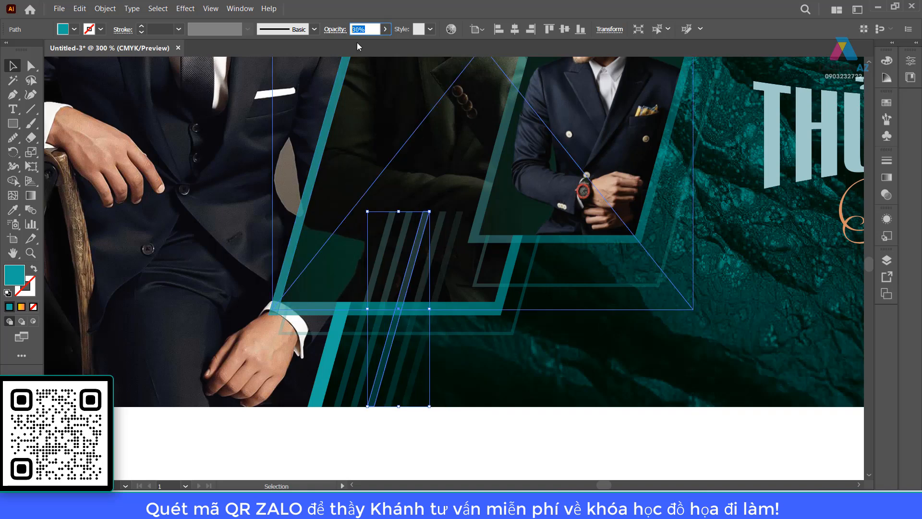
type("25")
key("Return")
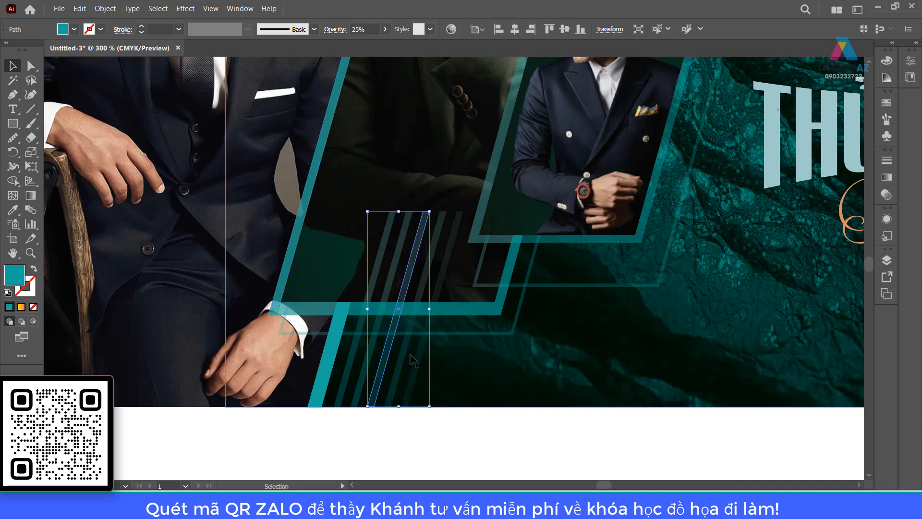
Group the five thin teal lines and send the group behind the middle portrait and its frame
left_click(368, 441)
left_click(408, 395)
left_click(393, 390, "shift")
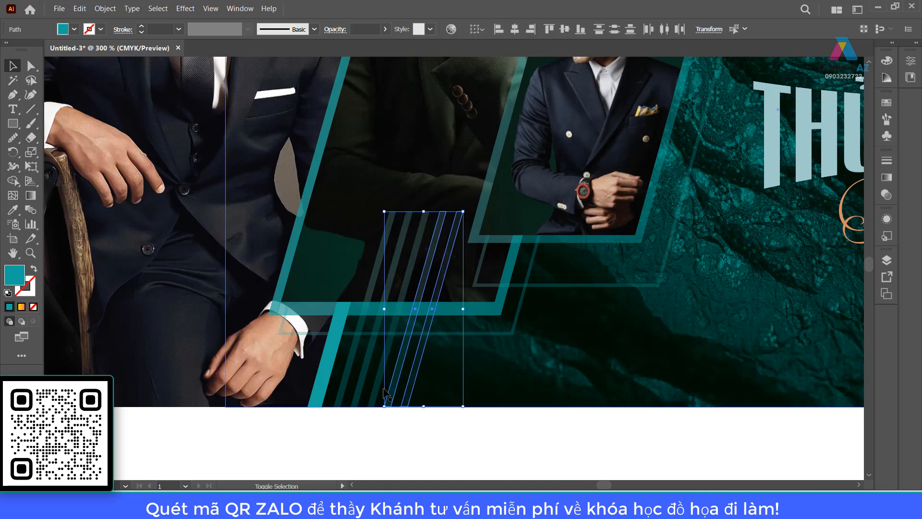
left_click(381, 388, "shift")
left_click(368, 381, "shift")
left_click(349, 390, "shift")
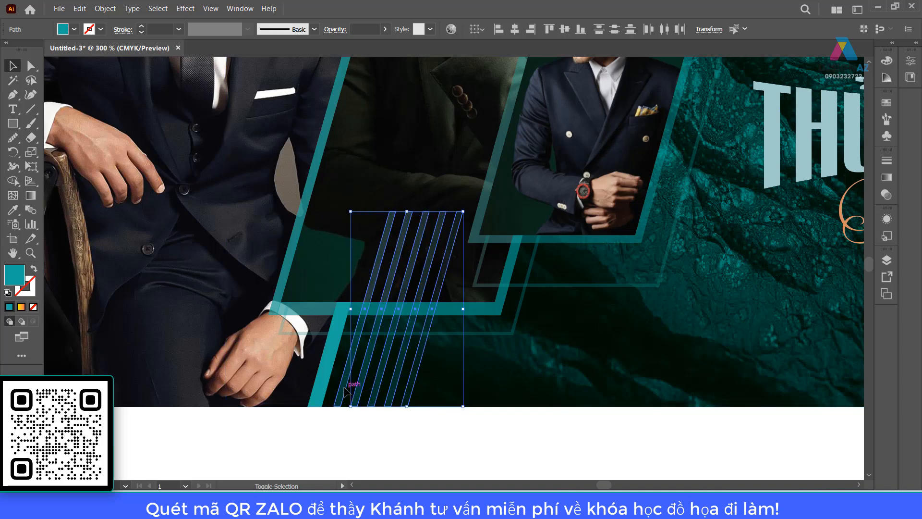
key("ctrl+g")
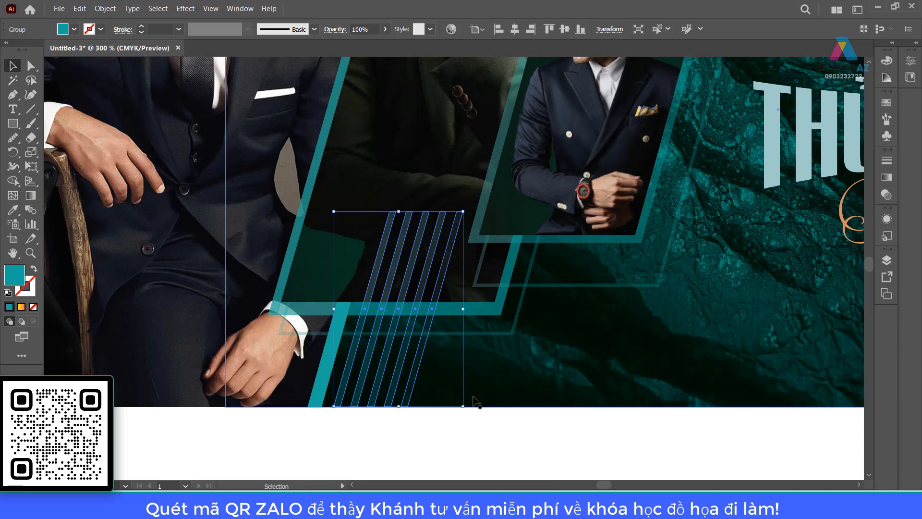
key("a")
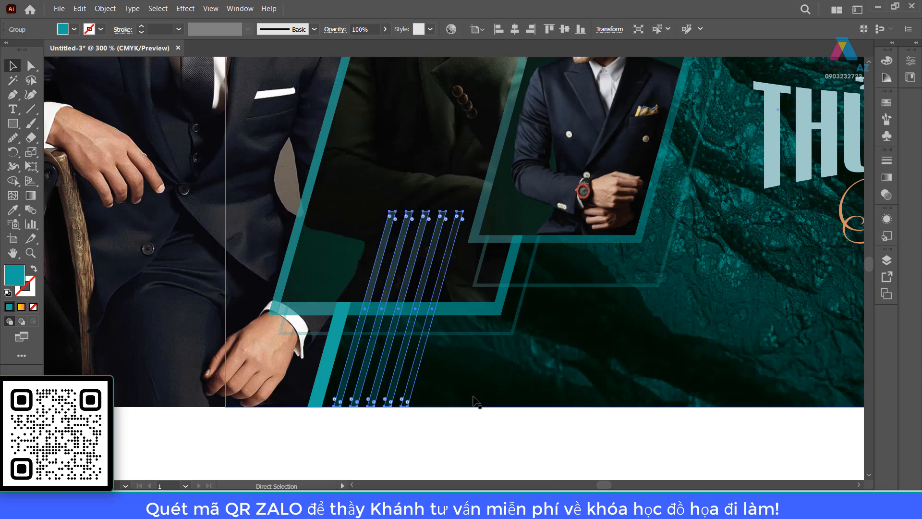
key("v")
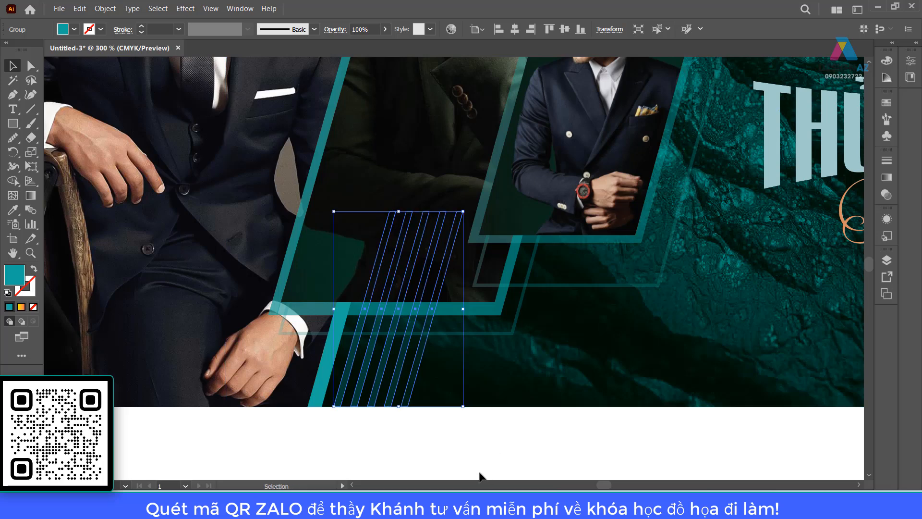
left_click(485, 452)
Set the opacity of the thick teal diagonal bar beside the large portrait to 80%
key("ctrl+minus")
key("ctrl+minus")
key("ctrl+minus")
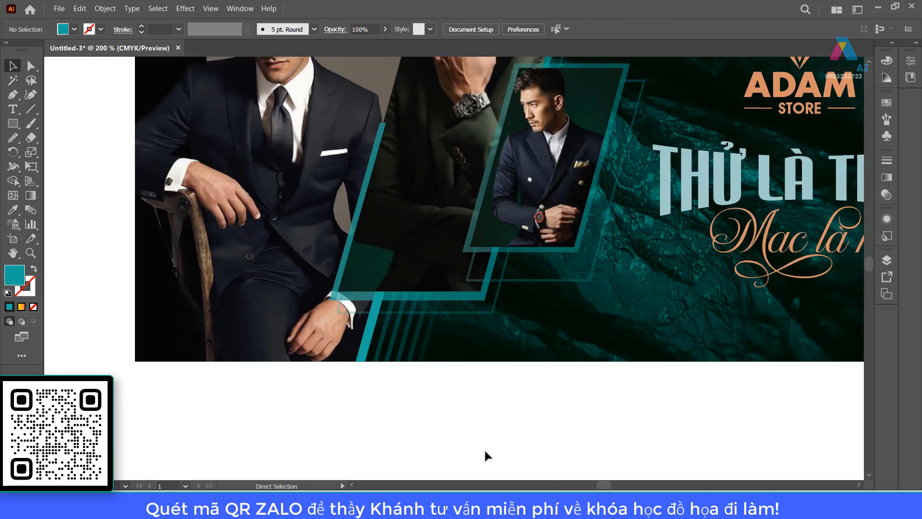
key("space")
left_click_drag(532, 365, 479, 356)
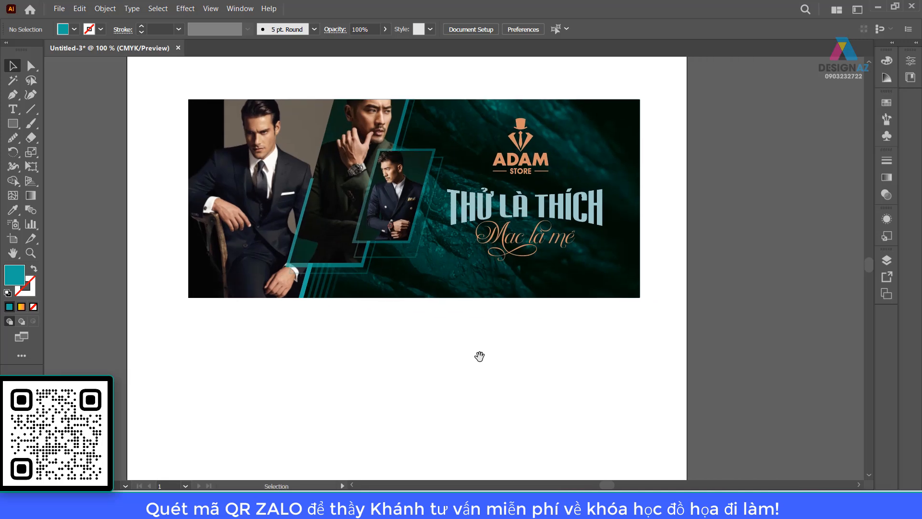
key("z")
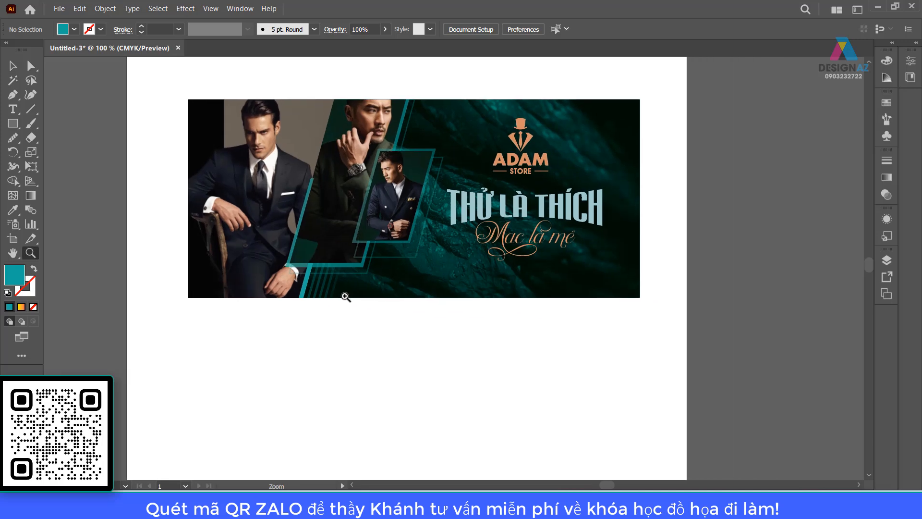
left_click_drag(298, 265, 444, 323)
key("space")
left_click_drag(384, 317, 447, 361)
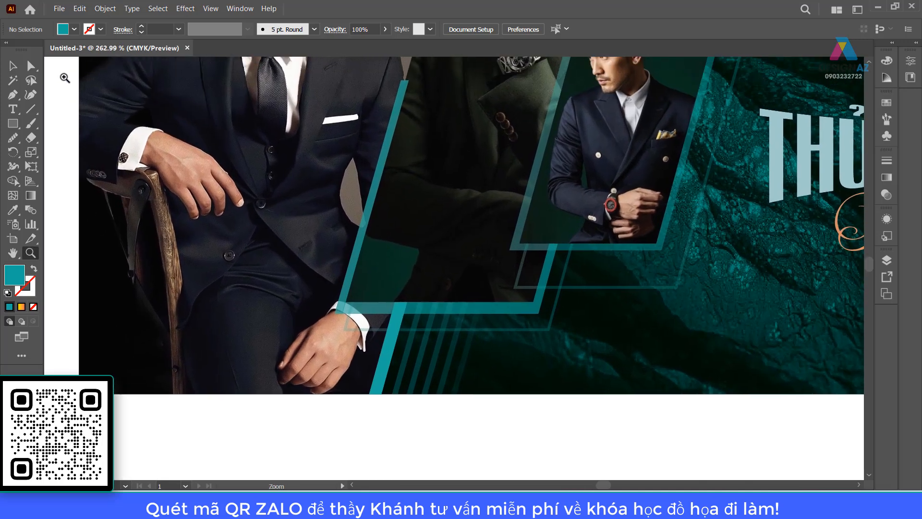
left_click(13, 66)
left_click(377, 389)
left_click(384, 382)
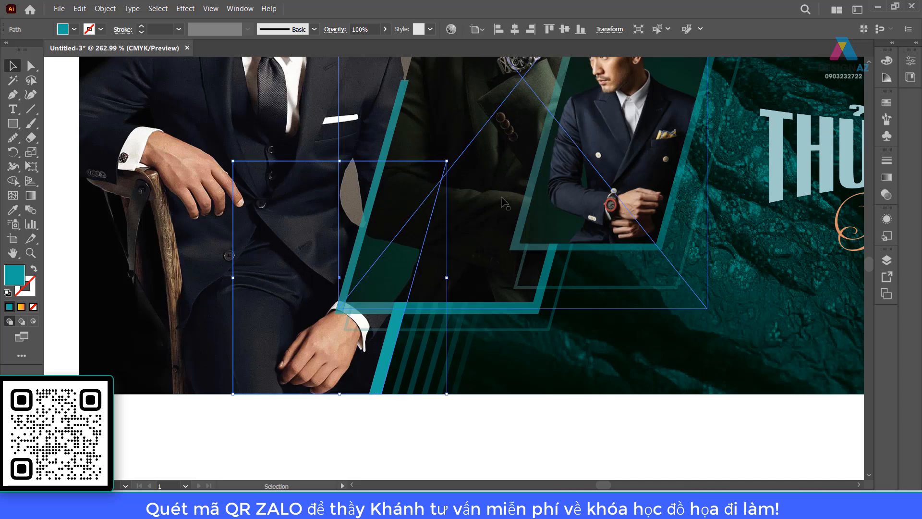
left_click(373, 29)
type("80")
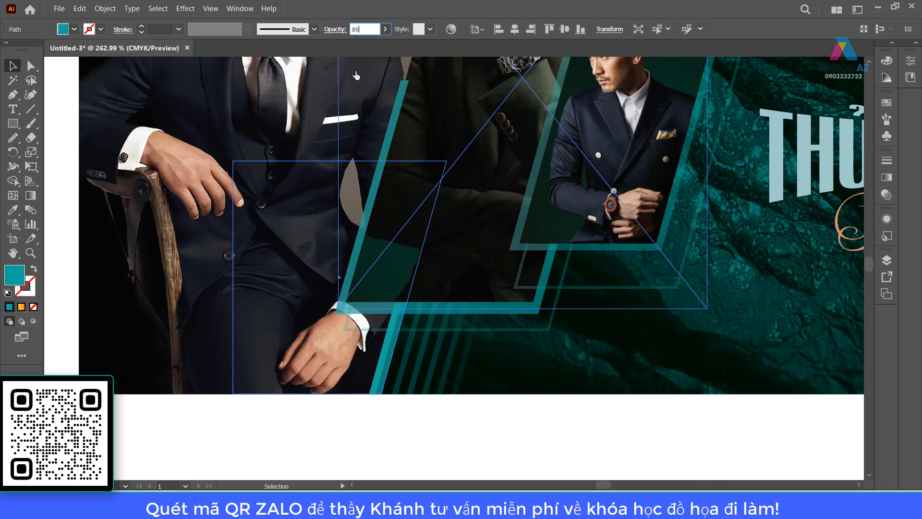
key("Return")
Delete the wide teal parallelogram that extends past the banner's bottom edge under the middle portrait
left_click(524, 384)
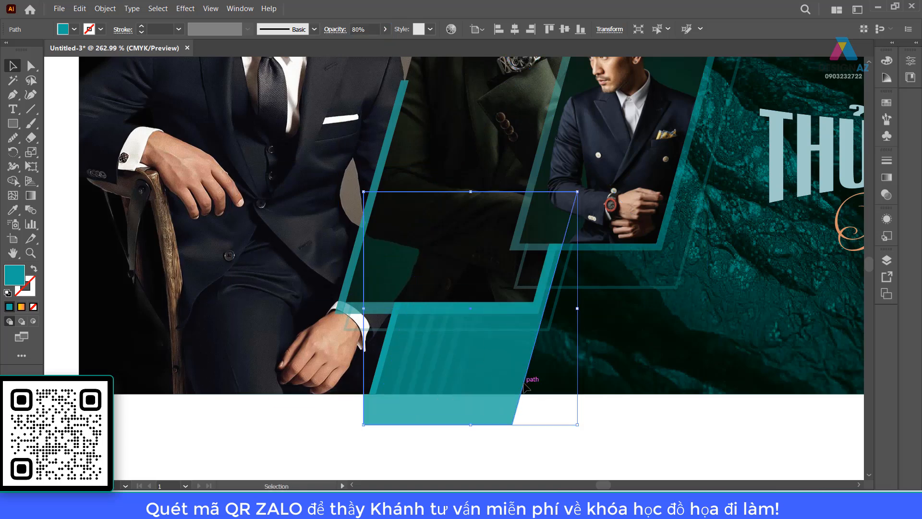
key("Delete")
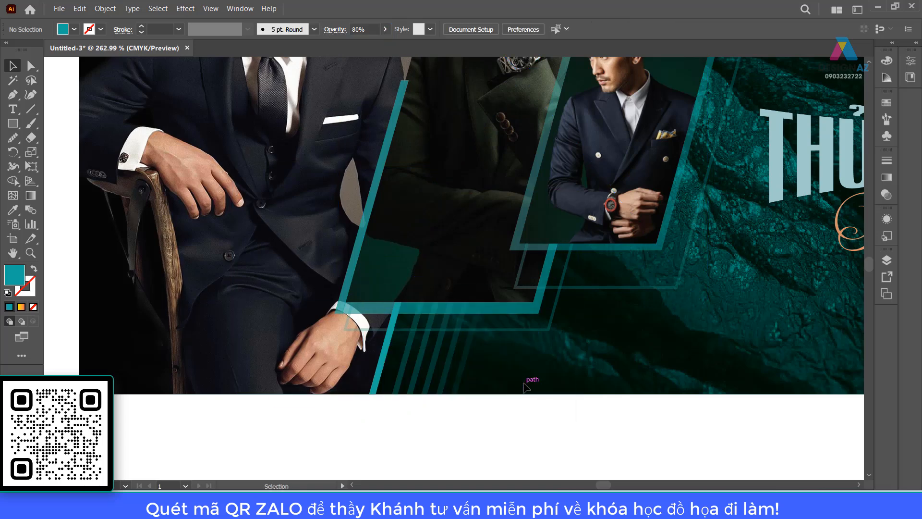
Nudge the large portrait's teal backing shape slightly to the right and set its opacity to 80%
left_click(379, 377)
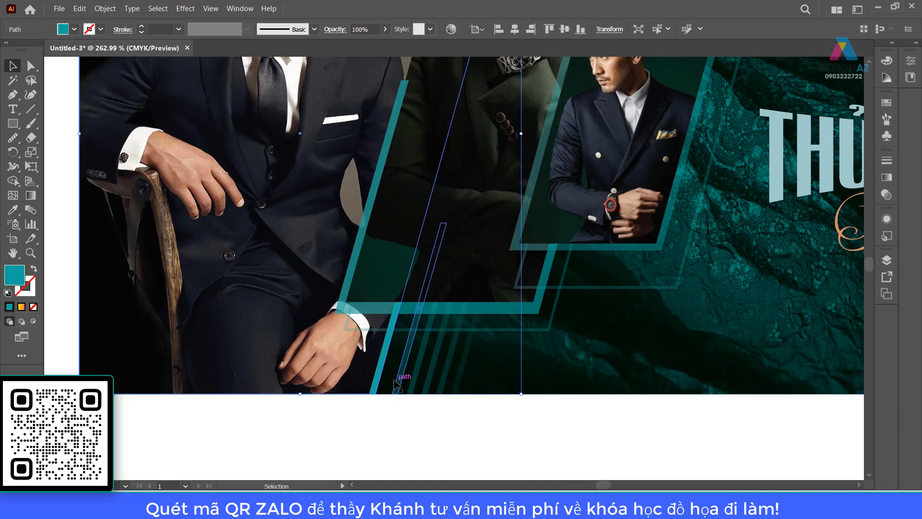
key("Right")
key("Right")
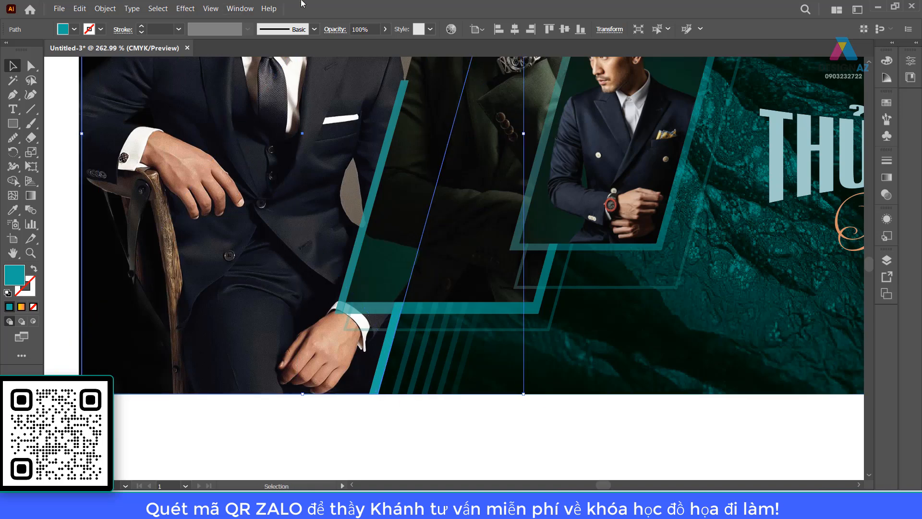
left_click(368, 27)
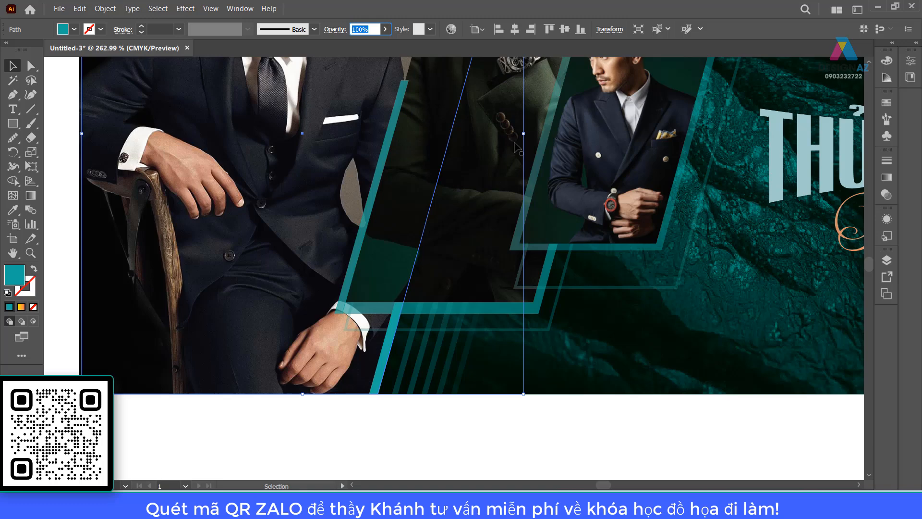
type("80")
key("Return")
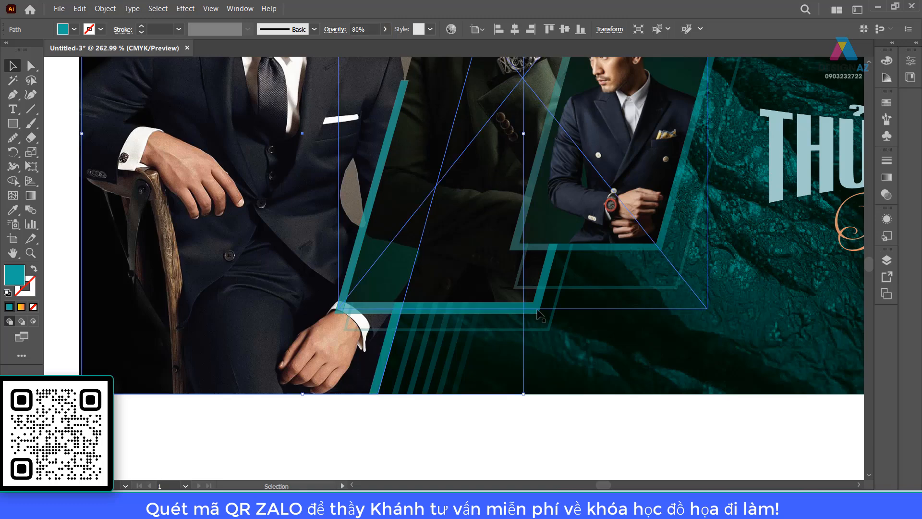
left_click(515, 431)
Remove the short teal diagonal bar between the large portrait and the middle portrait
key("space")
left_click_drag(391, 233, 366, 383)
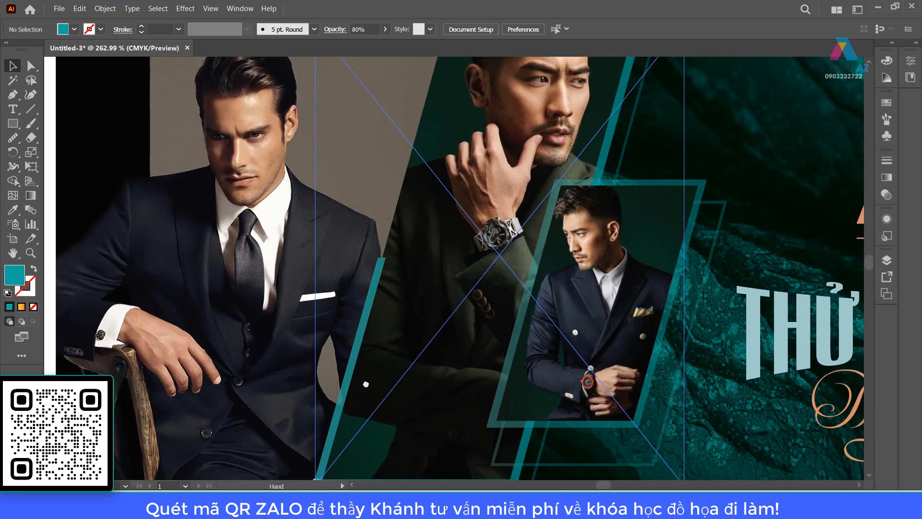
left_click_drag(360, 335, 374, 318)
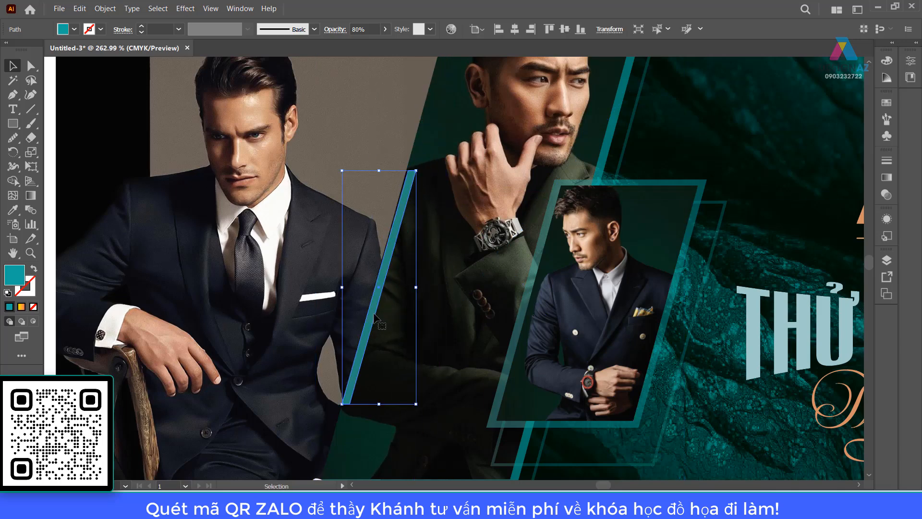
key("ctrl+minus")
left_click_drag(409, 354, 395, 350)
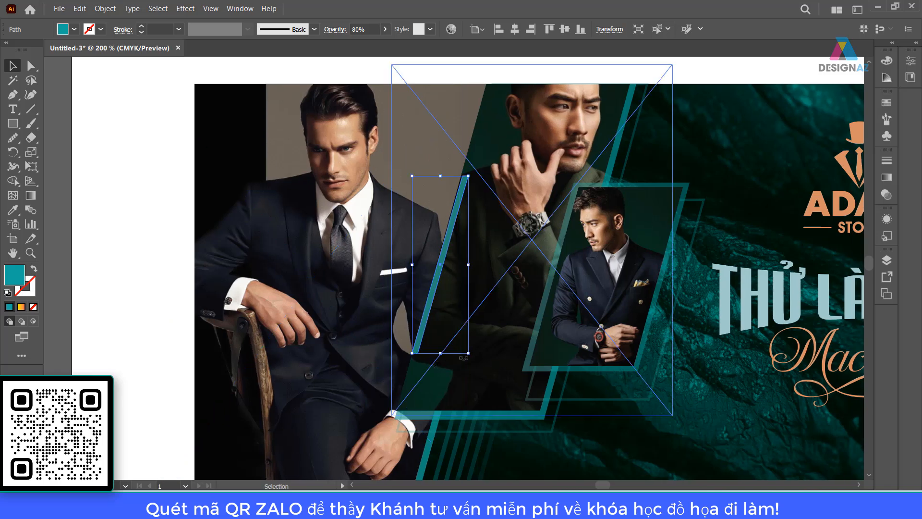
Shift the two left anchor points of the middle portrait's teal backing slightly left to form a thin border along that edge
left_click(622, 142)
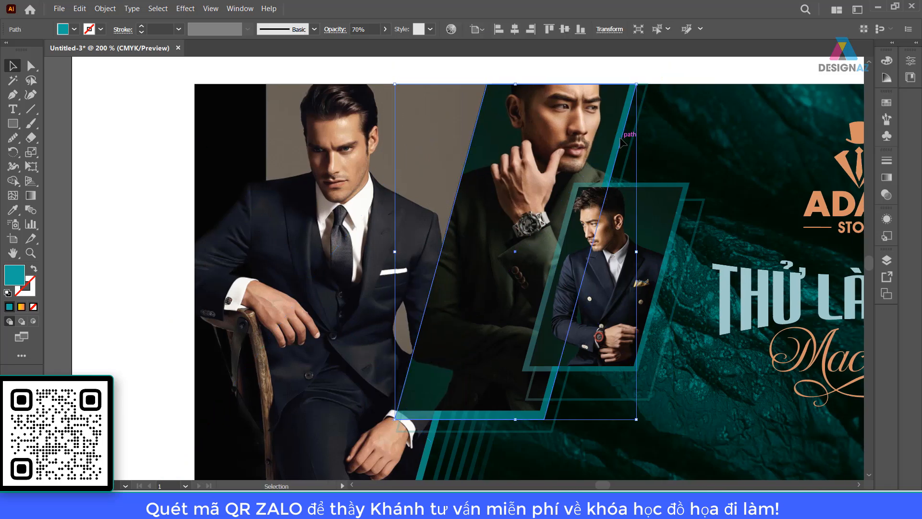
left_click(31, 66)
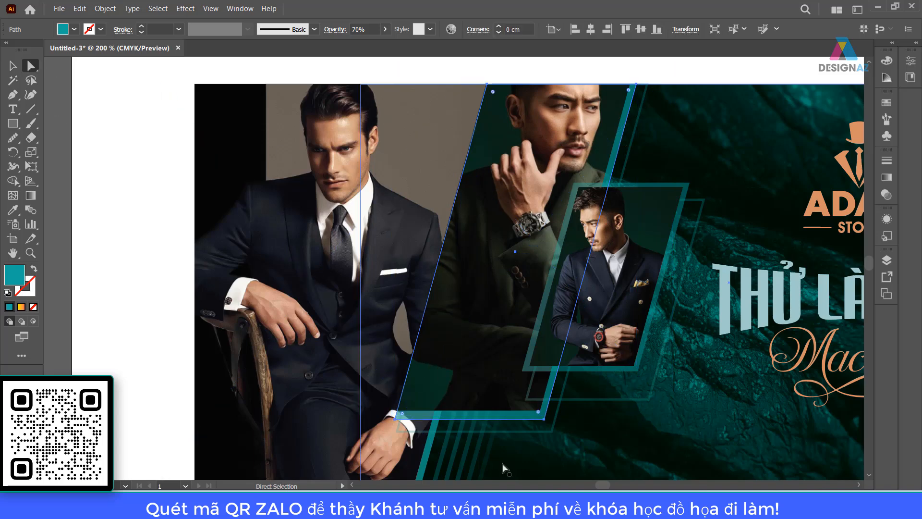
left_click(394, 421)
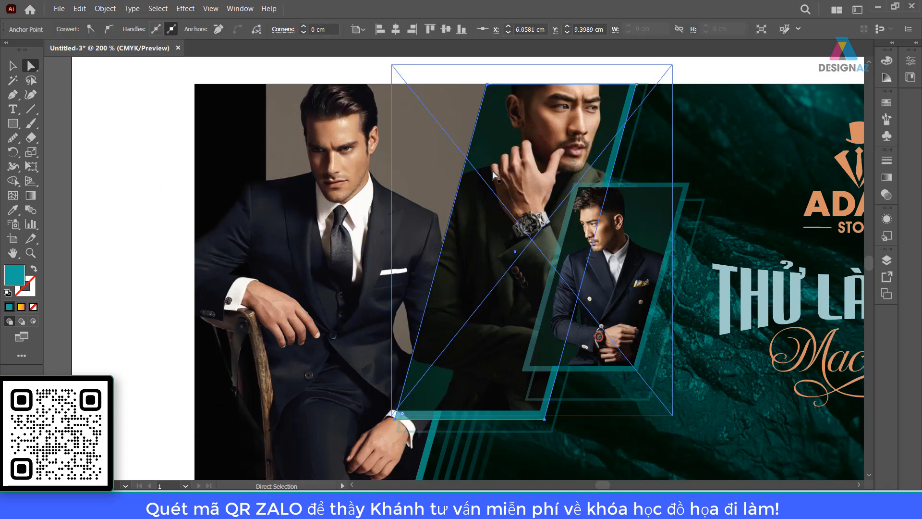
left_click(597, 147)
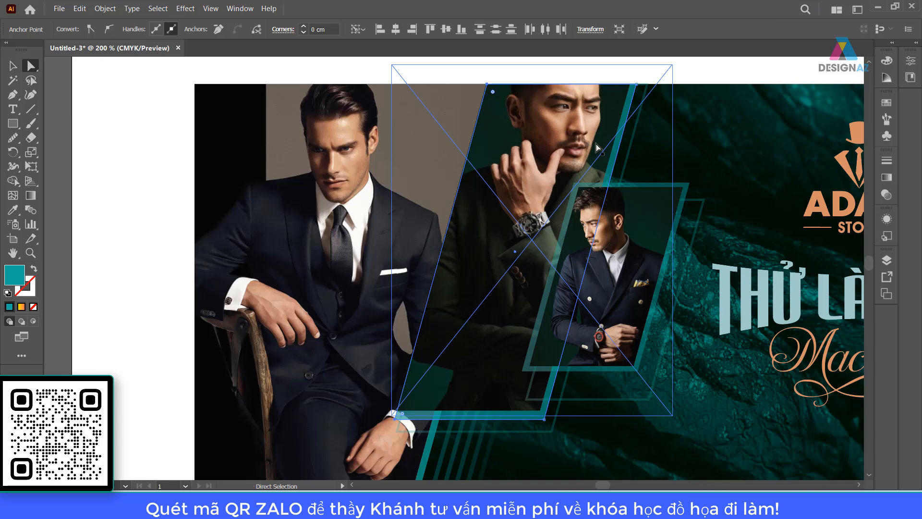
key("Left")
key("Left")
key("Left")
key("Left")
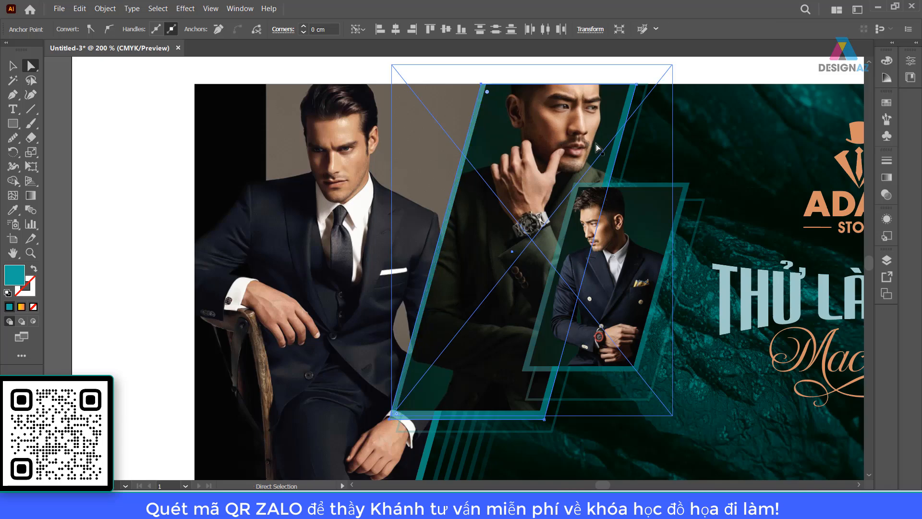
key("Right")
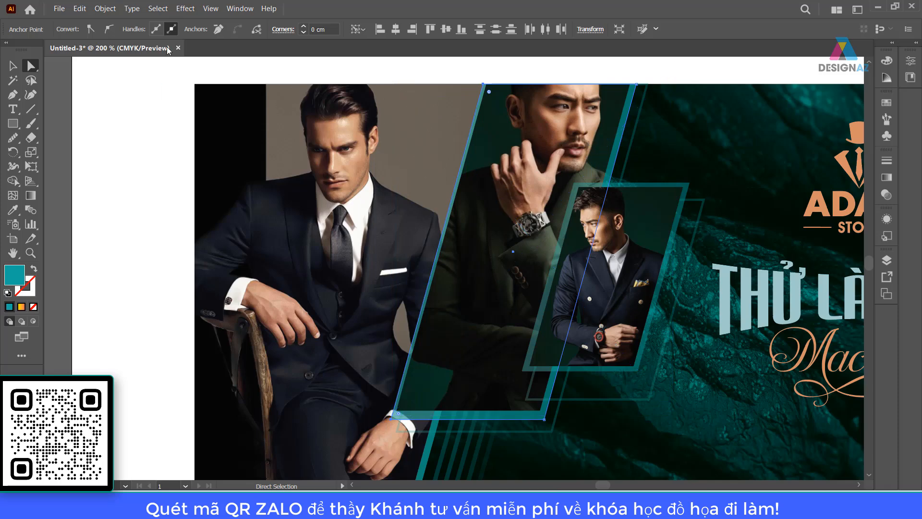
left_click(146, 136)
Round the lower-right corner of the large portrait's clipping shape to a radius of about 0.72 cm
key("ctrl+minus")
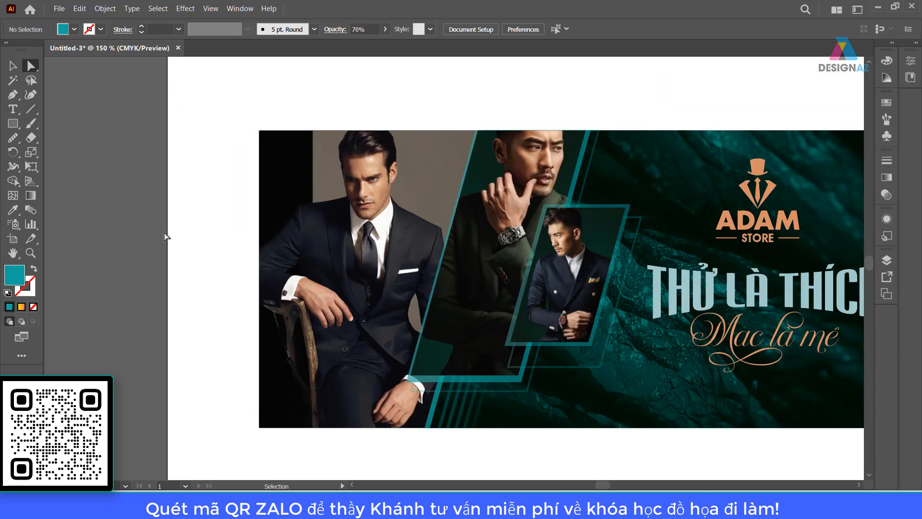
left_click_drag(238, 262, 238, 274)
left_click_drag(541, 357, 392, 331)
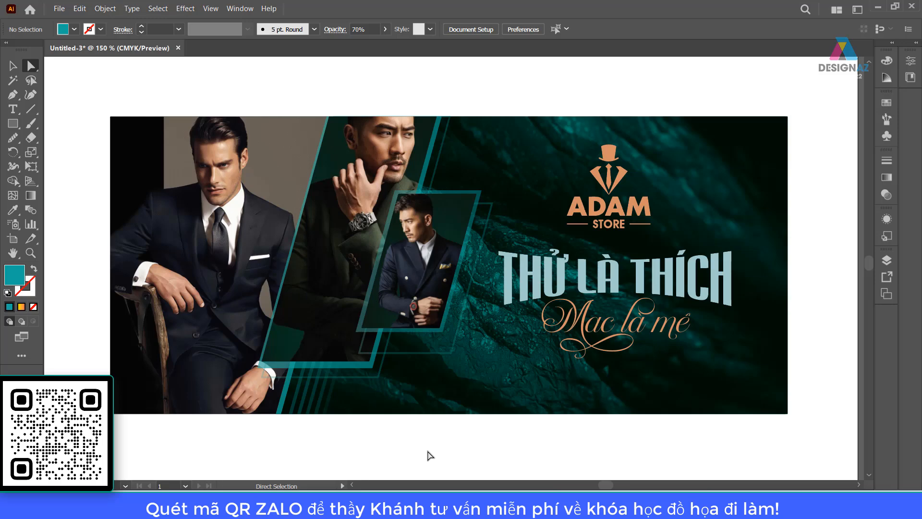
key("z")
left_click_drag(297, 276, 427, 323)
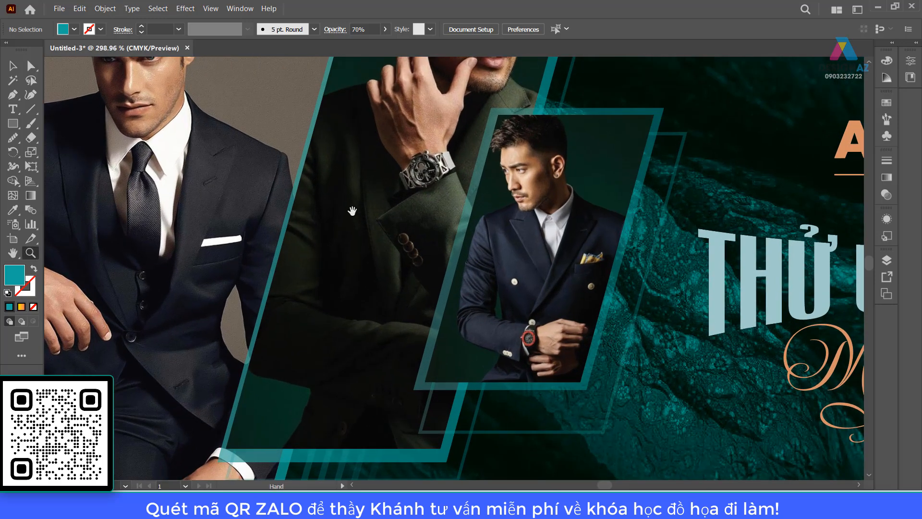
left_click_drag(353, 204, 482, 138)
scroll(481, 139, "down", 5)
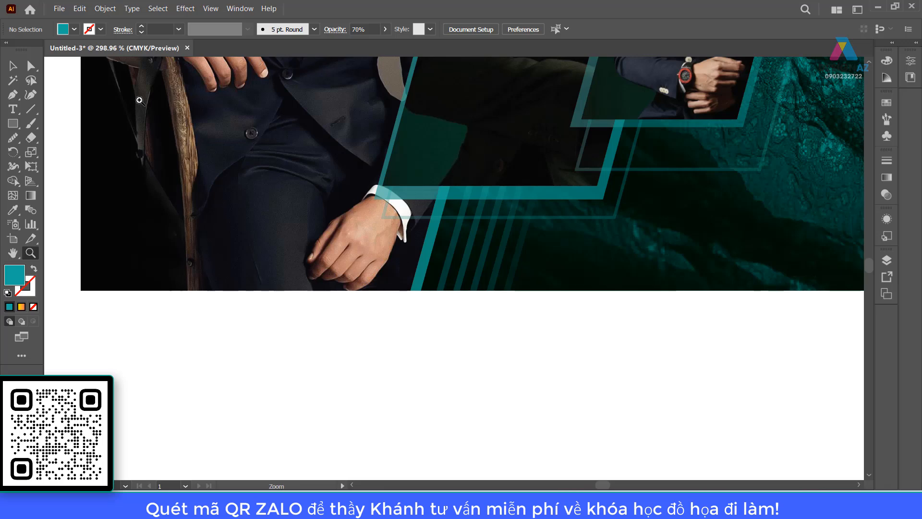
left_click(32, 66)
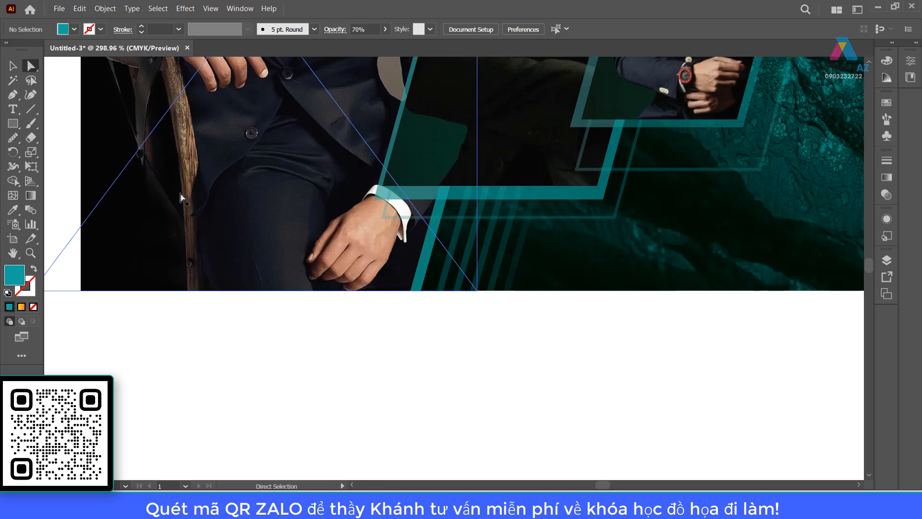
left_click(411, 291)
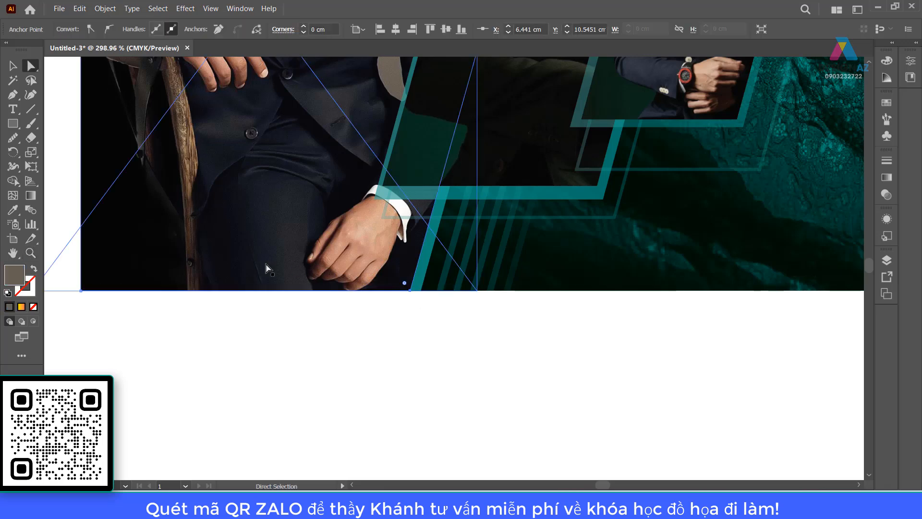
left_click(13, 66)
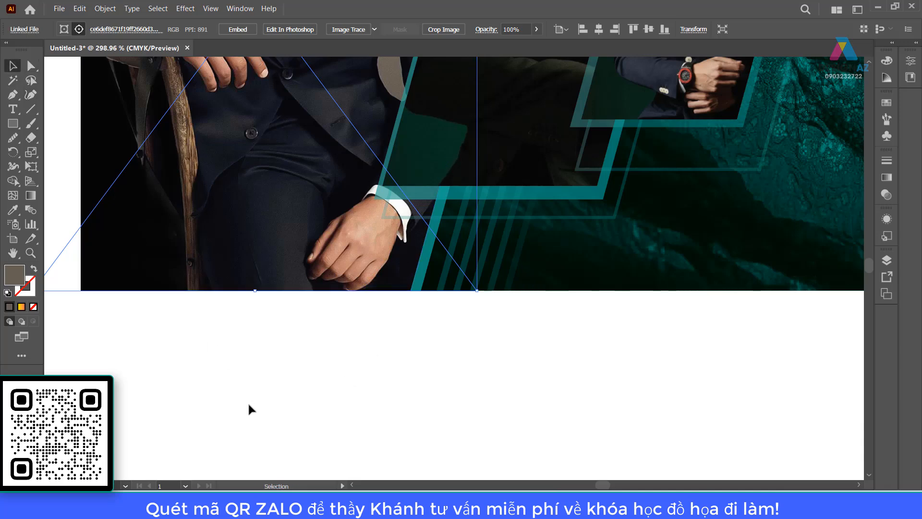
left_click(248, 401)
left_click(258, 264)
key("a")
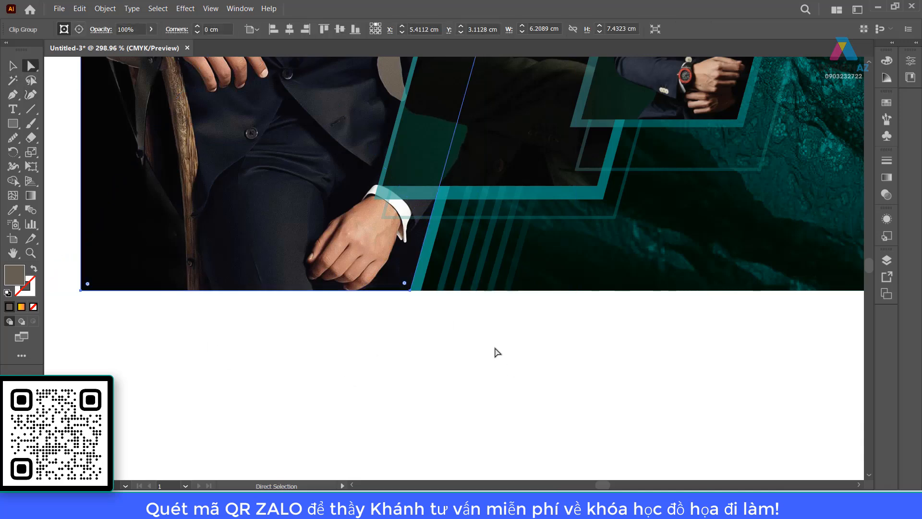
left_click(411, 290)
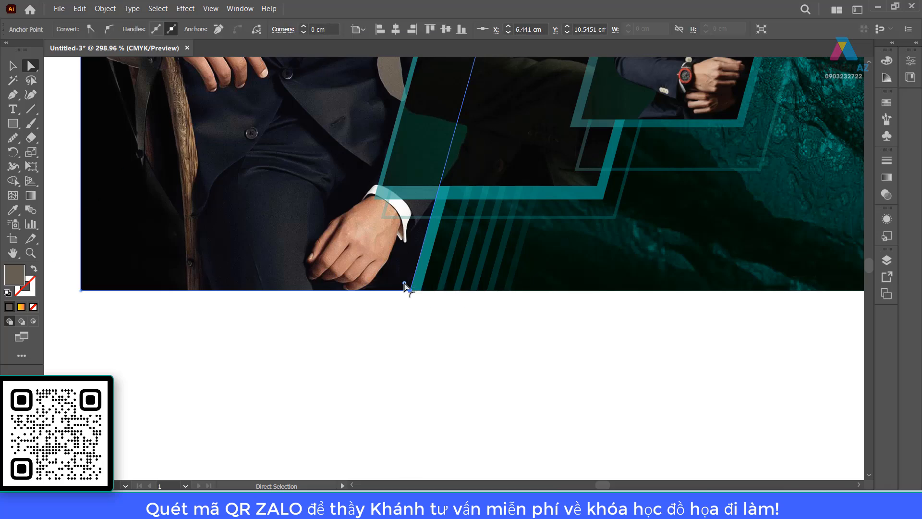
left_click_drag(405, 283, 351, 243)
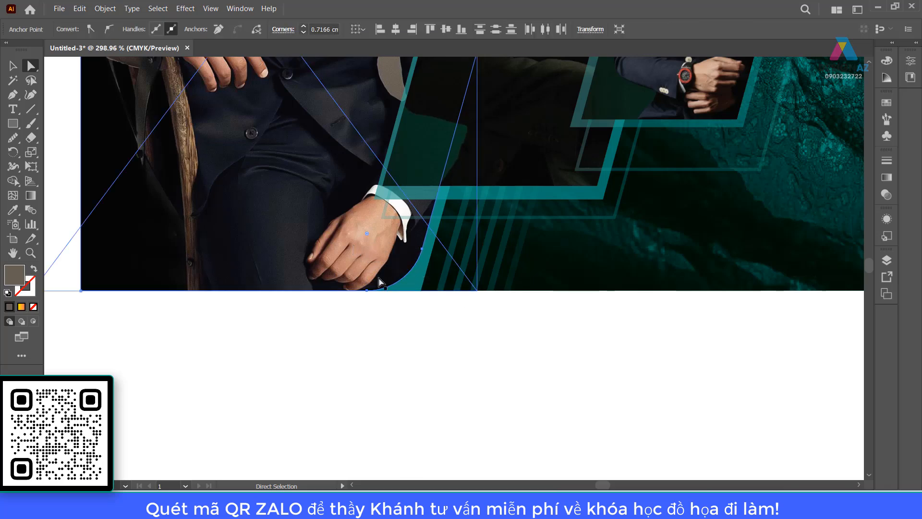
Round the lower-right corner of the large portrait's teal backing shape to about 0.53 cm
left_click(413, 289)
left_click(418, 290)
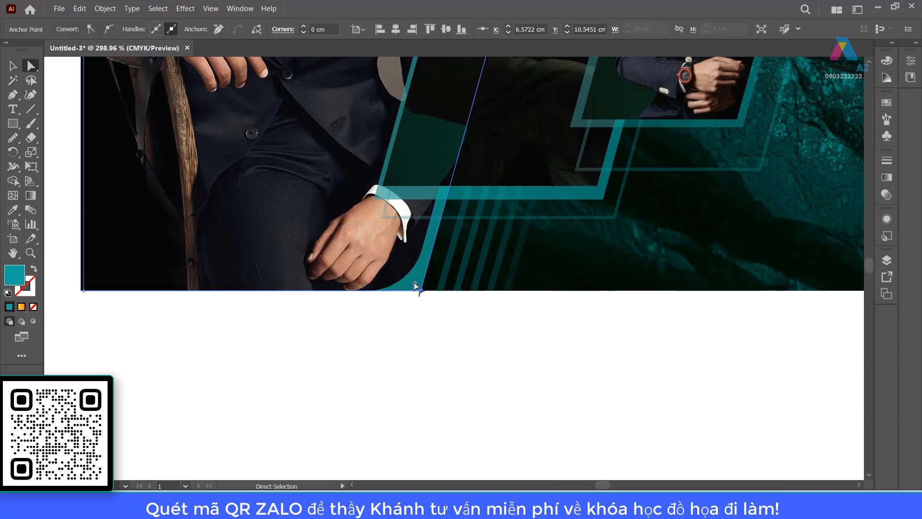
left_click_drag(415, 283, 377, 262)
Round the lower-right corners of the middle portrait's clipping shape and its teal backing, giving the backing a radius of about 0.48 cm
scroll(499, 432, "up", 5)
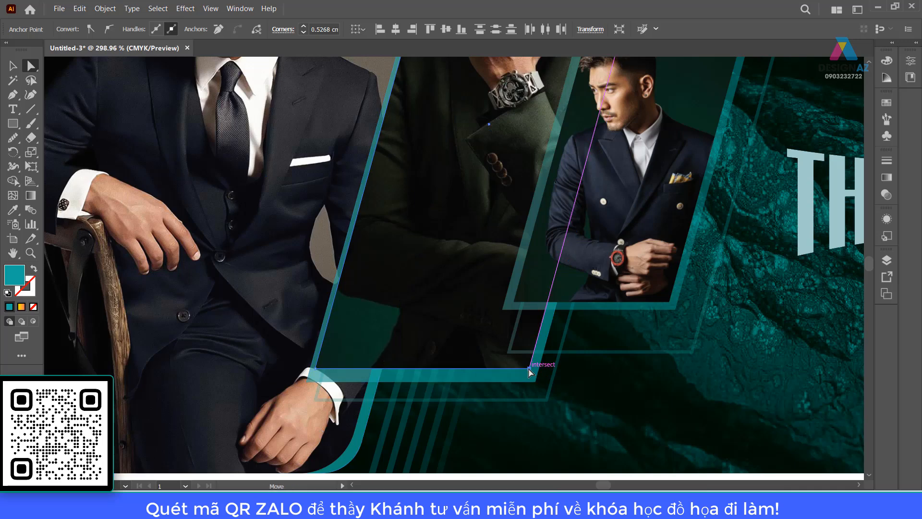
left_click(524, 362)
left_click_drag(525, 363, 502, 347)
left_click(538, 381)
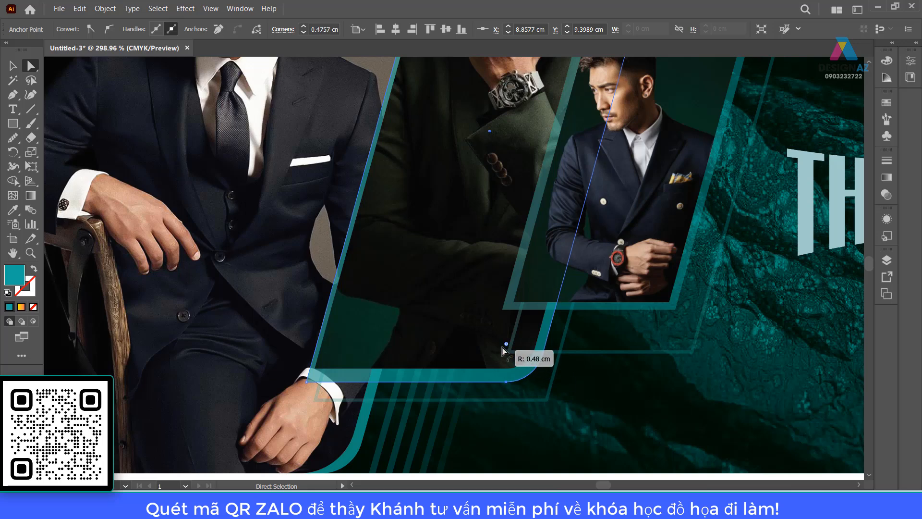
Round the lower-right corner of the small portrait's clipping shape and its teal frame to about 0.44 cm
left_click_drag(671, 362, 546, 379)
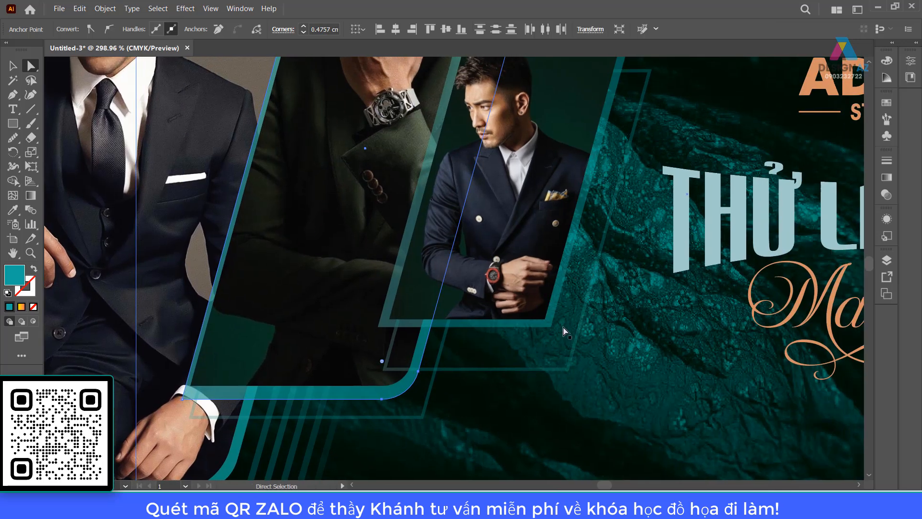
left_click(538, 312)
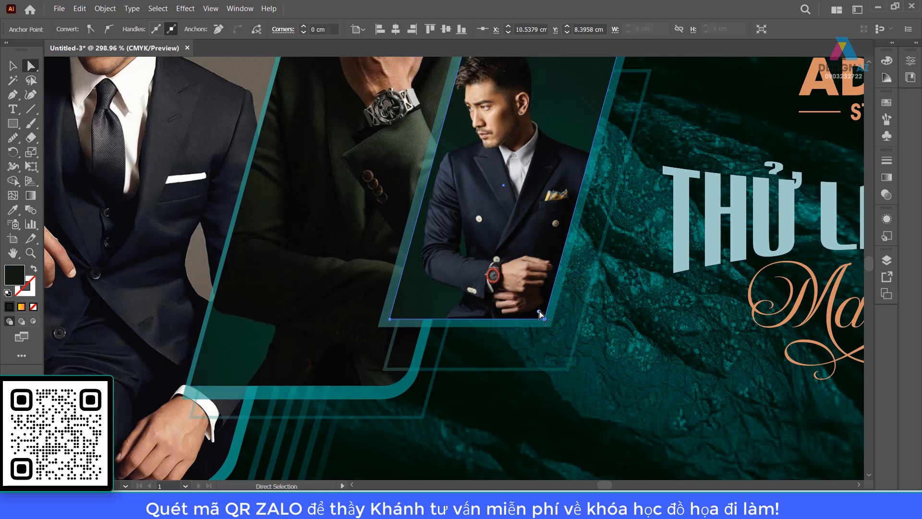
left_click_drag(539, 312, 515, 296)
Round the upper-left corner of the small portrait and its teal frame
left_click_drag(473, 113, 459, 266)
left_click(449, 208)
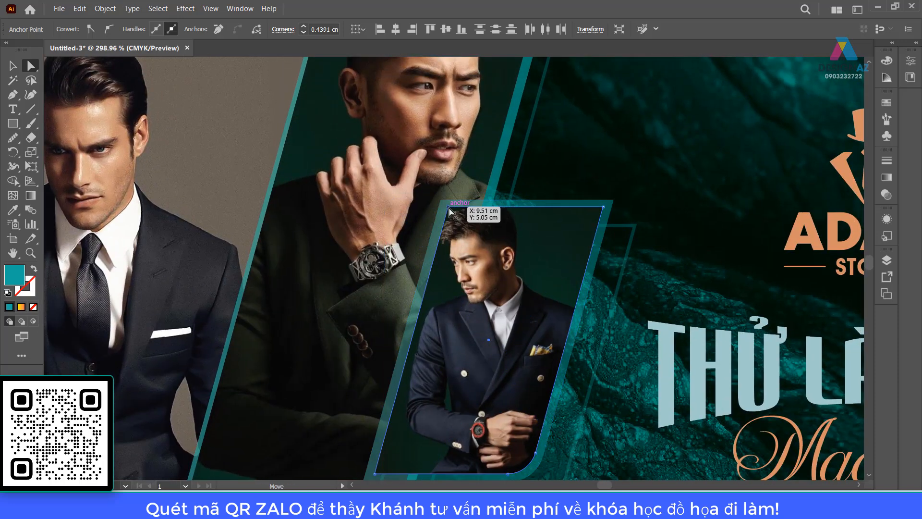
left_click_drag(456, 220, 441, 202)
left_click_drag(446, 207, 510, 300)
left_click_drag(459, 440, 475, 113)
Round the lower-right corners of the thin outline frames, about 0.48 cm behind the small portrait and 0.49 cm behind the middle one
left_click(585, 312)
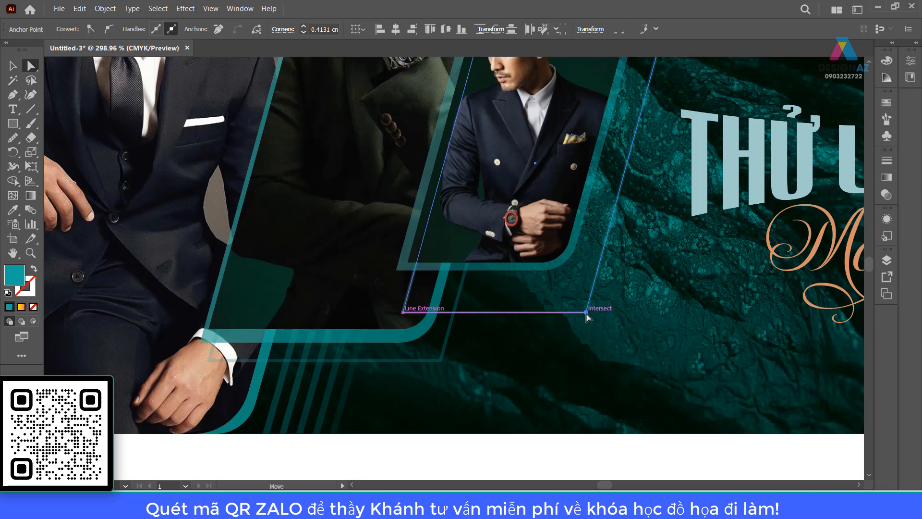
left_click_drag(581, 307, 557, 274)
left_click(442, 360)
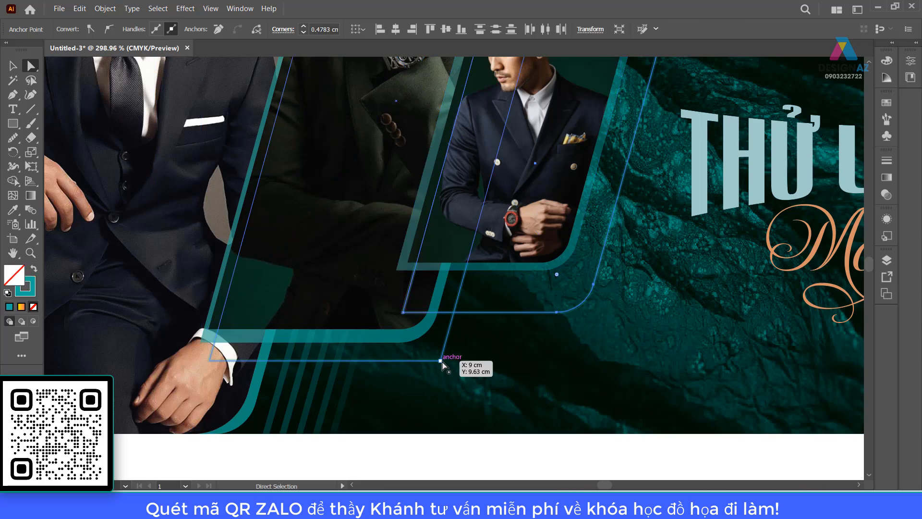
left_click_drag(436, 354, 411, 321)
key("ctrl+minus")
key("ctrl+minus")
key("ctrl+minus")
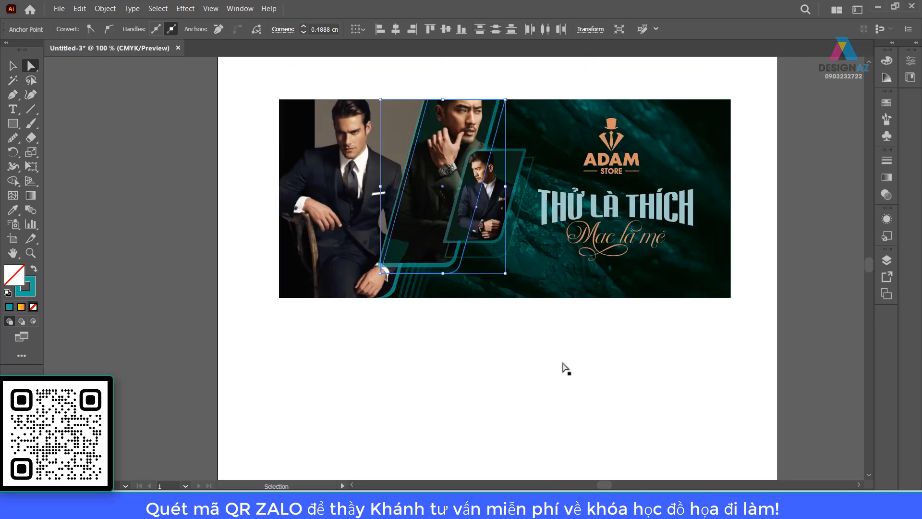
left_click(319, 329)
scroll(512, 372, "right", 3)
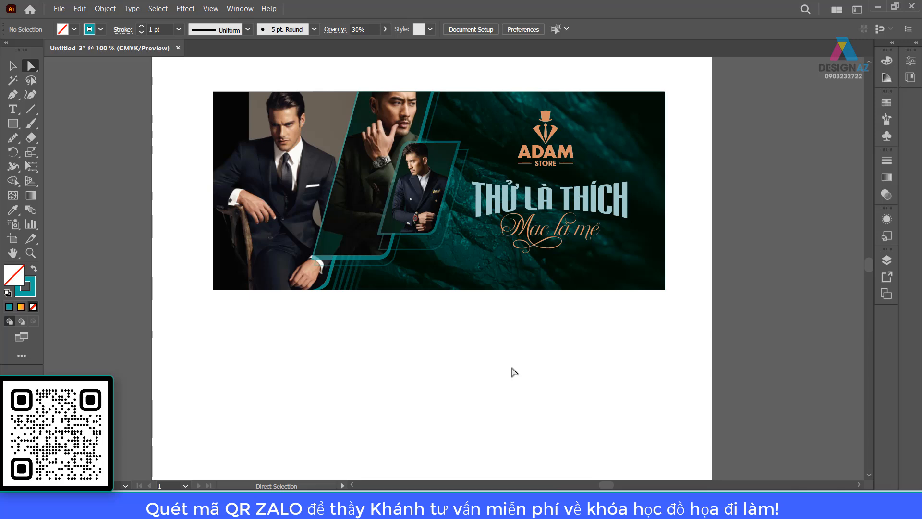
left_click_drag(596, 365, 578, 380)
key("z")
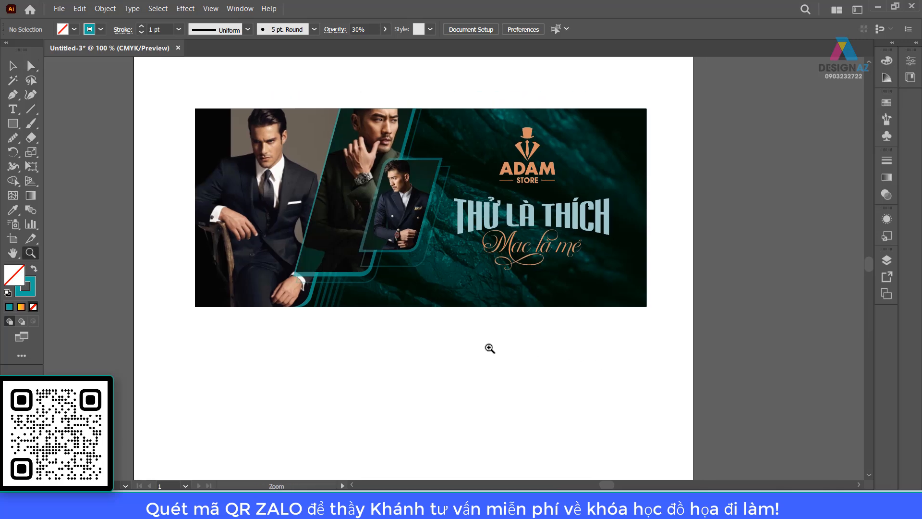
left_click_drag(490, 348, 518, 375)
left_click(12, 66)
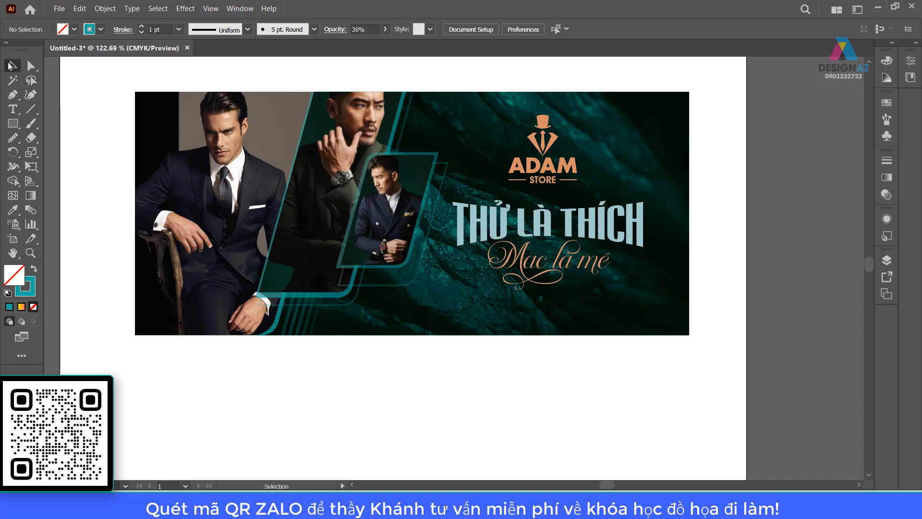
left_click(560, 150)
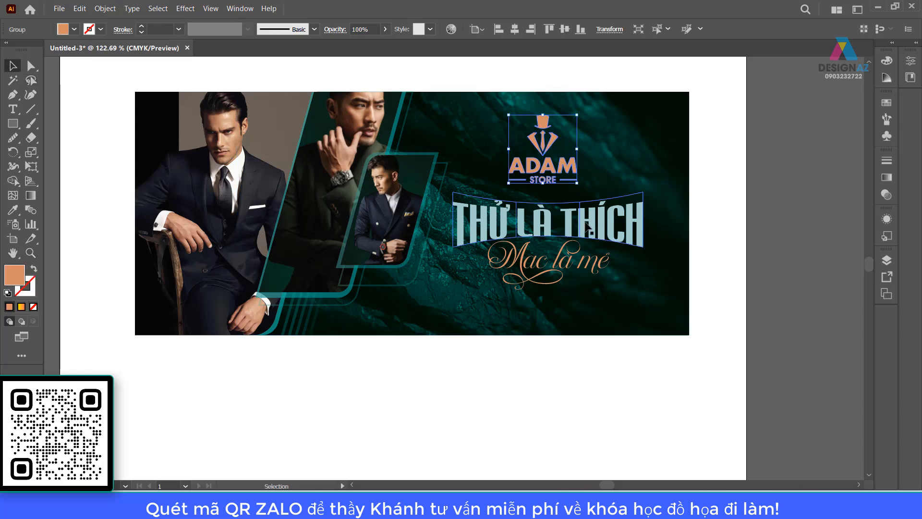
Start placing a file and browse drive E to PHOTOSHOP > GTpts > Bài tập cơ bản vùng chọn bố cục > bài 2 giầy nam
left_click(59, 8)
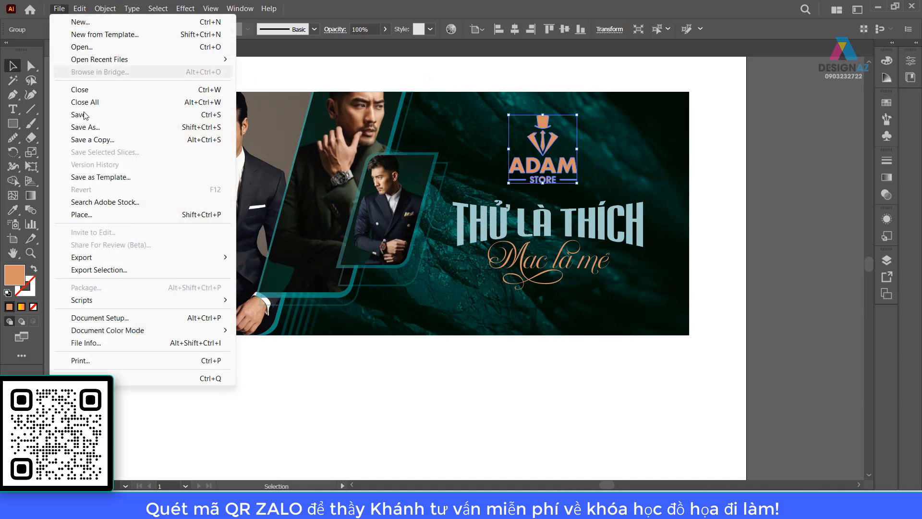
left_click(132, 214)
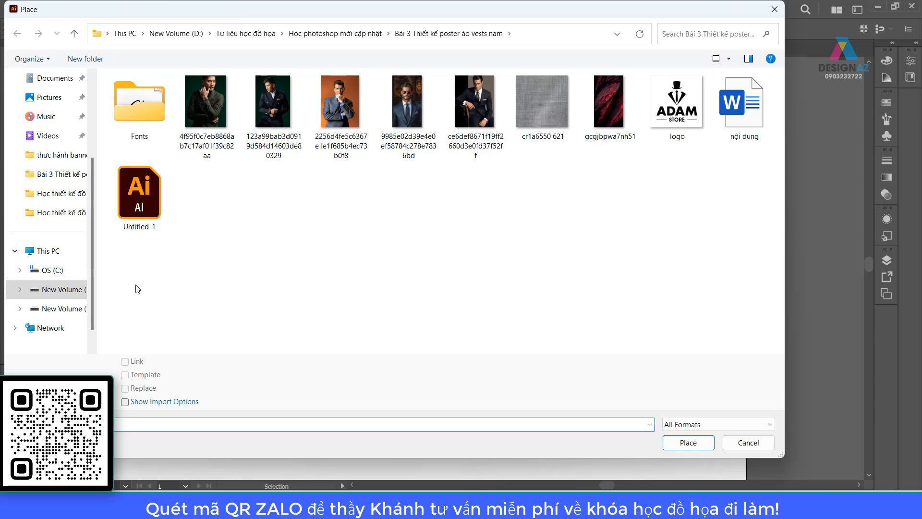
left_click(67, 318)
scroll(229, 258, "down", 5)
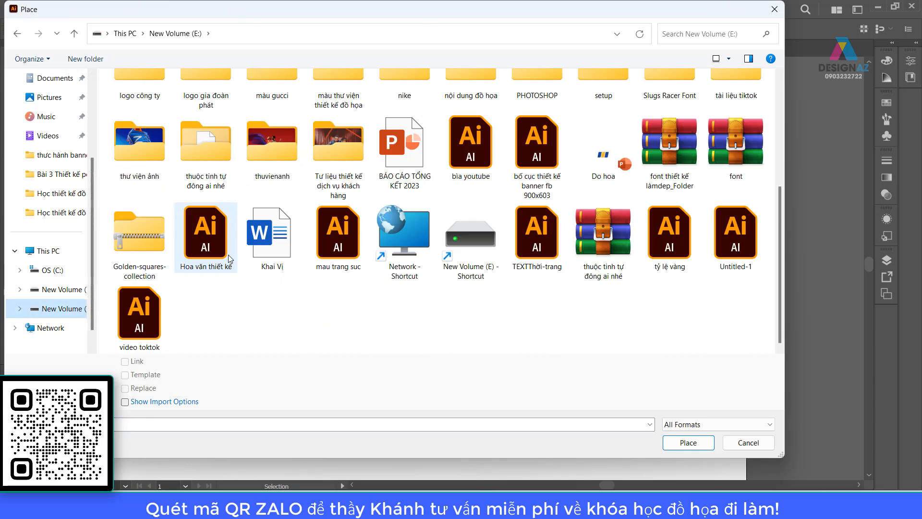
scroll(227, 253, "up", 5)
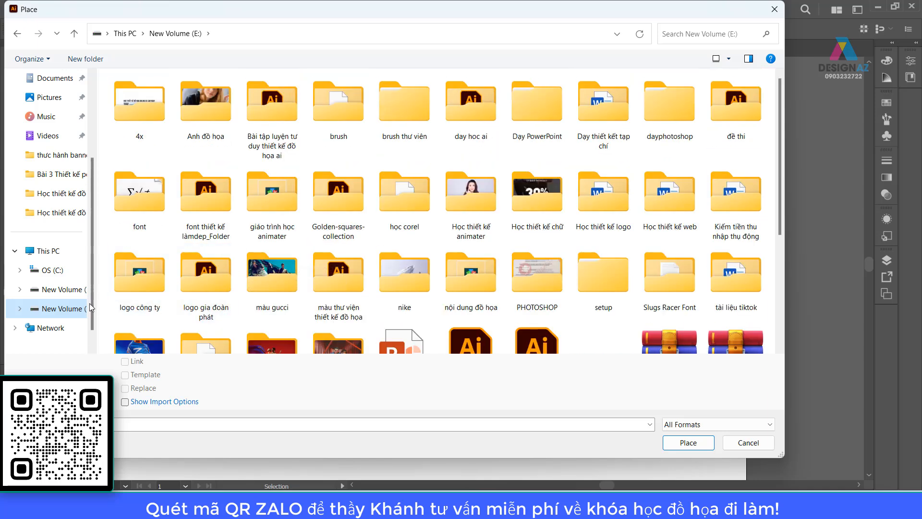
scroll(322, 154, "down", 5)
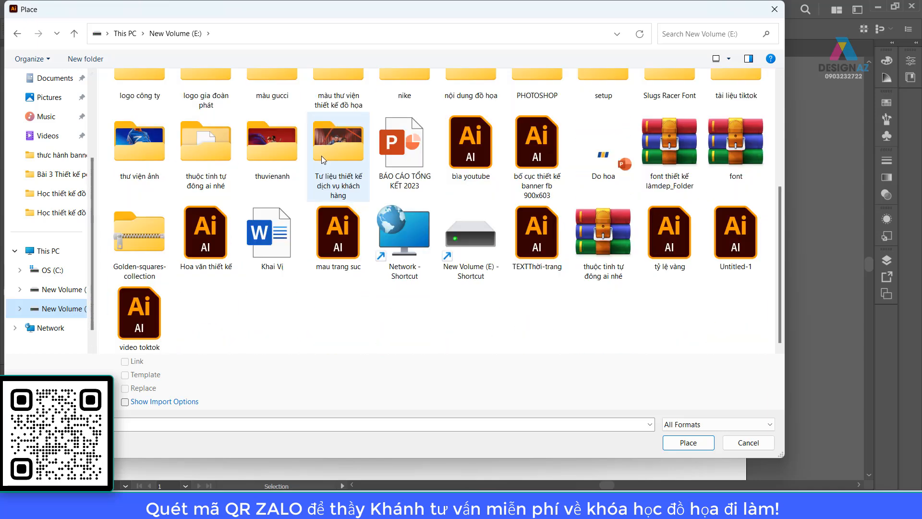
double_click(522, 82)
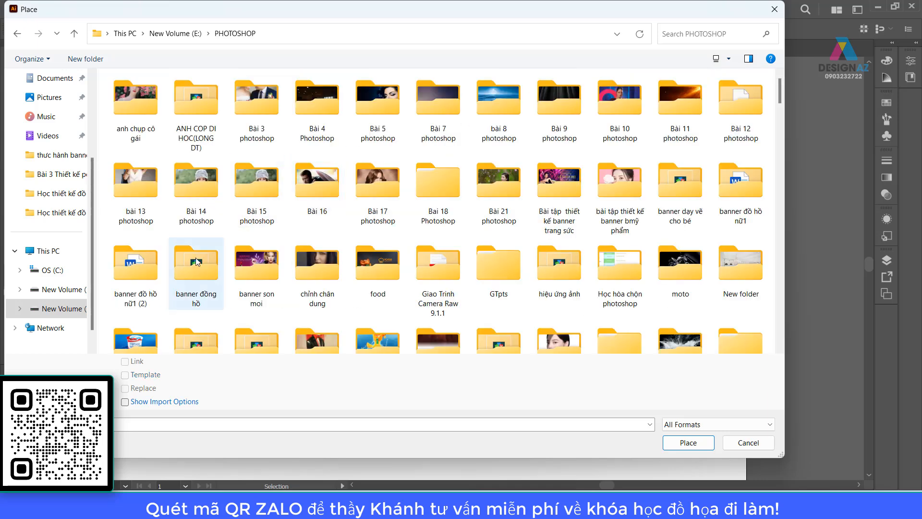
scroll(184, 239, "down", 3)
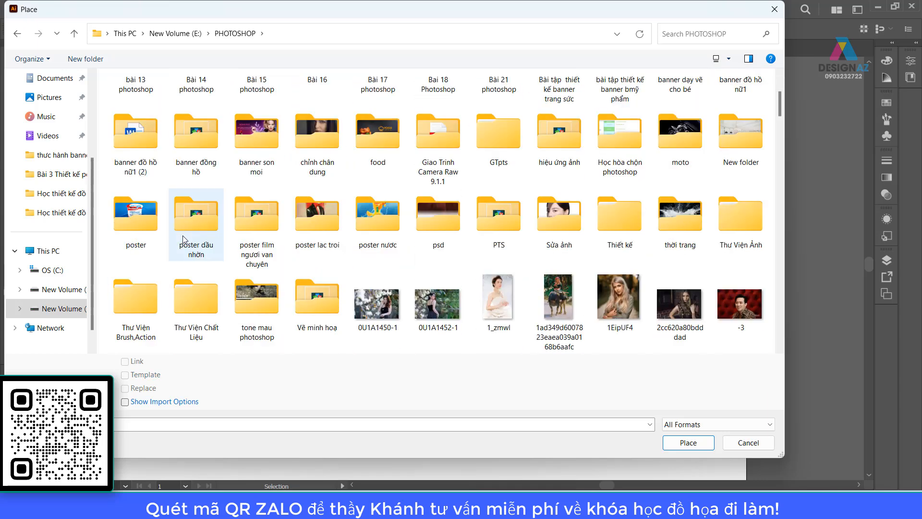
scroll(288, 259, "down", 3)
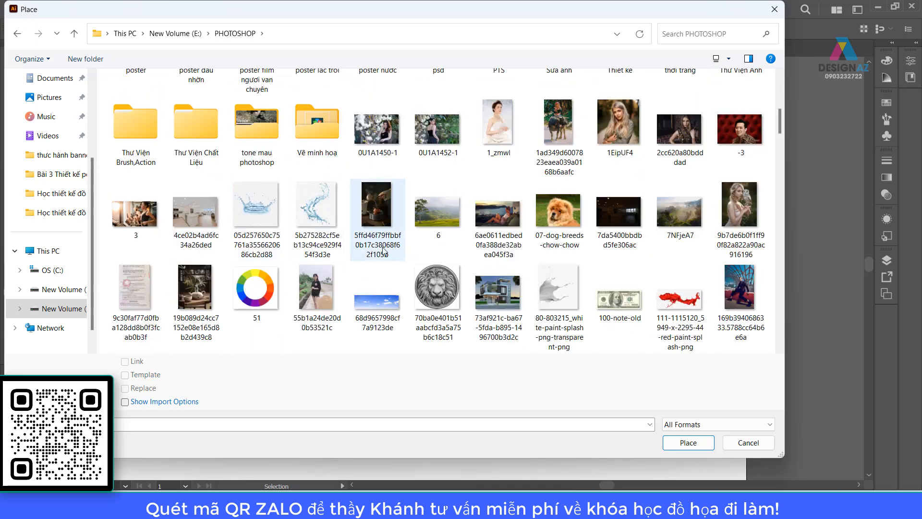
scroll(384, 250, "up", 10)
double_click(496, 270)
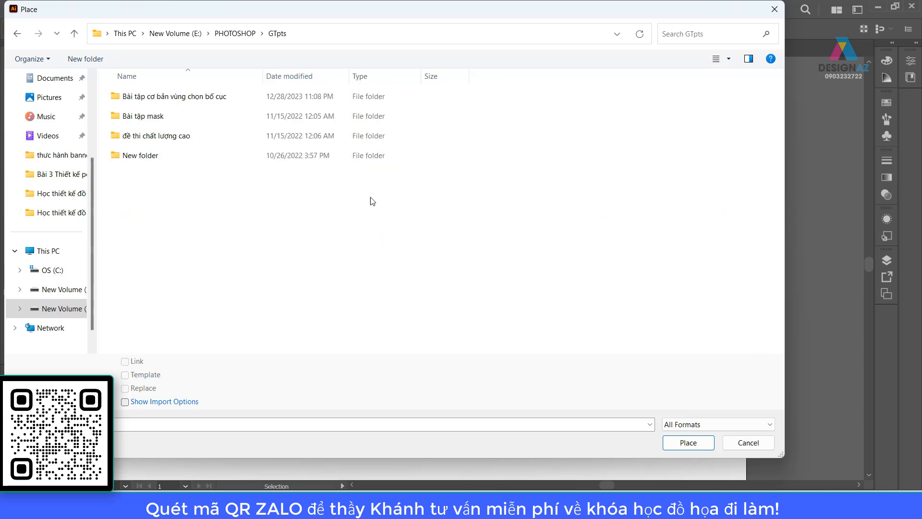
double_click(183, 98)
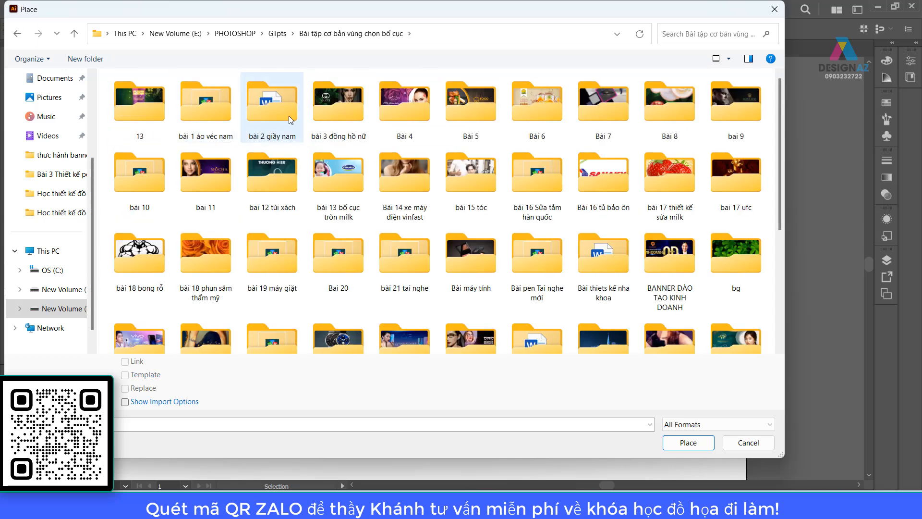
double_click(290, 120)
Place gold-background as a linked image over the slogan, about 6.8 × 4.25 cm
left_click(546, 127)
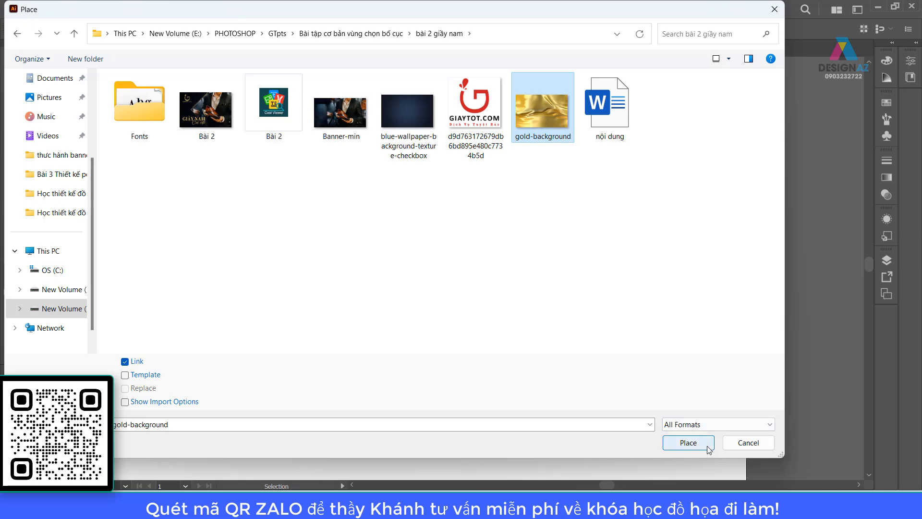
left_click(688, 443)
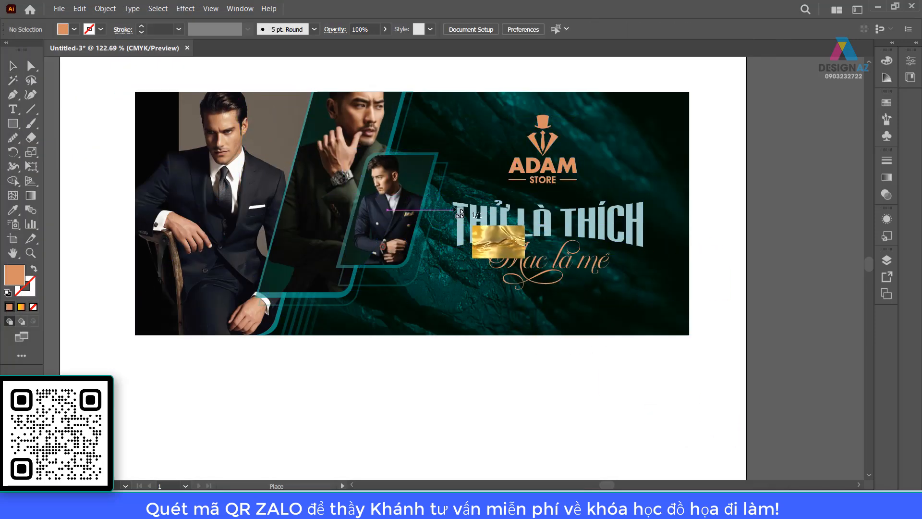
left_click_drag(666, 317, 403, 288)
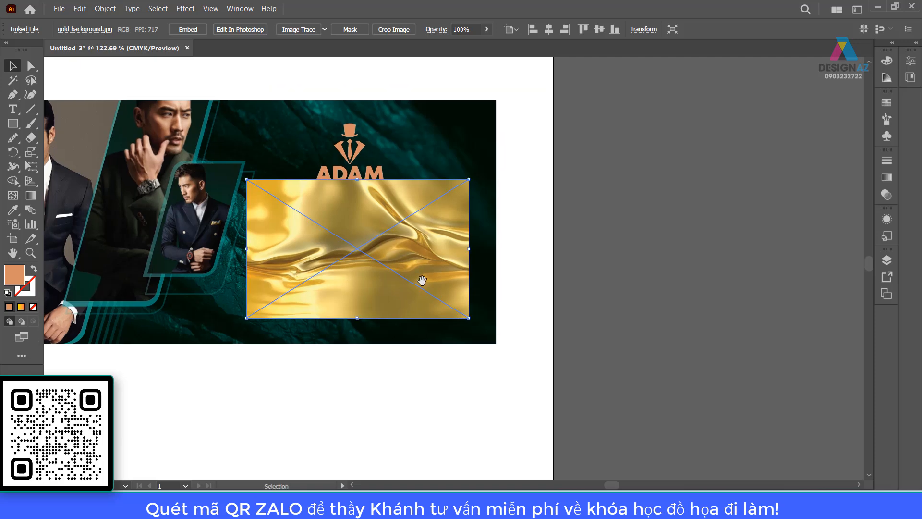
Try to clip the gold image to the warped THỬ LÀ THÍCH text after sending the image to the back
key("ctrl+shift+bracketleft")
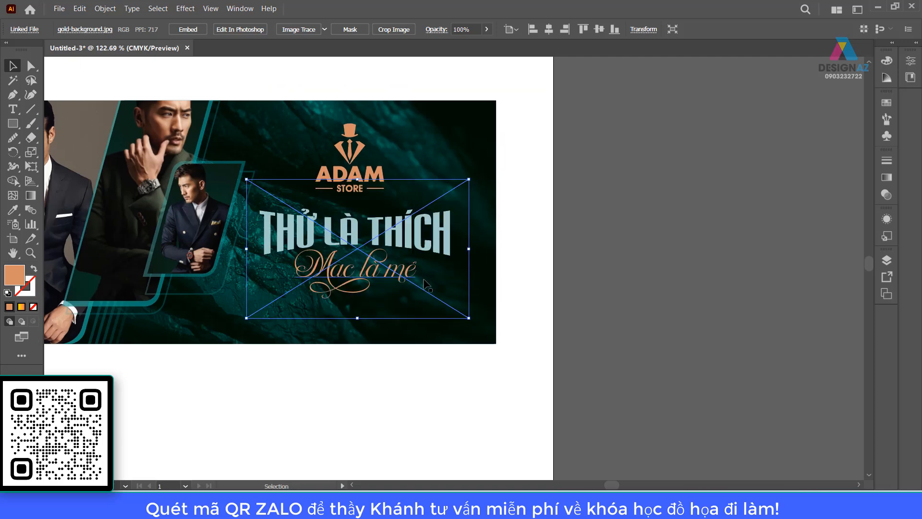
left_click(448, 232, "shift")
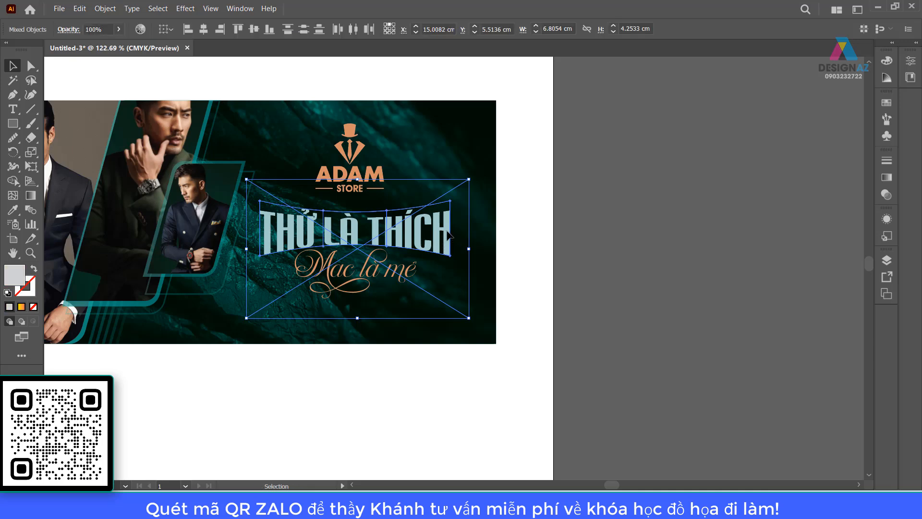
right_click(448, 233)
left_click(503, 394)
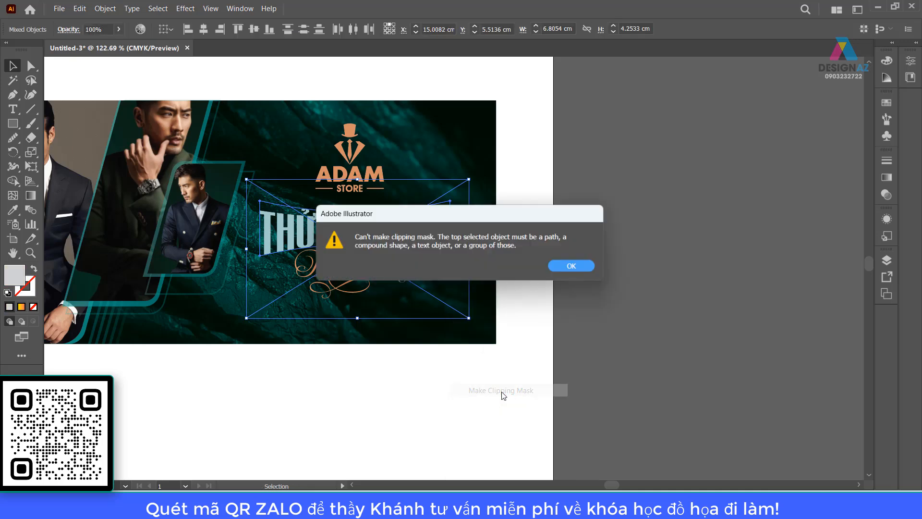
left_click(576, 269)
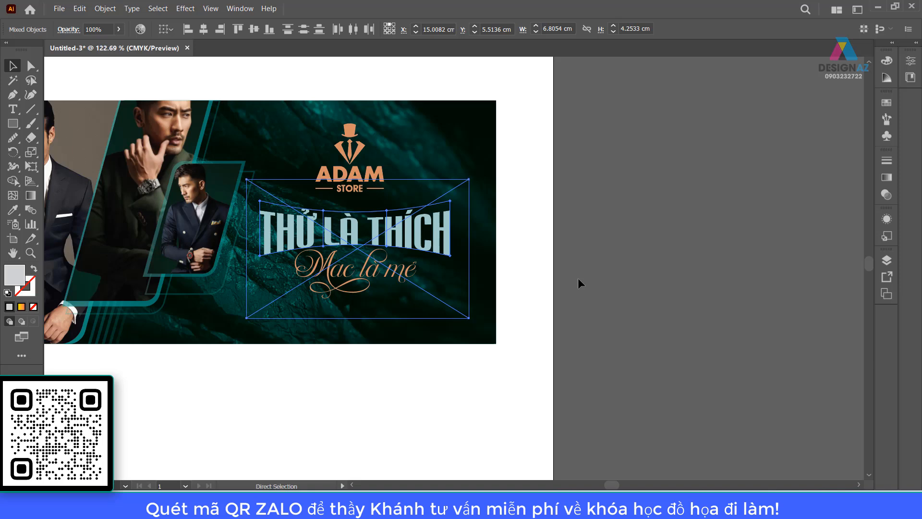
key("ctrl+z")
left_click(584, 286)
Shift the gold image down over the slogan, send it to the back and clip it with the script line Mac là mê
left_click_drag(443, 272, 412, 304)
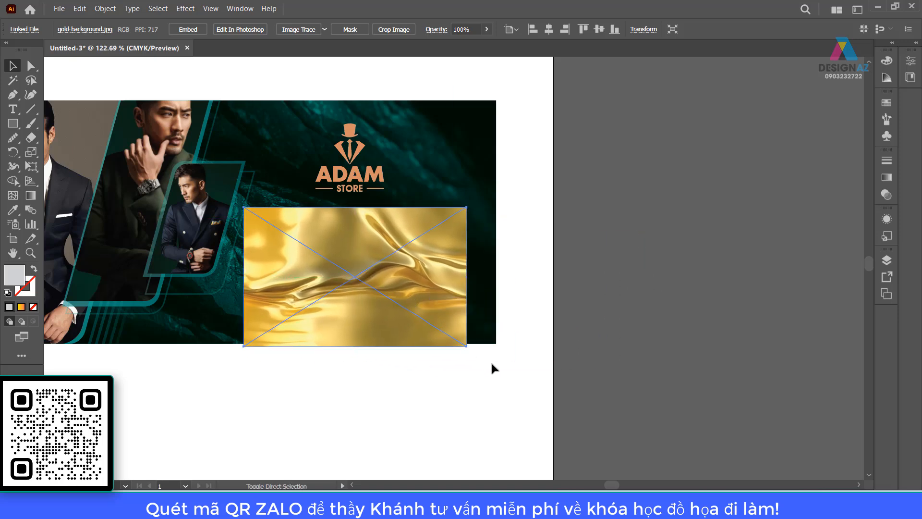
key("ctrl+shift+bracketleft")
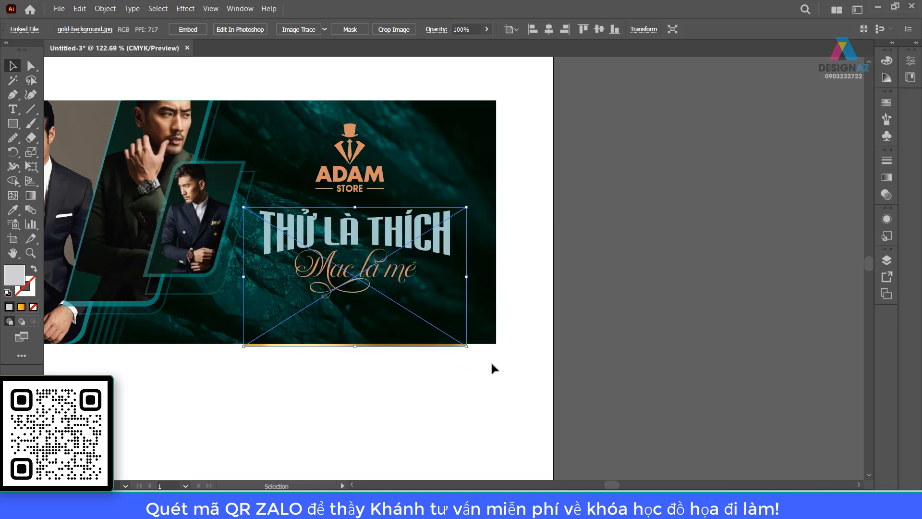
left_click(402, 278, "shift")
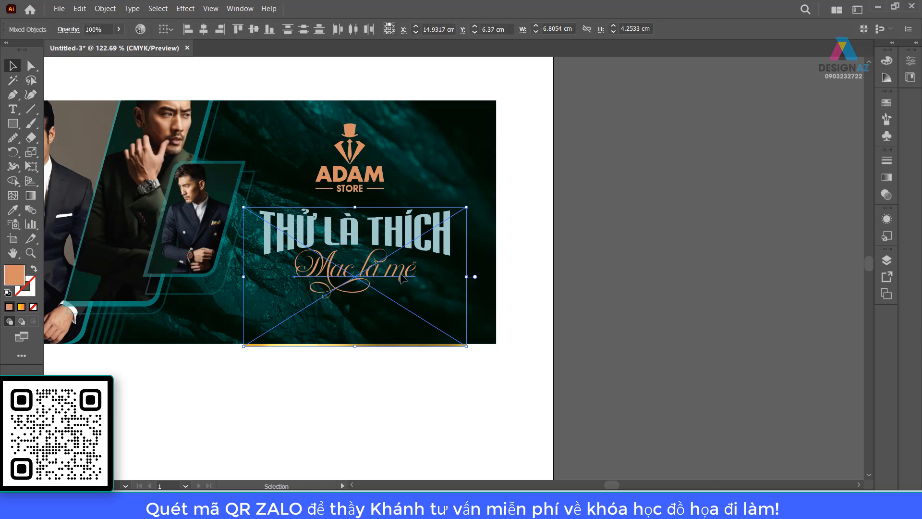
right_click(402, 275)
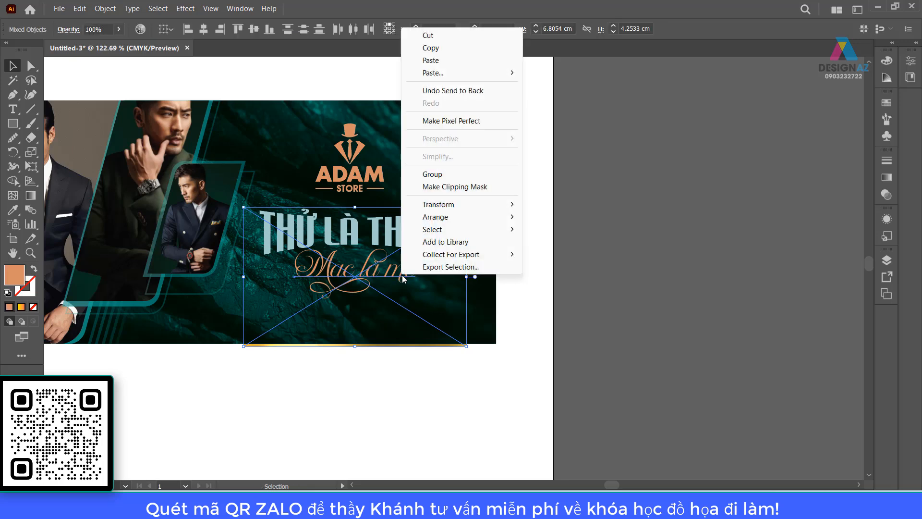
left_click(462, 187)
left_click(538, 262)
key("z")
left_click_drag(399, 294, 468, 311)
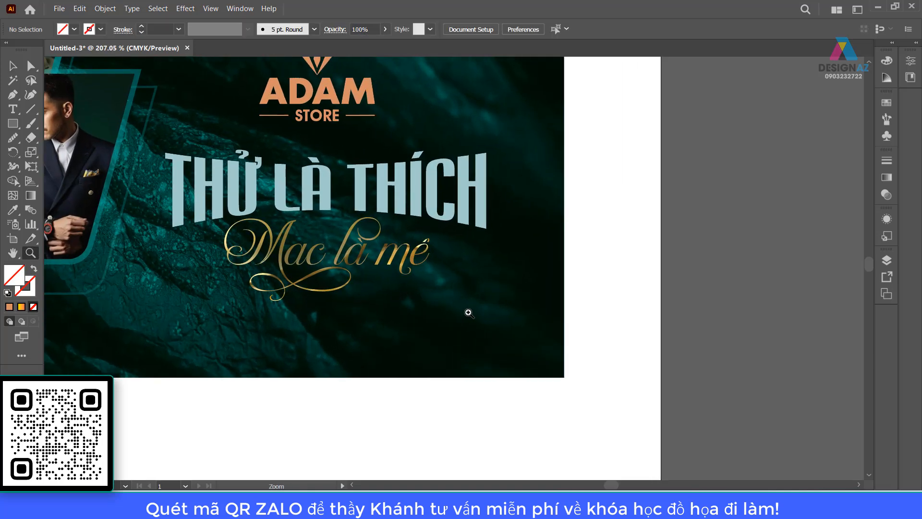
left_click_drag(395, 322, 505, 338)
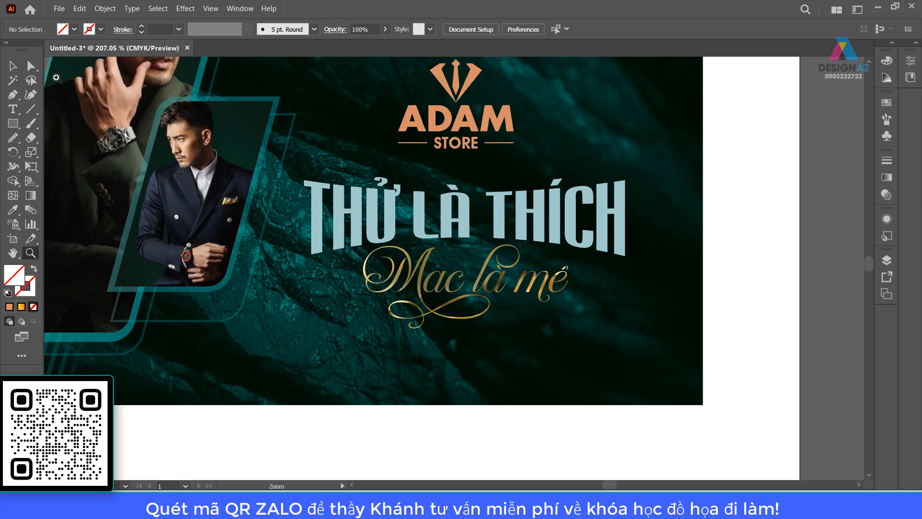
Undo the script line's clipping mask and the gold image's send to back
left_click(13, 66)
left_click(497, 224)
left_click_drag(497, 224, 463, 336)
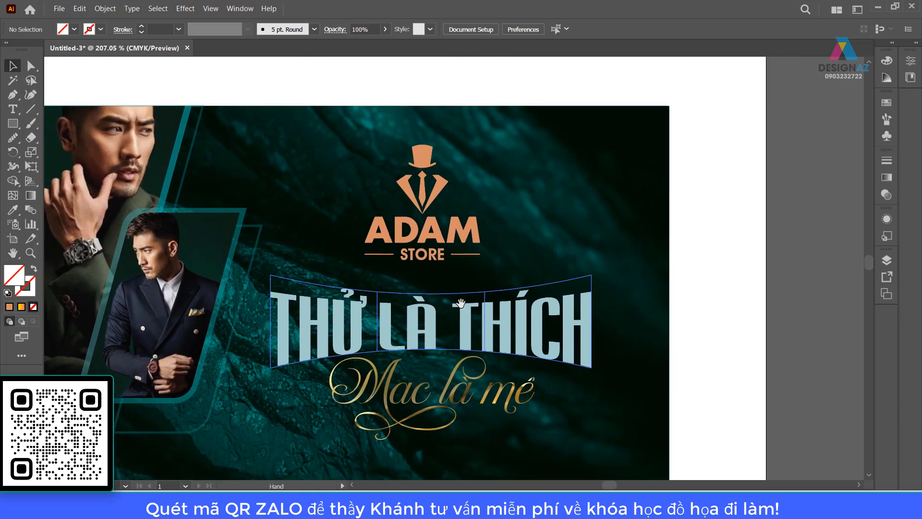
left_click(473, 252)
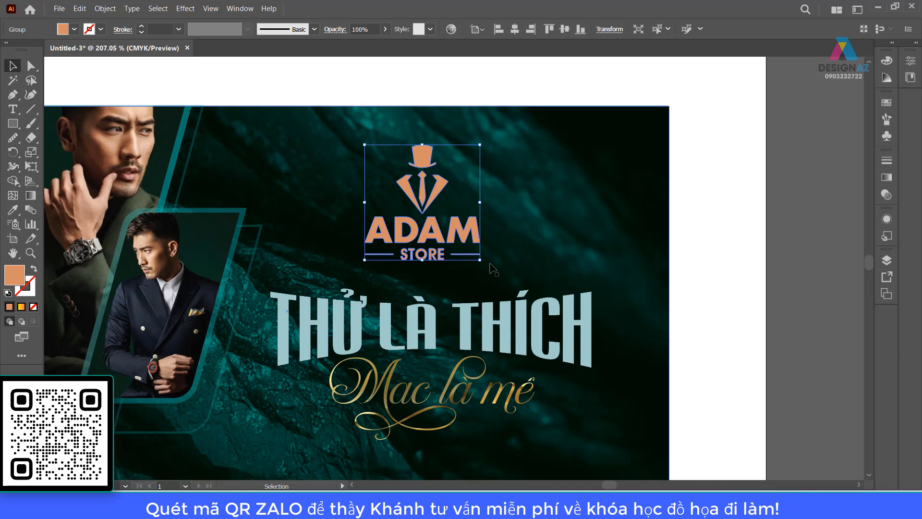
key("ctrl+z")
key("ctrl+z")
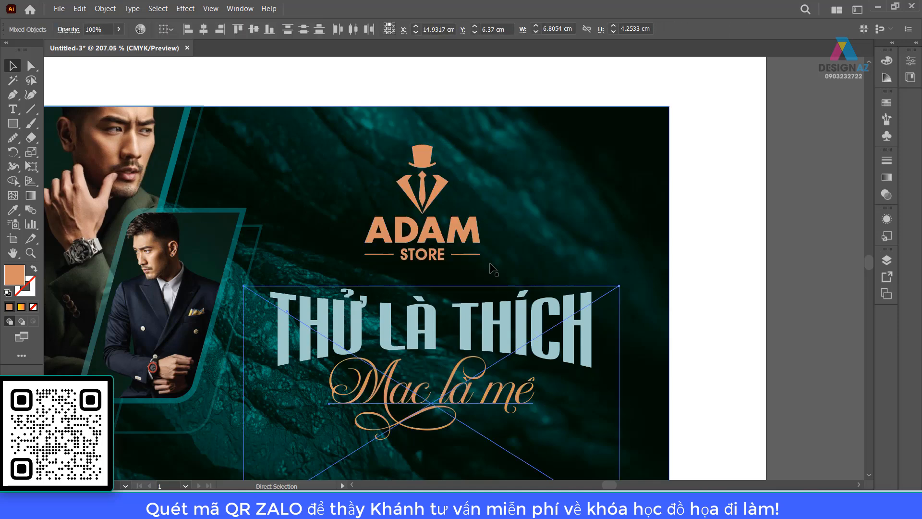
left_click(746, 255)
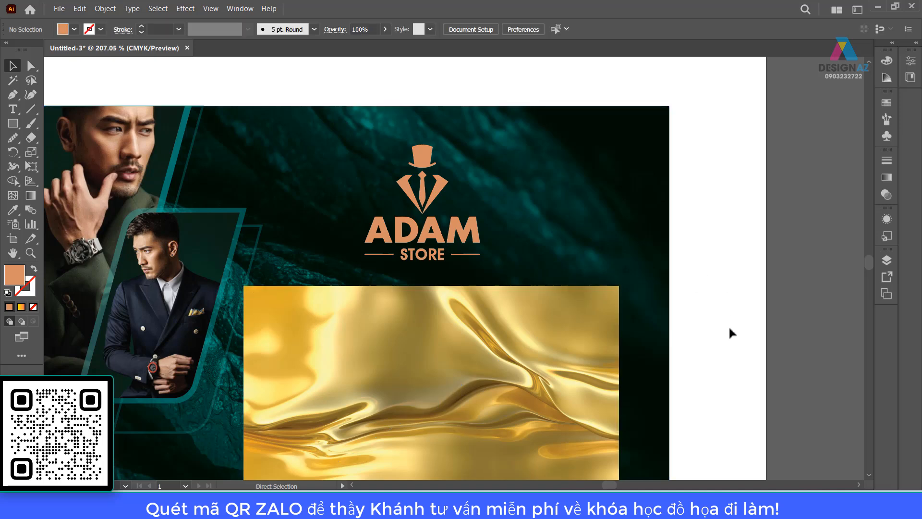
Move the gold image off the artboard into the empty canvas beside the banner
key("ctrl+1")
key("space")
left_click_drag(684, 320, 556, 293)
left_click_drag(365, 306, 663, 279)
key("space")
left_click_drag(647, 293, 589, 350)
Draw an orange portrait-format rectangle above the gold image and place a copy beside it with a narrow gap
left_click(563, 187)
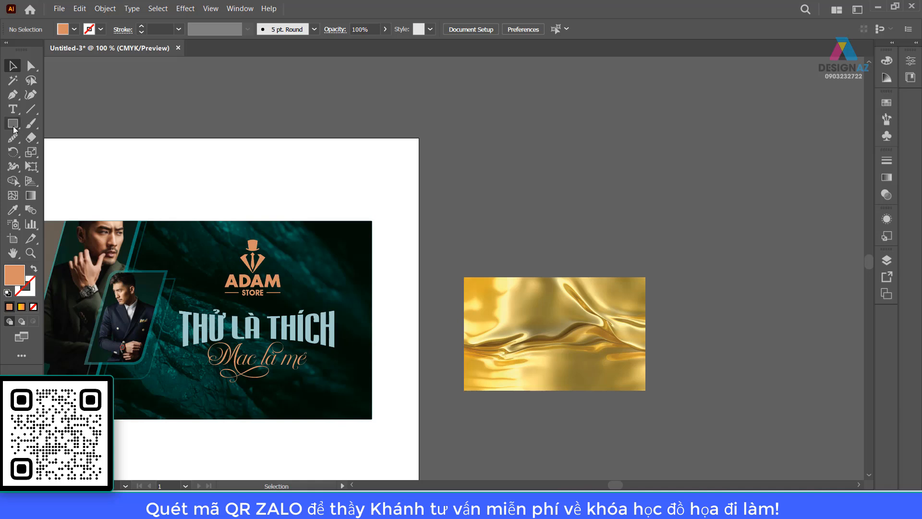
left_click(13, 123)
left_click_drag(469, 158, 576, 224)
left_click(13, 67)
left_click(706, 250)
left_click(664, 296)
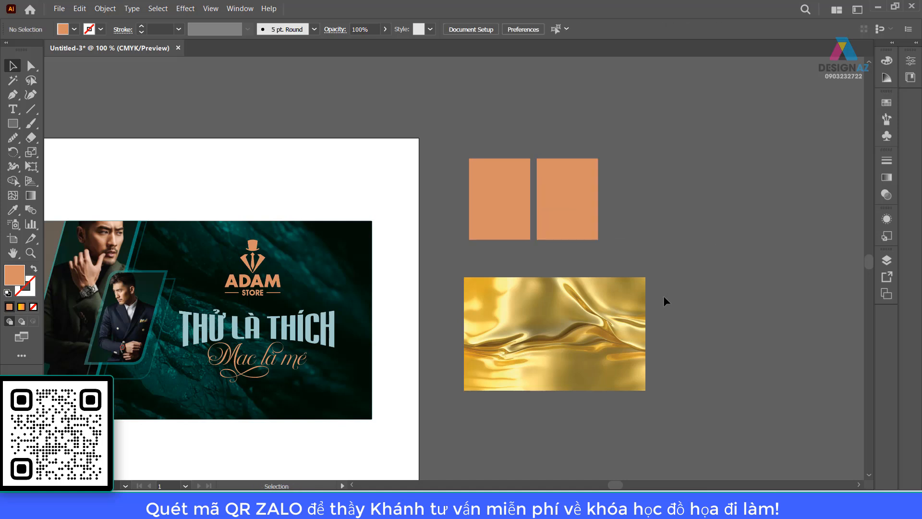
Group the two orange rectangles and position the gold image behind them
left_click_drag(608, 250, 510, 233)
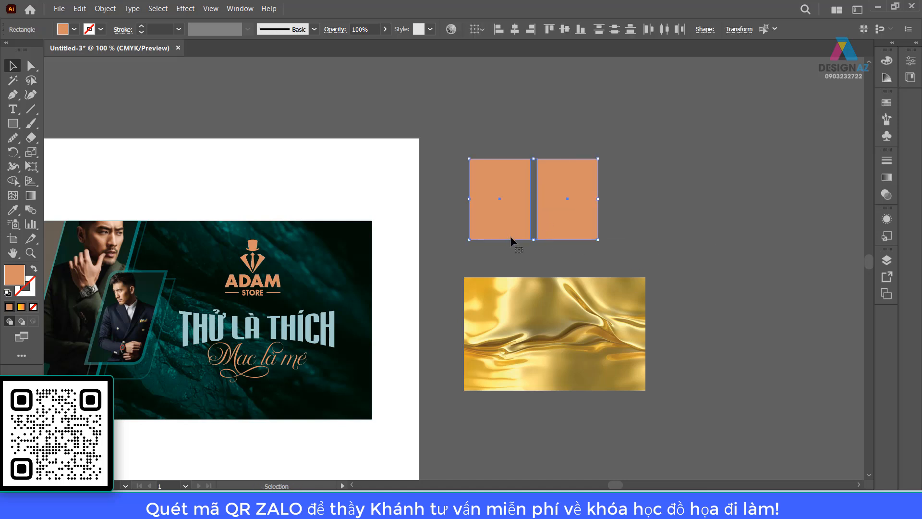
key("ctrl+g")
left_click_drag(592, 339, 578, 204)
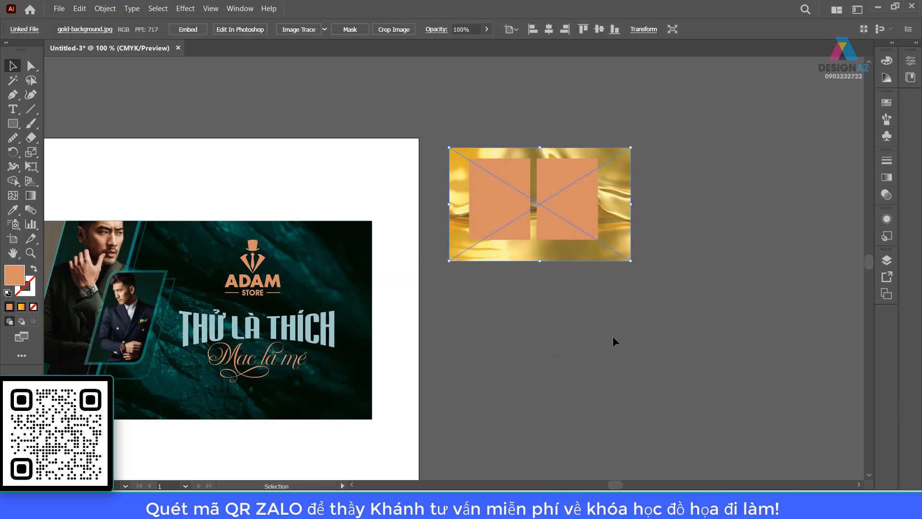
left_click(552, 213, "shift")
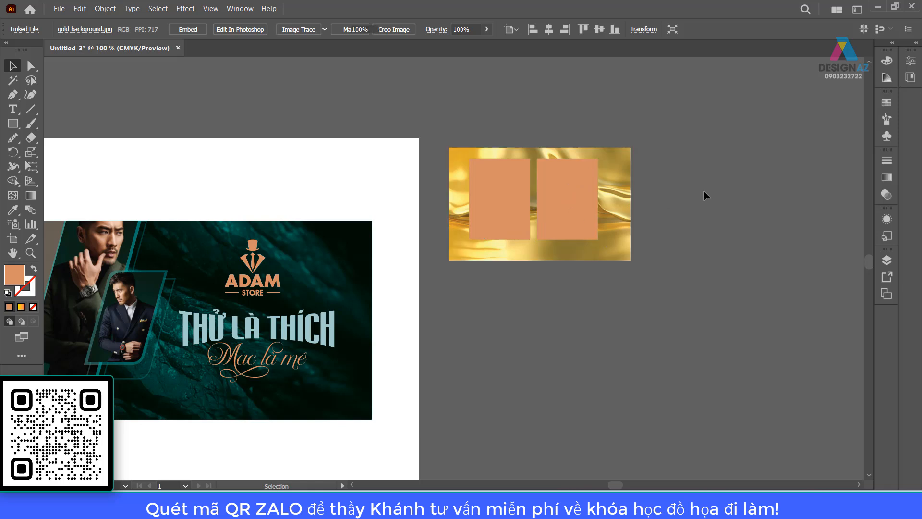
Try a clipping mask on the gold image with the grouped orange rectangles, and undo it
right_click(583, 183)
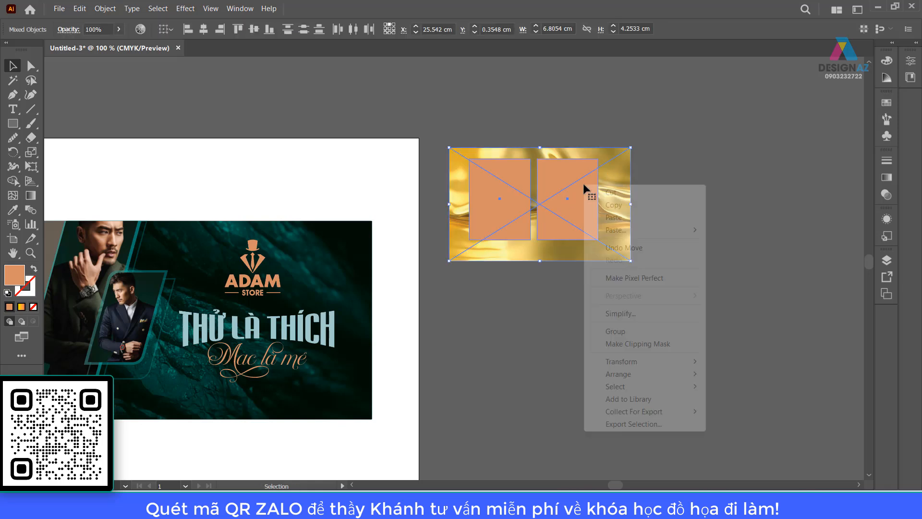
left_click(625, 344)
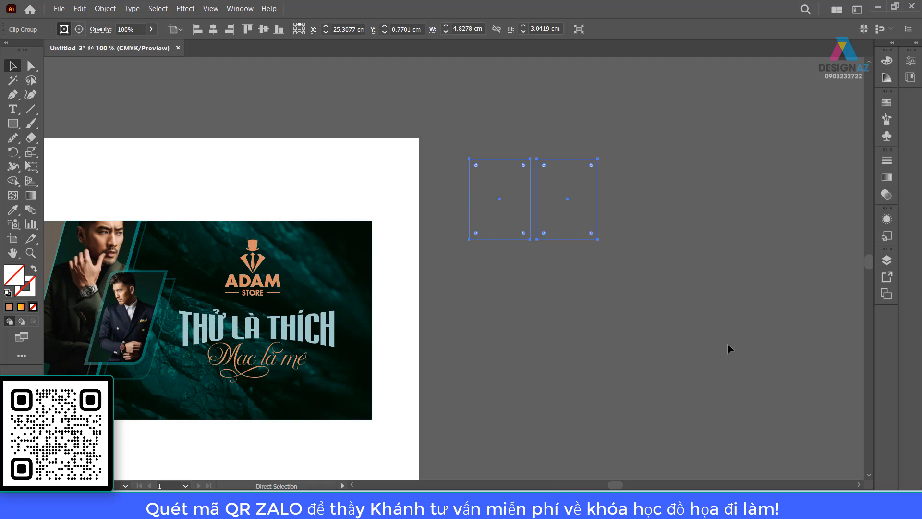
key("ctrl+z")
left_click(733, 344)
Move the gold image below the orange rectangles and ungroup the two rectangles
left_click_drag(617, 233, 617, 474)
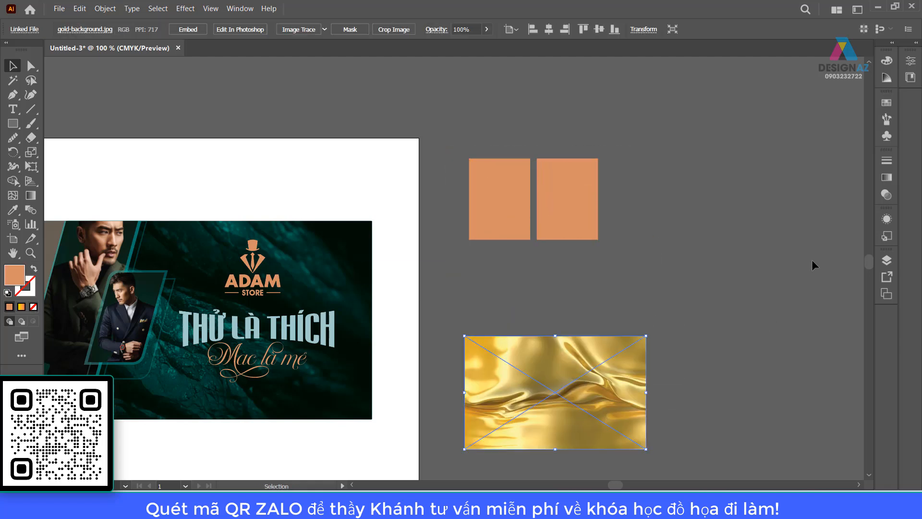
right_click(570, 203)
left_click(612, 364)
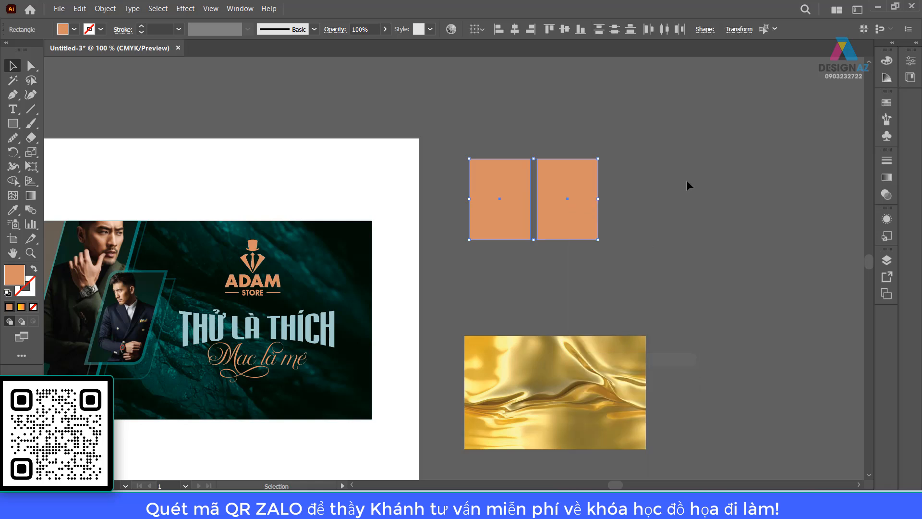
Combine the two orange rectangles into one compound path
left_click(545, 195)
left_click(490, 212, "shift")
left_click(104, 8)
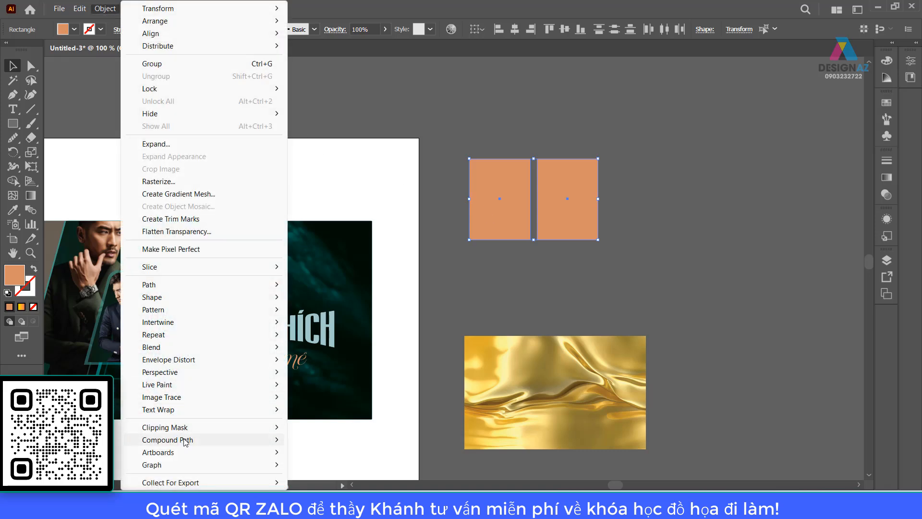
mouse_move(186, 440)
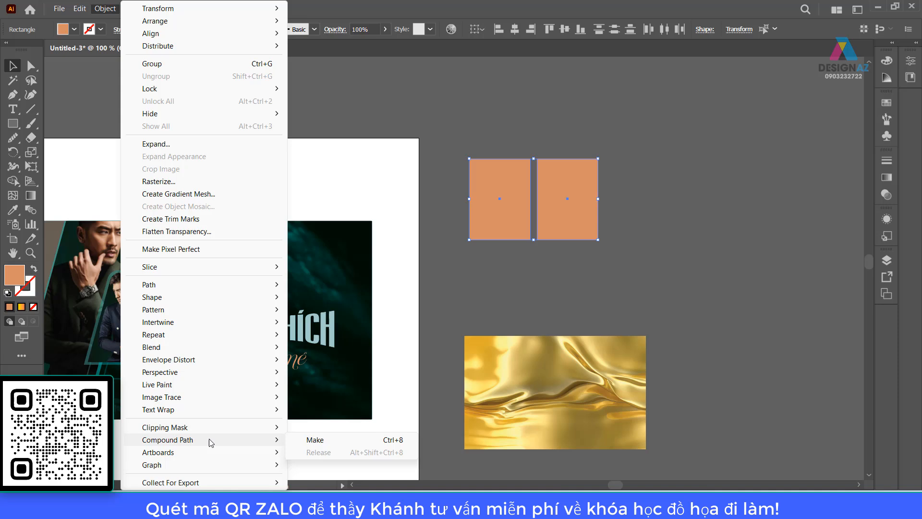
left_click(350, 441)
left_click(670, 270)
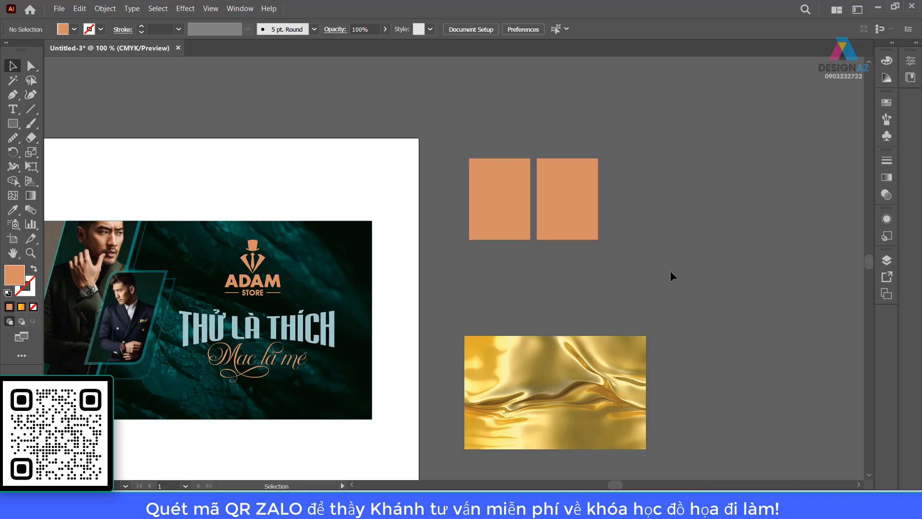
Place the gold image behind the two-rectangle compound path and clip the image into it with a clipping mask
right_click(577, 203)
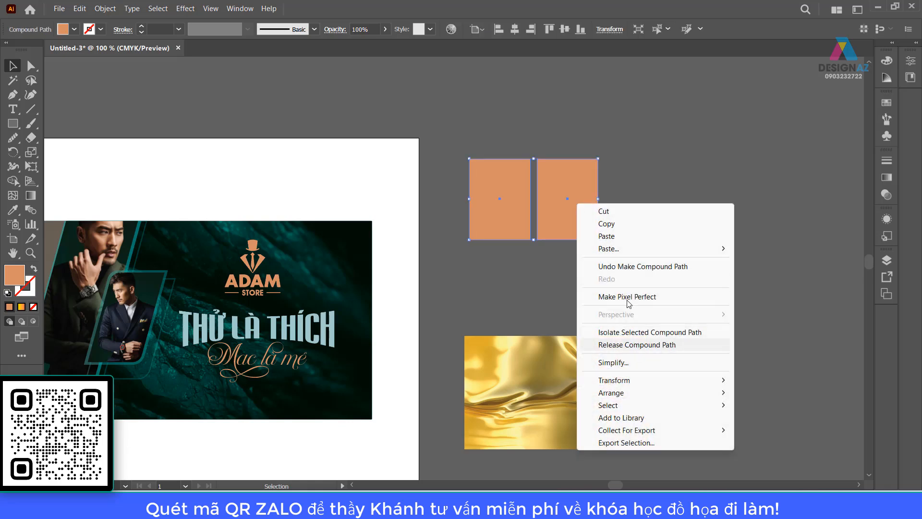
left_click(647, 105)
left_click_drag(592, 367, 587, 204)
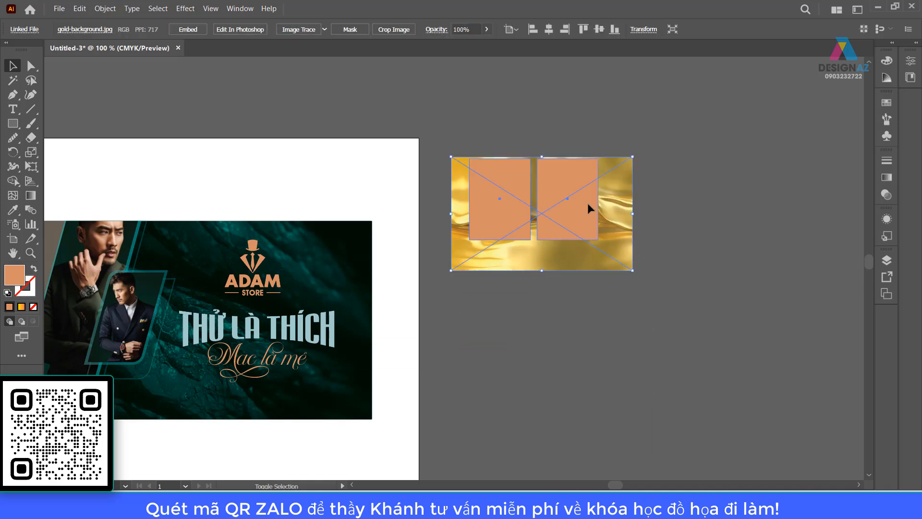
right_click(585, 194)
left_click(625, 353)
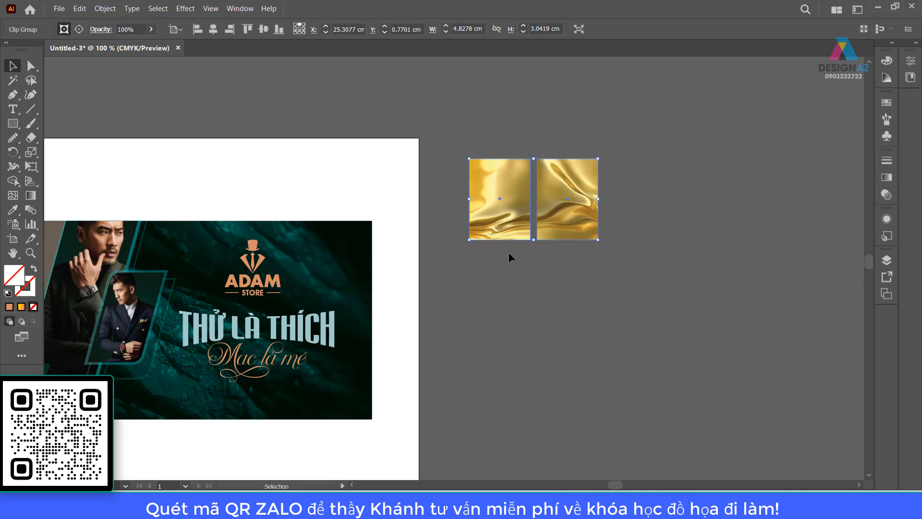
Remove the clipping mask from the rectangles and move the gold image back below them
key("ctrl+alt+7")
left_click(664, 339)
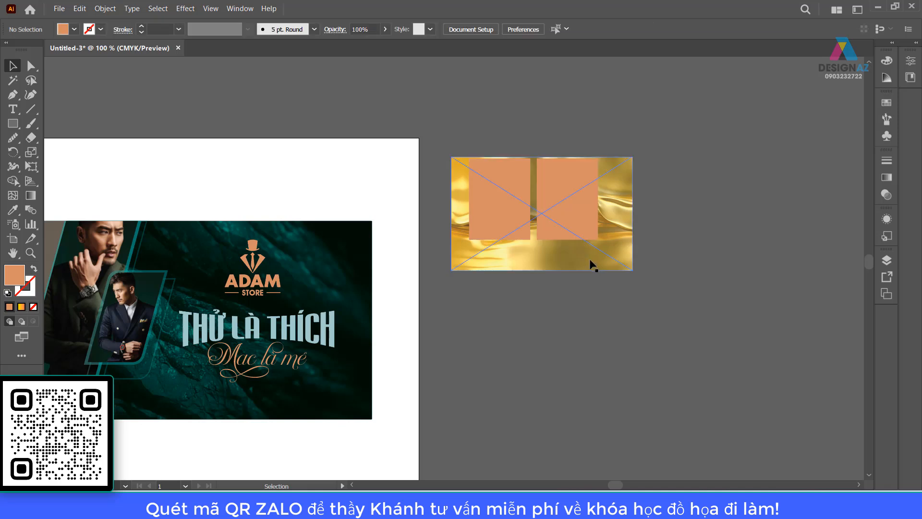
left_click_drag(589, 264, 596, 381)
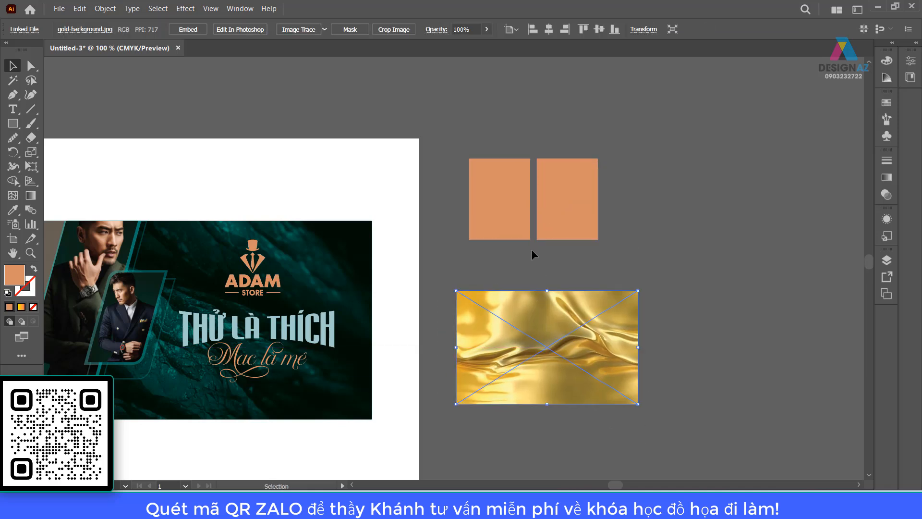
Ungroup the ADAM STORE logo on the banner
left_click(259, 291)
left_click(254, 286)
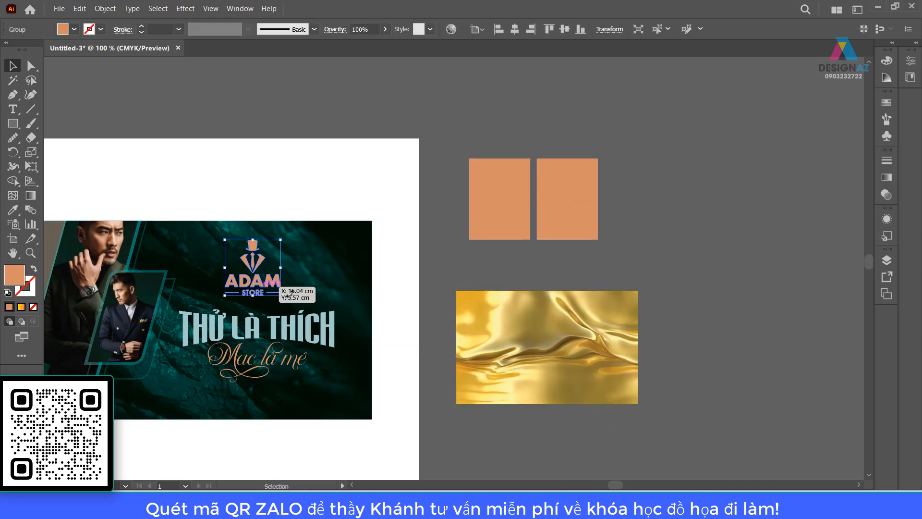
key("z")
left_click_drag(225, 239, 354, 312)
left_click_drag(343, 361, 368, 280)
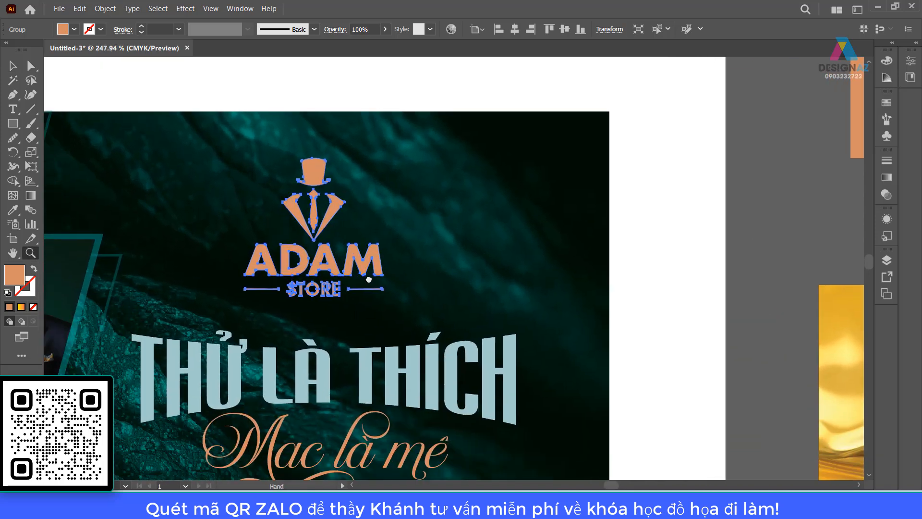
key("v")
left_click(348, 74)
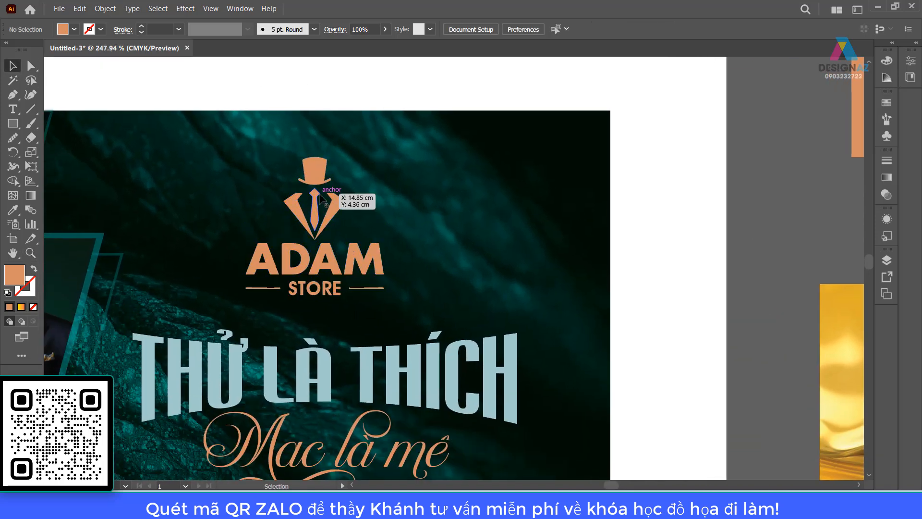
left_click(308, 166)
right_click(308, 166)
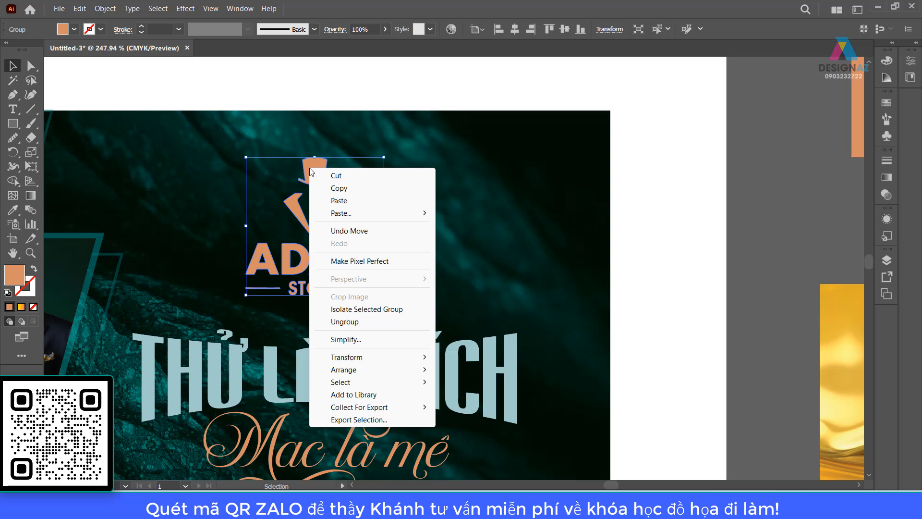
left_click(345, 321)
left_click(639, 298)
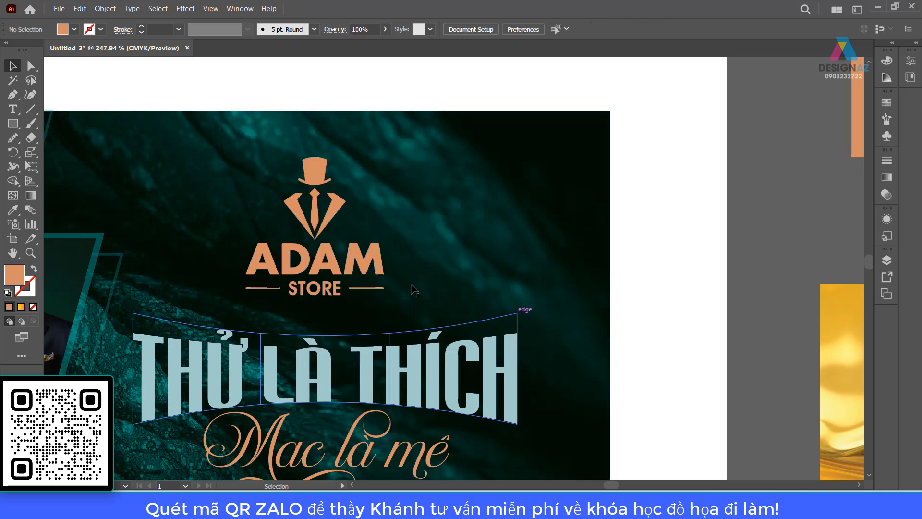
Select all the ungrouped logo pieces without the background, undo their trial move and clear the selection
left_click(328, 258)
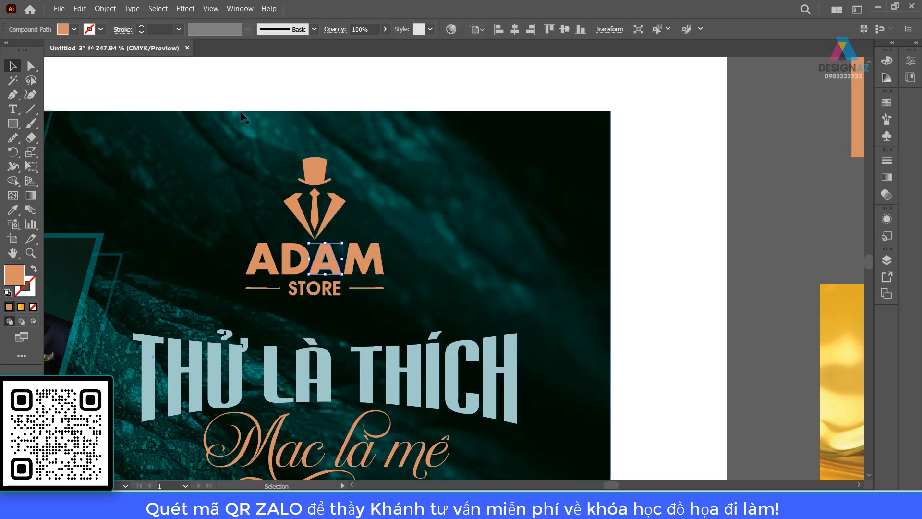
left_click_drag(220, 101, 408, 331)
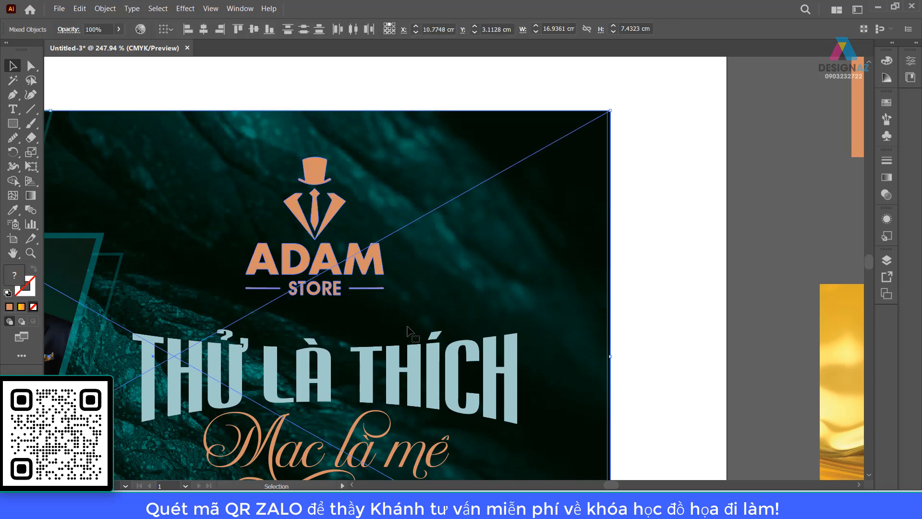
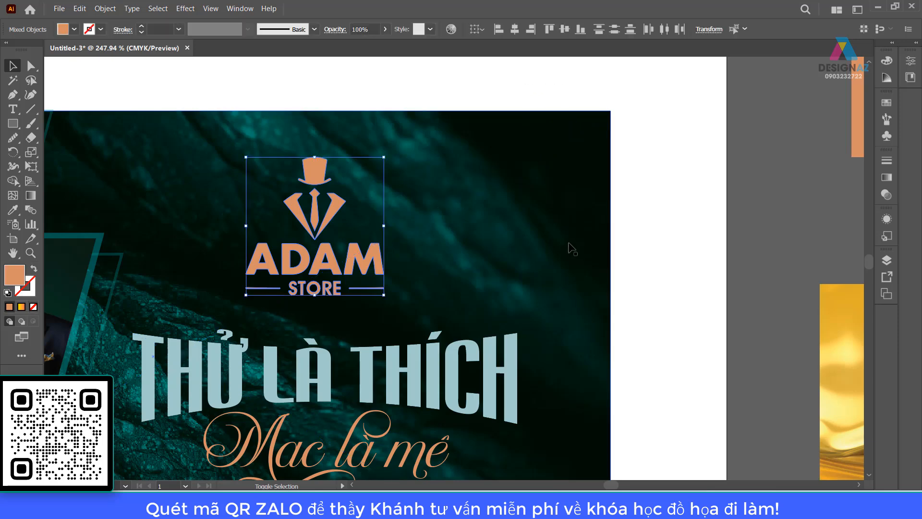
left_click_drag(339, 269, 394, 236)
key("ctrl+z")
left_click(646, 216)
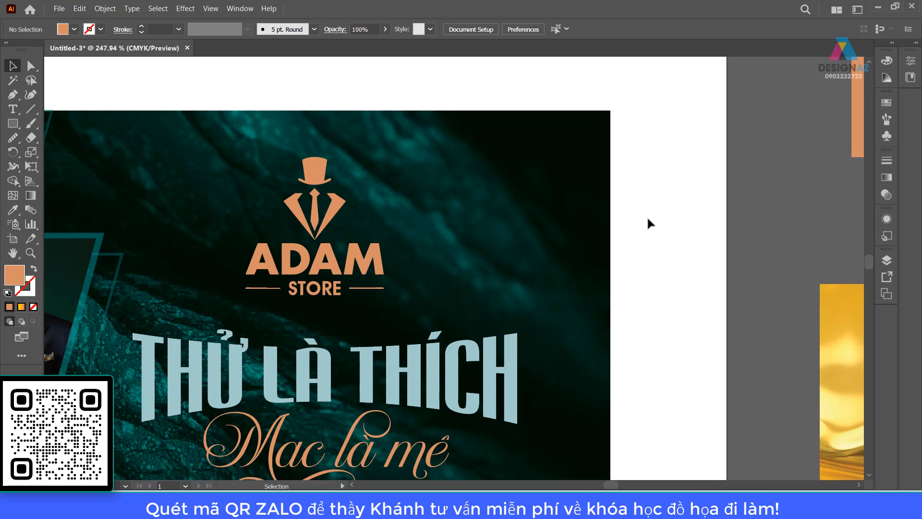
Try selecting the logo's hat, lapels, tie and lettering piece by piece, and clear the selection
left_click(306, 181)
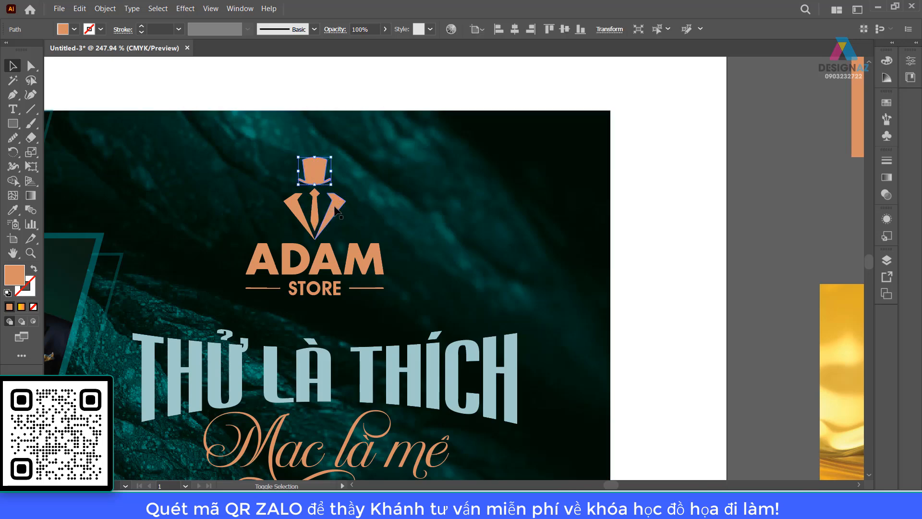
left_click(326, 208, "shift")
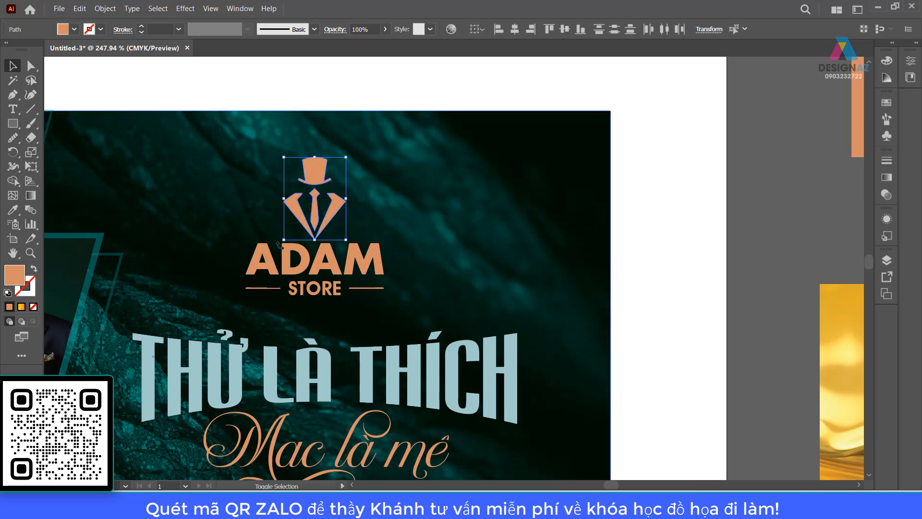
left_click(286, 269, "shift")
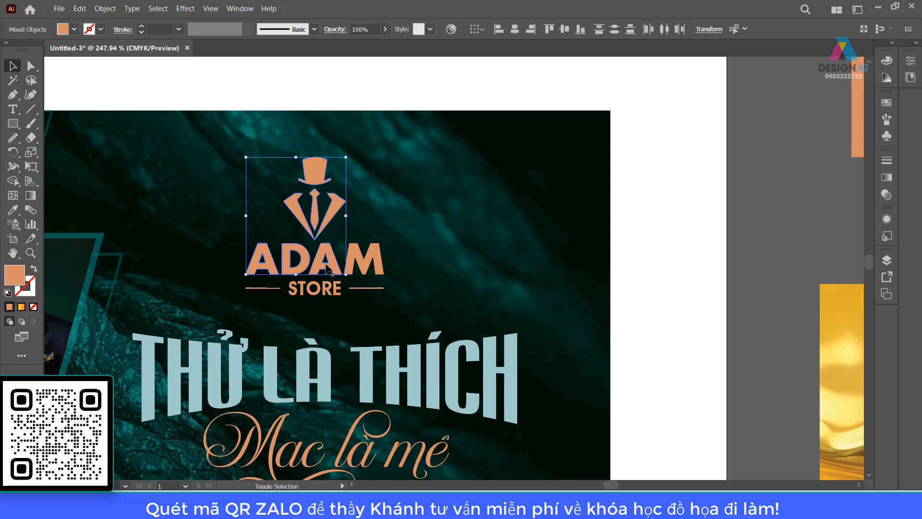
left_click(330, 289, "shift")
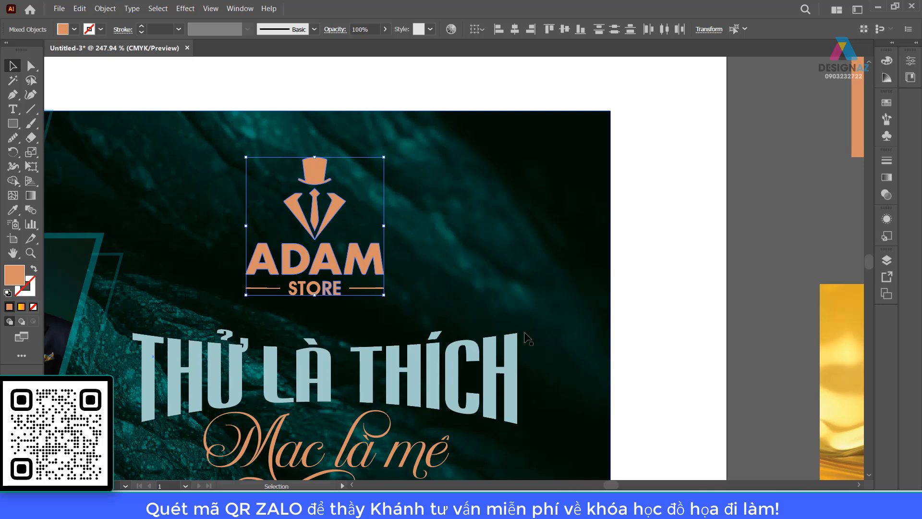
left_click(660, 203)
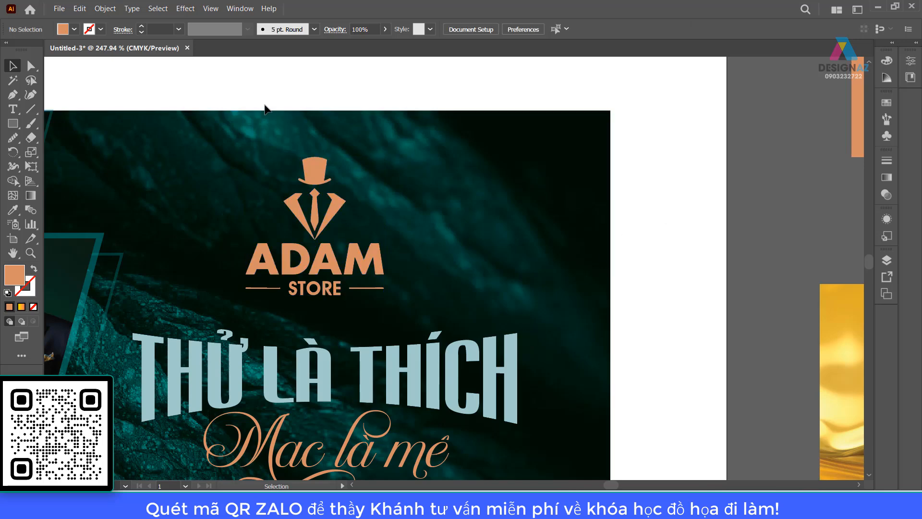
left_click(326, 171)
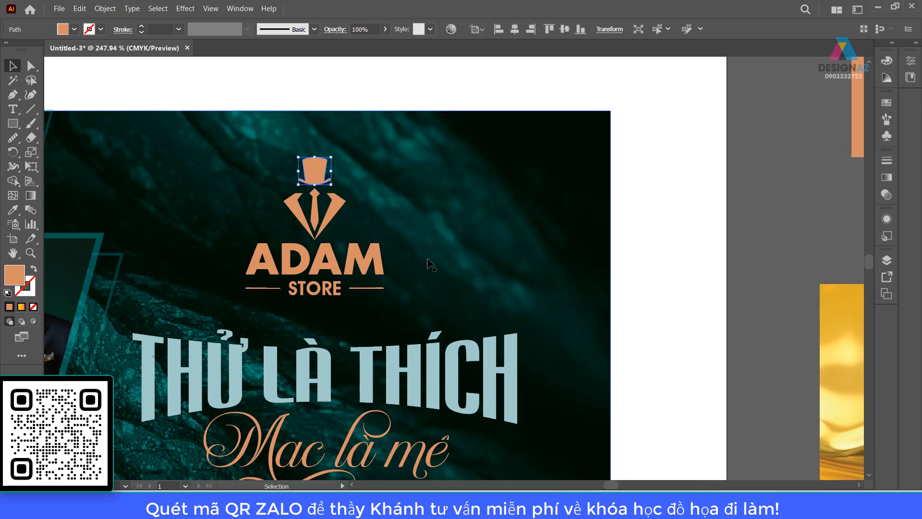
left_click(339, 206, "shift")
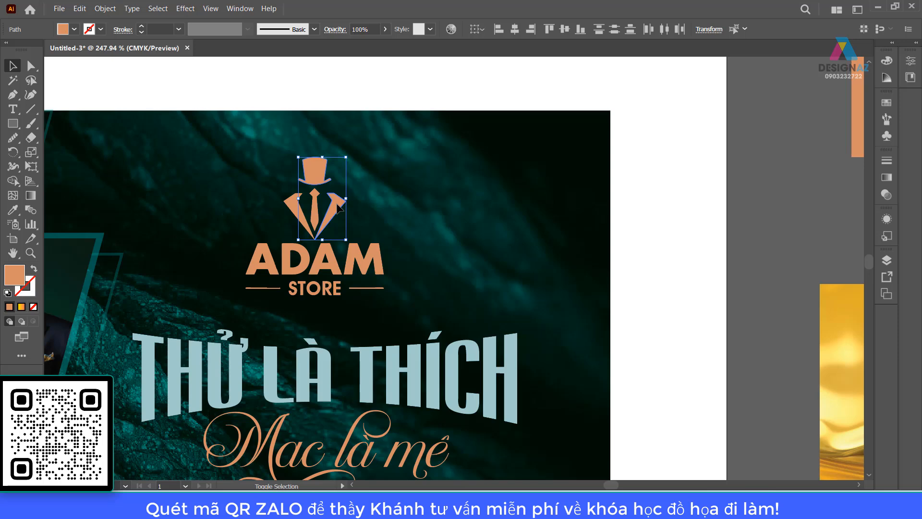
left_click(339, 206, "shift")
left_click(248, 86)
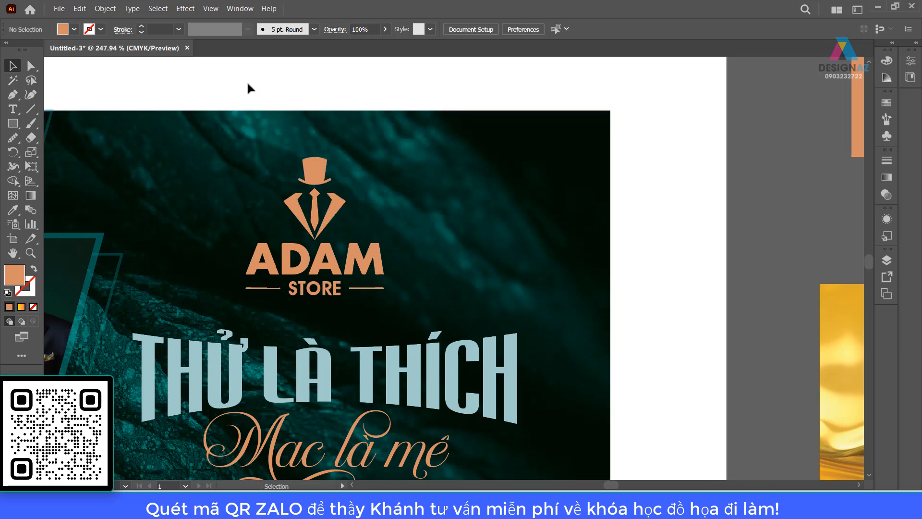
Select every piece of the ADAM STORE logo, excluding the background image, and combine them into one compound path
left_click_drag(210, 89, 416, 313)
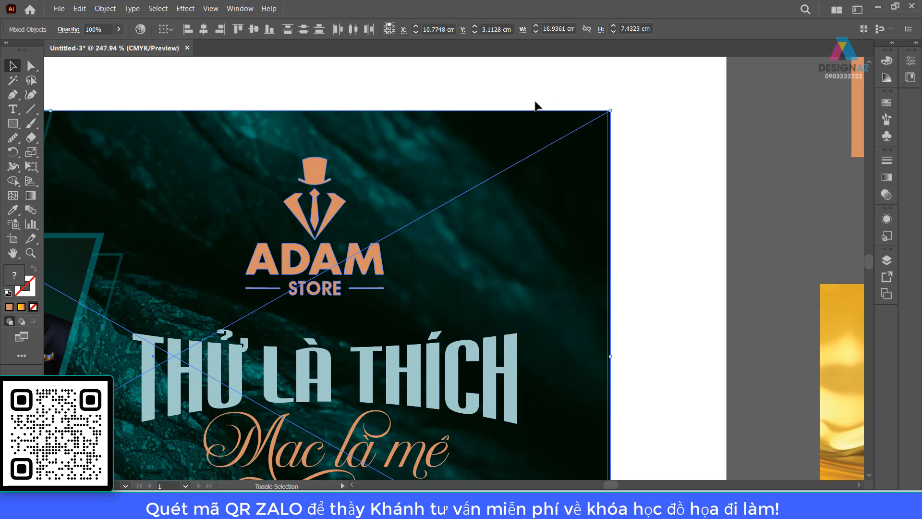
left_click(595, 238, "shift")
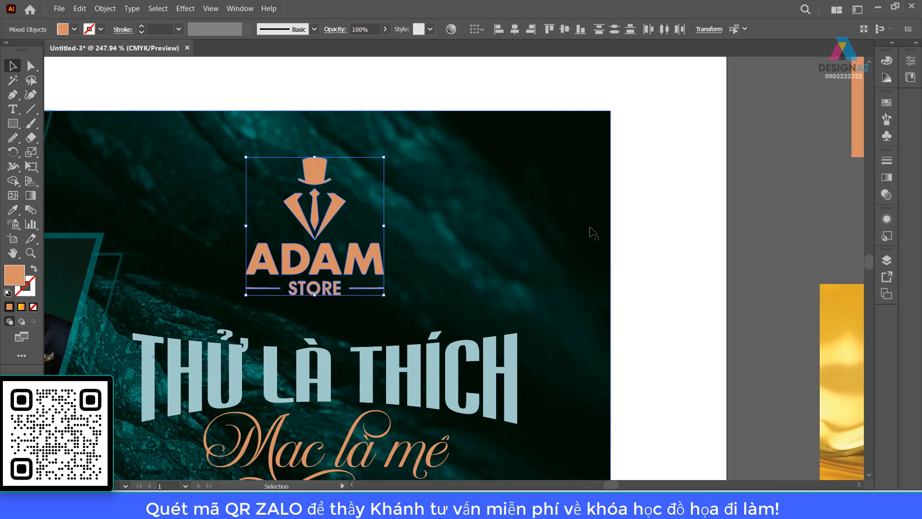
left_click(105, 8)
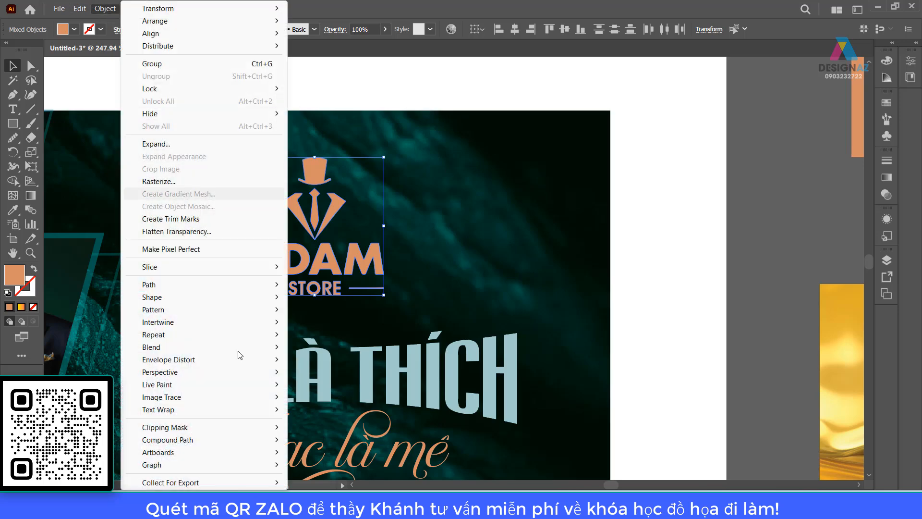
mouse_move(247, 440)
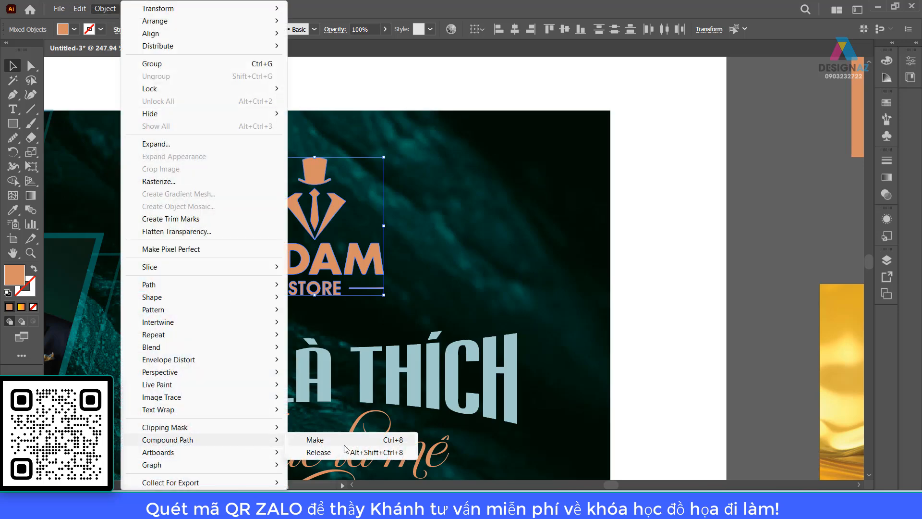
left_click(369, 440)
left_click(663, 315)
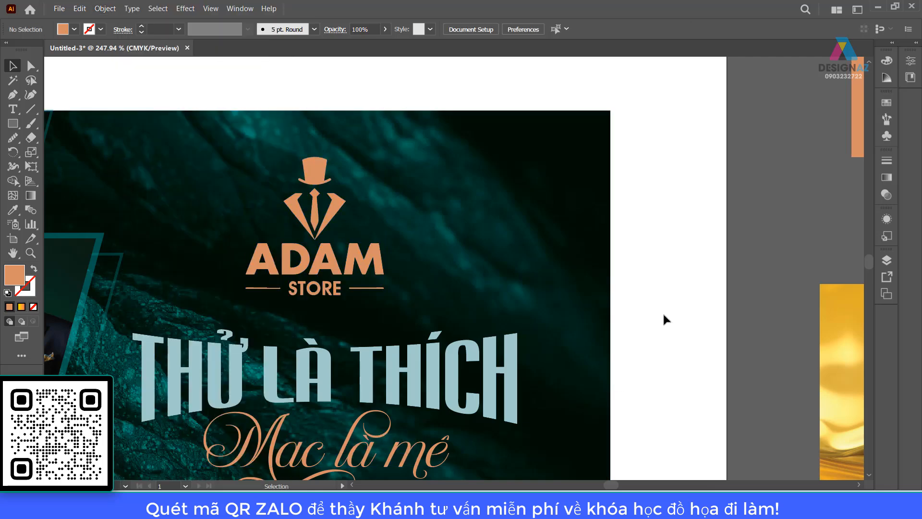
key("ctrl+minus")
scroll(686, 302, "right", 3)
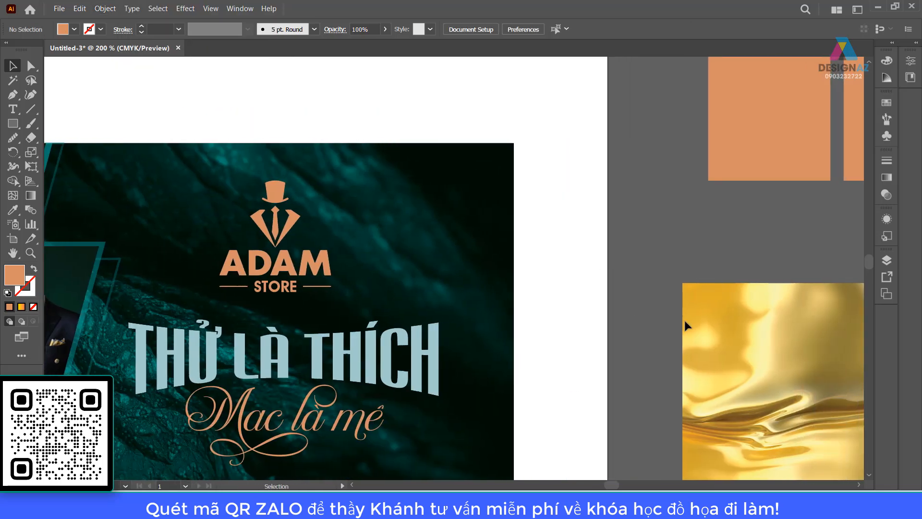
Move the gold texture image over the ADAM STORE logo and place a duplicate of it beside the banner
left_click_drag(802, 378, 253, 229)
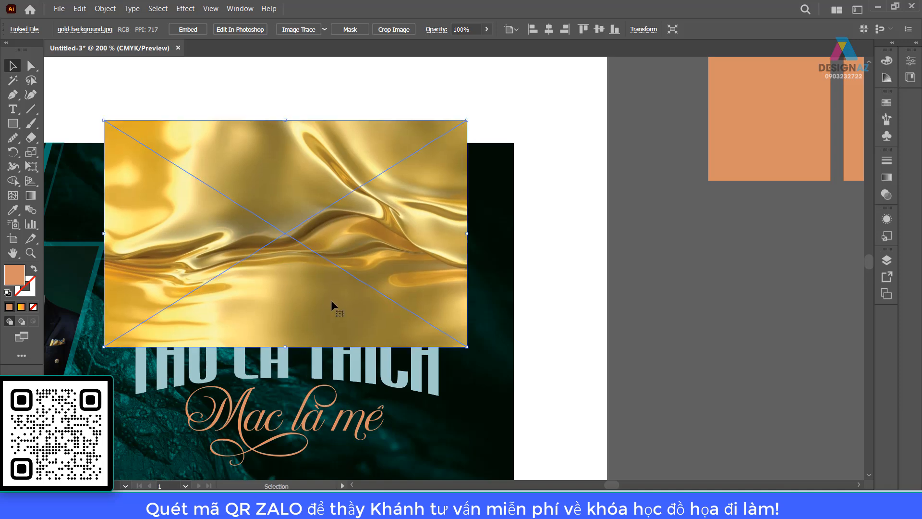
left_click_drag(342, 304, 391, 264)
left_click_drag(356, 218, 782, 308, "alt")
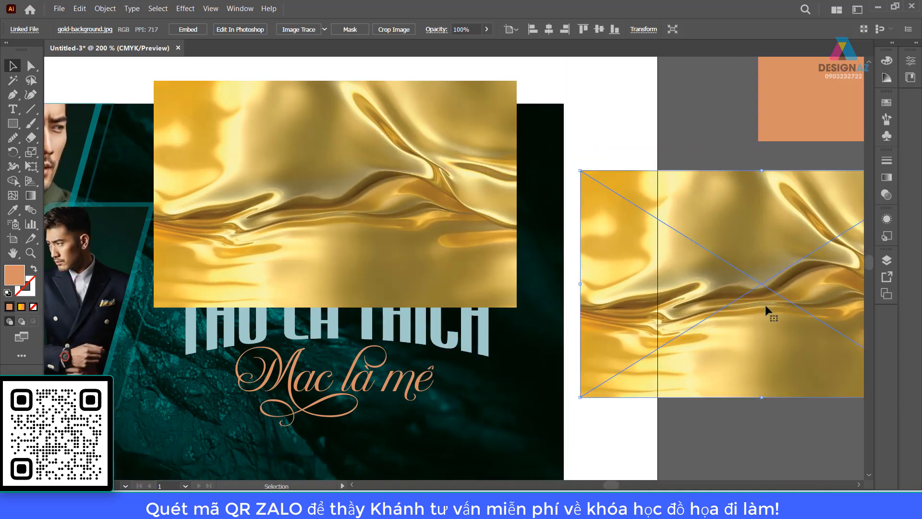
Send the gold texture over the logo to the back and clip it into the logo's compound path with a clipping mask
left_click(408, 220)
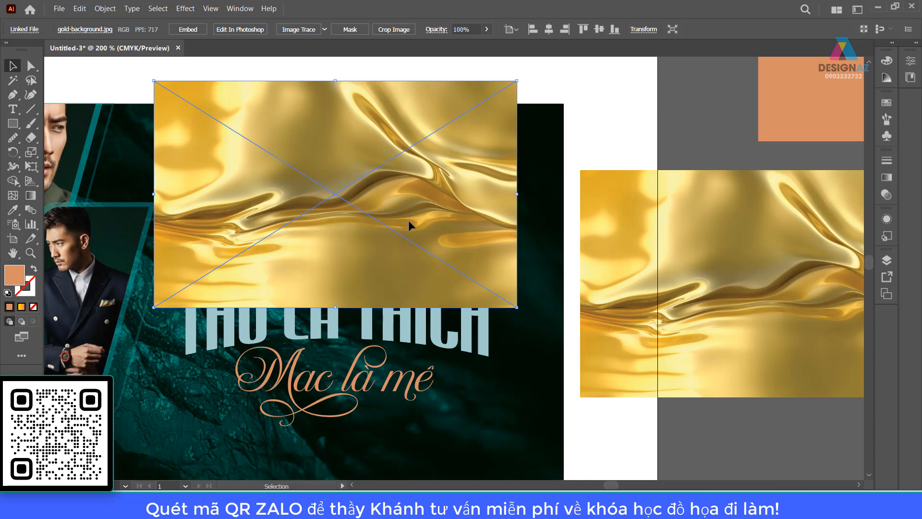
key("ctrl")
key("ctrl+shift+bracketleft")
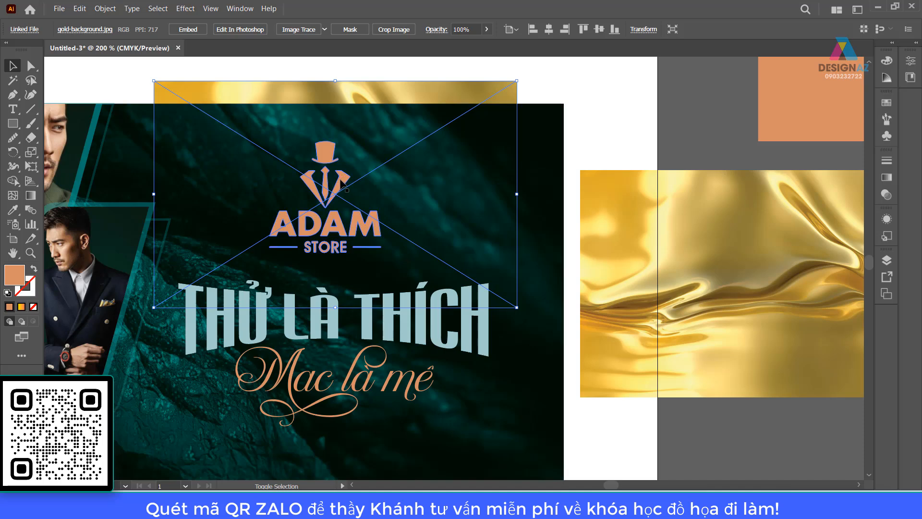
left_click(343, 185, "shift")
right_click(341, 181)
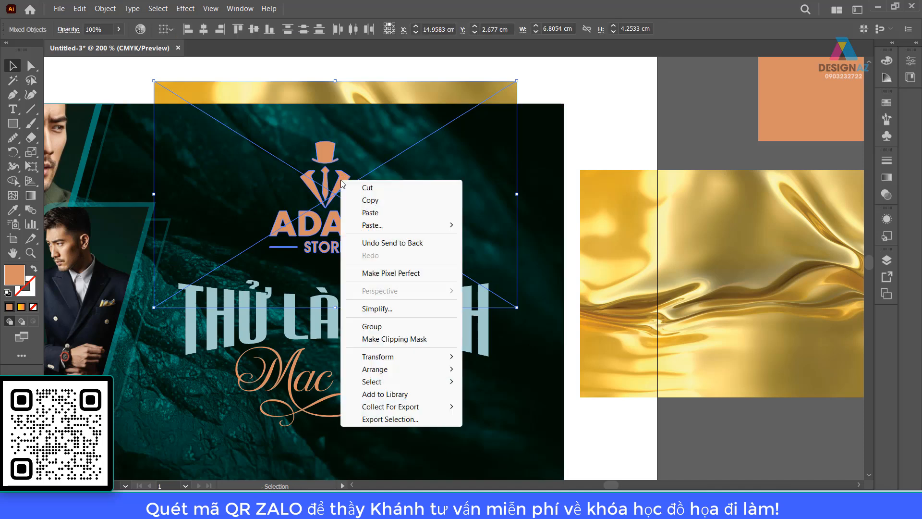
left_click(394, 339)
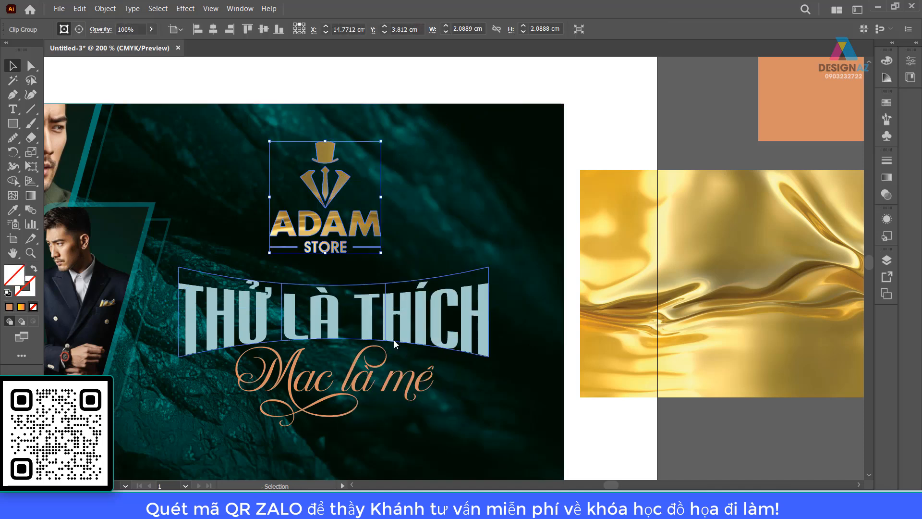
Try moving the gold-filled ADAM STORE logo across the banner, and undo the move
left_click(420, 81)
left_click_drag(514, 322, 629, 316)
left_click(464, 178)
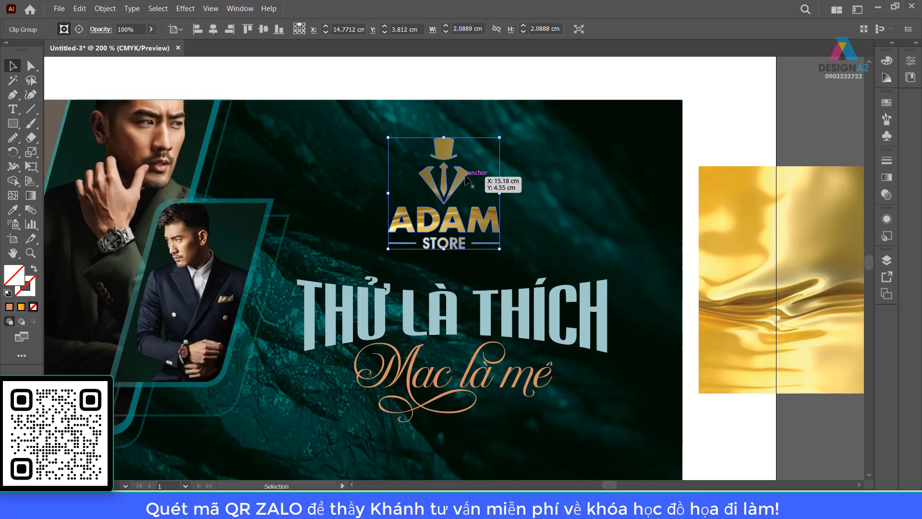
left_click_drag(465, 177, 575, 158)
key("ctrl+z")
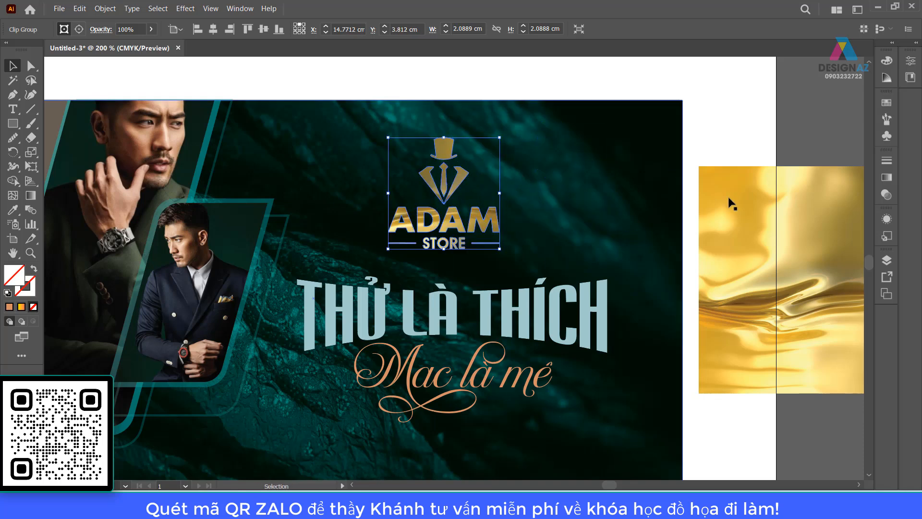
Set the gold-filled logo's blending mode to Screen and clear the selection
left_click(886, 196)
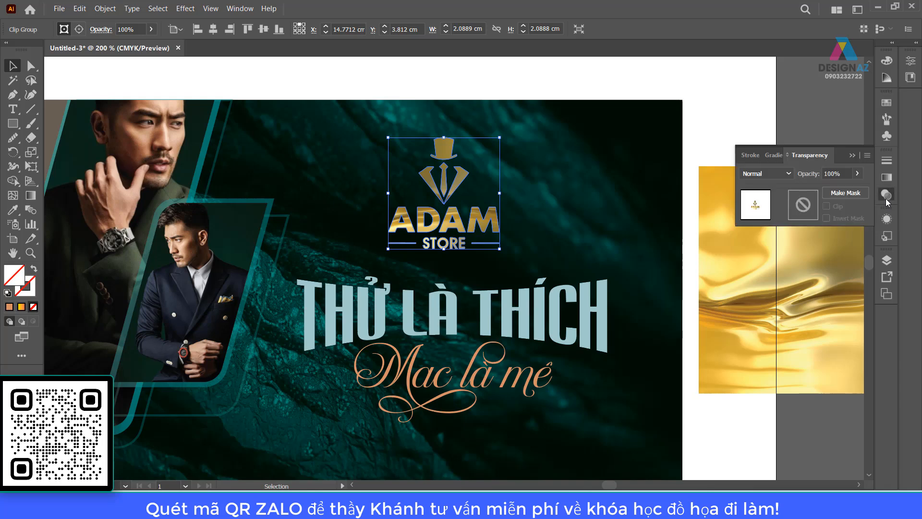
left_click(789, 175)
left_click(762, 259)
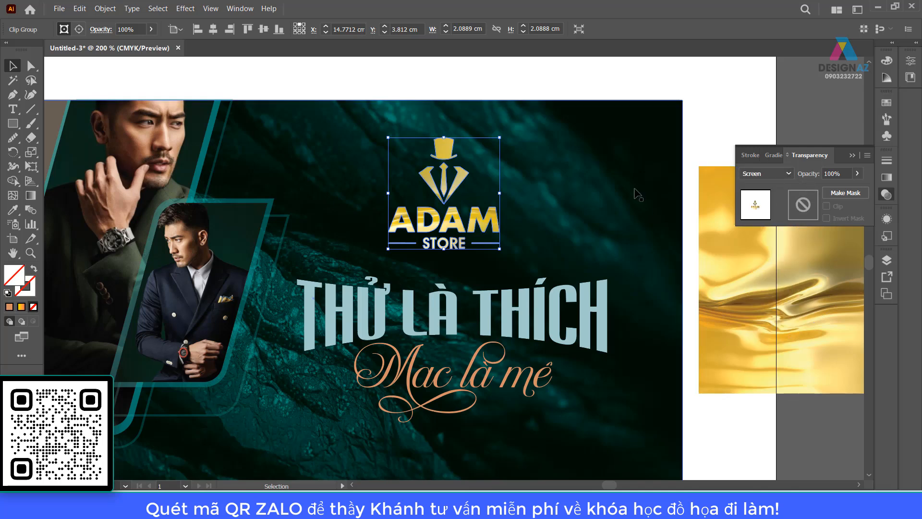
left_click(668, 71)
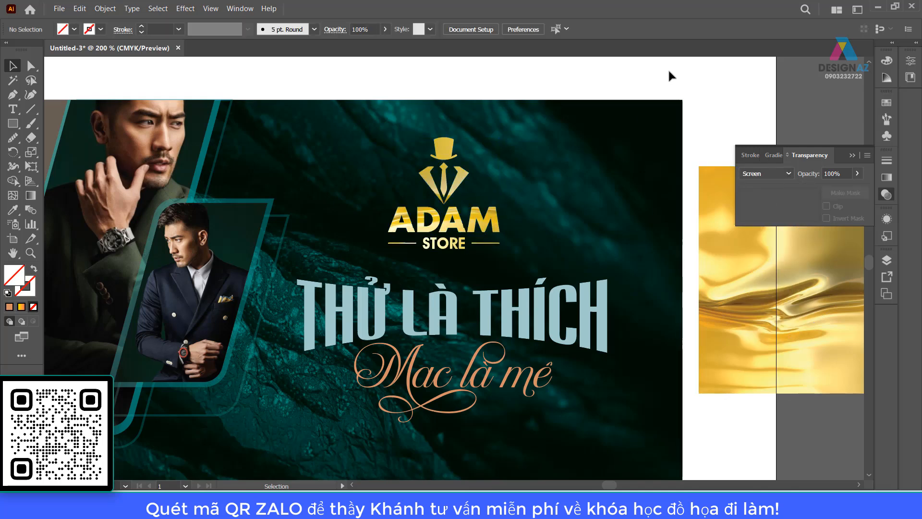
Set the gold-filled logo's opacity to 68% and deselect it
left_click(496, 225)
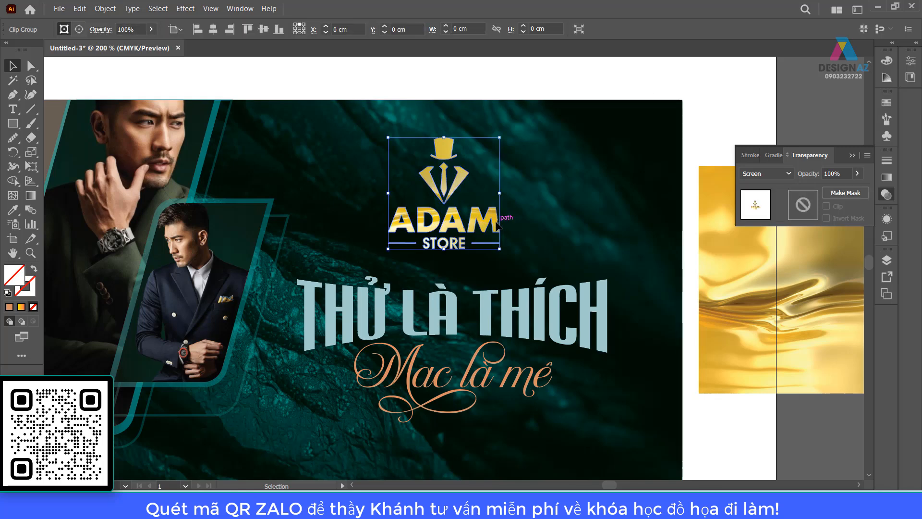
left_click(835, 174)
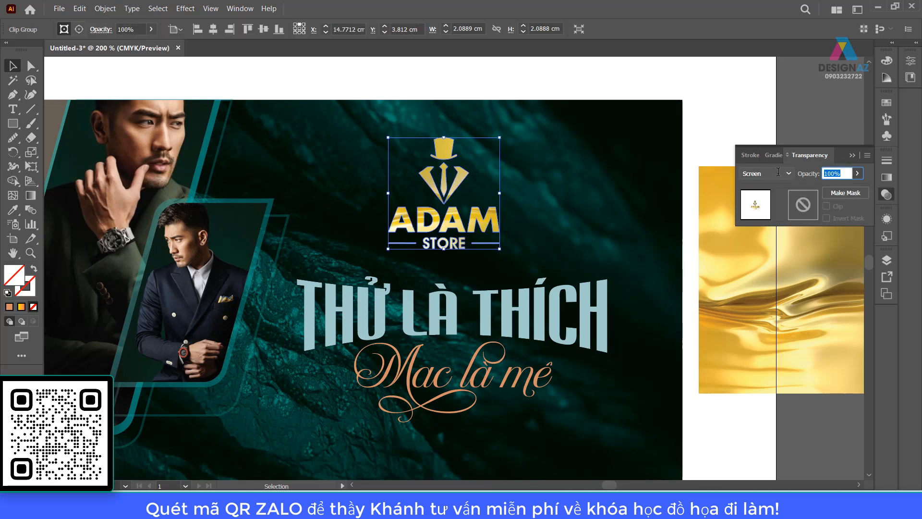
type("68")
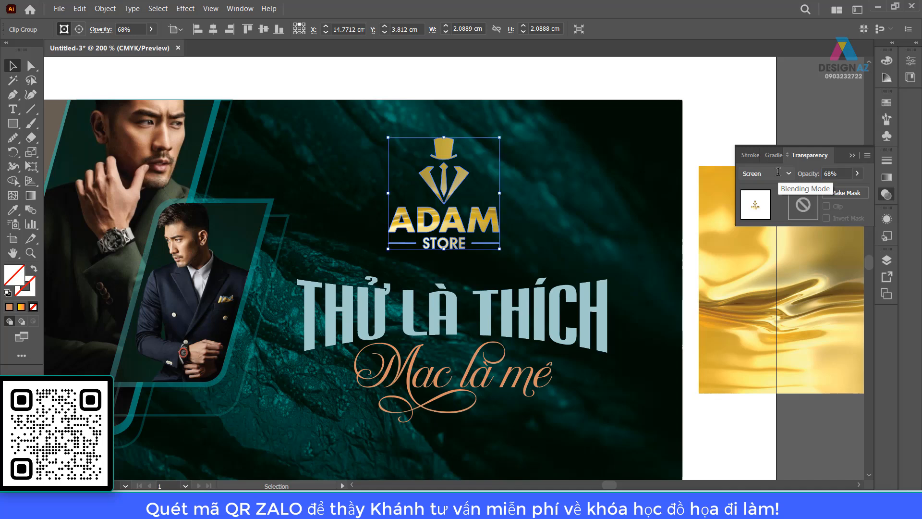
key("Return")
left_click(739, 91)
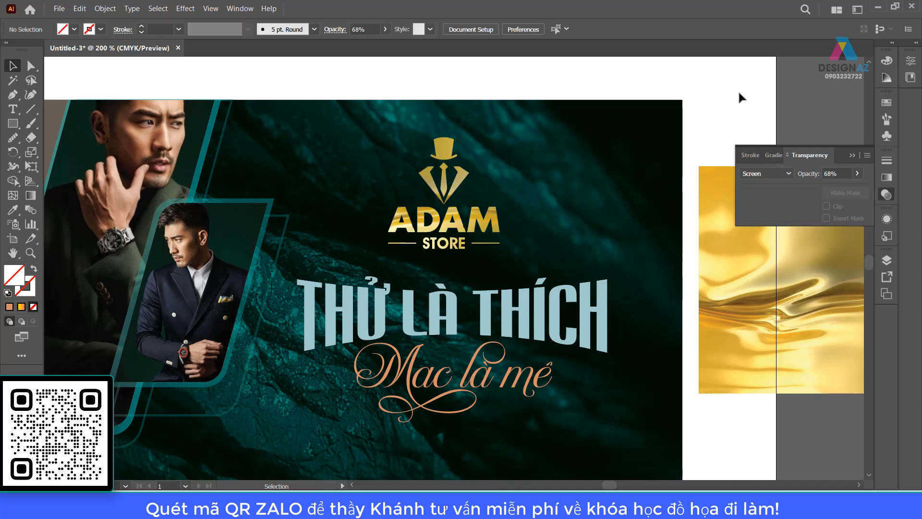
left_click(788, 301)
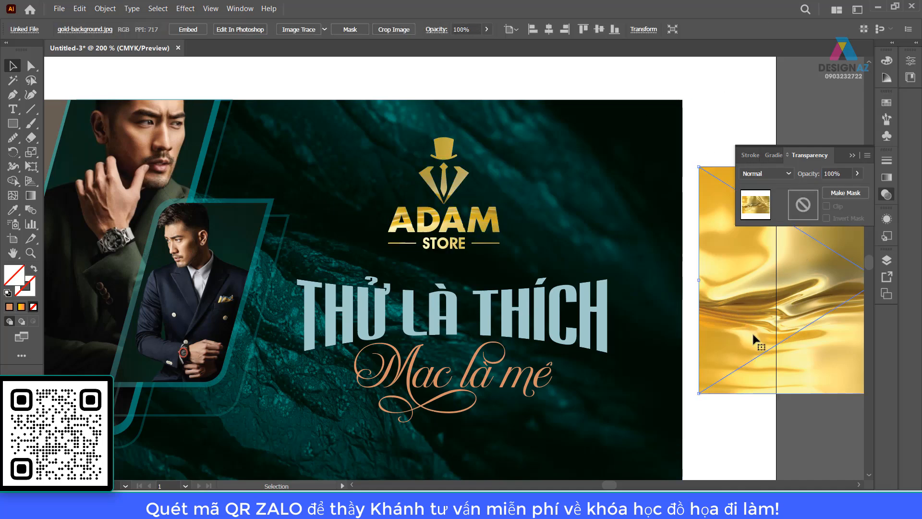
left_click(447, 327)
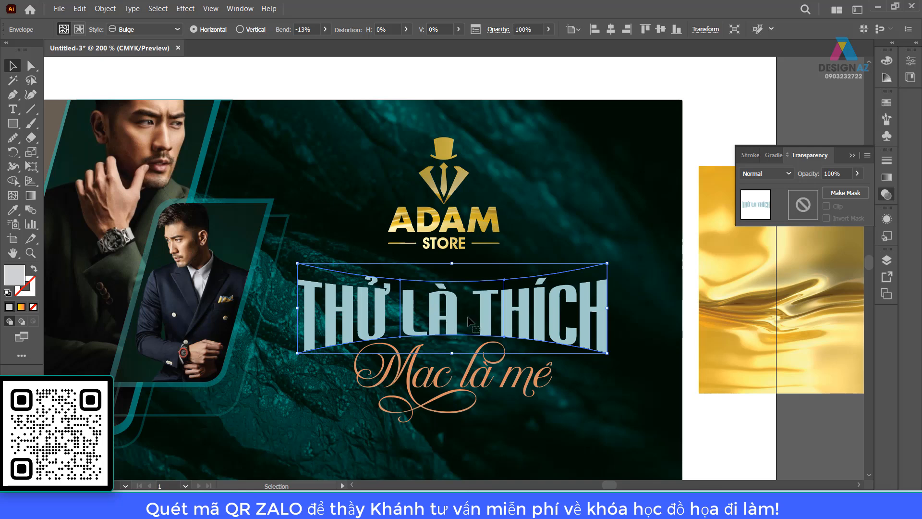
left_click(547, 89)
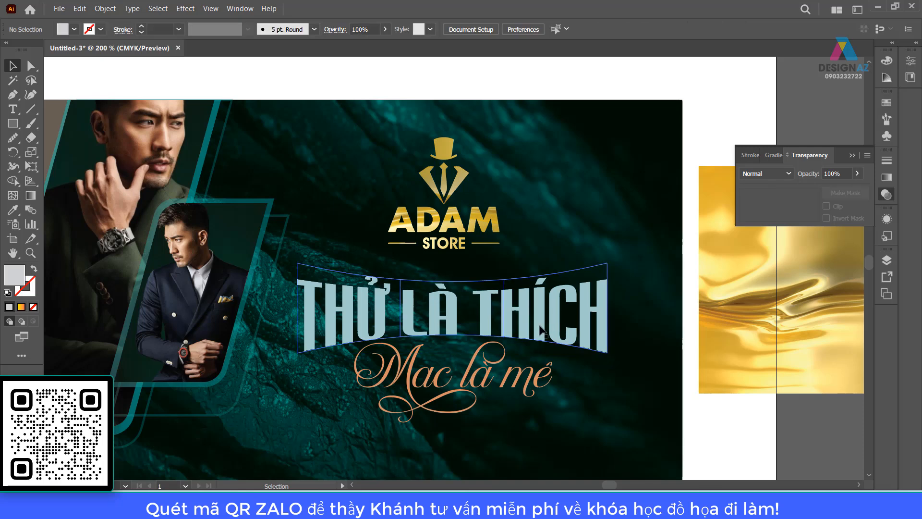
left_click(528, 331)
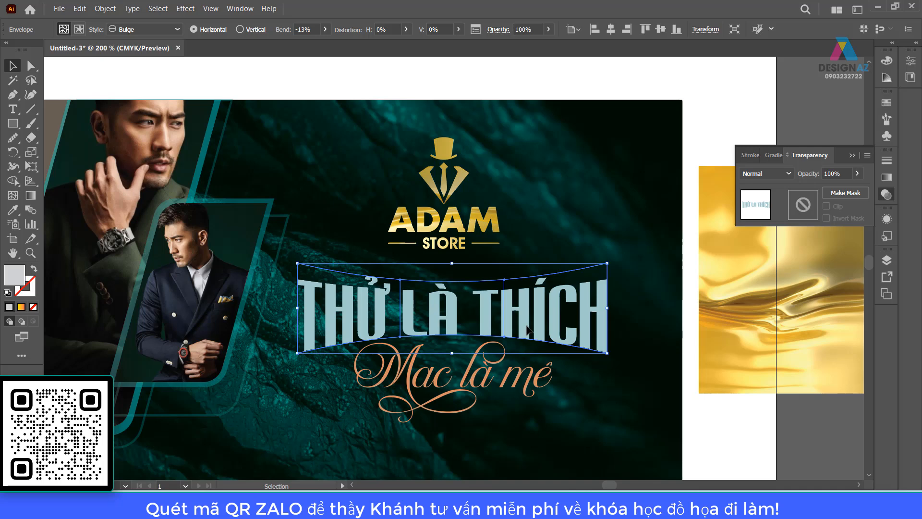
left_click(576, 92)
Flatten the transparency of the warped THỬ LÀ THÍCH heading at medium resolution with alpha transparency preserved
left_click(530, 326)
left_click(105, 9)
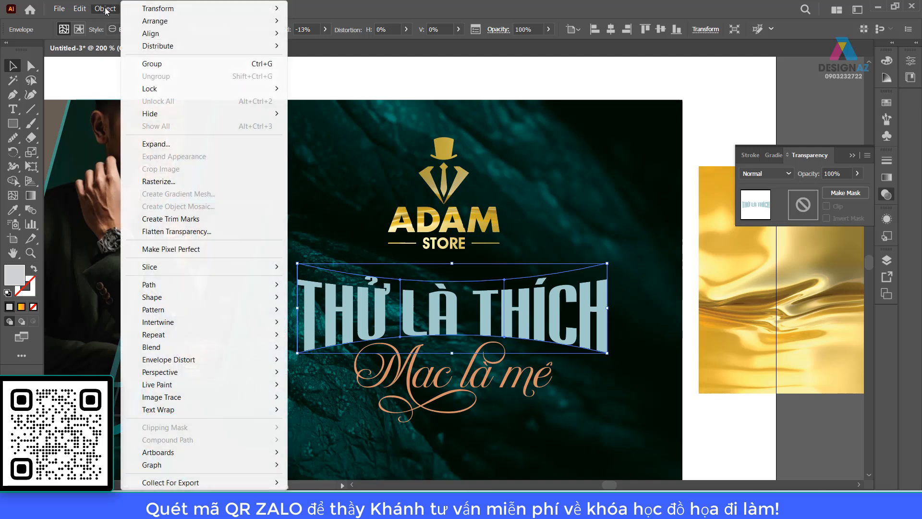
left_click(197, 234)
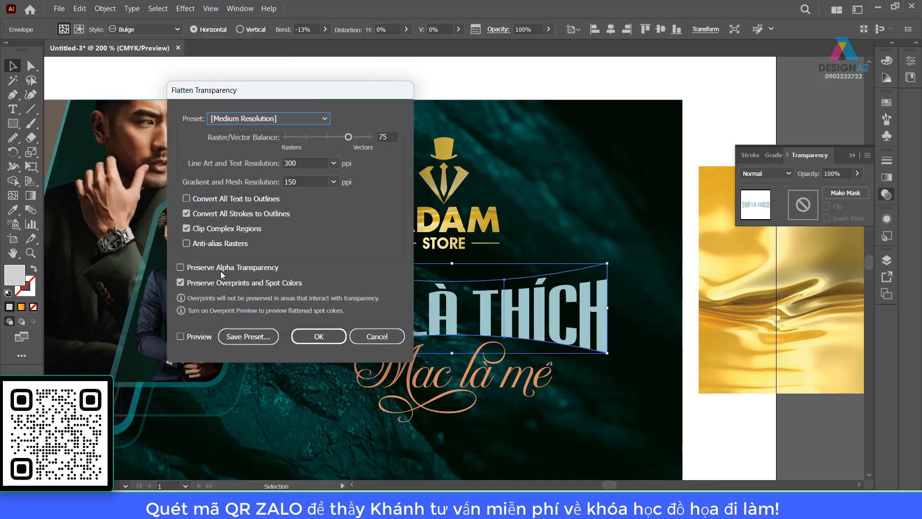
left_click(222, 271)
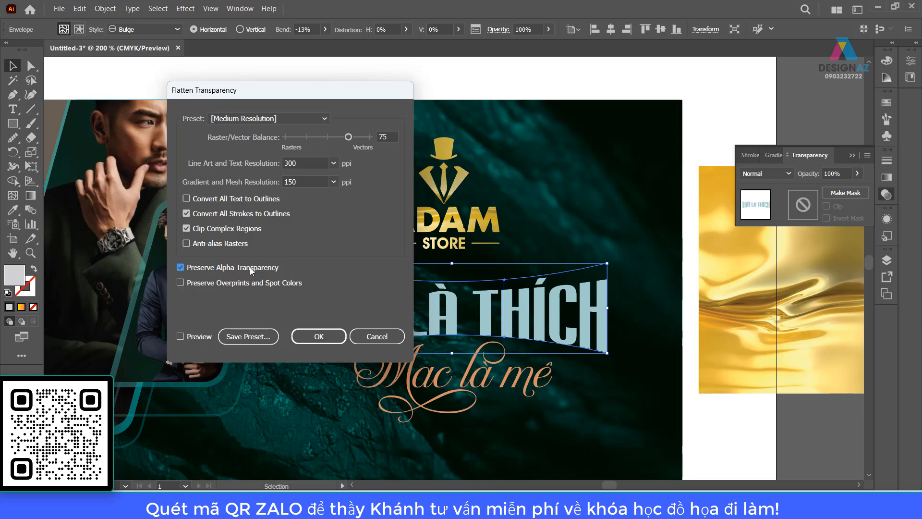
left_click(312, 332)
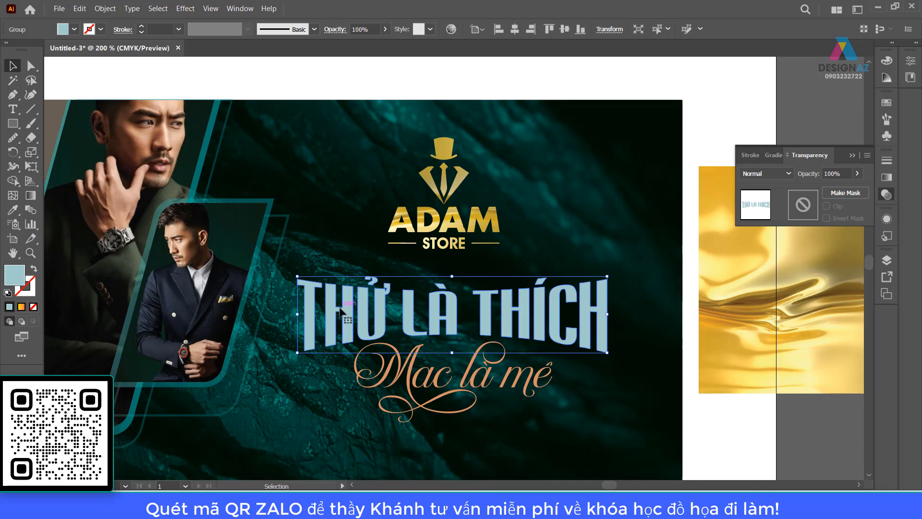
Ungroup the flattened THỬ LÀ THÍCH heading, and undo a trial move of one letter
right_click(454, 316)
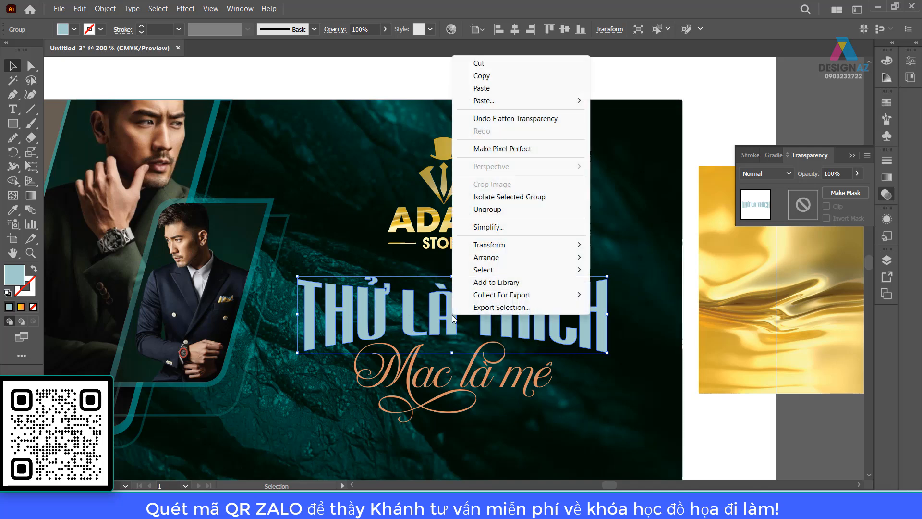
left_click(490, 210)
left_click(531, 78)
left_click_drag(526, 312, 527, 277)
key("ctrl+z")
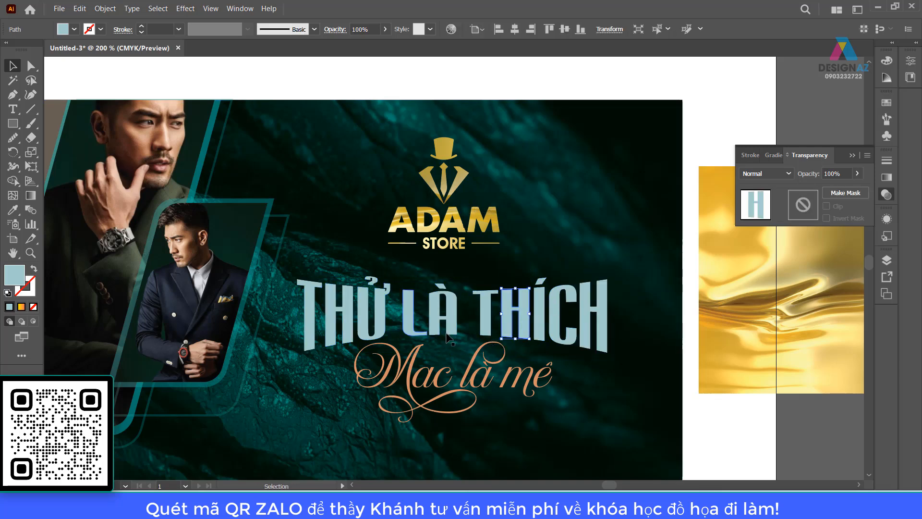
Select all letters of the THỬ LÀ THÍCH heading without the background, combine them into one compound path and deselect it
left_click_drag(488, 335, 402, 342)
left_click_drag(524, 314, 437, 315)
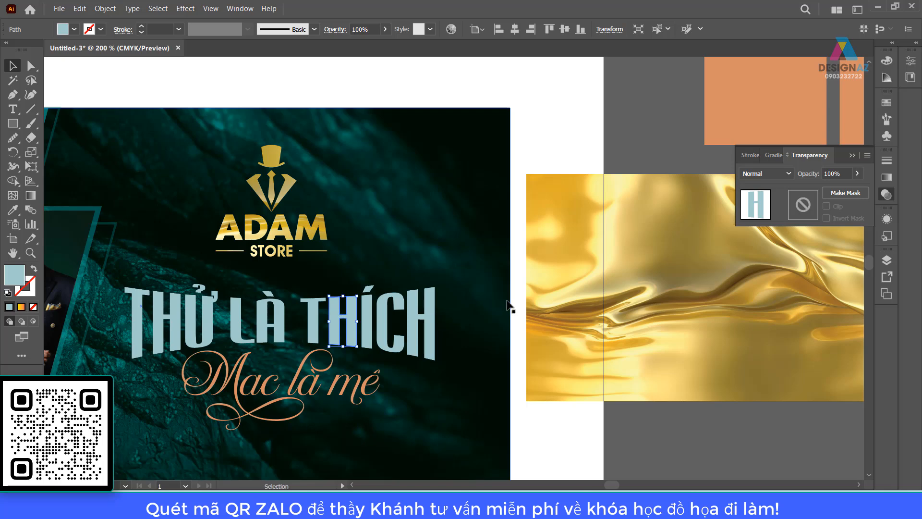
left_click(109, 320, "shift")
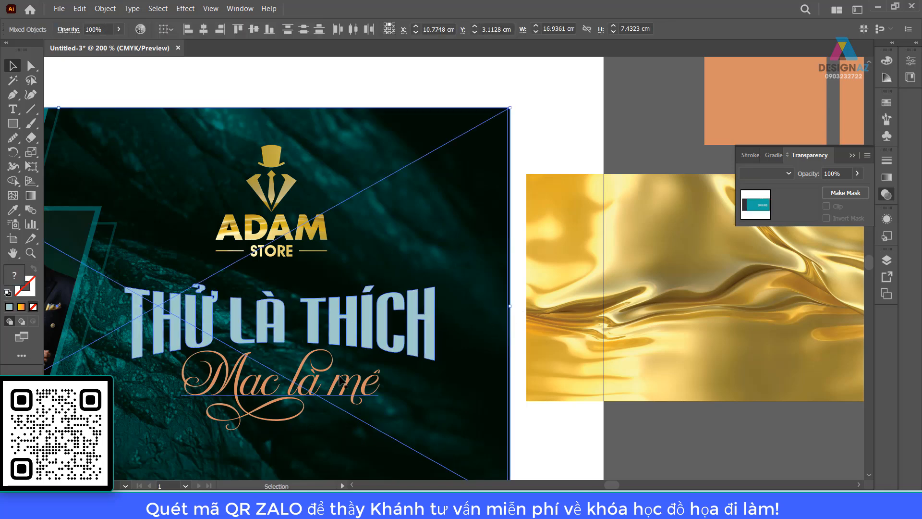
left_click(495, 268, "shift")
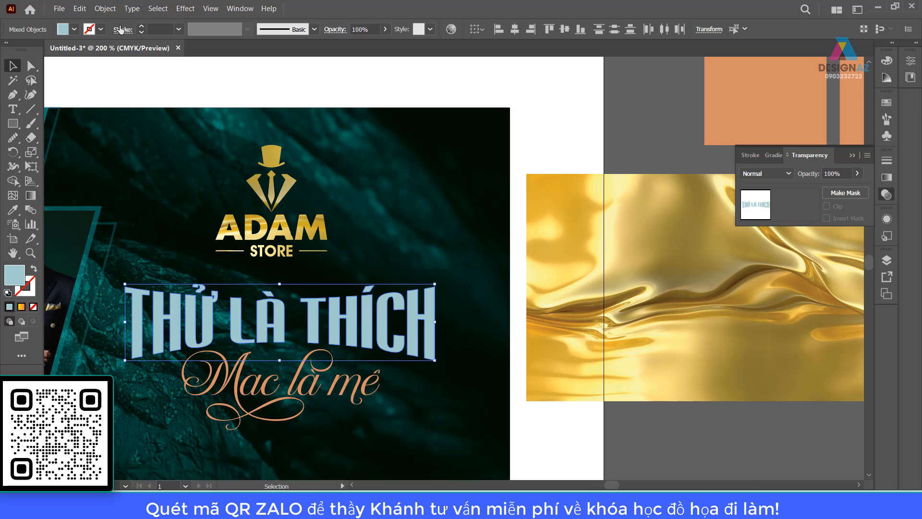
left_click(105, 8)
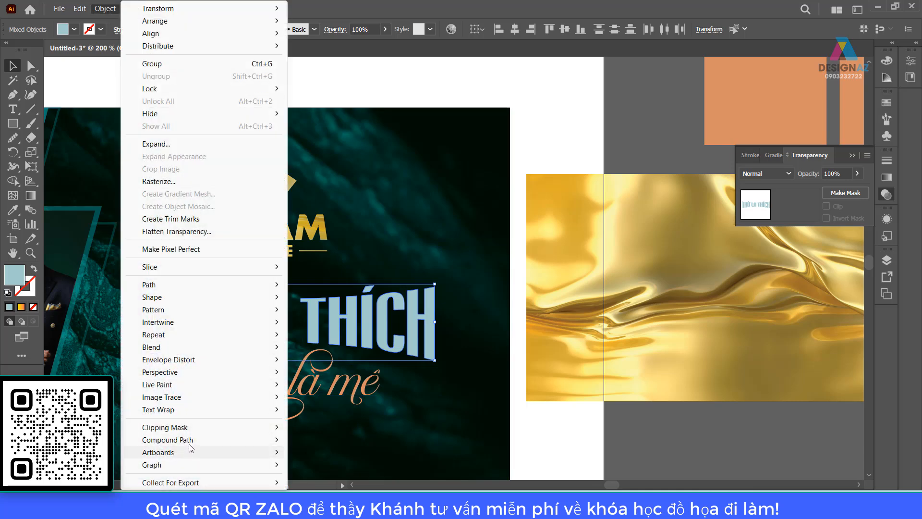
mouse_move(191, 441)
left_click(355, 441)
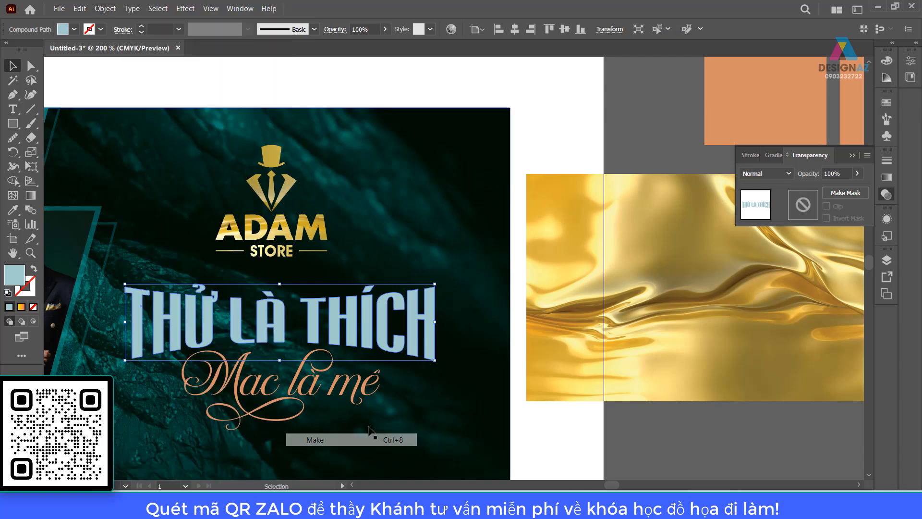
left_click(536, 448)
Place the gold texture over the THỬ LÀ THÍCH heading, send it to the back, clip it to the letters and deselect it
left_click_drag(591, 438, 646, 438)
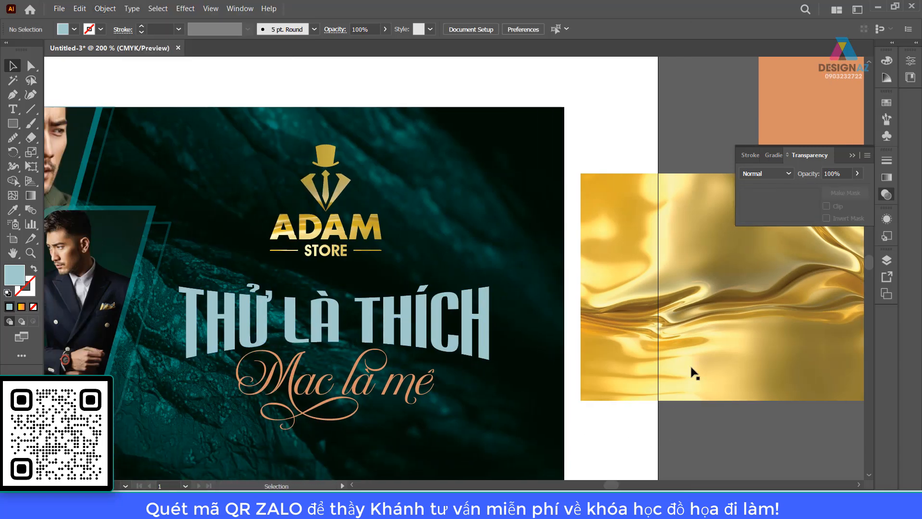
left_click_drag(788, 325, 394, 335)
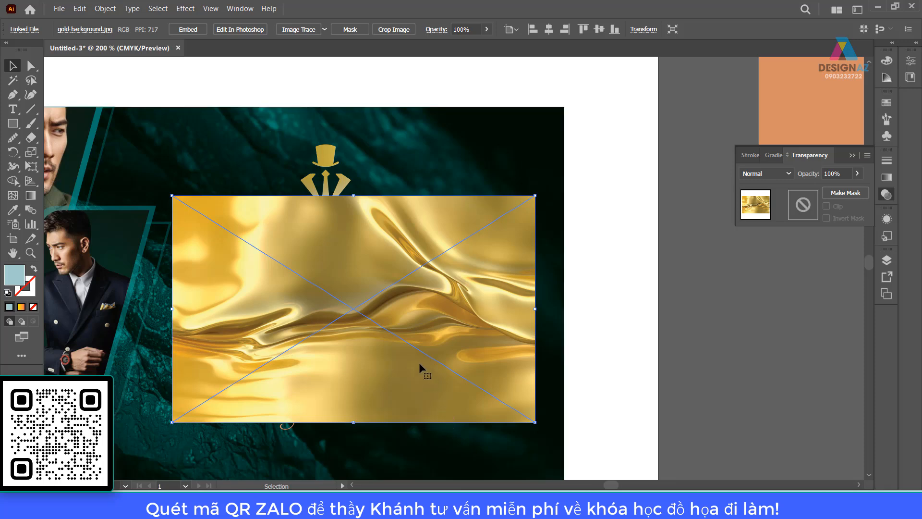
left_click_drag(422, 370, 409, 330)
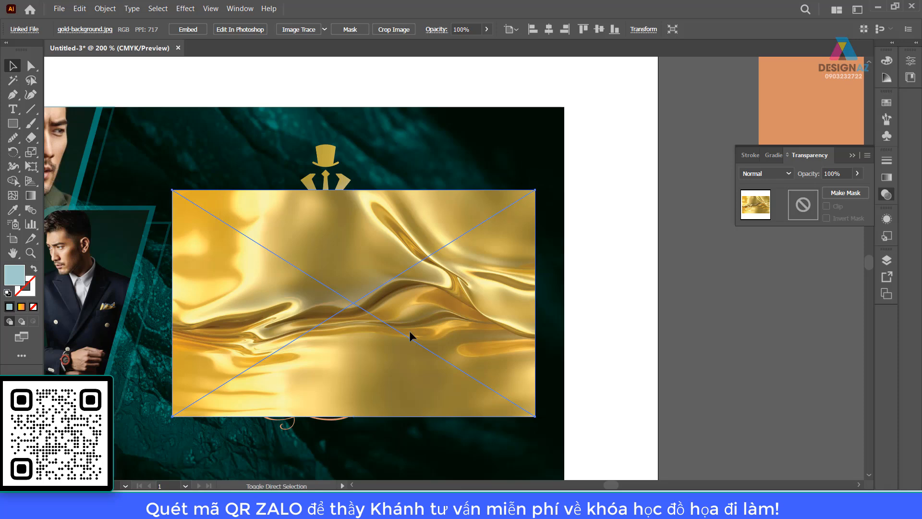
key("ctrl+shift+bracketleft")
left_click(425, 327, "shift")
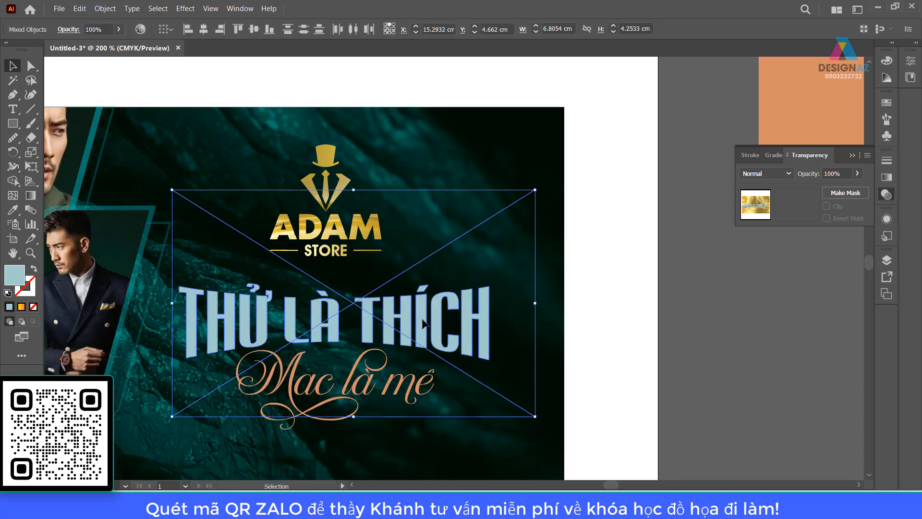
right_click(423, 318)
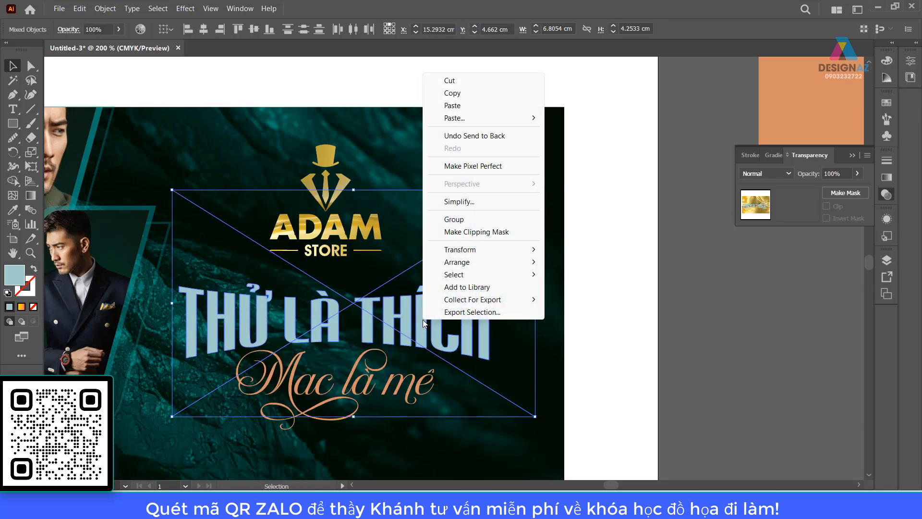
left_click(469, 232)
left_click(580, 334)
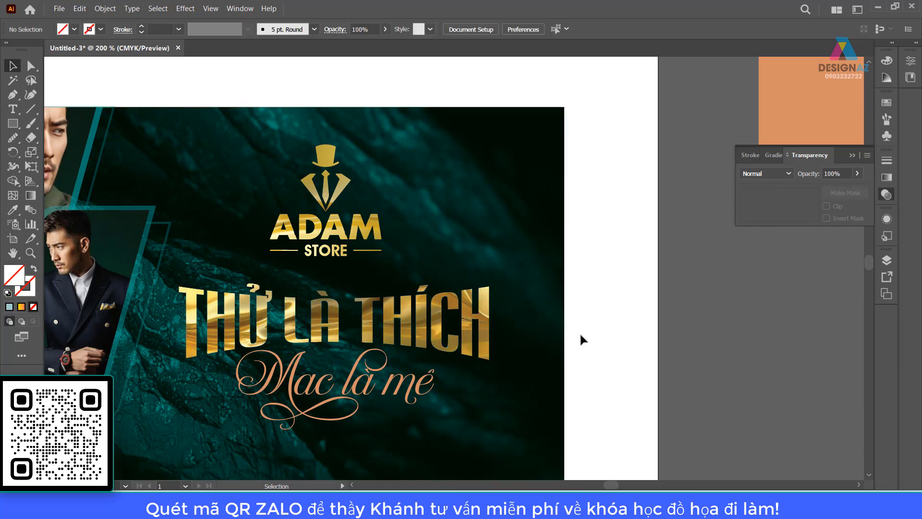
Set the gold-filled THỬ LÀ THÍCH heading's blending mode to Screen and deselect it
key("ctrl+minus")
key("ctrl+minus")
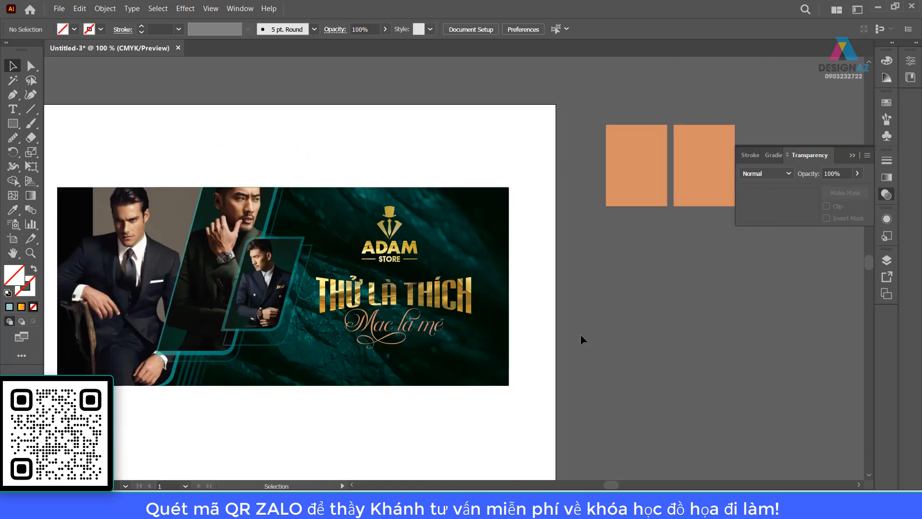
left_click_drag(401, 356, 486, 383)
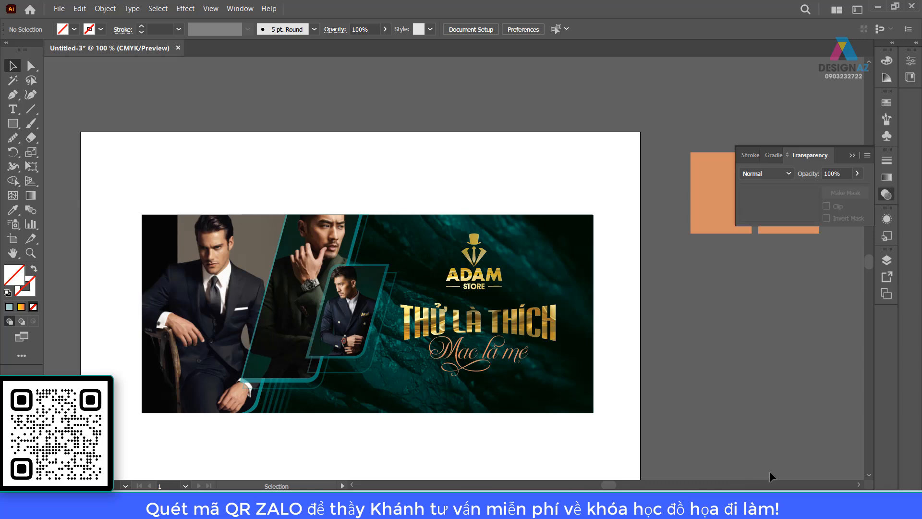
key("ctrl+plus")
left_click_drag(467, 409, 516, 396)
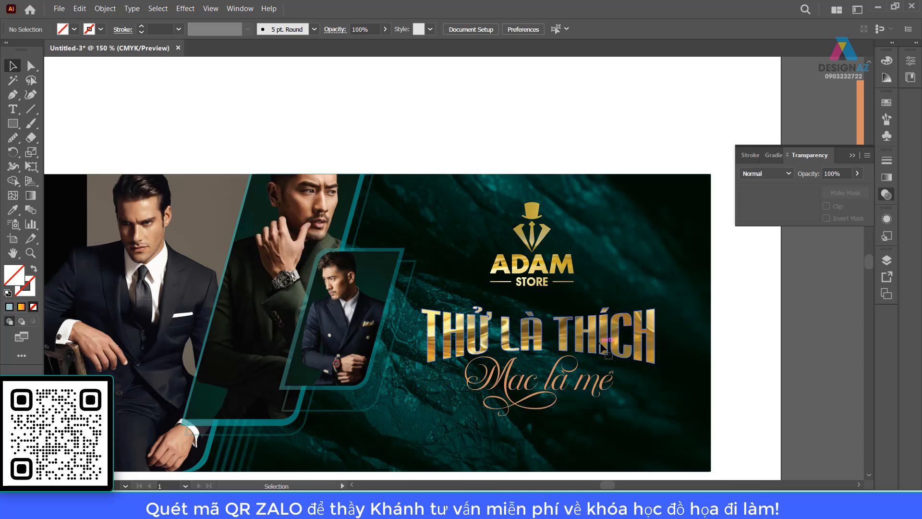
left_click(607, 366)
key("a")
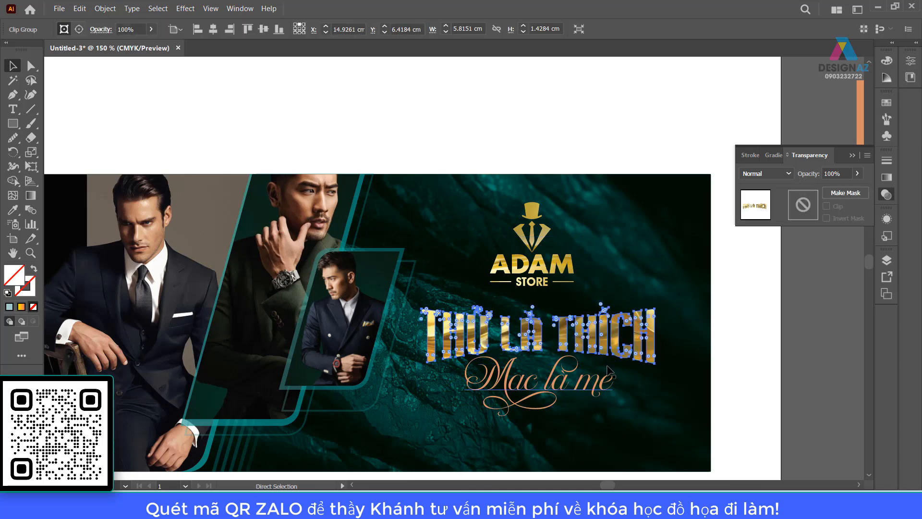
key("v")
left_click(766, 173)
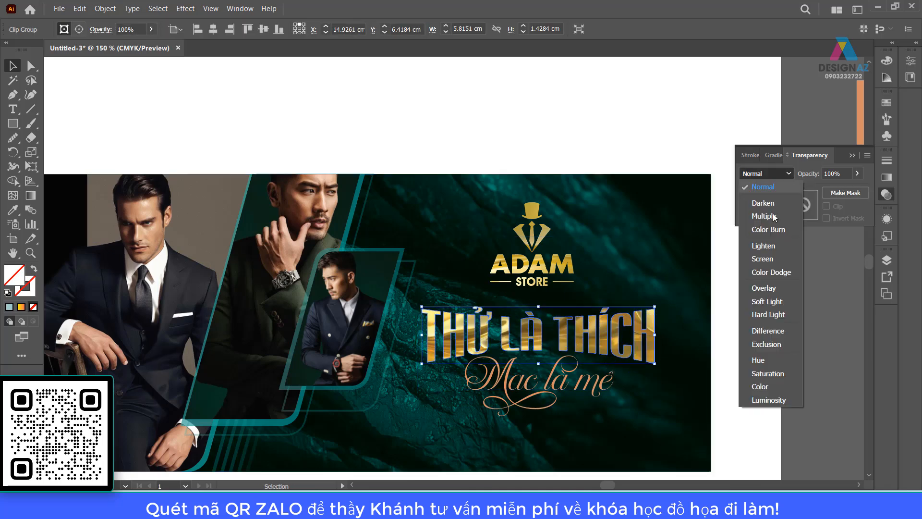
left_click(772, 259)
left_click(716, 376)
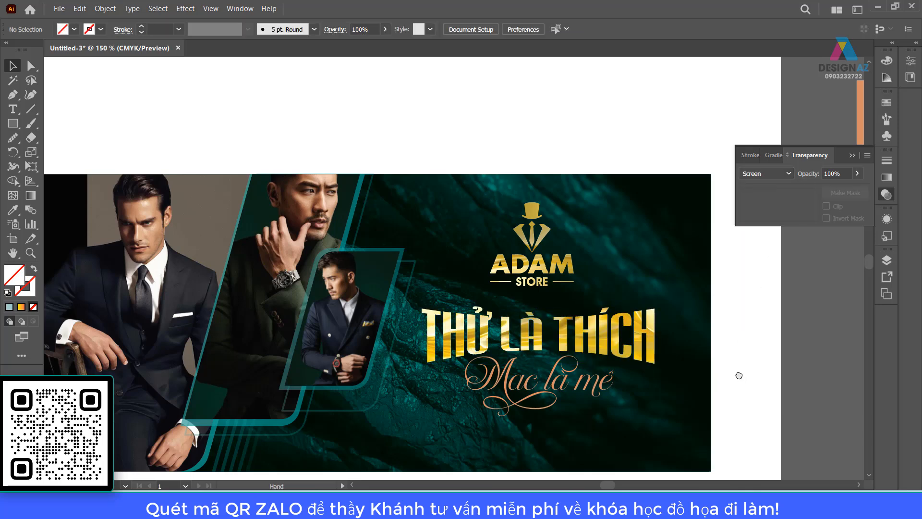
left_click_drag(739, 375, 788, 348)
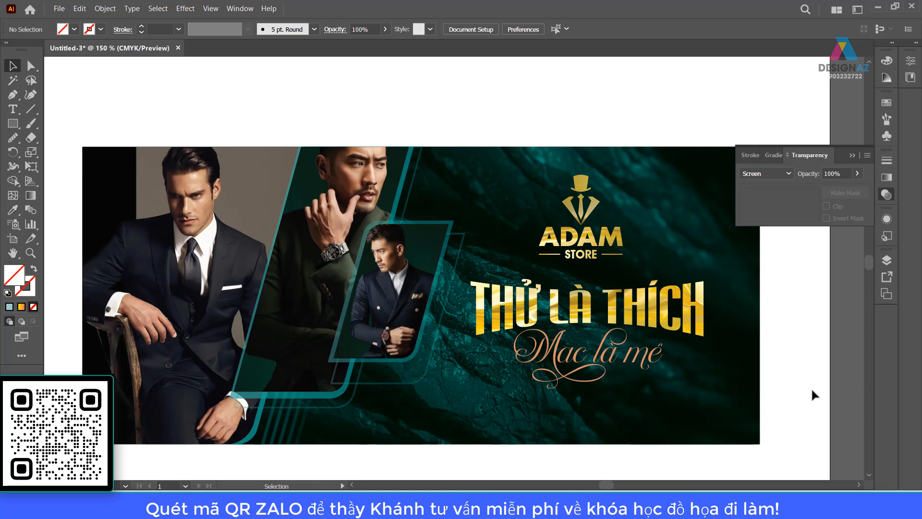
Undo the Screen blending, gold clipping, compound path and flattening to restore the THỬ LÀ THÍCH heading as an editable Bulge warp
key("ctrl+z")
key("ctrl+z")
key("ctrl+z")
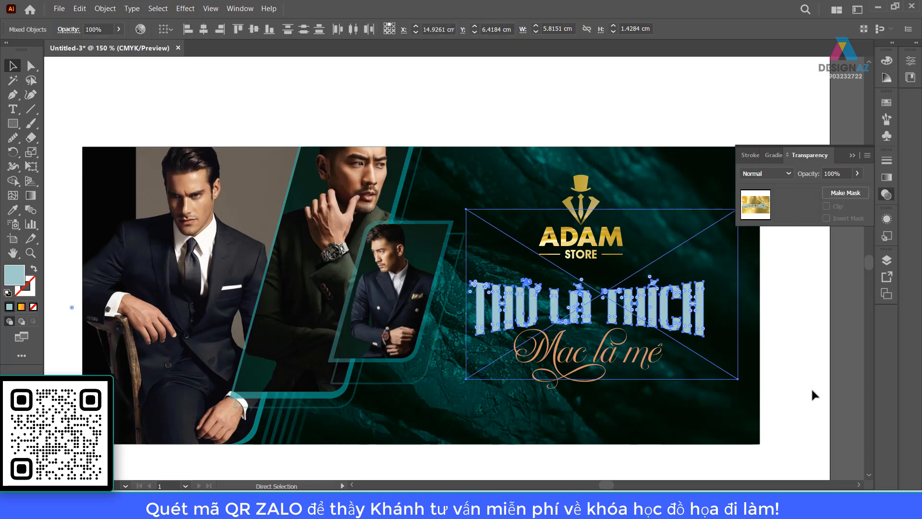
key("ctrl+z")
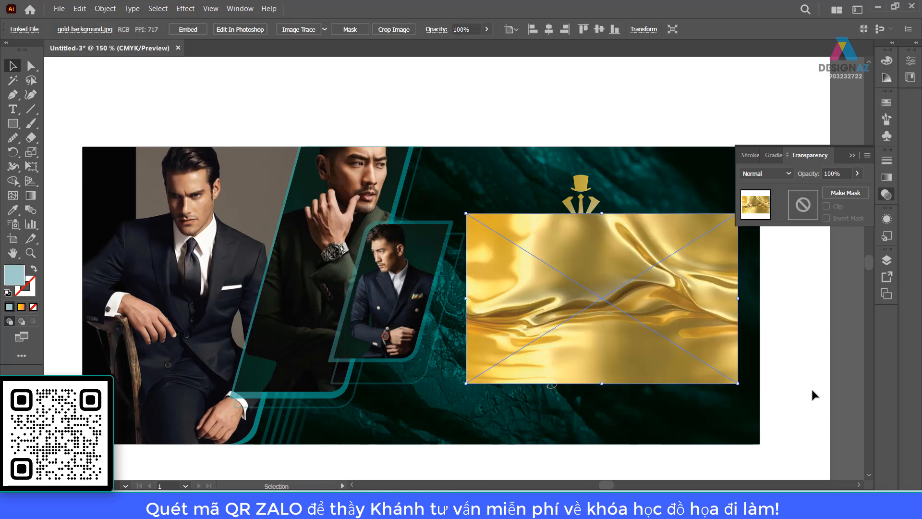
key("ctrl+z")
key("ctrl+z")
key("ctrl+z")
key("ctrl+z")
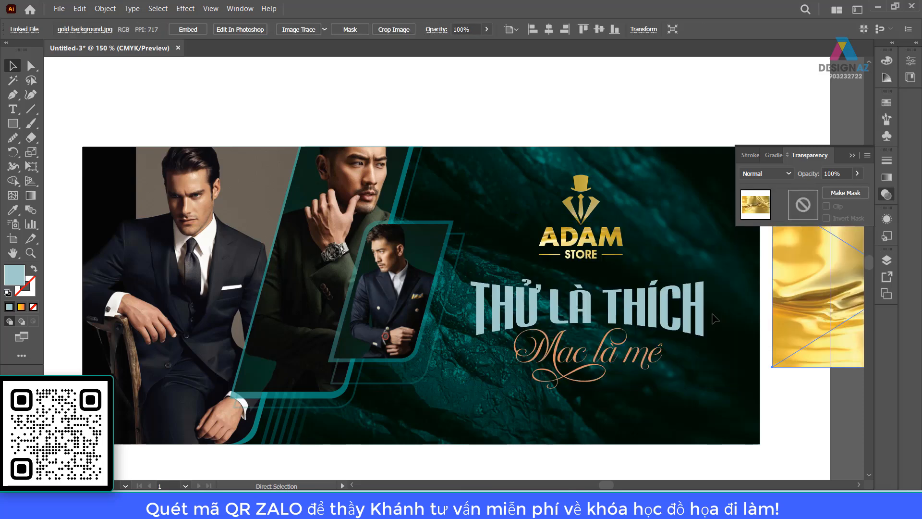
key("ctrl+z")
key("ctrl+z")
key("ctrl+z")
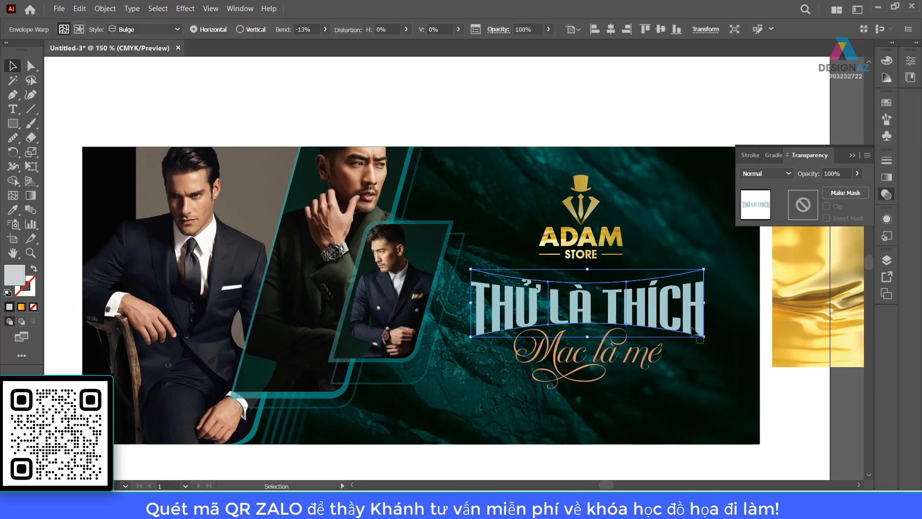
left_click_drag(703, 344, 577, 351)
left_click(512, 308)
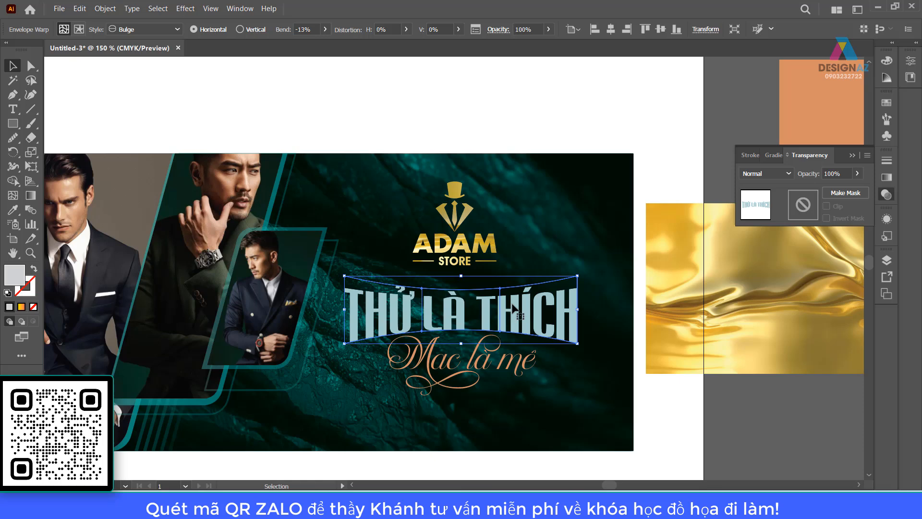
left_click(654, 308)
left_click(532, 318)
double_click(21, 266)
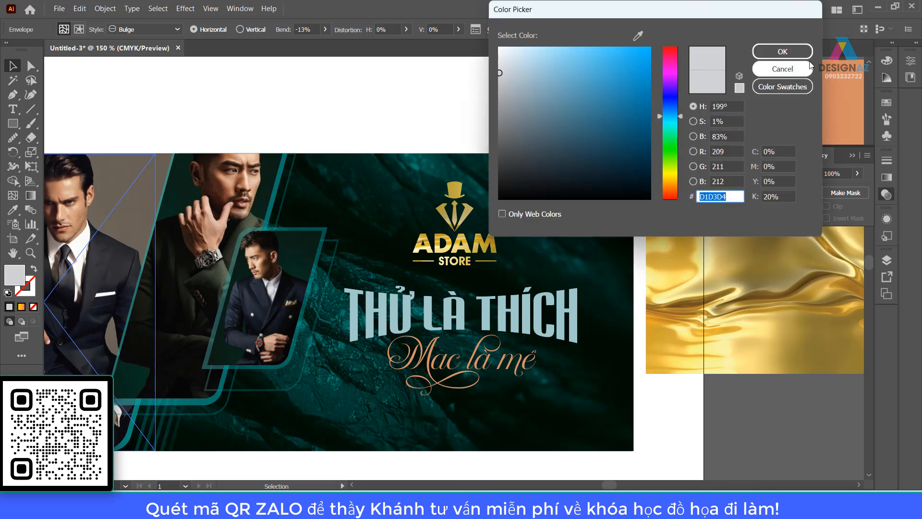
left_click(810, 68)
Recolour the text inside the warped THỬ LÀ THÍCH heading with the light orange swatch and deselect it
left_click(885, 102)
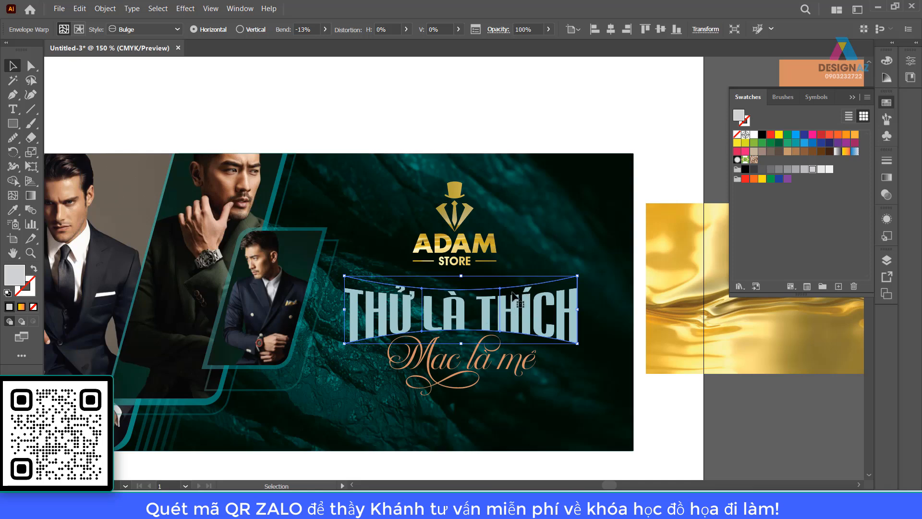
double_click(512, 307)
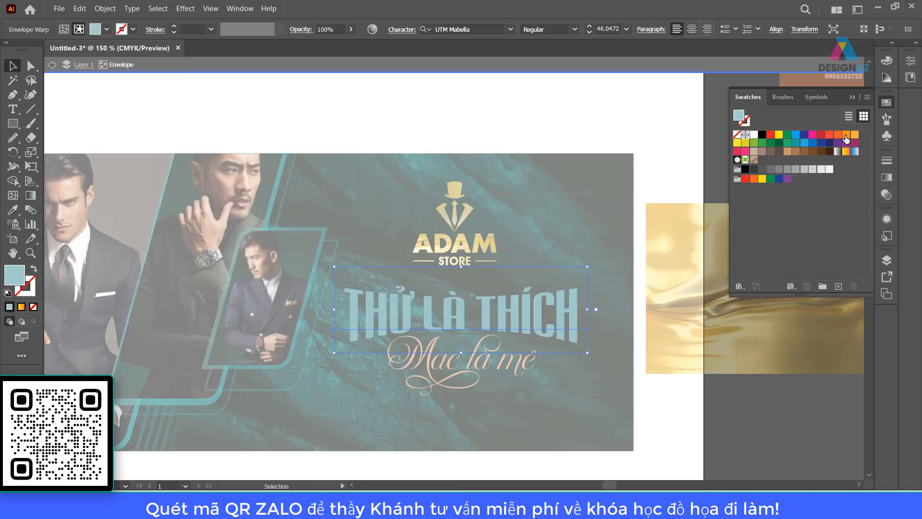
left_click(846, 136)
double_click(657, 136)
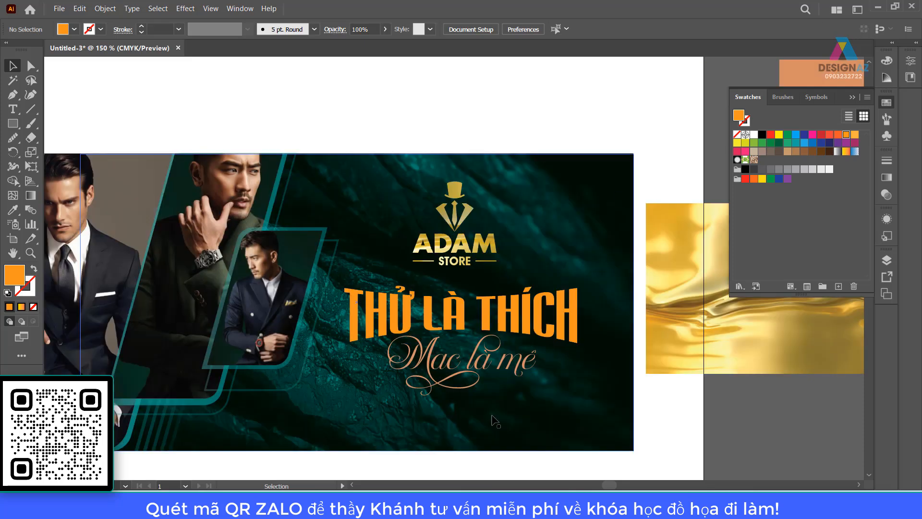
left_click_drag(540, 333, 538, 320)
left_click(530, 318)
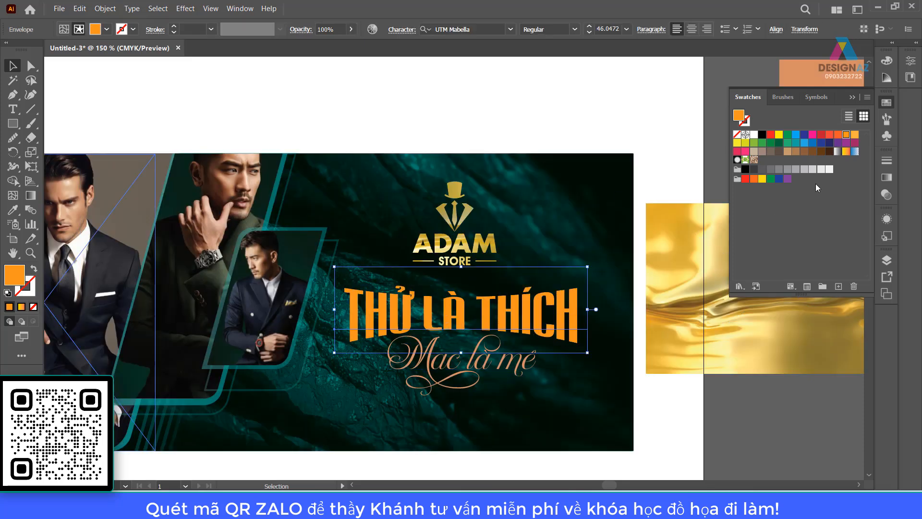
left_click(855, 135)
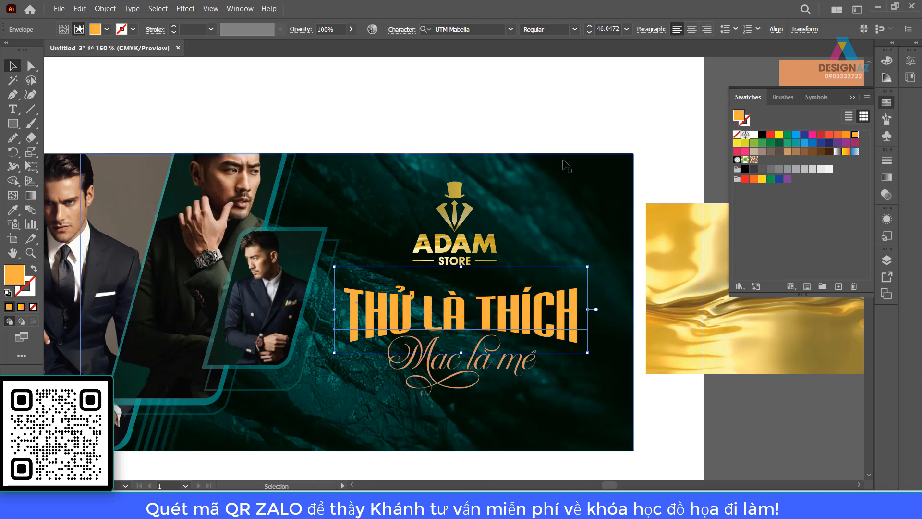
key("ctrl+shift+a")
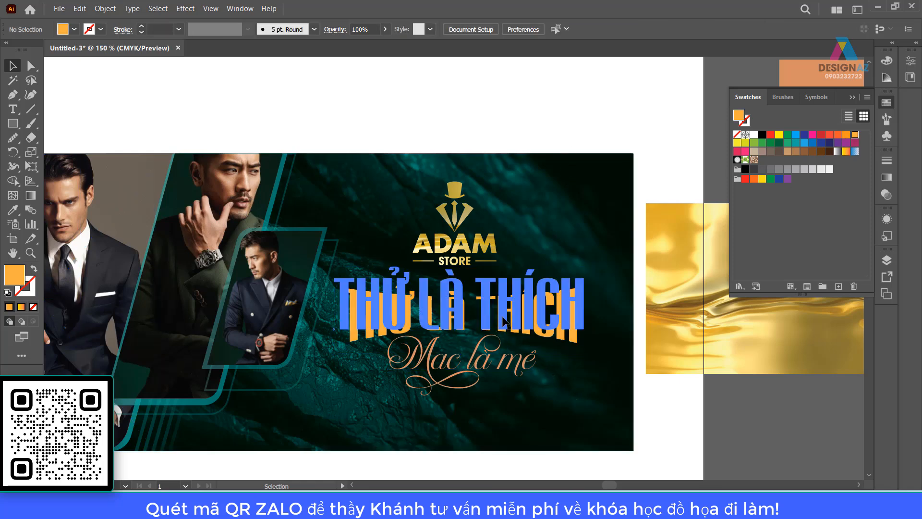
Duplicate the warped THỬ LÀ THÍCH heading, fill the copy with dark green and place it exactly over the orange original
left_click(509, 322)
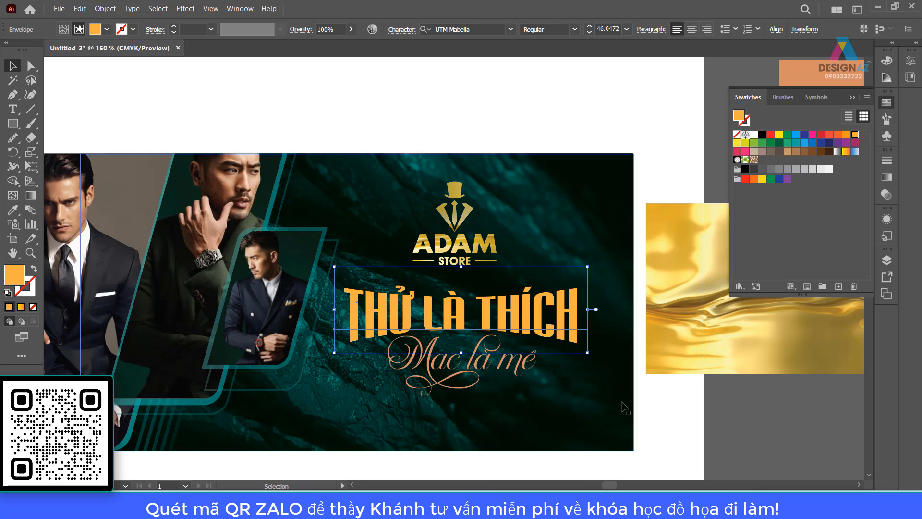
left_click_drag(593, 383, 385, 327)
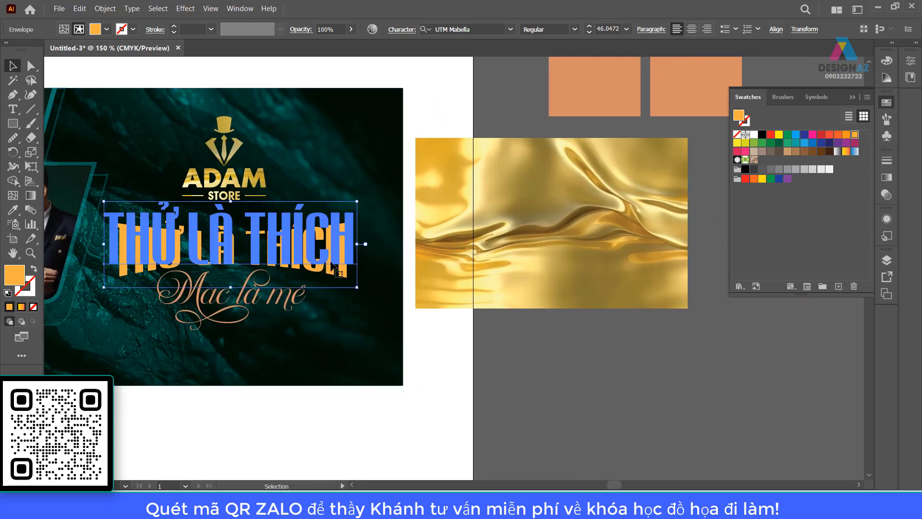
left_click_drag(328, 270, 442, 428)
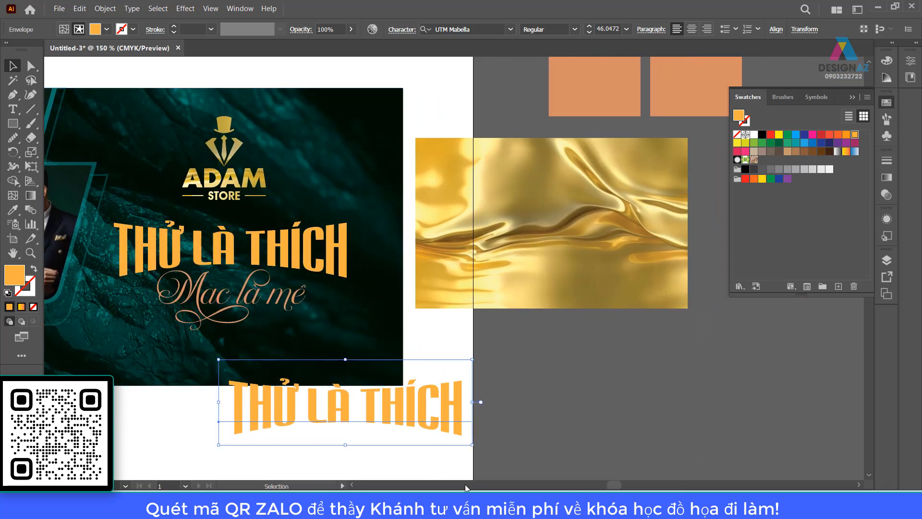
left_click(779, 143)
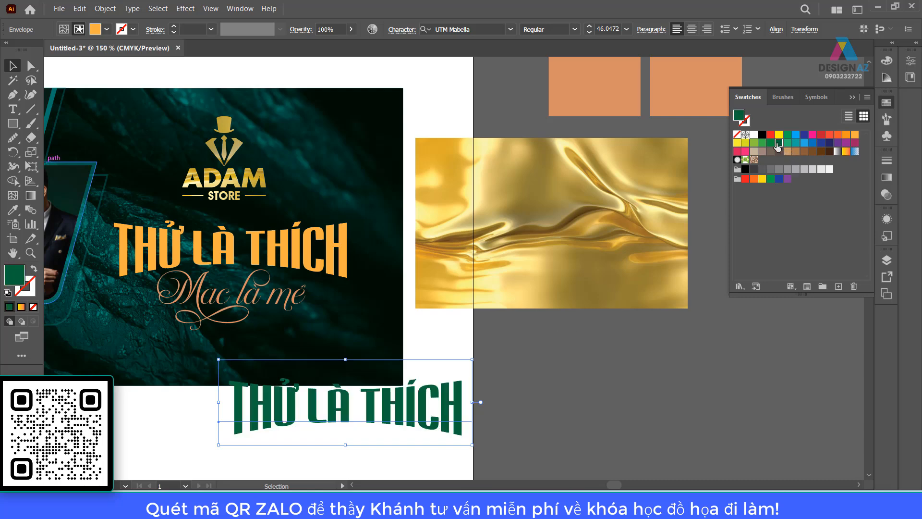
left_click_drag(404, 407, 286, 247)
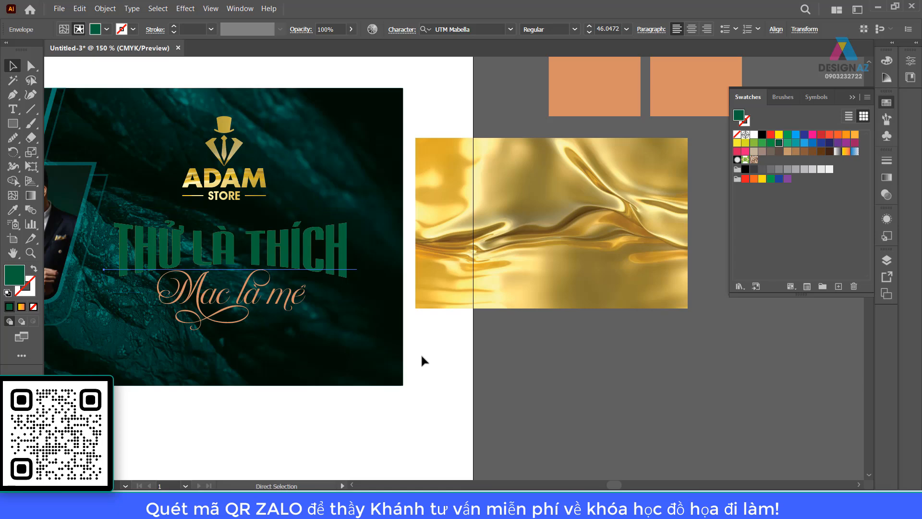
Send the dark green heading copy one level back, behind the orange heading
key("ctrl+[")
key("ctrl+plus")
key("ctrl+plus")
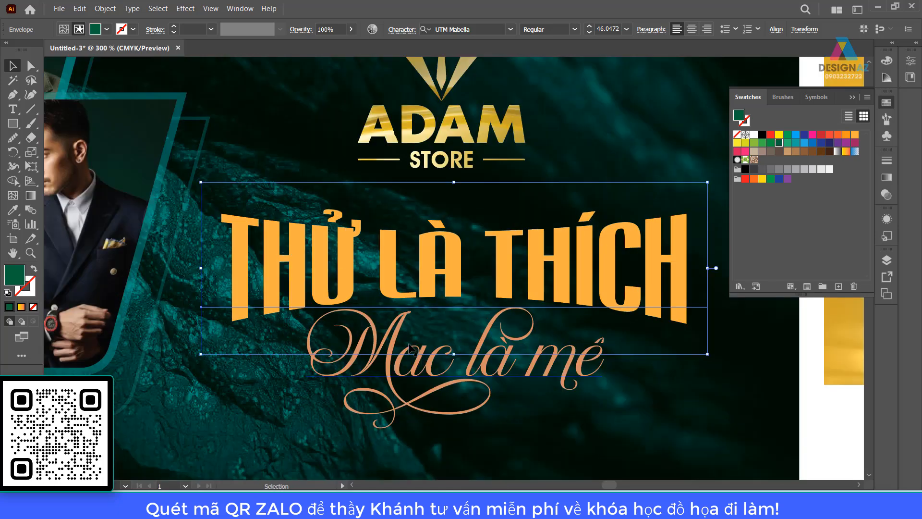
key("ctrl+]")
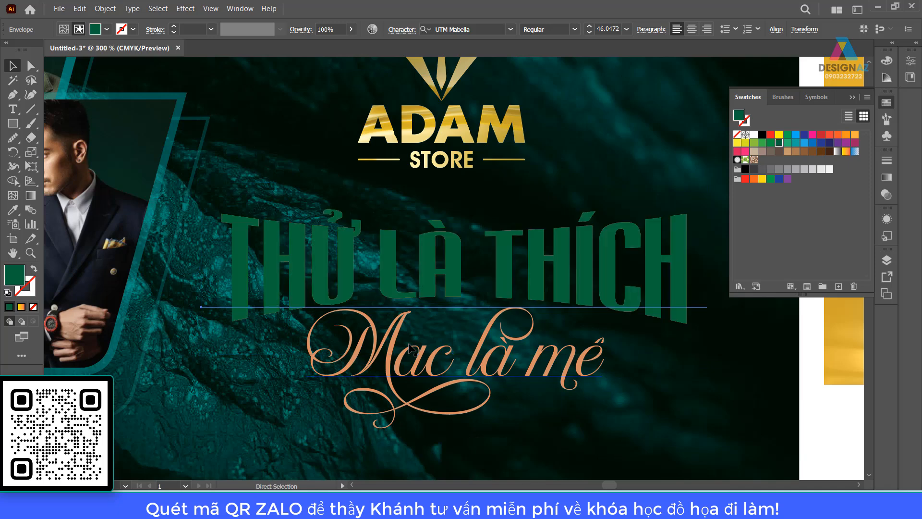
key("ctrl+[")
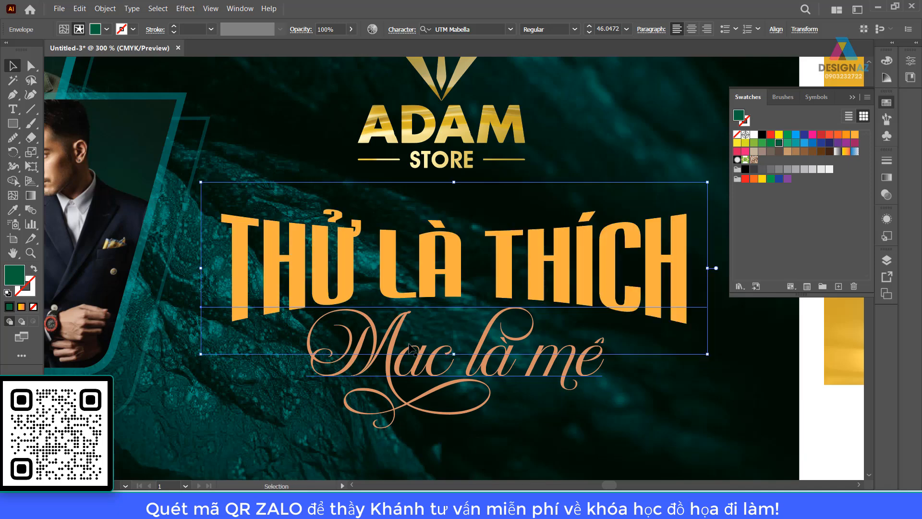
Nudge the dark green heading copy slightly down to form an offset shadow beneath the orange letters
key("Down")
key("Down")
key("Down")
key("Down")
key("Down")
key("Down")
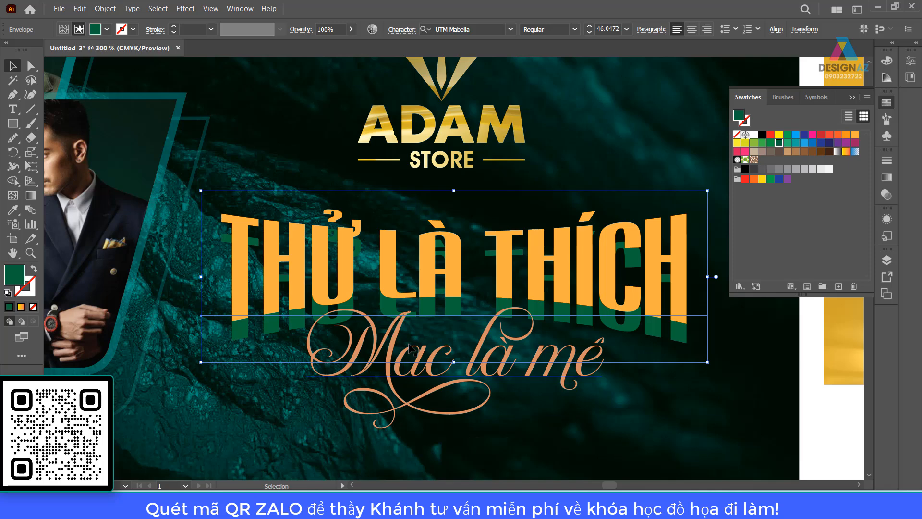
key("Up")
key("Up")
key("Up")
key("Down")
key("Down")
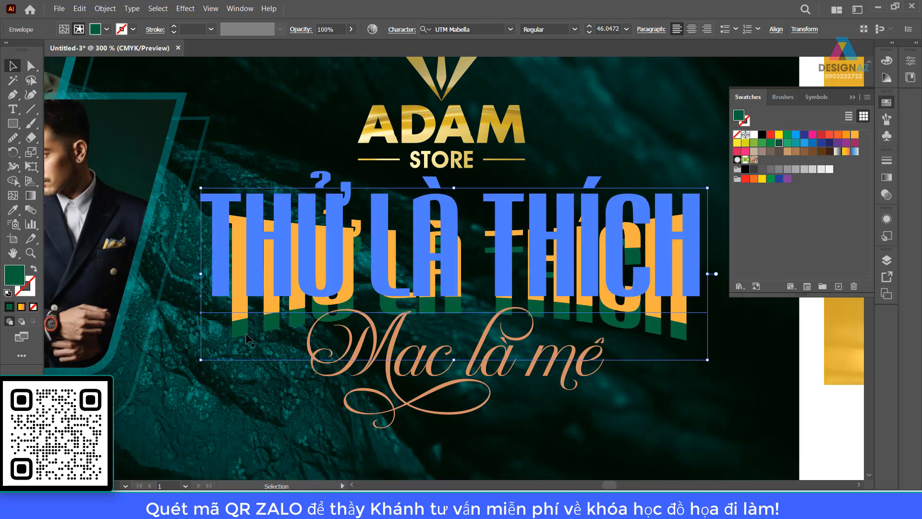
Undo the THỬ LÀ THÍCH heading's offset shadow copy and orange recolouring, and exit the envelope's isolation mode
left_click_drag(244, 325, 241, 294)
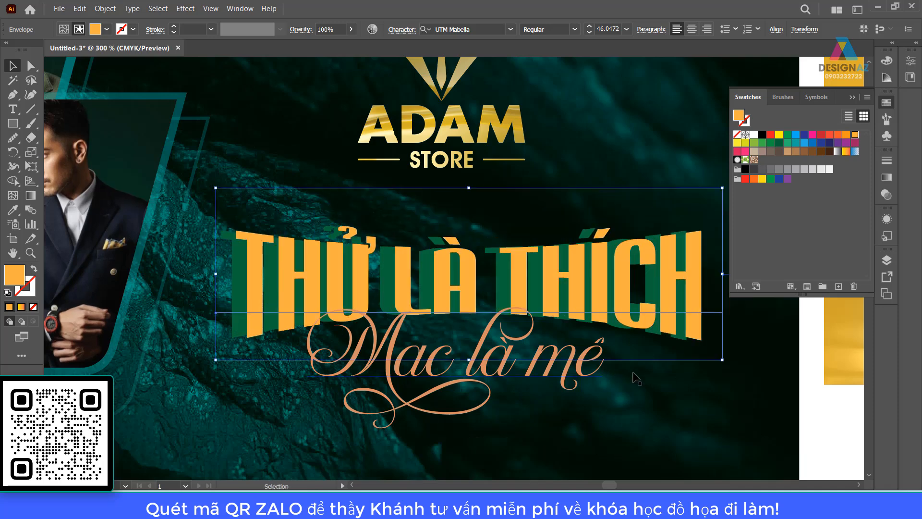
key("ctrl+z")
key("ctrl+z")
key("ctrl+z")
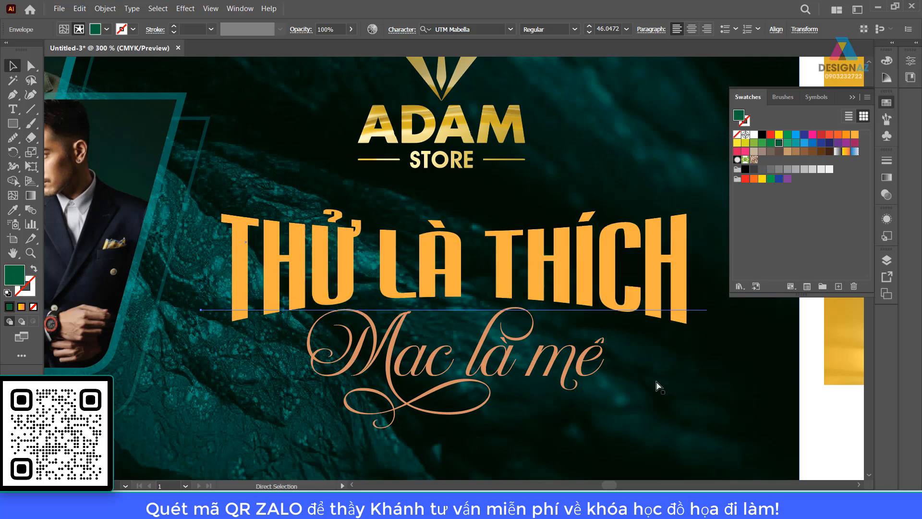
key("ctrl+z")
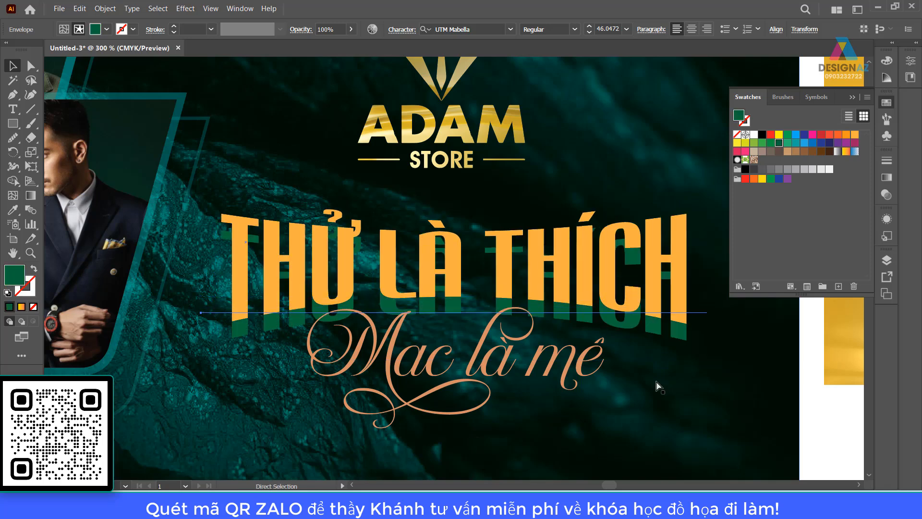
key("ctrl+z")
key("ctrl+z")
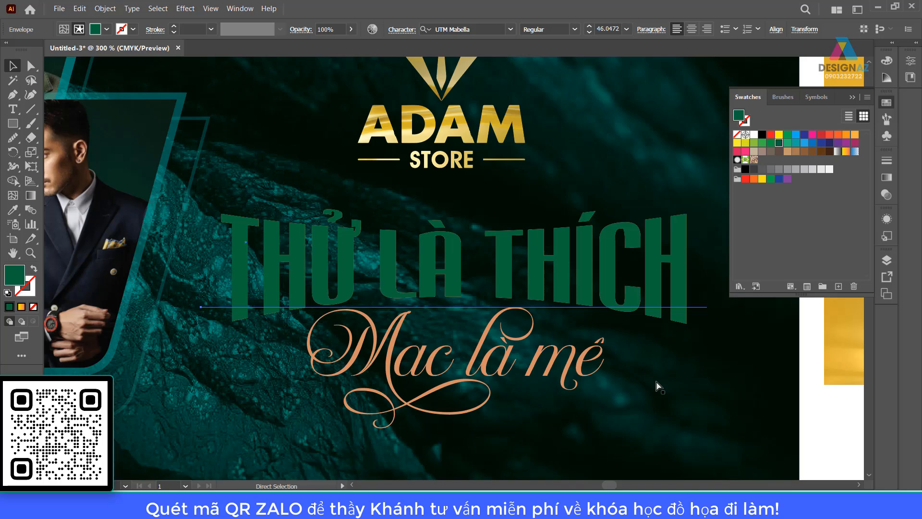
key("ctrl+z")
key("ctrl+z")
key("ctrl+z")
key("ctrl+z")
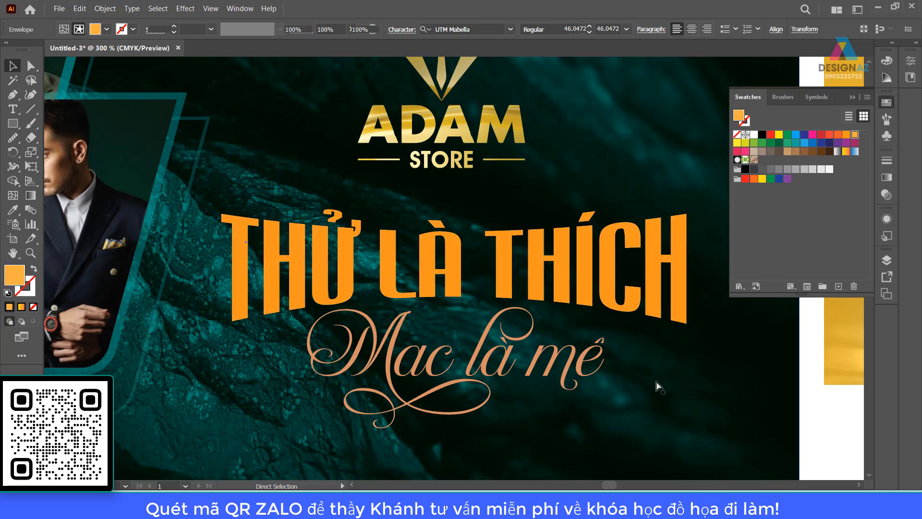
key("ctrl+z")
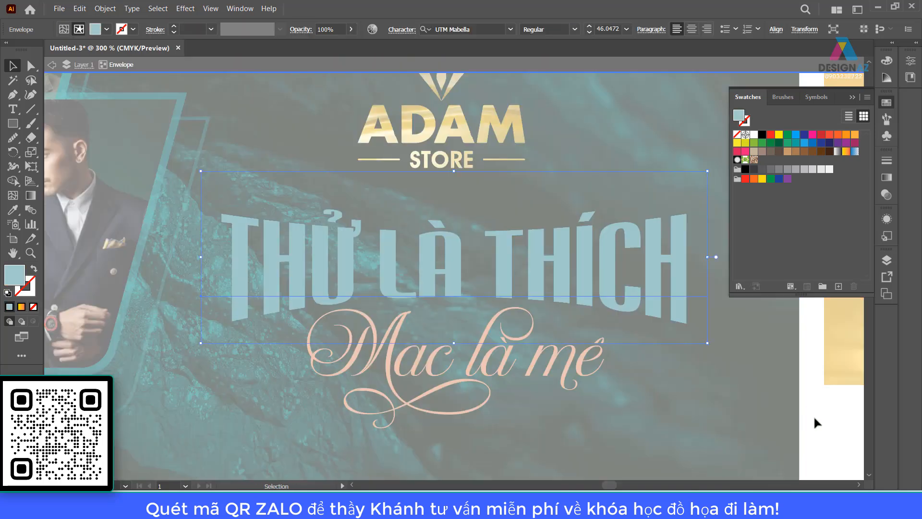
key("Escape")
Fill the warped THỬ LÀ THÍCH heading with the teal swatch and deselect it
key("ctrl+minus")
key("ctrl+minus")
key("ctrl+minus")
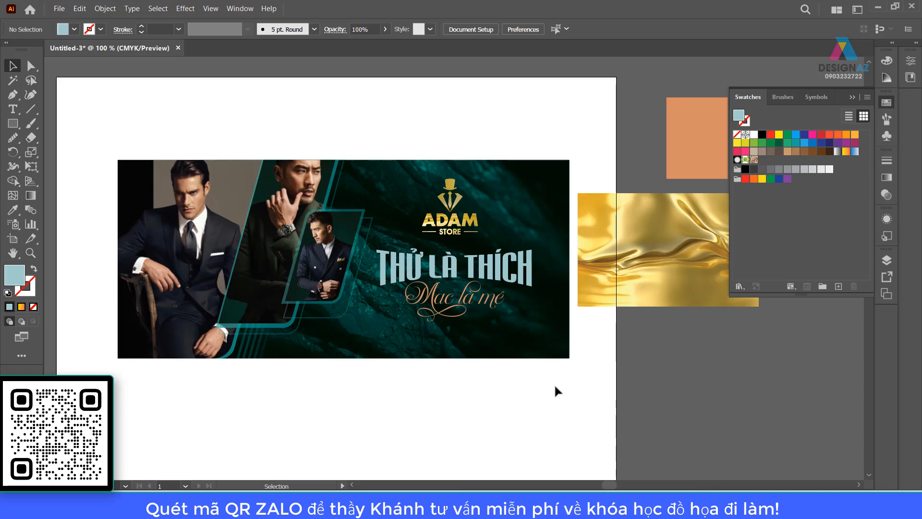
left_click(494, 277)
left_click(796, 142)
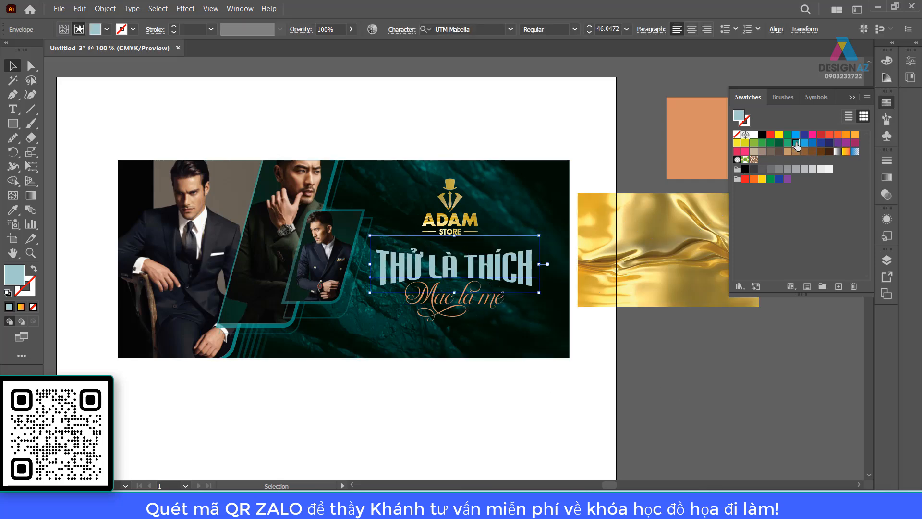
left_click(662, 388)
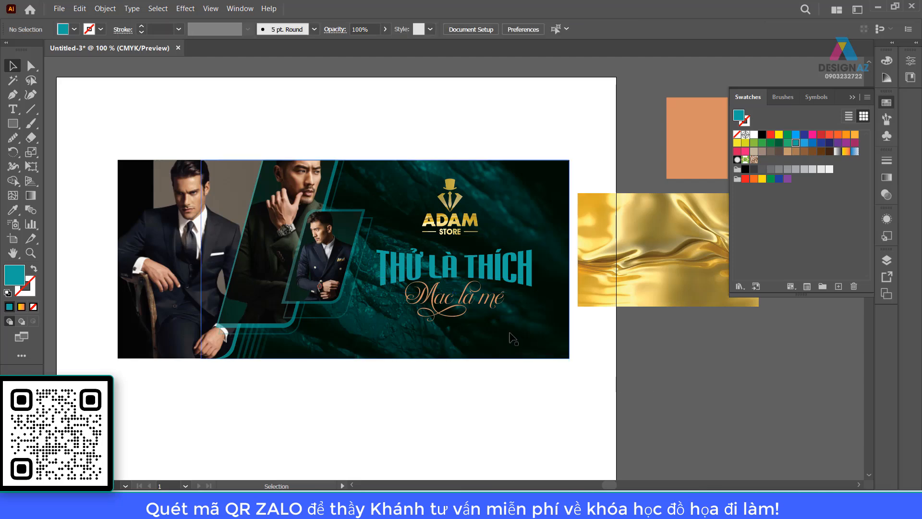
Nudge the script line Mac là mê slightly down beneath the heading and deselect it
left_click(499, 300)
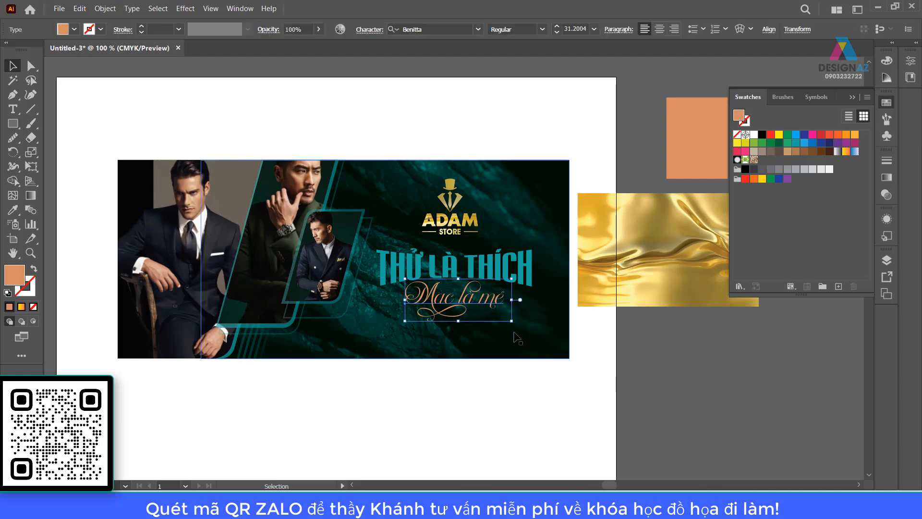
key("Down")
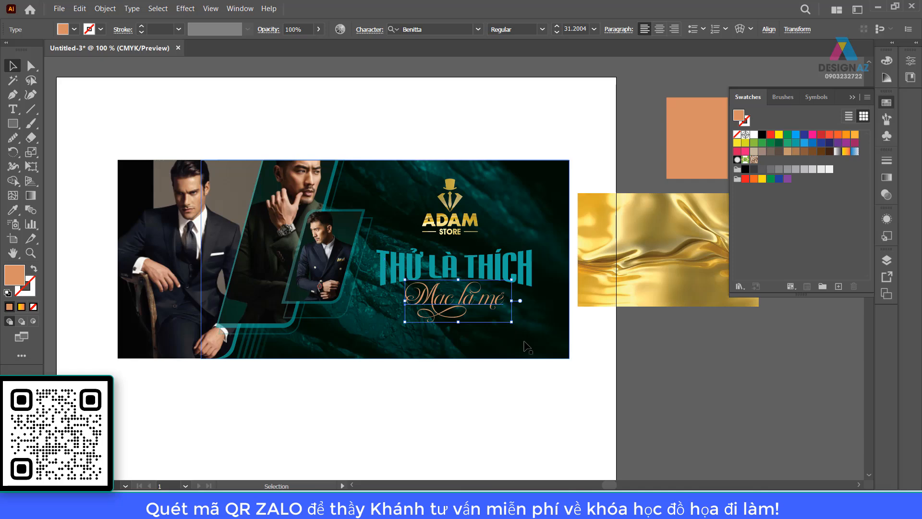
left_click(624, 366)
Select the ADAM STORE logo with the heading and shift the logo slightly right to centre it above THỬ LÀ THÍCH
key("ctrl+plus")
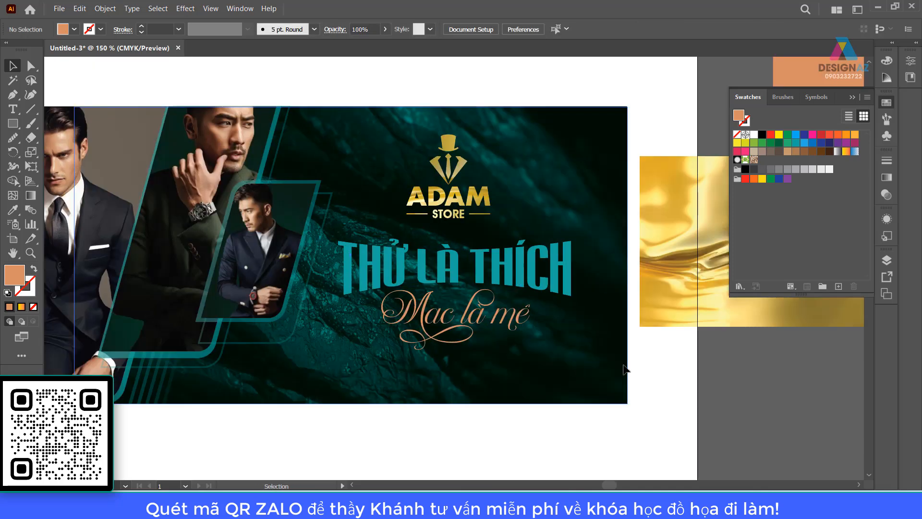
left_click(454, 198)
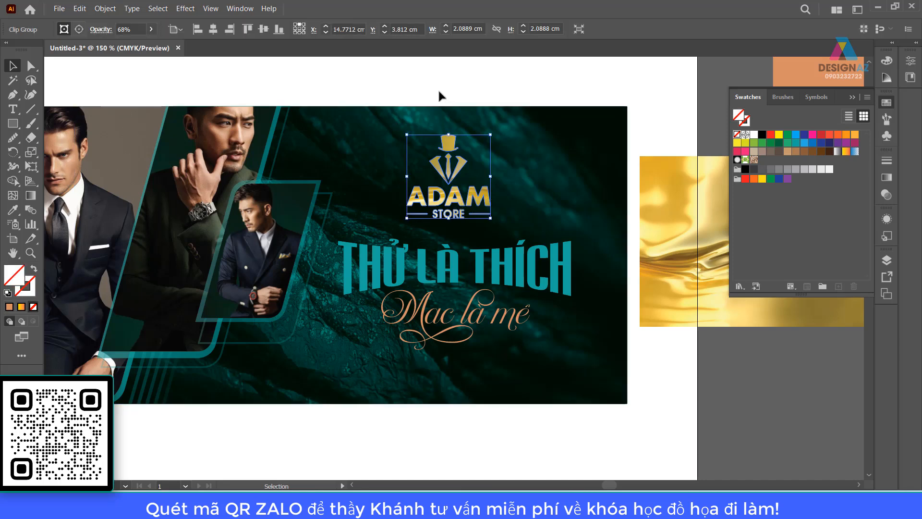
left_click_drag(428, 101, 501, 227)
left_click_drag(525, 82, 559, 165)
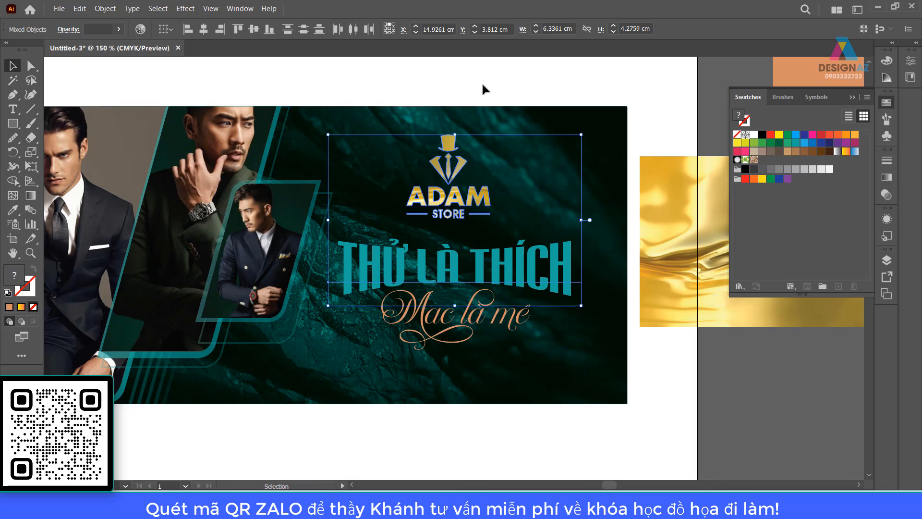
left_click_drag(407, 82, 488, 230)
left_click_drag(531, 82, 553, 163)
left_click_drag(466, 201, 464, 202)
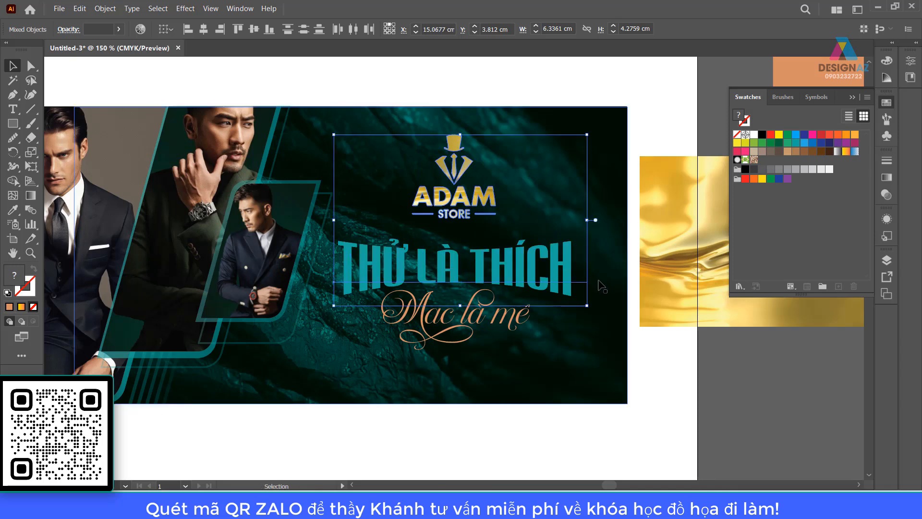
left_click(713, 377)
Review the whole banner layout together with the gold texture and orange rectangles beside it
left_click_drag(645, 399, 690, 396)
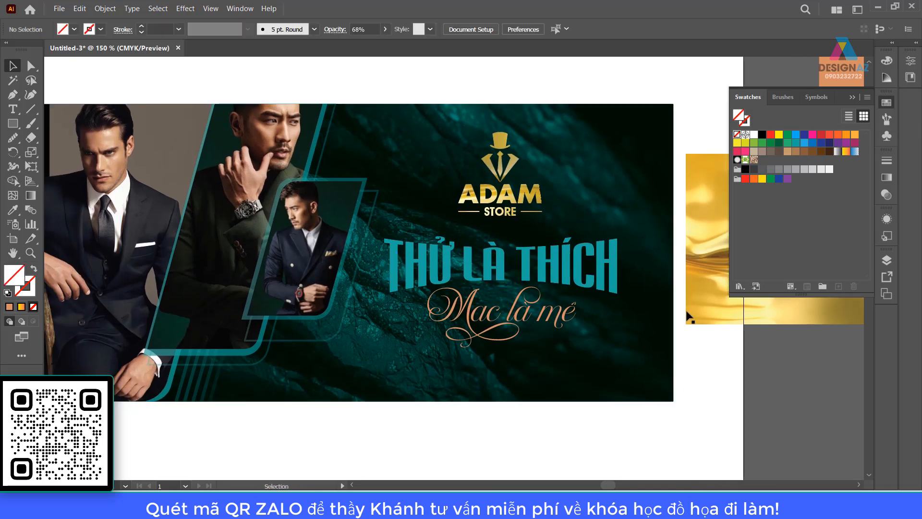
left_click(688, 312)
key("ctrl+minus")
key("ctrl+minus")
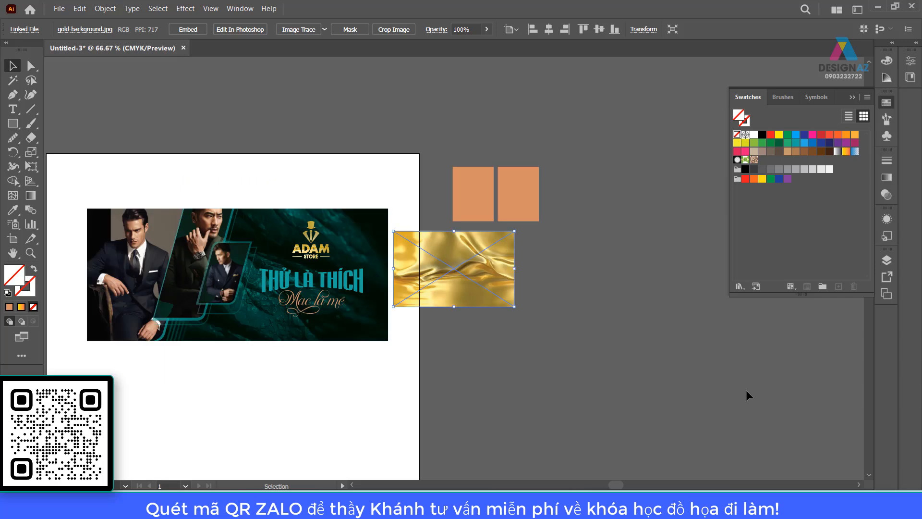
left_click_drag(498, 412, 598, 402)
key("ctrl+plus")
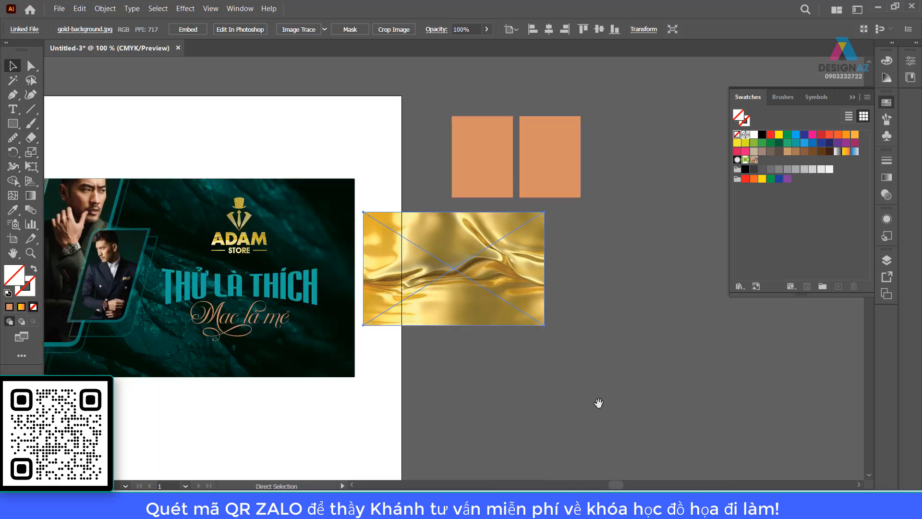
left_click_drag(309, 364, 578, 362)
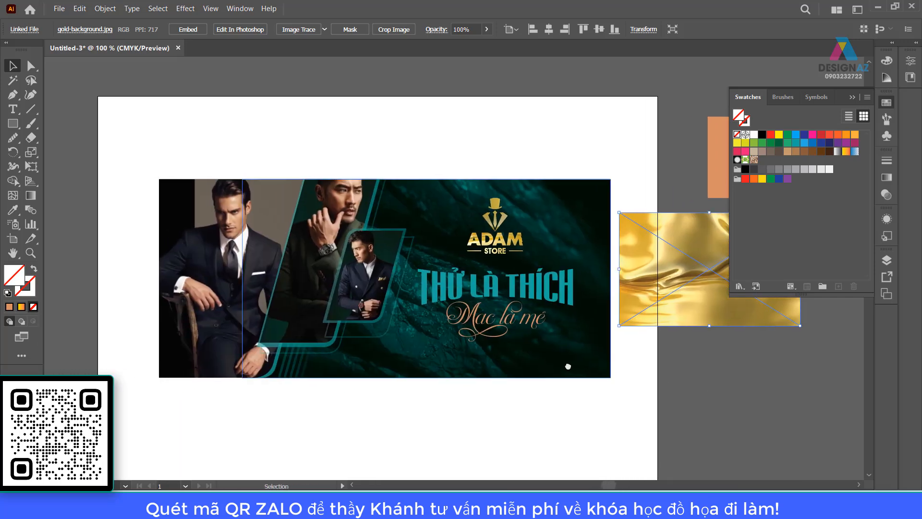
left_click(746, 417)
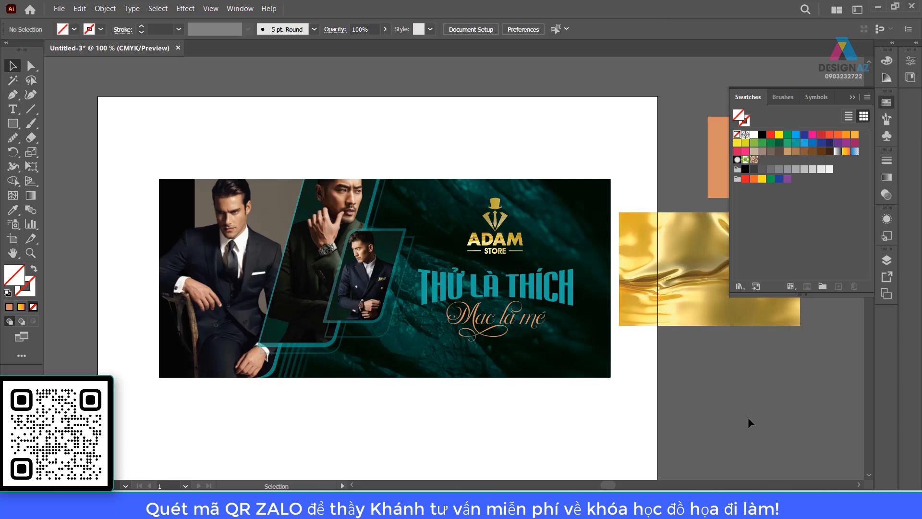
left_click_drag(598, 334, 547, 330)
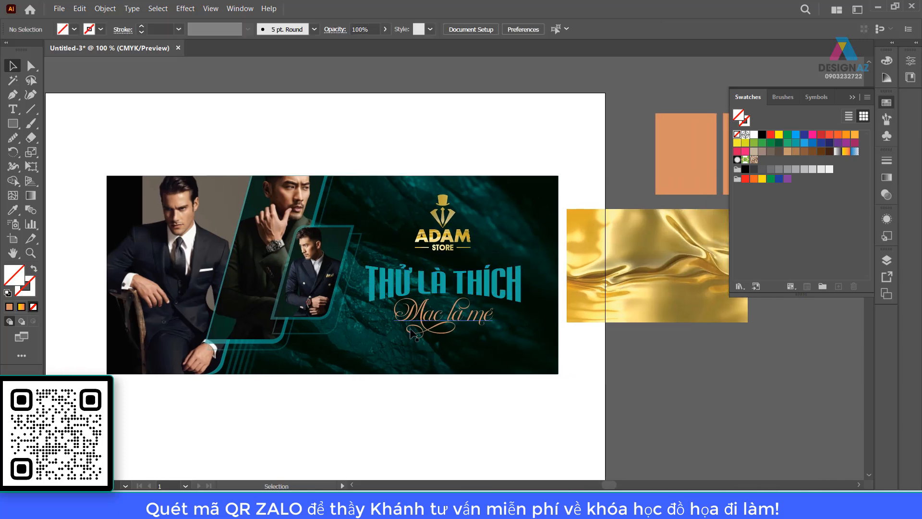
left_click_drag(594, 389, 610, 383)
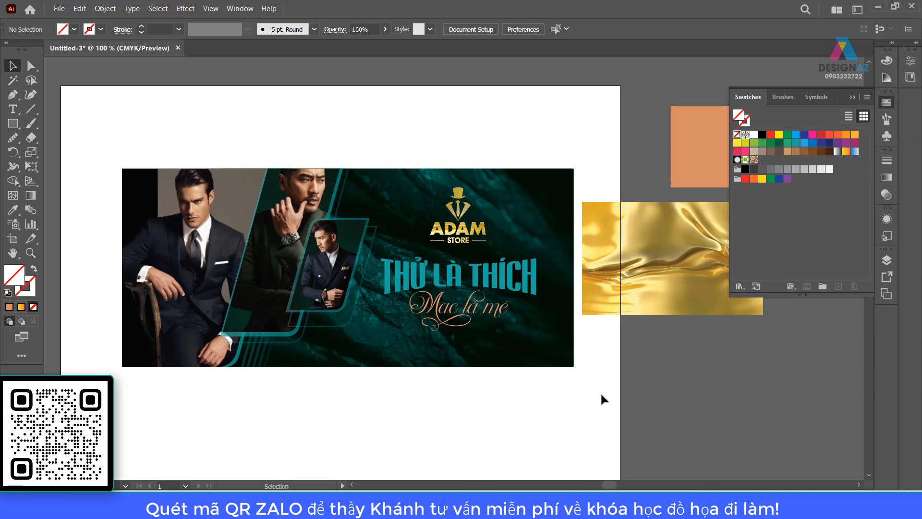
Move the script line Mac là mê slightly up and to the right, closer beneath the heading
key("z")
left_click_drag(385, 282, 450, 356)
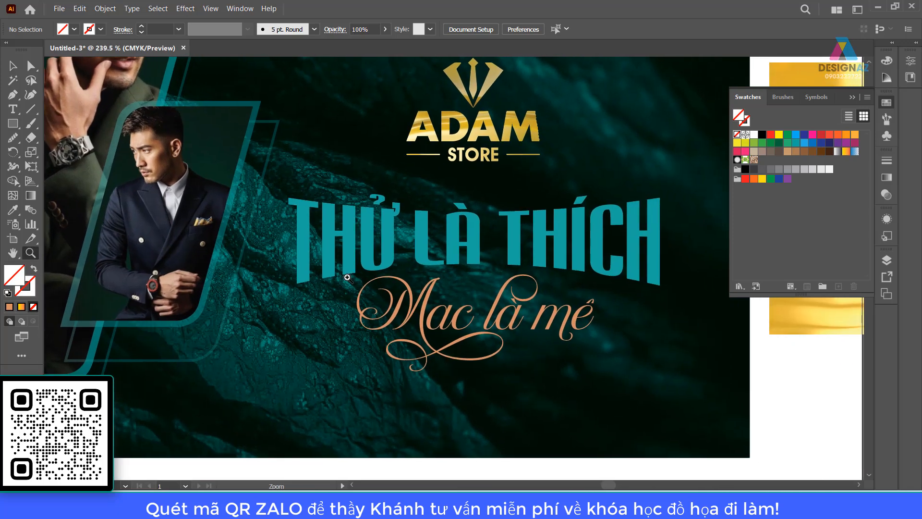
key("v")
left_click(421, 321)
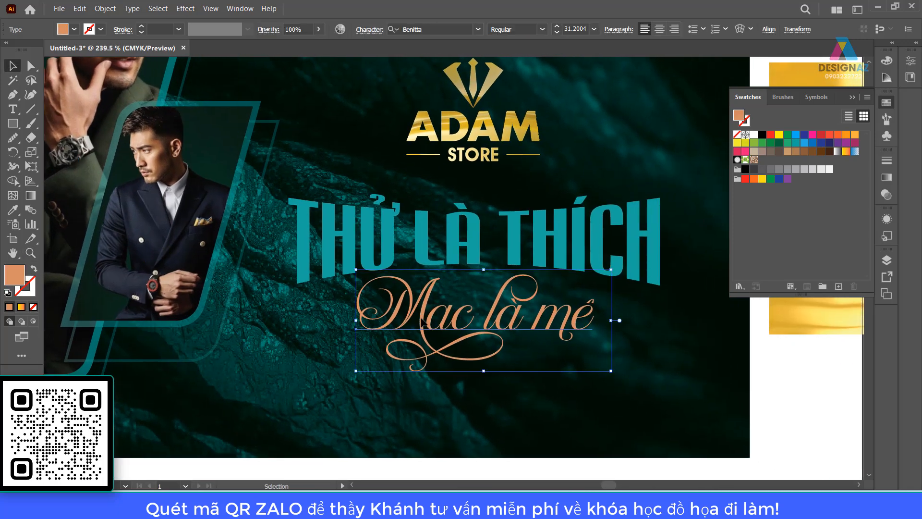
left_click_drag(421, 321, 425, 318)
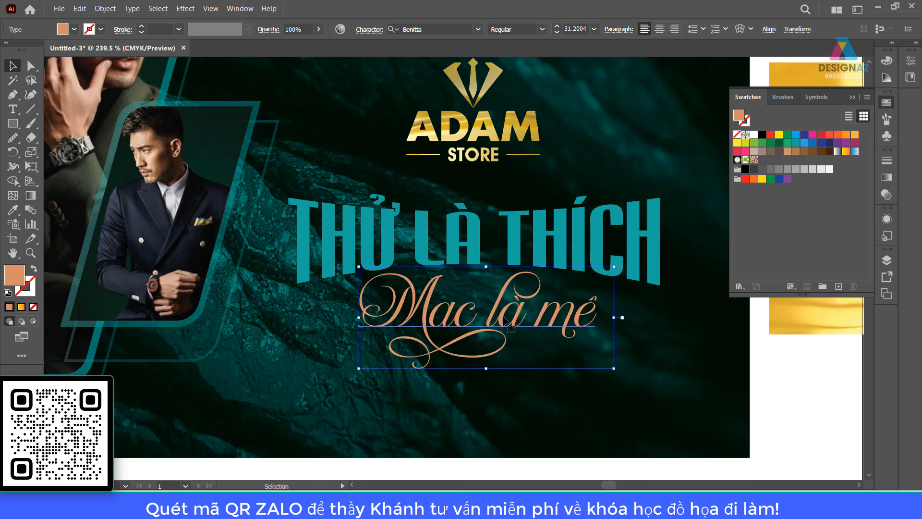
Set the opacity of the Mac là mê script line to 80% and deselect it
left_click(308, 28)
type("8")
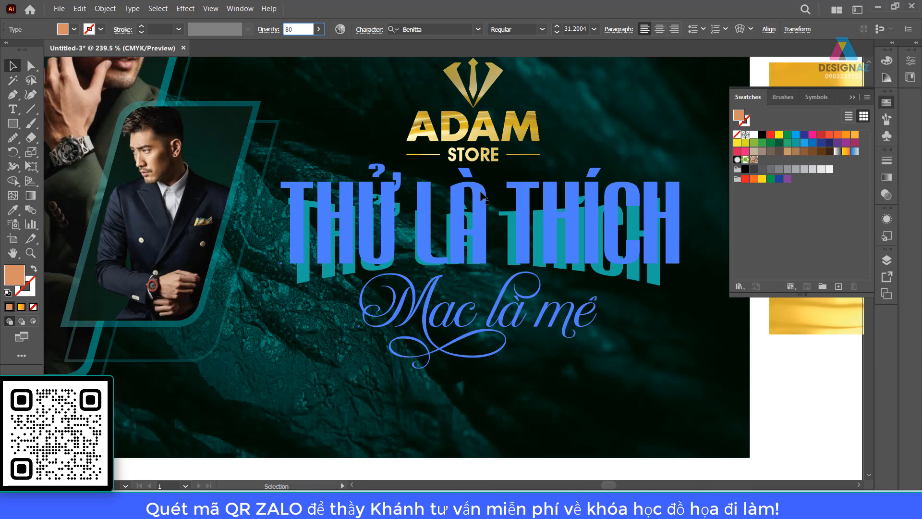
type("0")
key("Return")
left_click(791, 400)
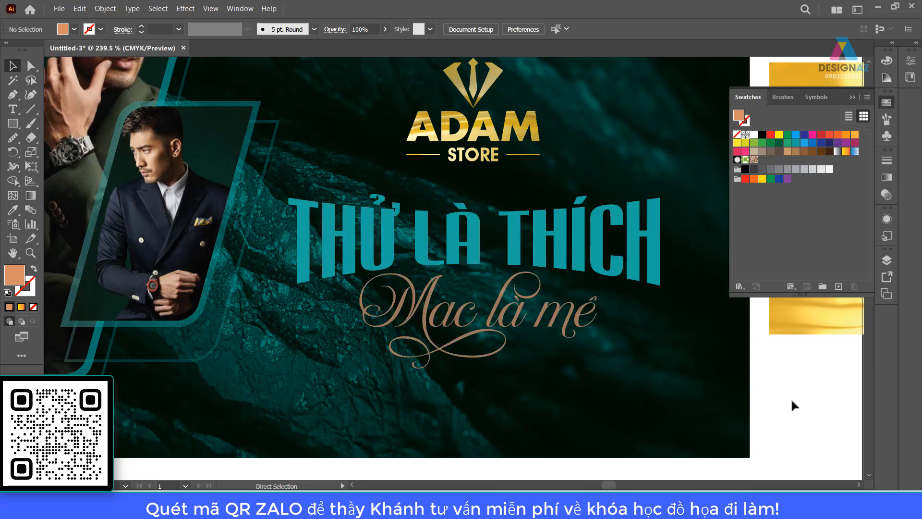
Collapse the colour swatches and delete the gold texture image beside the banner
key("ctrl+minus")
key("ctrl+minus")
left_click_drag(599, 368, 661, 376)
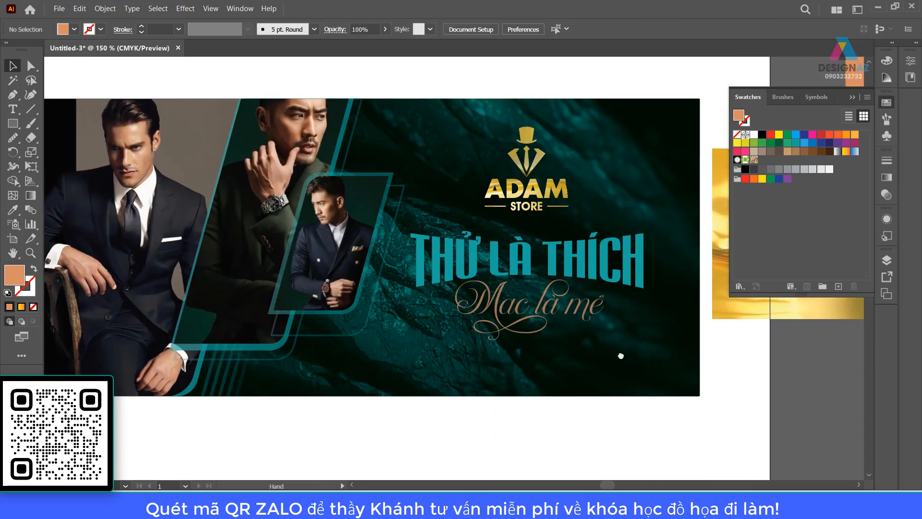
left_click_drag(538, 366, 556, 367)
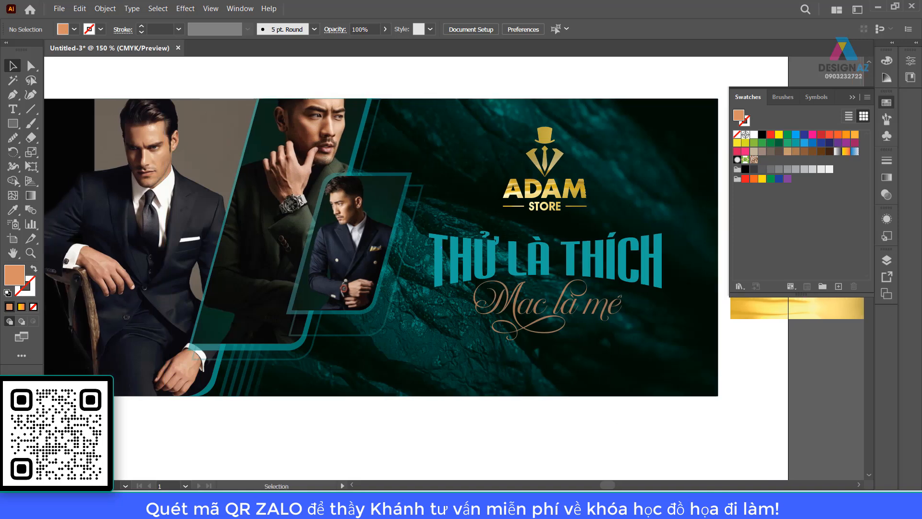
left_click(853, 97)
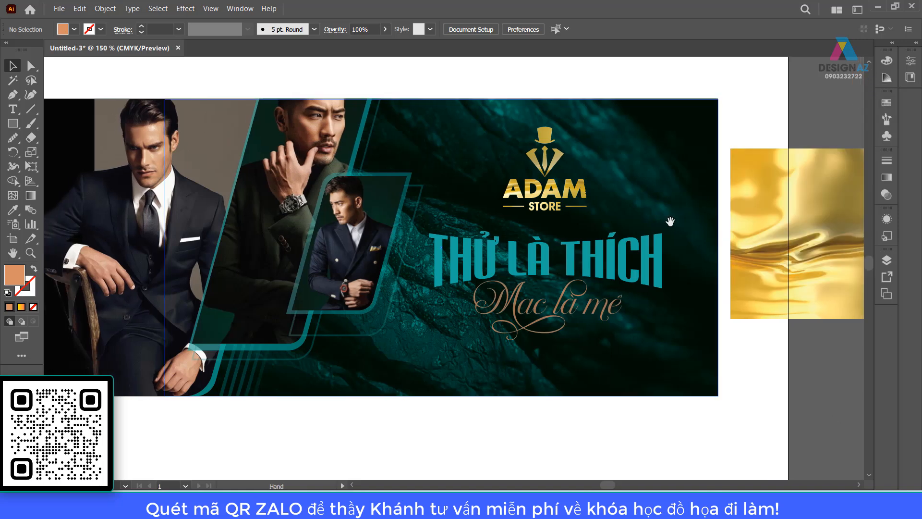
left_click(769, 242)
key("Delete")
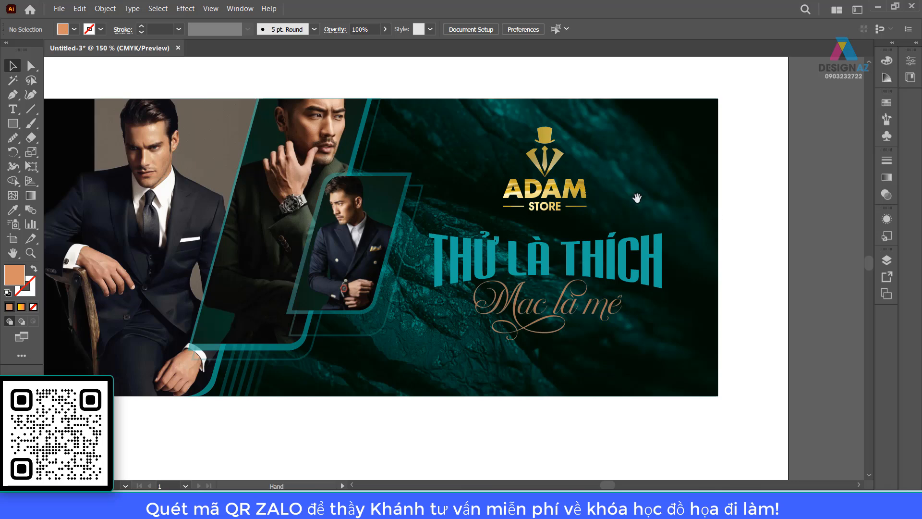
Draw a rectangle spanning the full artboard width, from the artboard's top edge to just below the banner
left_click_drag(598, 219, 647, 214)
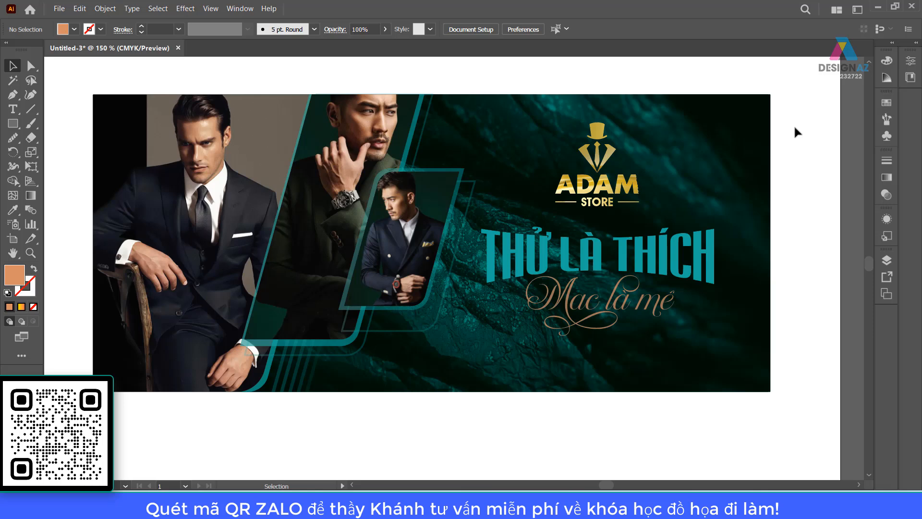
key("ctrl+minus")
key("ctrl+minus")
left_click_drag(662, 232, 605, 243)
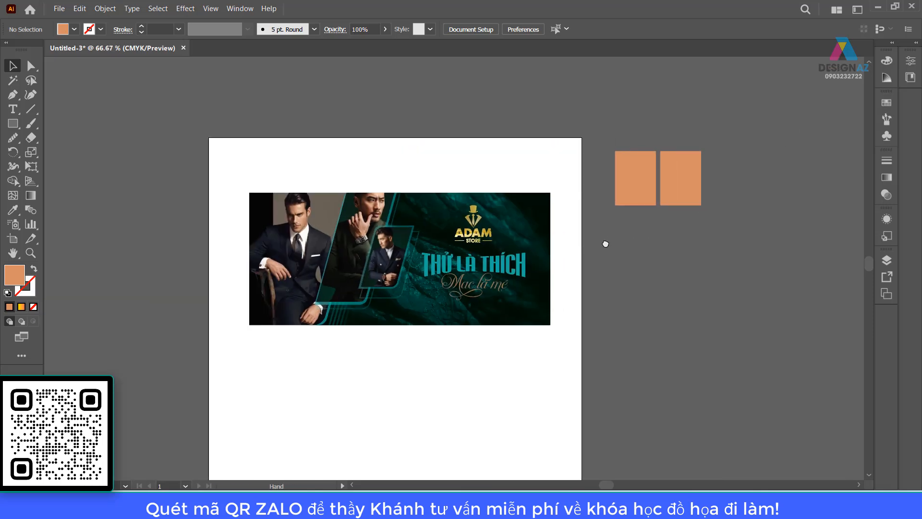
left_click(12, 123)
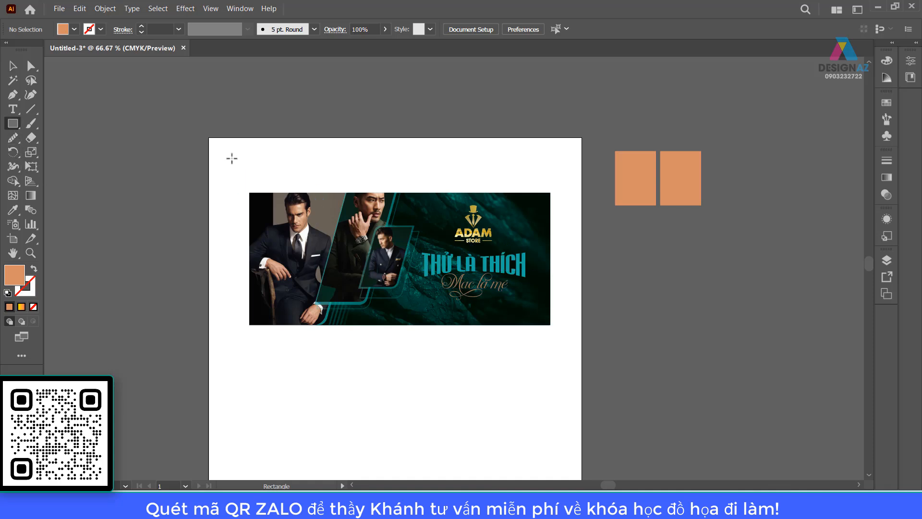
left_click_drag(209, 139, 580, 368)
Fill the new rectangle with black and place it behind the banner as a backdrop
left_click(887, 104)
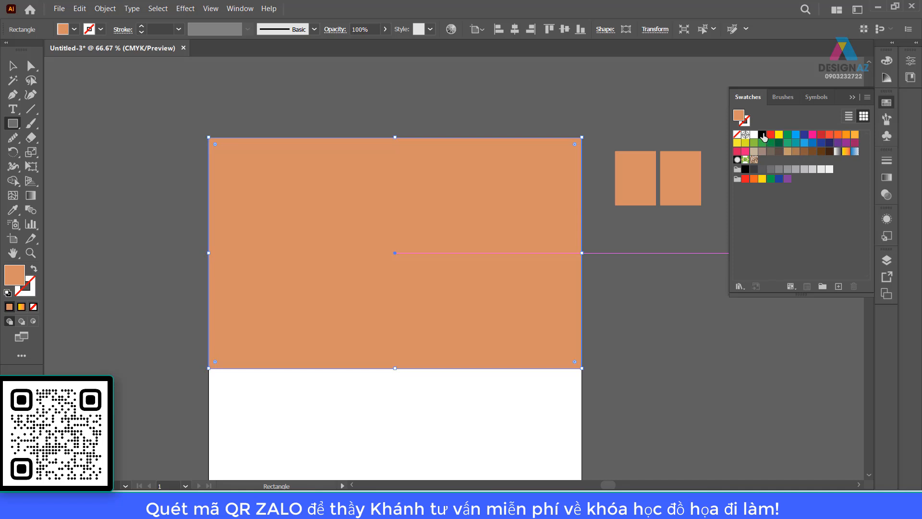
left_click(763, 135)
key("ctrl+v")
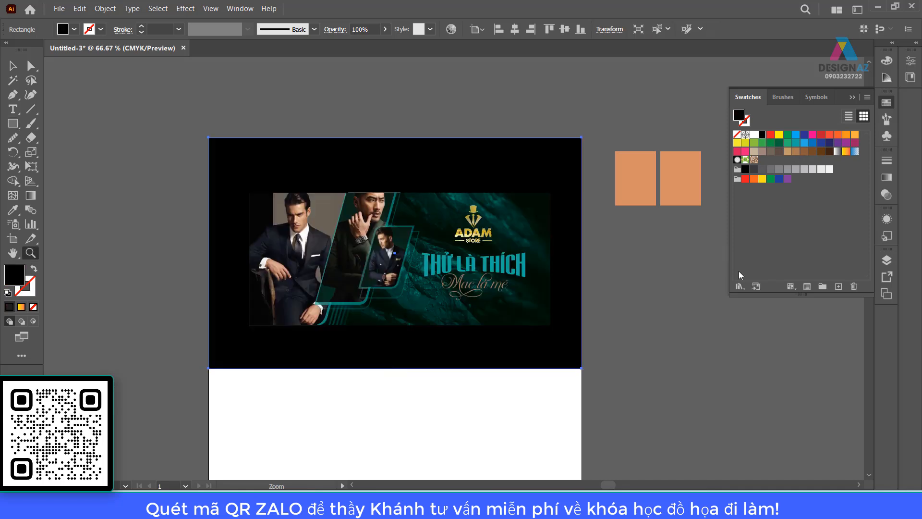
left_click_drag(374, 293, 471, 333)
left_click_drag(559, 349, 553, 374)
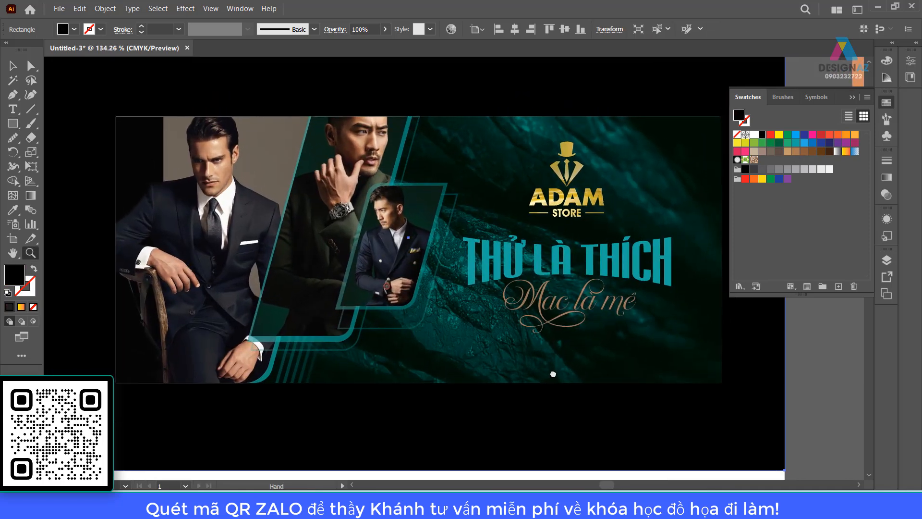
left_click(851, 98)
left_click_drag(692, 279, 719, 282)
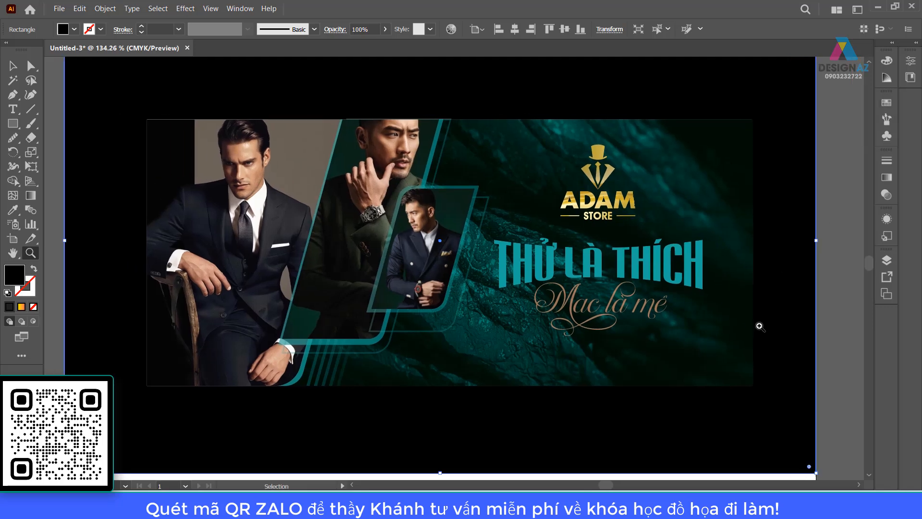
key("ctrl+=")
left_click_drag(547, 327, 524, 324)
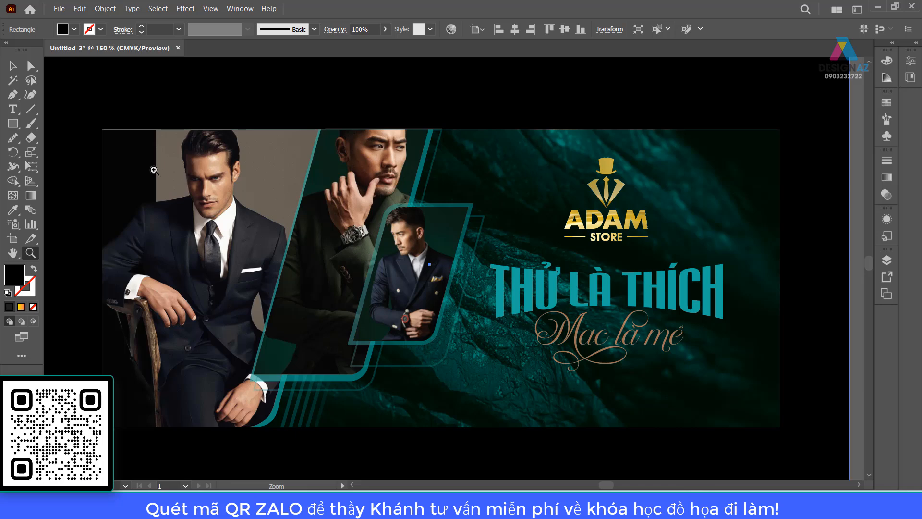
Recolour the backdrop rectangle with the dark blue swatch and deepen its fill to a darker, fully saturated navy
left_click(13, 66)
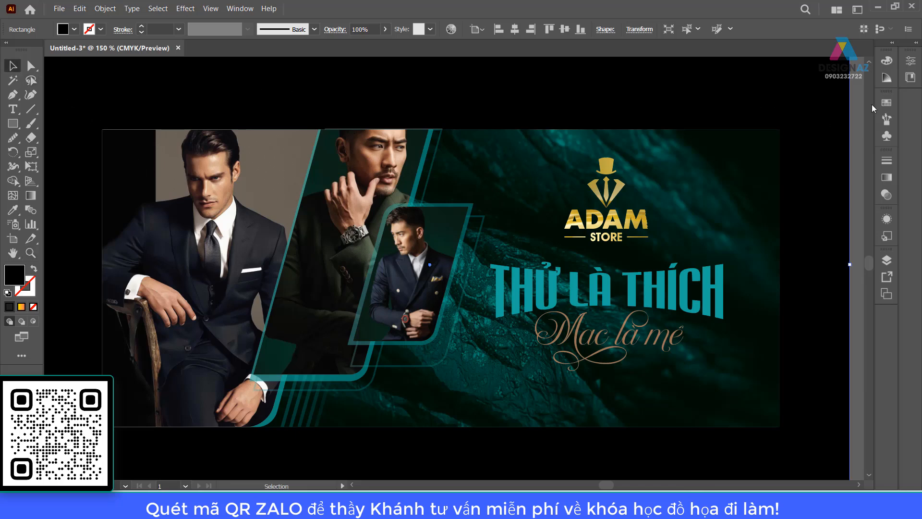
left_click(886, 103)
left_click(829, 143)
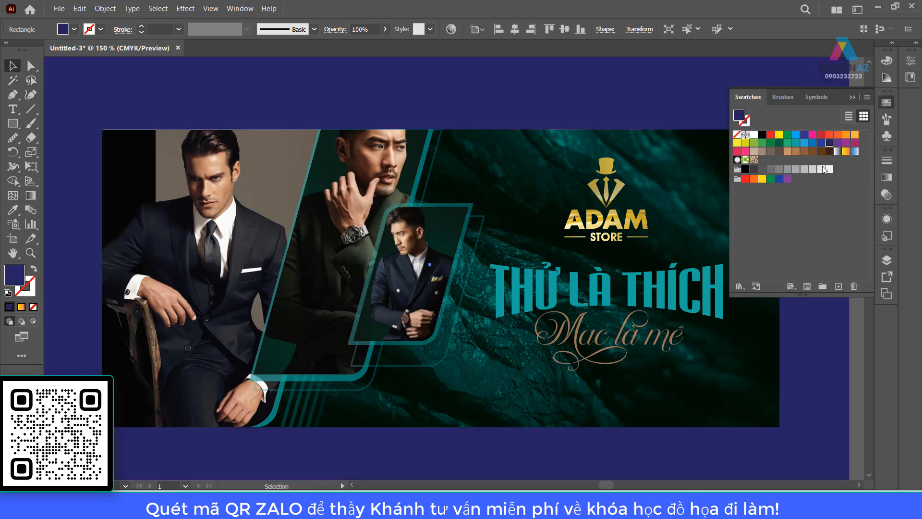
double_click(14, 275)
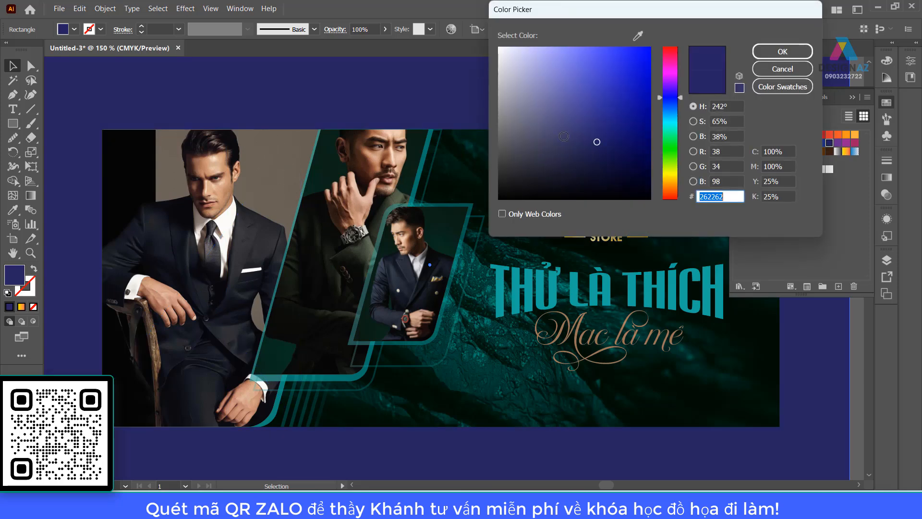
left_click_drag(618, 150, 651, 161)
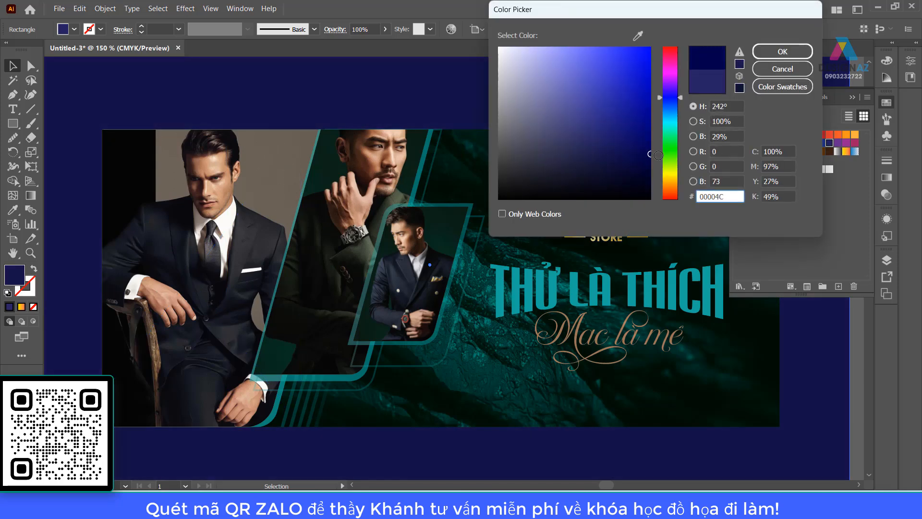
left_click(782, 53)
left_click(851, 98)
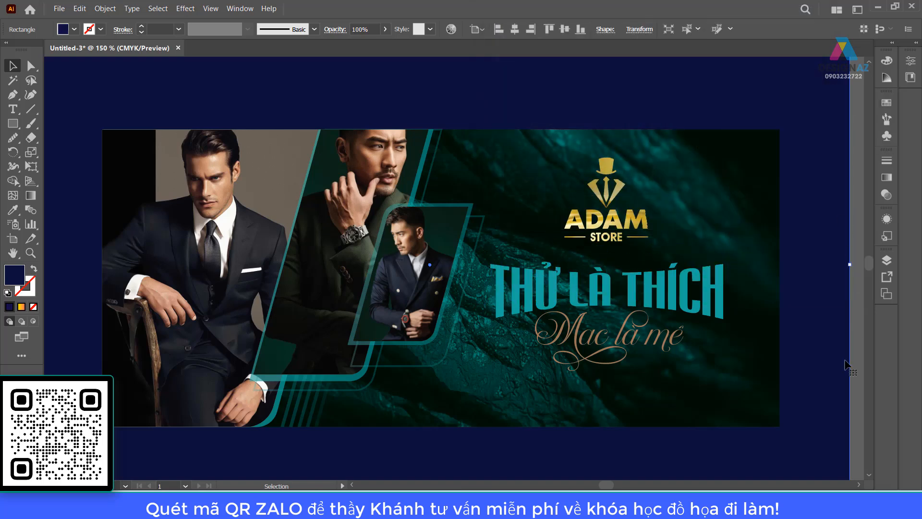